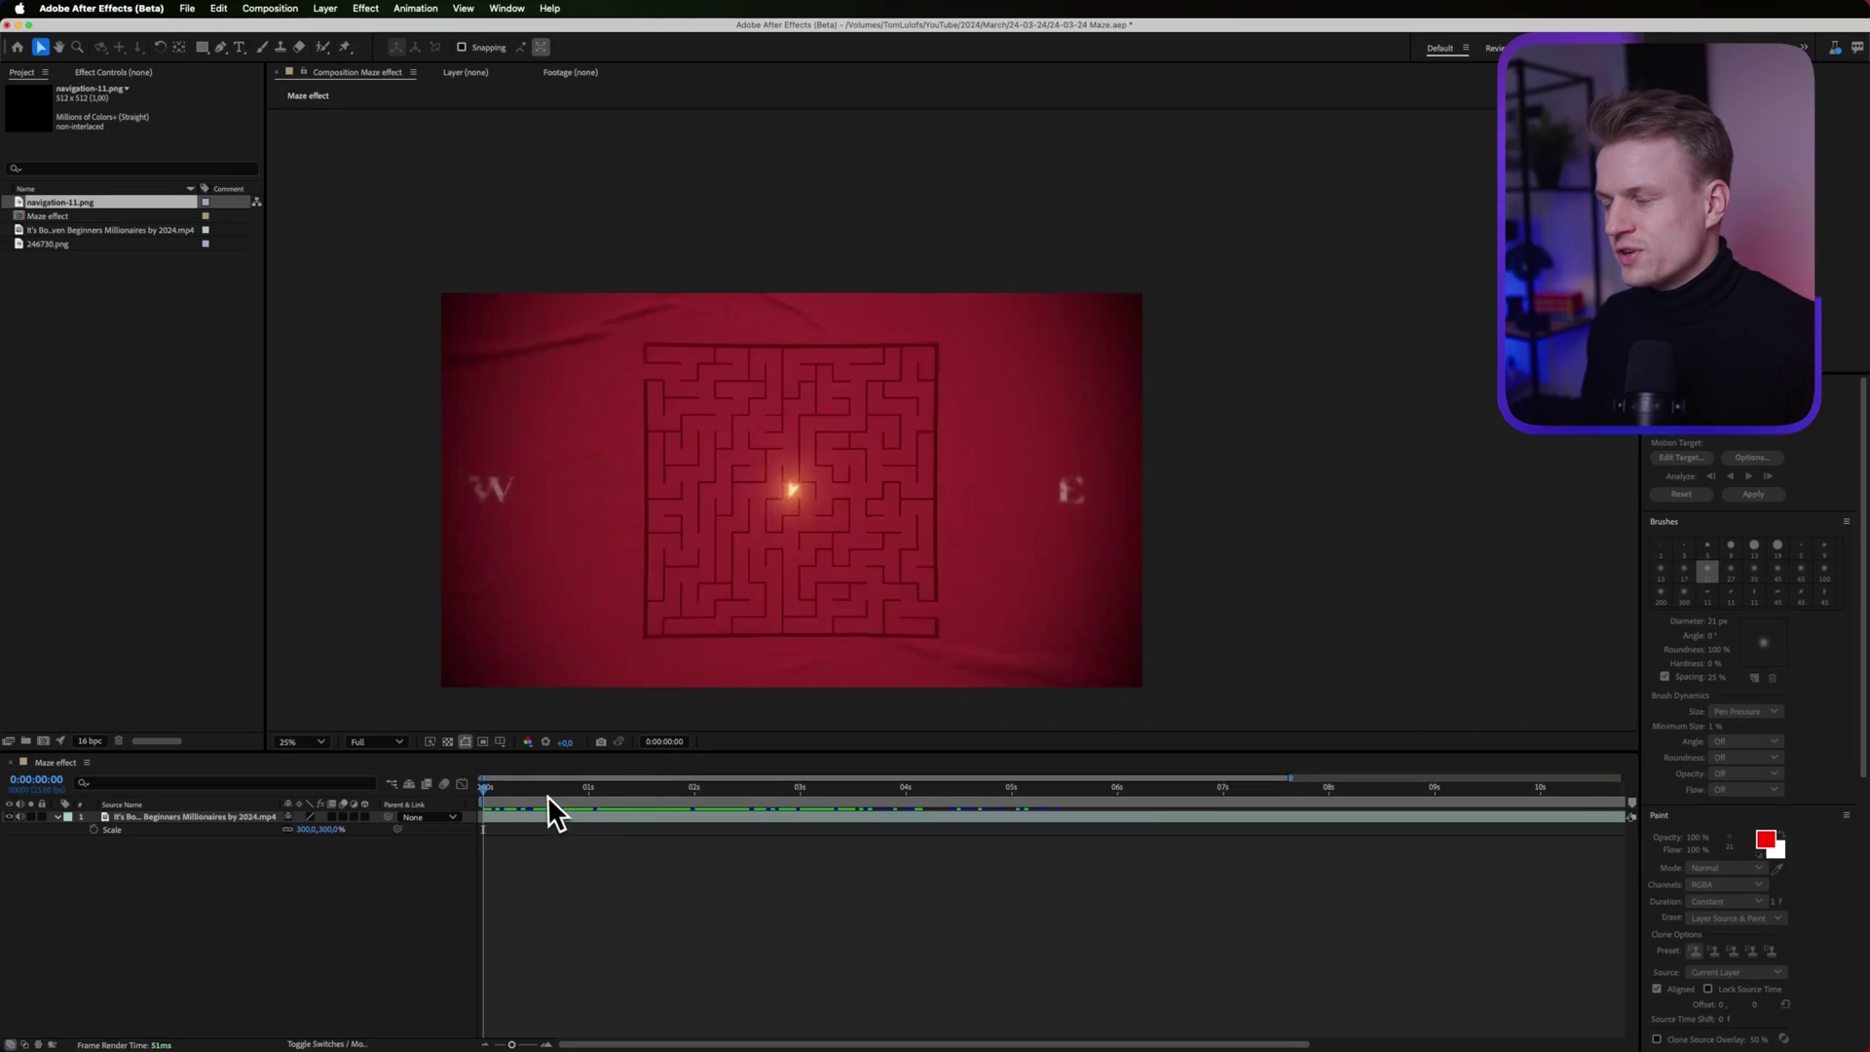
Scrub through the finished maze effect video to review the animation
{"action": "left_click", "coordinate": [532, 791]}
{"action": "left_click_drag", "start_coordinate": [532, 790], "coordinate": [1363, 787]}
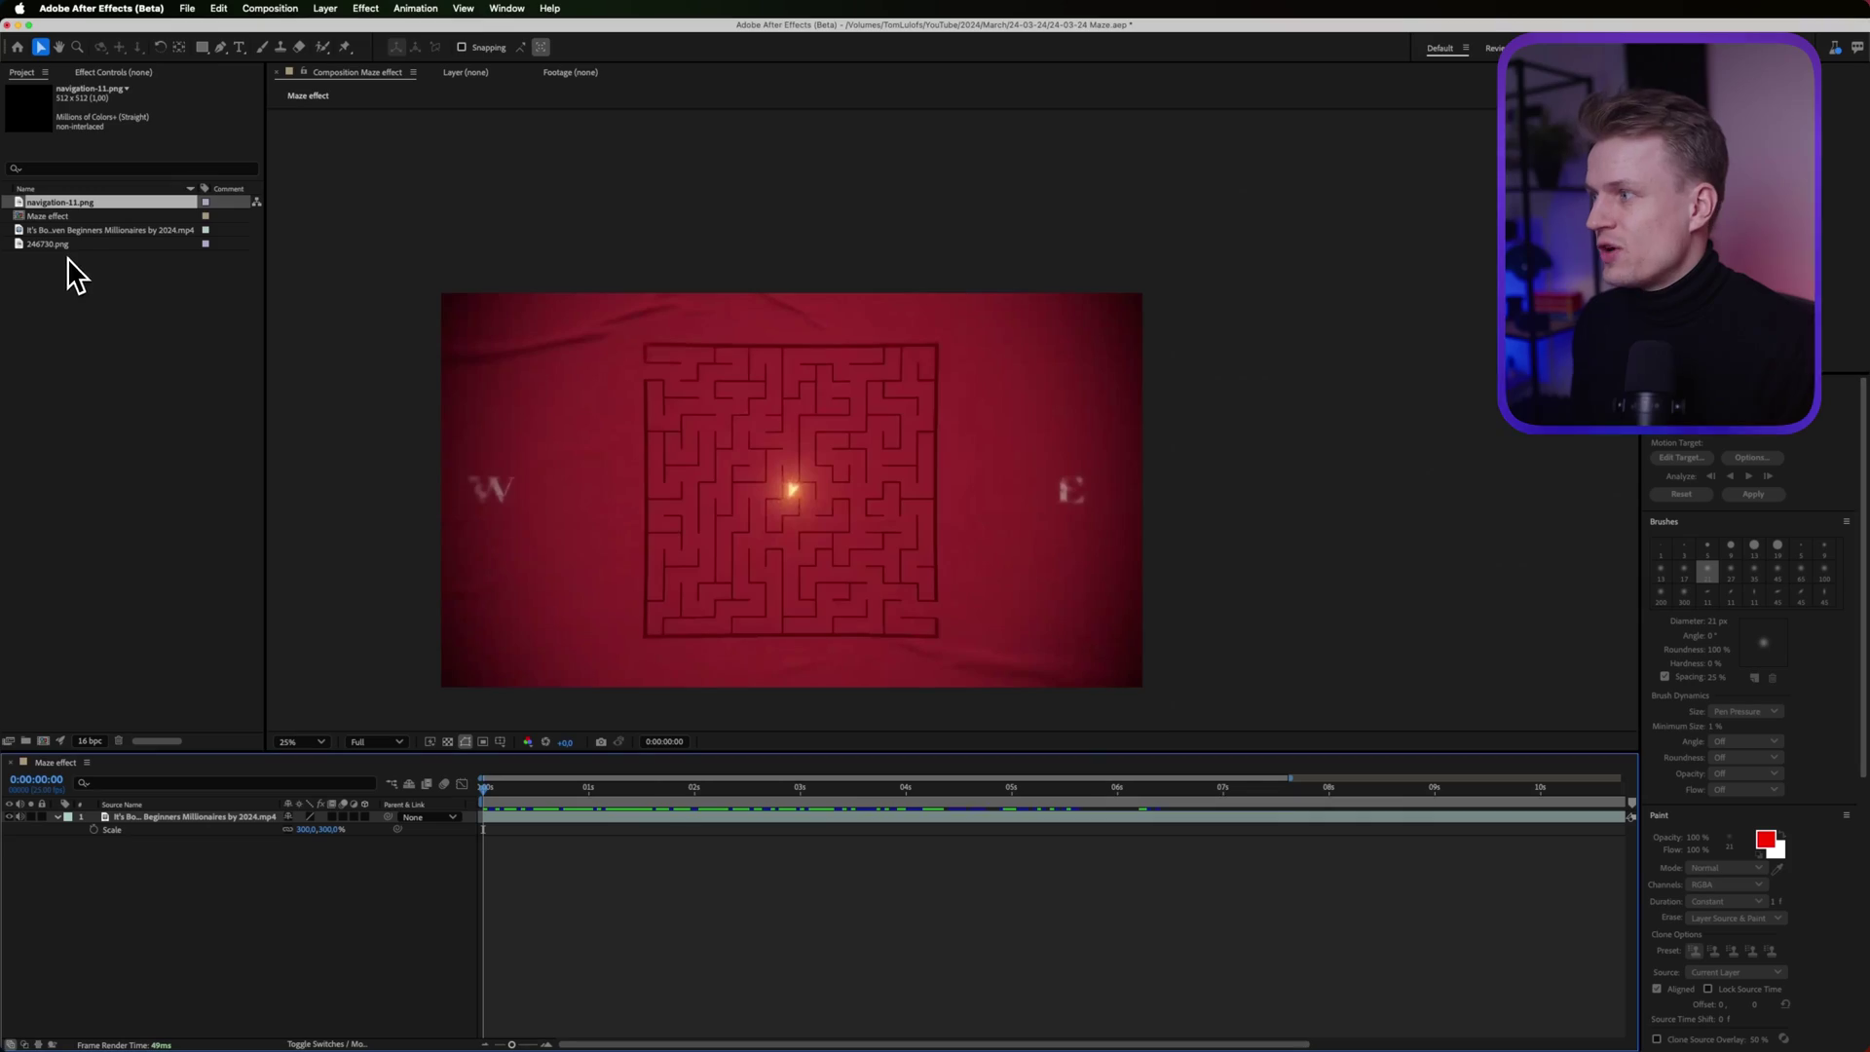
Add navigation-11.png and 246730.png as layers above the video in the Maze effect composition and hide the video layer
{"action": "left_click", "coordinate": [56, 263]}
{"action": "left_click", "coordinate": [64, 234]}
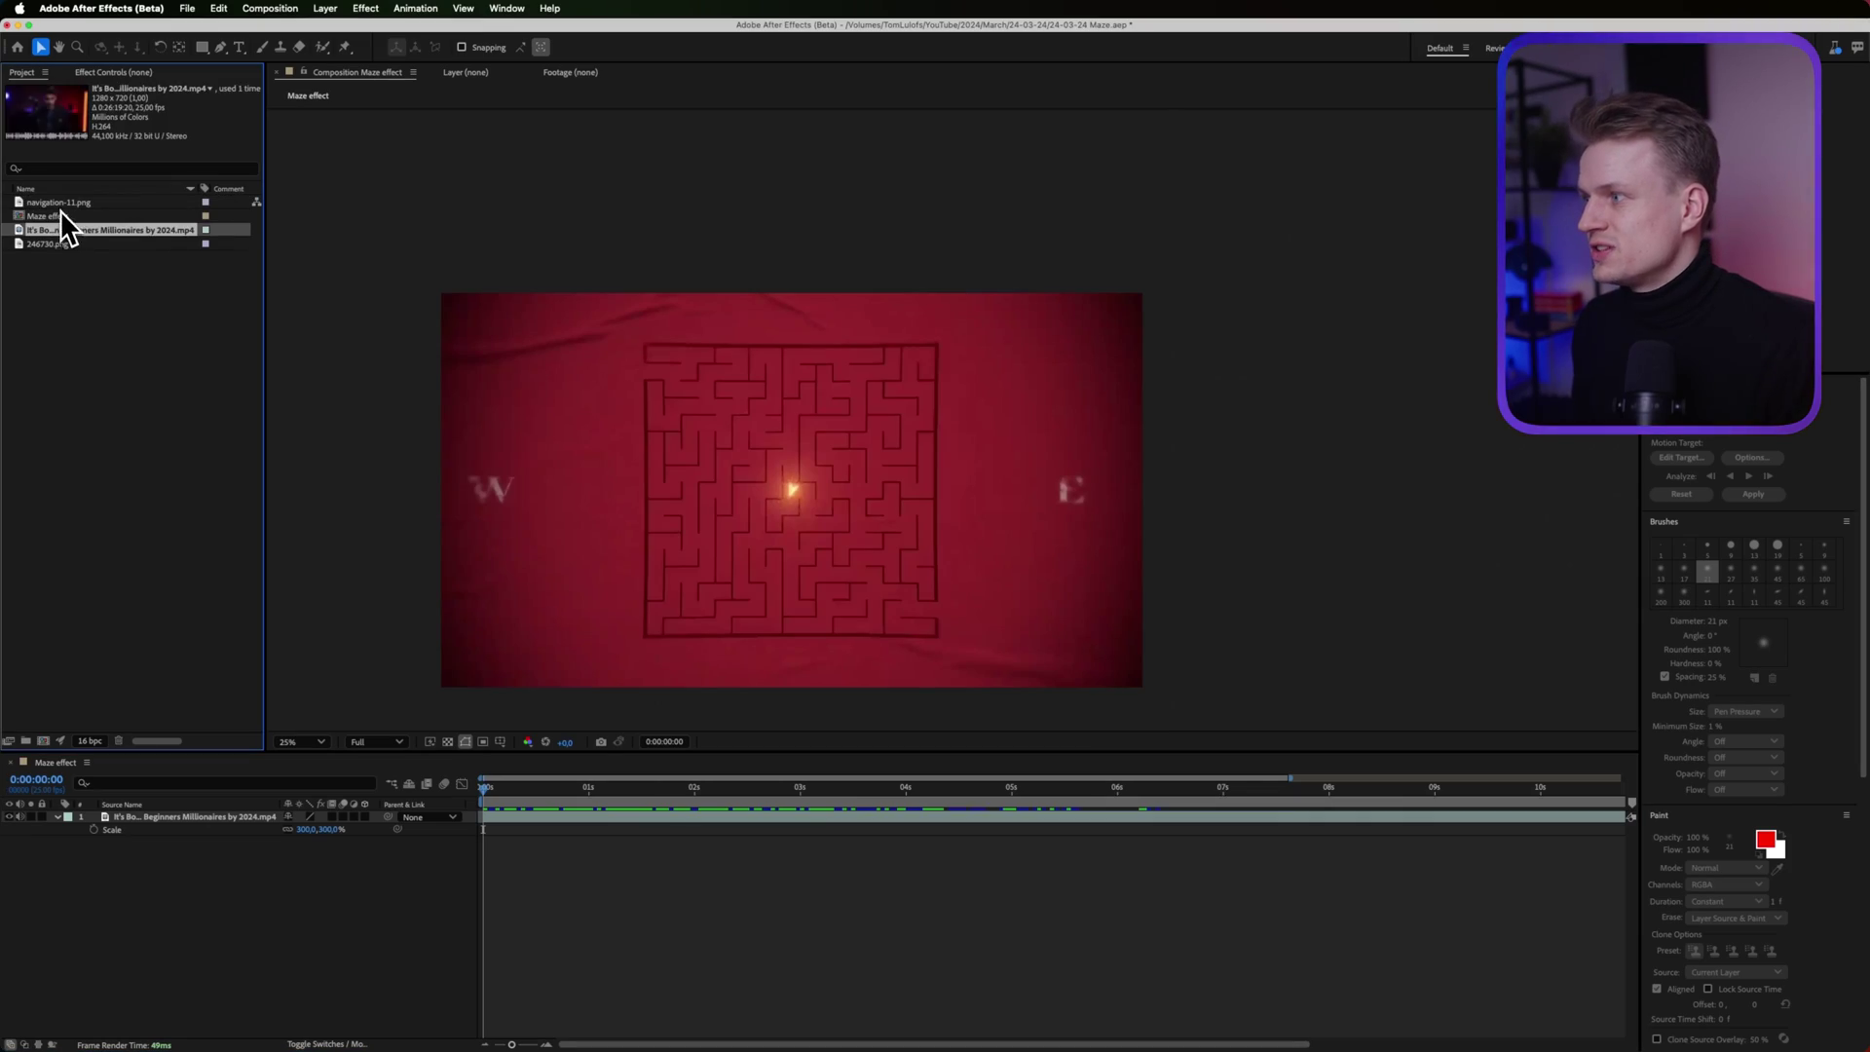
{"action": "left_click", "coordinate": [61, 202]}
{"action": "left_click_drag", "start_coordinate": [60, 206], "coordinate": [673, 488]}
{"action": "left_click_drag", "start_coordinate": [49, 243], "coordinate": [785, 506]}
{"action": "left_click", "coordinate": [49, 906]}
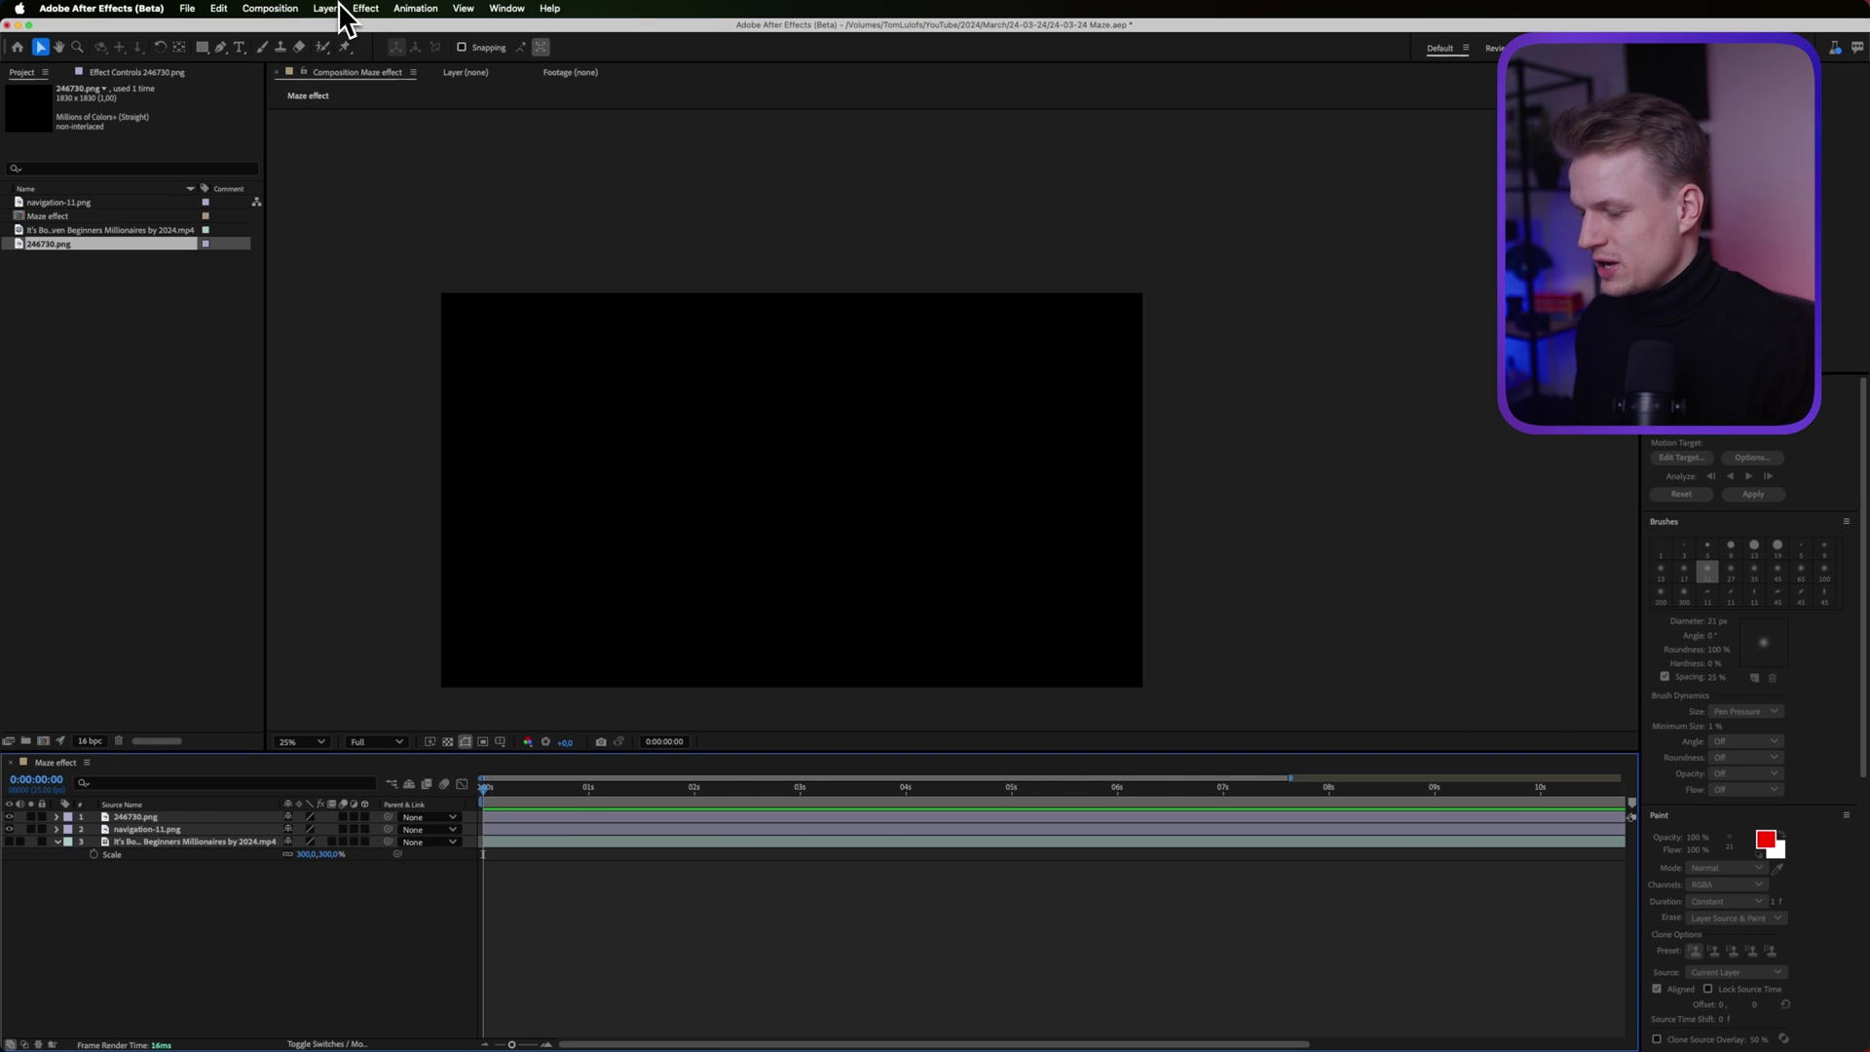
Create a composition-sized solid in a deep red color
{"action": "key", "text": "super+y"}
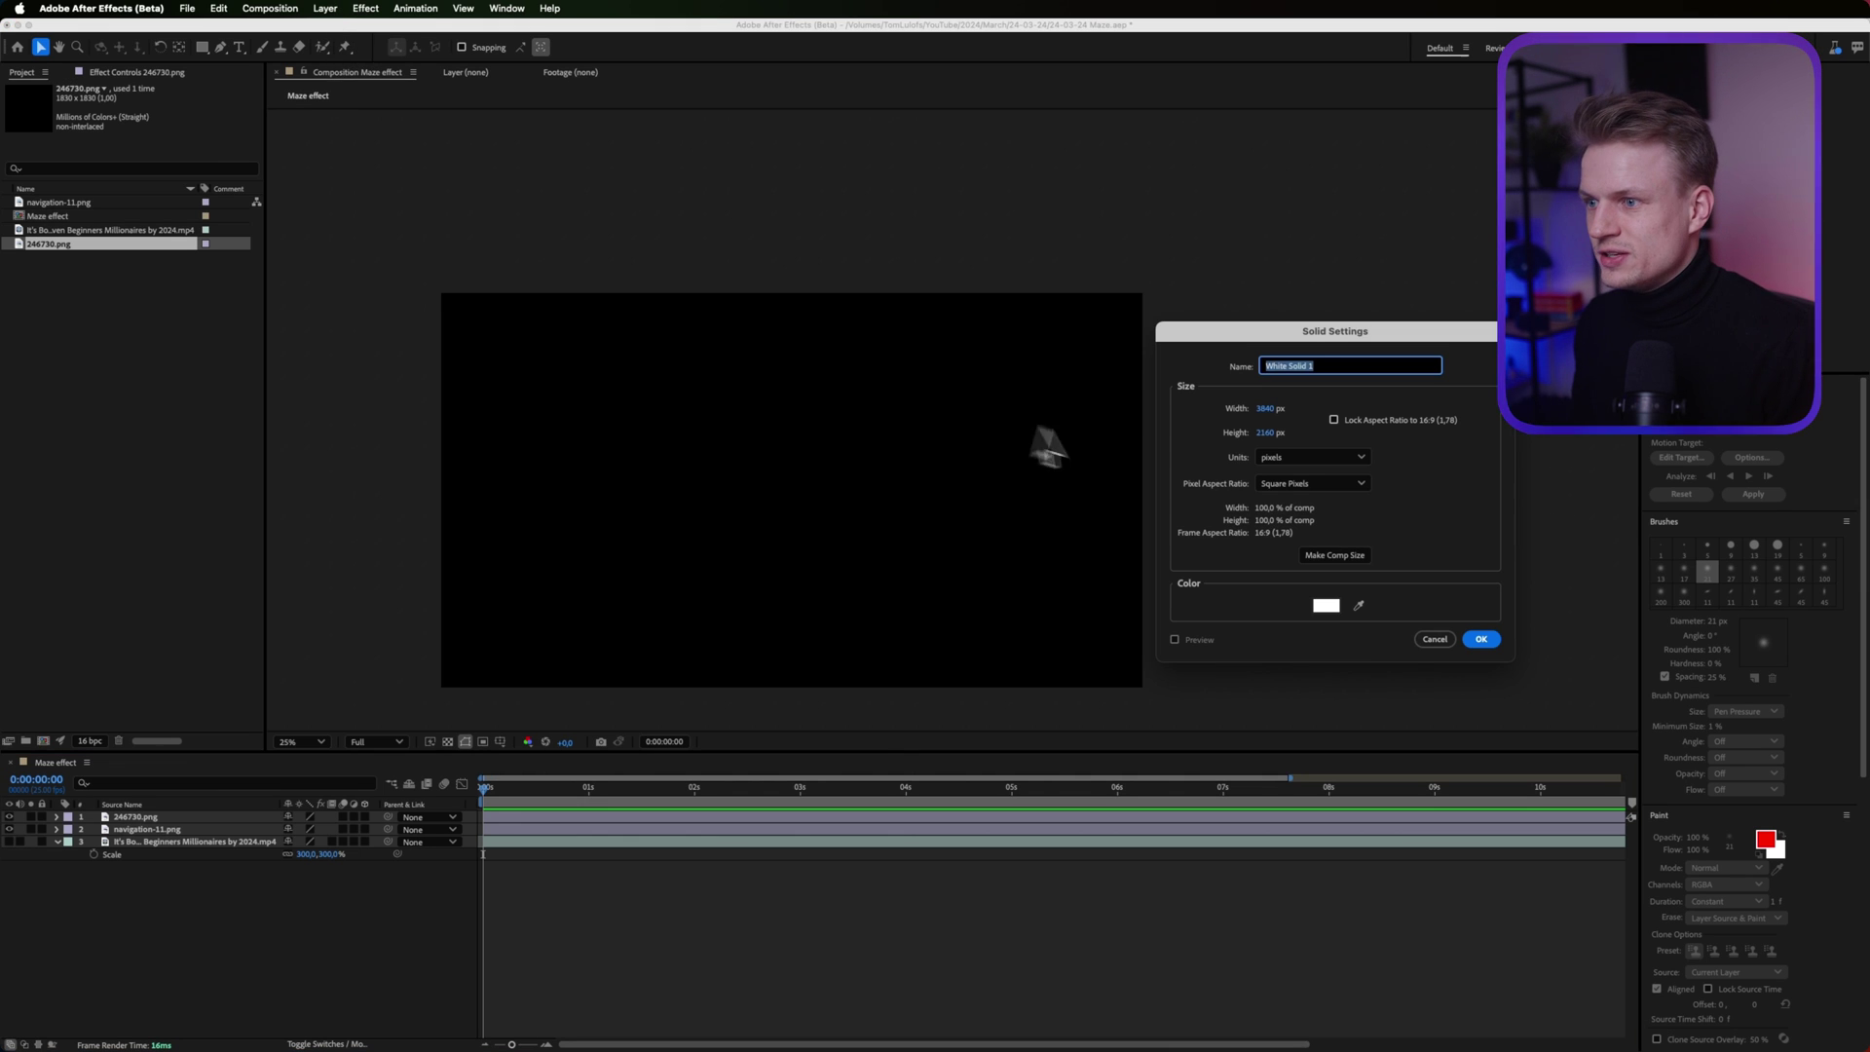
{"action": "left_click", "coordinate": [1328, 606]}
{"action": "left_click_drag", "start_coordinate": [1045, 529], "coordinate": [1139, 543]}
{"action": "key", "text": "Return"}
{"action": "left_click", "coordinate": [1481, 641]}
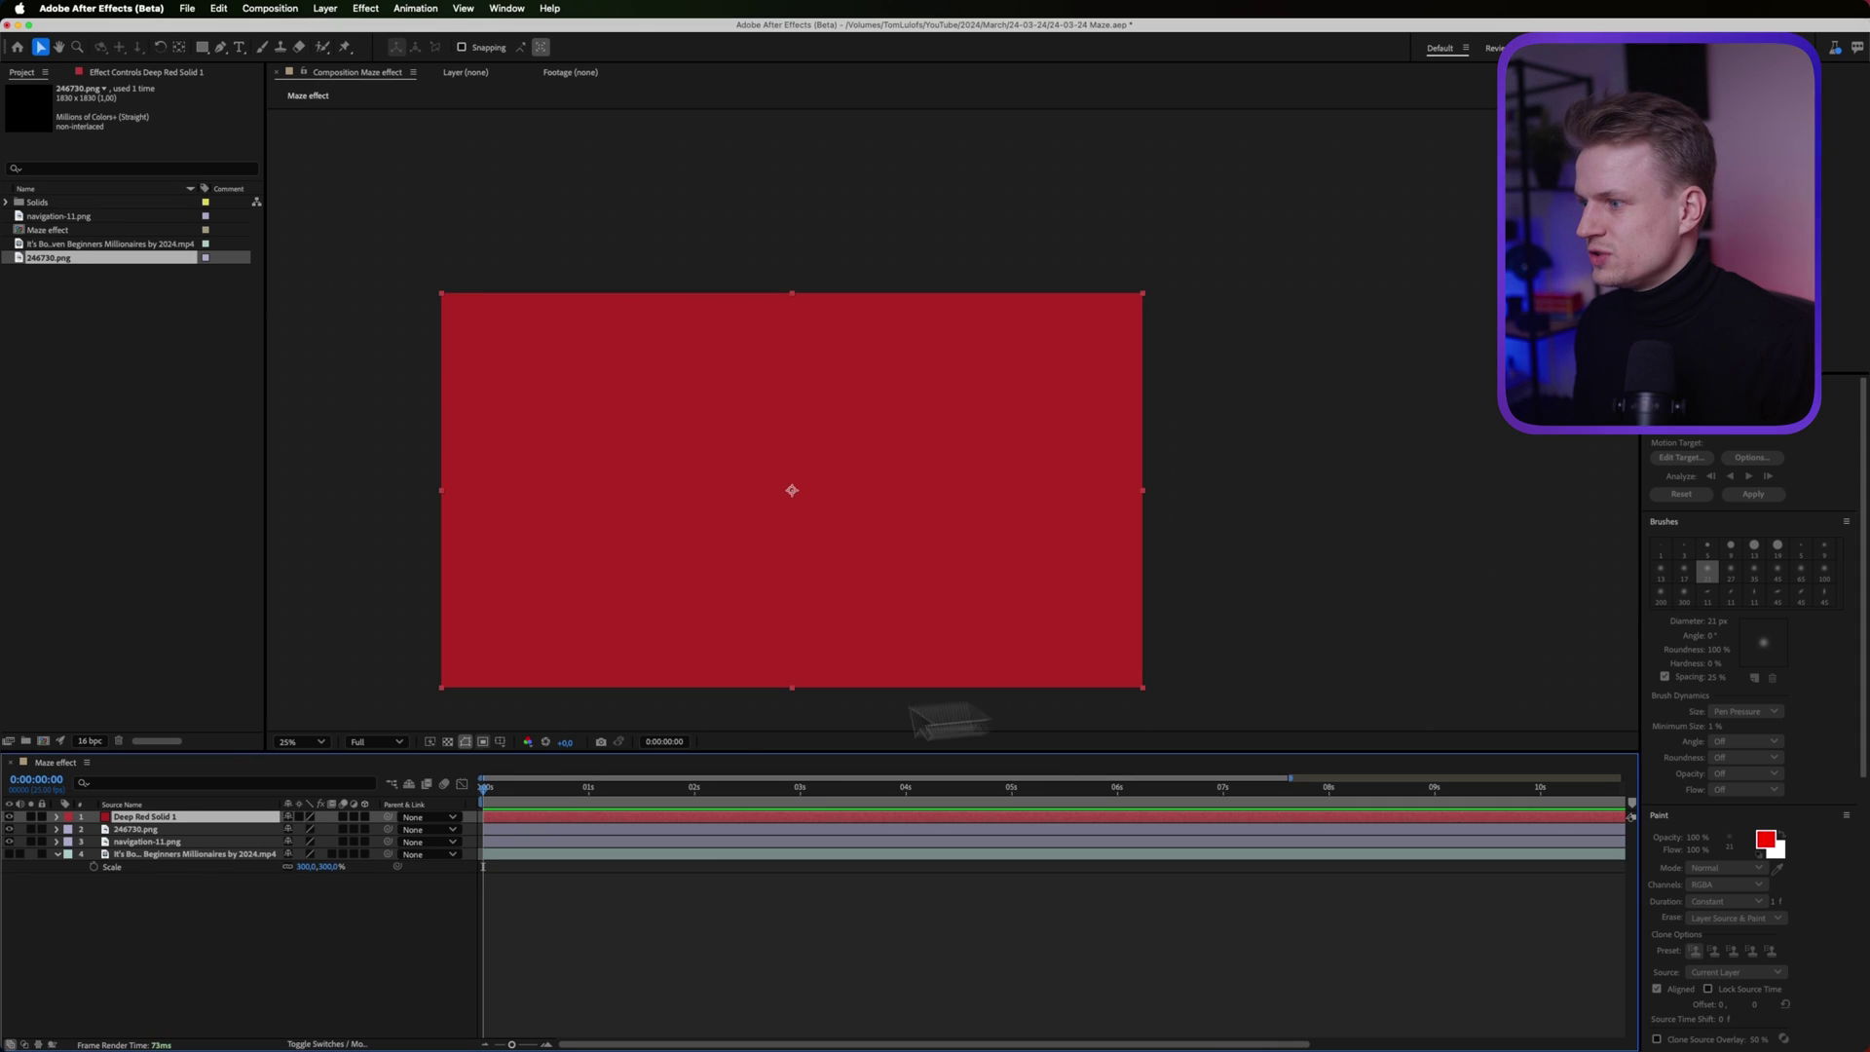
Place the red solid beneath both image layers and center the maze image in the frame
{"action": "left_click_drag", "start_coordinate": [244, 818], "coordinate": [177, 844]}
{"action": "left_click", "coordinate": [234, 829]}
{"action": "left_click", "coordinate": [208, 842]}
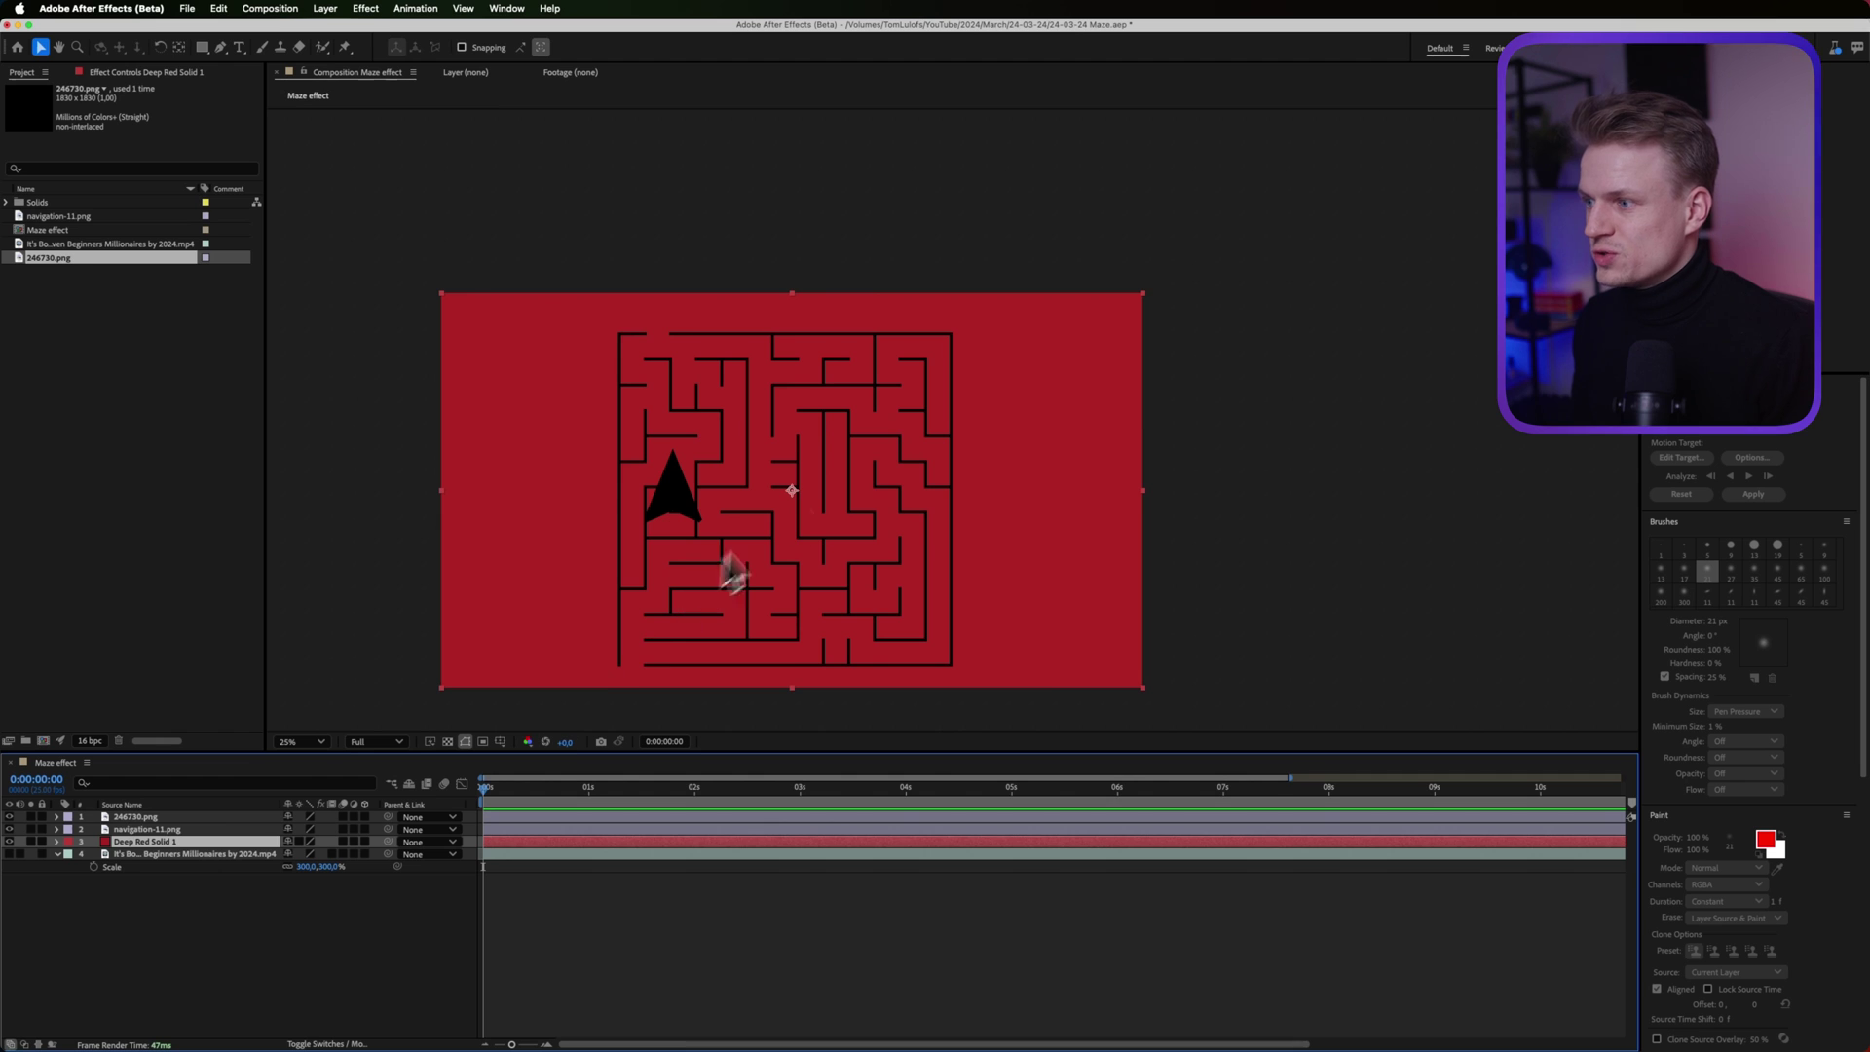
{"action": "left_click_drag", "start_coordinate": [867, 588], "coordinate": [885, 578]}
Scale the navigation arrow to 40% and place it in a dead-end corridor near the middle of the maze
{"action": "left_click", "coordinate": [224, 830]}
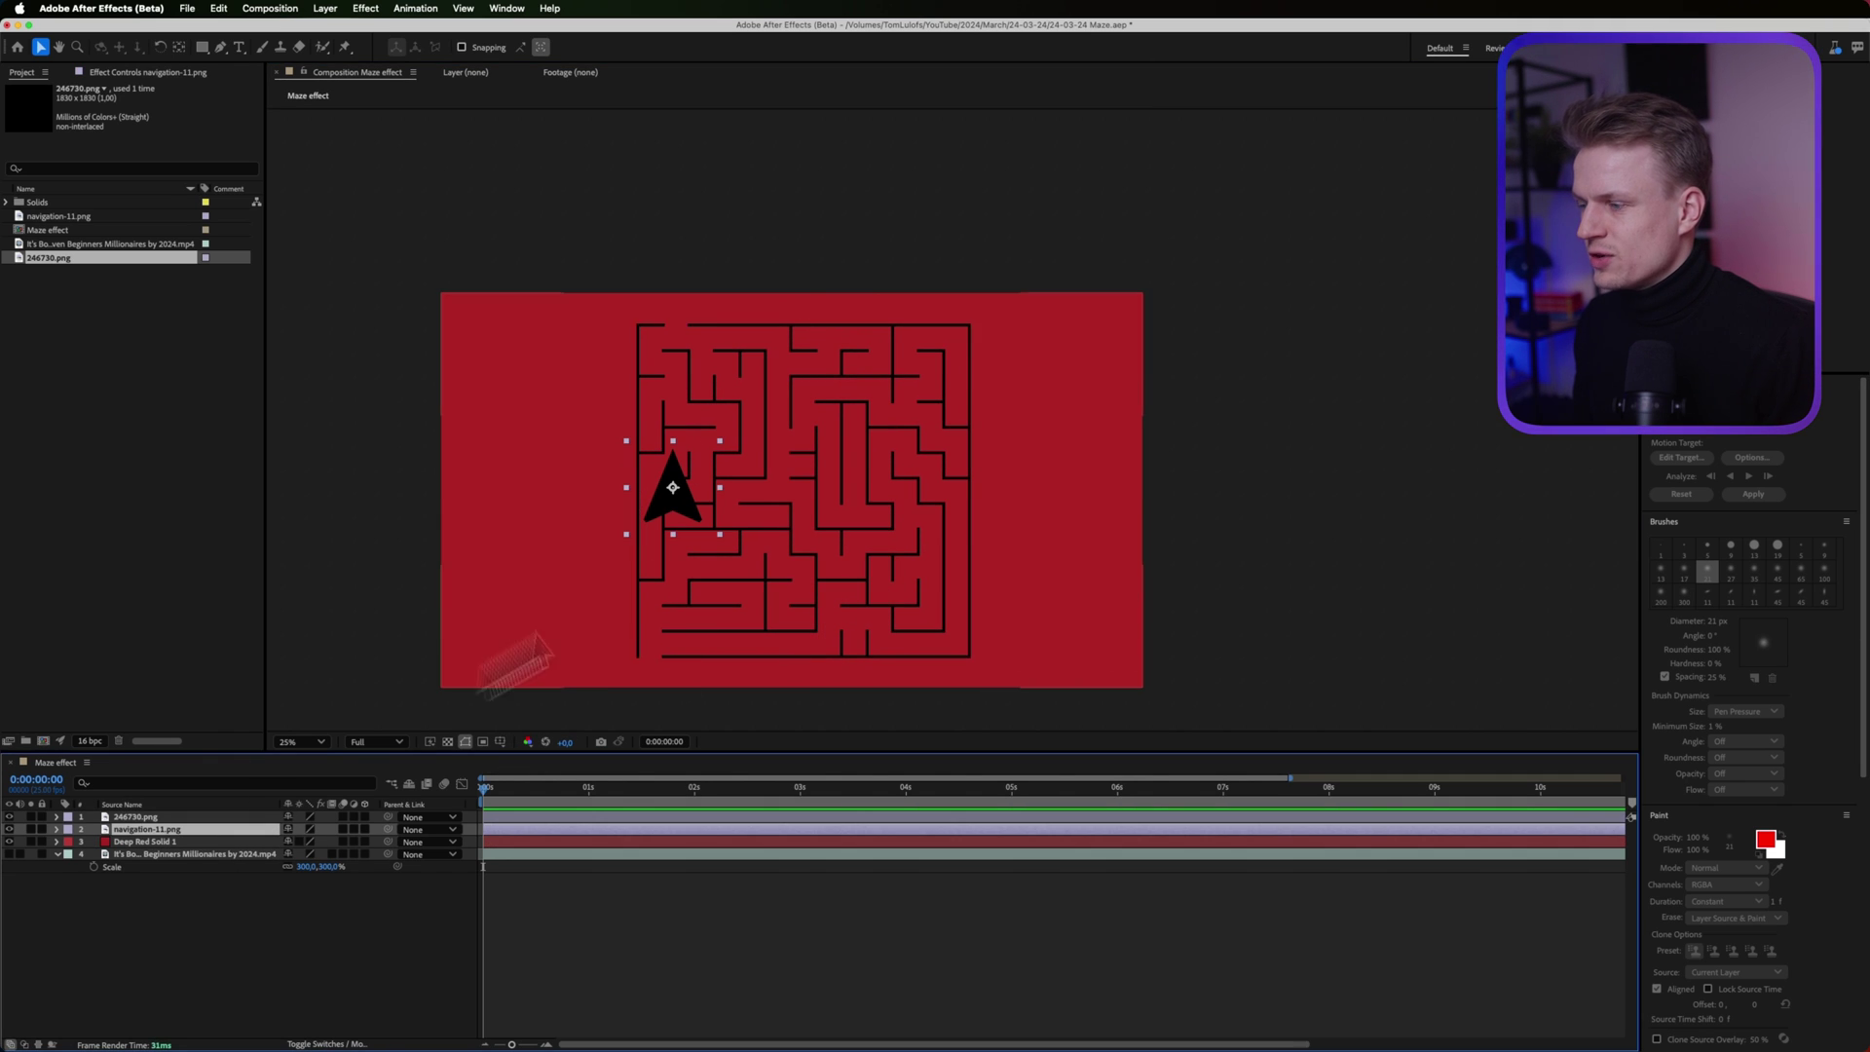
{"action": "left_click_drag", "start_coordinate": [696, 504], "coordinate": [884, 536]}
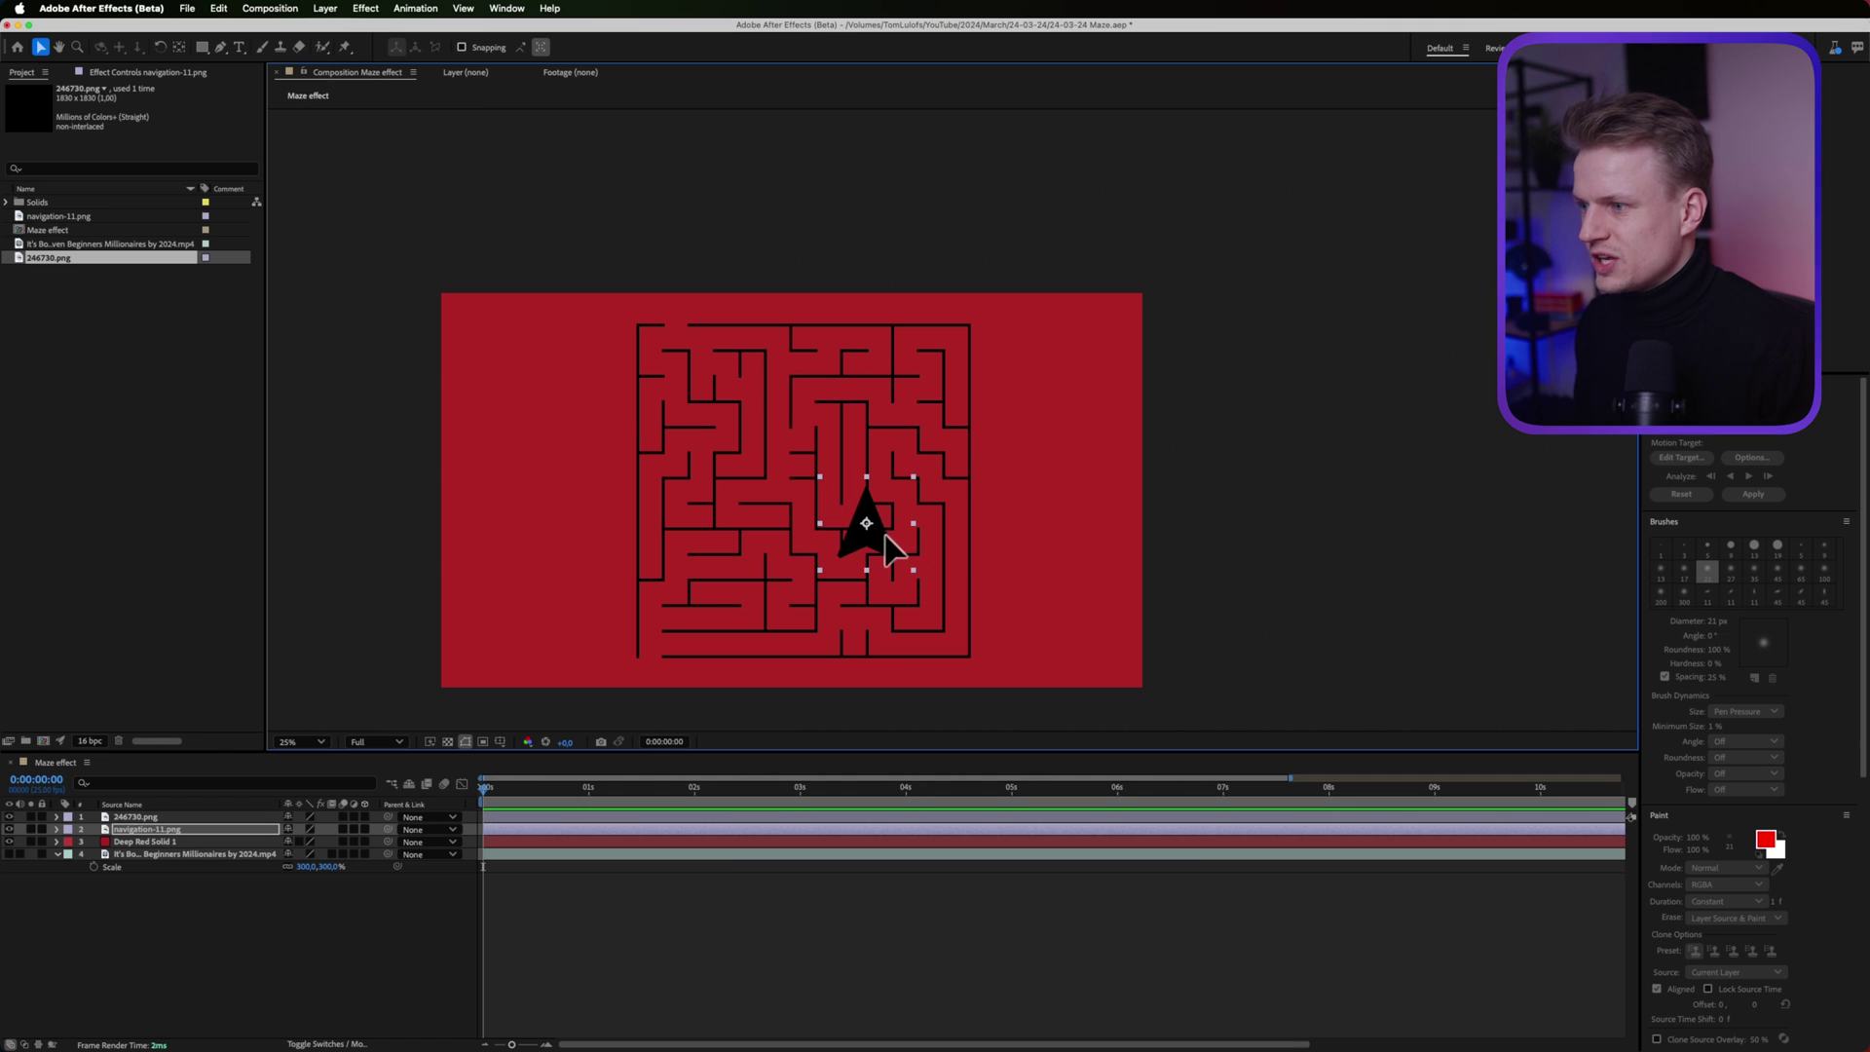
{"action": "key", "text": "s"}
{"action": "left_click_drag", "start_coordinate": [313, 842], "coordinate": [310, 845]}
{"action": "scroll", "coordinate": [770, 534], "scroll_direction": "up", "scroll_amount": 2}
{"action": "left_click_drag", "start_coordinate": [968, 544], "coordinate": [930, 506]}
{"action": "left_click_drag", "start_coordinate": [930, 497], "coordinate": [947, 482]}
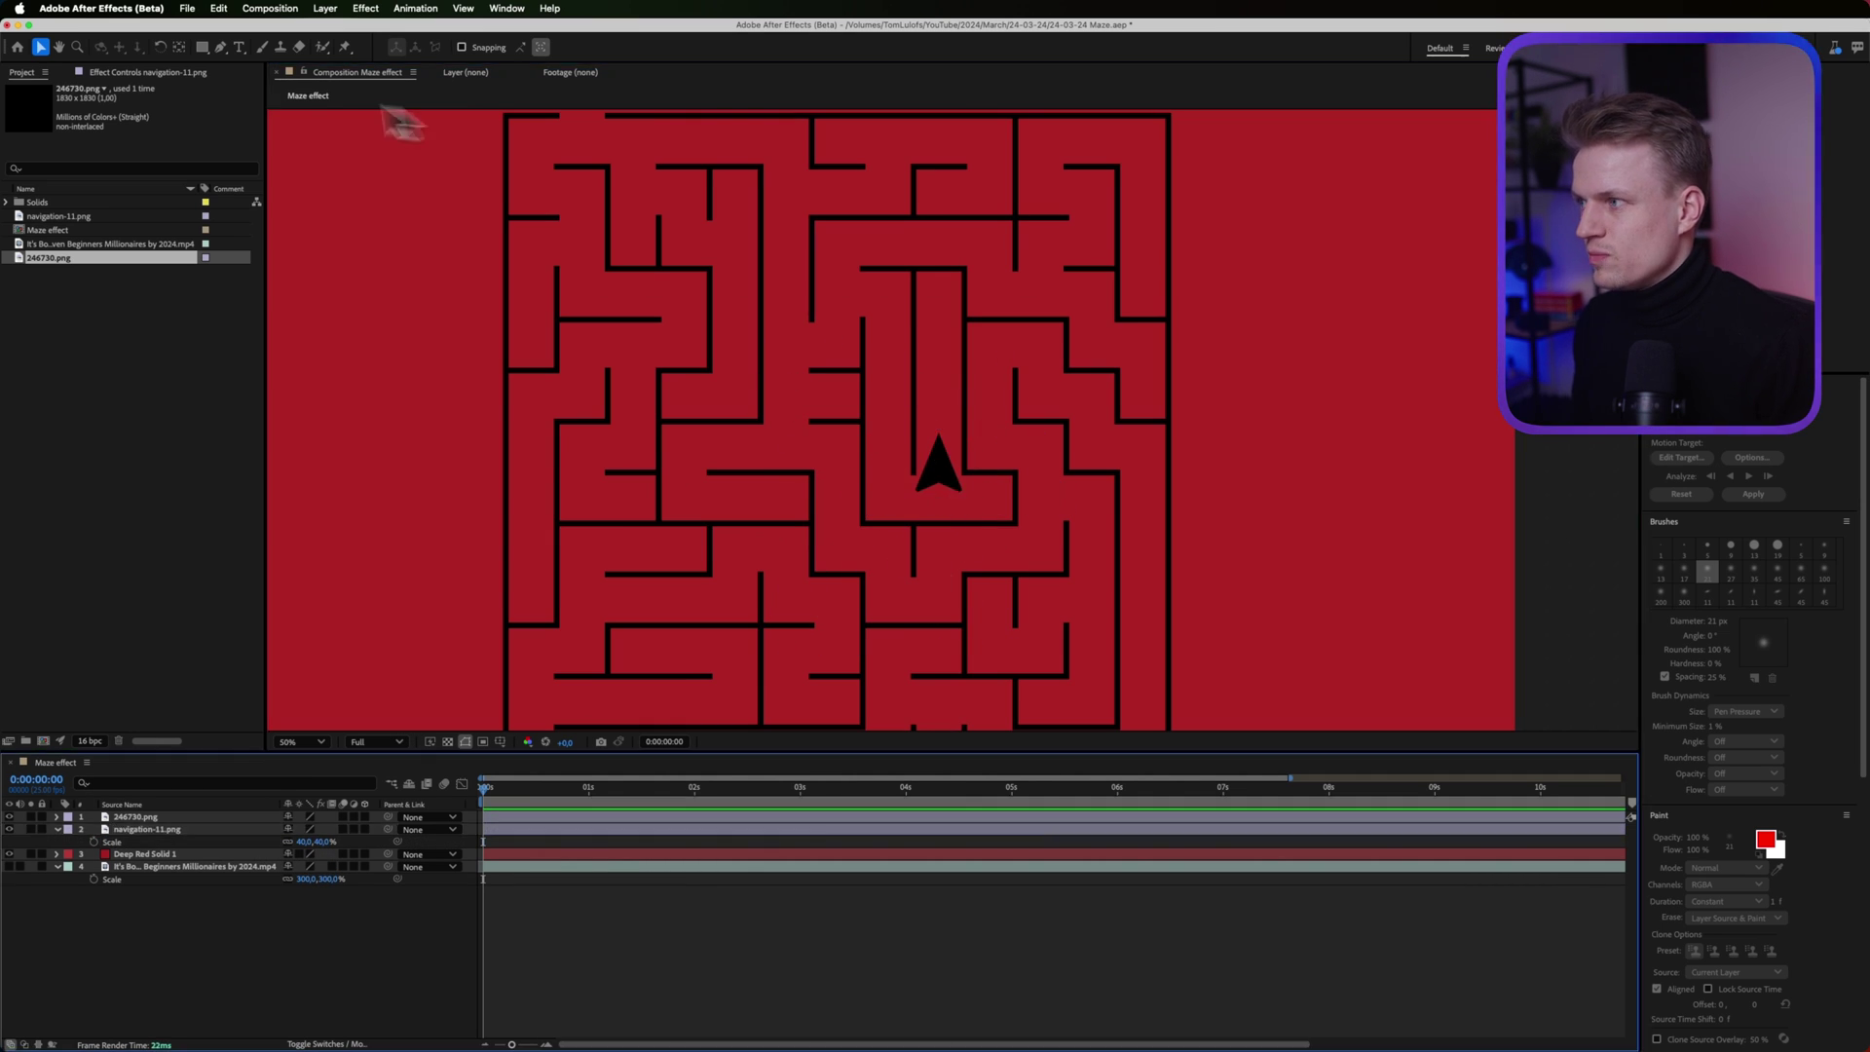
Draw an open Pen path from the corridor next to the arrow, around the maze corners and straight out past the upper wall
{"action": "left_click", "coordinate": [220, 48]}
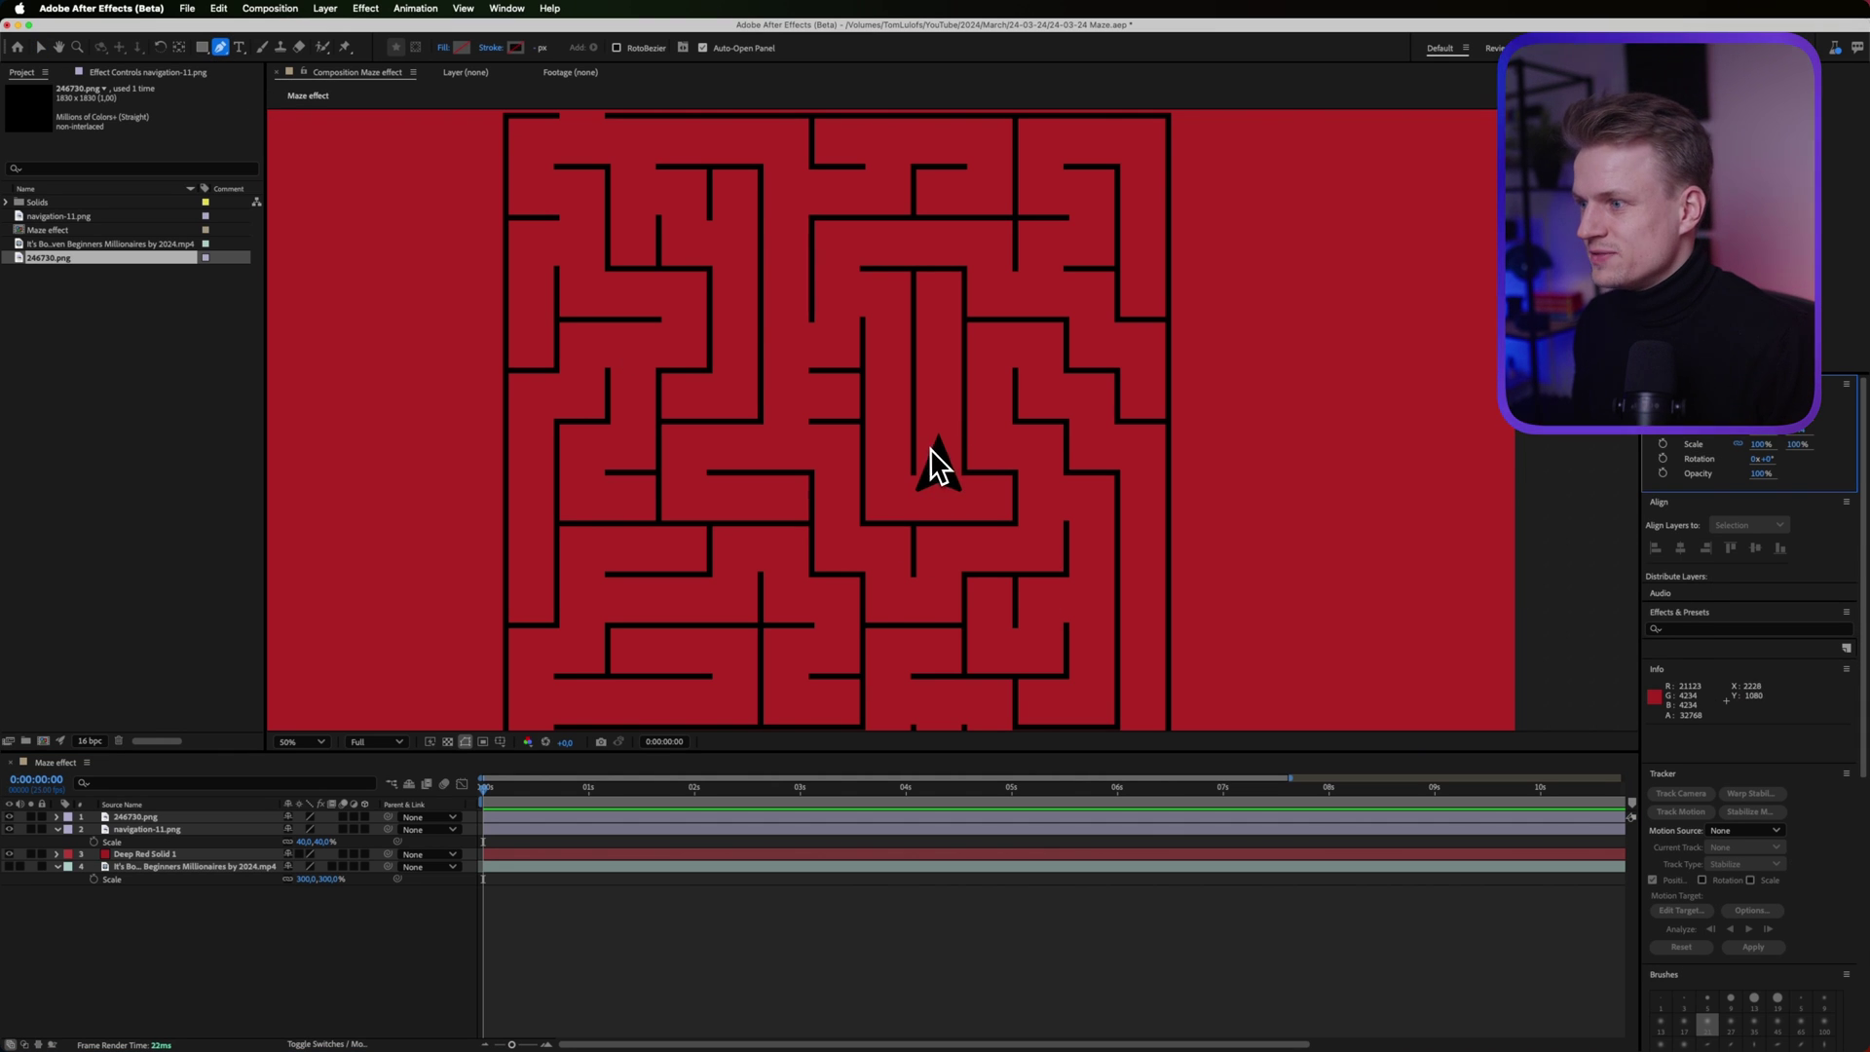
{"action": "left_click_drag", "start_coordinate": [932, 448], "coordinate": [1057, 429]}
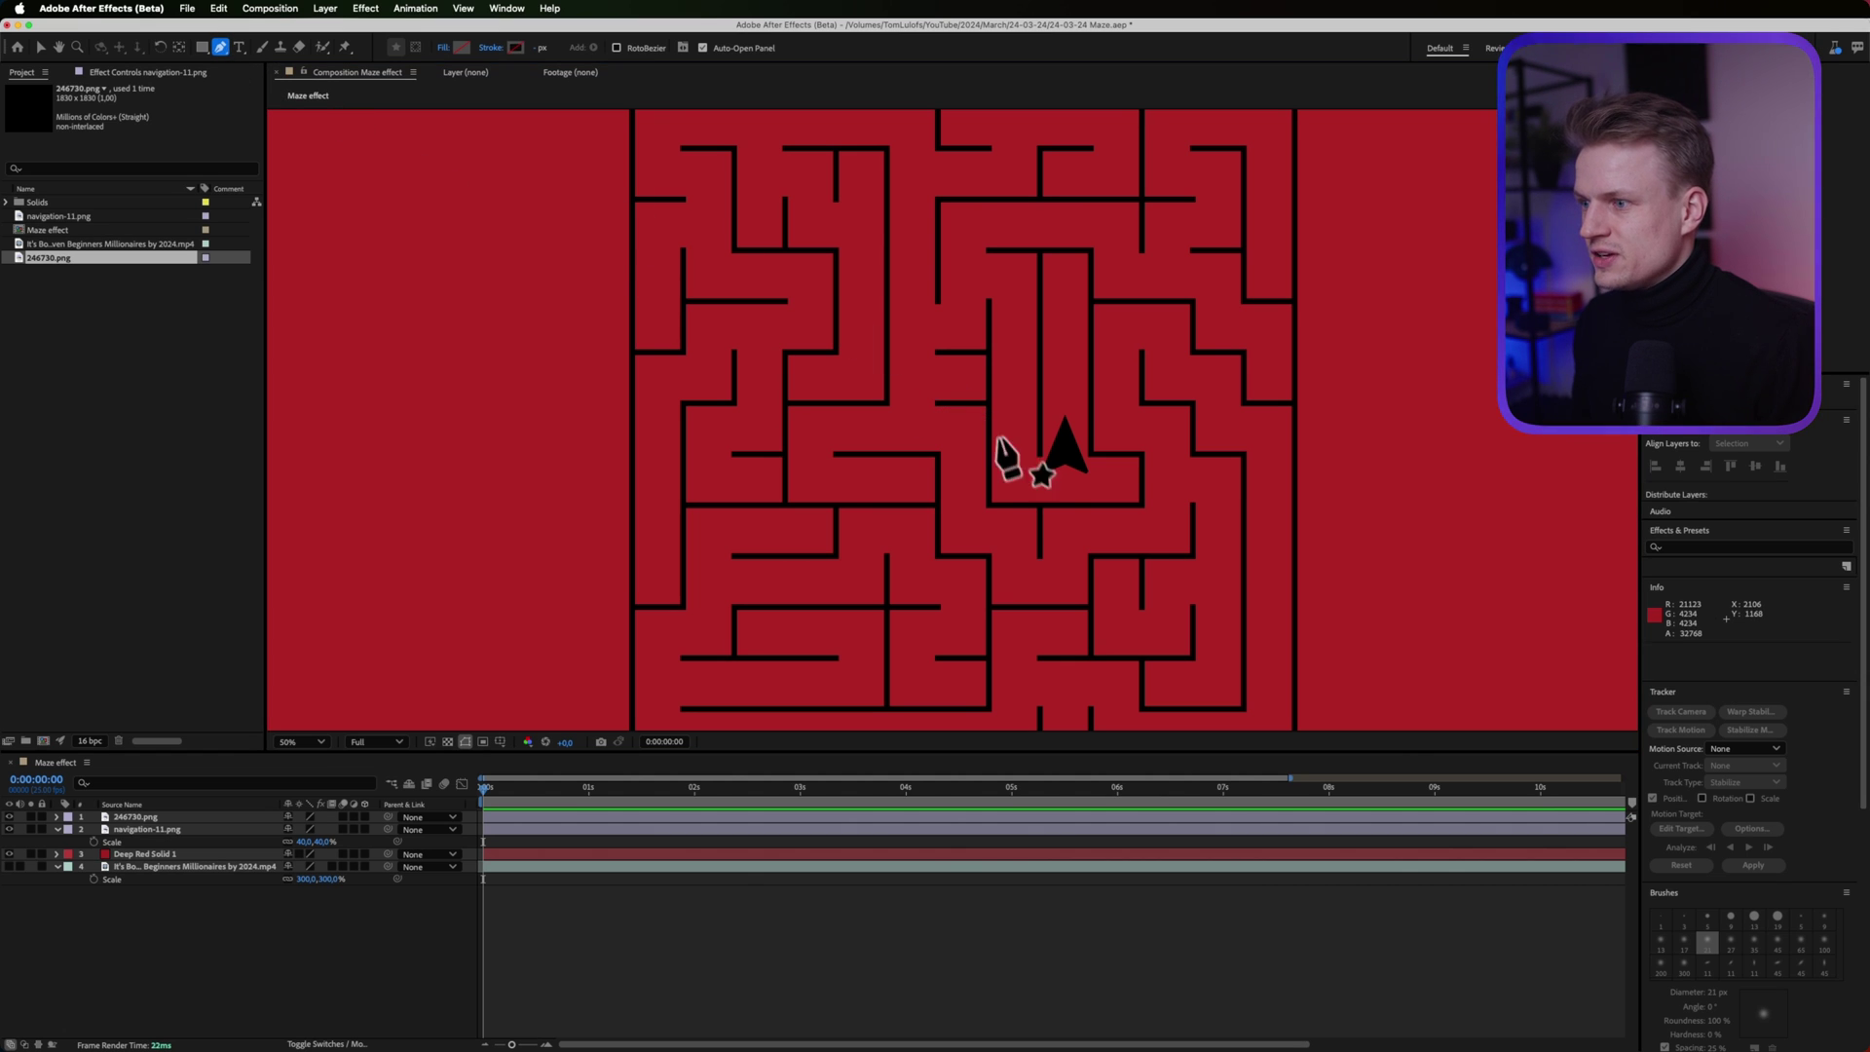
{"action": "left_click", "coordinate": [1016, 472]}
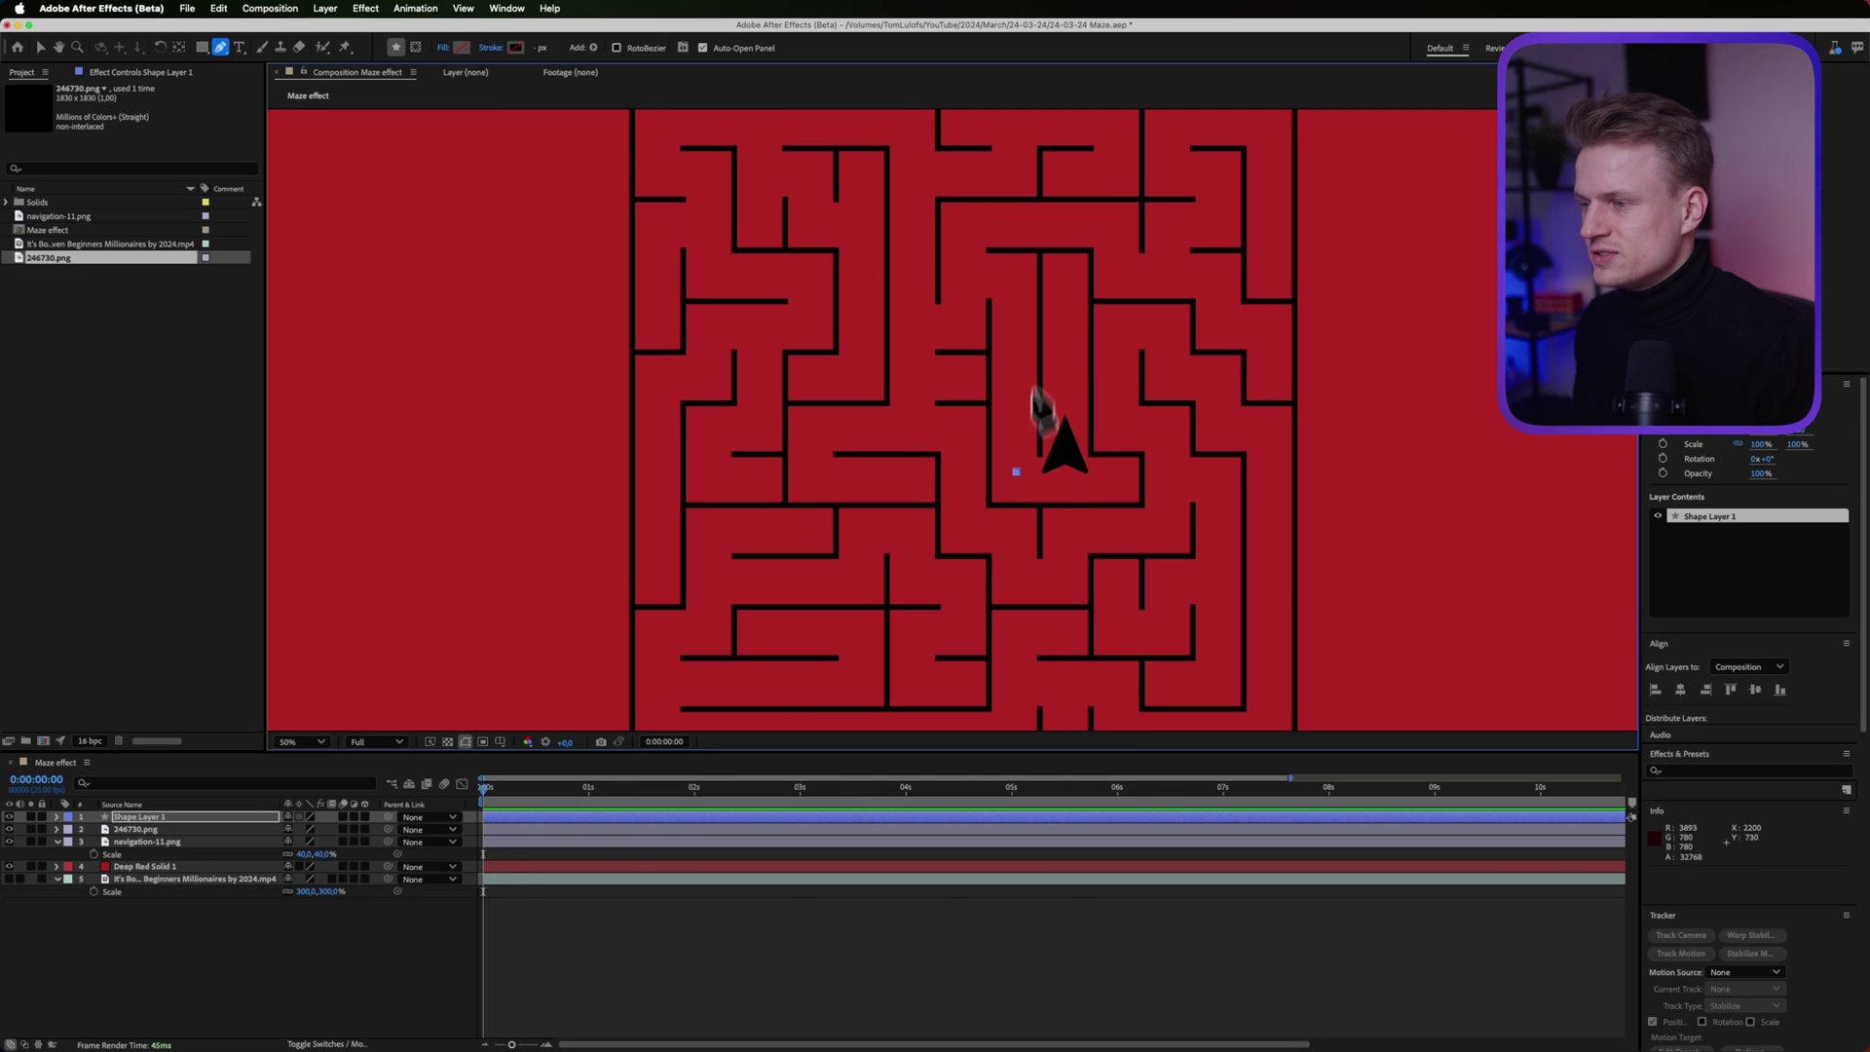
{"action": "left_click", "coordinate": [1016, 277]}
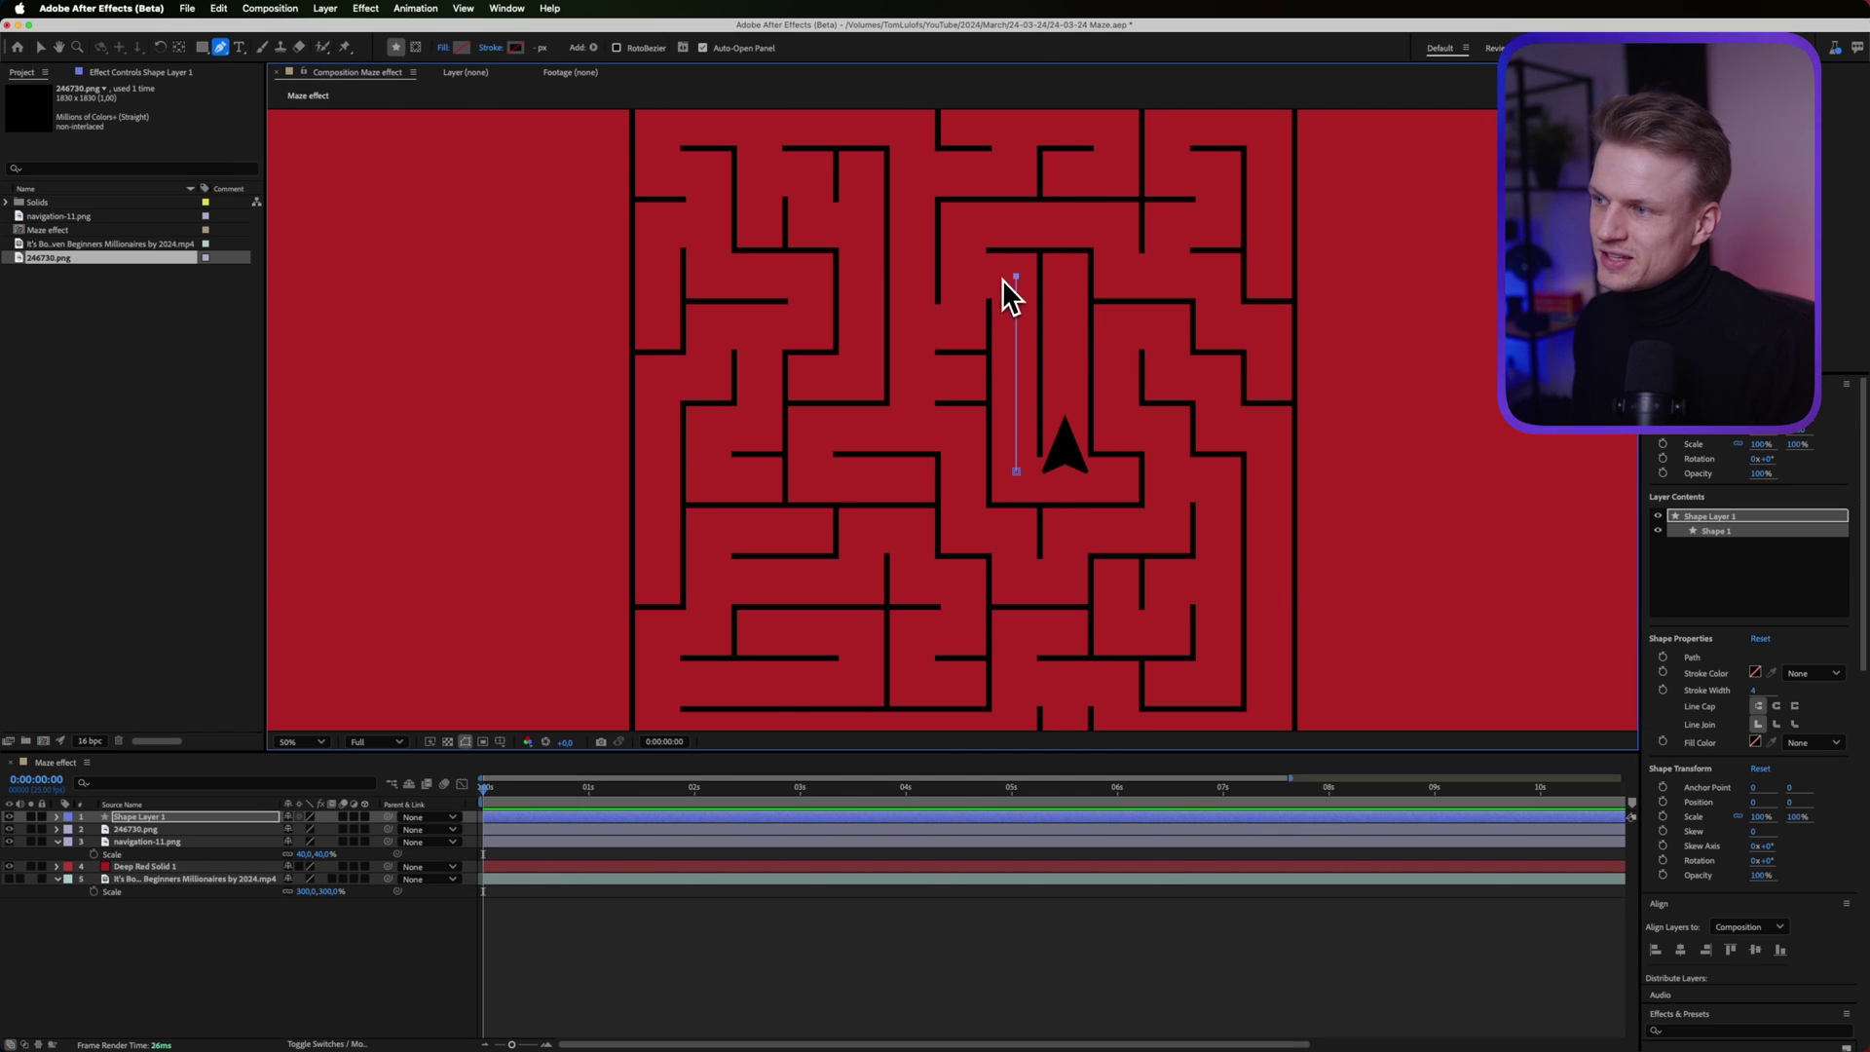
{"action": "left_click", "coordinate": [965, 276]}
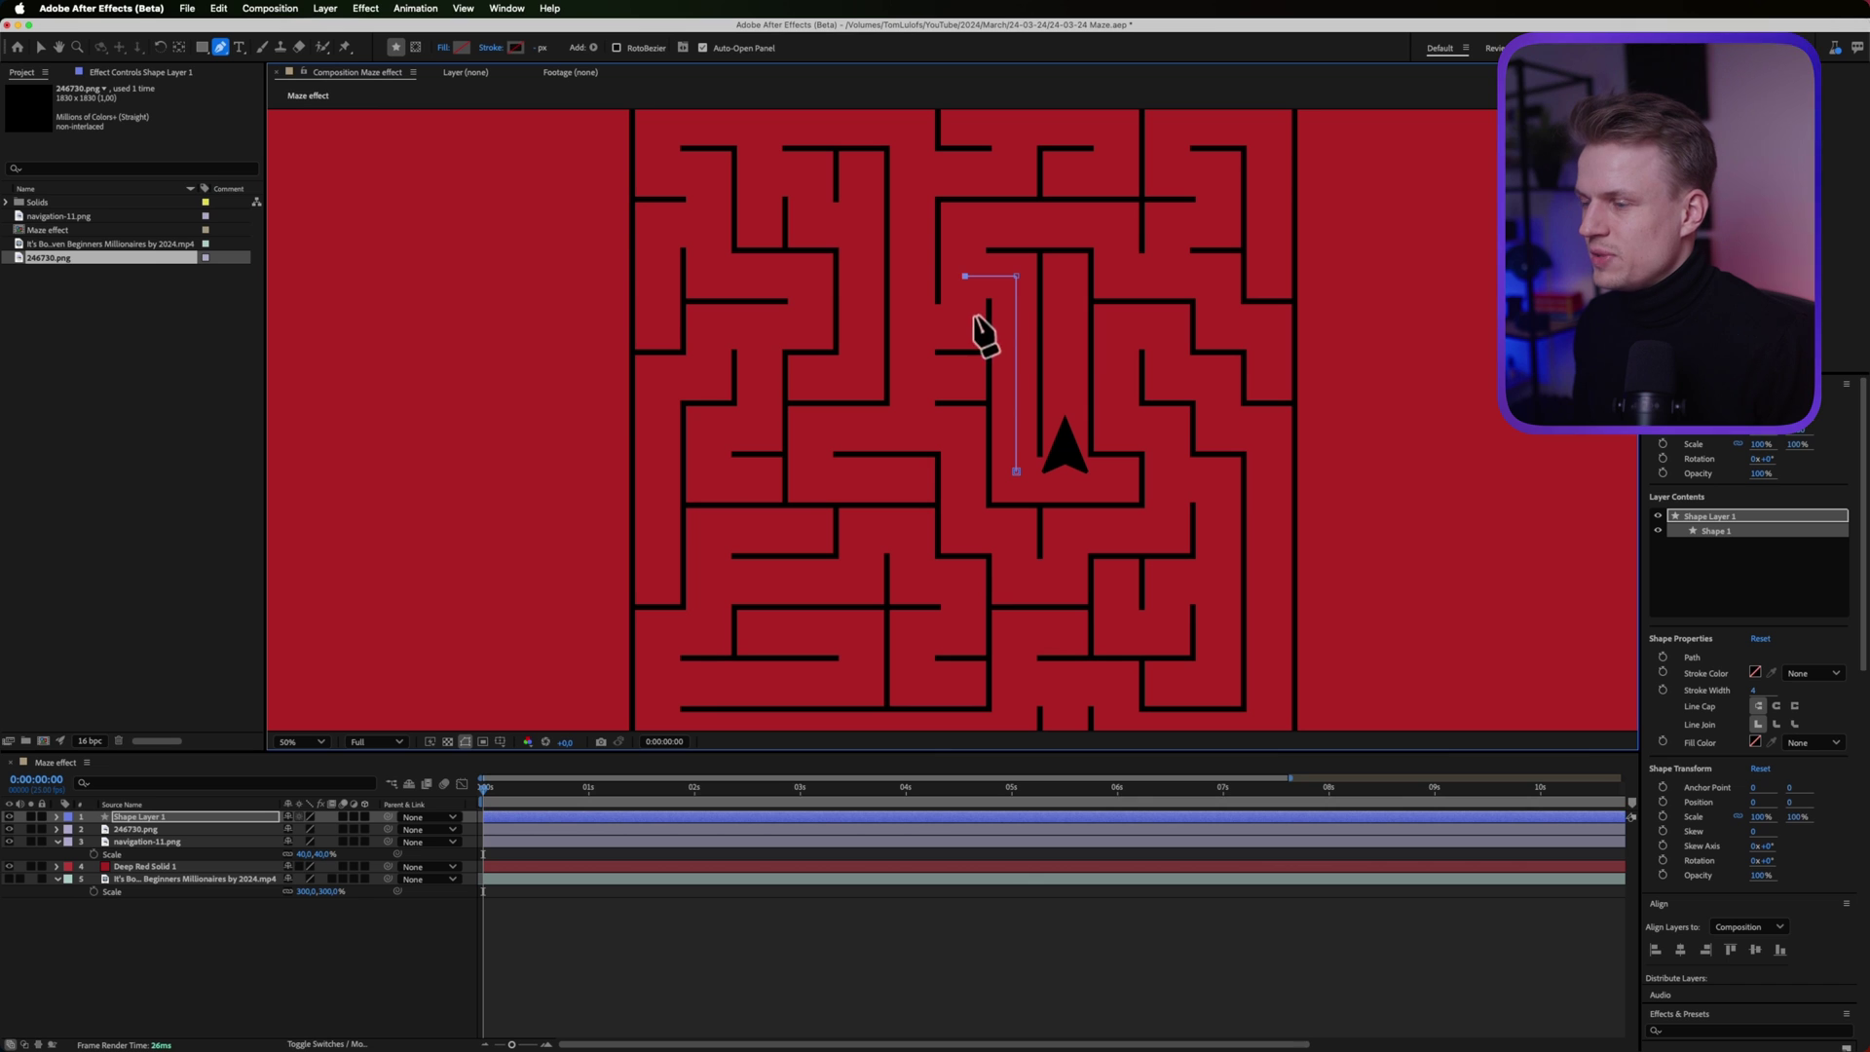
{"action": "left_click", "coordinate": [964, 328]}
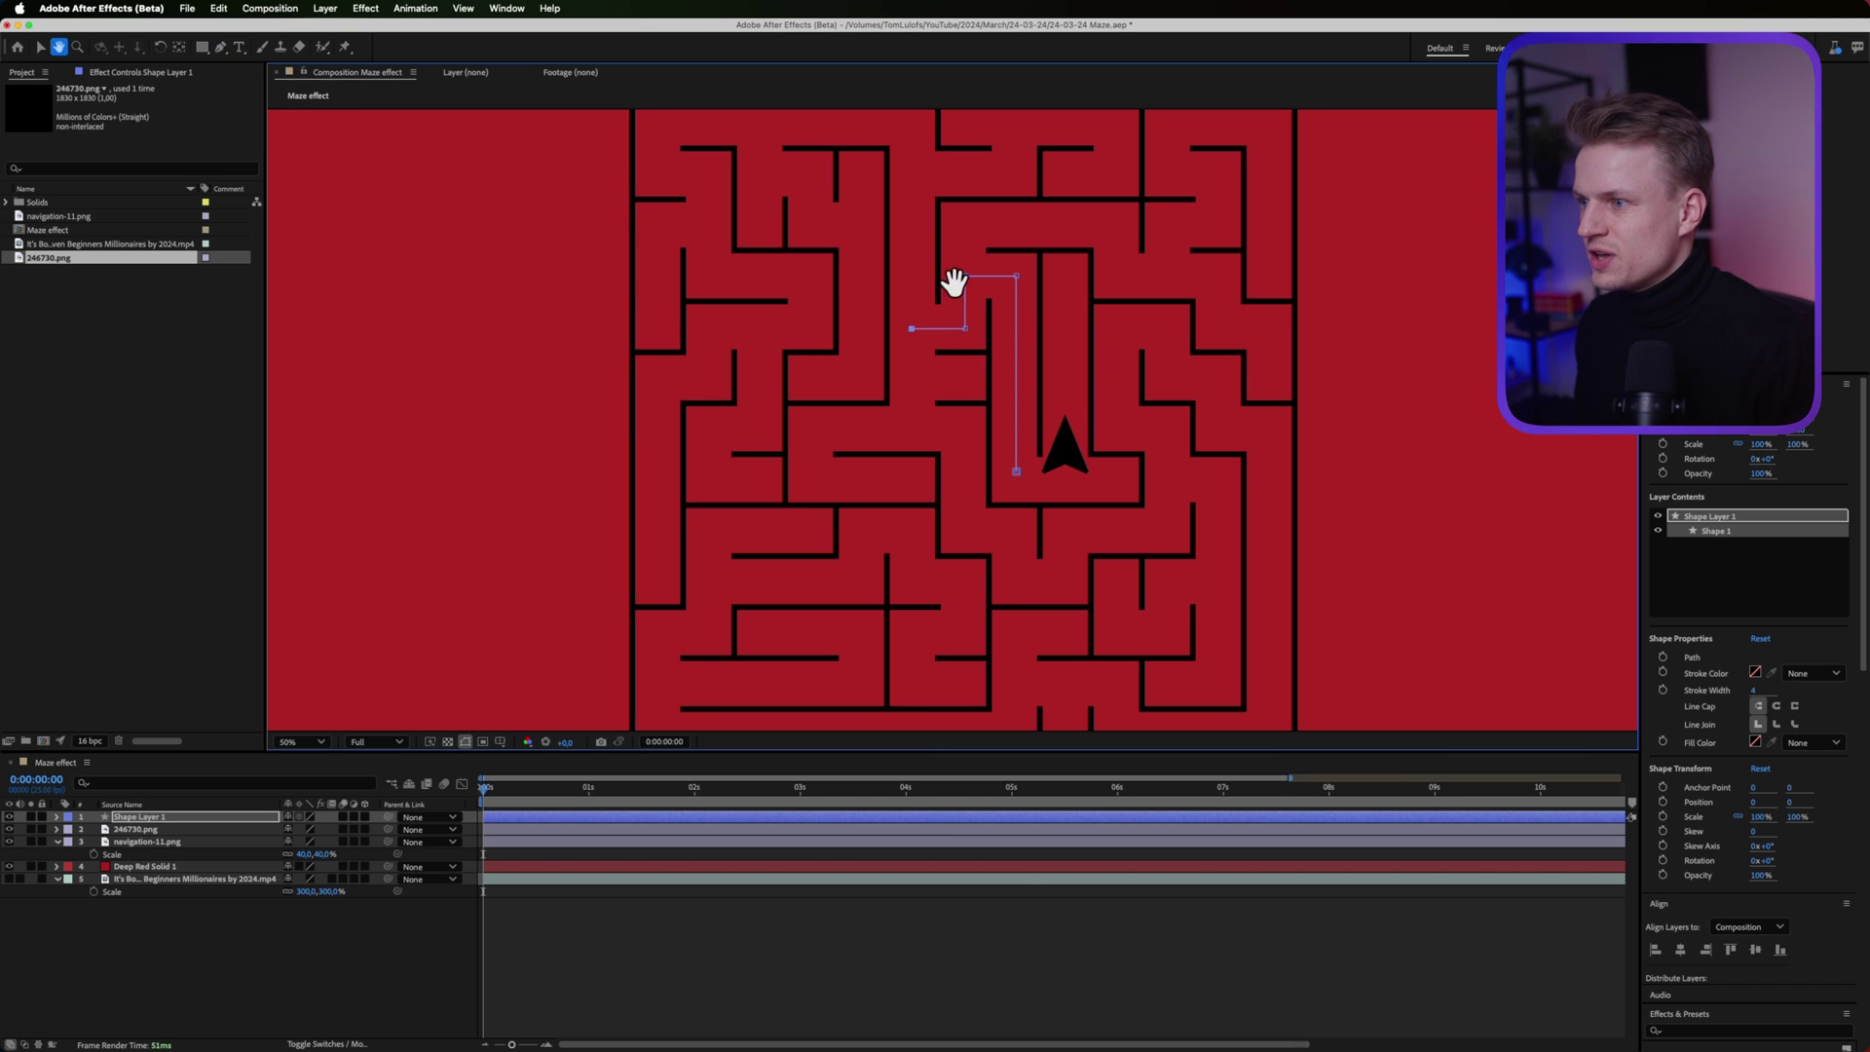
{"action": "scroll", "coordinate": [952, 287], "scroll_direction": "up", "scroll_amount": 5}
{"action": "left_click", "coordinate": [936, 306]}
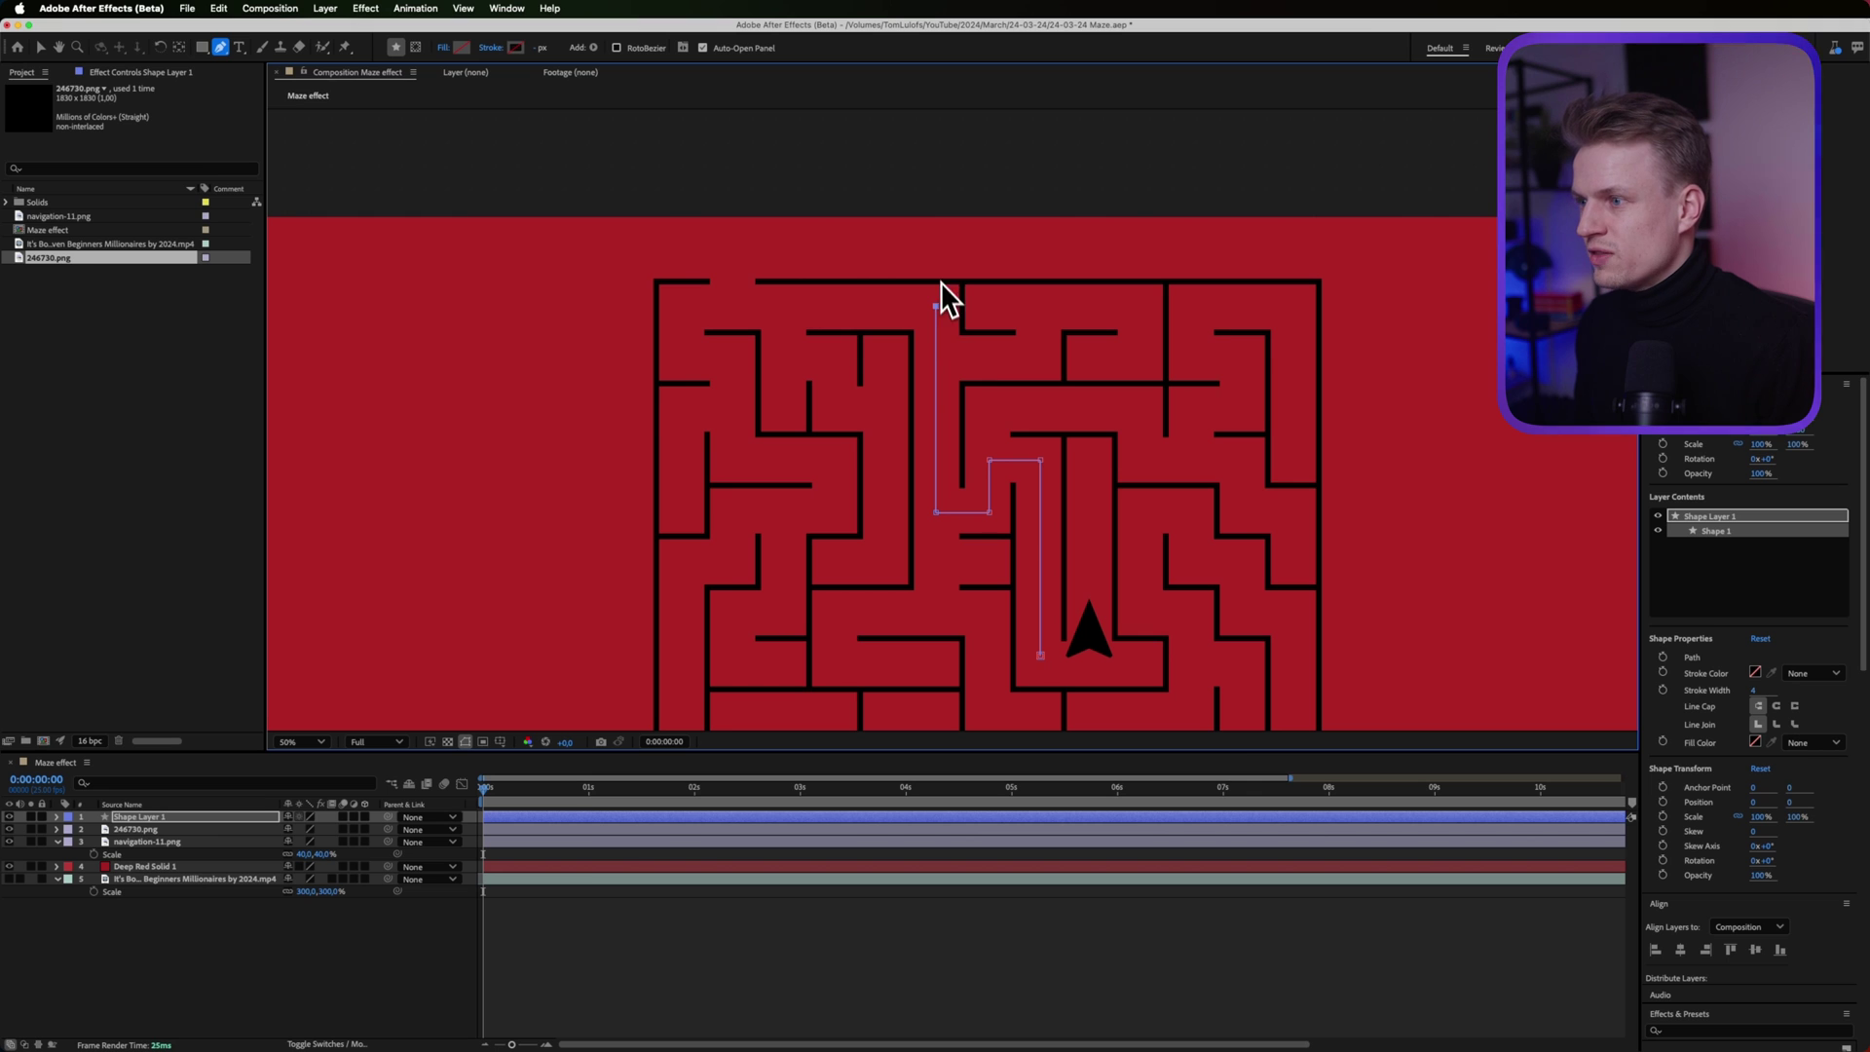
{"action": "left_click", "coordinate": [936, 232]}
Set a Path keyframe for Path 1 of Shape Layer 1 at the start of the composition
{"action": "scroll", "coordinate": [682, 486], "scroll_direction": "right", "scroll_amount": 5}
{"action": "scroll", "coordinate": [682, 487], "scroll_direction": "down", "scroll_amount": 3}
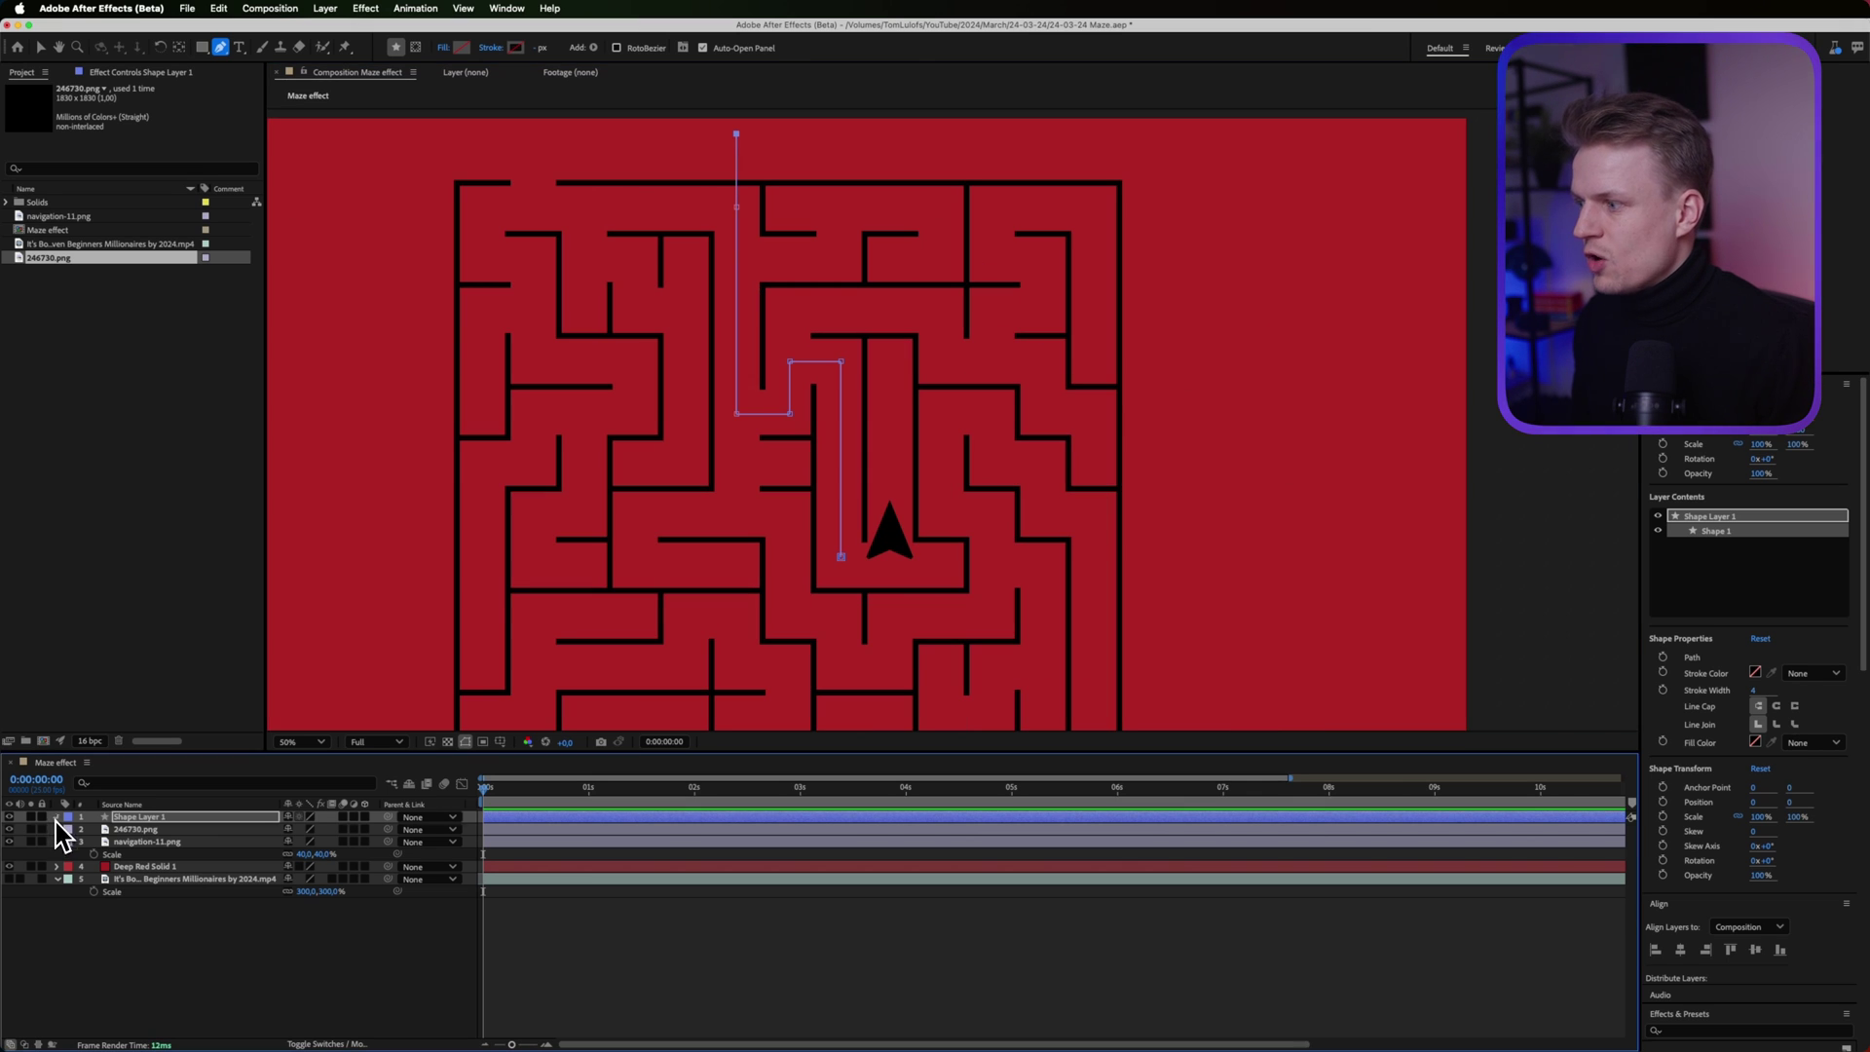
{"action": "left_click", "coordinate": [57, 817]}
{"action": "left_click", "coordinate": [70, 829]}
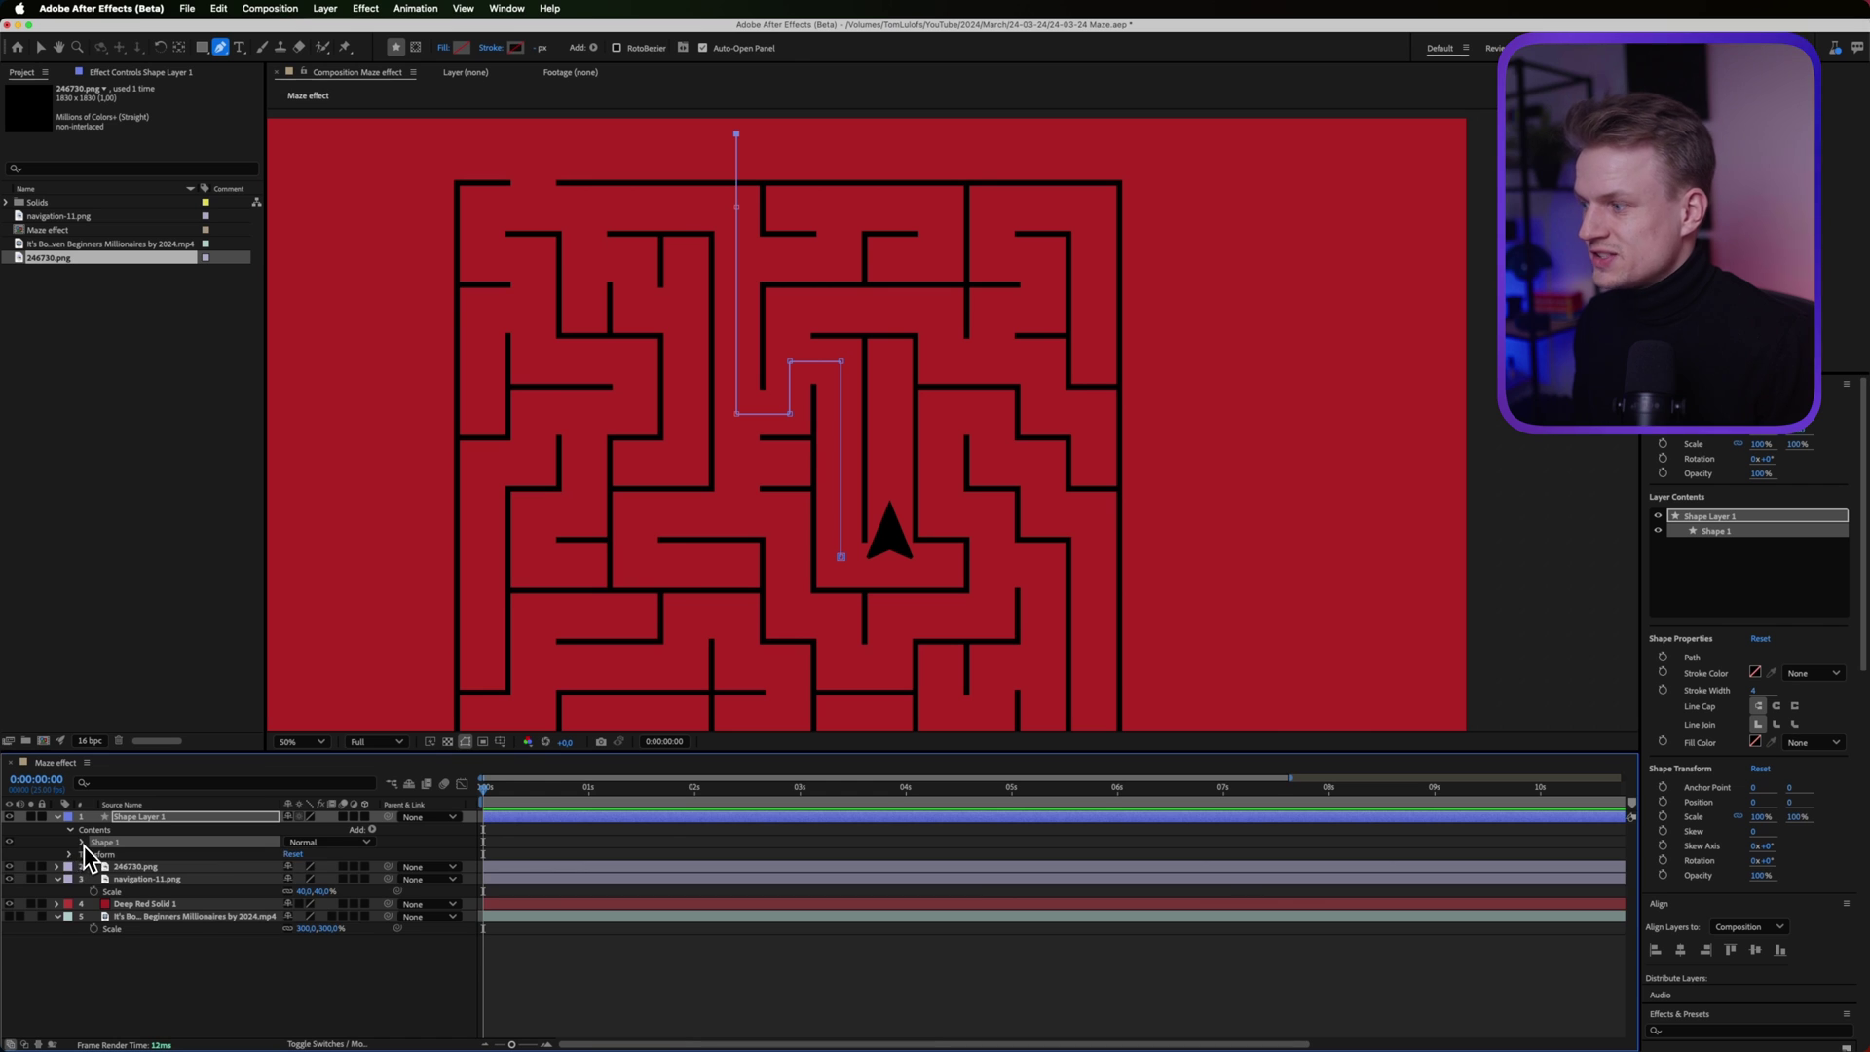
{"action": "left_click", "coordinate": [83, 841]}
{"action": "left_click", "coordinate": [95, 854]}
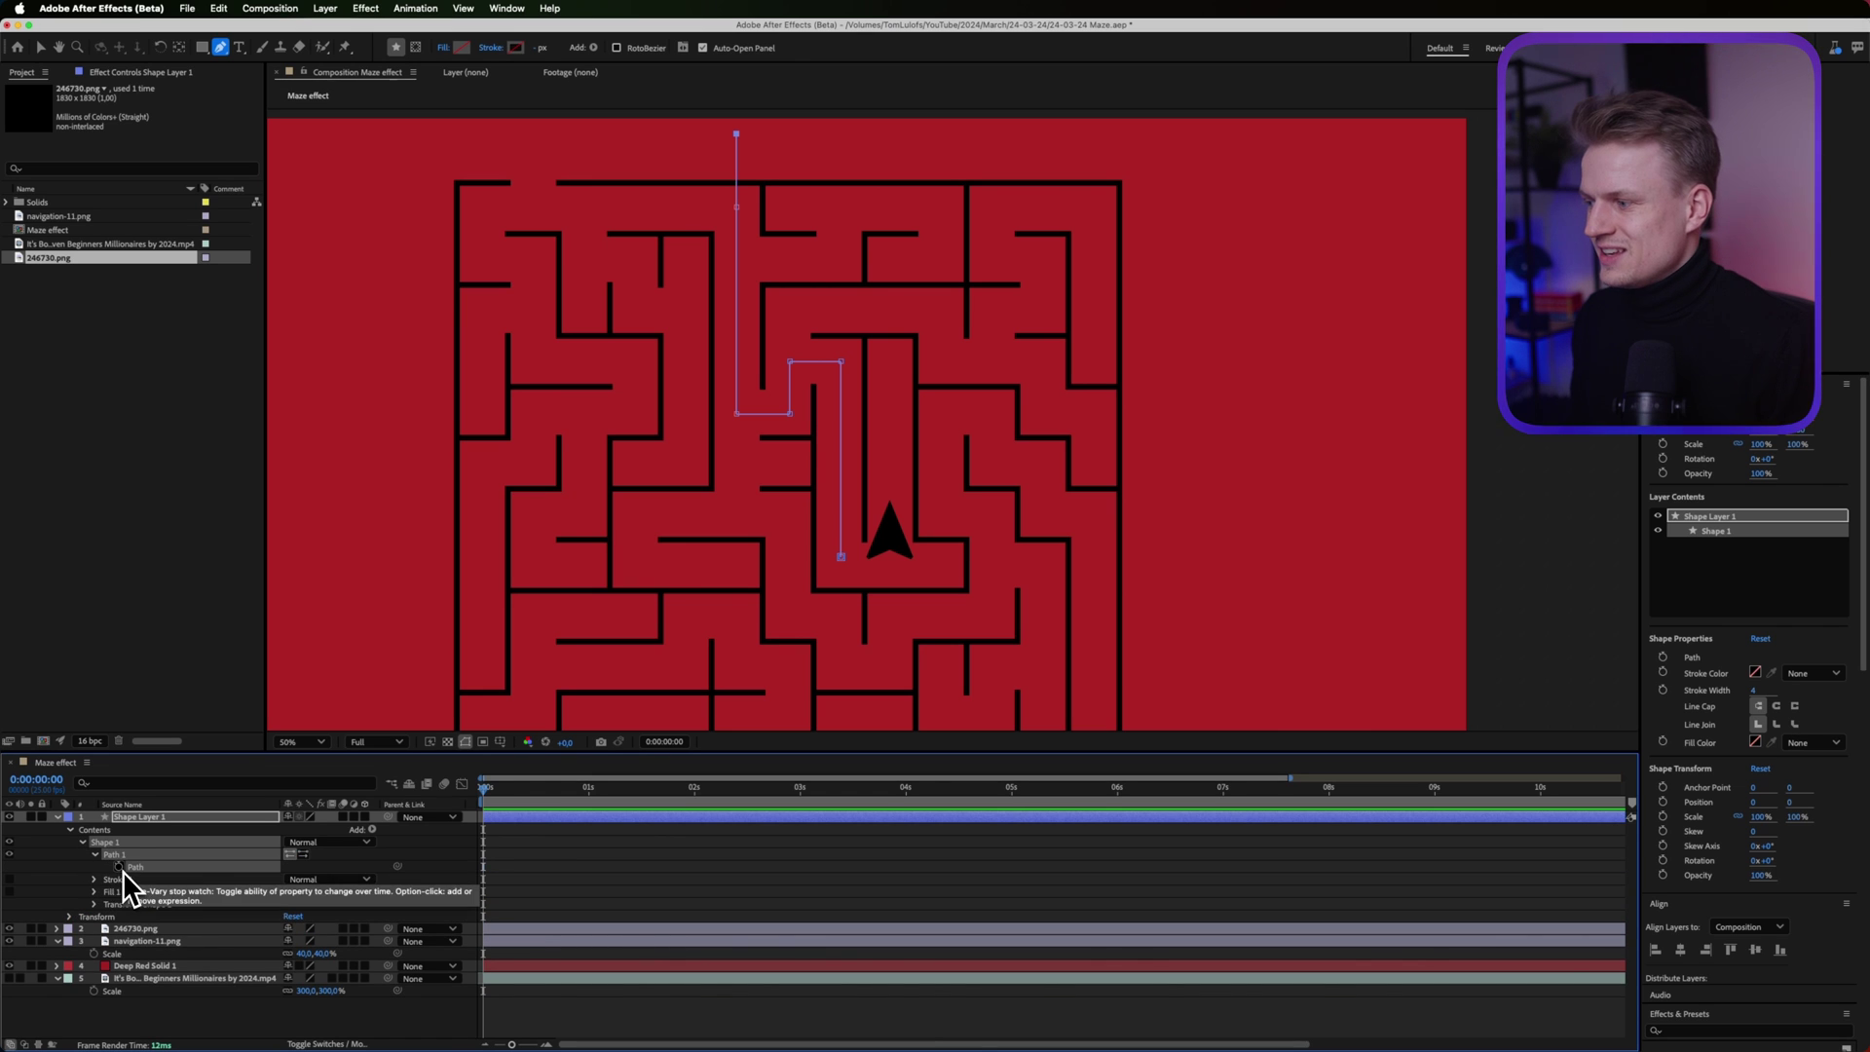
{"action": "left_click", "coordinate": [119, 866]}
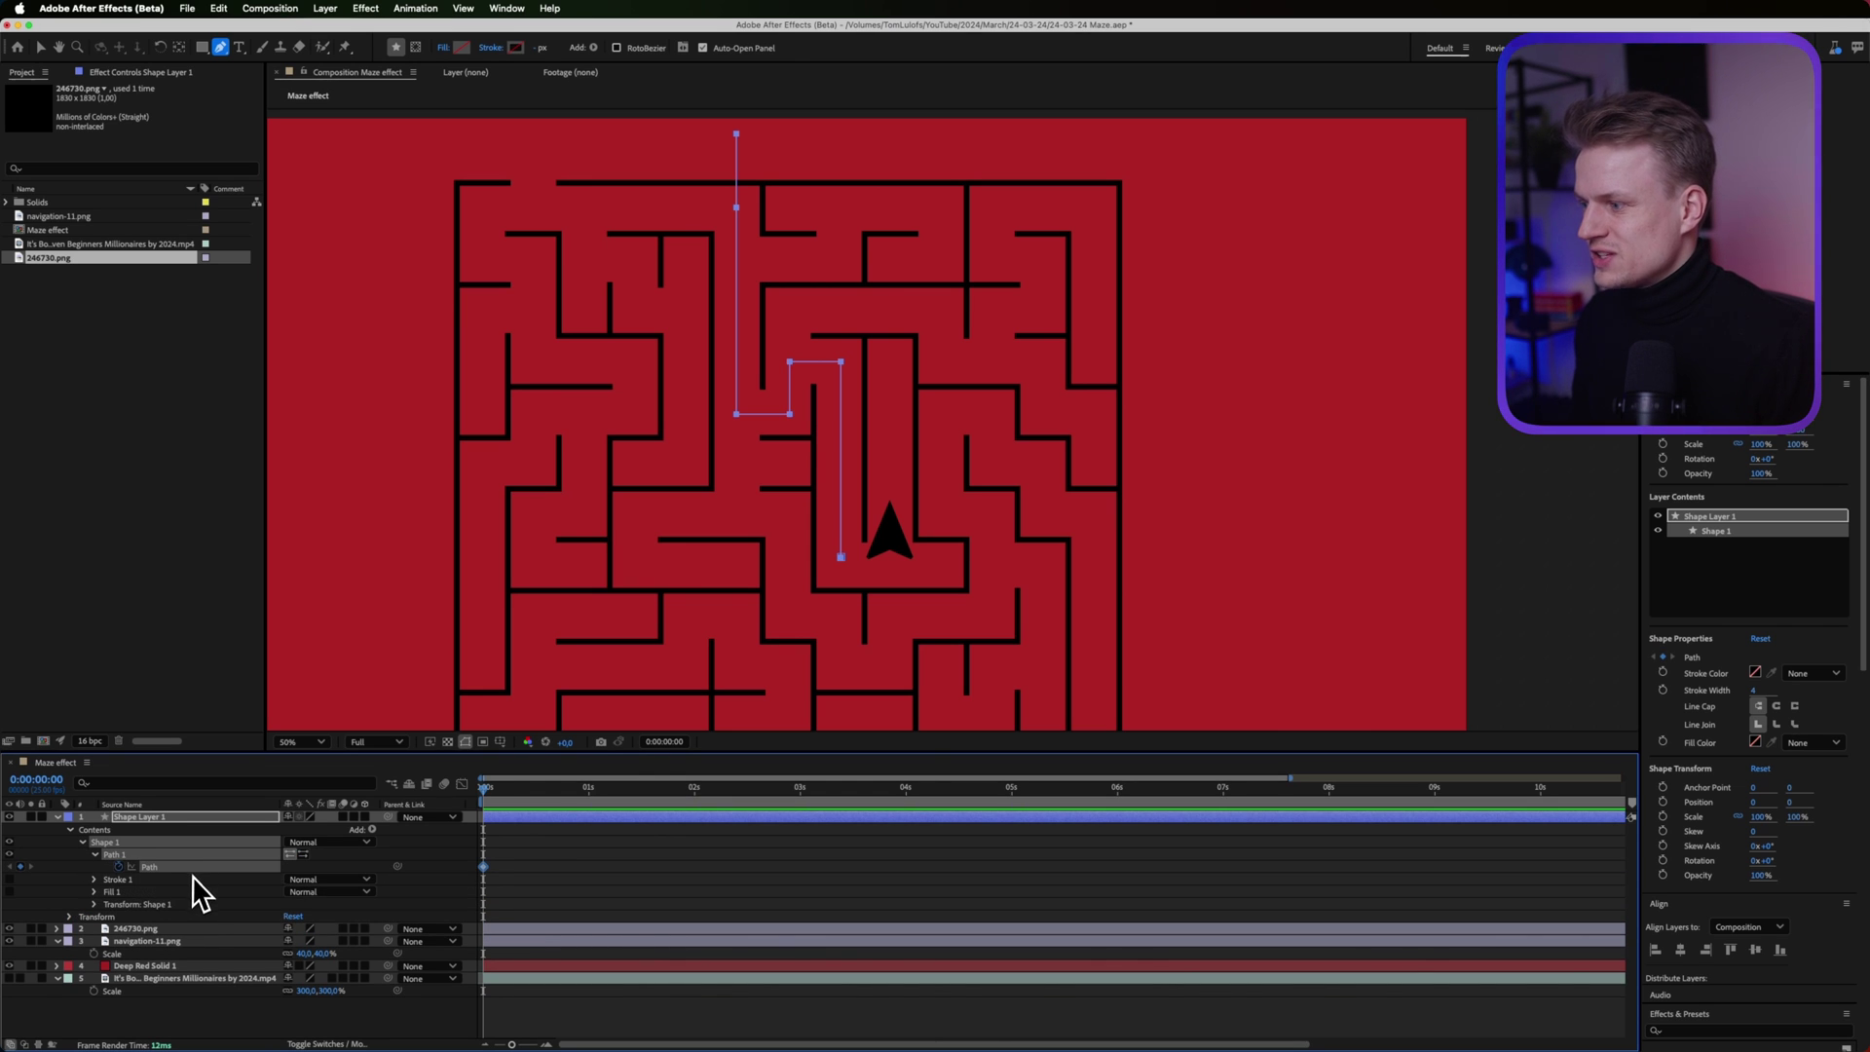
Paste the copied path into the Position property of navigation-11.png and scrub through the arrow's movement
{"action": "left_click", "coordinate": [151, 941]}
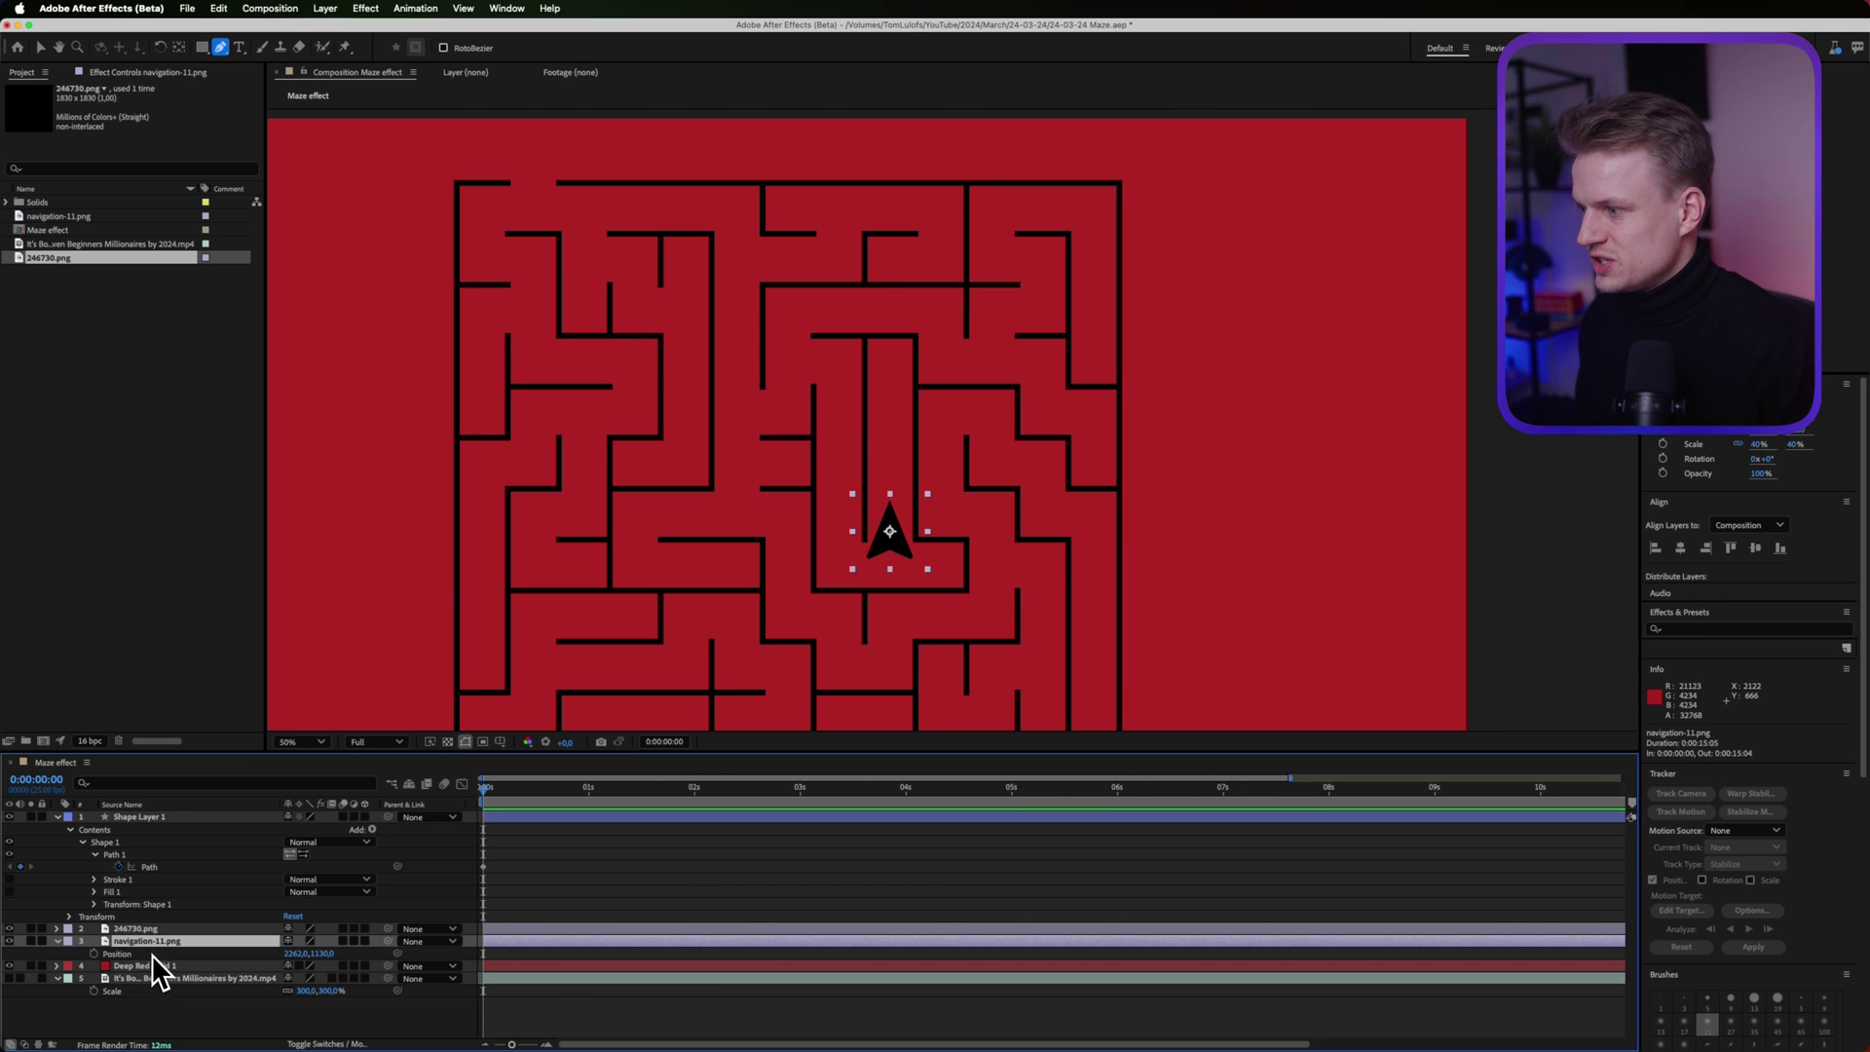
{"action": "key", "text": "Return"}
{"action": "key", "text": "ctrl+v"}
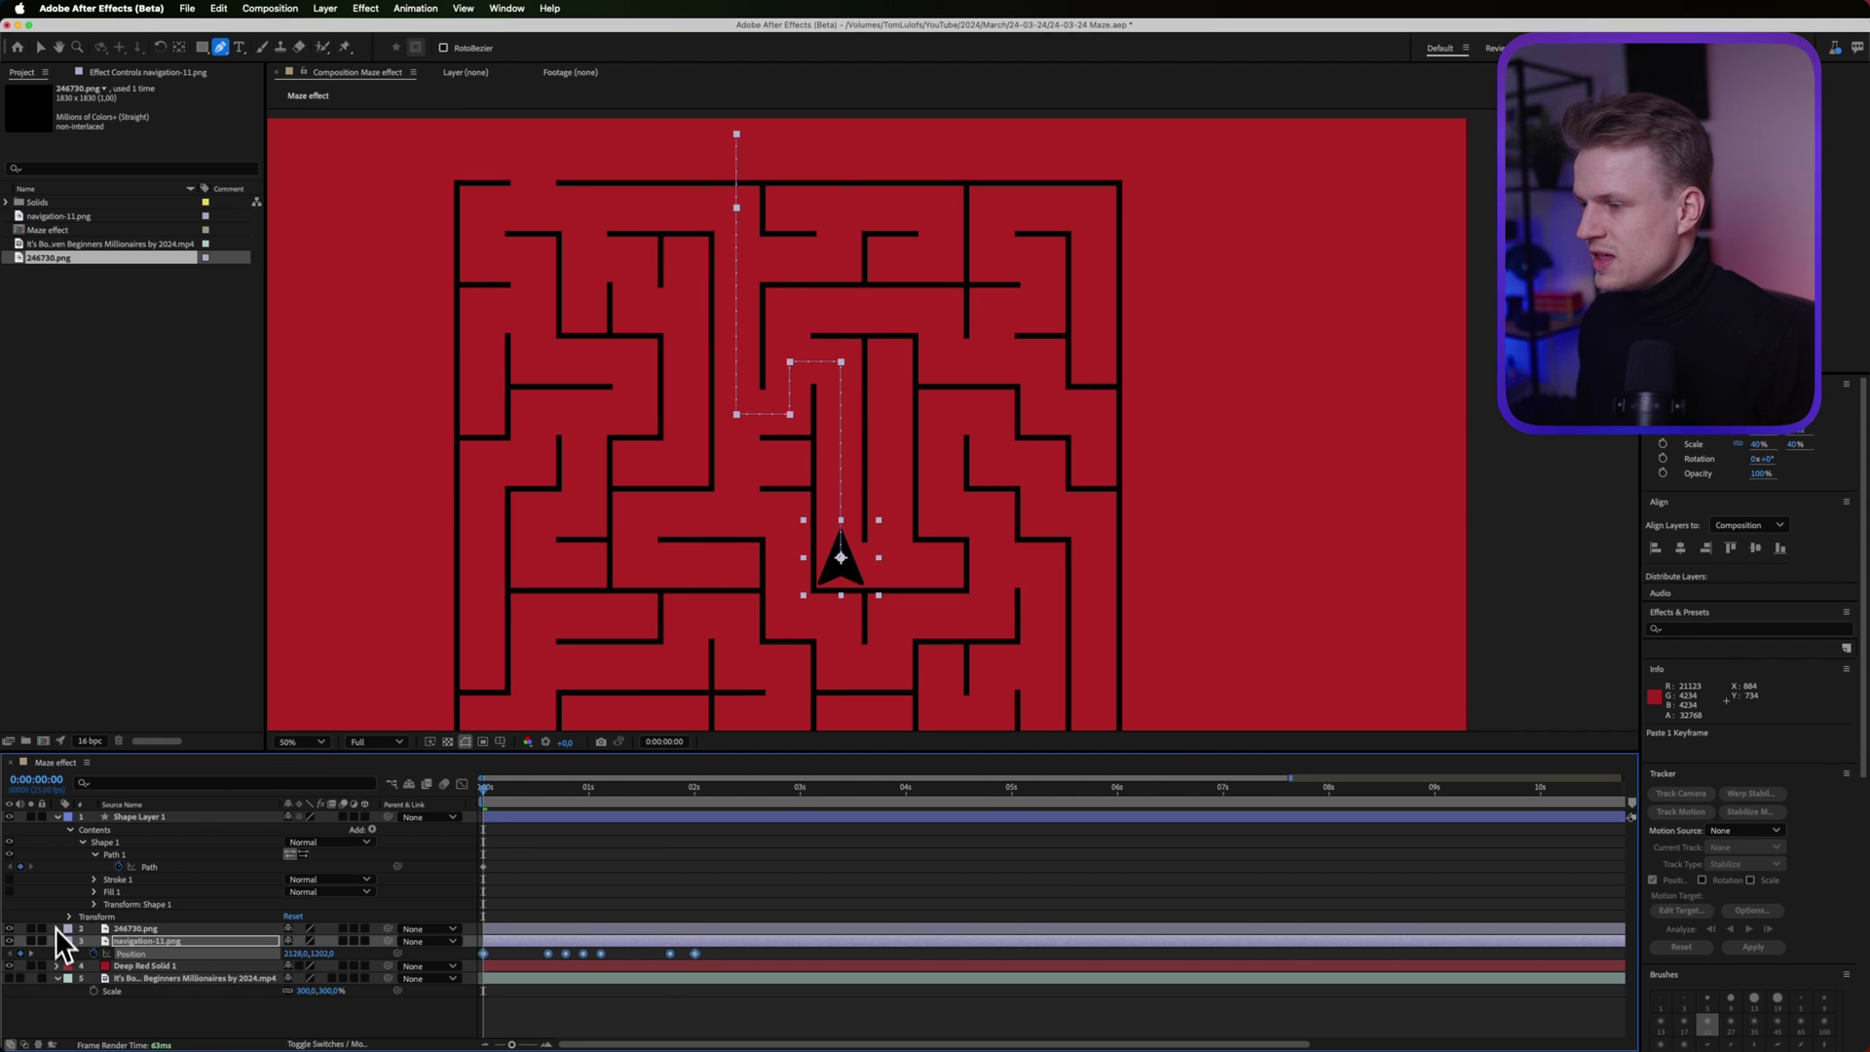
{"action": "left_click_drag", "start_coordinate": [484, 803], "coordinate": [569, 797]}
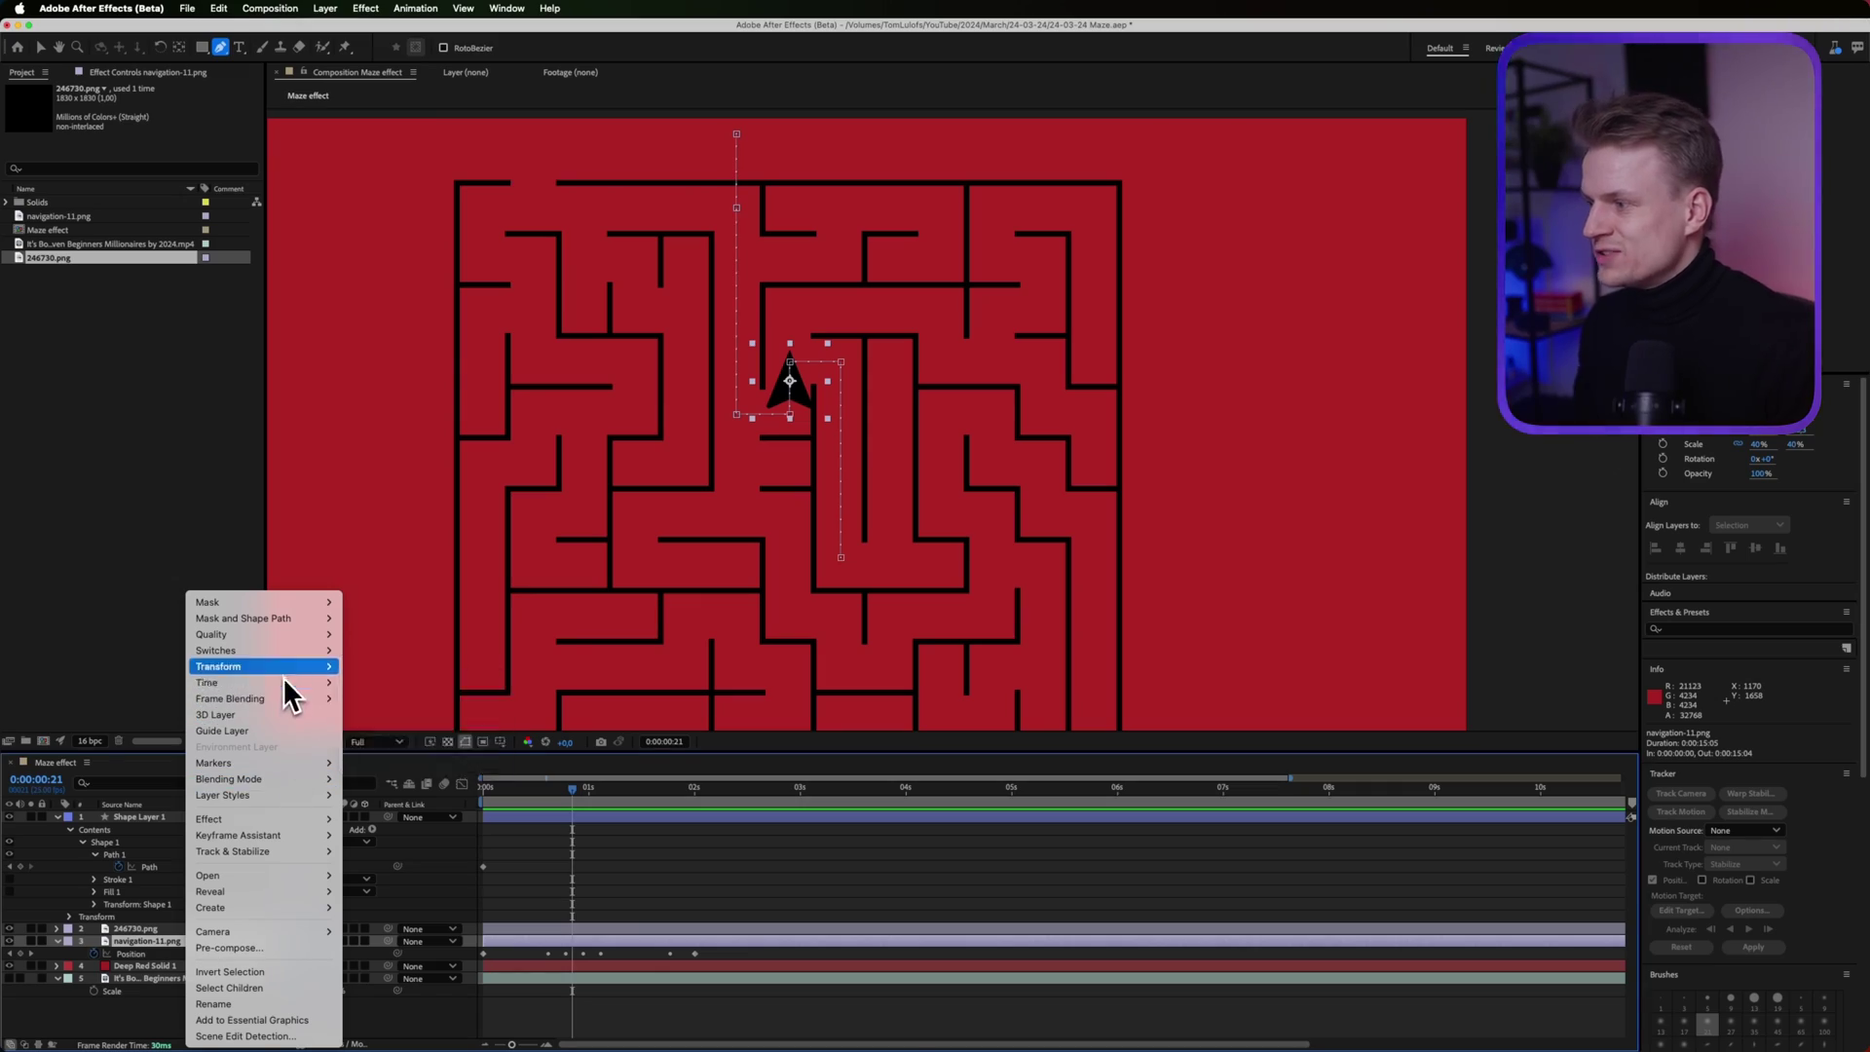
Set the arrow layer's auto-orientation to Orient Along Path and check its heading along the first corridor
{"action": "mouse_move", "coordinate": [291, 668]}
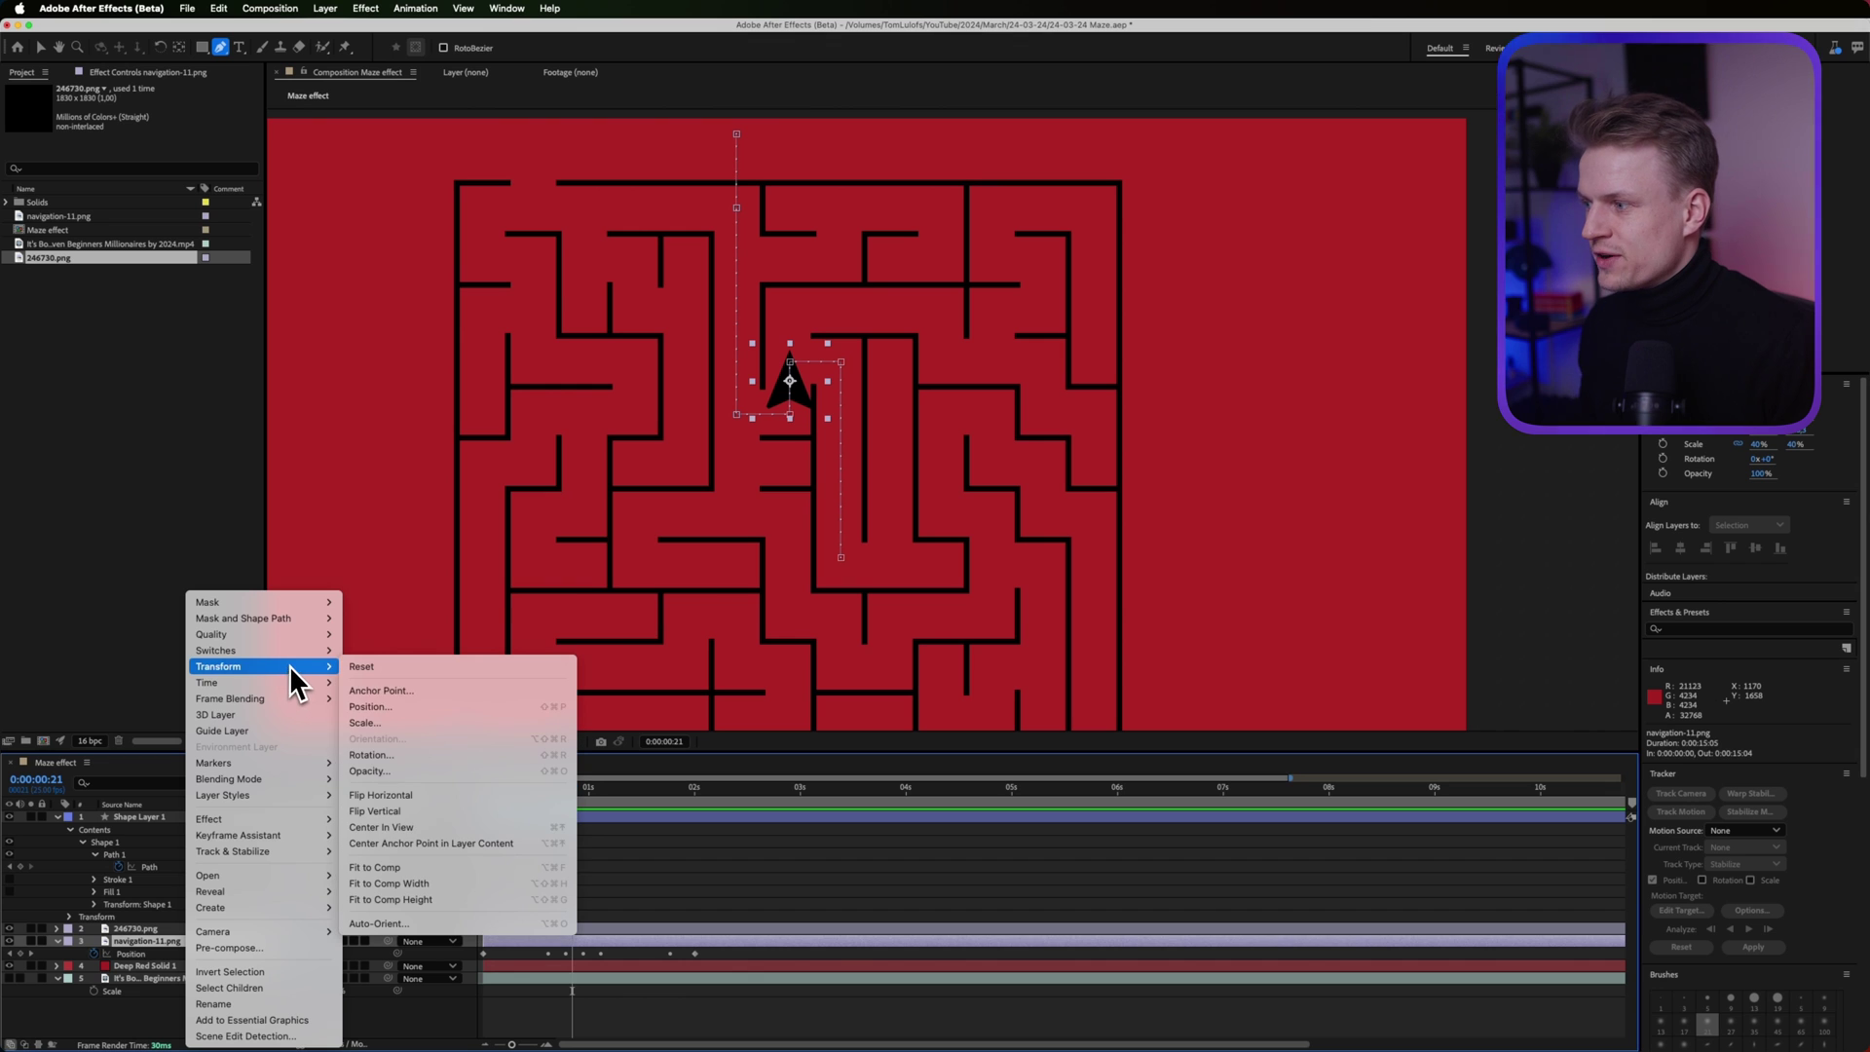
{"action": "left_click", "coordinate": [458, 921]}
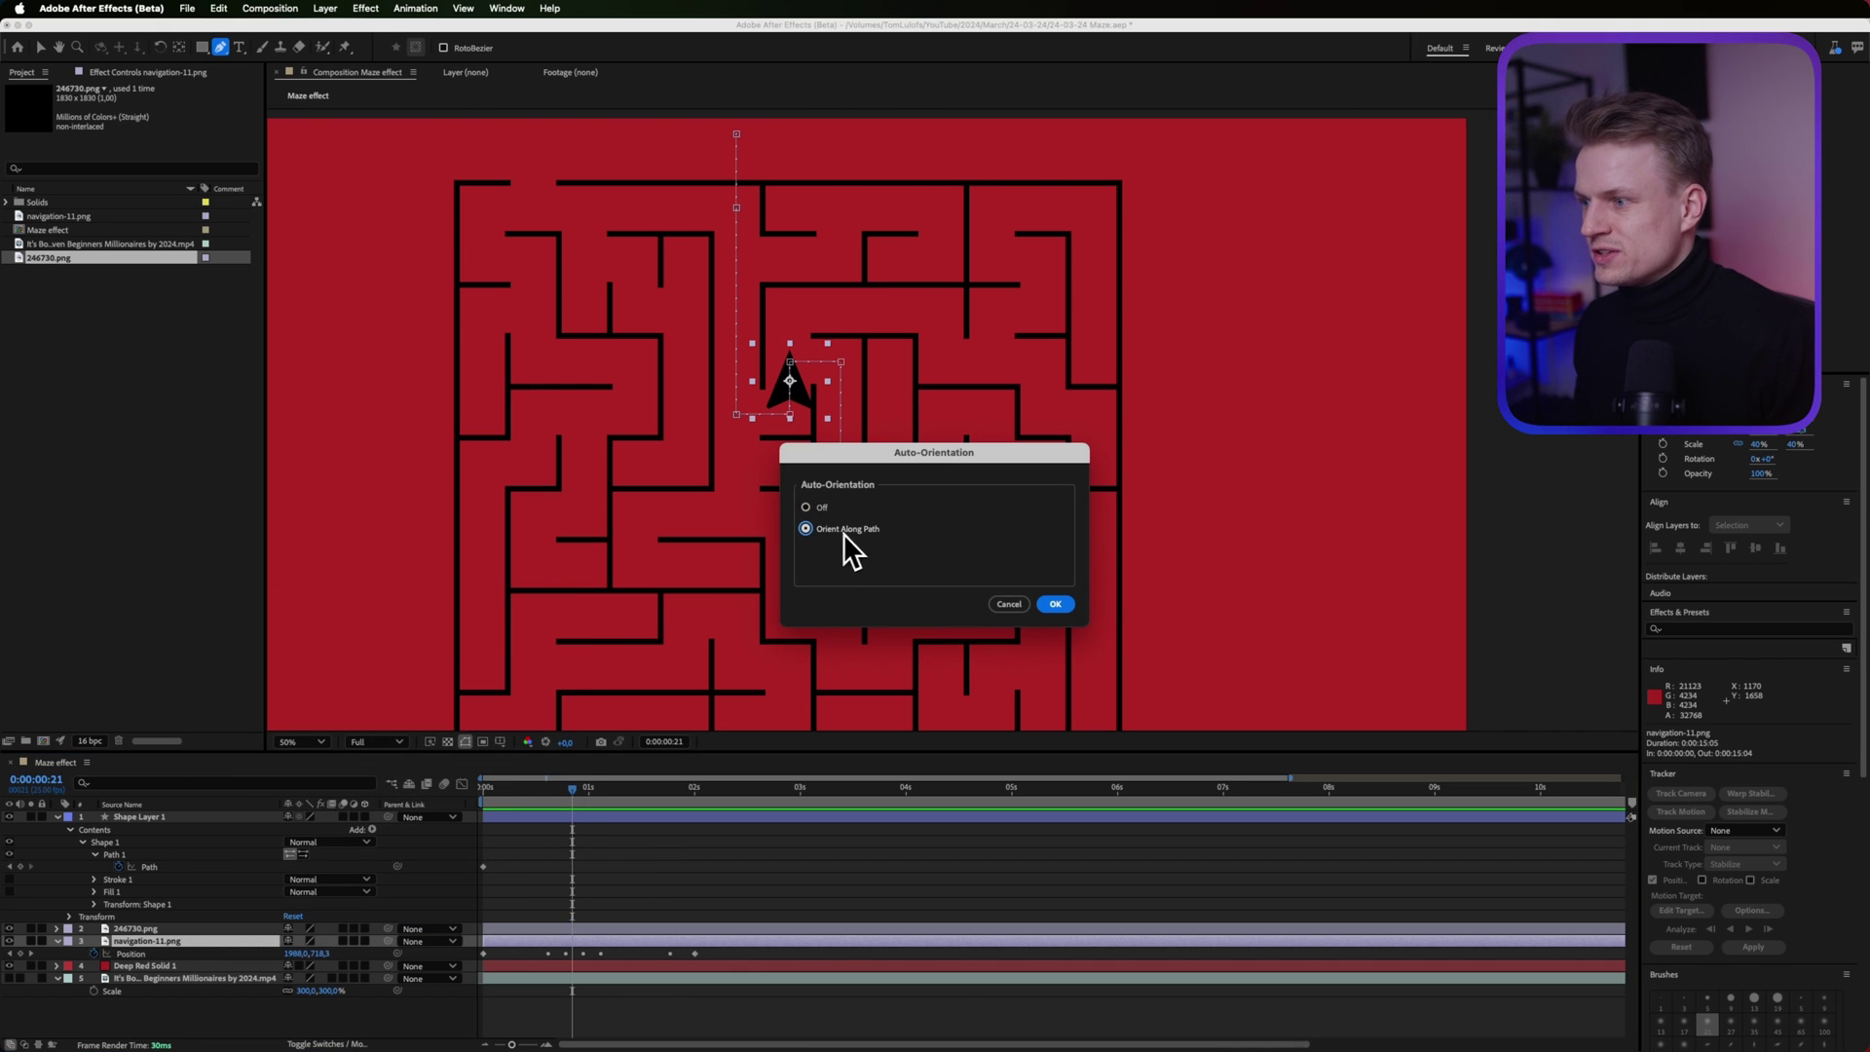
{"action": "key", "text": "Return"}
{"action": "left_click_drag", "start_coordinate": [571, 787], "coordinate": [528, 802]}
{"action": "left_click", "coordinate": [559, 840]}
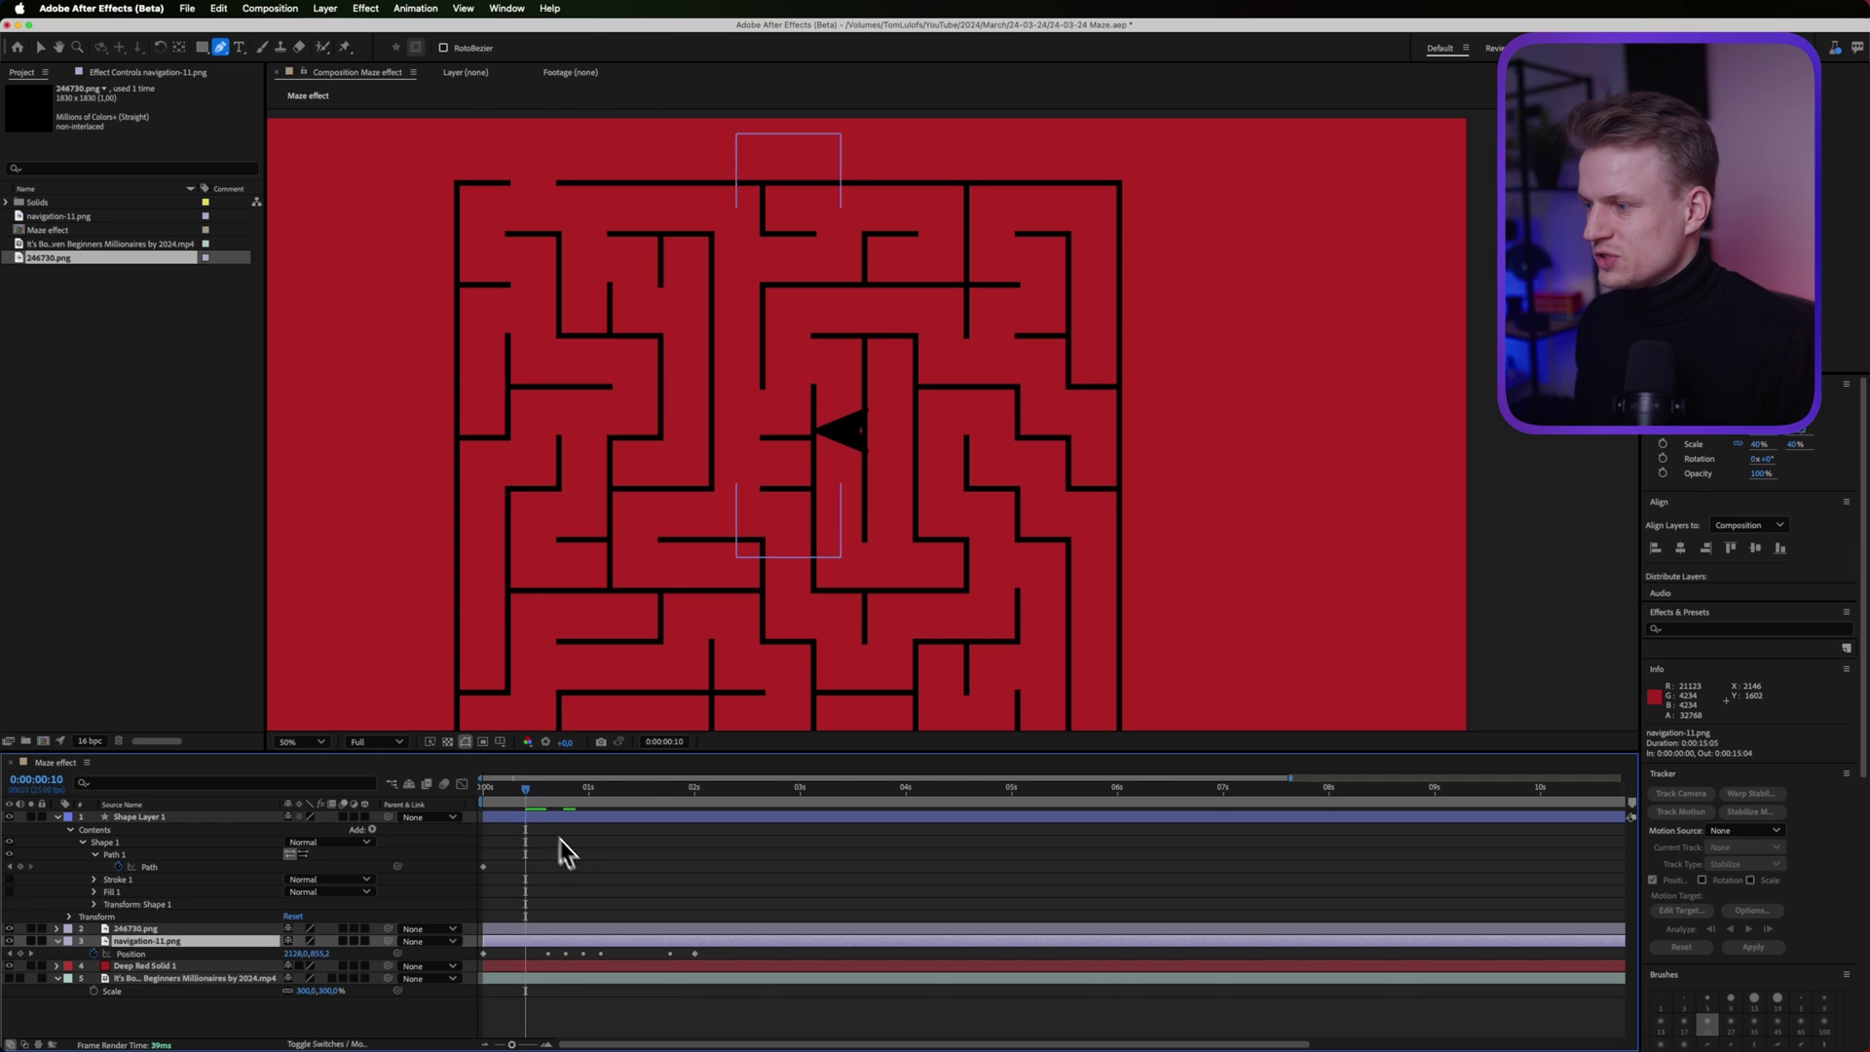
Set the arrow layer's rotation to 90° and scrub through its turns along the path
{"action": "left_click", "coordinate": [559, 939]}
{"action": "key", "text": "r"}
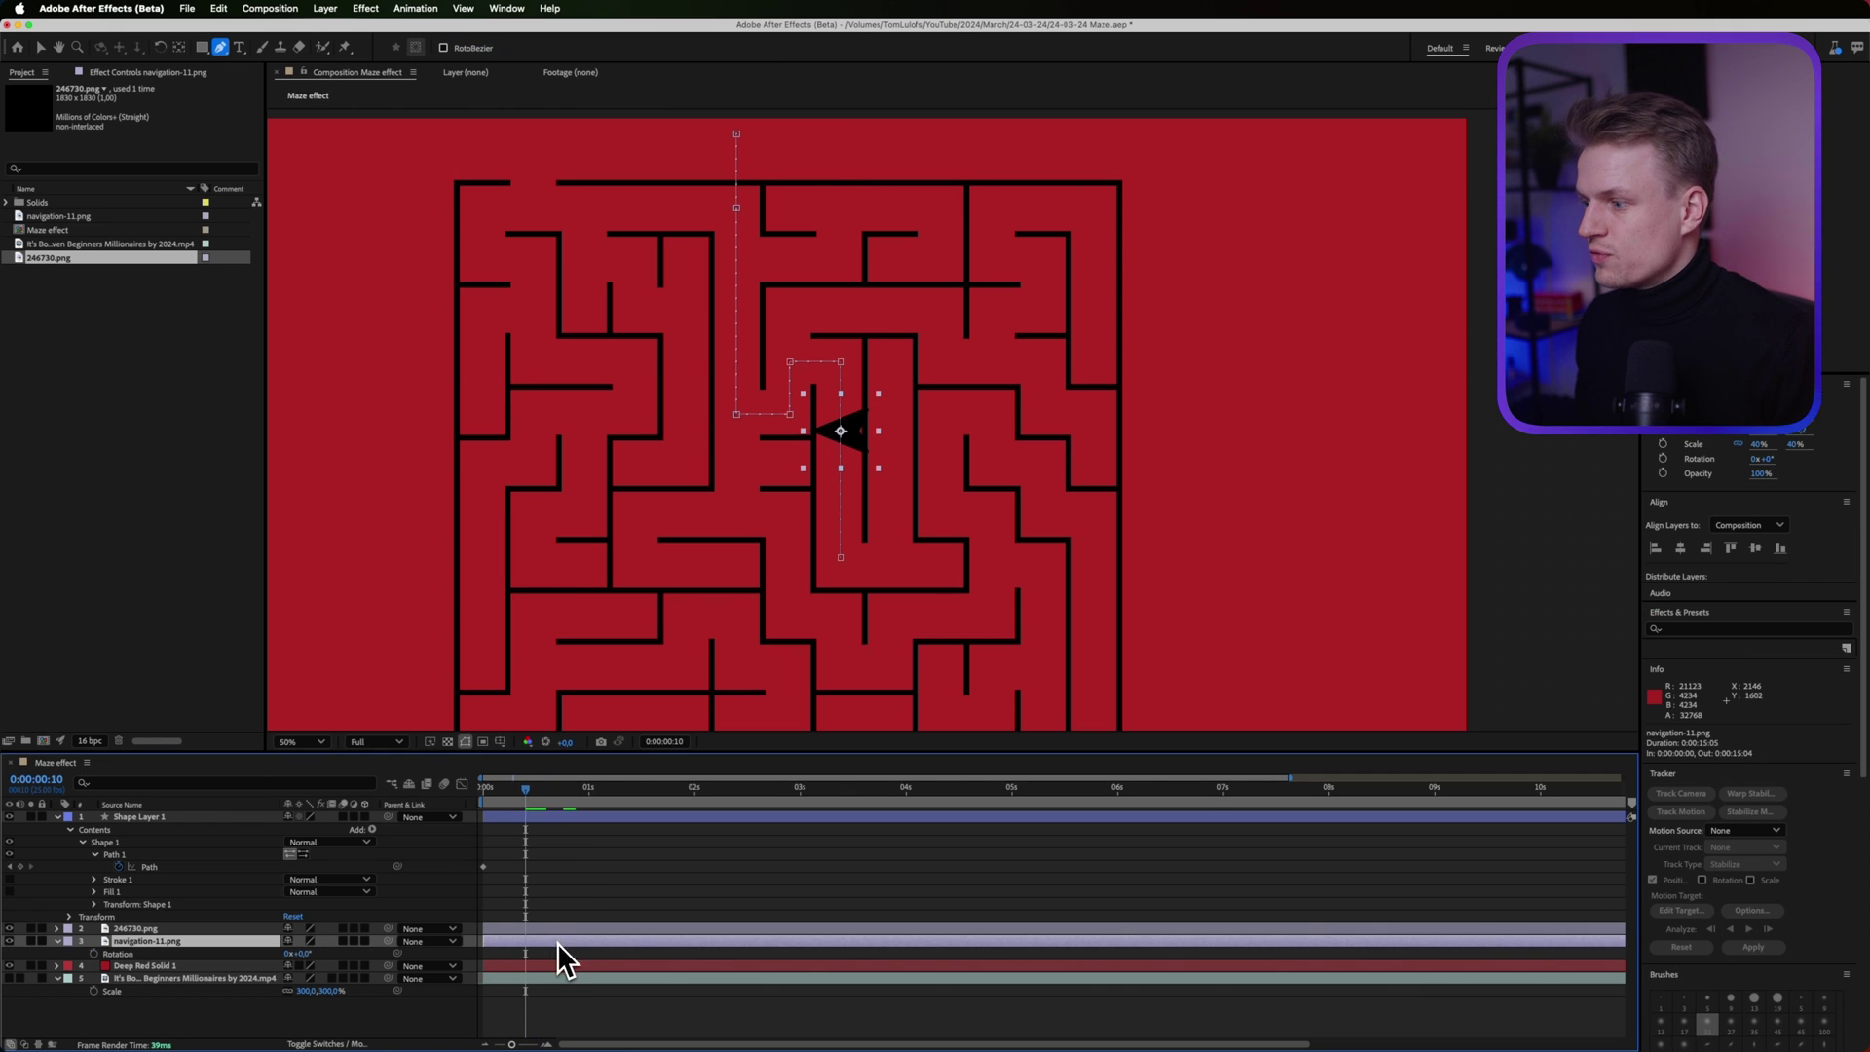
{"action": "left_click", "coordinate": [308, 956]}
{"action": "type", "text": "90"}
{"action": "key", "text": "Return"}
{"action": "left_click", "coordinate": [576, 894]}
{"action": "mouse_move", "coordinate": [606, 793]}
{"action": "left_mouse_down"}
{"action": "mouse_move", "coordinate": [542, 790]}
{"action": "mouse_move", "coordinate": [639, 800]}
{"action": "left_mouse_up"}
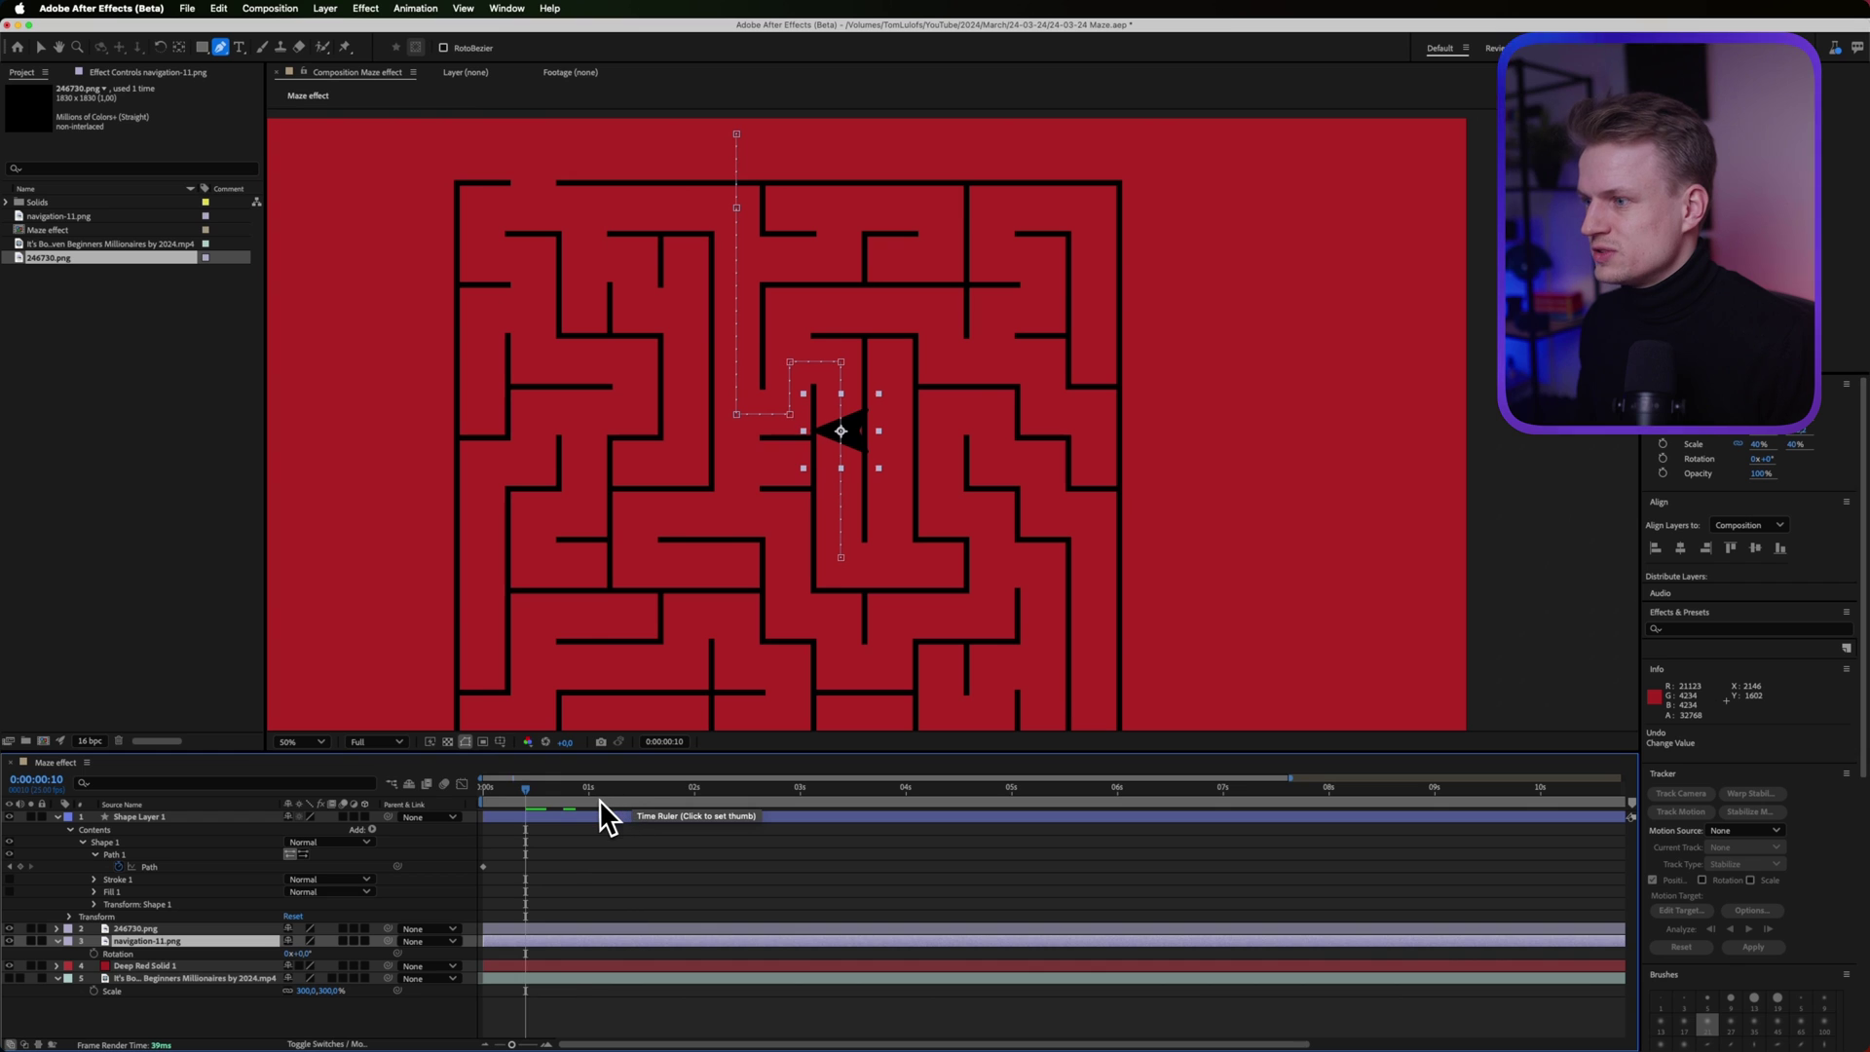
Undo the arrow's rotation and auto-orientation changes and return to the start of the timeline
{"action": "key", "text": "super+z"}
{"action": "left_click_drag", "start_coordinate": [585, 799], "coordinate": [368, 813]}
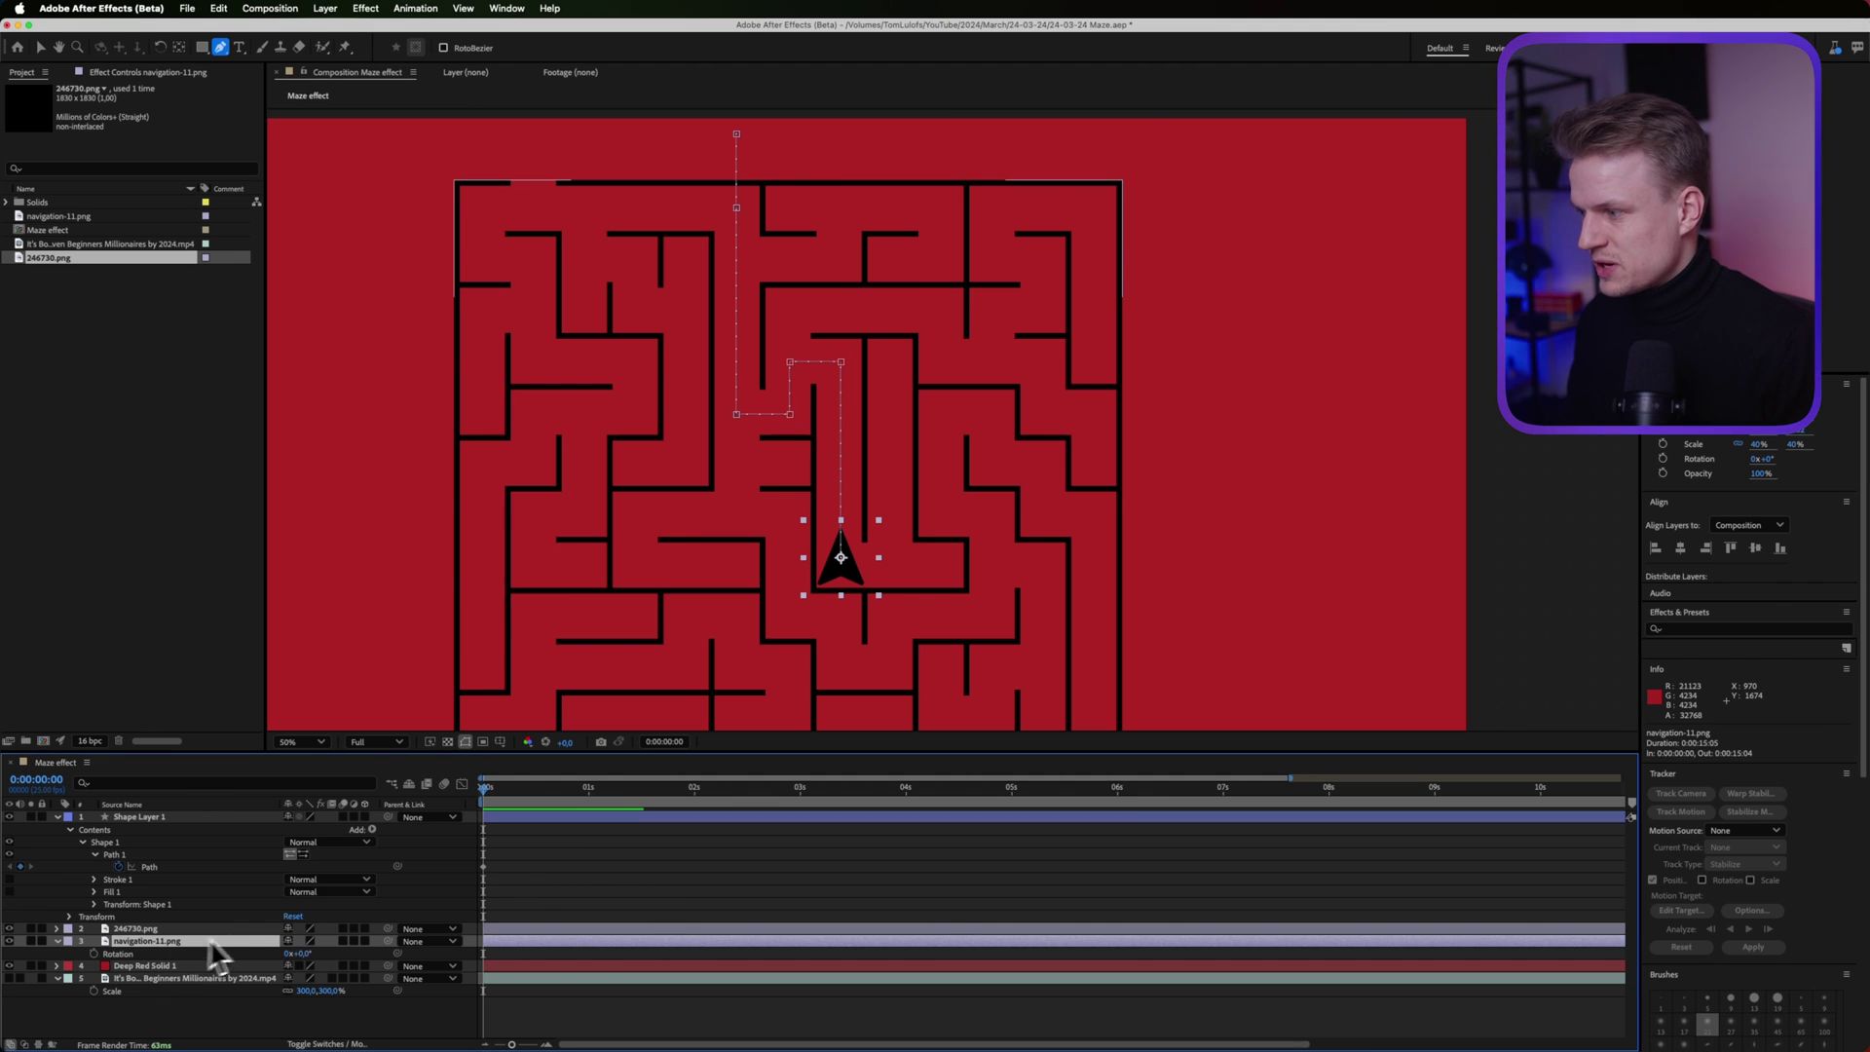
Apply Easy Ease to all Position keyframes of the navigation-11.png layer
{"action": "key", "text": "p"}
{"action": "key", "text": "ctrl+v"}
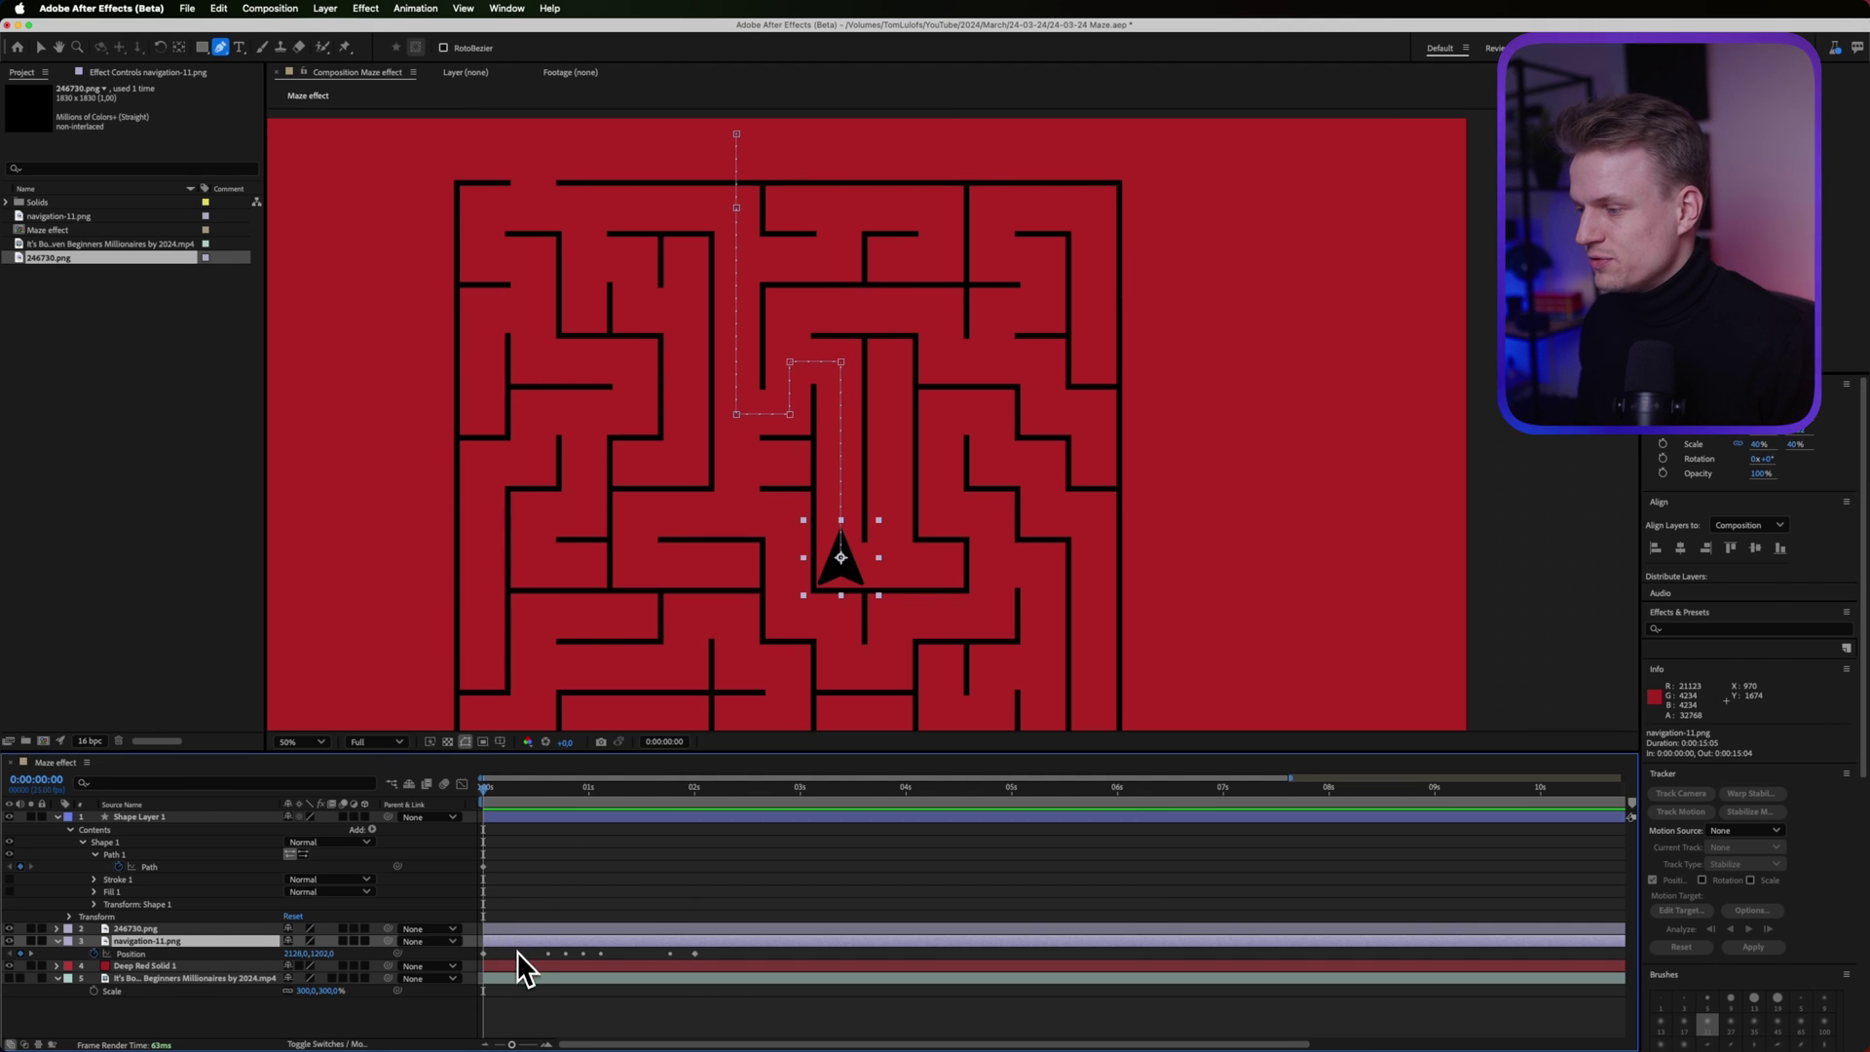
{"action": "left_click", "coordinate": [544, 1045]}
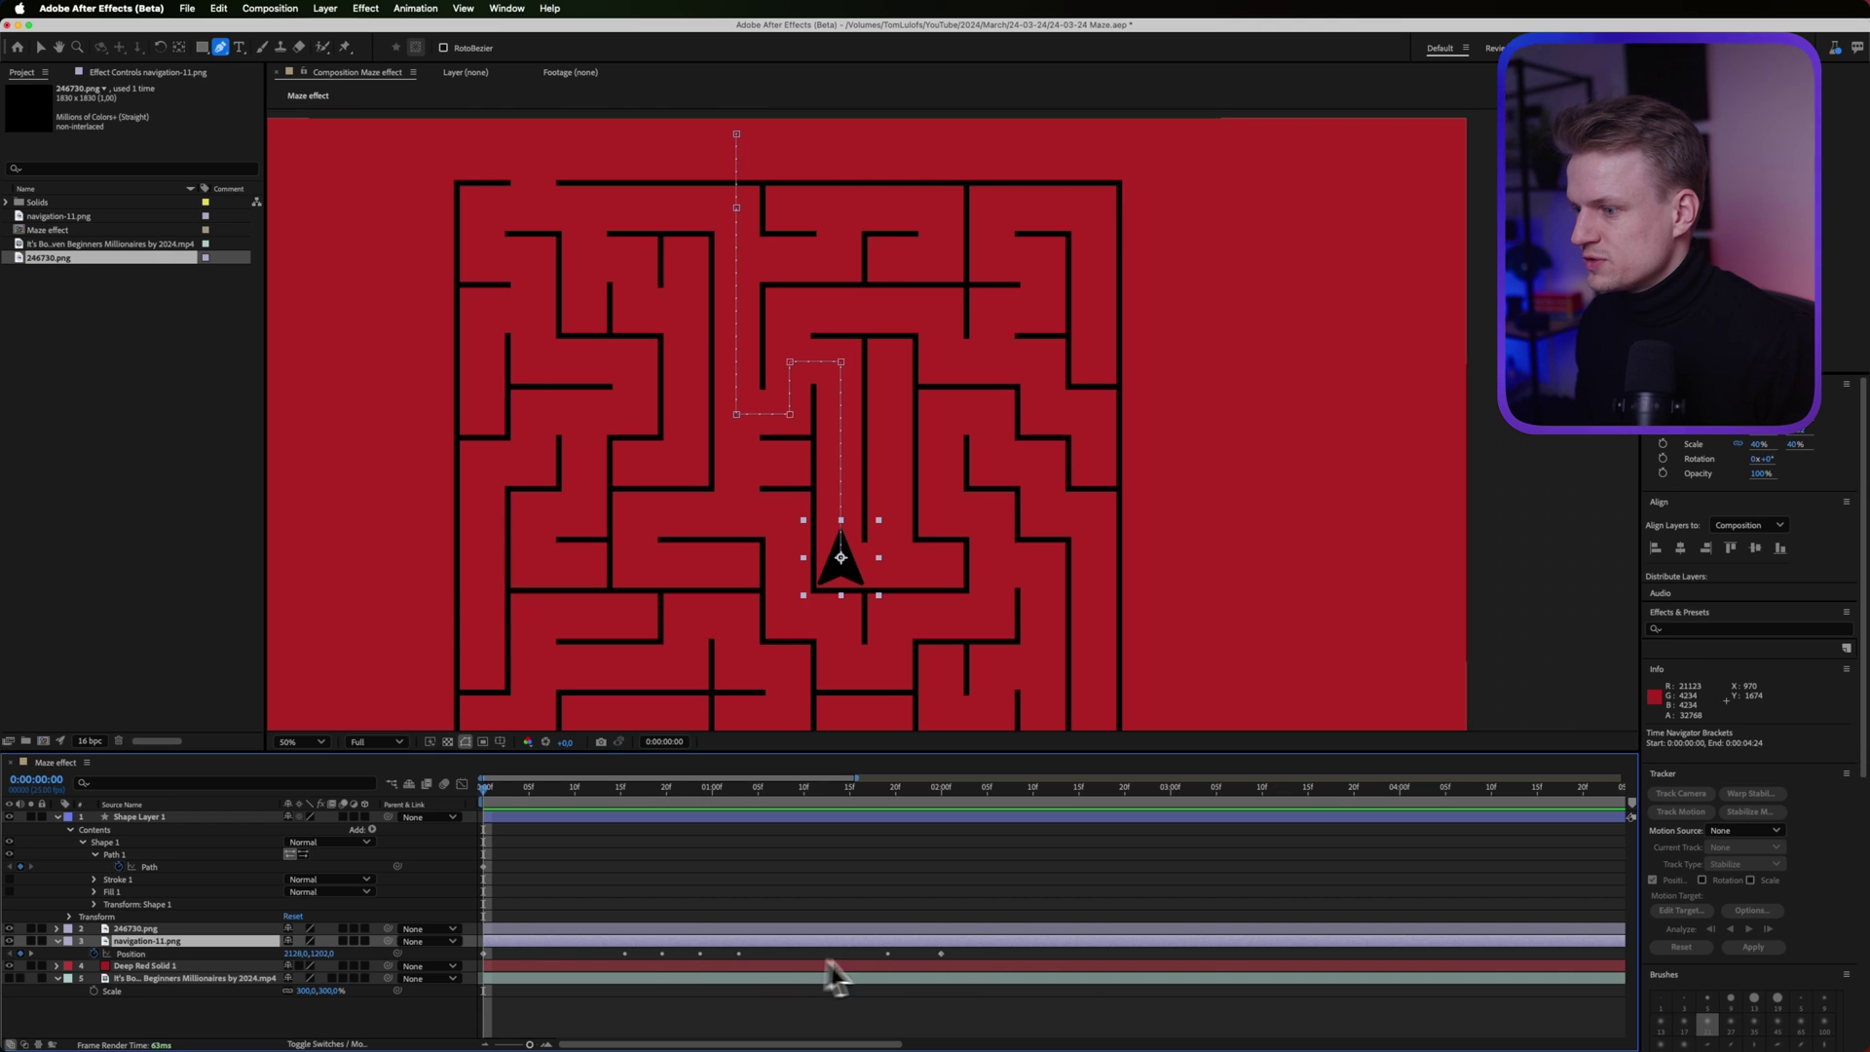
{"action": "left_click_drag", "start_coordinate": [979, 962], "coordinate": [474, 969]}
{"action": "right_click", "coordinate": [484, 953]}
{"action": "mouse_move", "coordinate": [545, 1035]}
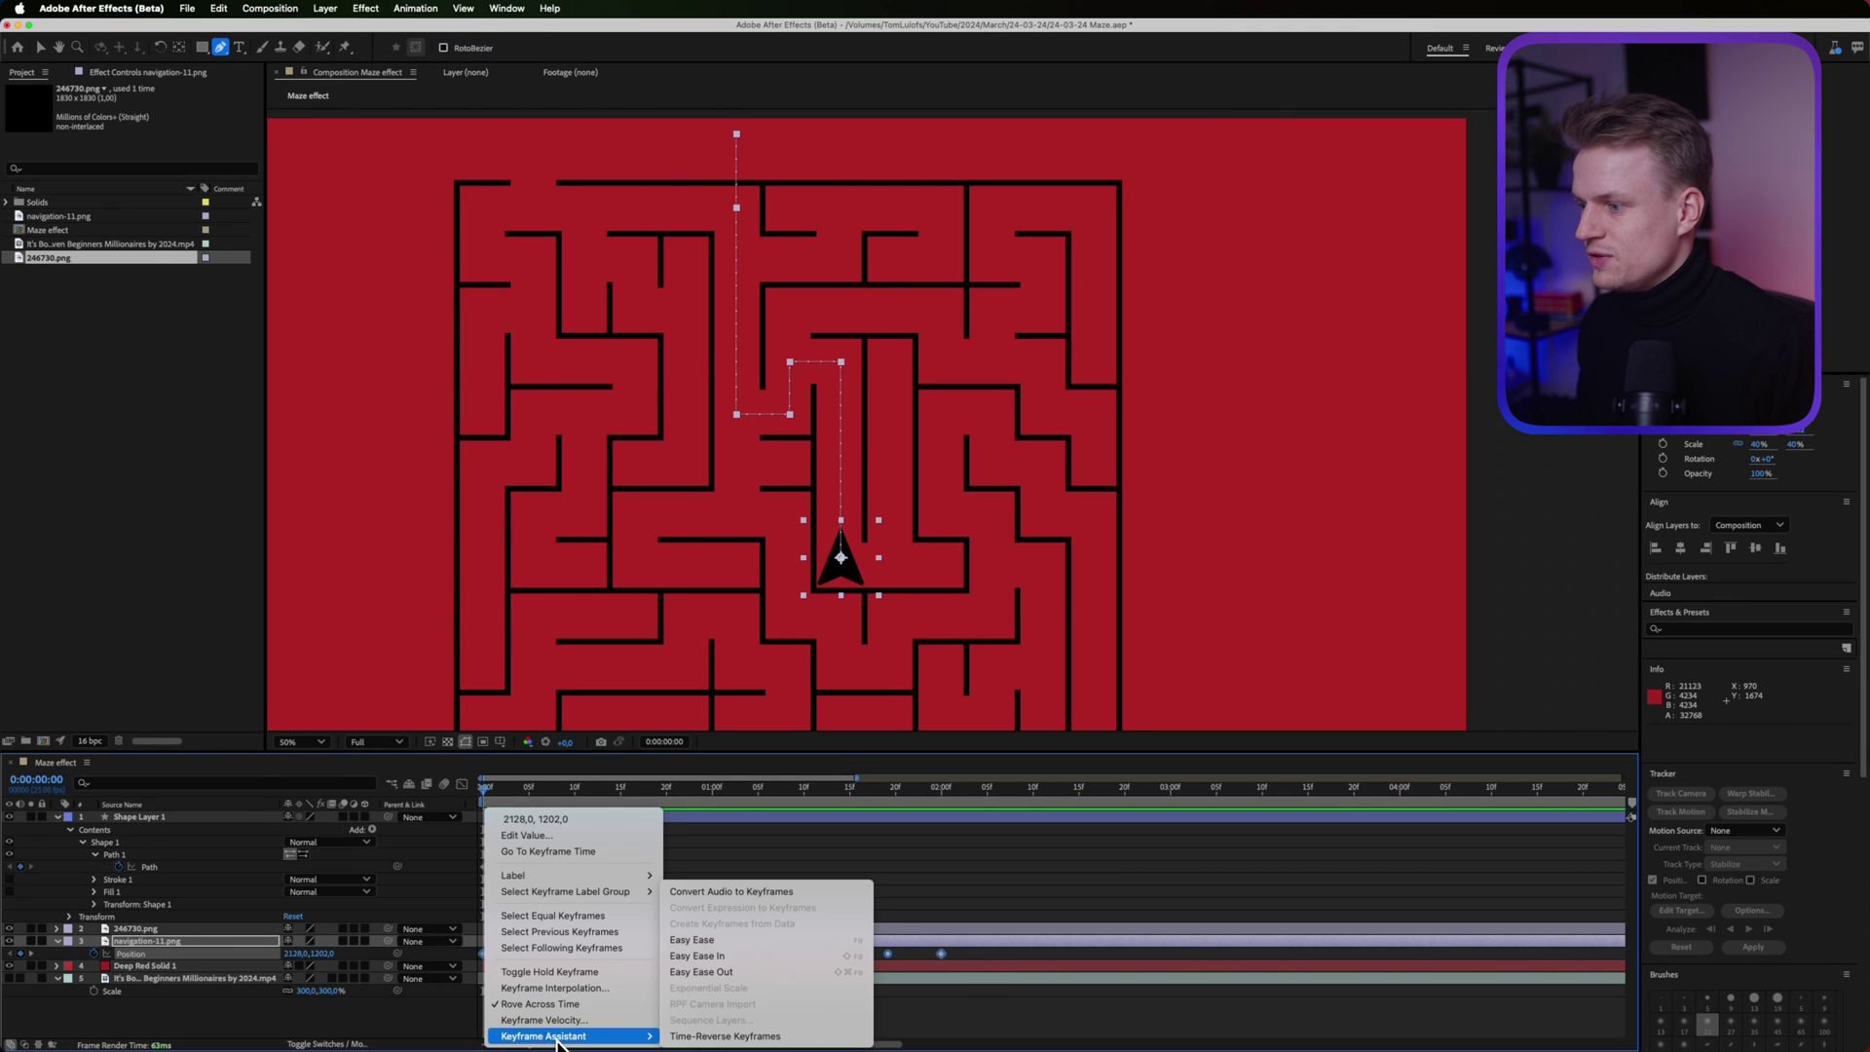
{"action": "left_click", "coordinate": [737, 942]}
{"action": "left_click", "coordinate": [647, 1013]}
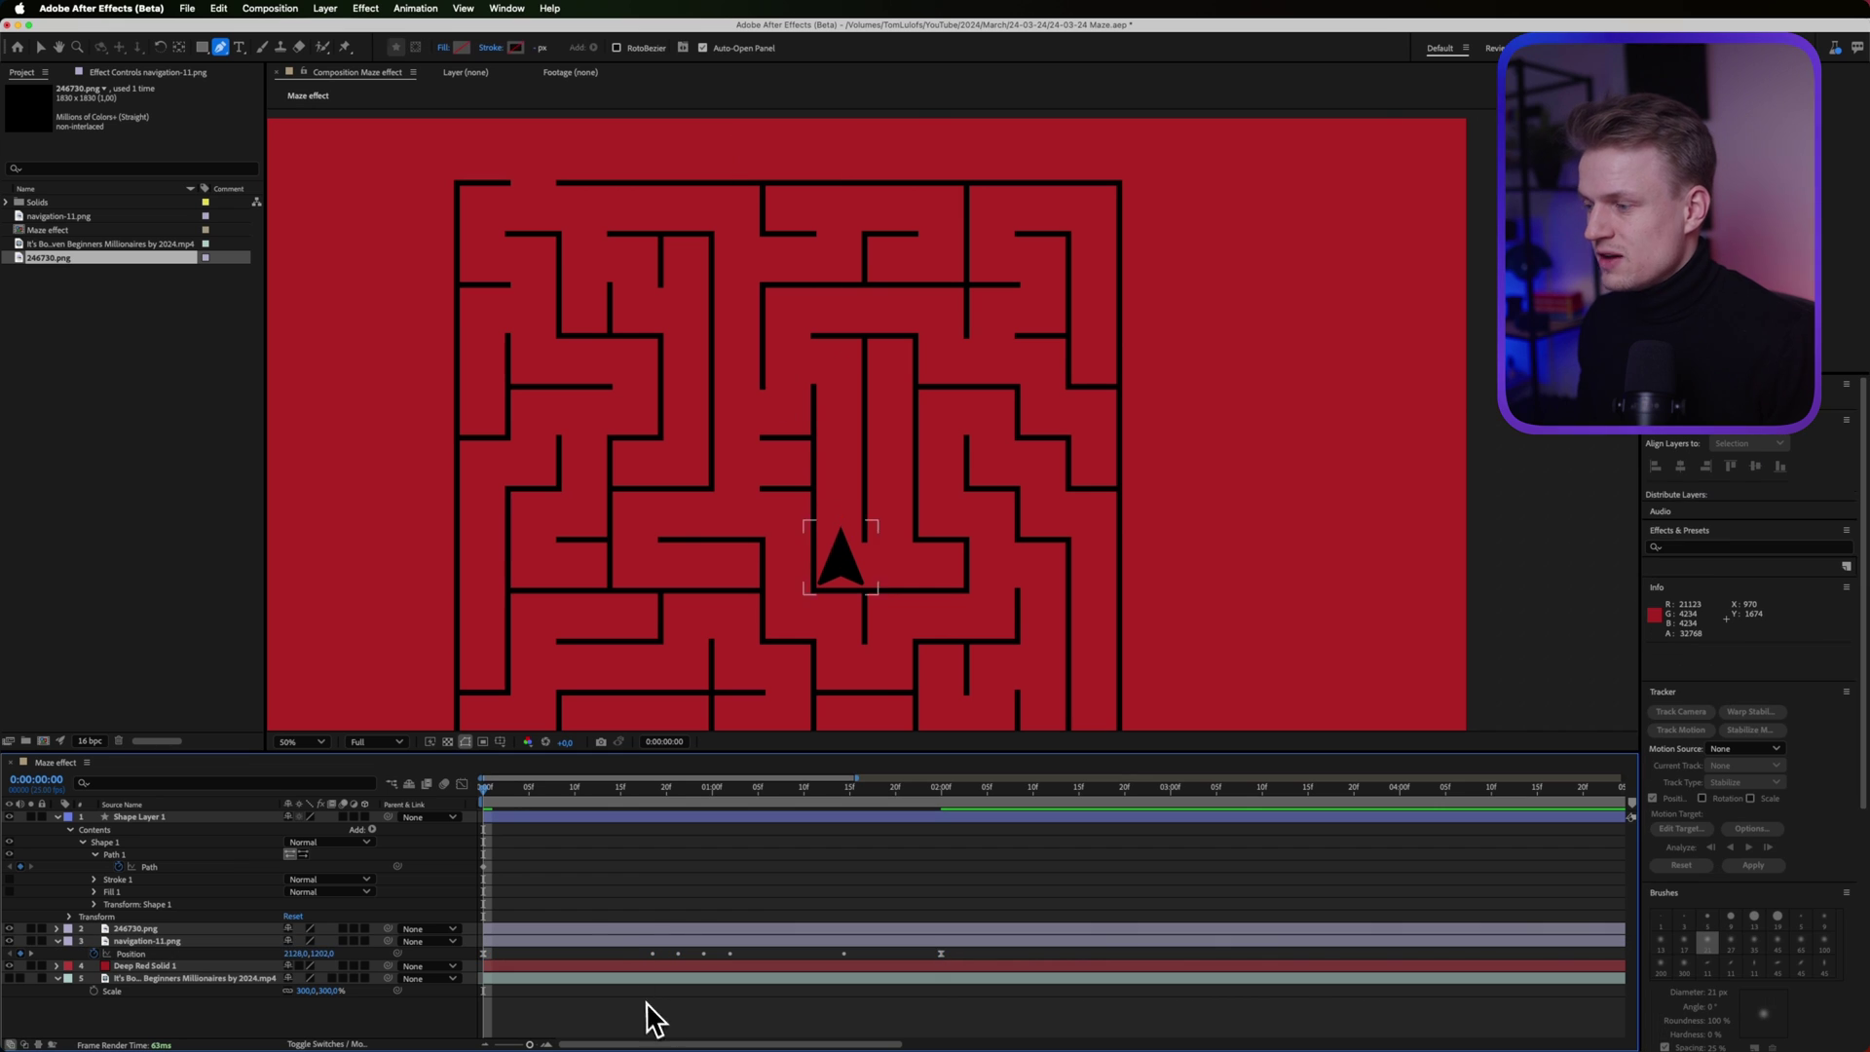
Duplicate the arrow's first-corner Position keyframe at 0:00:00:16 so it pauses before the first turn
{"action": "left_click_drag", "start_coordinate": [487, 789], "coordinate": [543, 797]}
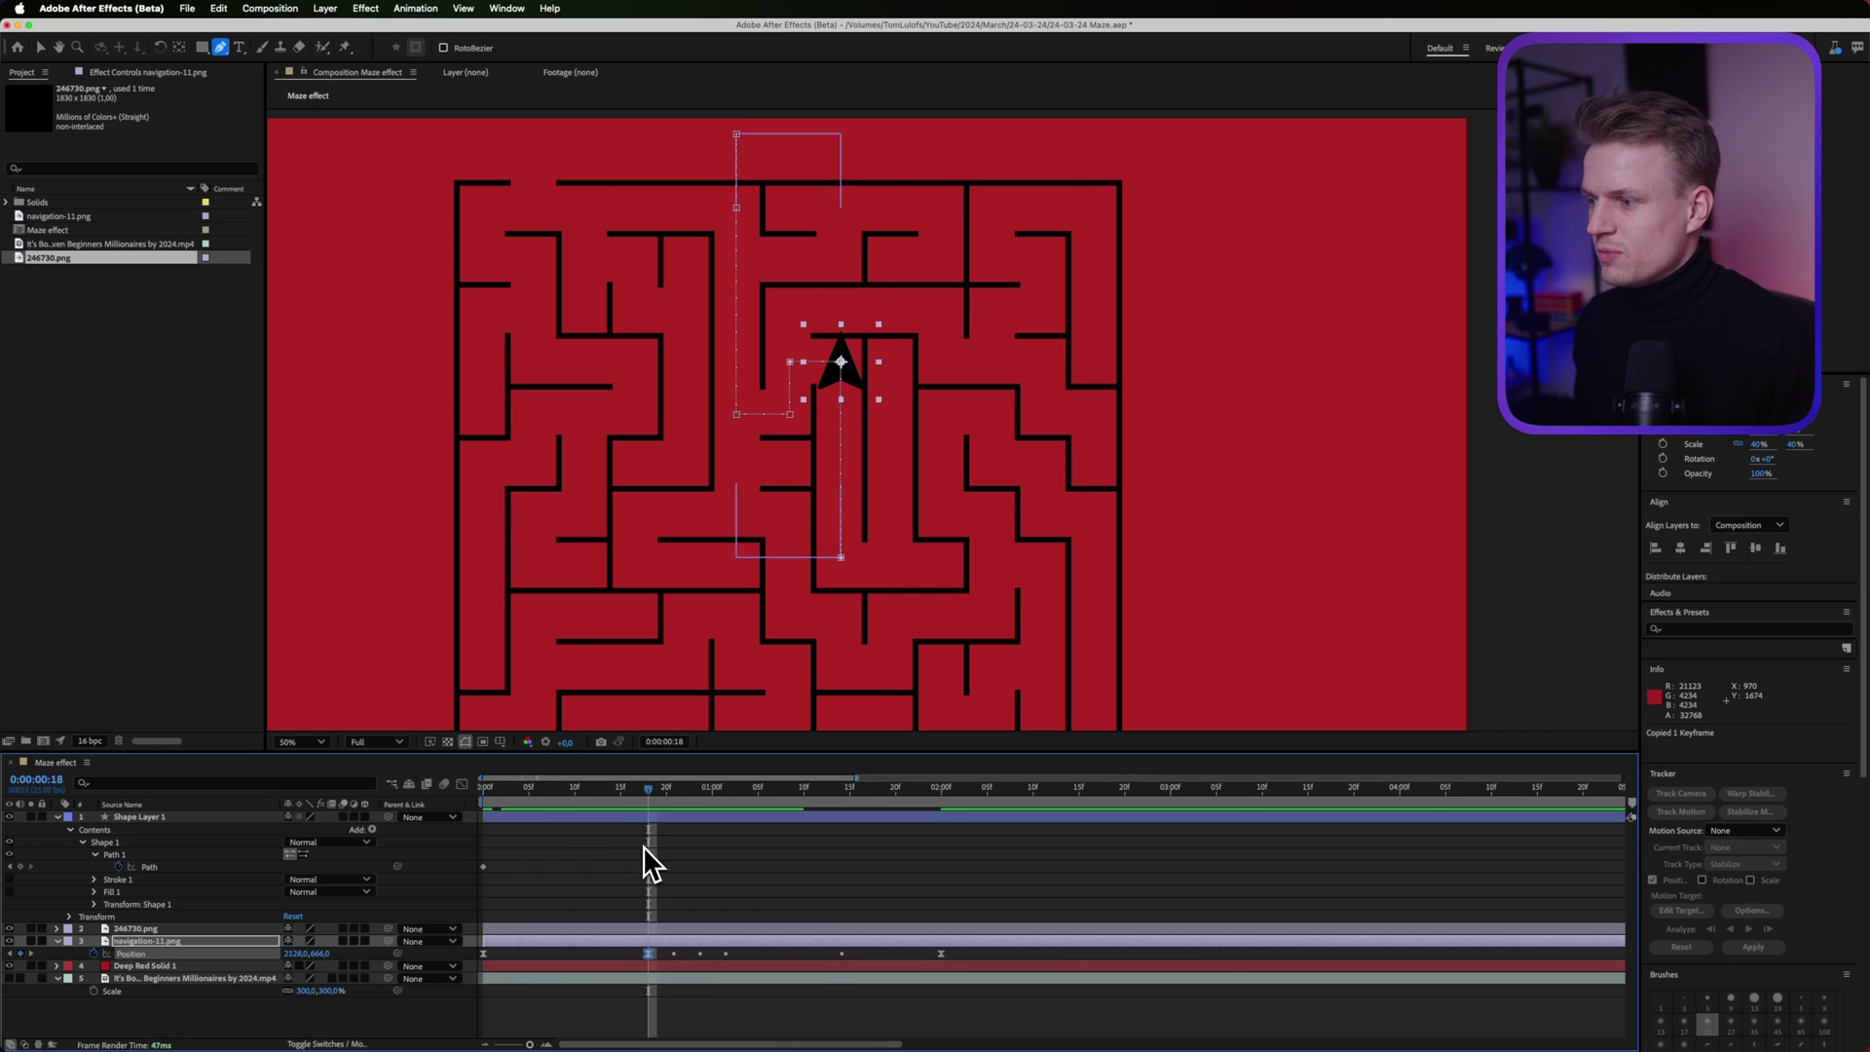
{"action": "left_click", "coordinate": [635, 813]}
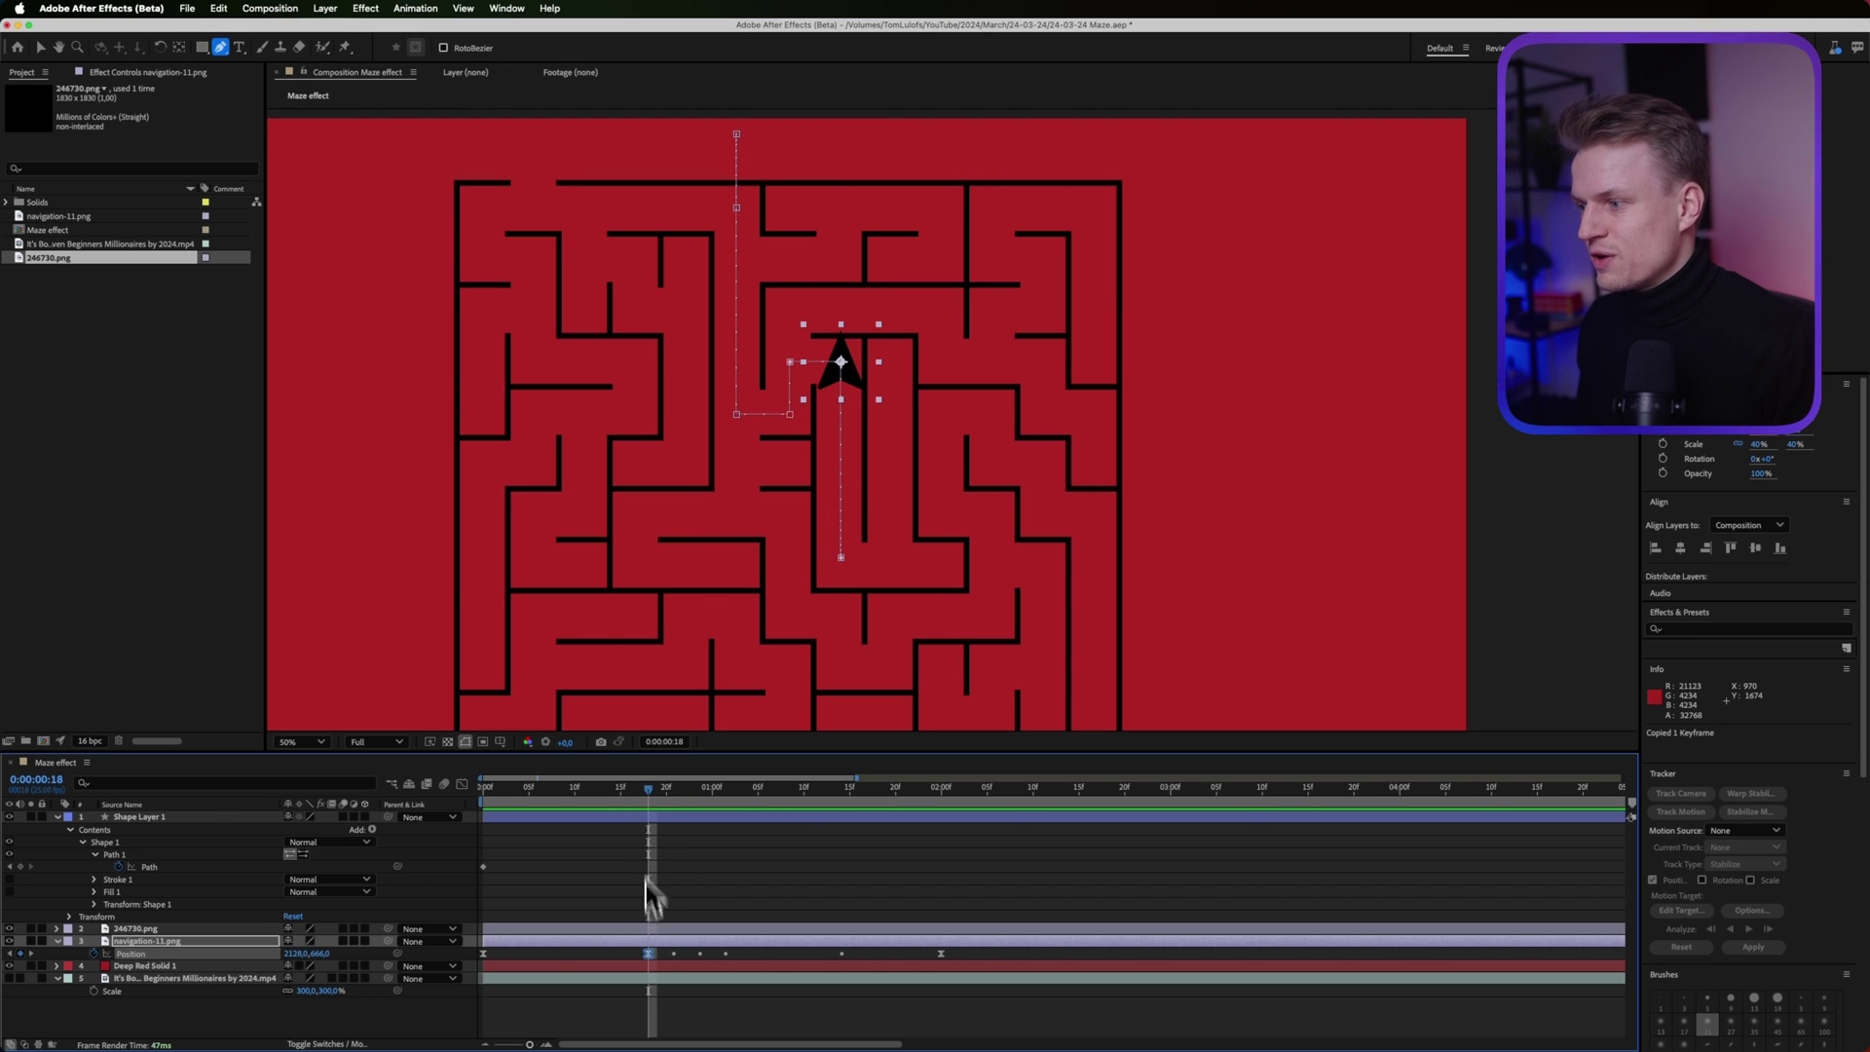
{"action": "left_click", "coordinate": [632, 791]}
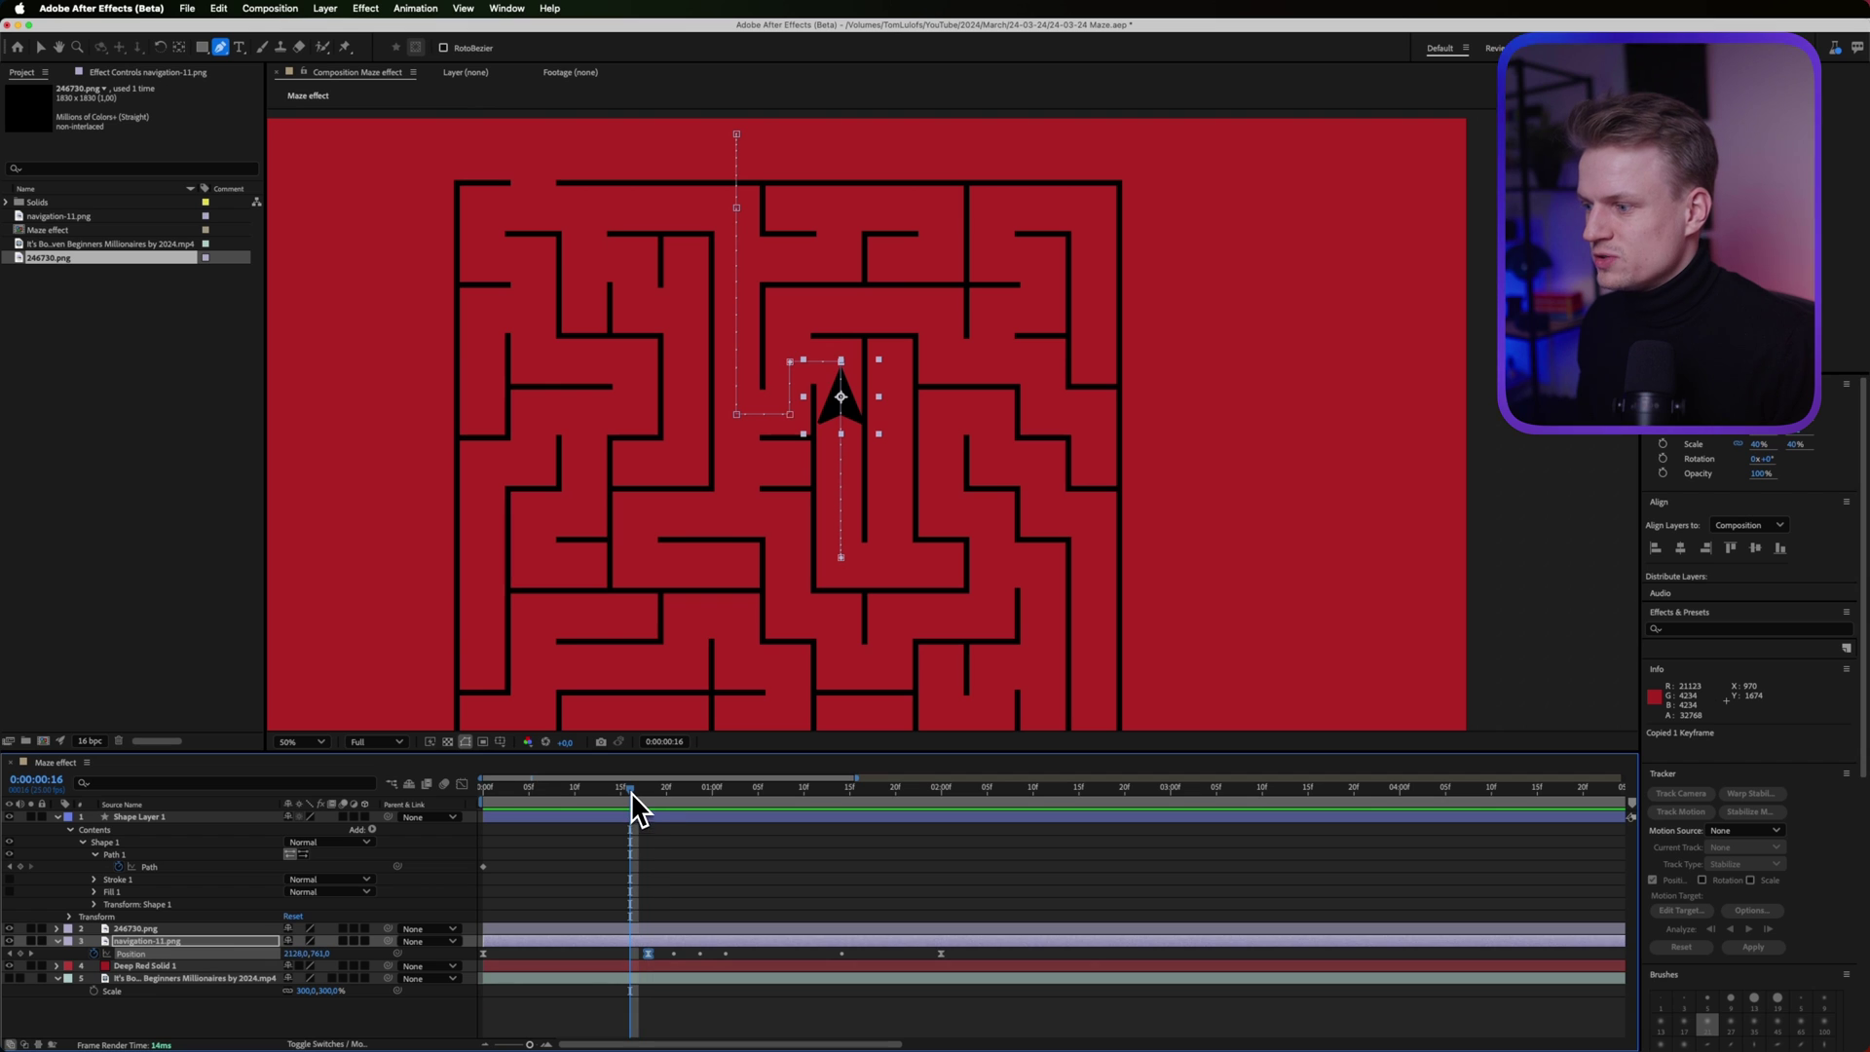
{"action": "key", "text": "super+v"}
{"action": "left_click", "coordinate": [641, 792]}
{"action": "mouse_move", "coordinate": [641, 793]}
{"action": "left_mouse_down"}
{"action": "mouse_move", "coordinate": [669, 795]}
{"action": "mouse_move", "coordinate": [588, 797]}
{"action": "mouse_move", "coordinate": [663, 805]}
{"action": "mouse_move", "coordinate": [645, 809]}
{"action": "left_mouse_up"}
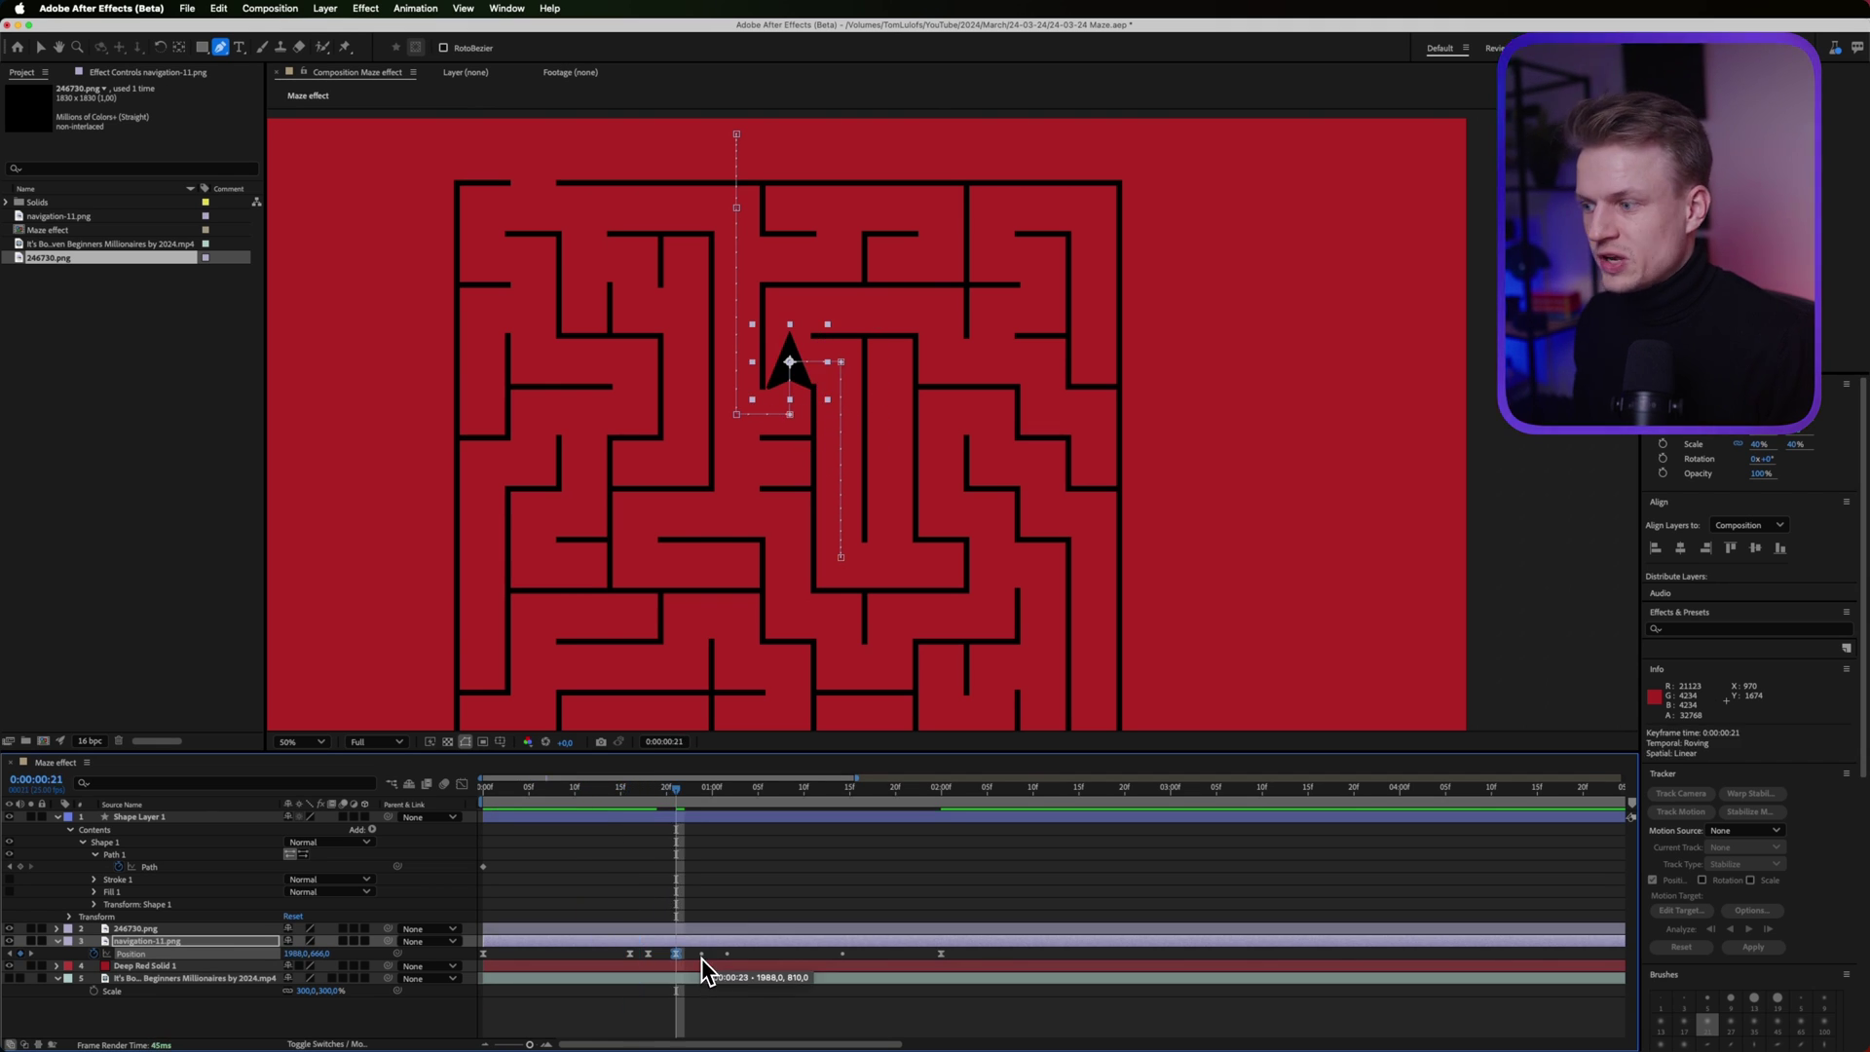
Move the following Position keyframes later and duplicate each remaining corner keyframe so the arrow pauses at every turn
{"action": "left_click_drag", "start_coordinate": [701, 959], "coordinate": [787, 961]}
{"action": "left_click", "coordinate": [864, 959]}
{"action": "left_click_drag", "start_coordinate": [676, 808], "coordinate": [606, 804]}
{"action": "key", "text": "super+c"}
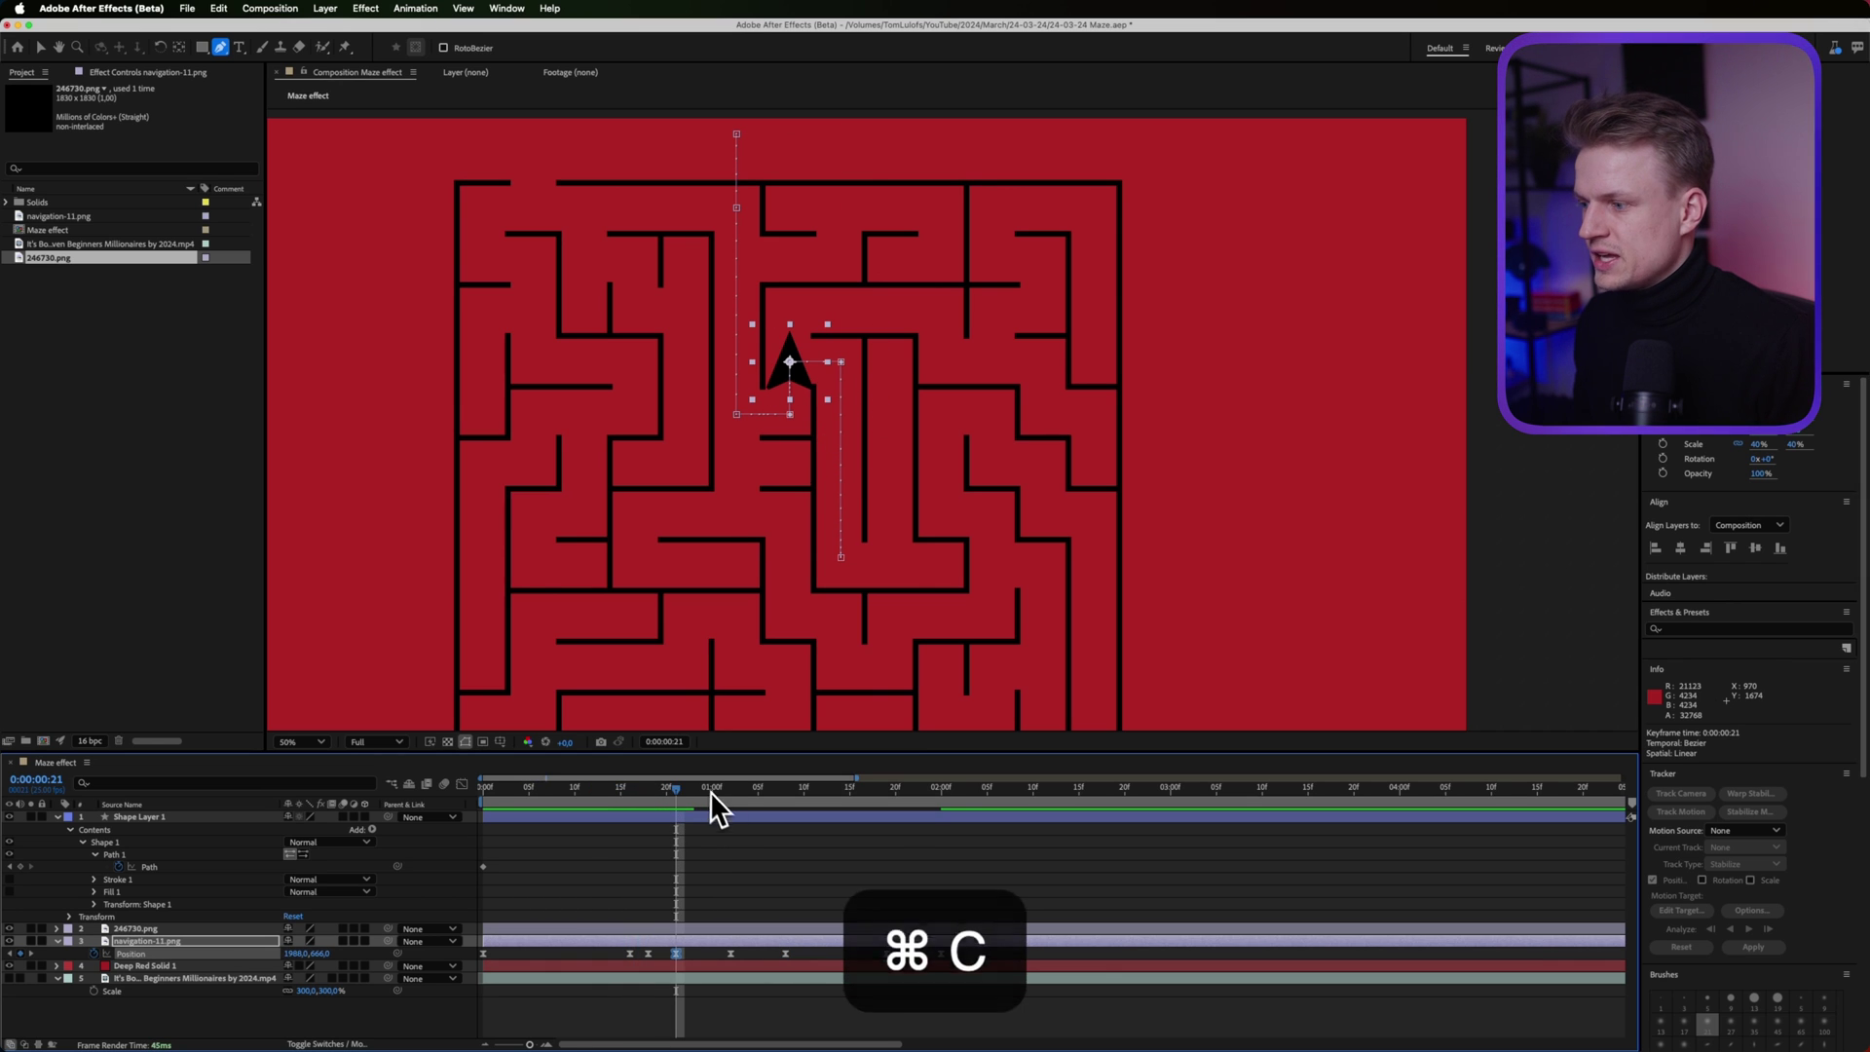
{"action": "left_click_drag", "start_coordinate": [679, 793], "coordinate": [749, 797]}
{"action": "key", "text": "super+v"}
{"action": "key", "text": "super+v"}
{"action": "left_click", "coordinate": [785, 962]}
Copy the Position keyframe at 0:00:01:19 and paste the copy shortly after it to hold the arrow at the maze's upper edge
{"action": "left_click", "coordinate": [886, 955]}
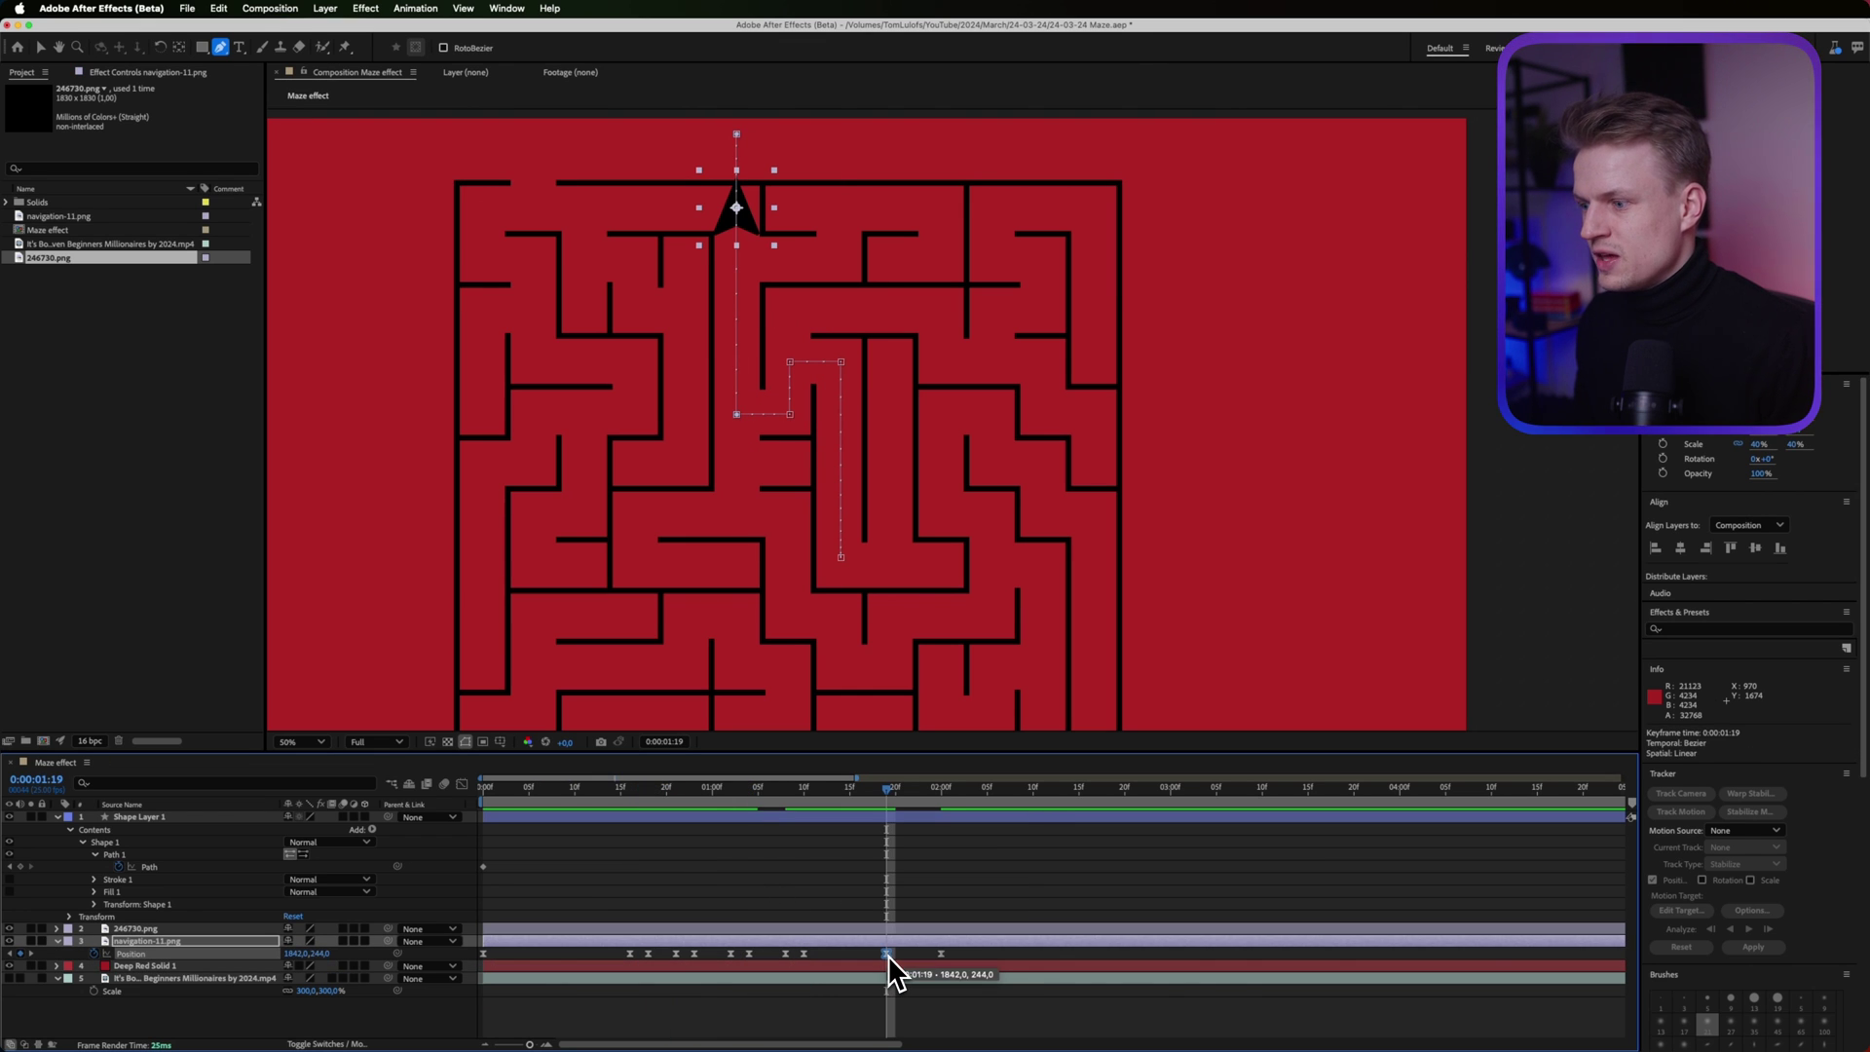
{"action": "key", "text": "super+c"}
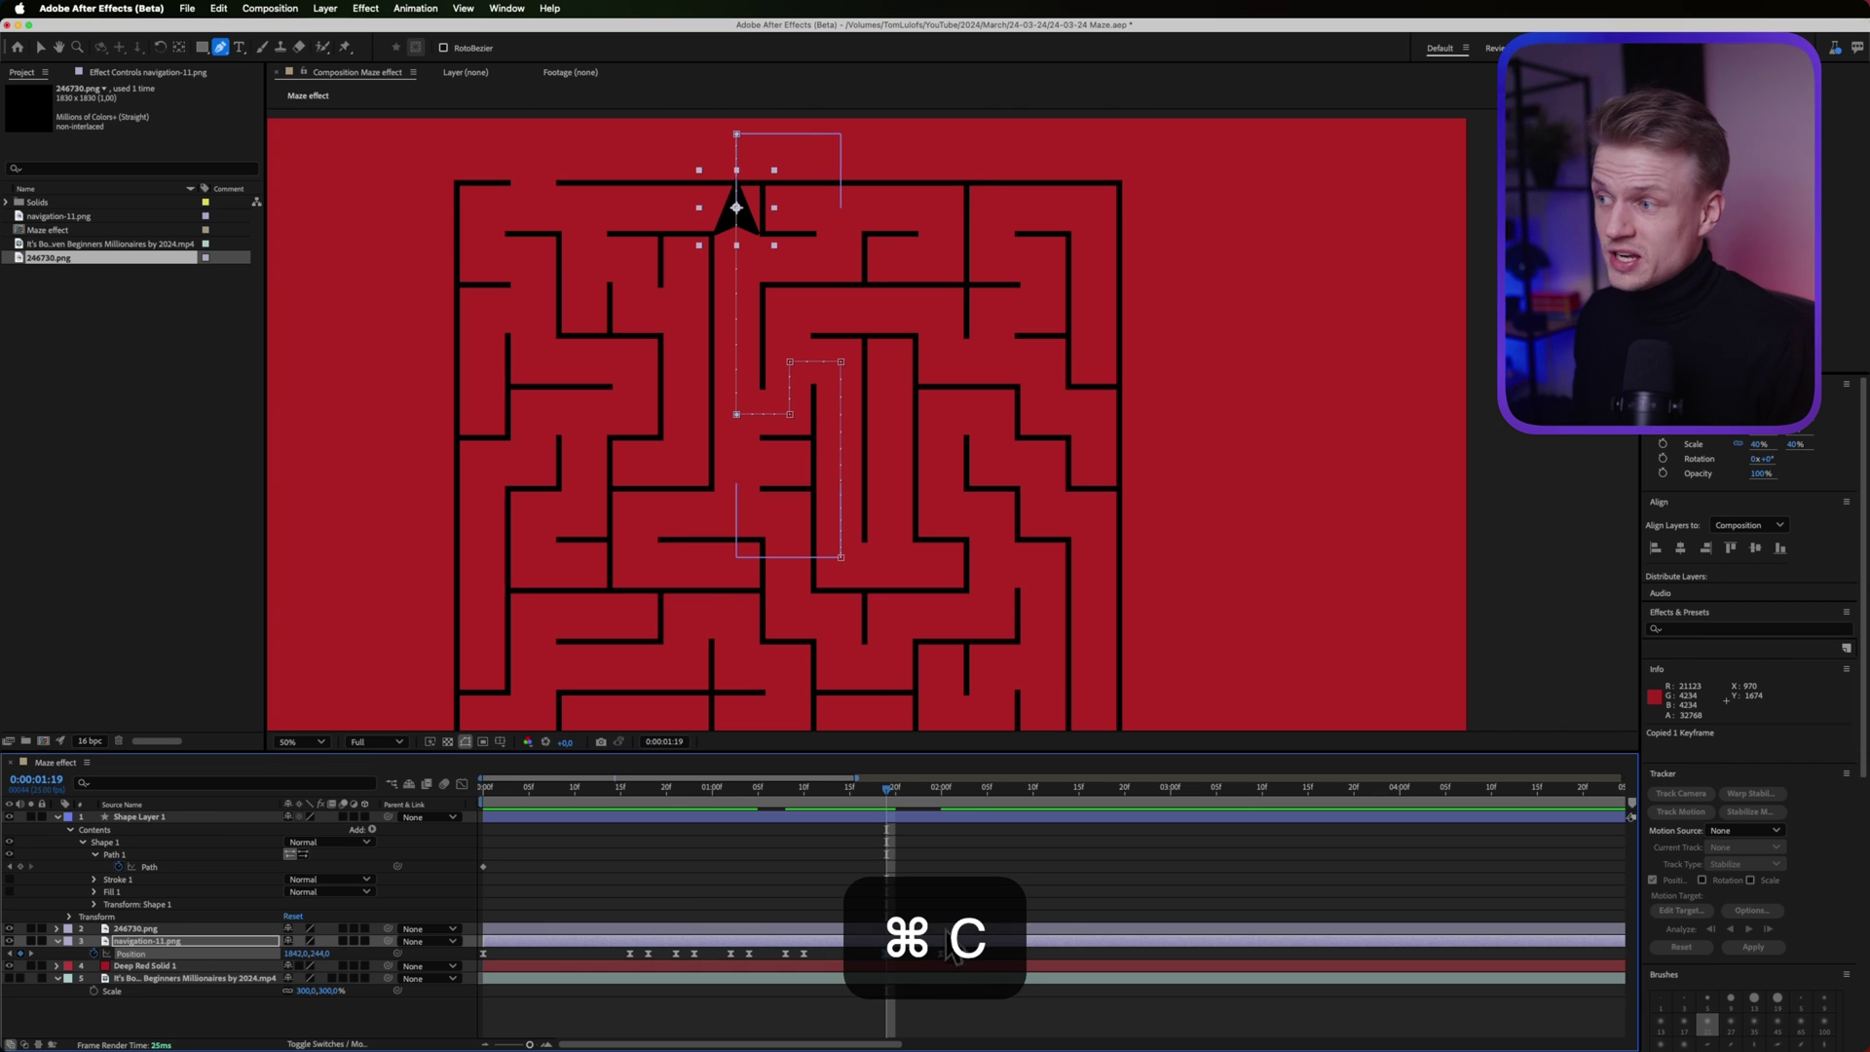
{"action": "left_click_drag", "start_coordinate": [914, 787], "coordinate": [960, 800]}
{"action": "key", "text": "super+v"}
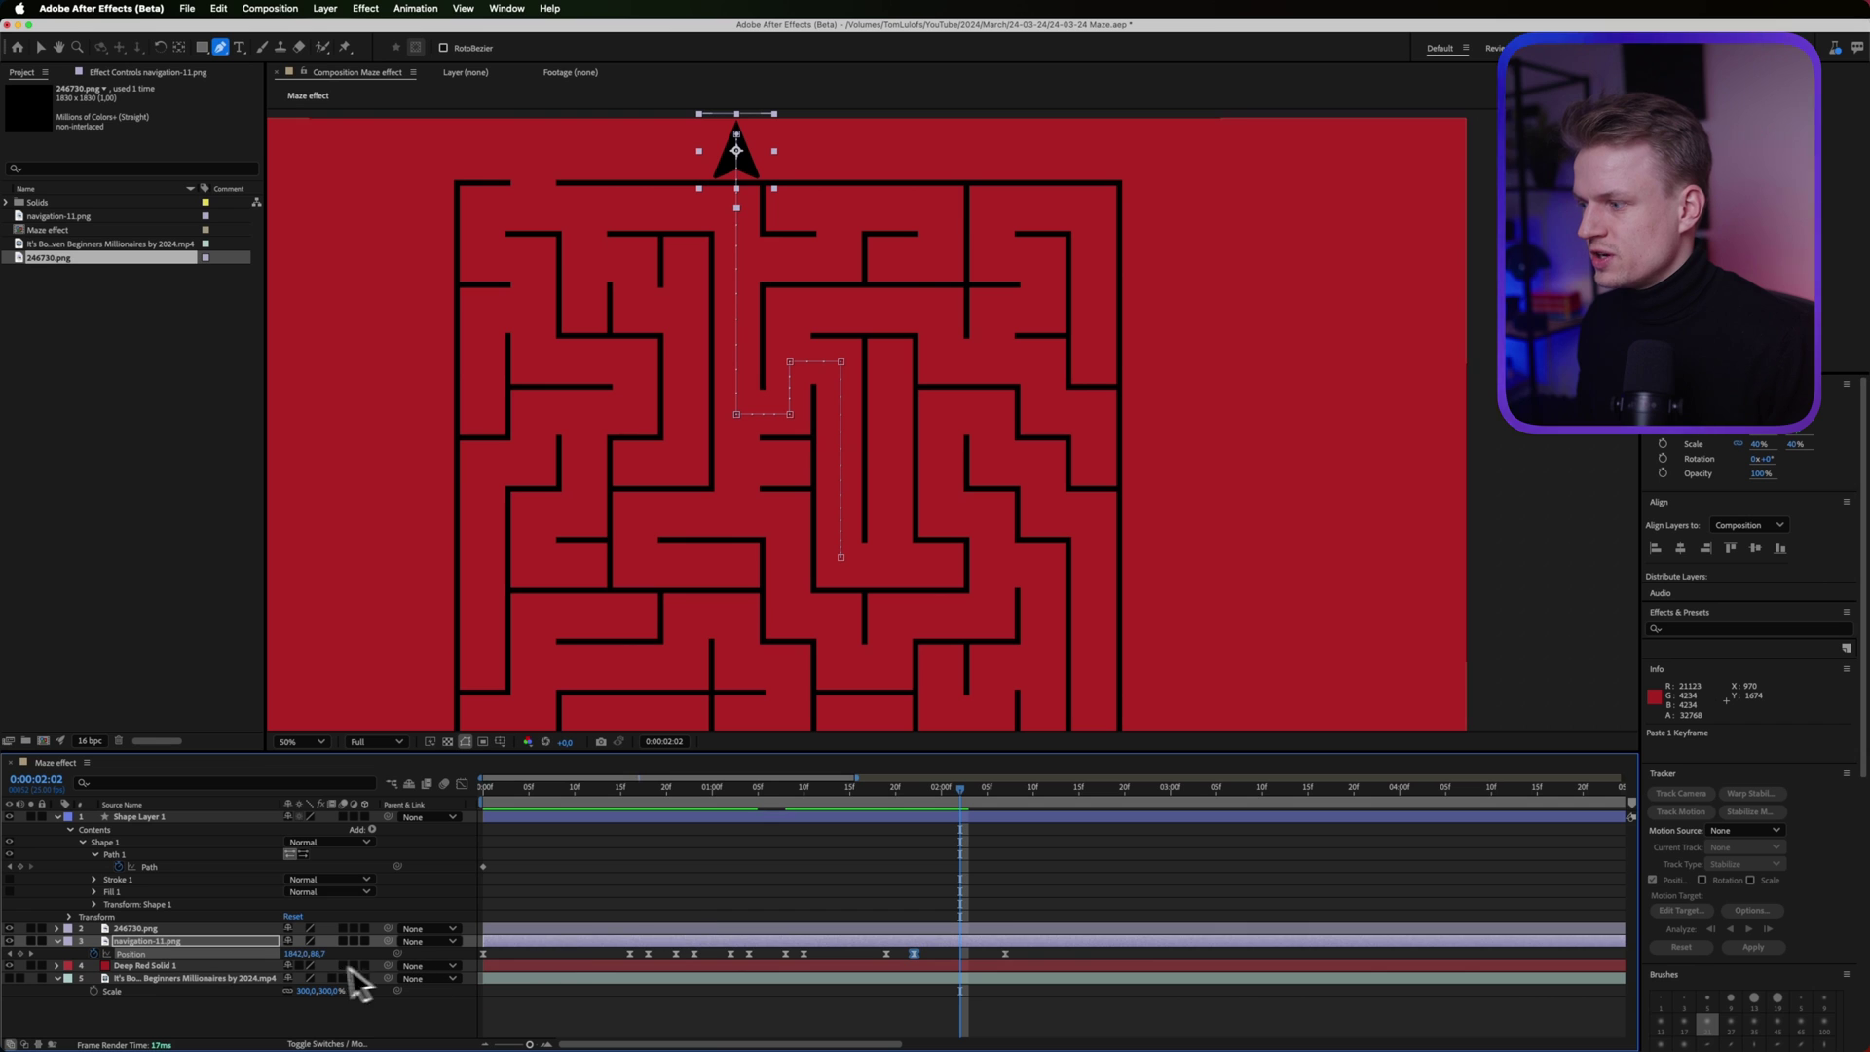
Pull the arrow back down the corridor with a Position keyframe at 0:00:02:02, and move the final Position keyframe to 0:00:02:11
{"action": "left_click_drag", "start_coordinate": [314, 953], "coordinate": [1179, 823]}
{"action": "left_click_drag", "start_coordinate": [964, 808], "coordinate": [1025, 812]}
{"action": "left_click_drag", "start_coordinate": [1005, 953], "coordinate": [1041, 954]}
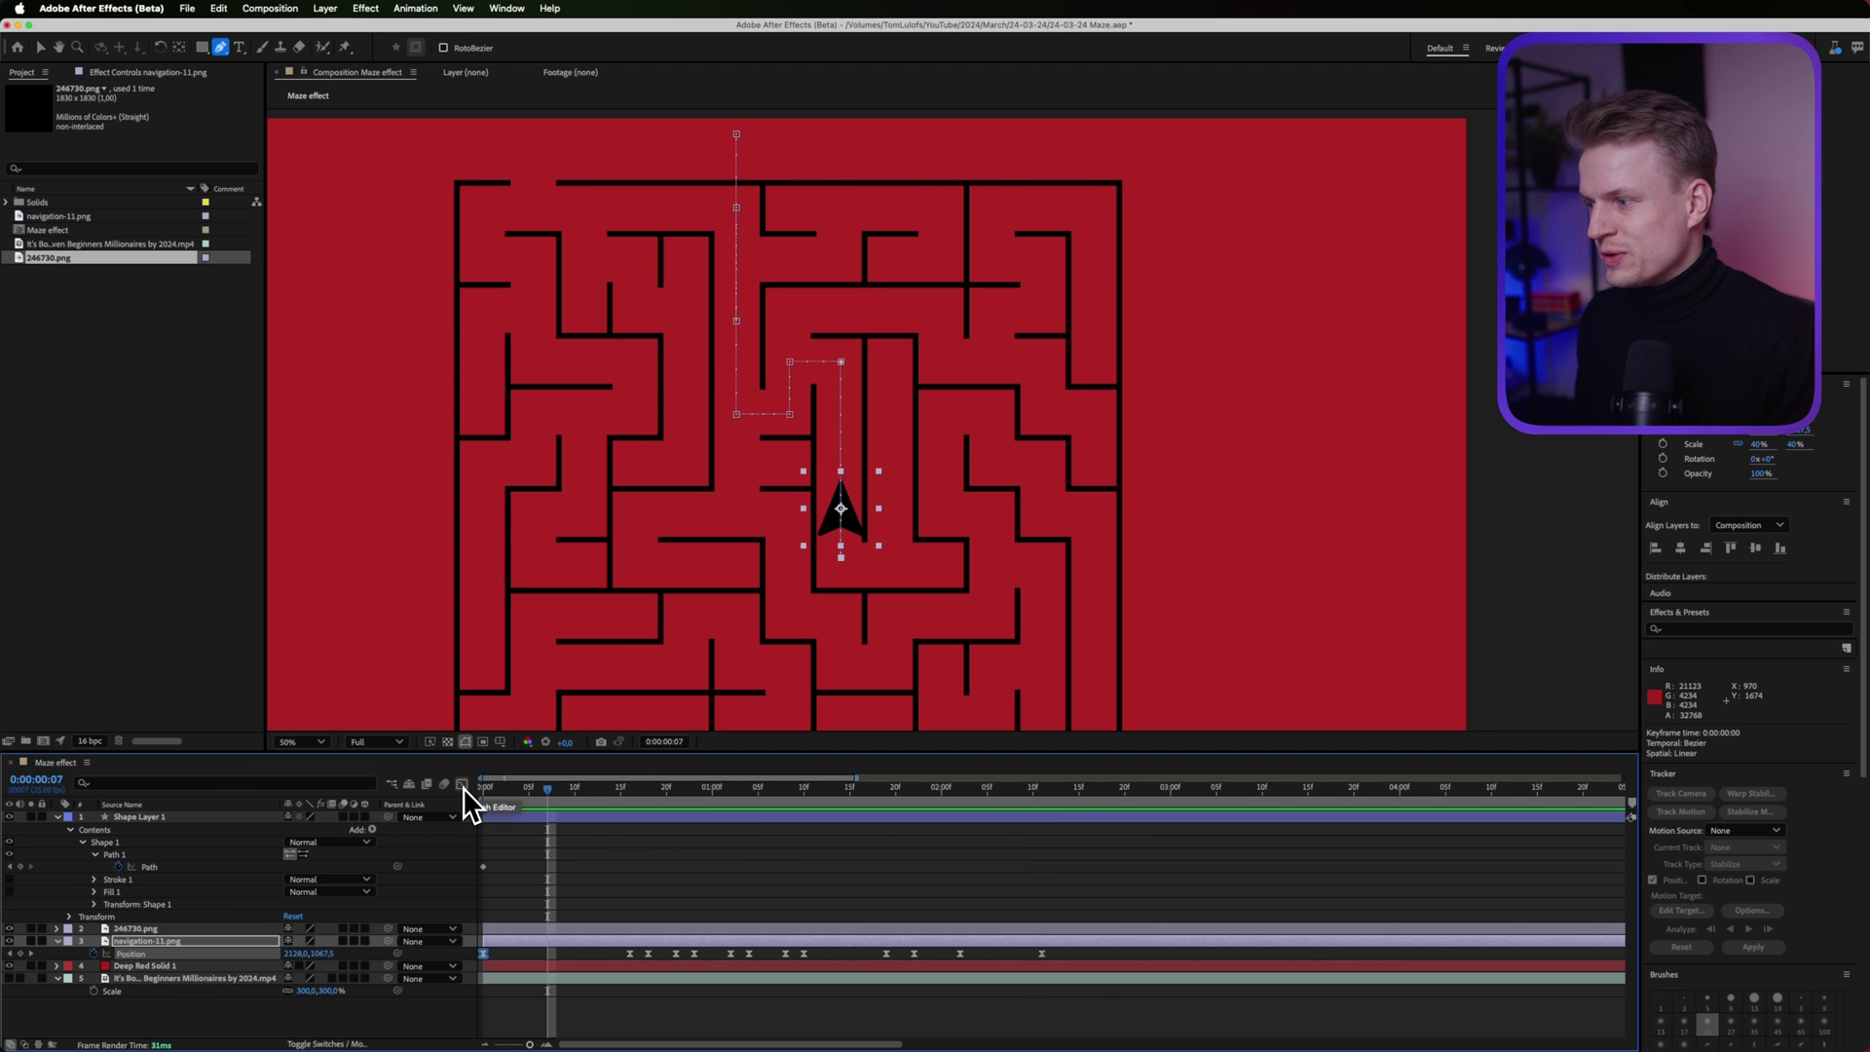
In the Graph Editor, ease the arrow's first move so its speed drops to zero at the first corner
{"action": "left_click", "coordinate": [463, 786]}
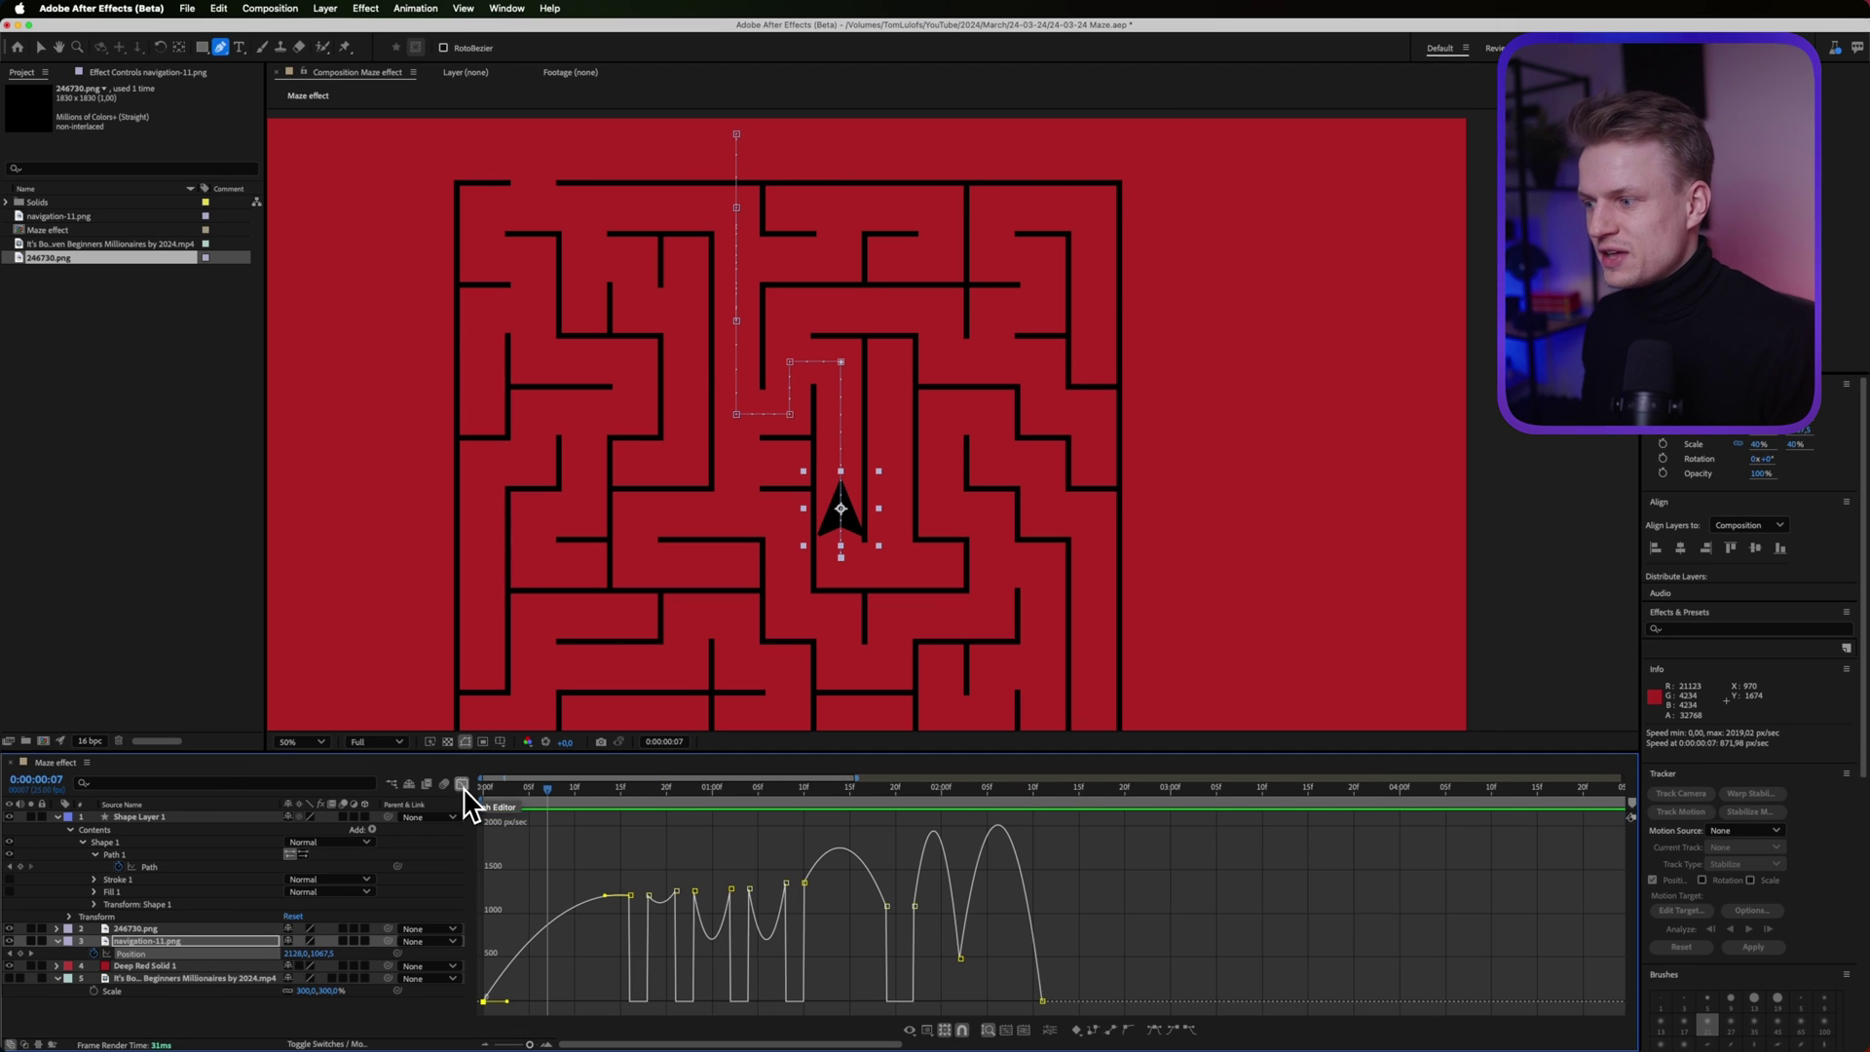
{"action": "left_click_drag", "start_coordinate": [605, 894], "coordinate": [518, 1003]}
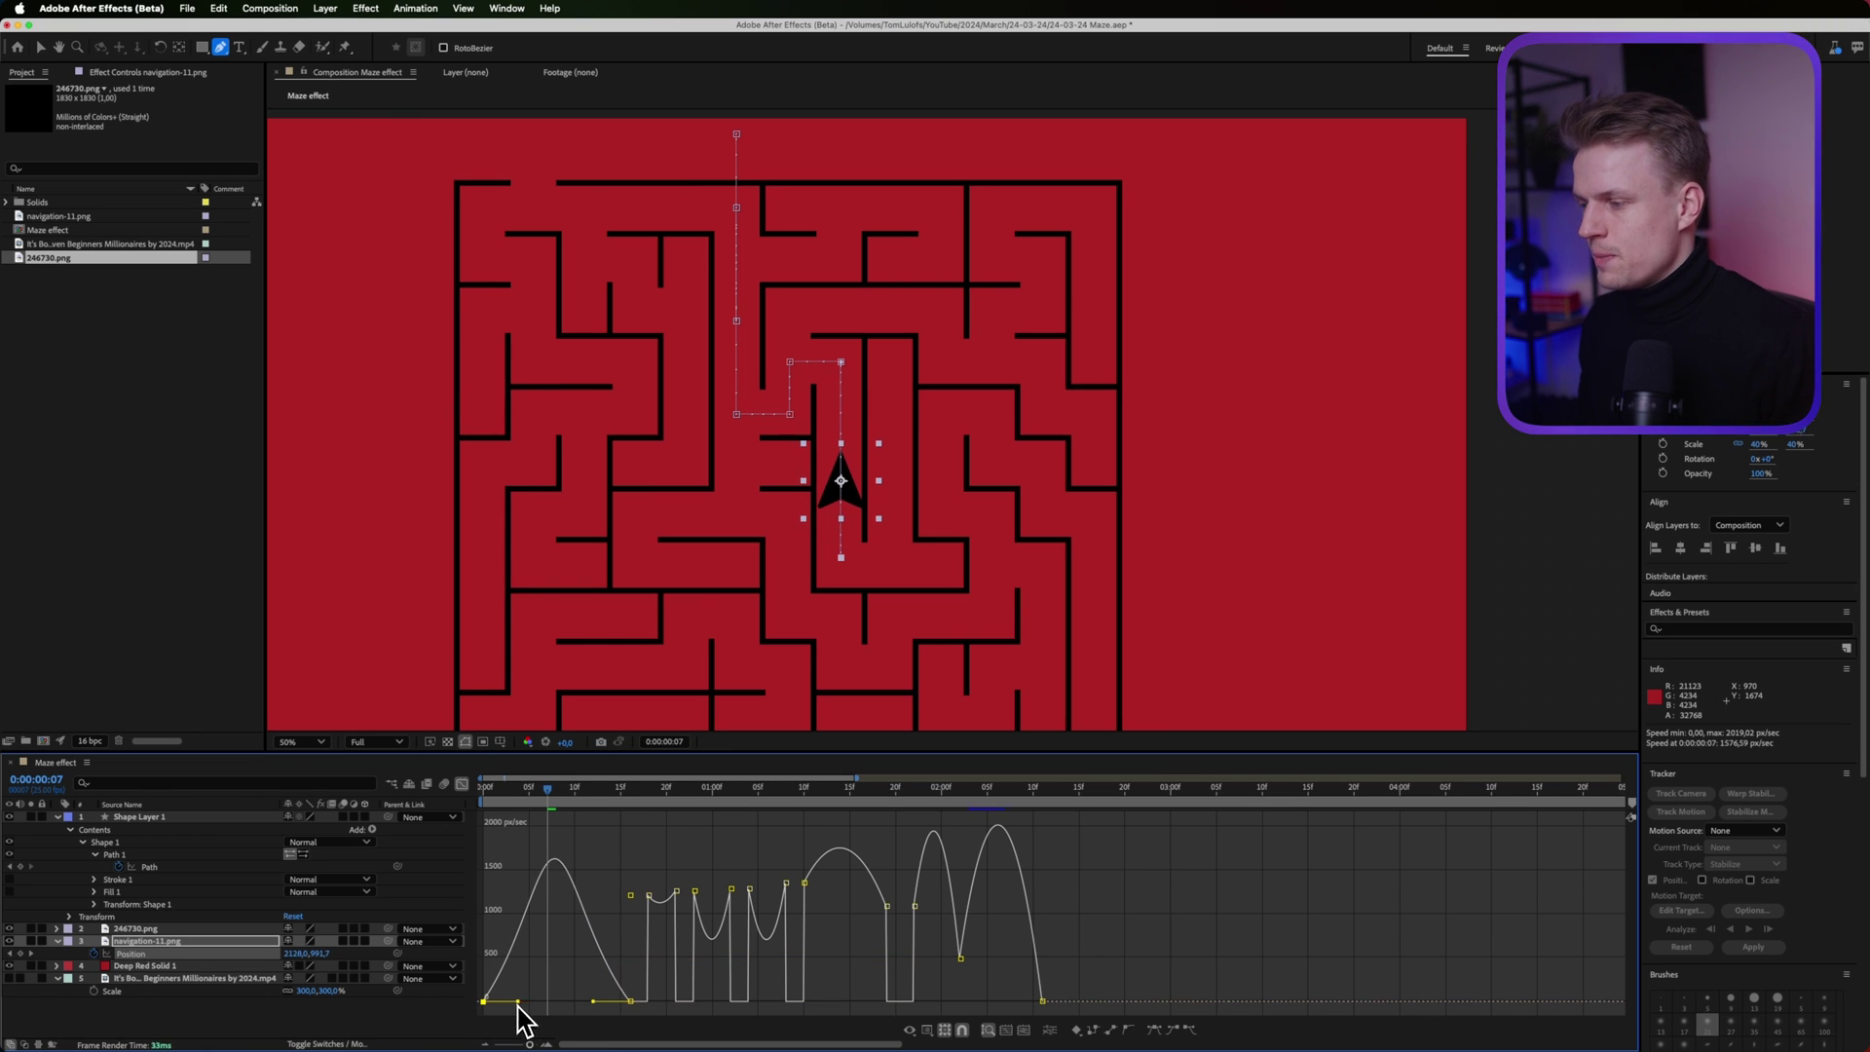
{"action": "left_click_drag", "start_coordinate": [543, 787], "coordinate": [609, 806]}
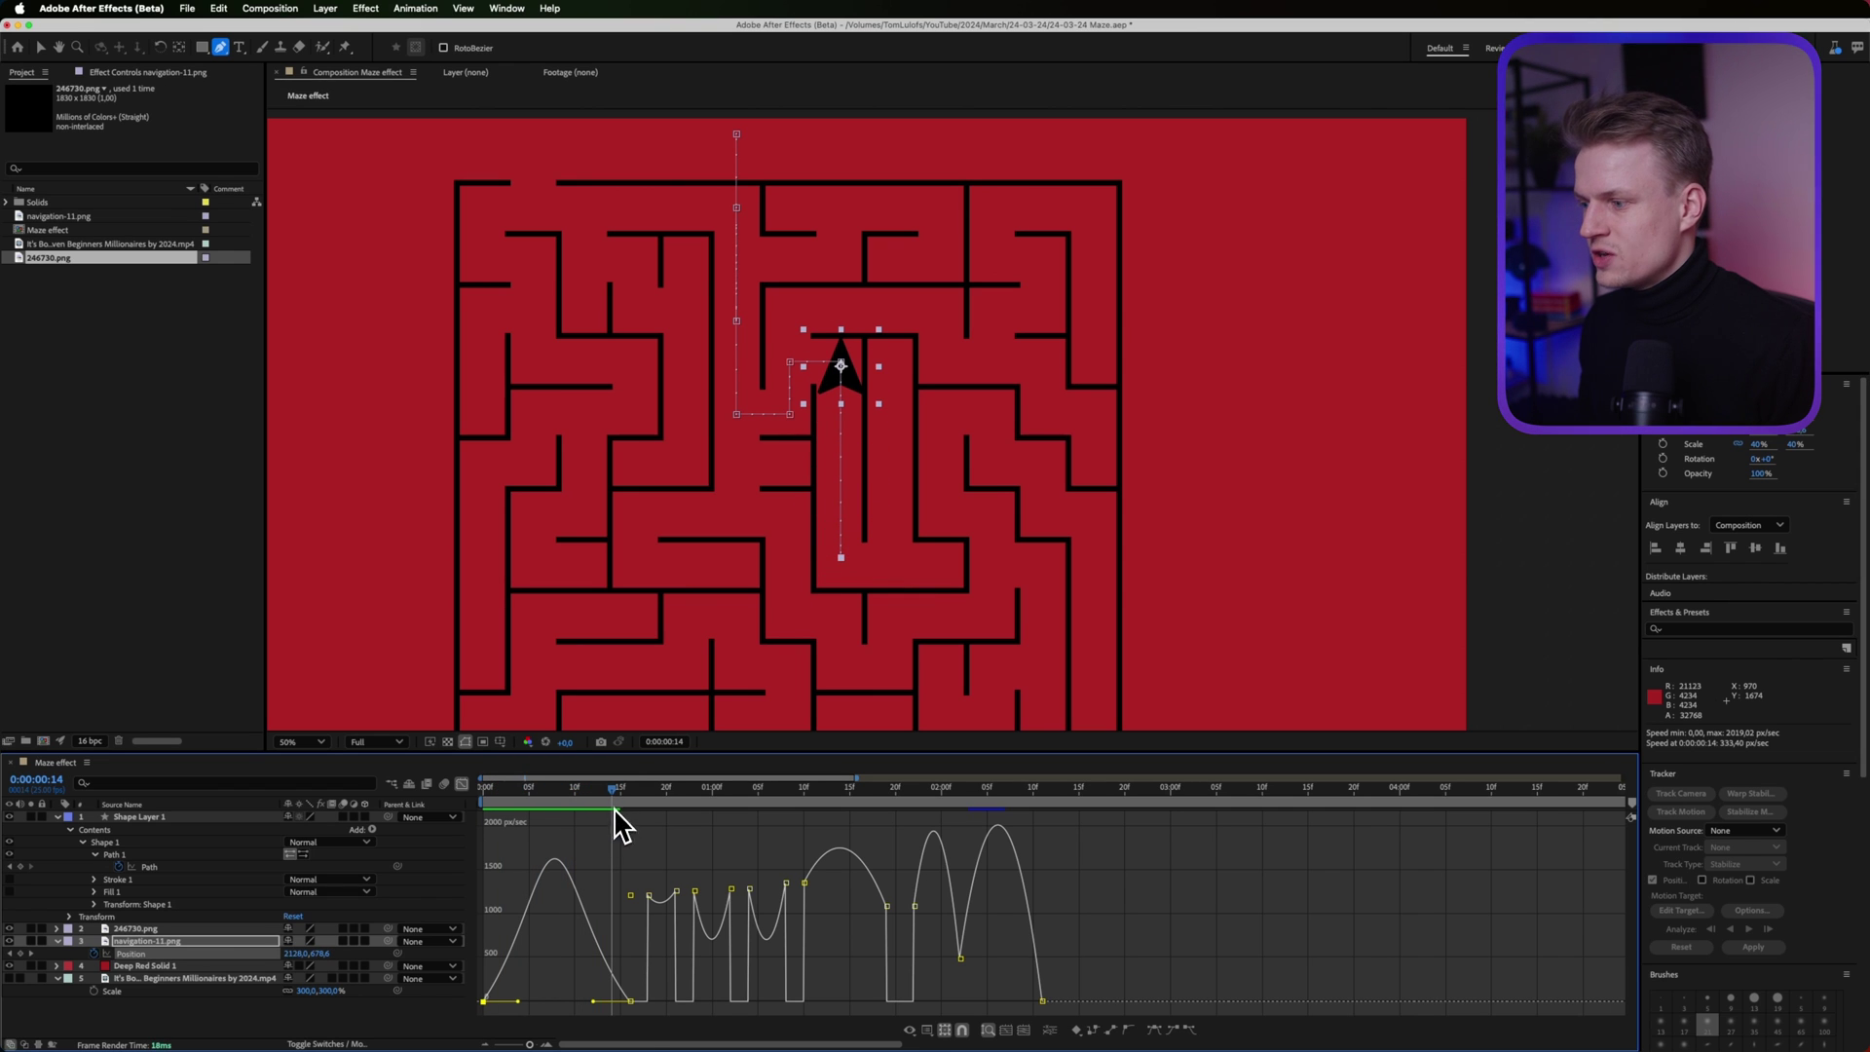
{"action": "left_click_drag", "start_coordinate": [594, 1001], "coordinate": [582, 1001]}
Reshape the speed curve of the arrow's second move so it starts and ends at zero speed
{"action": "left_click", "coordinate": [40, 48]}
{"action": "left_click", "coordinate": [649, 905]}
{"action": "left_click_drag", "start_coordinate": [654, 907], "coordinate": [661, 1006]}
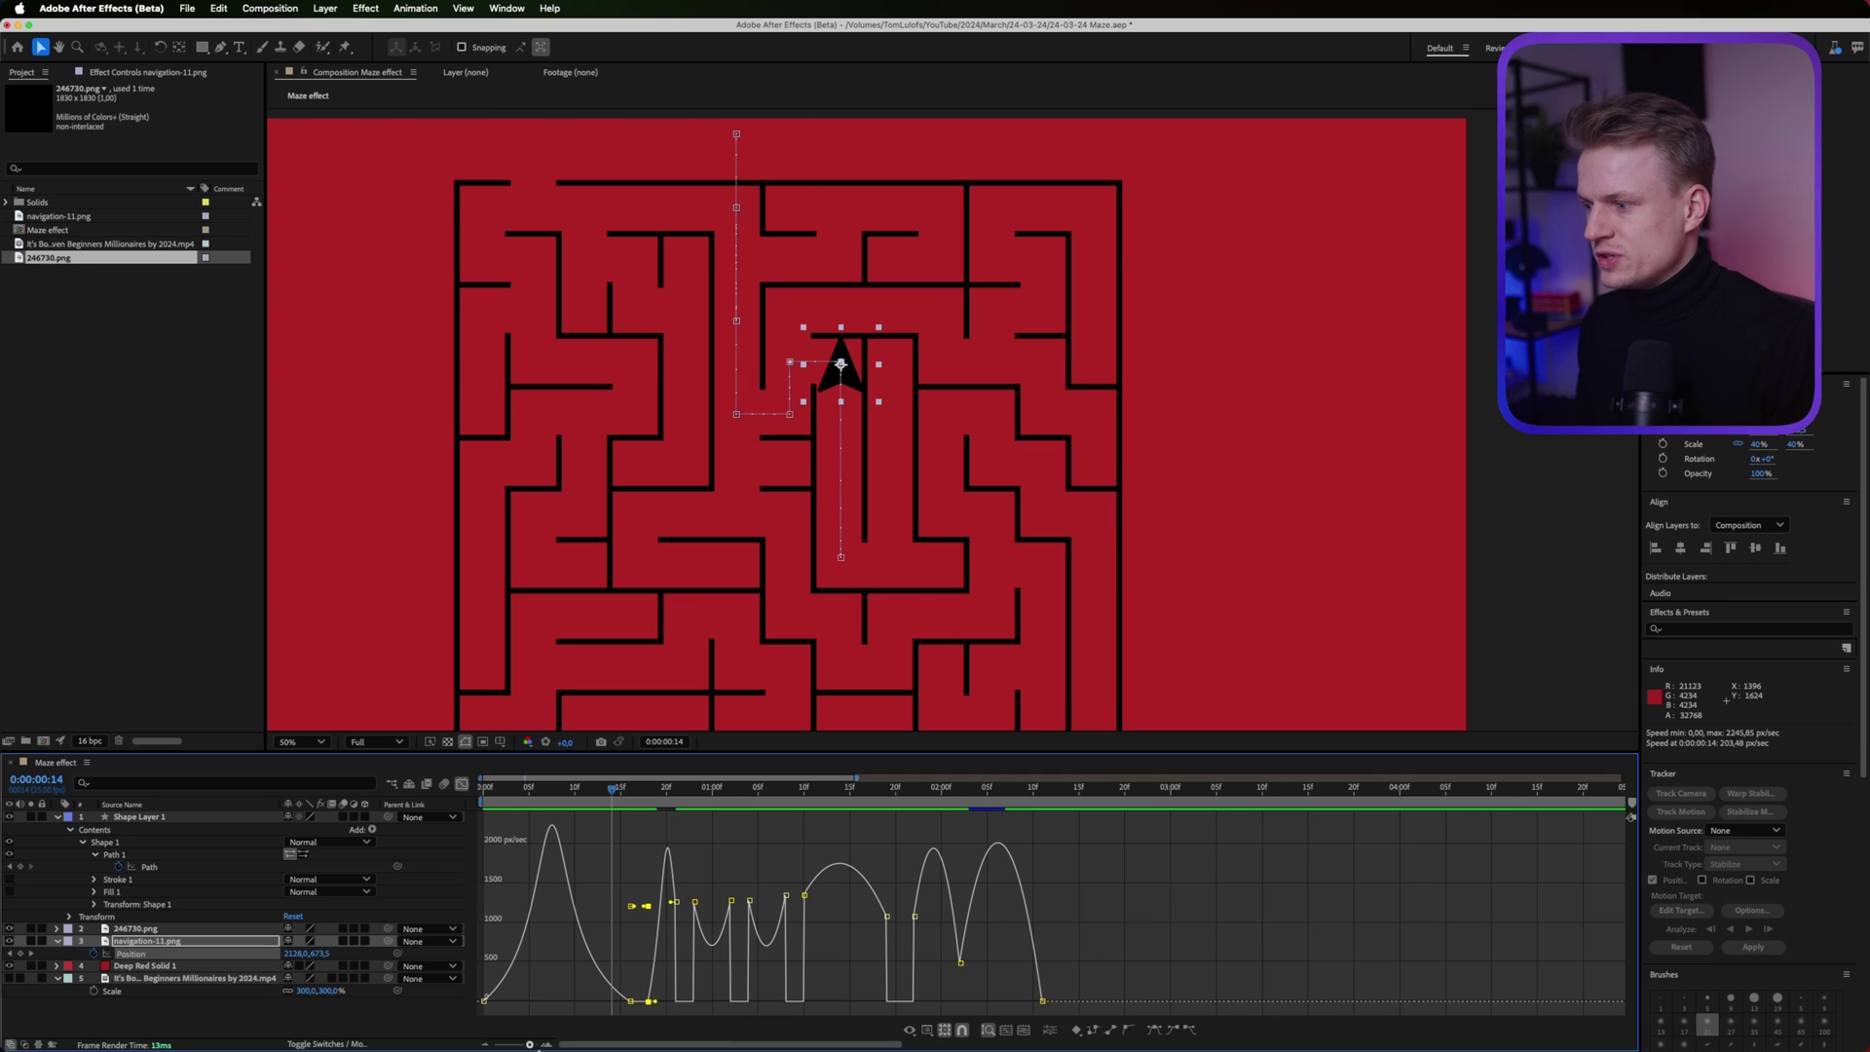
{"action": "left_click", "coordinate": [543, 1045]}
{"action": "left_click_drag", "start_coordinate": [738, 904], "coordinate": [732, 1023]}
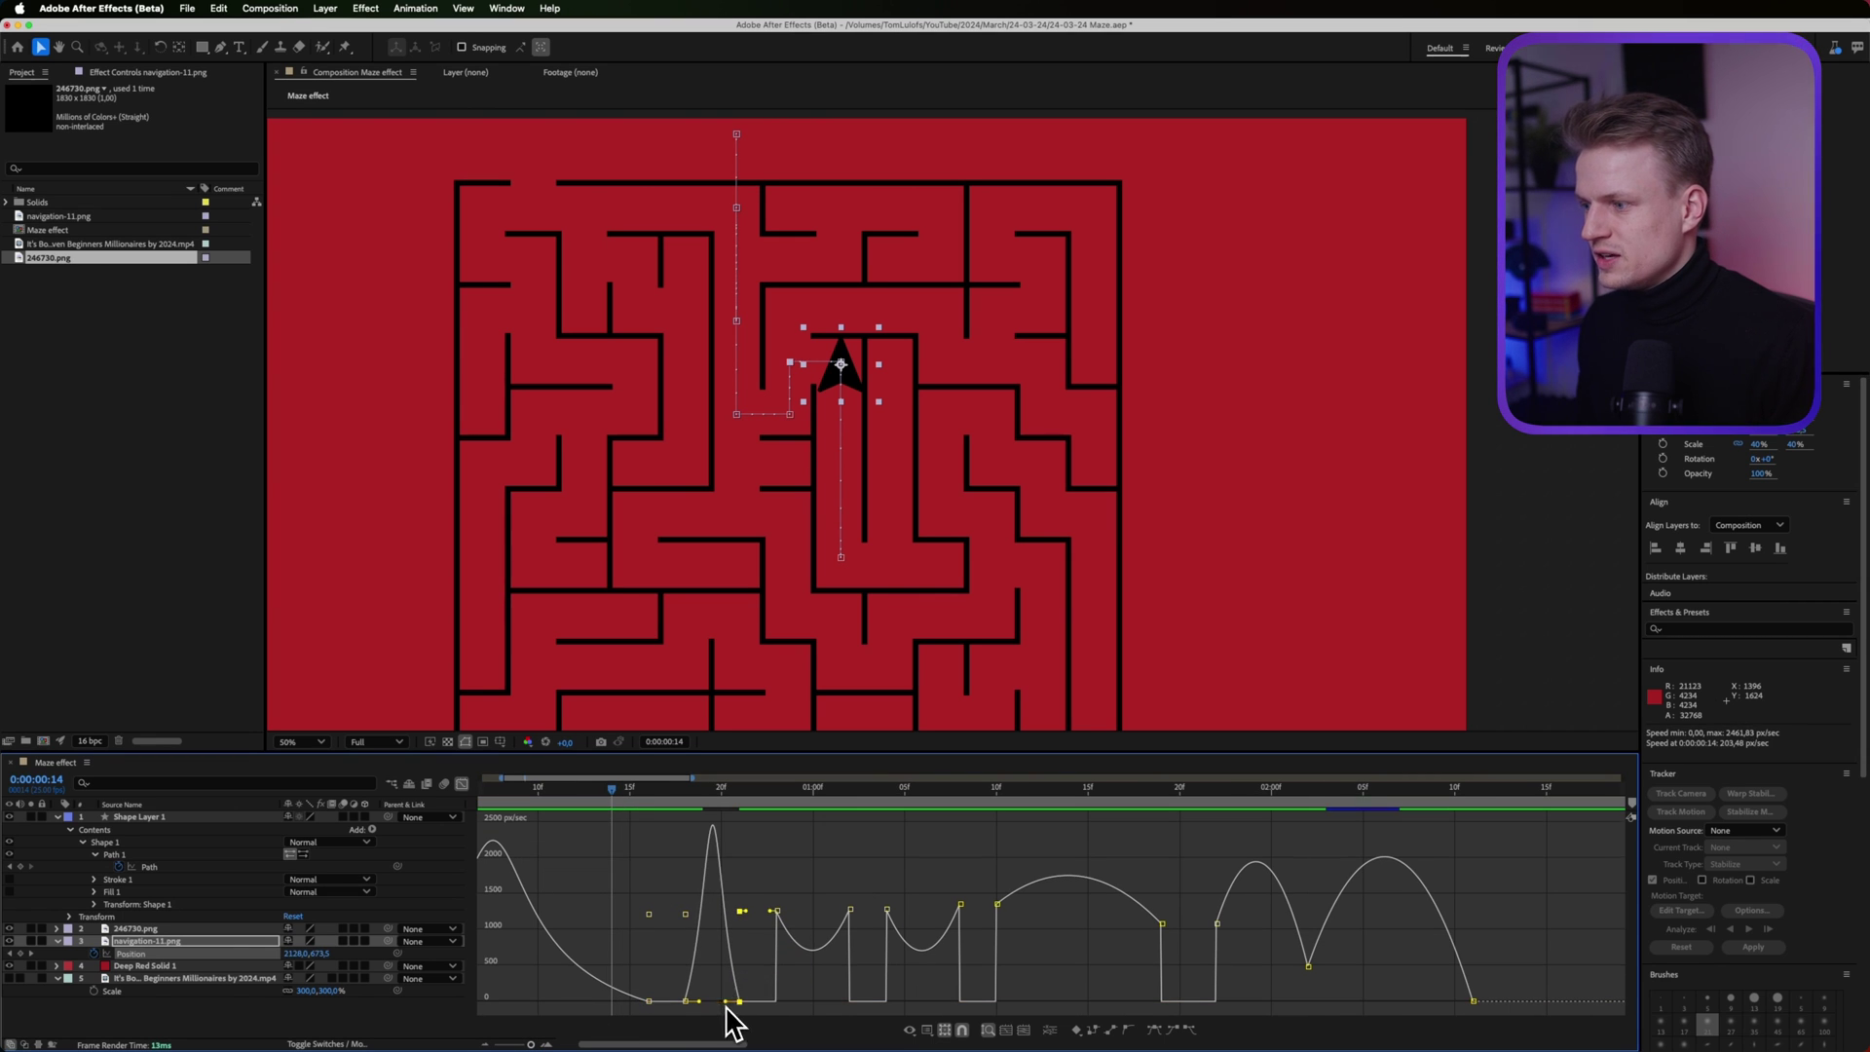
{"action": "left_click_drag", "start_coordinate": [630, 777], "coordinate": [684, 799]}
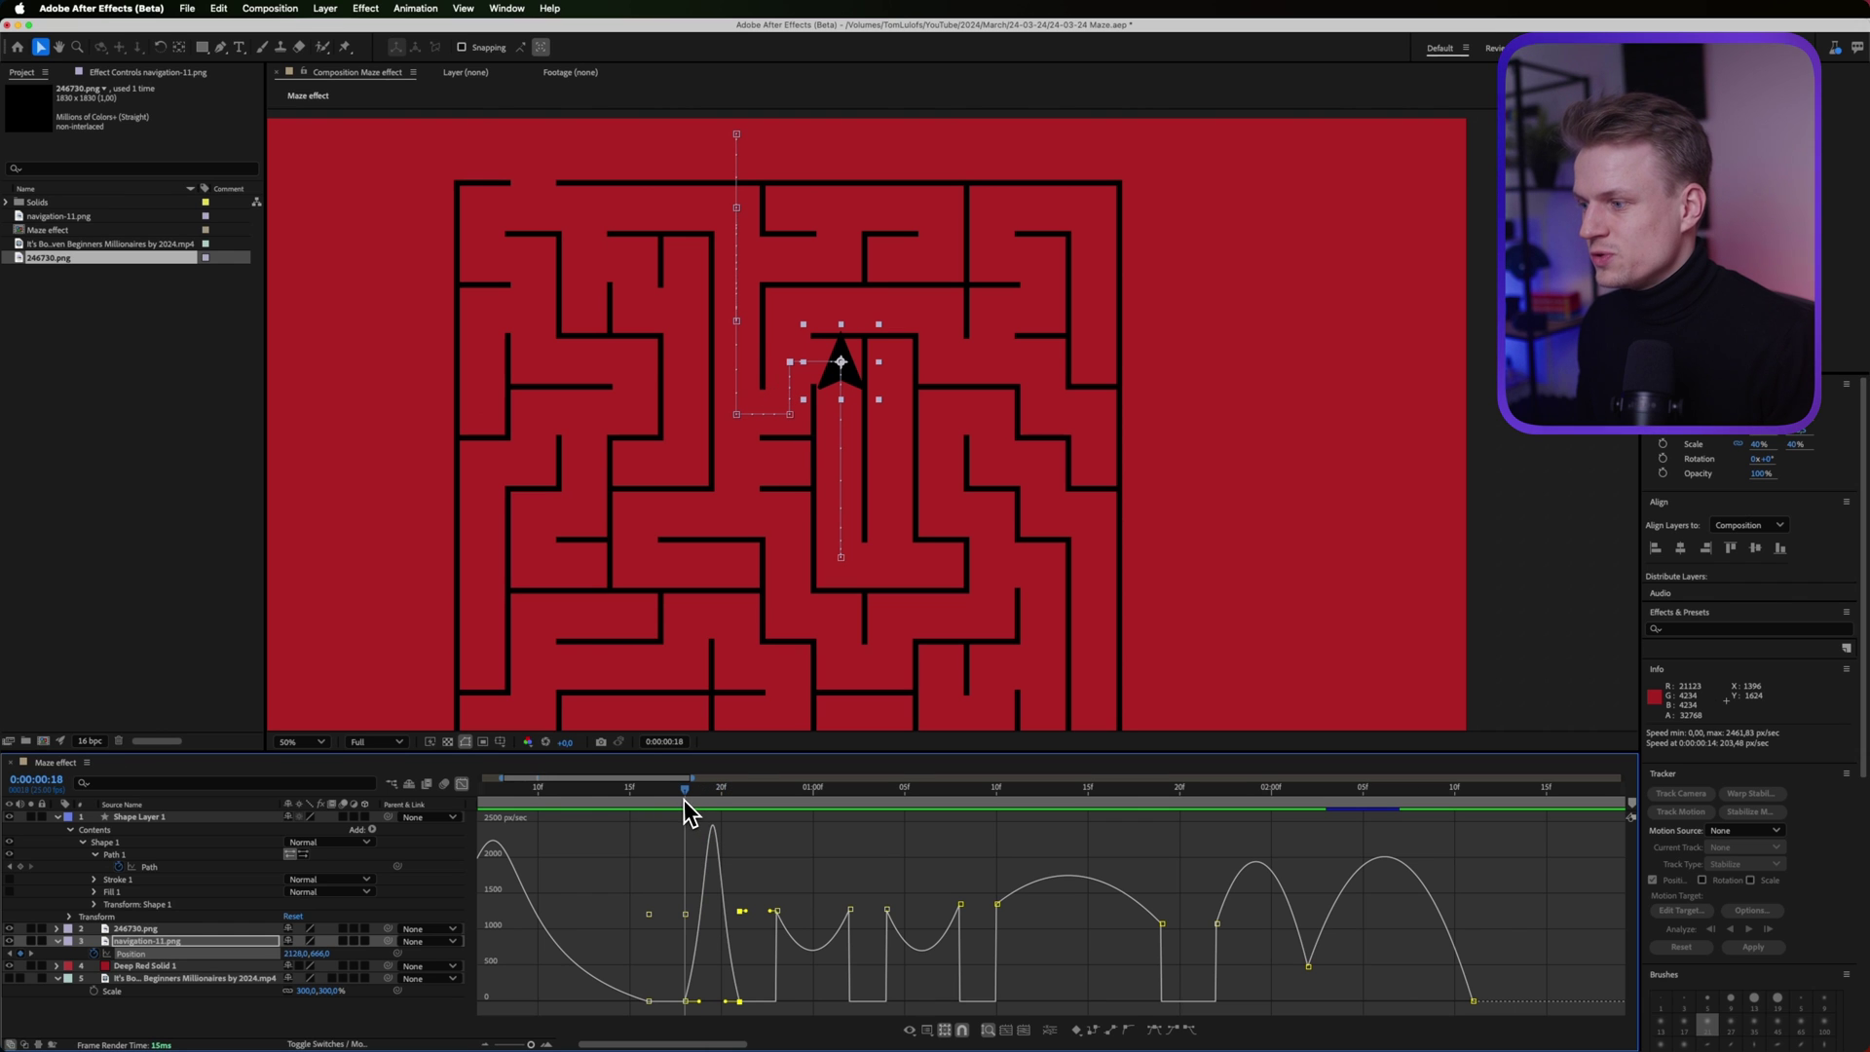
Close the Graph Editor and shift the Position keyframes between the second corner and the final one later, starting at 0:00:01:00
{"action": "left_click", "coordinate": [462, 784]}
{"action": "key", "text": "semicolon"}
{"action": "scroll", "coordinate": [529, 945], "scroll_direction": "up", "scroll_amount": 5, "text": "alt"}
{"action": "left_click_drag", "start_coordinate": [1003, 959], "coordinate": [665, 960]}
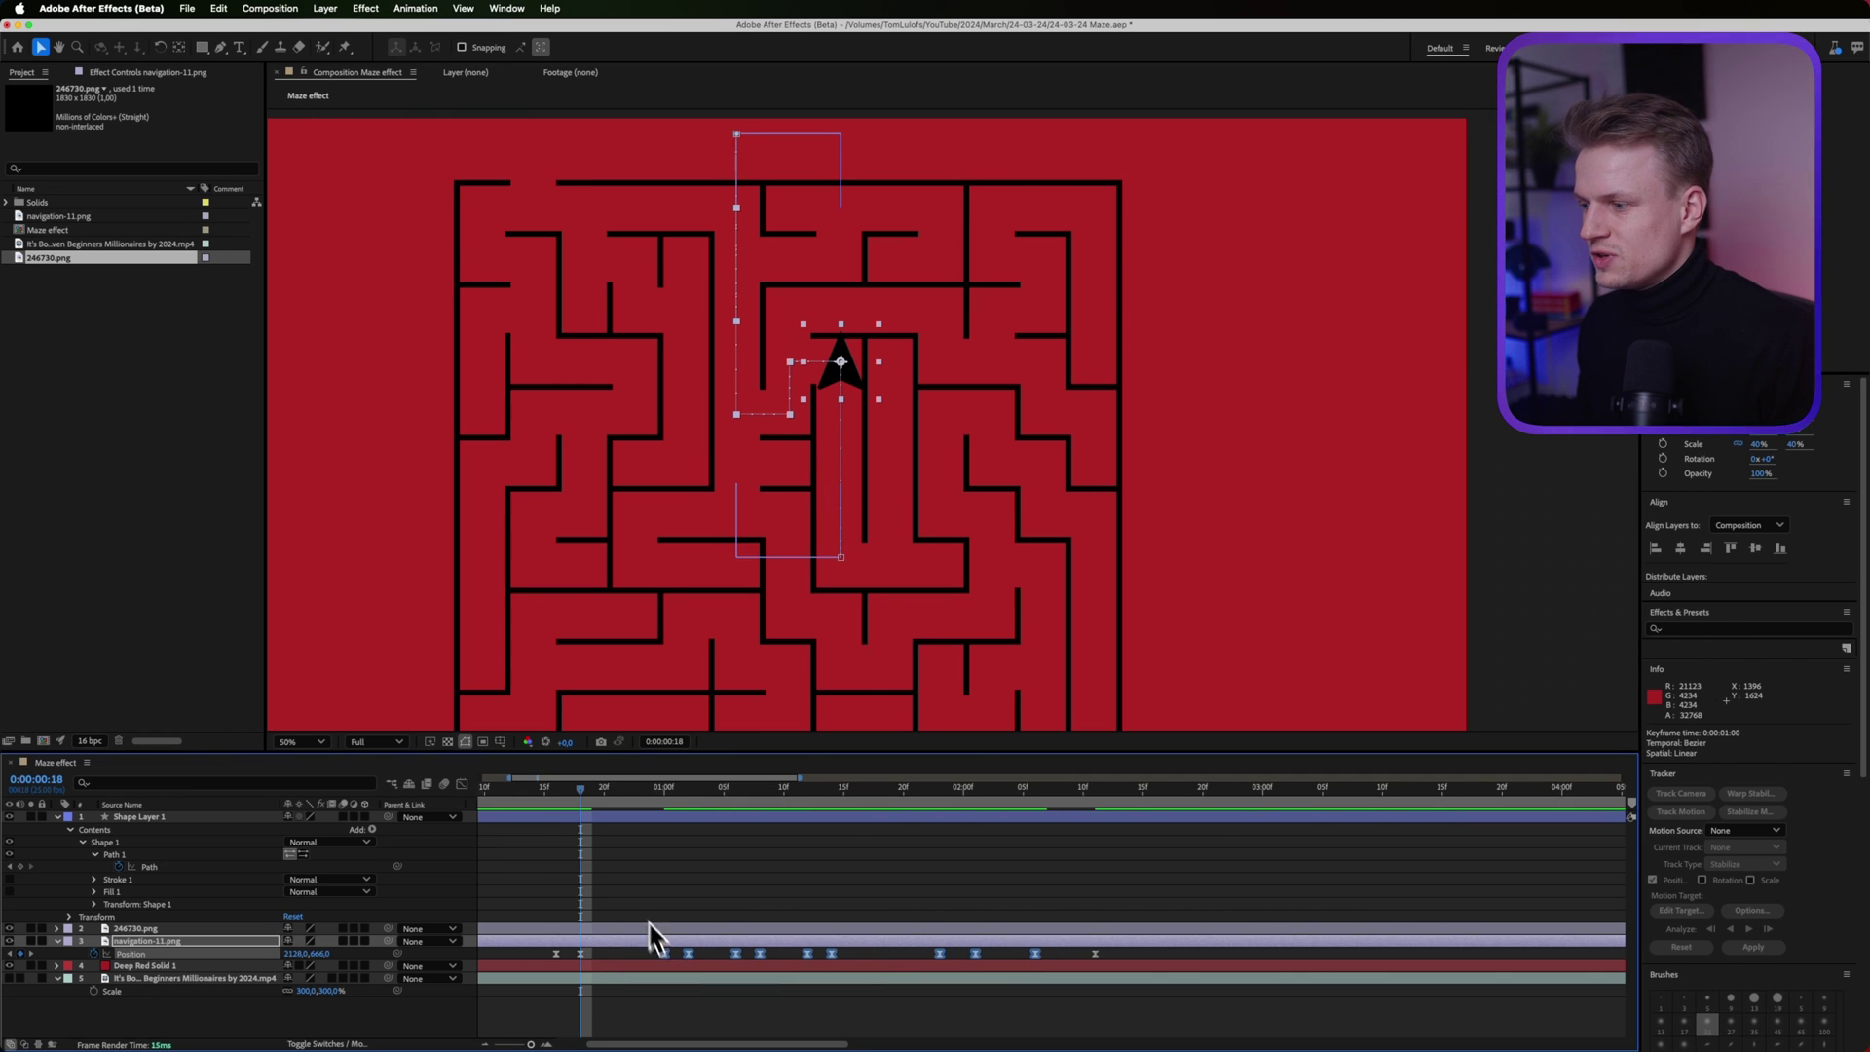
{"action": "key", "text": "F2"}
{"action": "left_click_drag", "start_coordinate": [578, 804], "coordinate": [674, 822]}
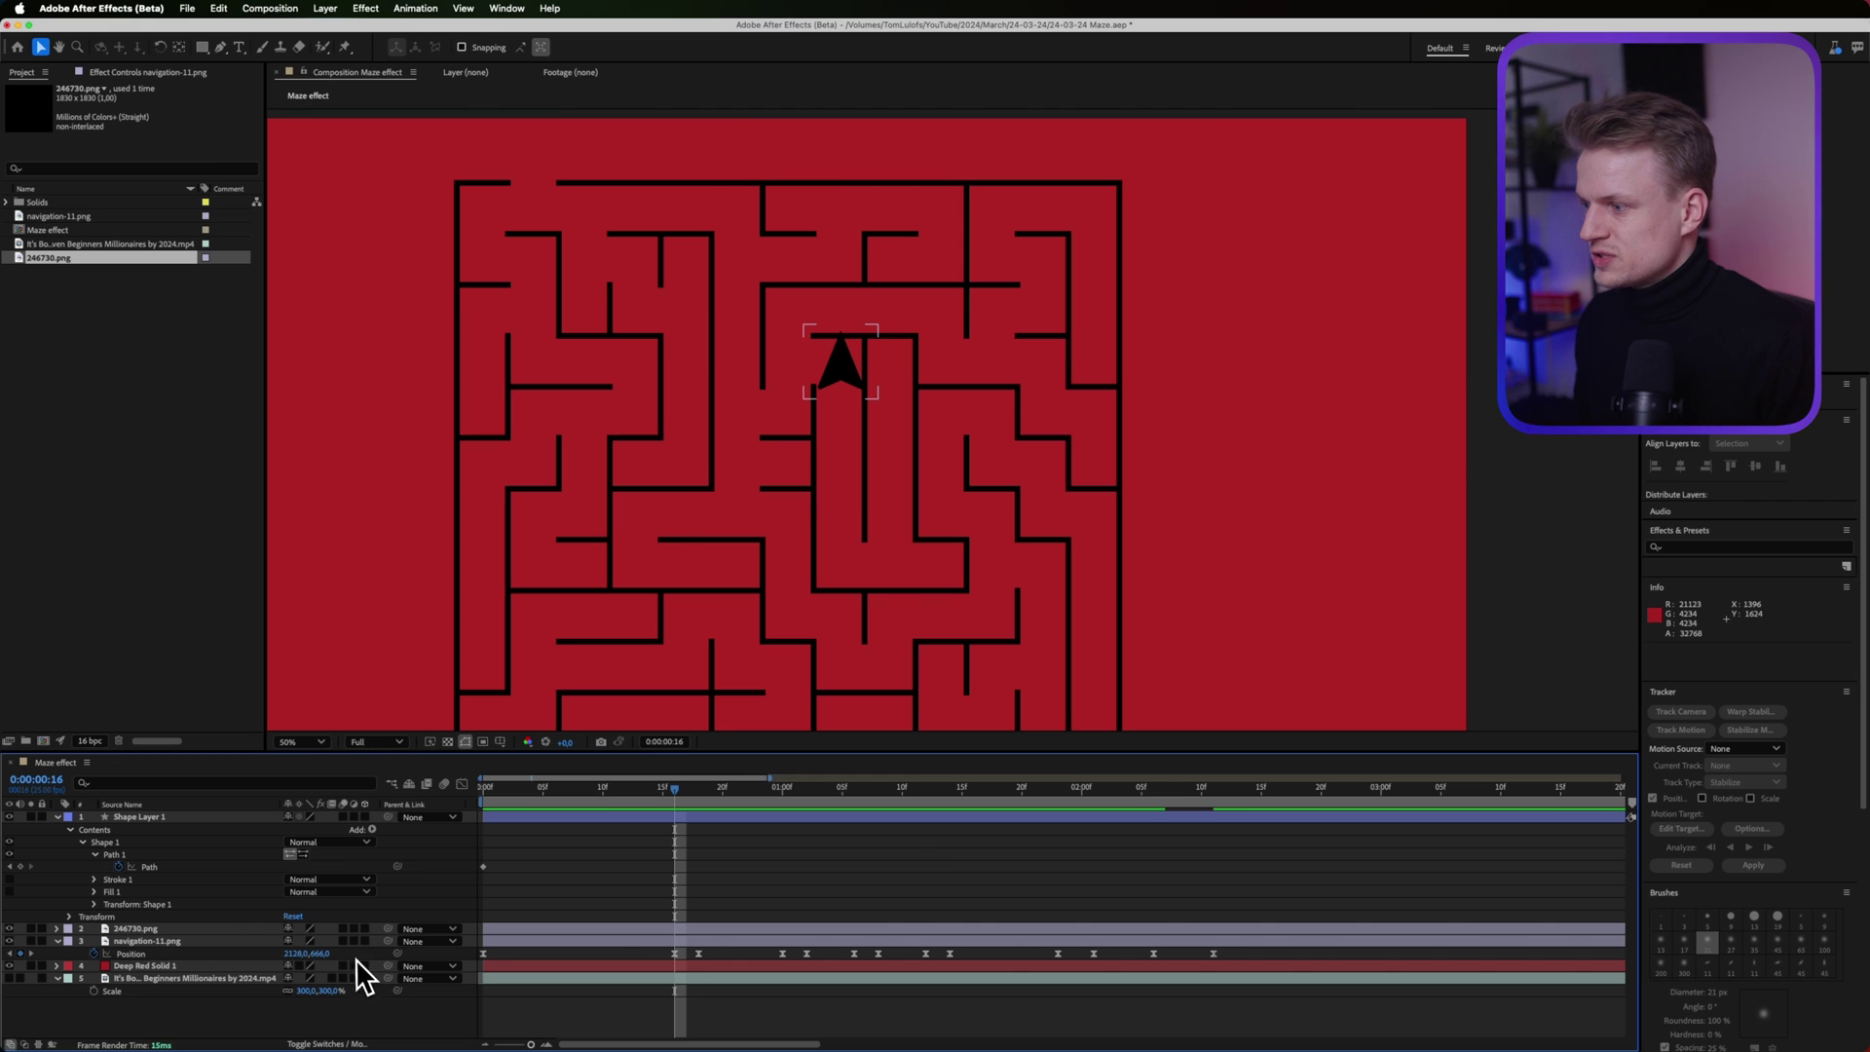
Enable motion blur for the navigation-11.png layer and for the composition
{"action": "left_click", "coordinate": [343, 941]}
{"action": "left_click", "coordinate": [444, 783]}
Keyframe the arrow's Rotation from 0° at 0:00:00:15 to -90° at 0:00:00:19 for the first turn
{"action": "left_click_drag", "start_coordinate": [529, 808], "coordinate": [665, 791]}
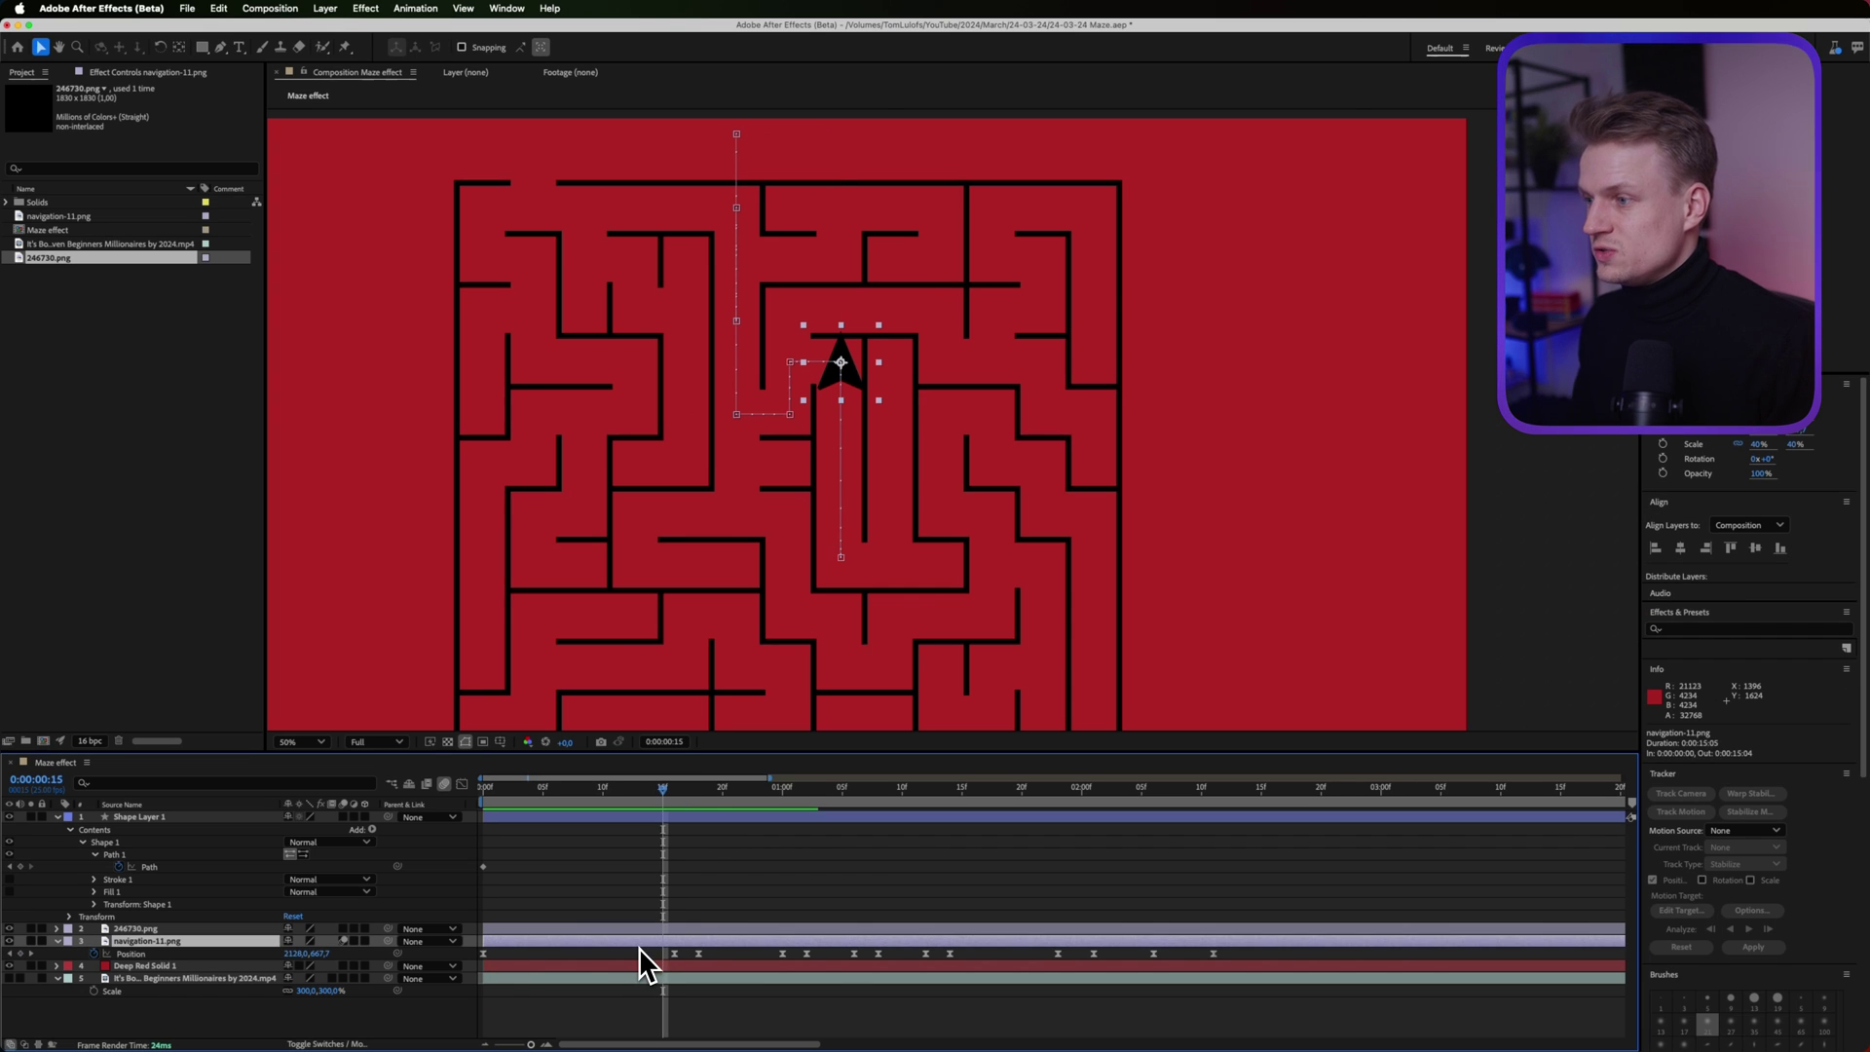
{"action": "key", "text": "r"}
{"action": "left_click", "coordinate": [94, 954]}
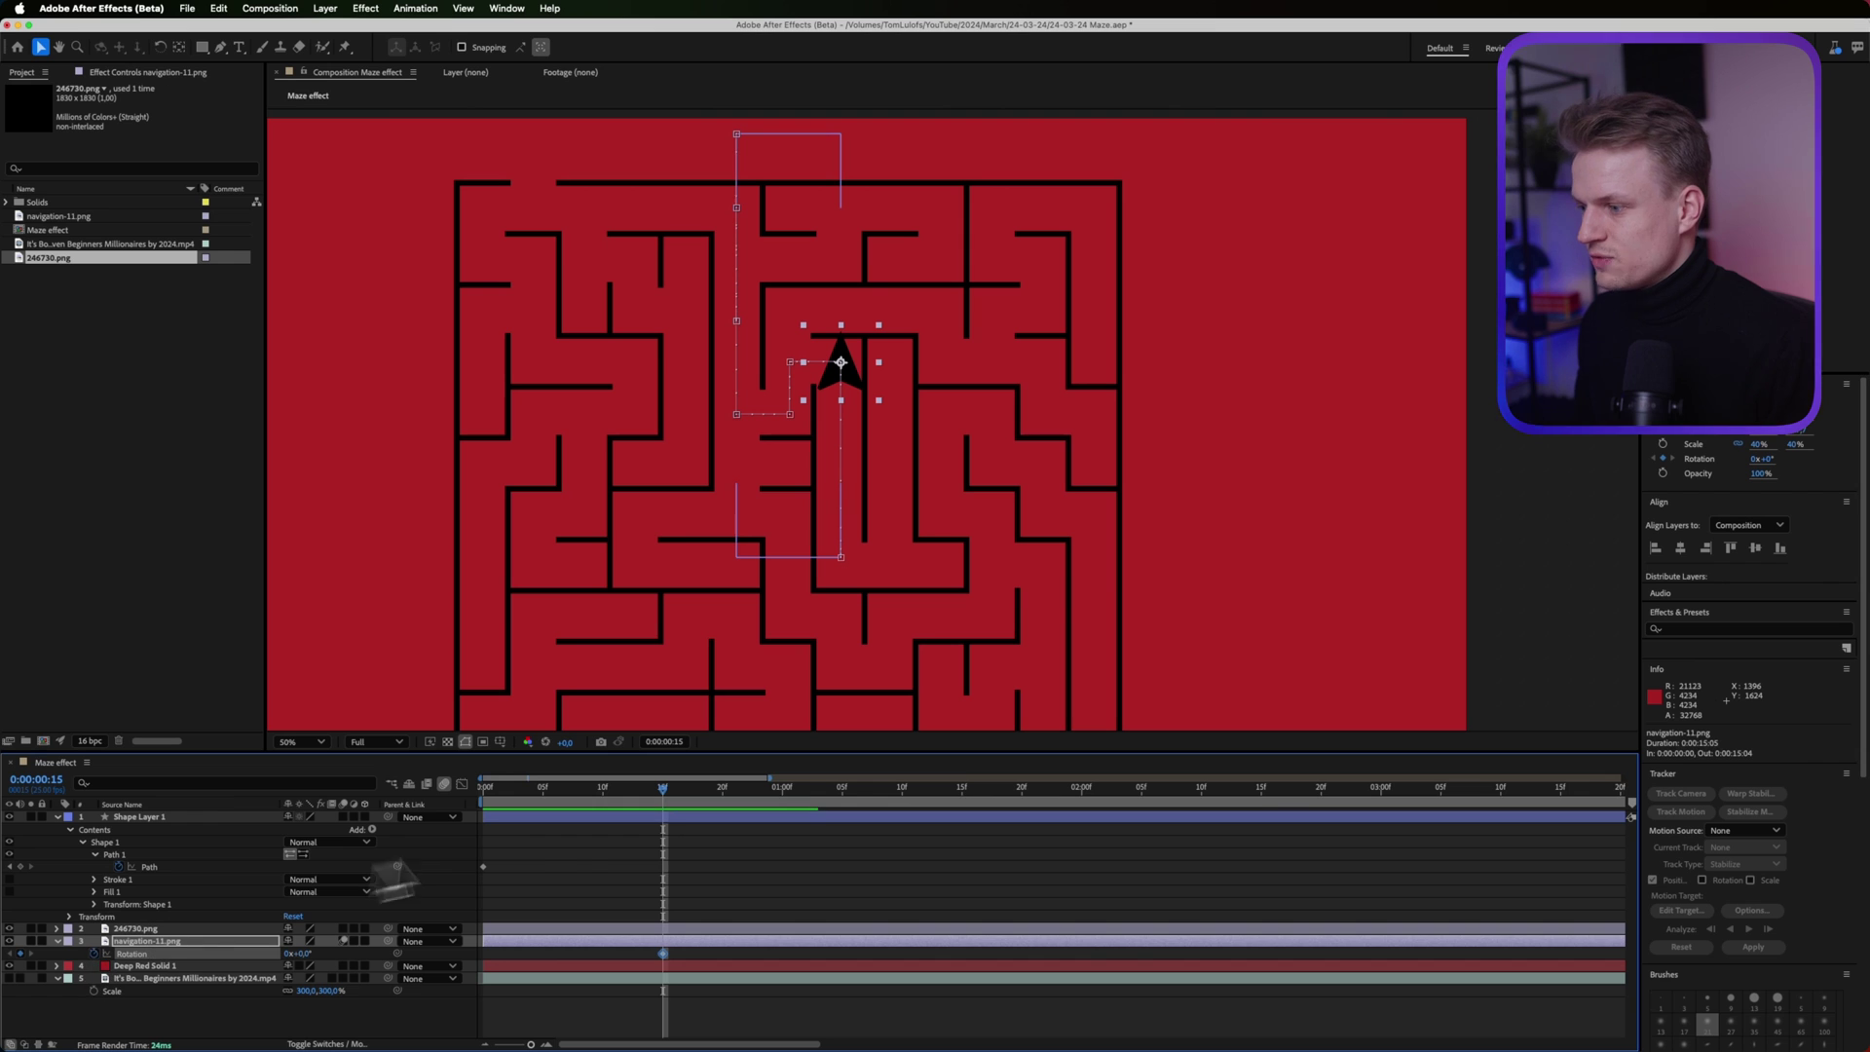
{"action": "key", "text": "shift+p"}
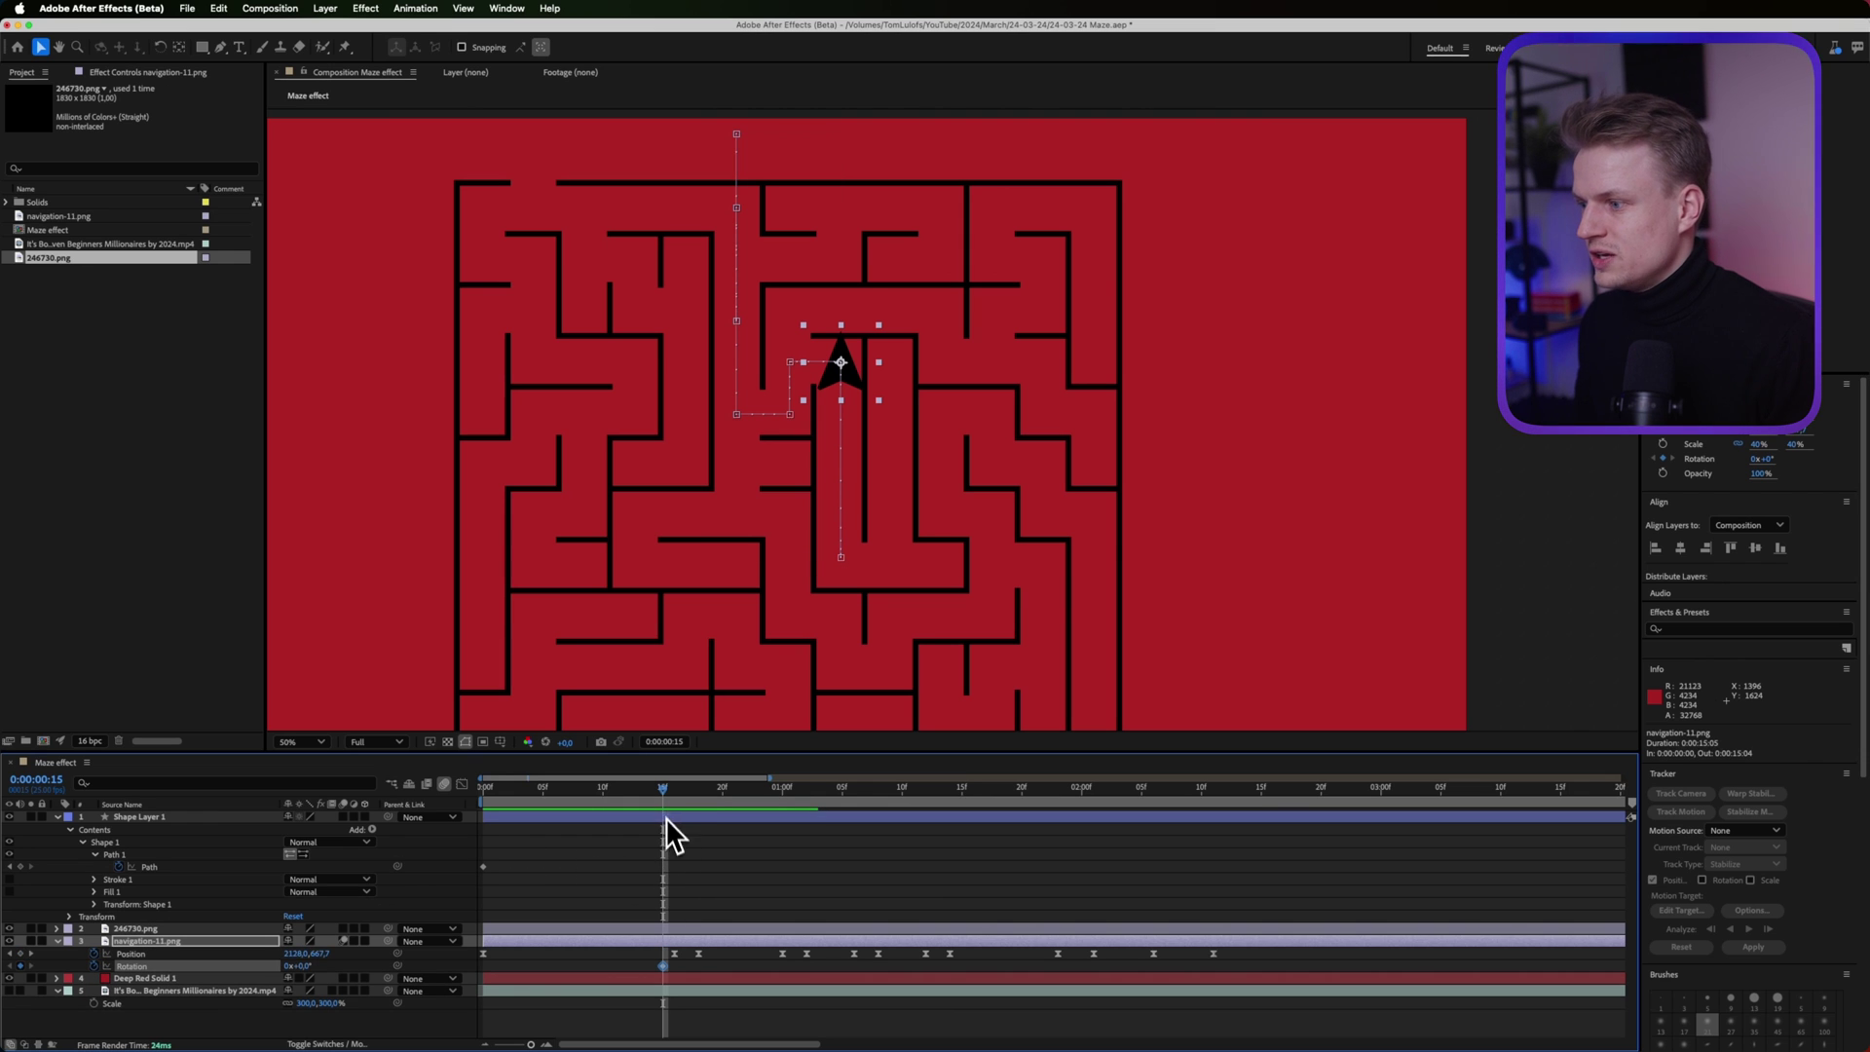
{"action": "left_click_drag", "start_coordinate": [664, 799], "coordinate": [717, 802]}
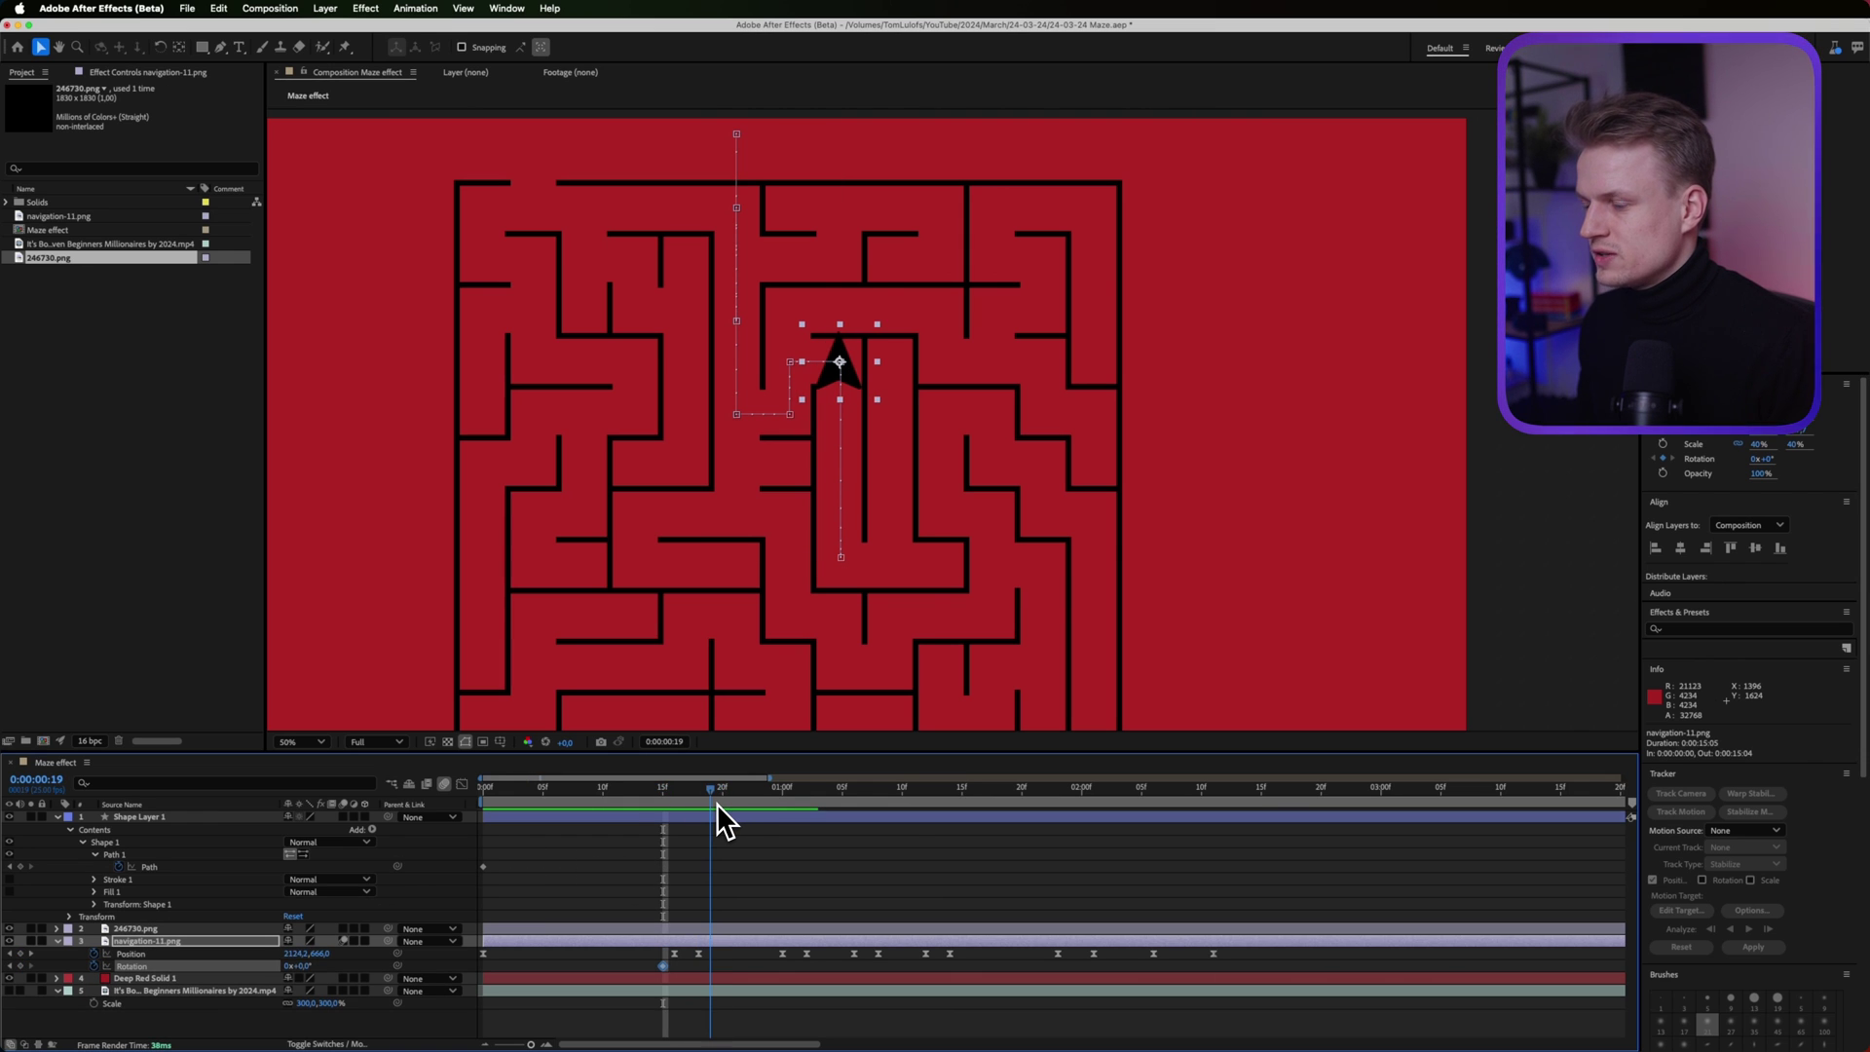
{"action": "left_click_drag", "start_coordinate": [292, 966], "coordinate": [259, 978]}
{"action": "type", "text": "-9"}
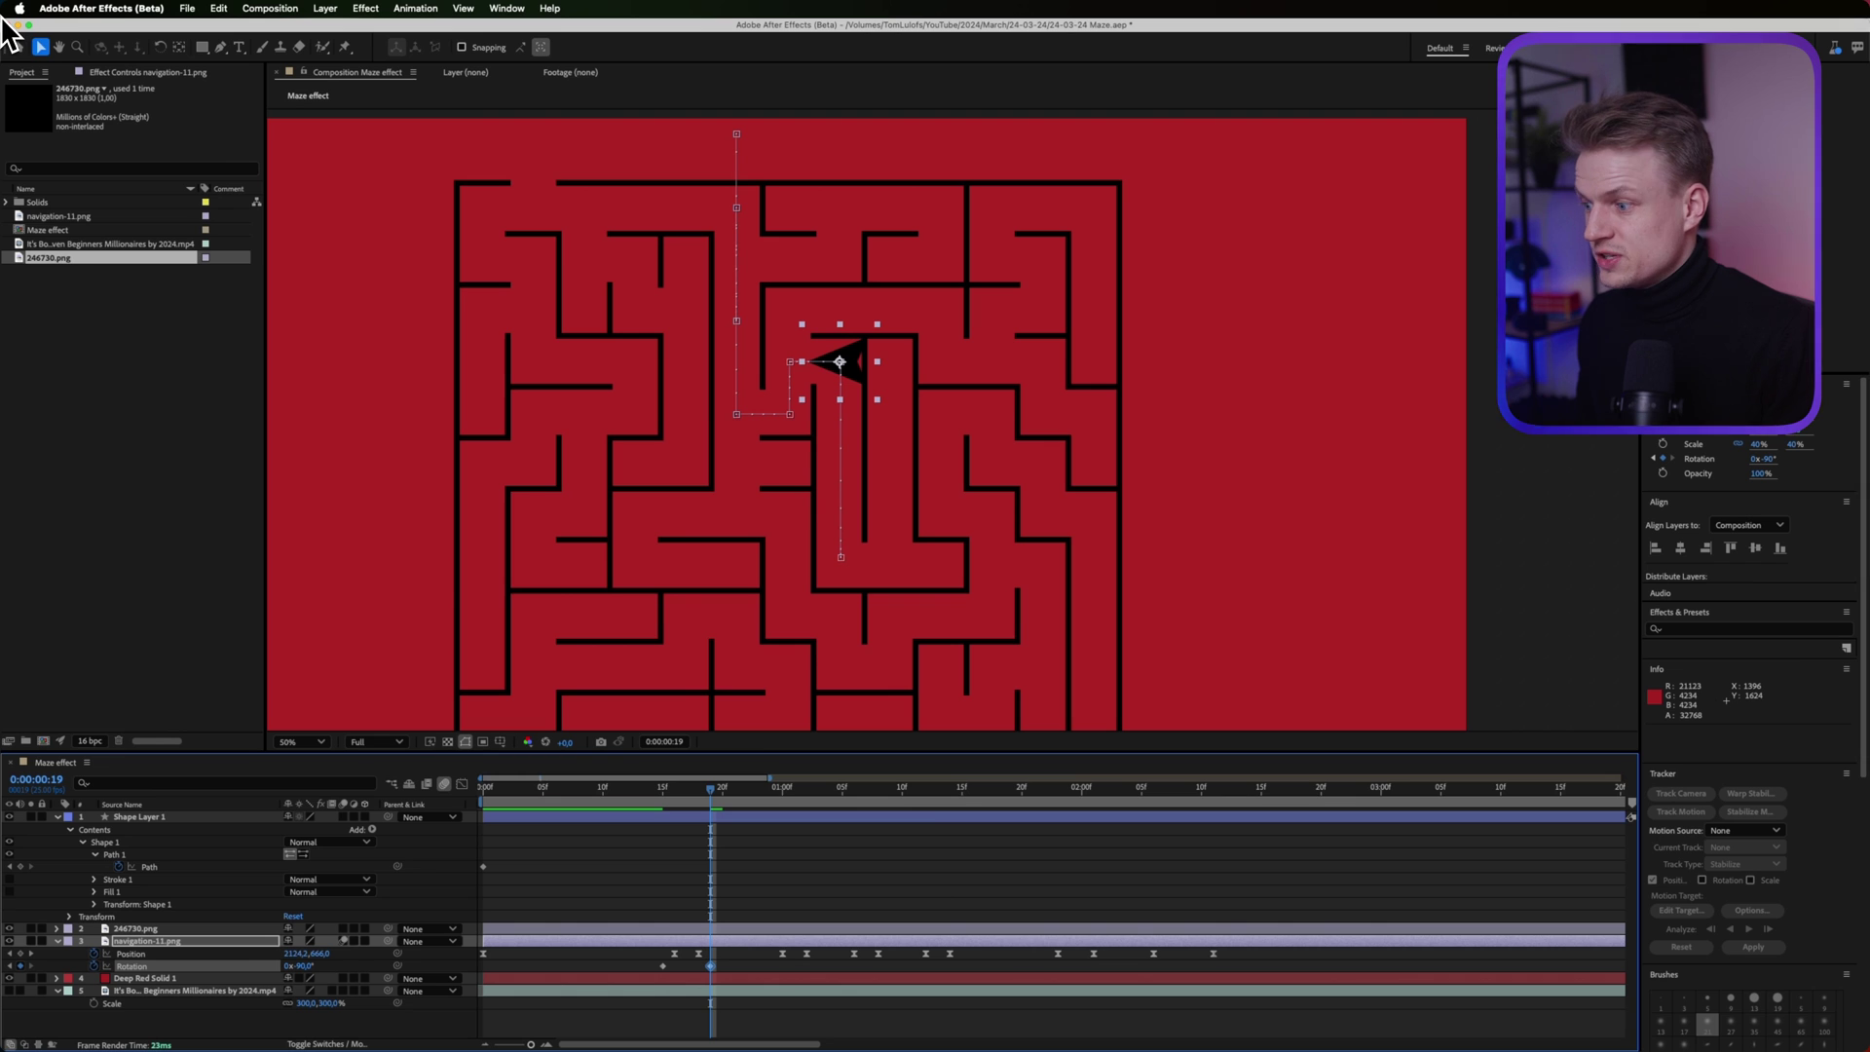
Apply Easy Ease to both Rotation keyframes and scrub through the turn to check it
{"action": "left_click_drag", "start_coordinate": [642, 962], "coordinate": [796, 968]}
{"action": "right_click", "coordinate": [710, 967]}
{"action": "mouse_move", "coordinate": [769, 1031]}
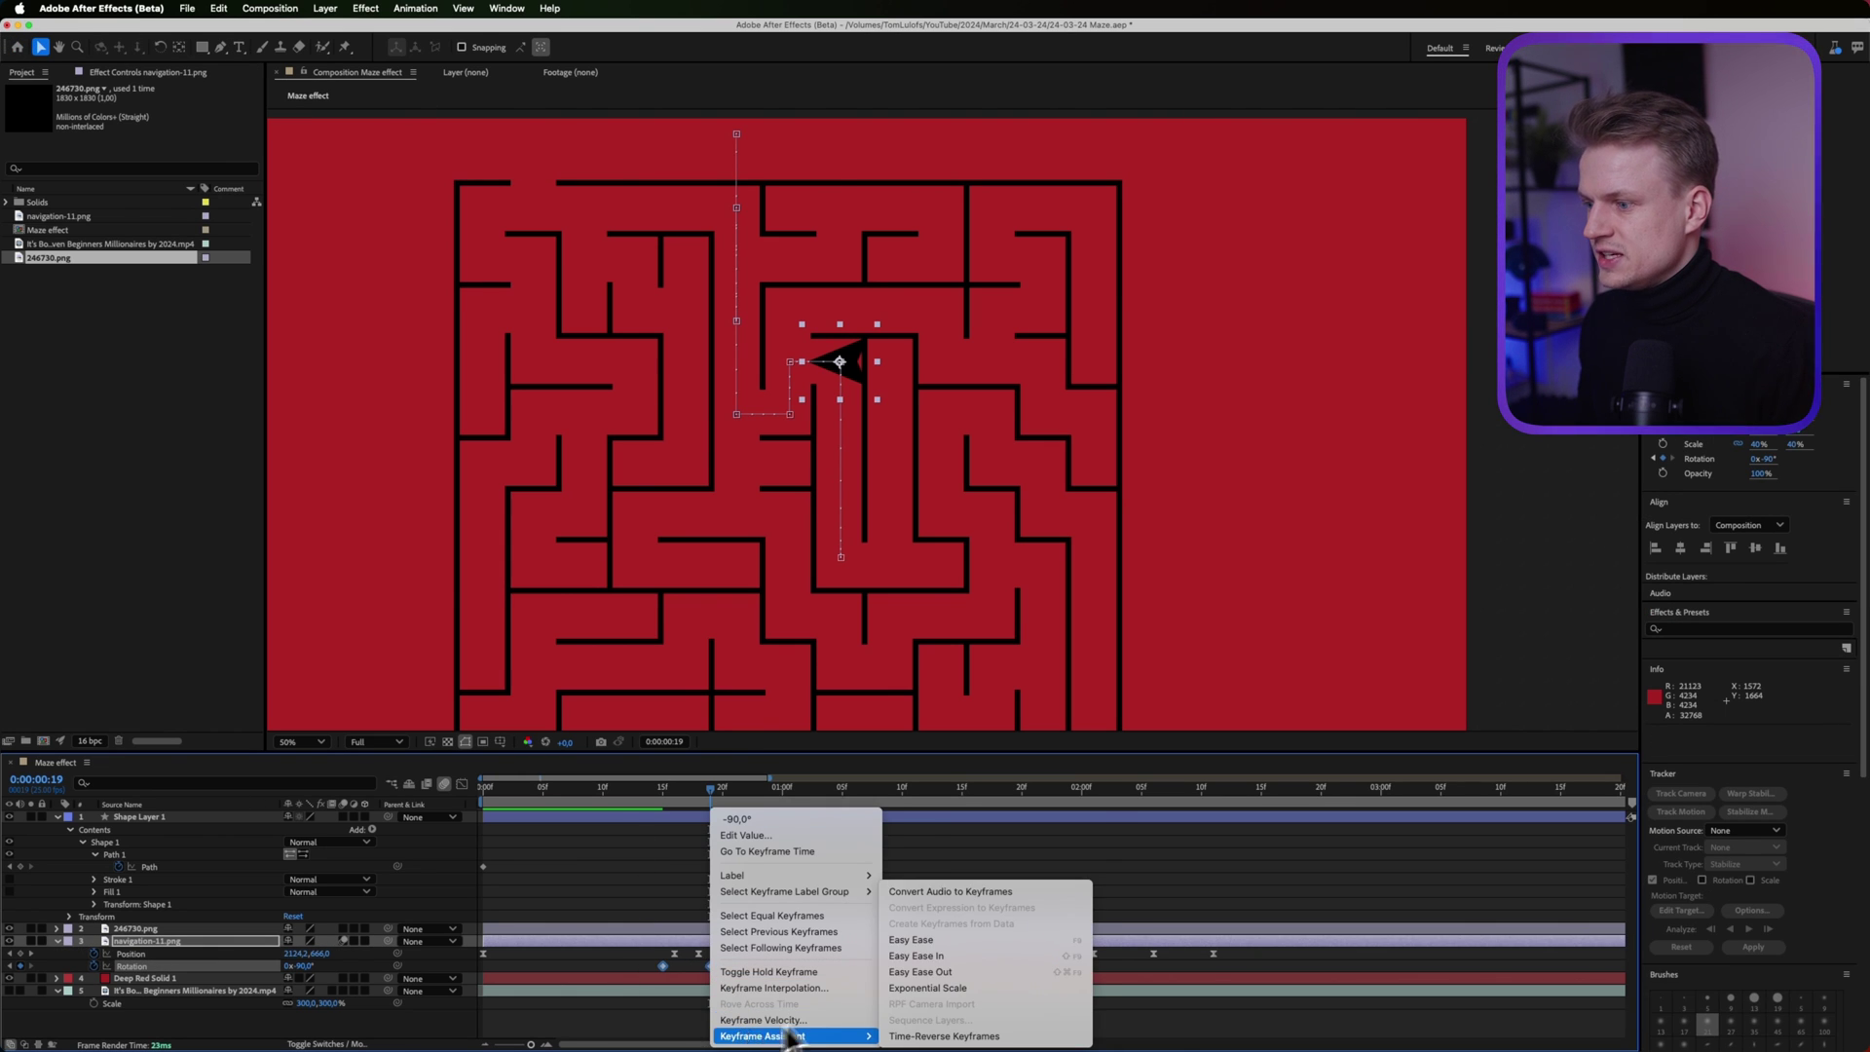
{"action": "left_click", "coordinate": [973, 939]}
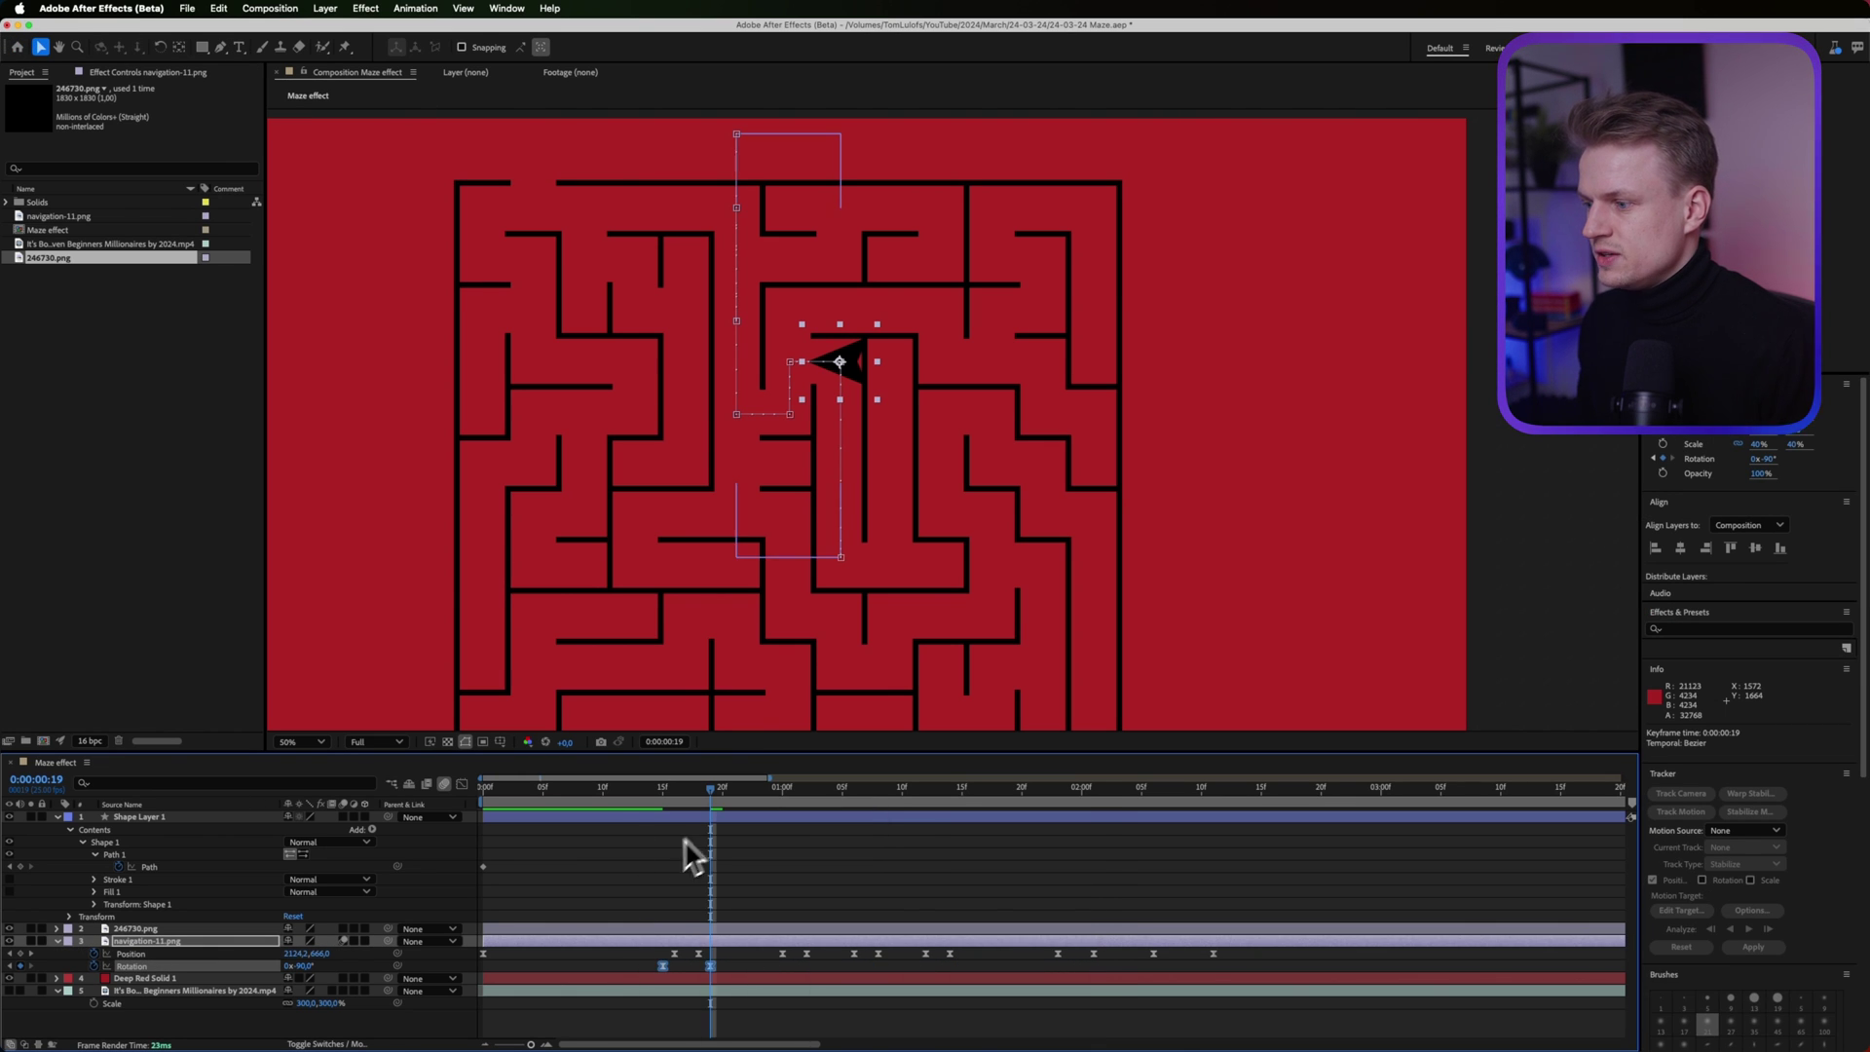
{"action": "left_click", "coordinate": [665, 919]}
{"action": "left_click_drag", "start_coordinate": [664, 791], "coordinate": [618, 802]}
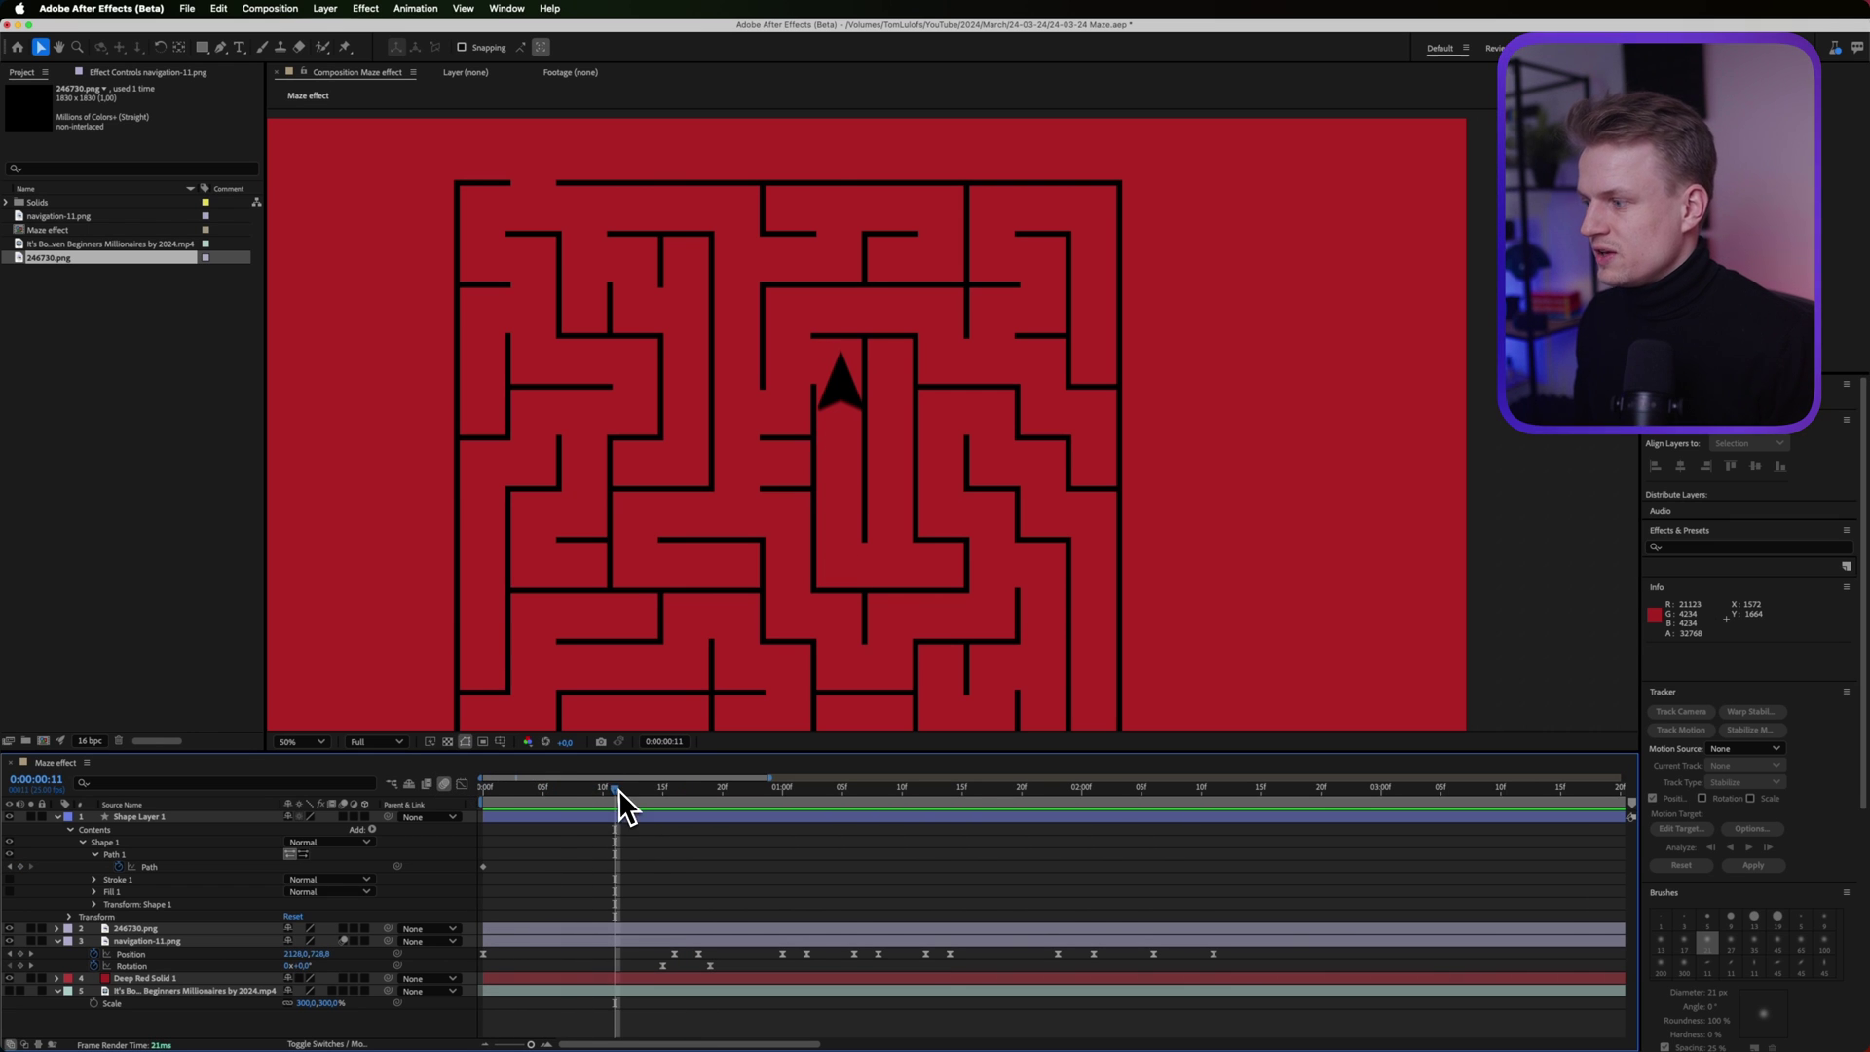
Apply the Tint effect to the navigation-11.png layer and swap its colors to make the arrow white
{"action": "left_click", "coordinate": [148, 945]}
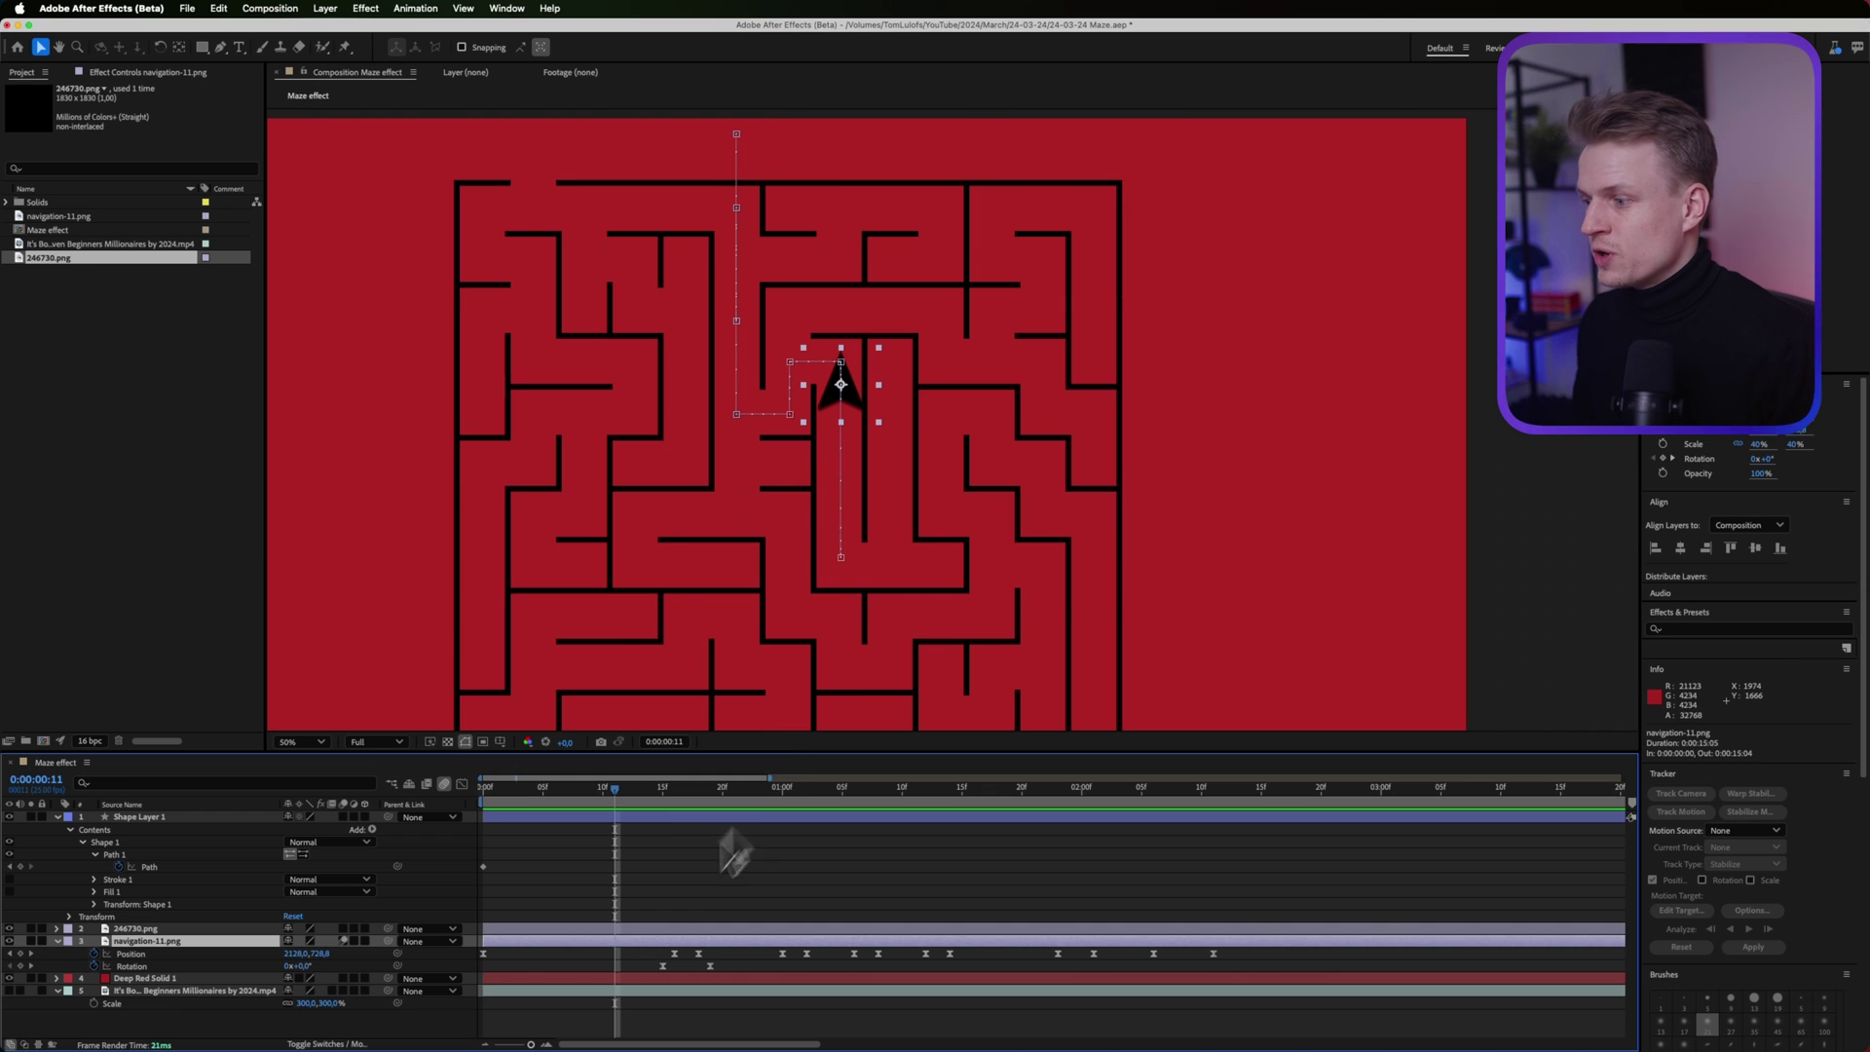
{"action": "scroll", "coordinate": [847, 420], "scroll_direction": "up", "scroll_amount": 2}
{"action": "left_click_drag", "start_coordinate": [847, 421], "coordinate": [1222, 527]}
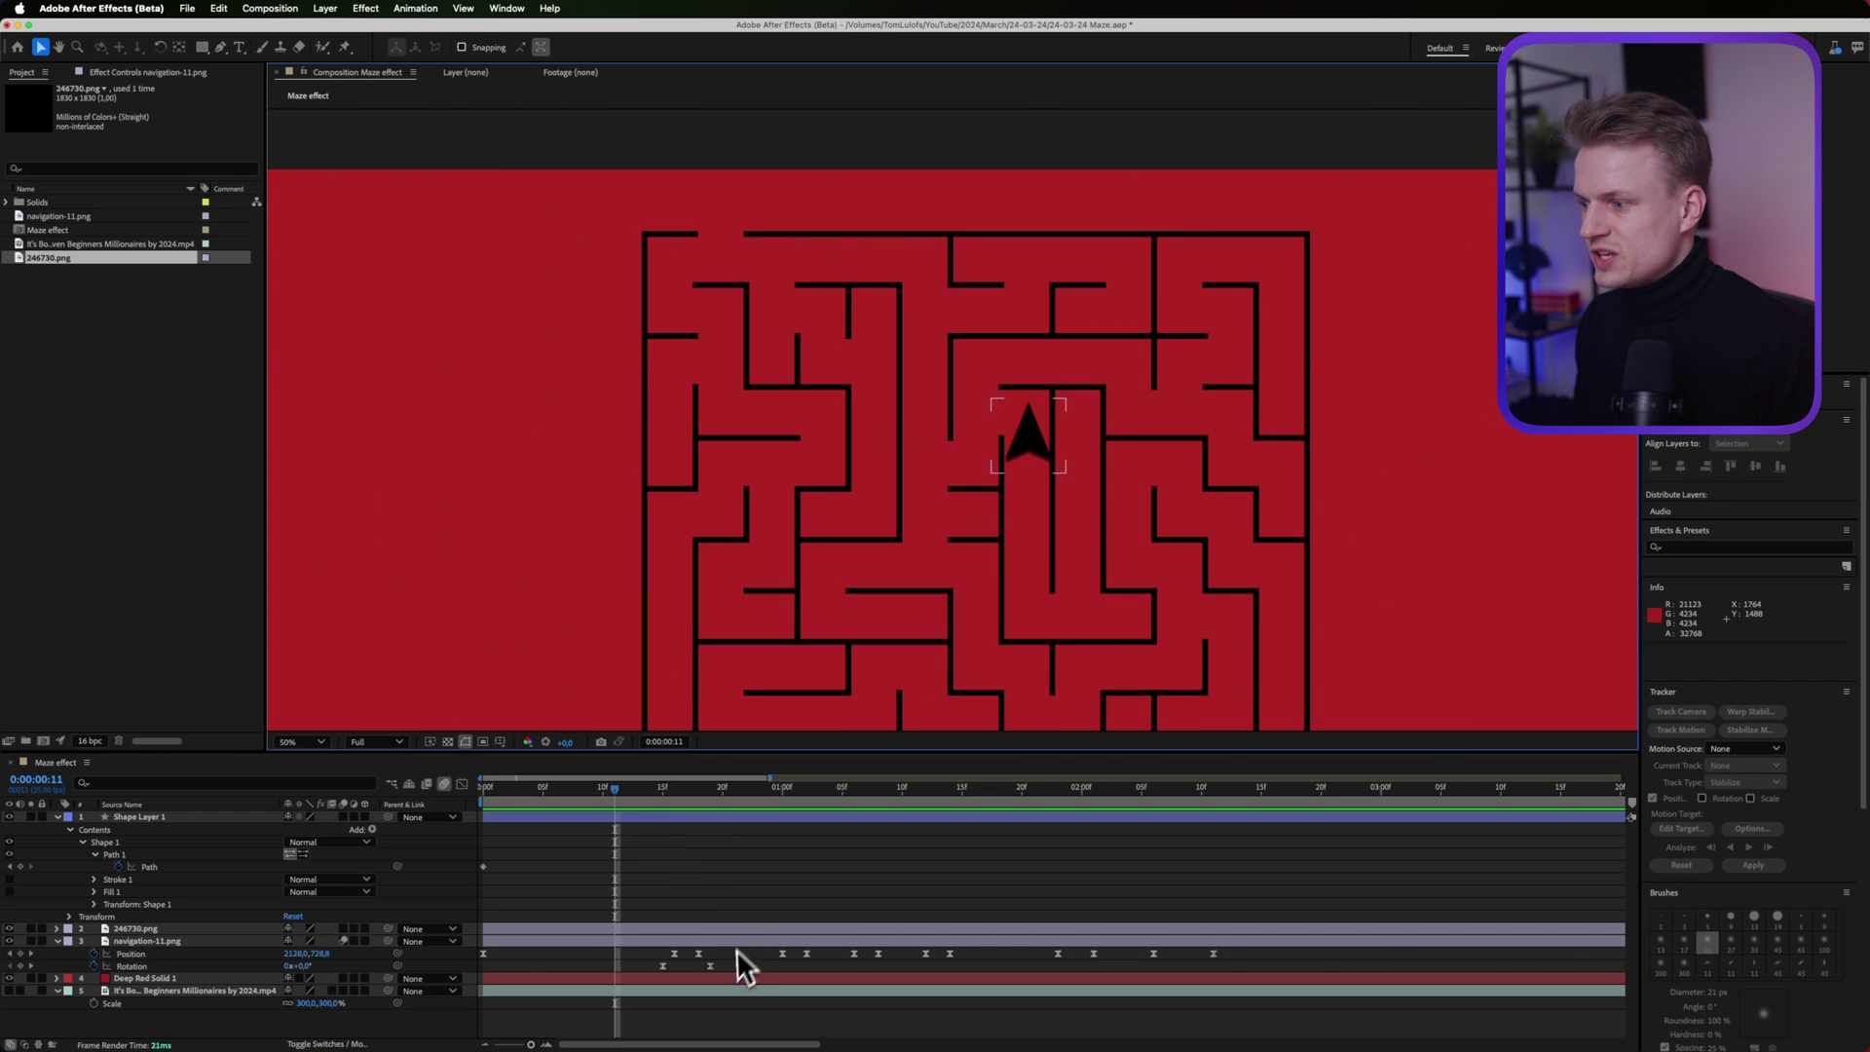
{"action": "left_click", "coordinate": [762, 940]}
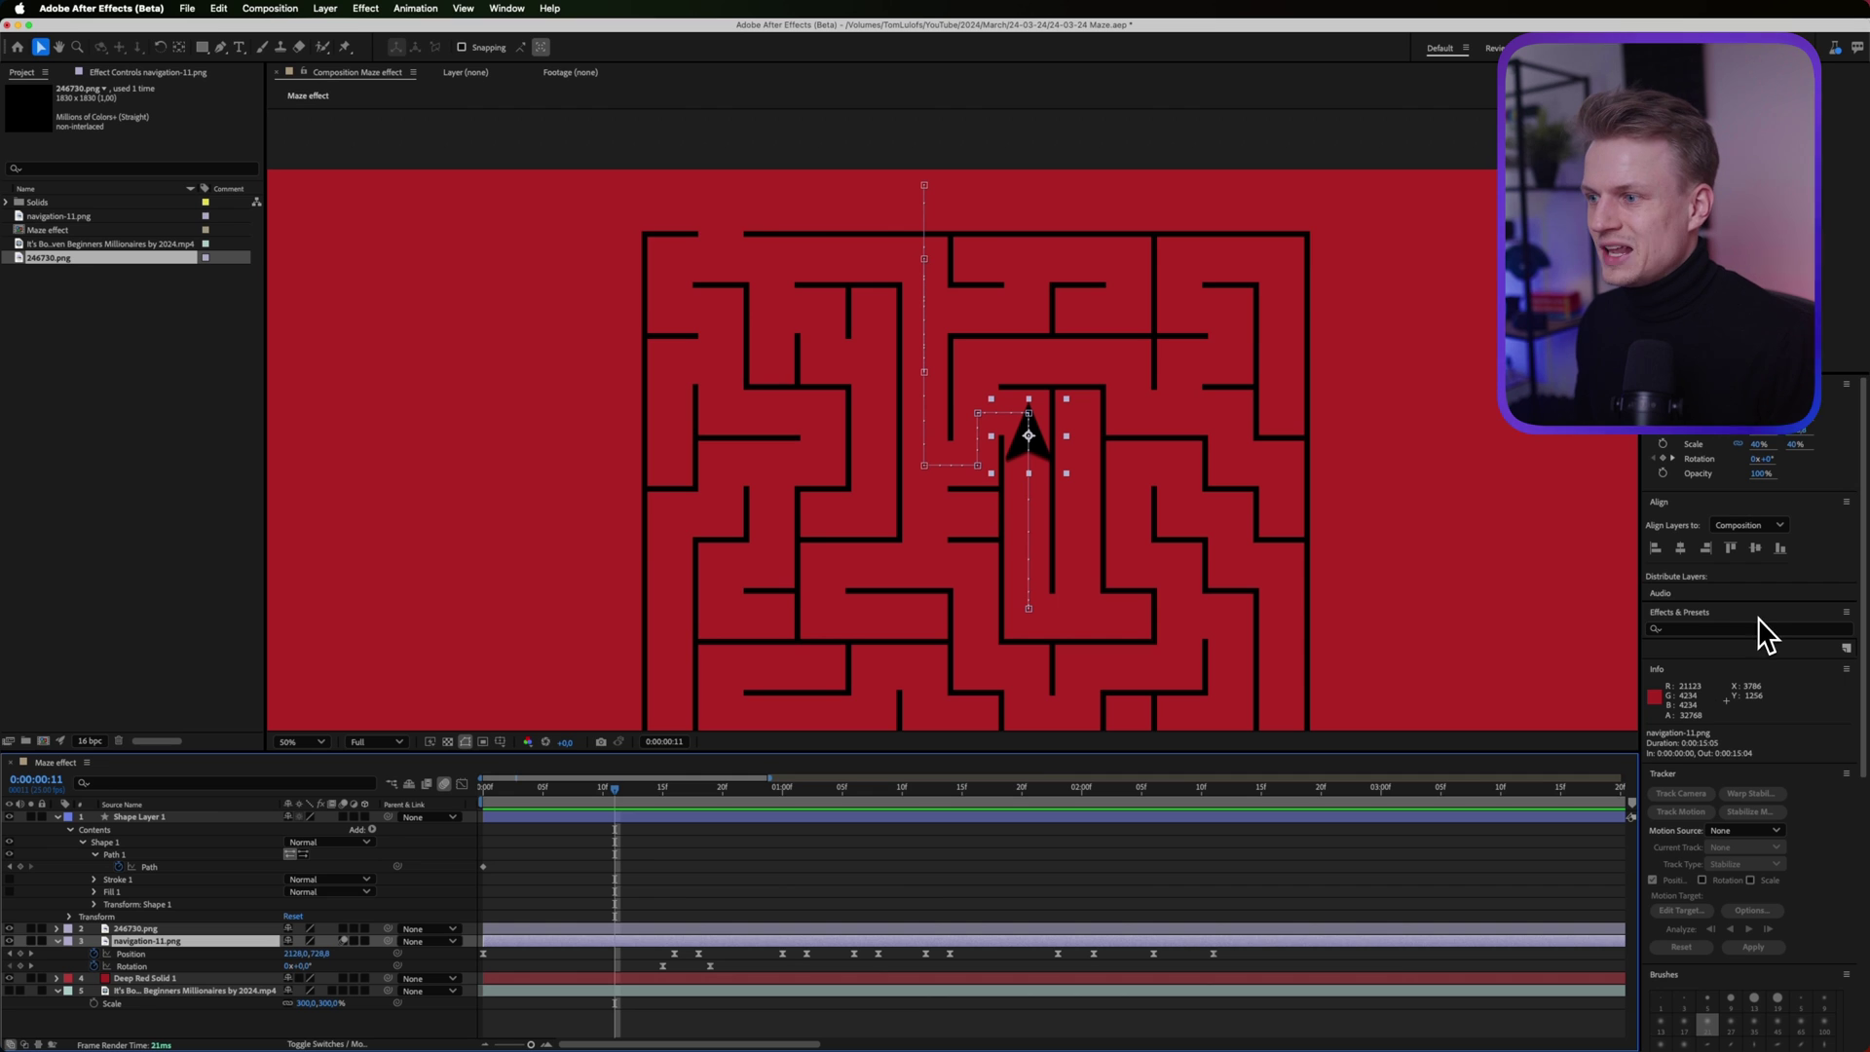
{"action": "left_click_drag", "start_coordinate": [1121, 218], "coordinate": [958, 245]}
{"action": "key", "text": "super+5"}
{"action": "type", "text": "tint"}
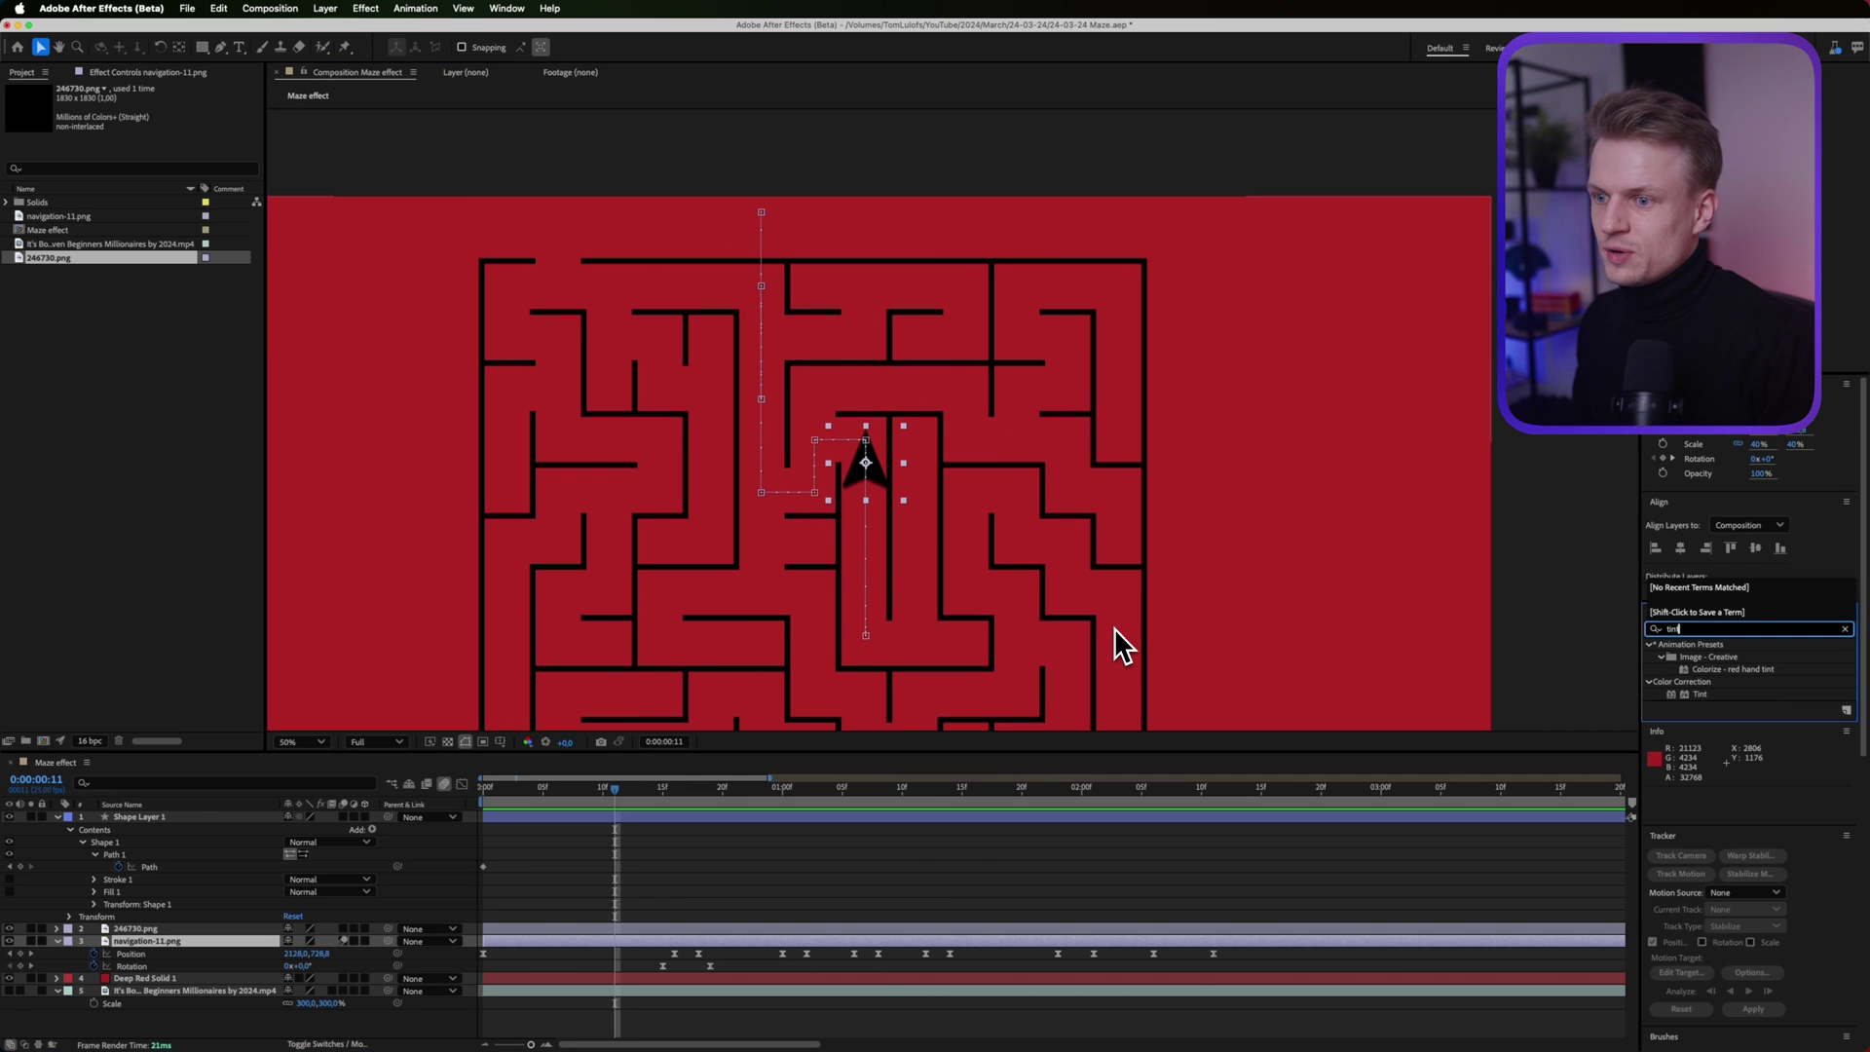
{"action": "left_click_drag", "start_coordinate": [1700, 693], "coordinate": [897, 955]}
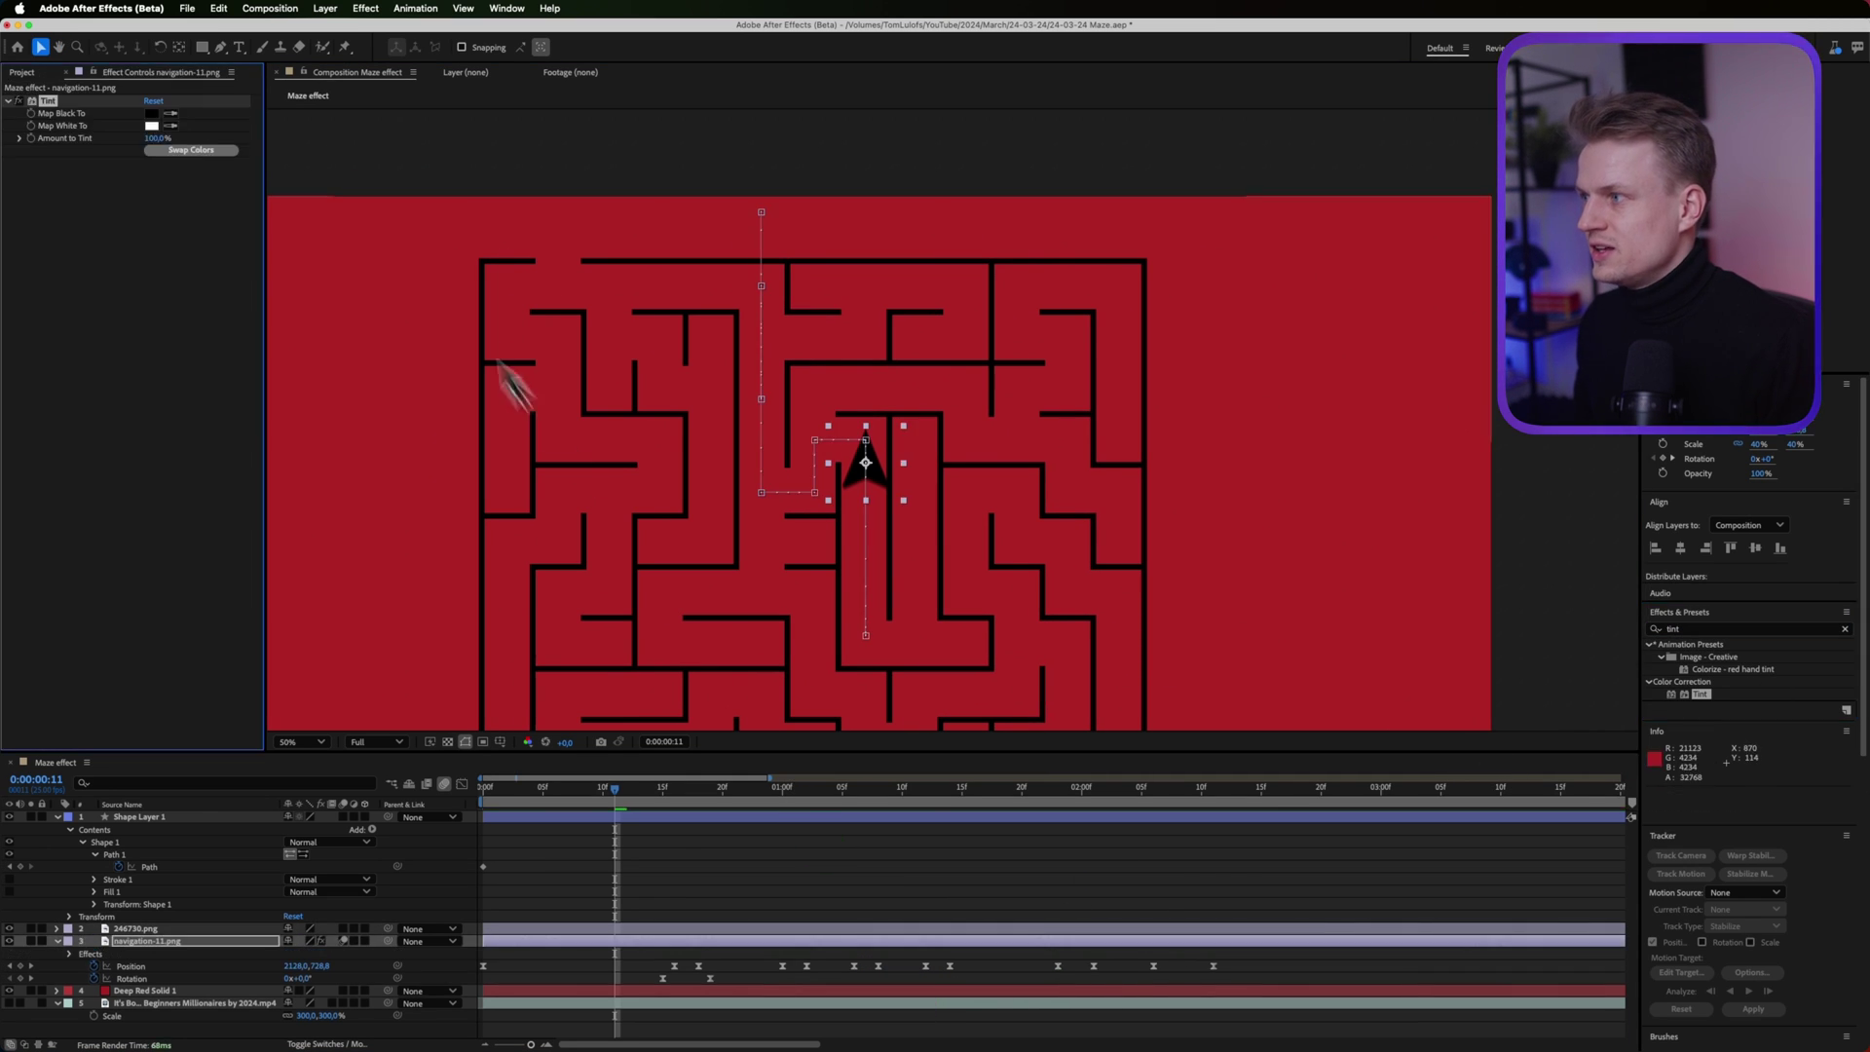
{"action": "left_click", "coordinate": [192, 153]}
Add a Glow effect to the arrow with a Glow Threshold of 0% and a Glow Radius of 386
{"action": "key", "text": "super+5"}
{"action": "type", "text": "glow"}
{"action": "left_click_drag", "start_coordinate": [153, 201], "coordinate": [285, 197]}
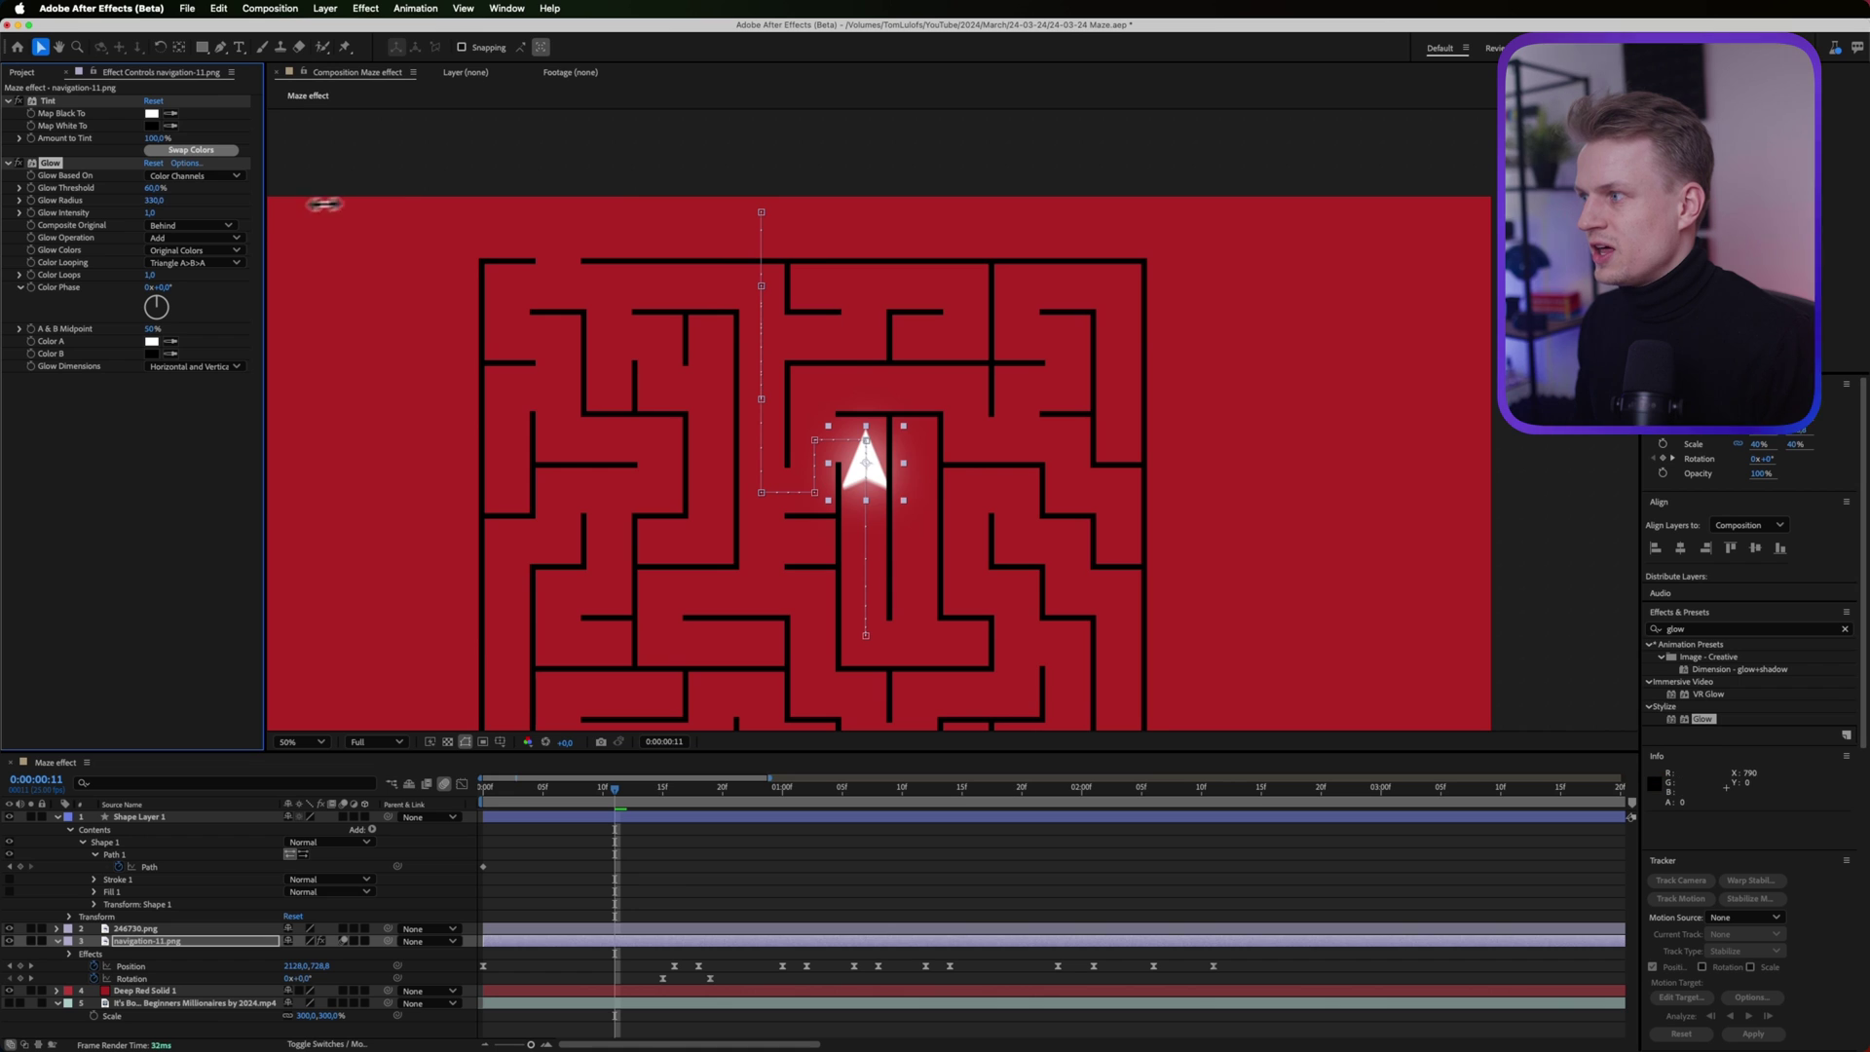
{"action": "scroll", "coordinate": [742, 423], "scroll_direction": "up", "scroll_amount": 1}
{"action": "left_click_drag", "start_coordinate": [736, 428], "coordinate": [944, 327]}
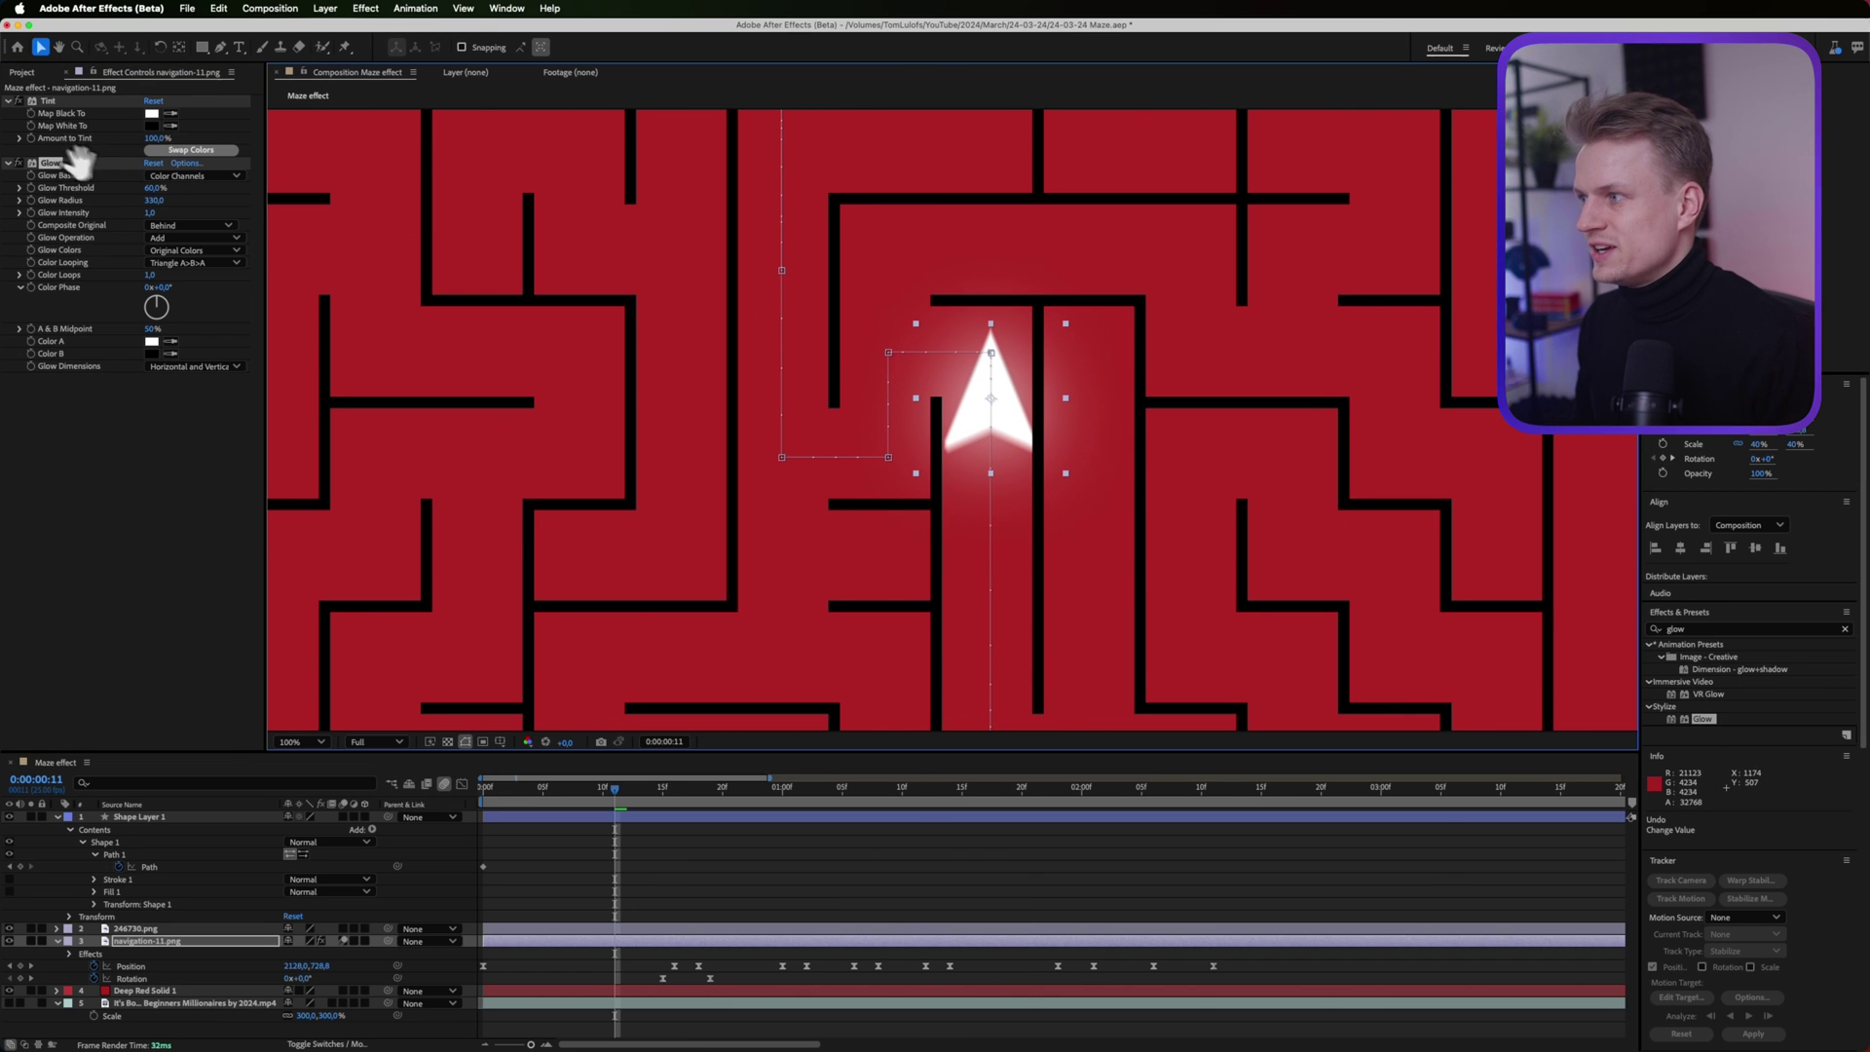
Add the Noise effect to the arrow layer and set the Amount of Noise to 24%
{"action": "key", "text": "super+5"}
{"action": "type", "text": "nois"}
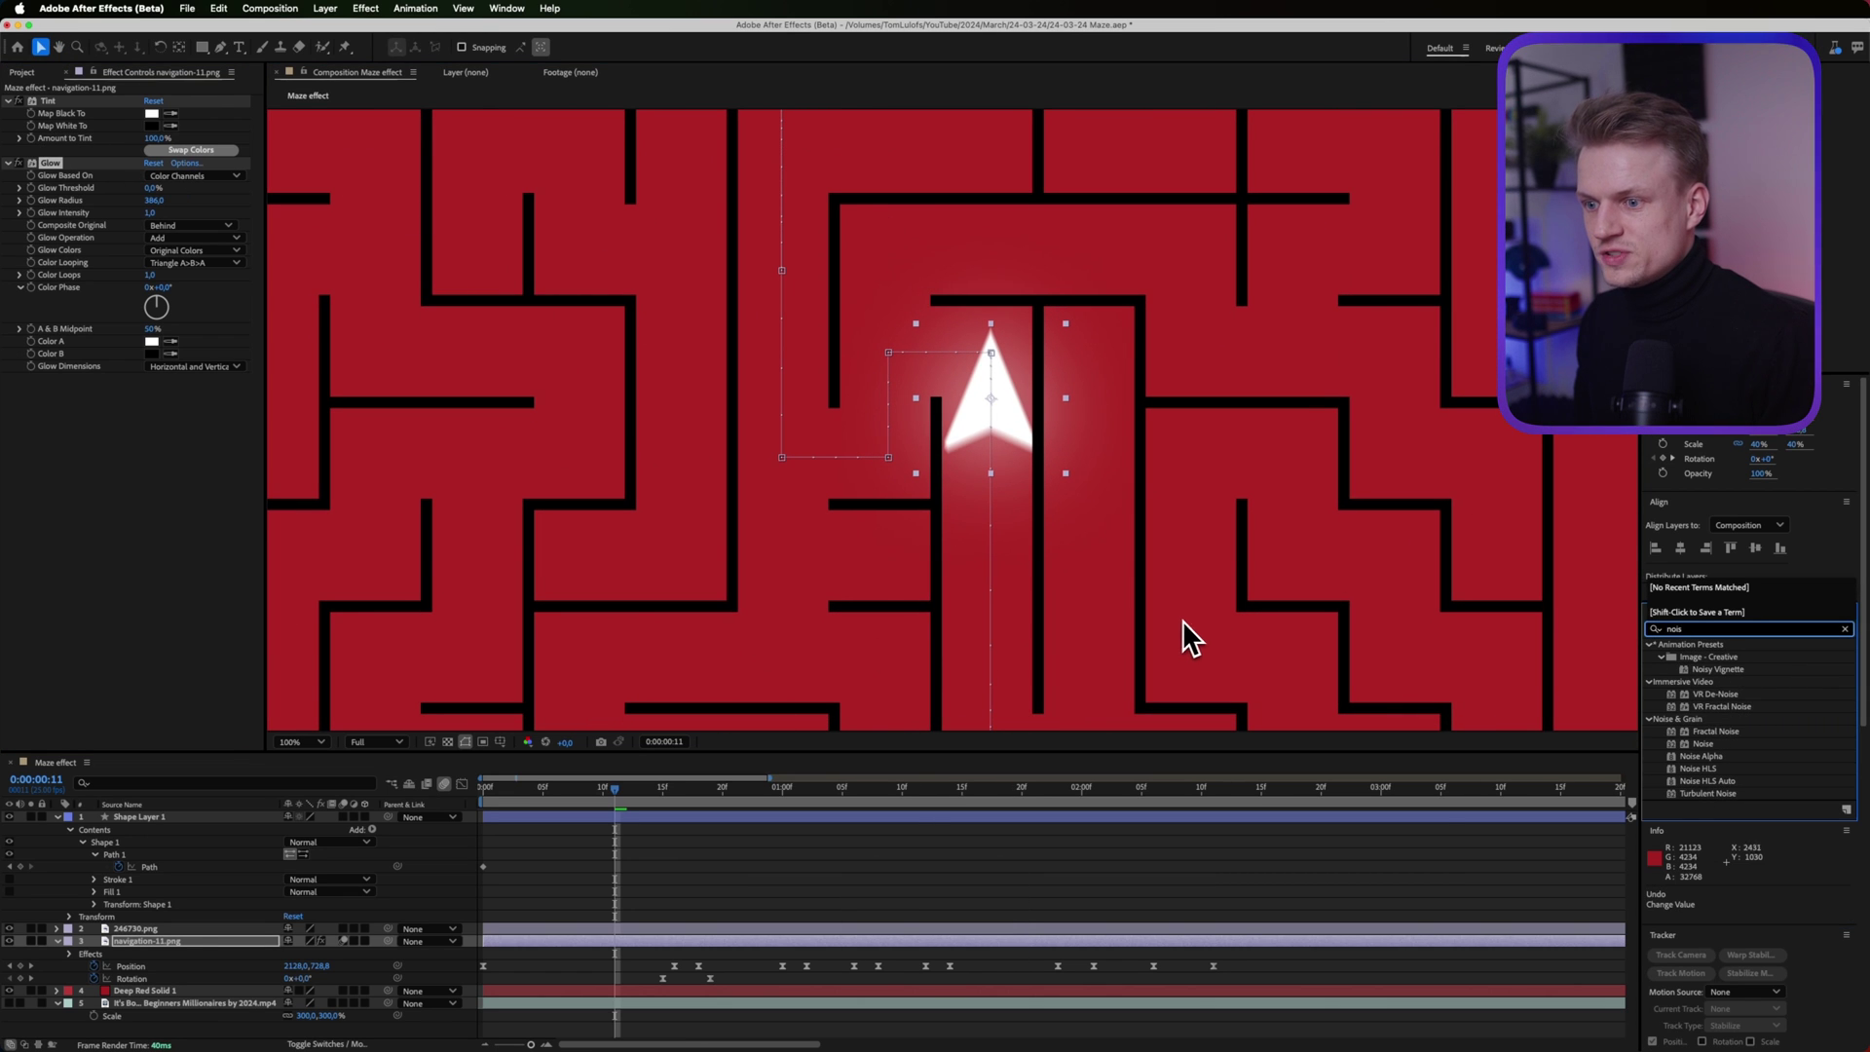
{"action": "key", "text": "Return"}
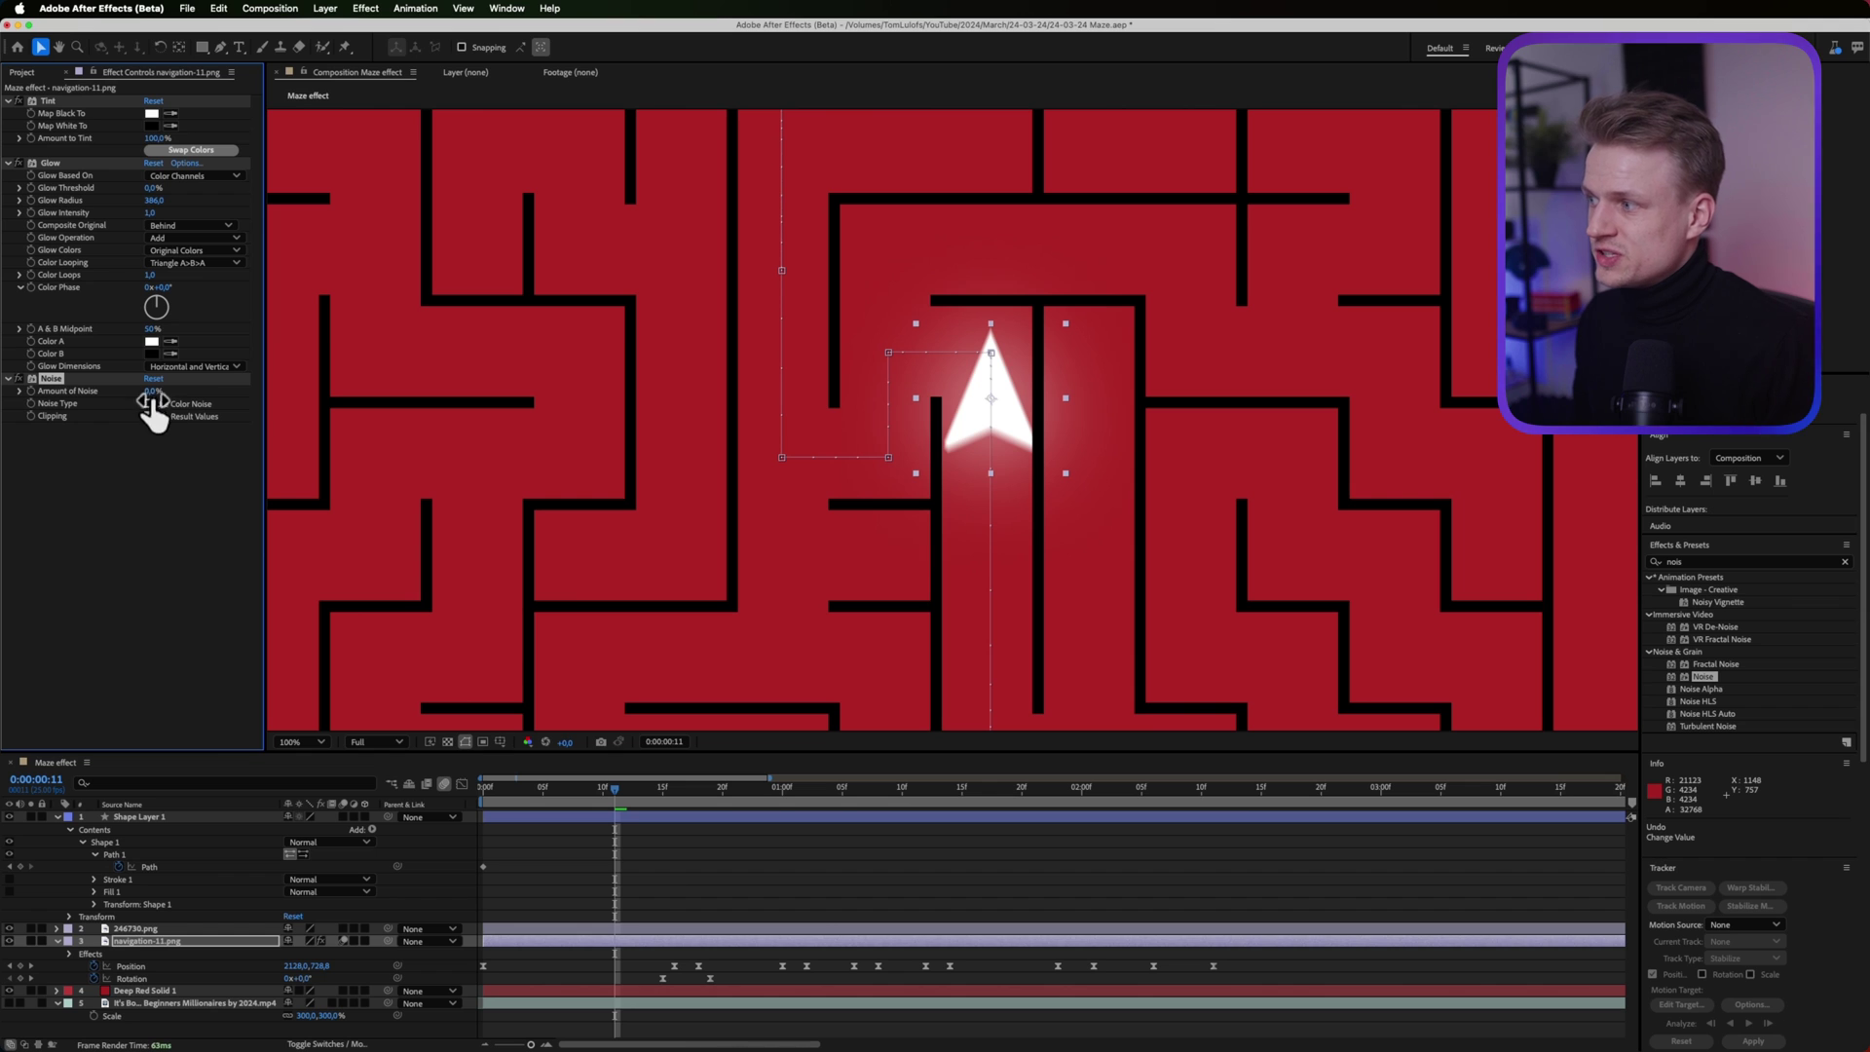
{"action": "left_click_drag", "start_coordinate": [190, 387], "coordinate": [215, 385]}
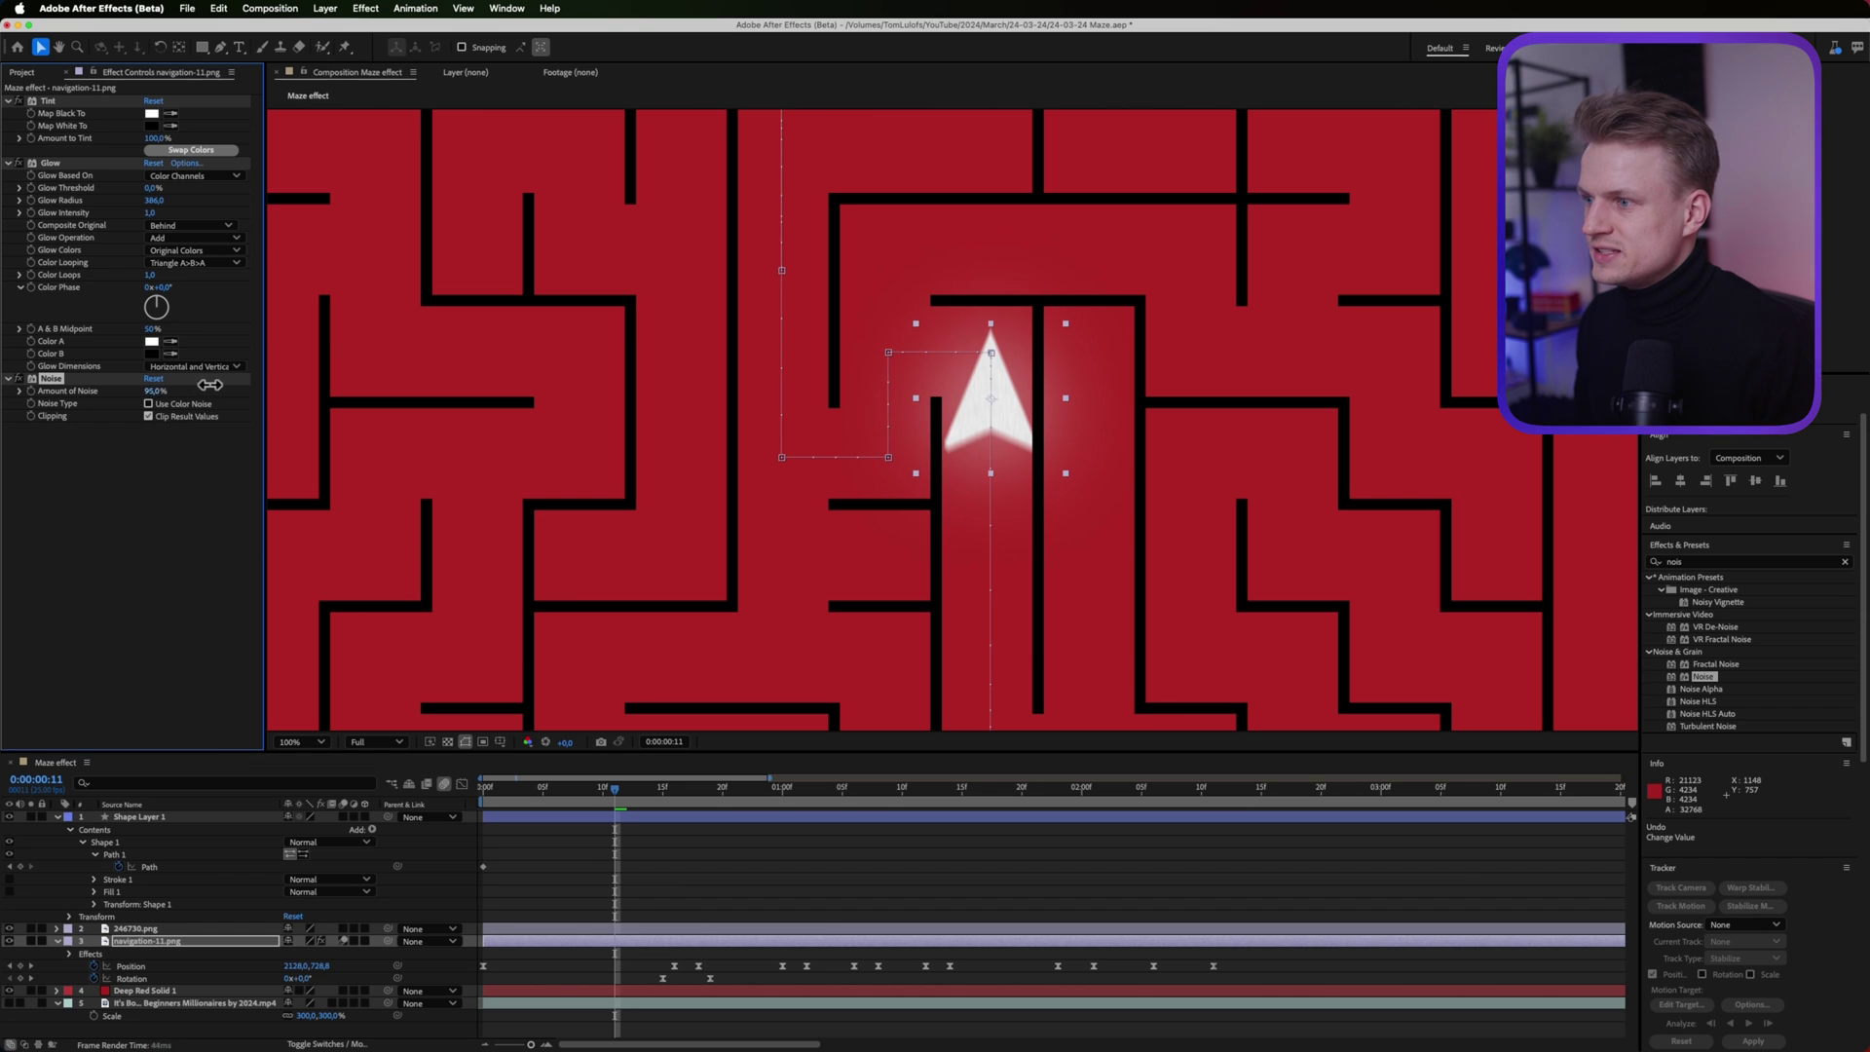
{"action": "left_click_drag", "start_coordinate": [400, 394], "coordinate": [330, 402]}
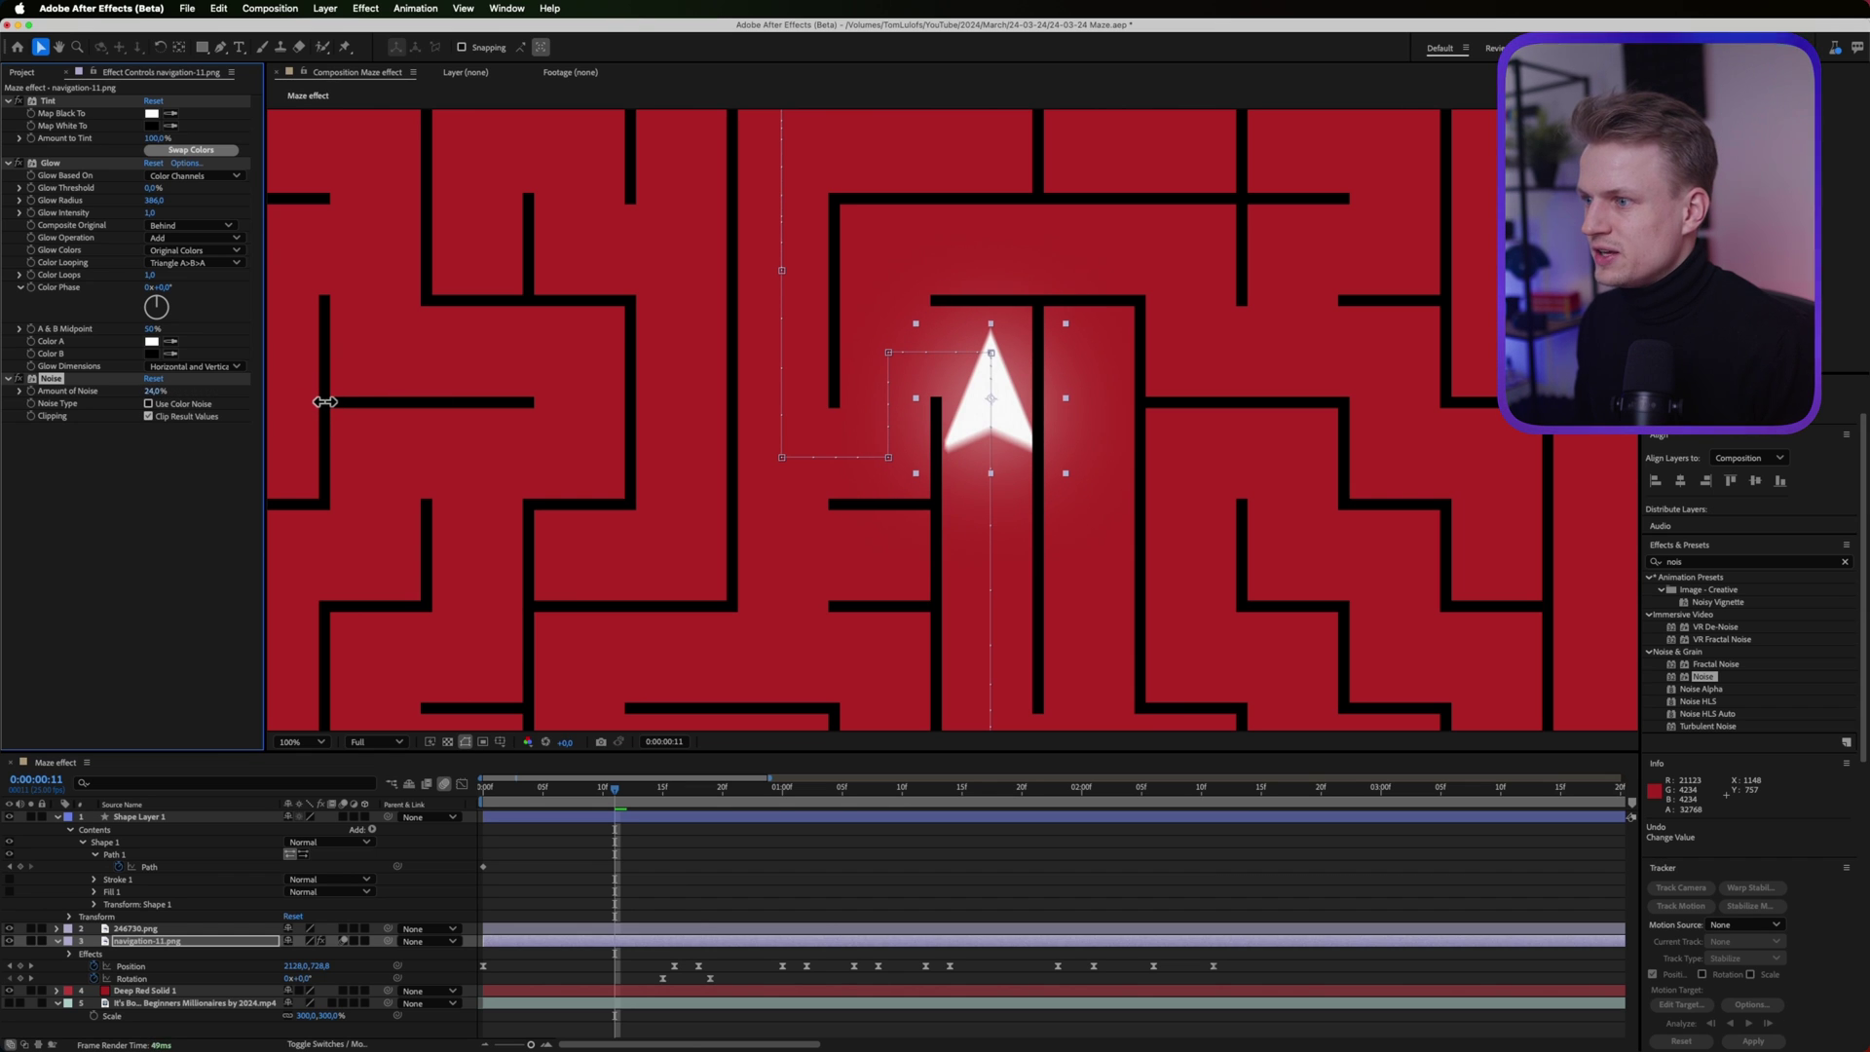
Set the arrow's Amount of Noise to 20% and move the navigation-11.png layer above the 246730.png layer
{"action": "left_click", "coordinate": [156, 391]}
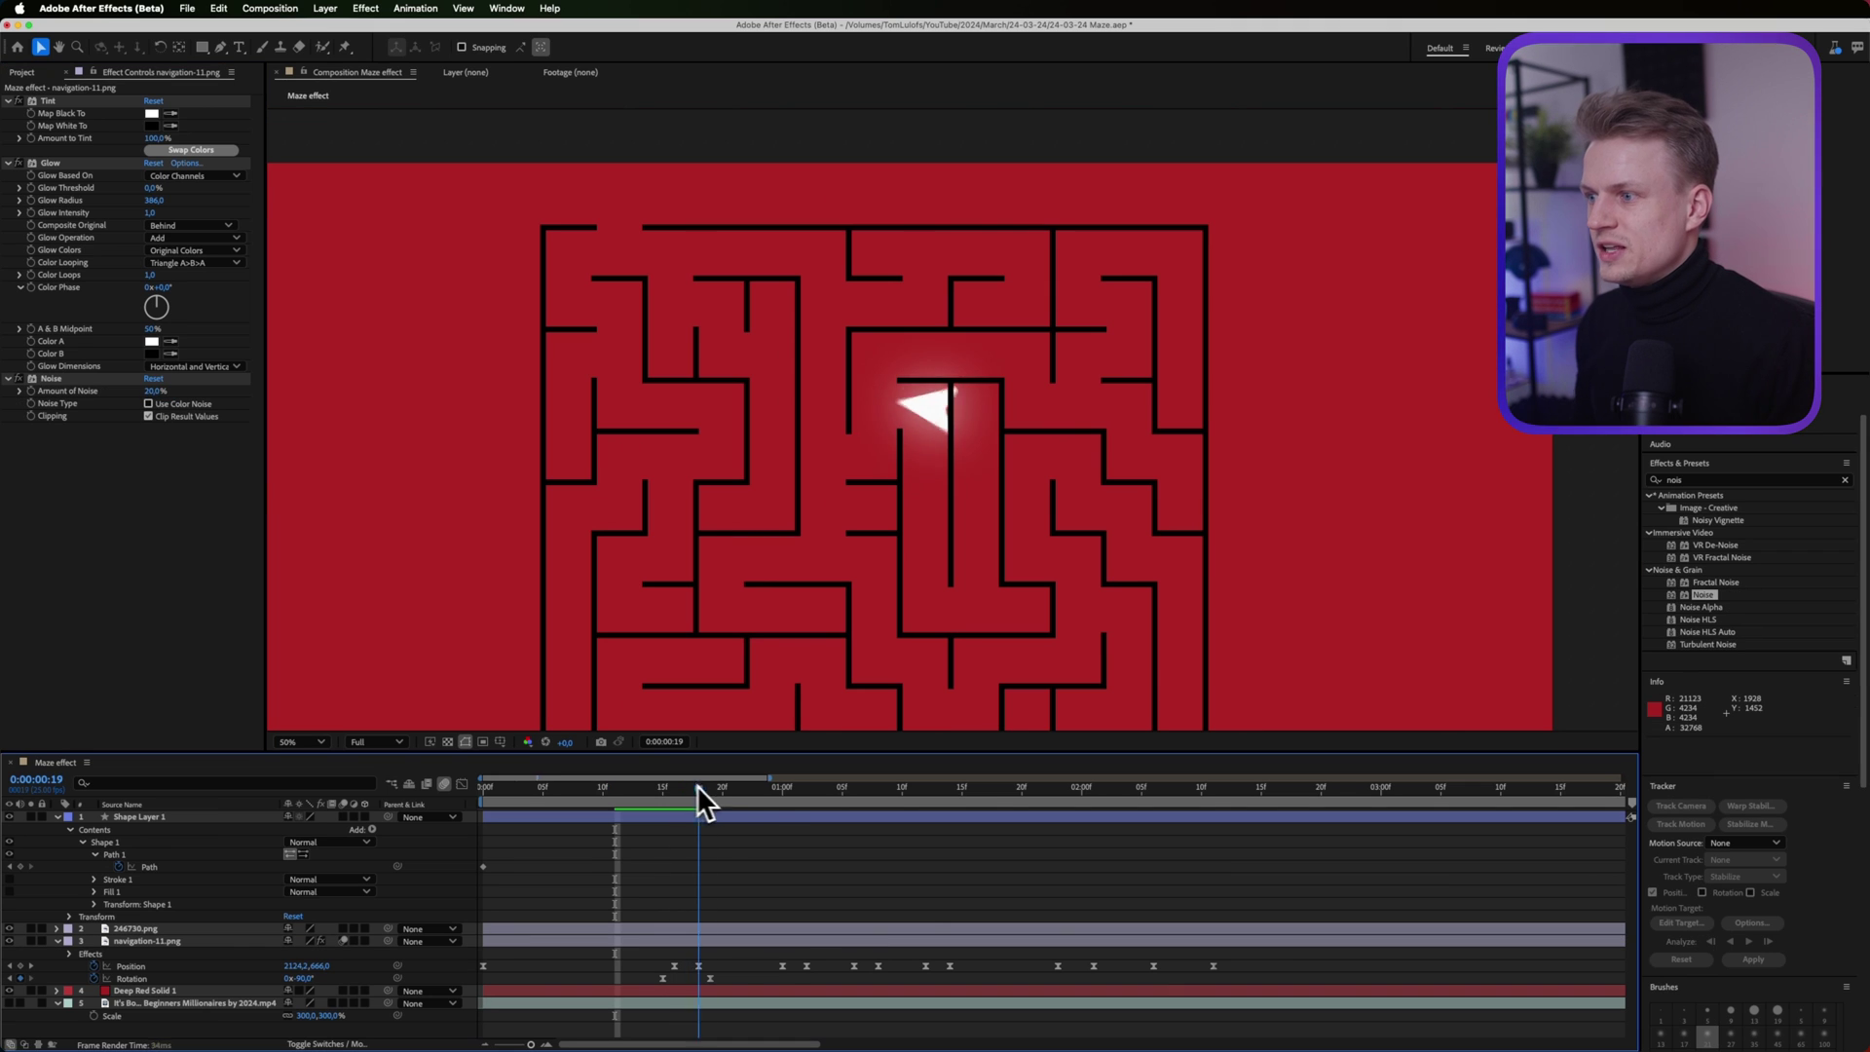
{"action": "left_click_drag", "start_coordinate": [697, 785], "coordinate": [868, 803]}
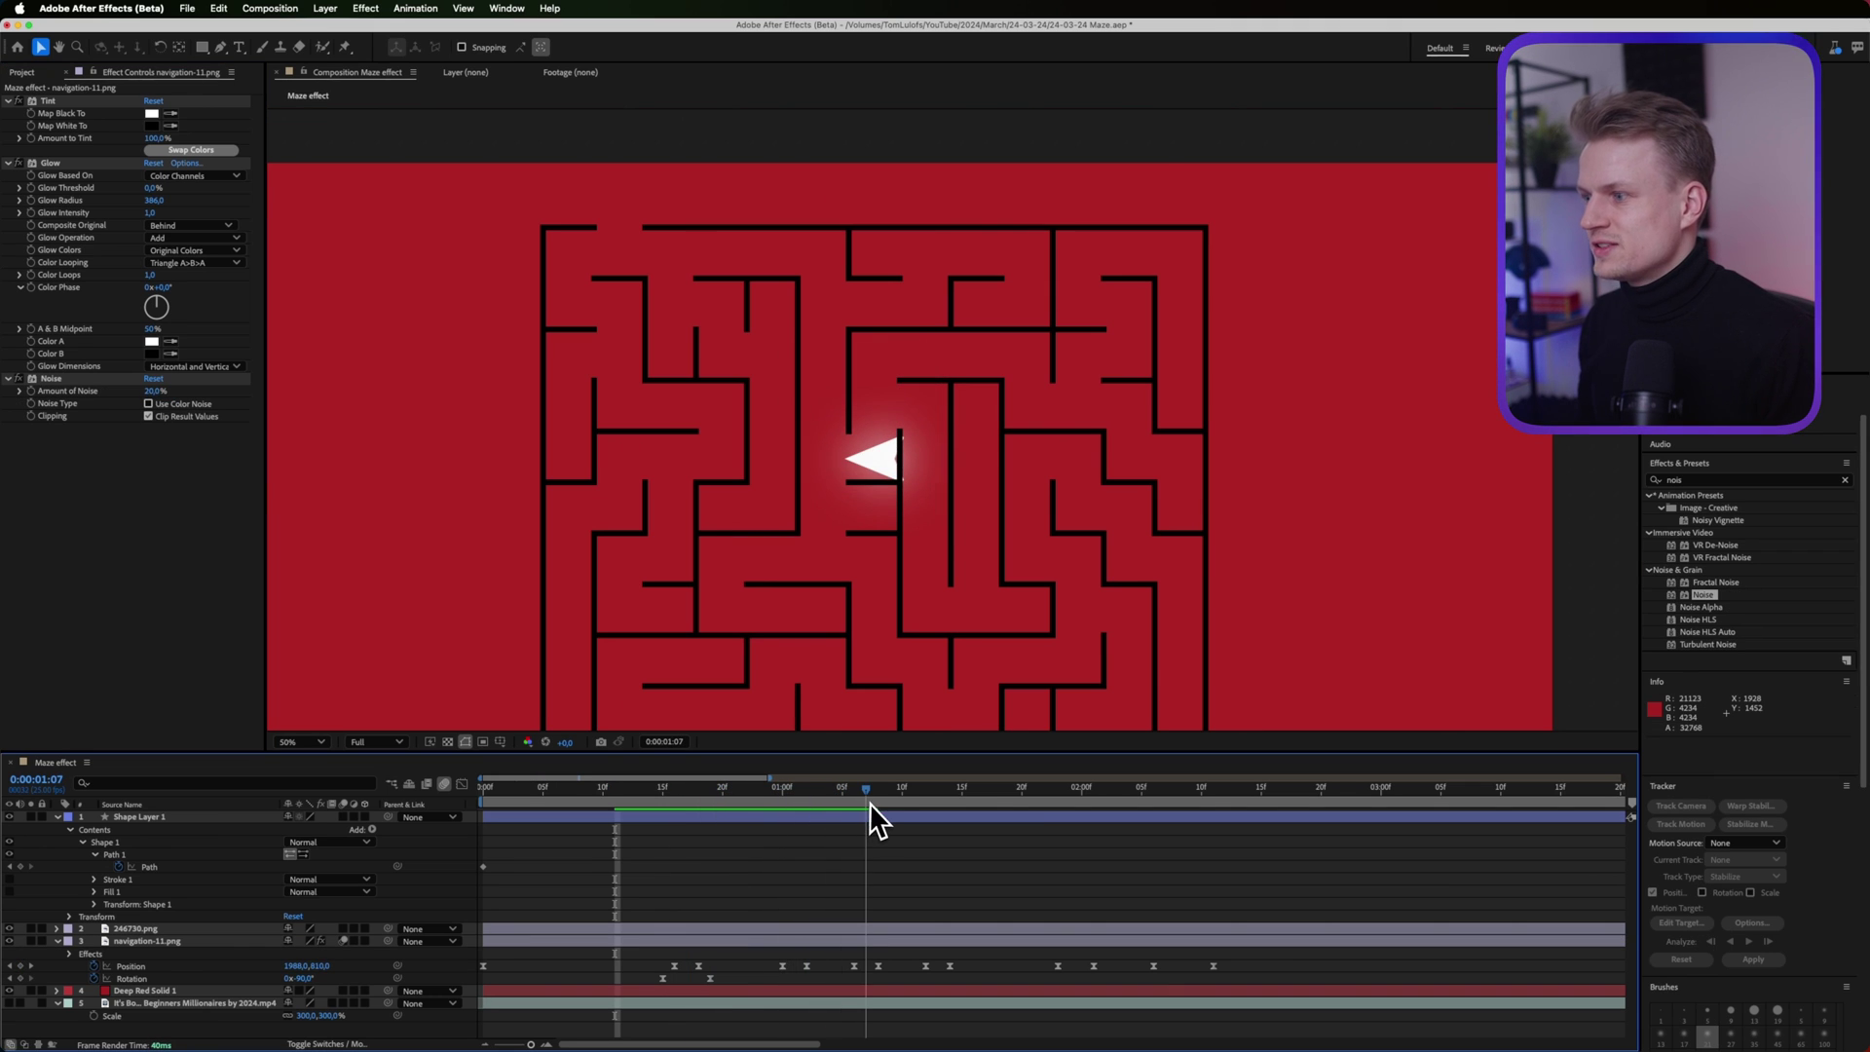
{"action": "left_click", "coordinate": [161, 941]}
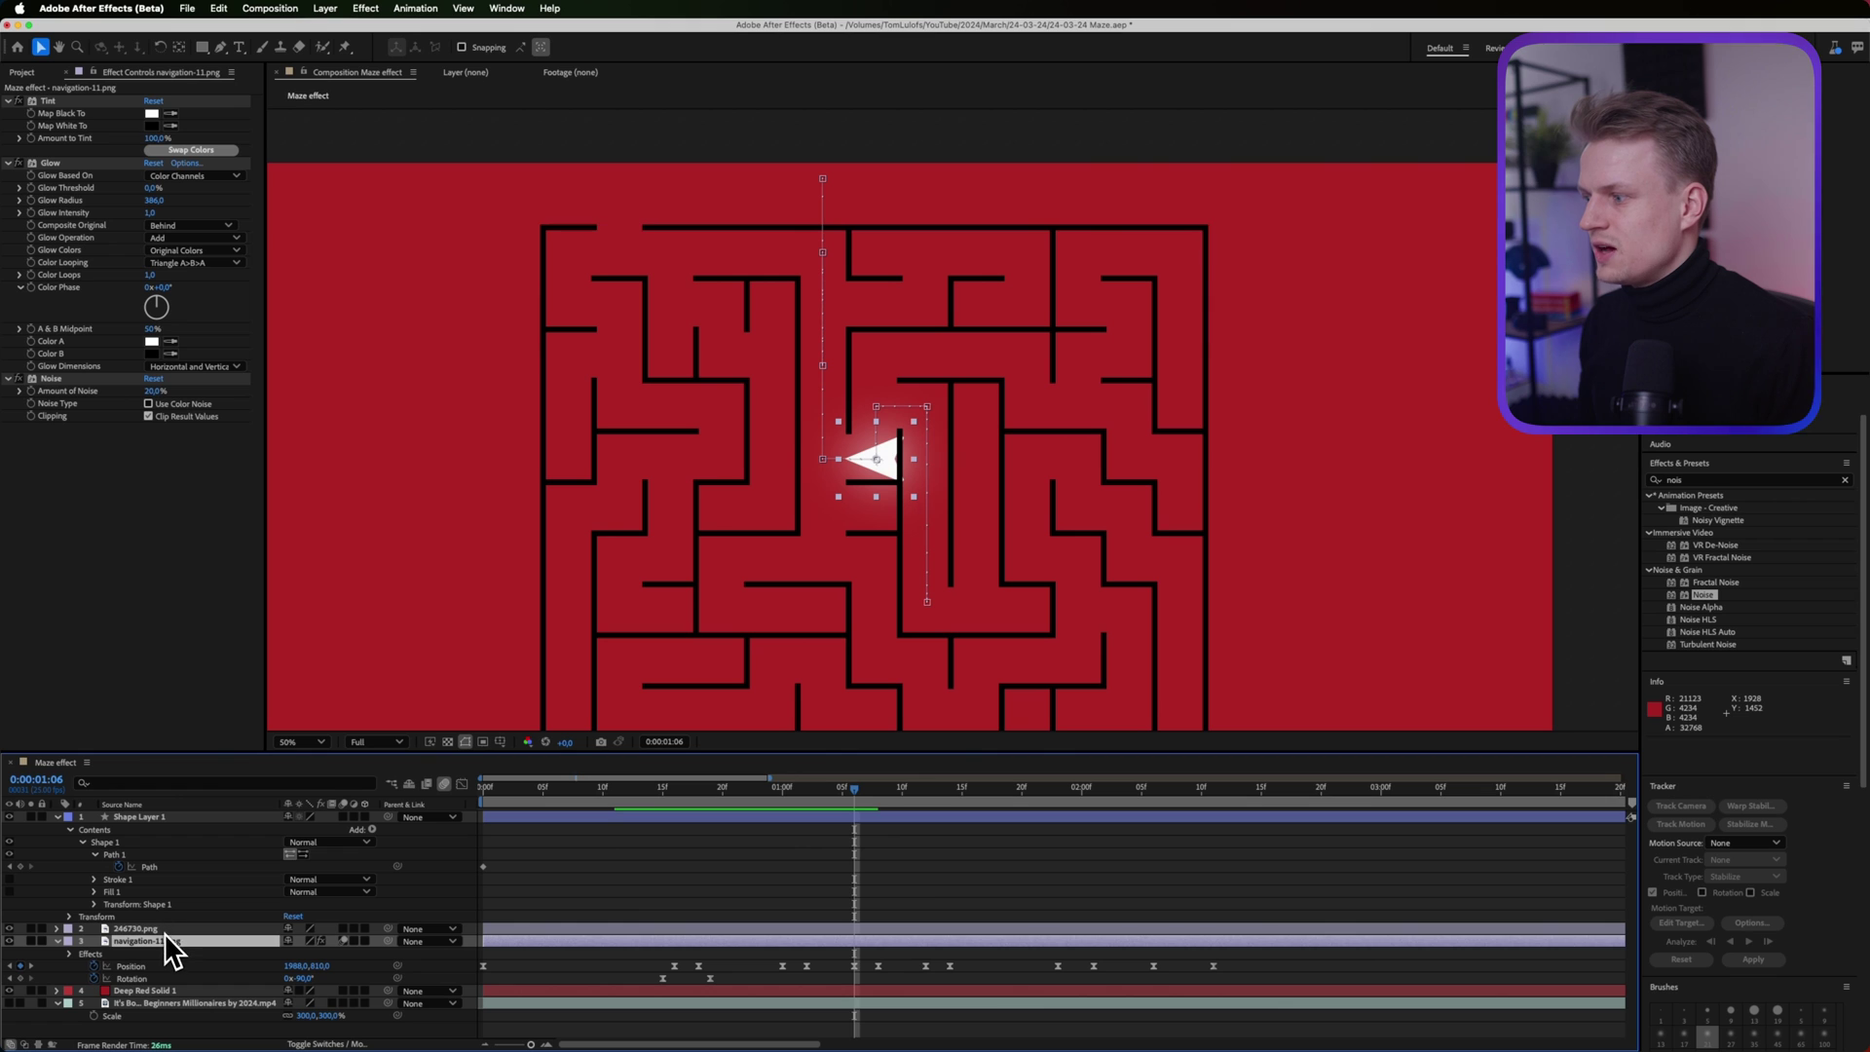
{"action": "key", "text": "ctrl+bracketright"}
Keyframe the arrow's Rotation at 0:00:01:11, turn it to 0° at 0:00:01:15, and scrub through the movement to check the turn
{"action": "key", "text": "Page_Down"}
{"action": "key", "text": "Page_Down"}
{"action": "key", "text": "Page_Down"}
{"action": "key", "text": "Page_Down"}
{"action": "key", "text": "Page_Down"}
{"action": "left_click", "coordinate": [20, 966]}
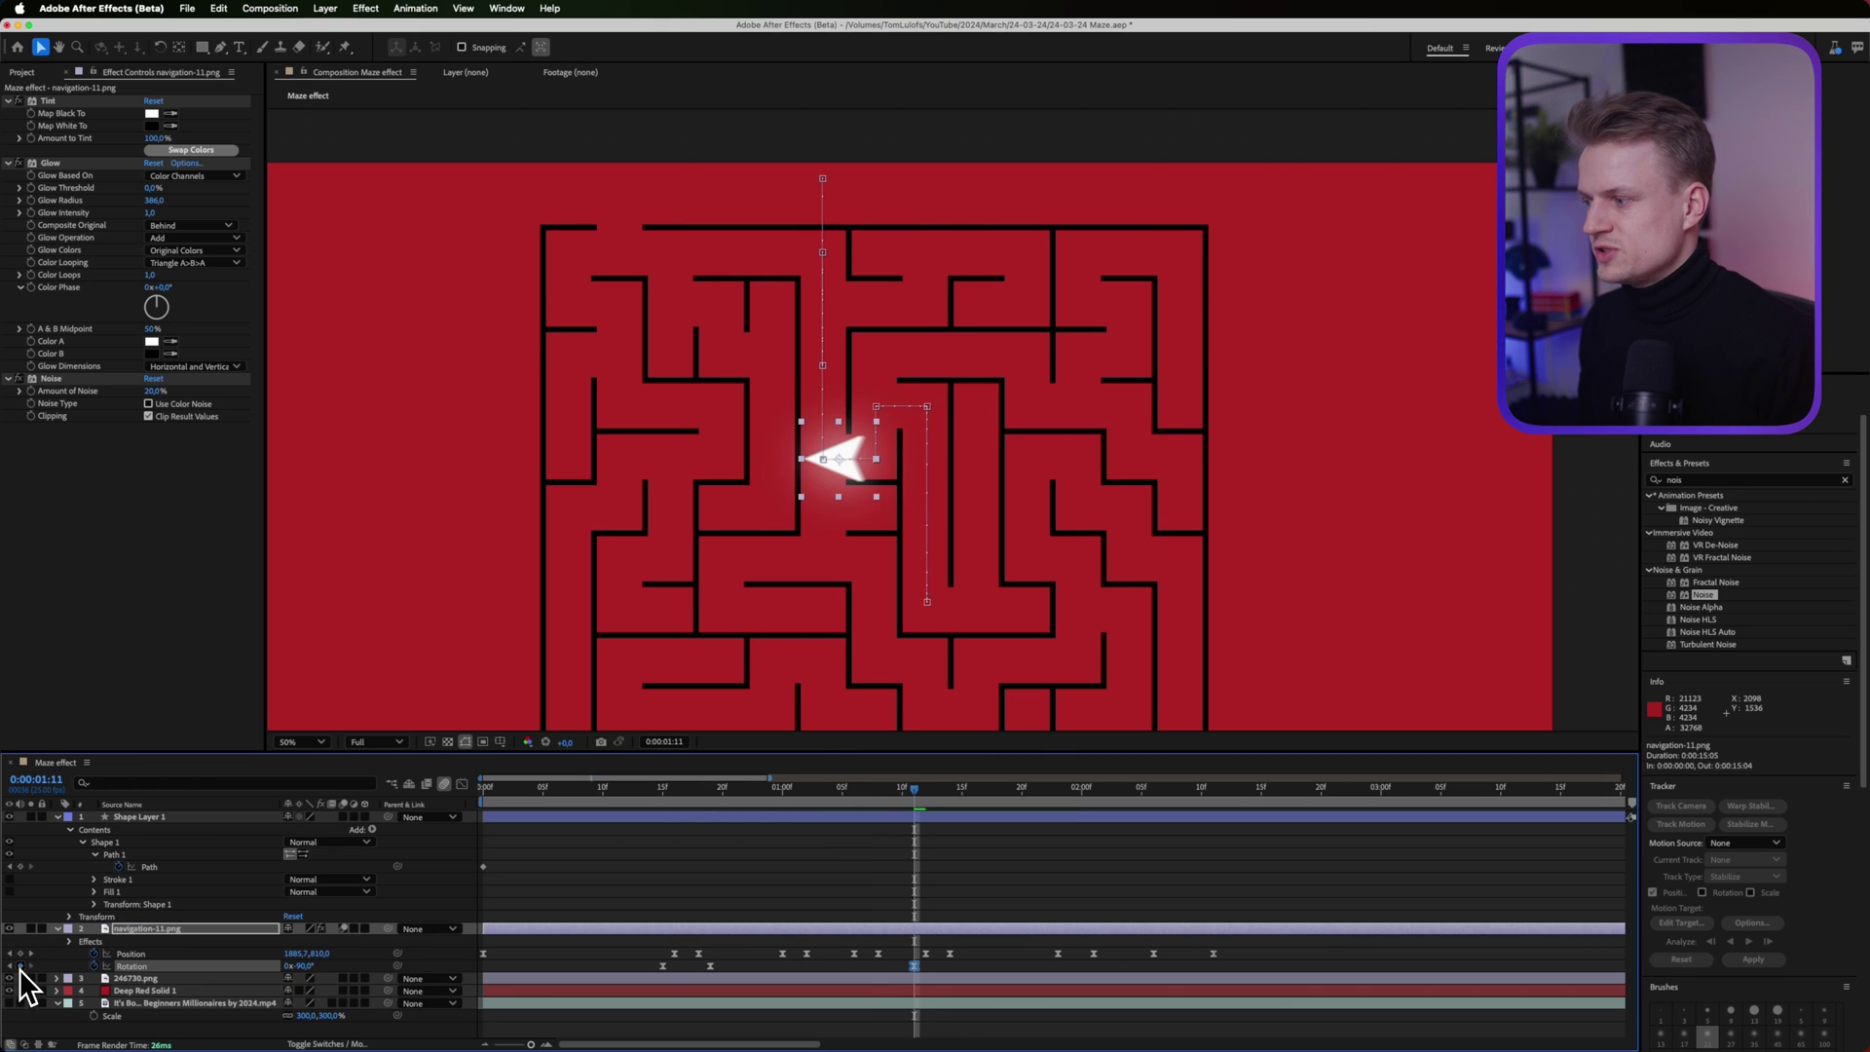
{"action": "left_click_drag", "start_coordinate": [916, 789], "coordinate": [962, 790]}
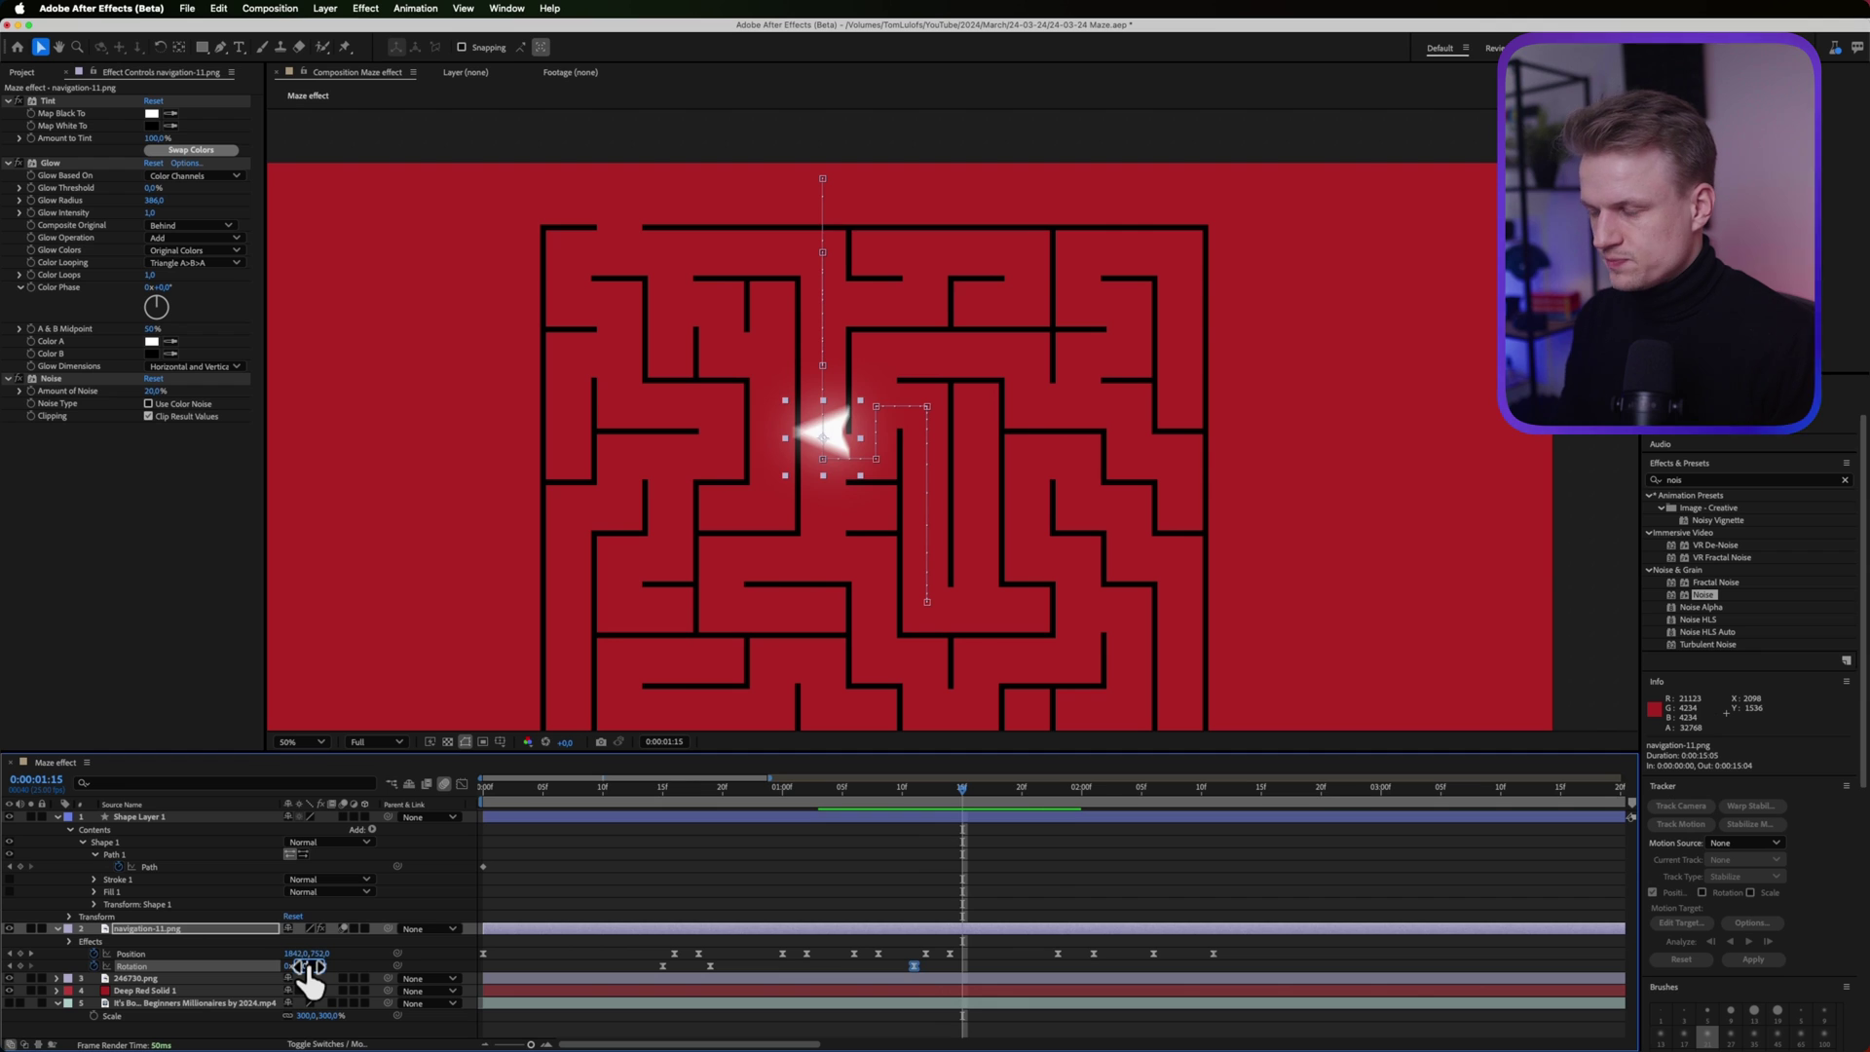
{"action": "left_click_drag", "start_coordinate": [309, 978], "coordinate": [331, 977]}
{"action": "left_click_drag", "start_coordinate": [960, 806], "coordinate": [1097, 820]}
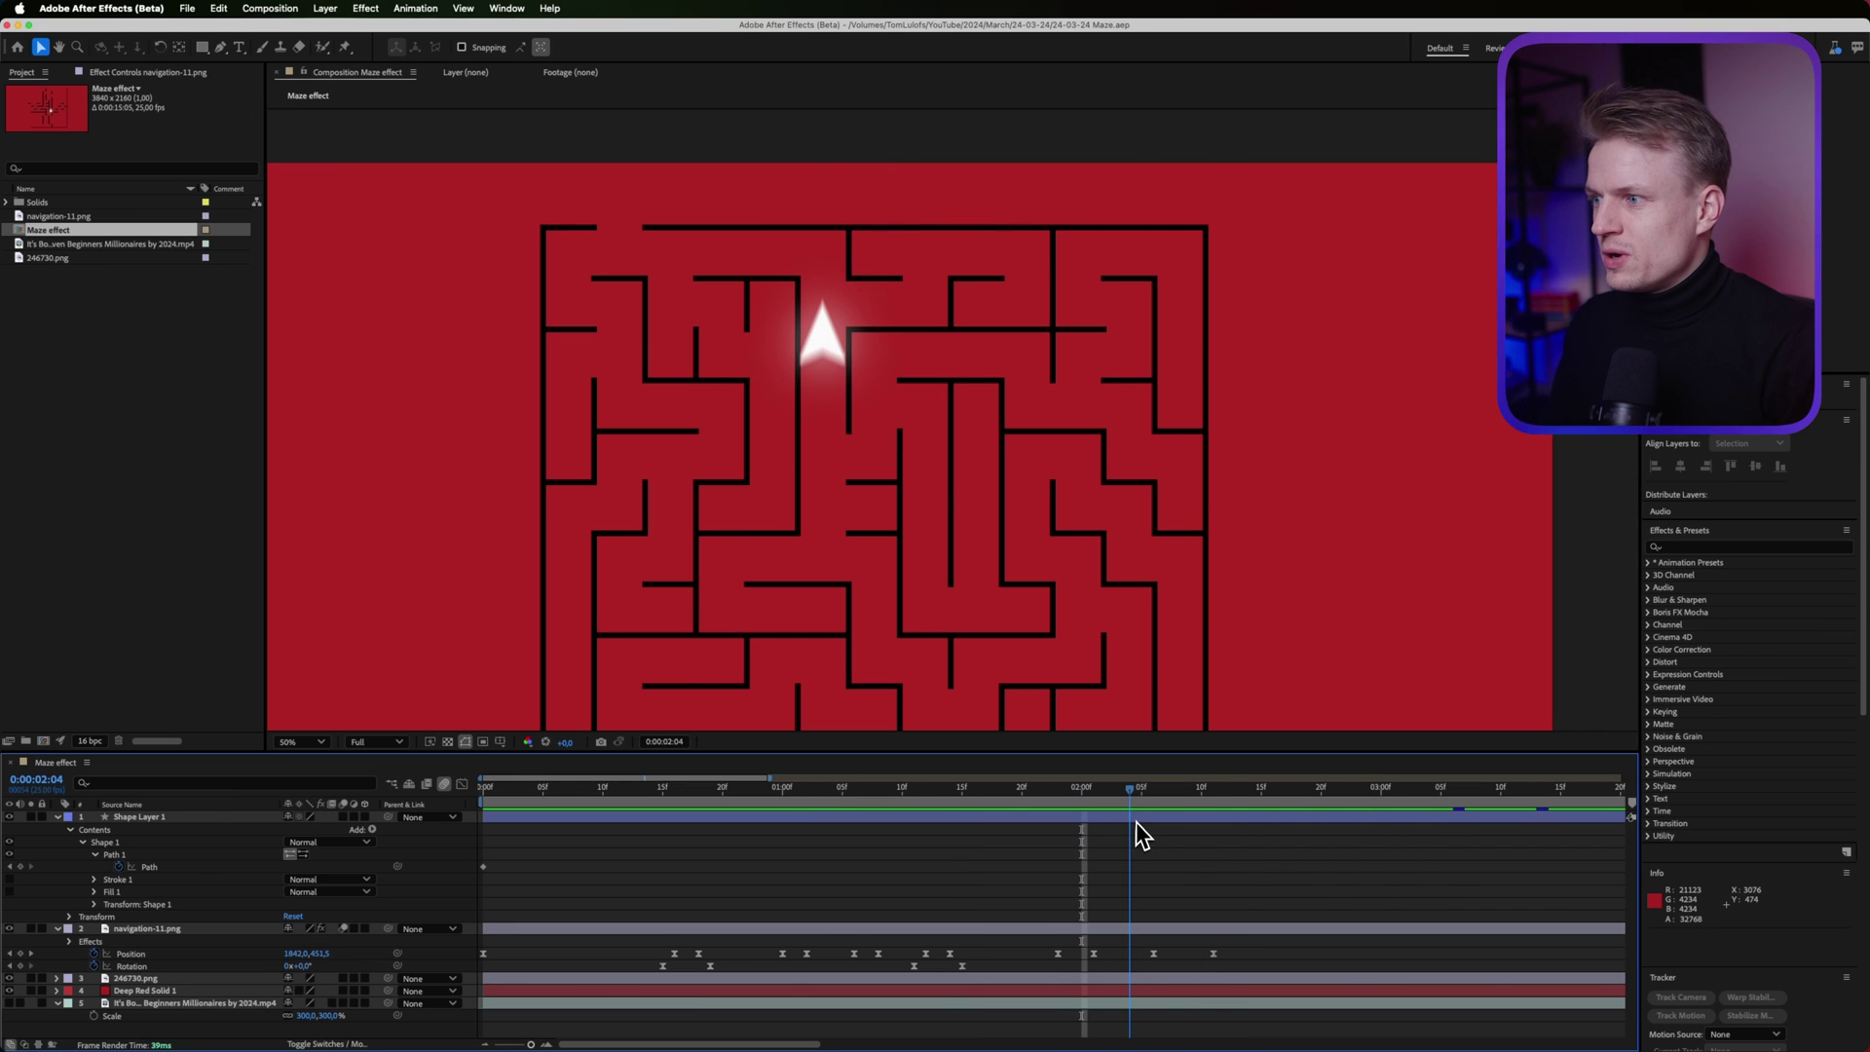
{"action": "left_click_drag", "start_coordinate": [1136, 822], "coordinate": [1092, 820]}
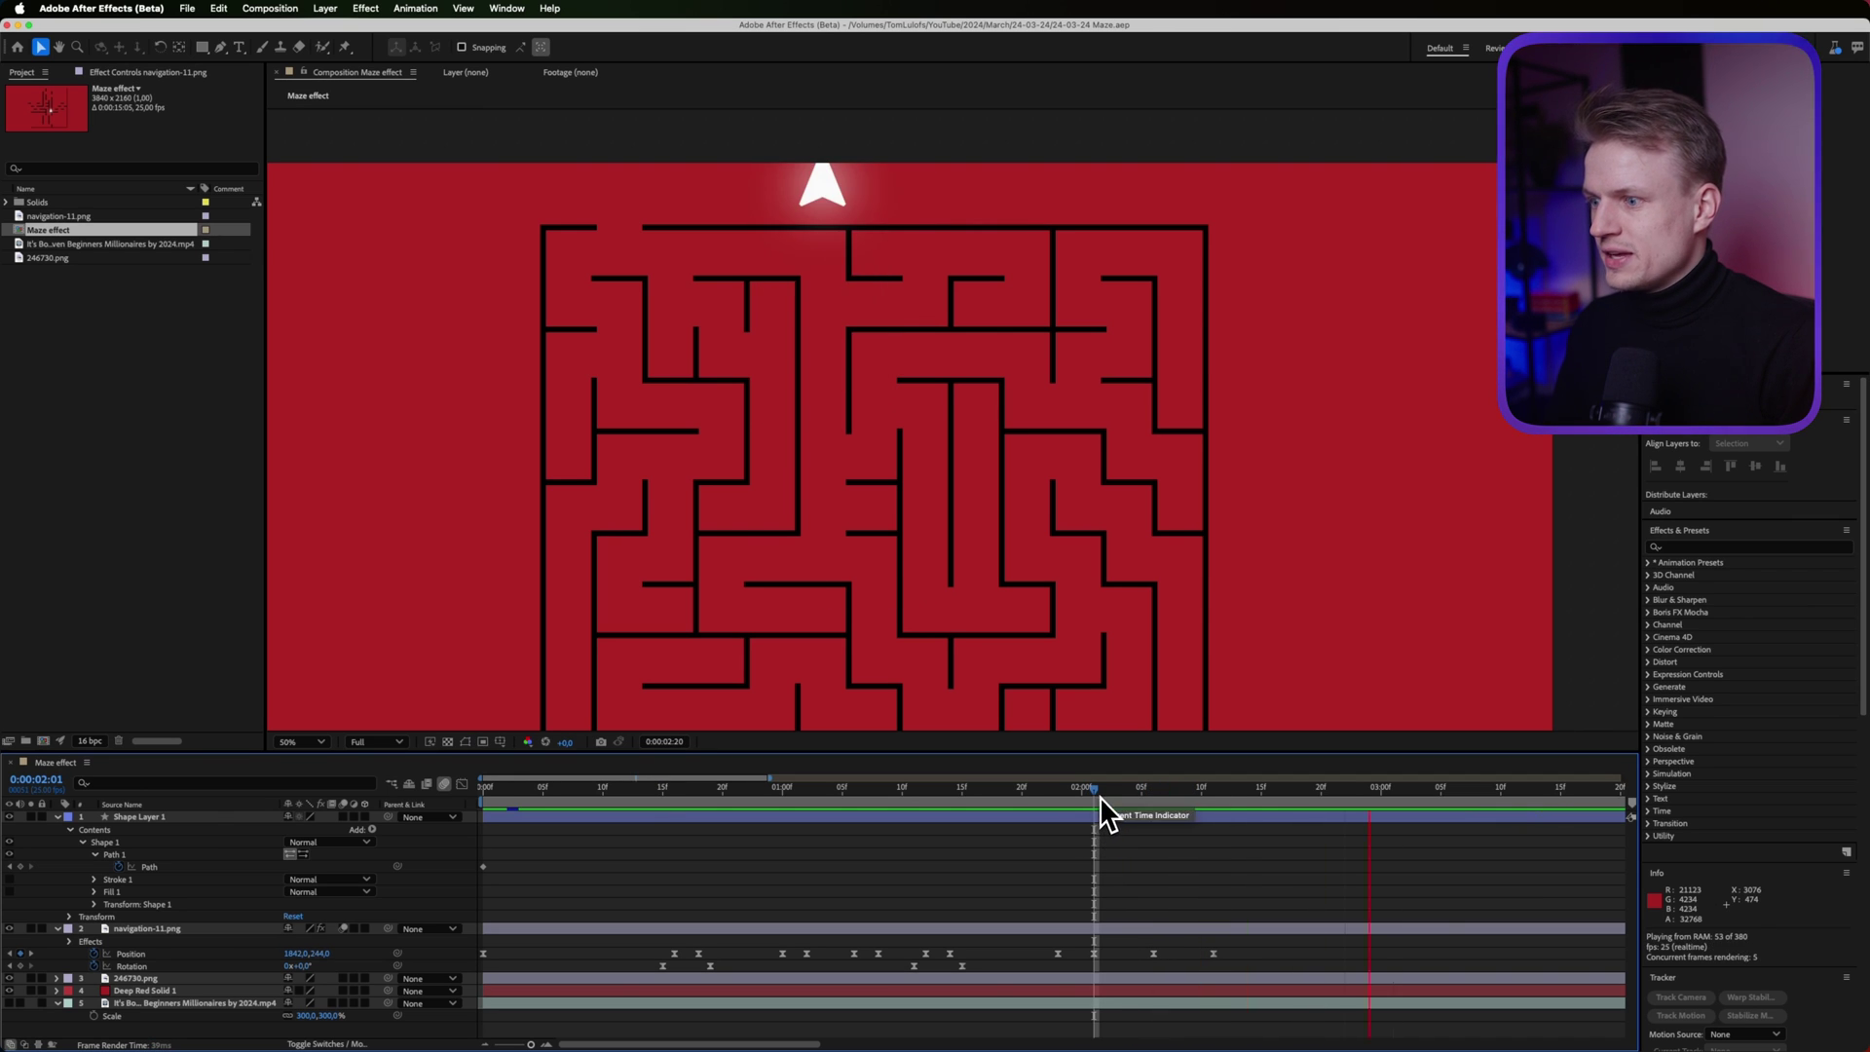
In the speed graph, lower the arrow's second-to-last Position keyframe to zero speed, extend its handles on both sides, and preview the motion
{"action": "left_click", "coordinate": [1154, 953]}
{"action": "left_click", "coordinate": [473, 789]}
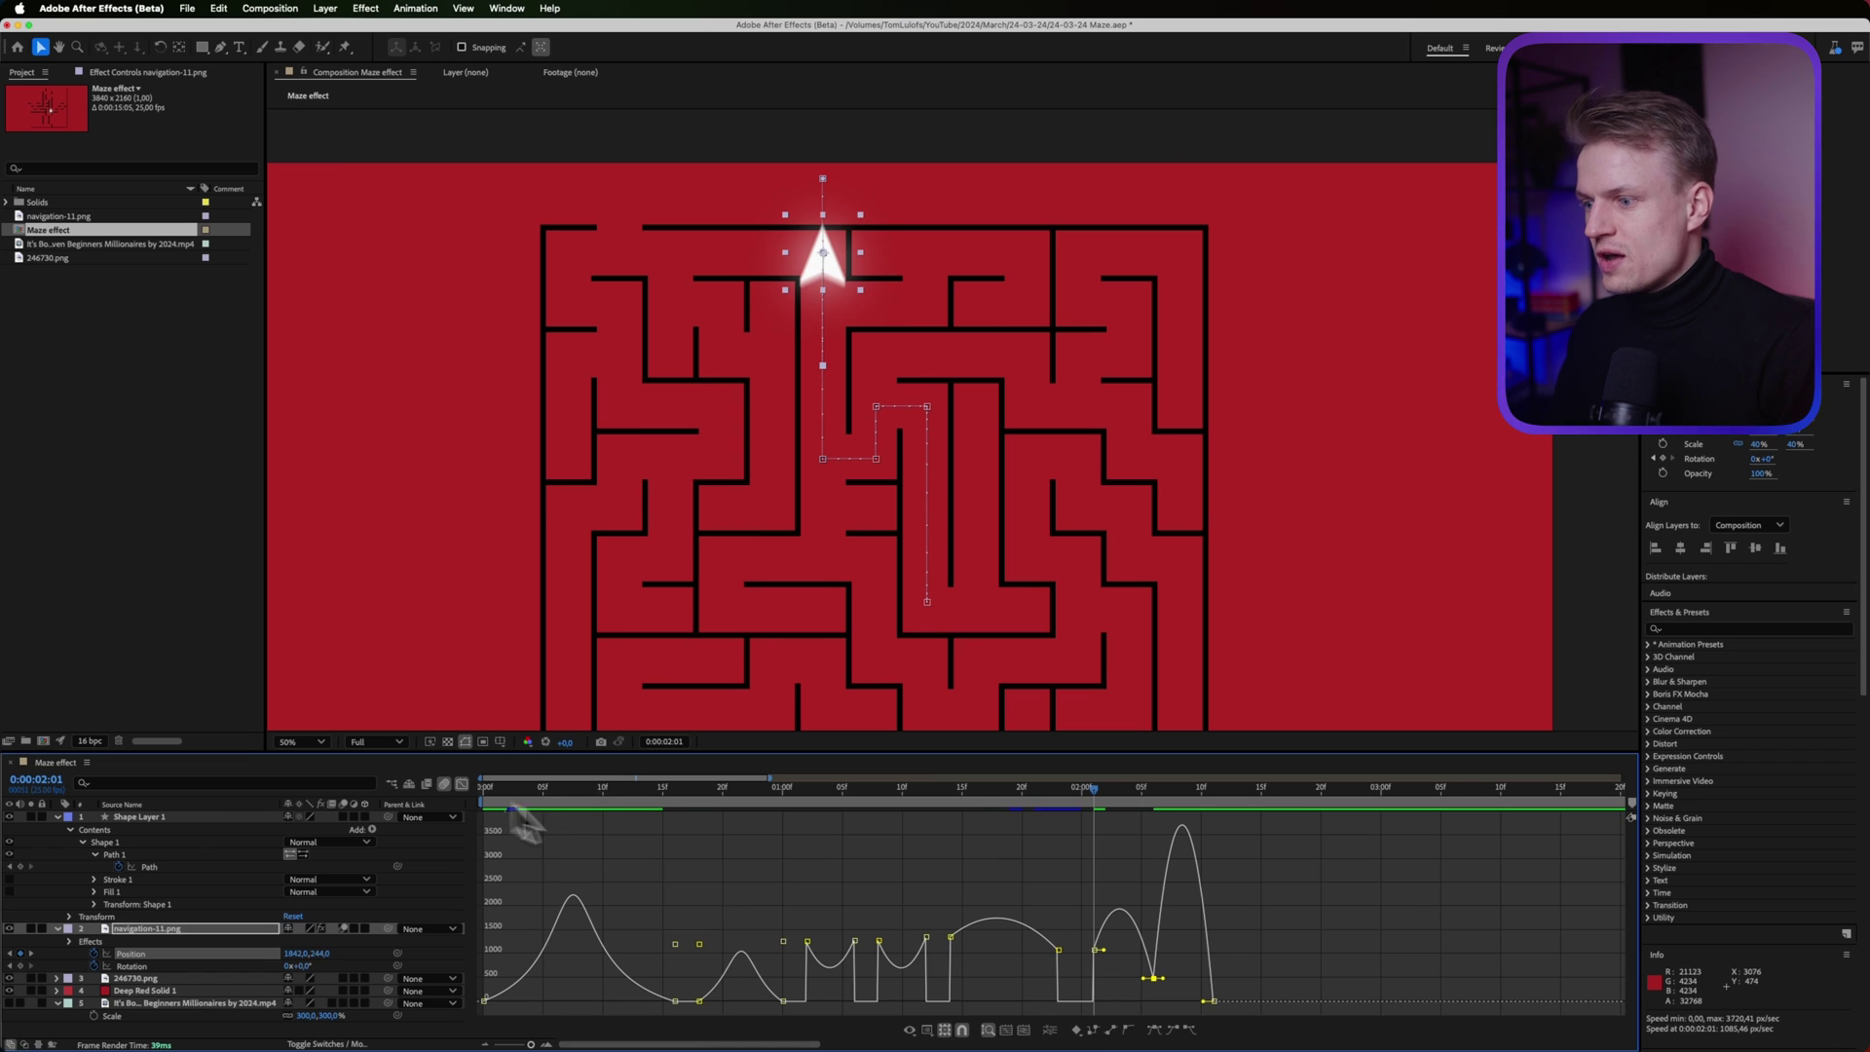
{"action": "mouse_move", "coordinate": [1155, 979]}
{"action": "left_mouse_down"}
{"action": "mouse_move", "coordinate": [1155, 1007]}
{"action": "mouse_move", "coordinate": [1128, 1001]}
{"action": "left_mouse_up"}
{"action": "left_click_drag", "start_coordinate": [1092, 794], "coordinate": [1130, 818]}
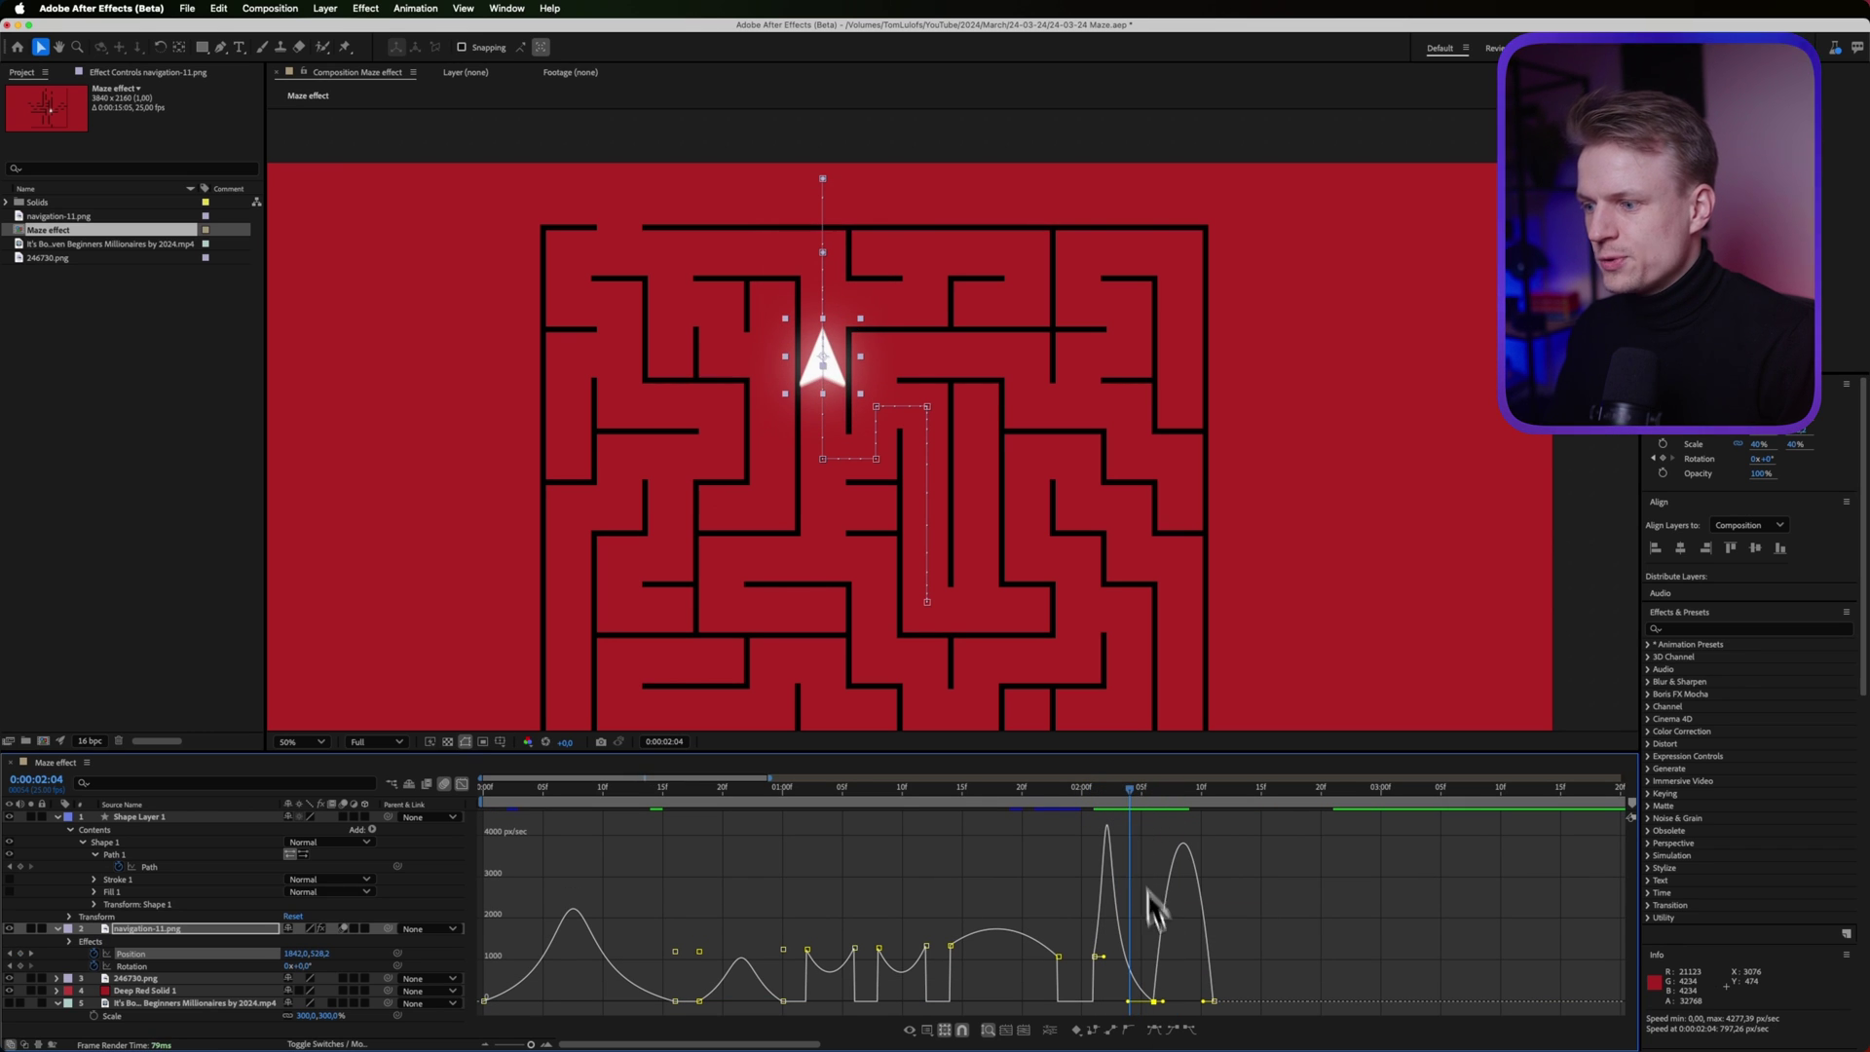
{"action": "left_click_drag", "start_coordinate": [1162, 1001], "coordinate": [1173, 1001]}
{"action": "left_click", "coordinate": [1105, 796]}
{"action": "key", "text": "space"}
{"action": "key", "text": "space"}
{"action": "key", "text": "space"}
{"action": "key", "text": "space"}
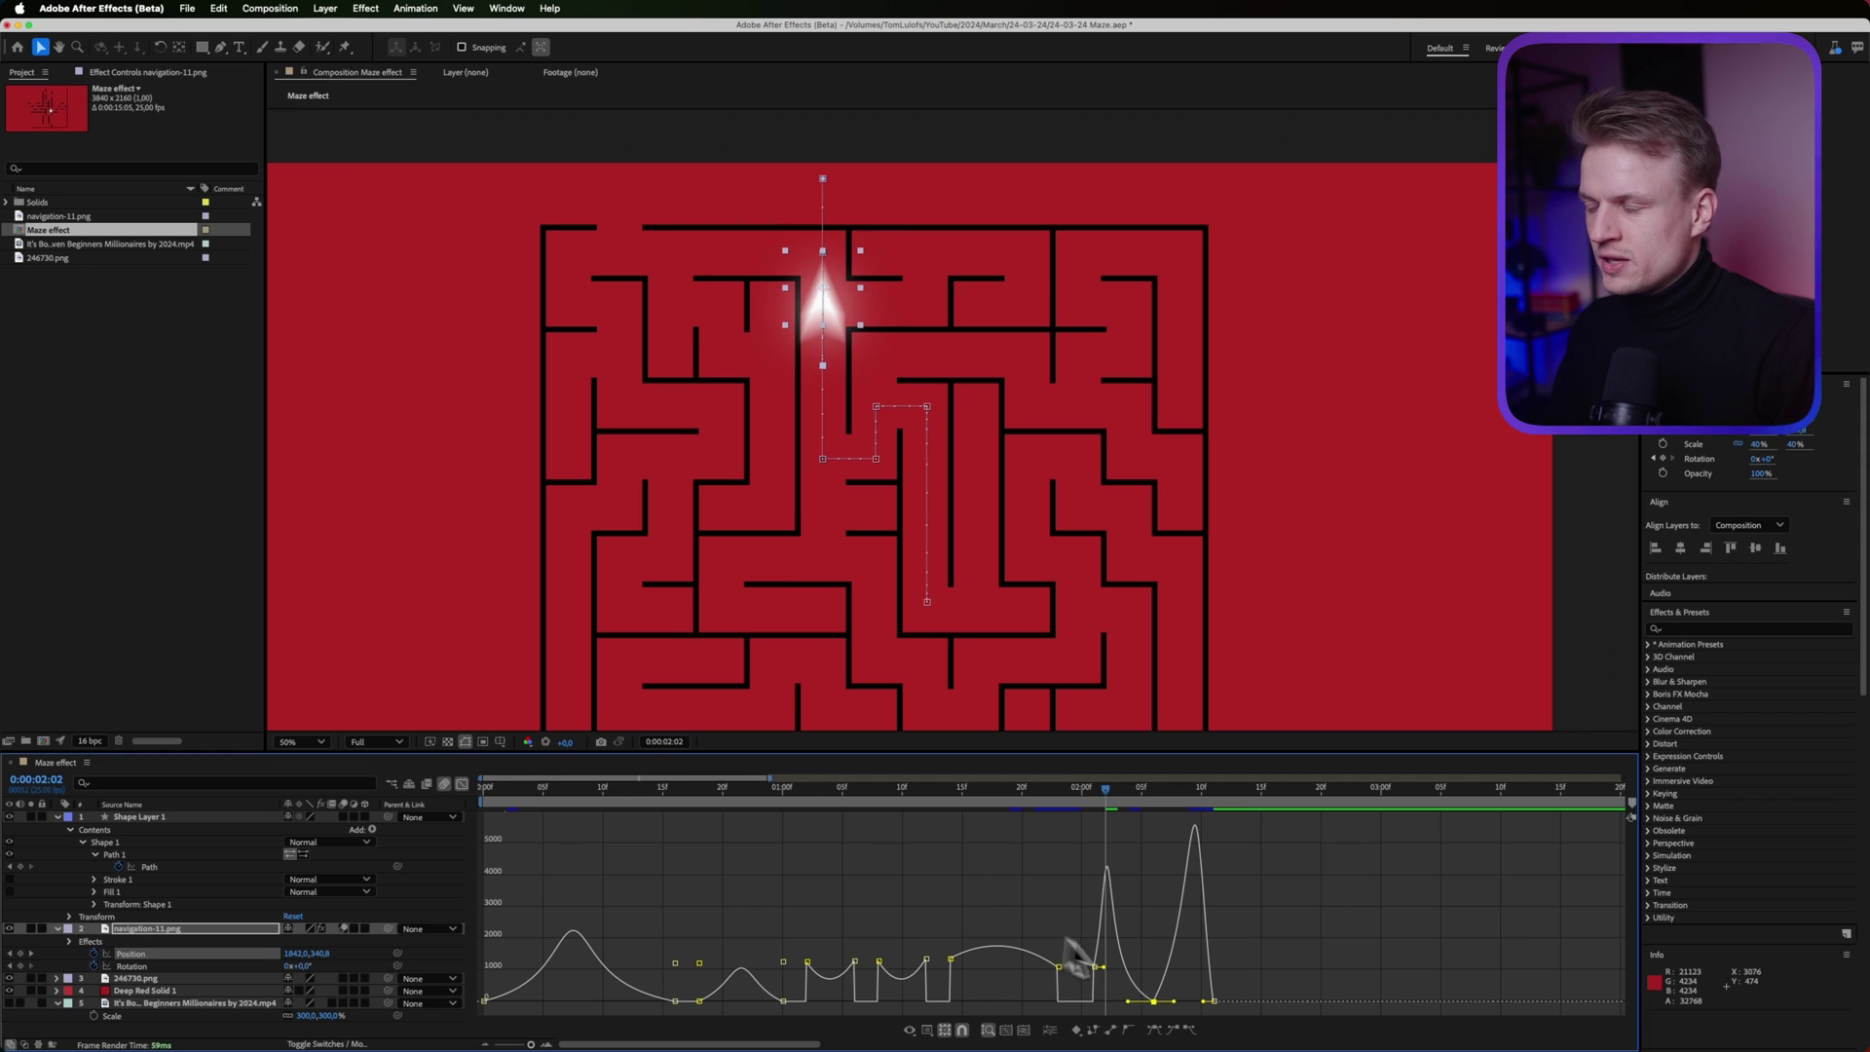
{"action": "left_click", "coordinate": [460, 785]}
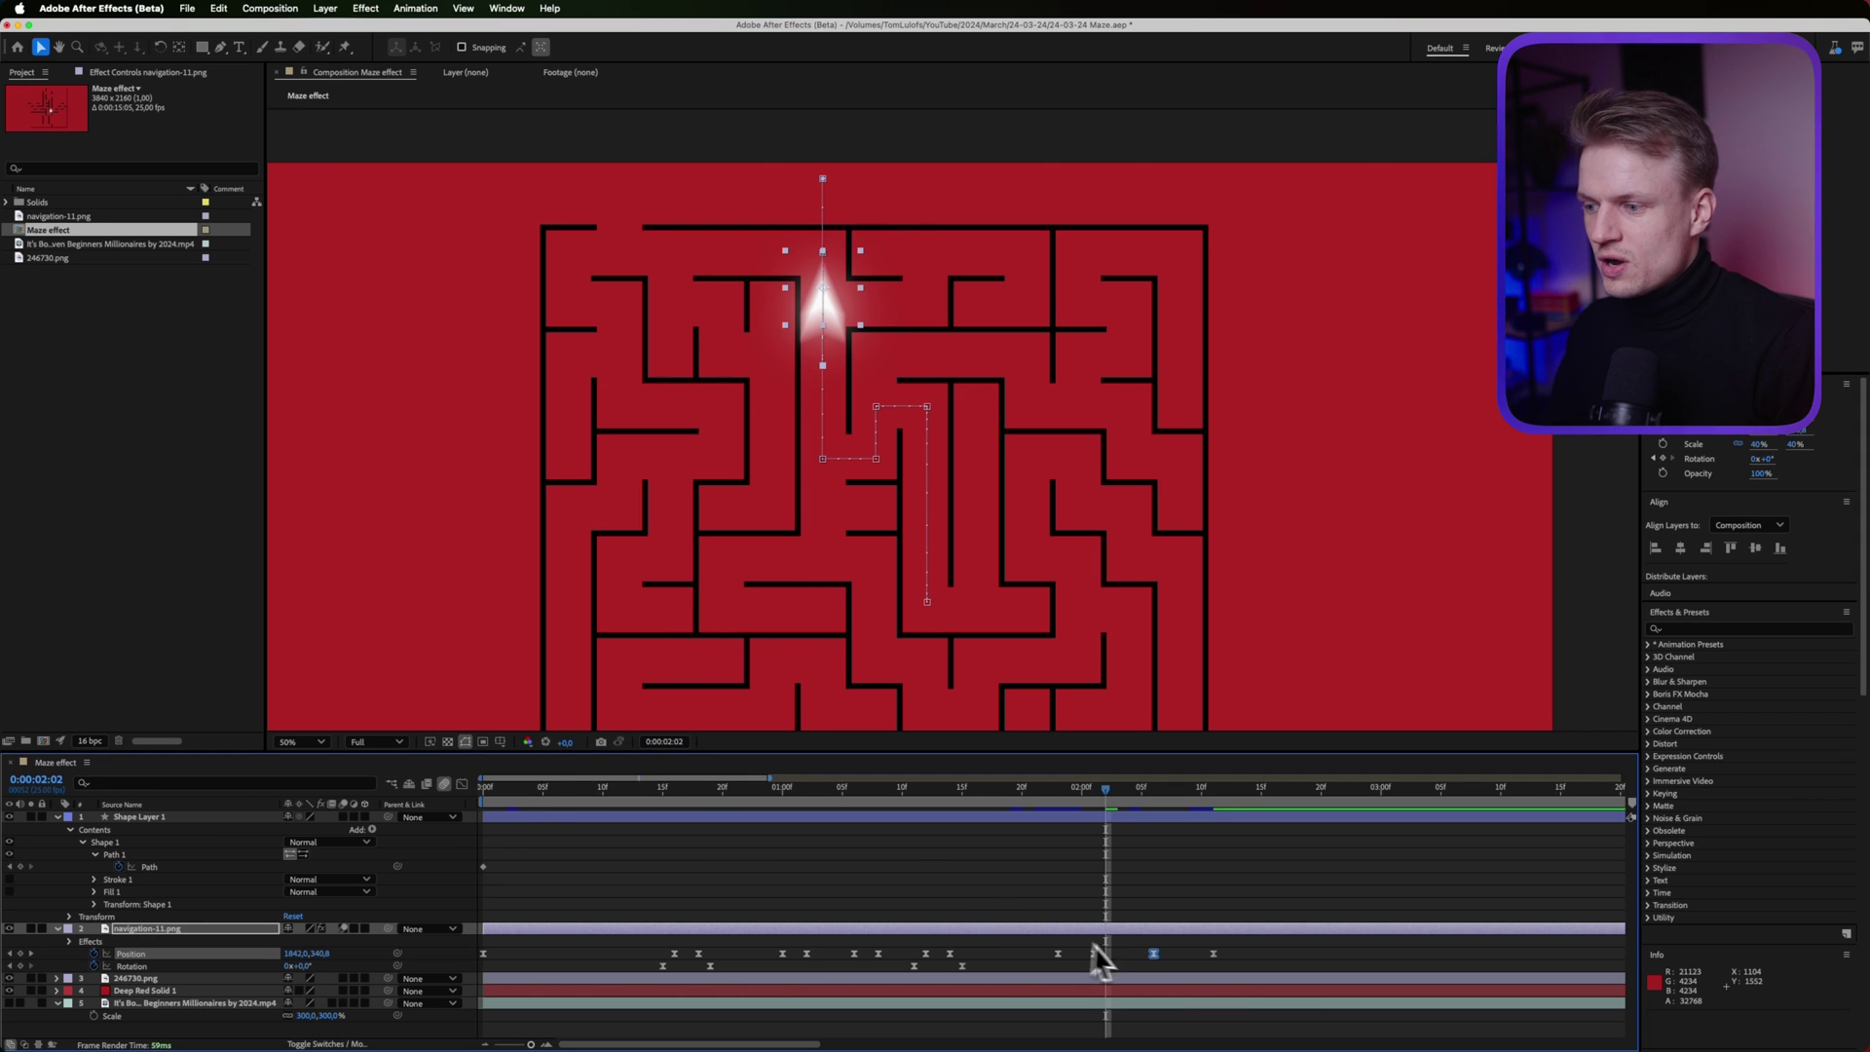
Move the arrow's last Position keyframe to about 0:00:02:17 and the one before it to 0:00:02:08, and preview from 0:00:02:01
{"action": "left_click_drag", "start_coordinate": [1214, 954], "coordinate": [1285, 956]}
{"action": "left_click_drag", "start_coordinate": [1153, 956], "coordinate": [1178, 958]}
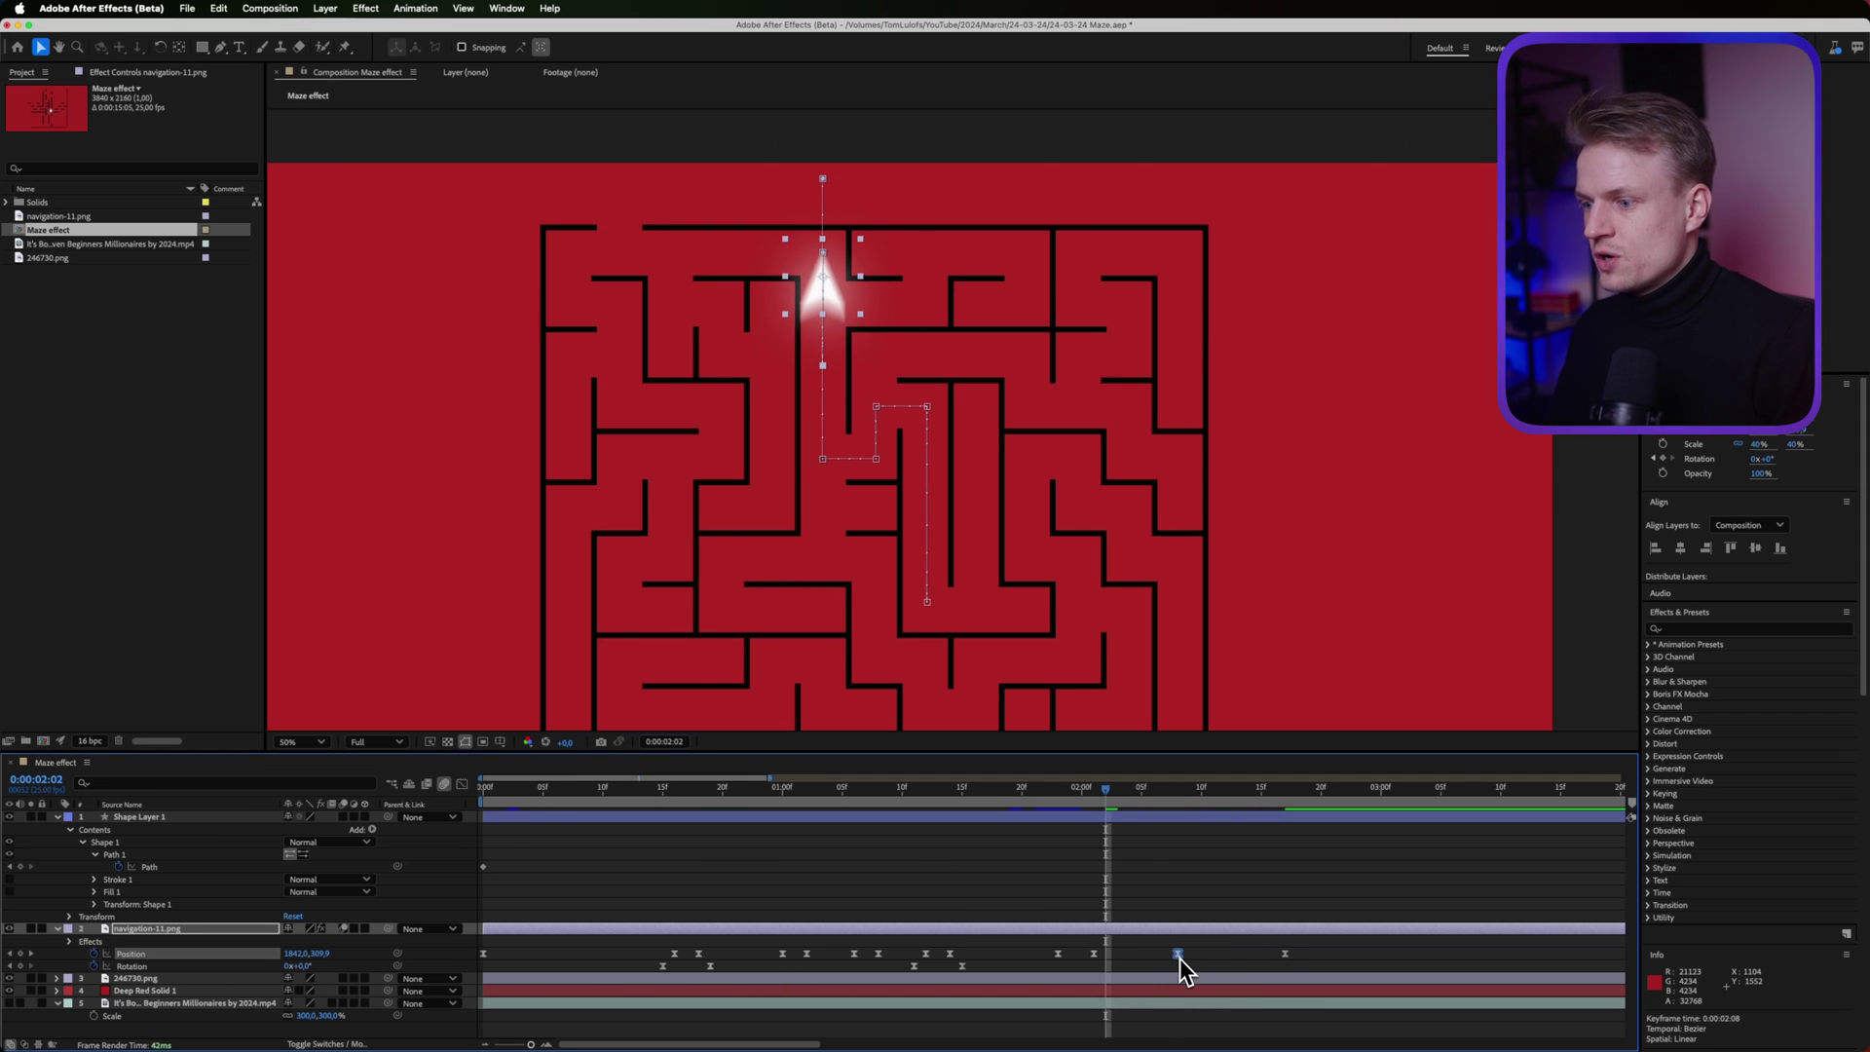
{"action": "left_click", "coordinate": [1093, 795]}
{"action": "key", "text": "space"}
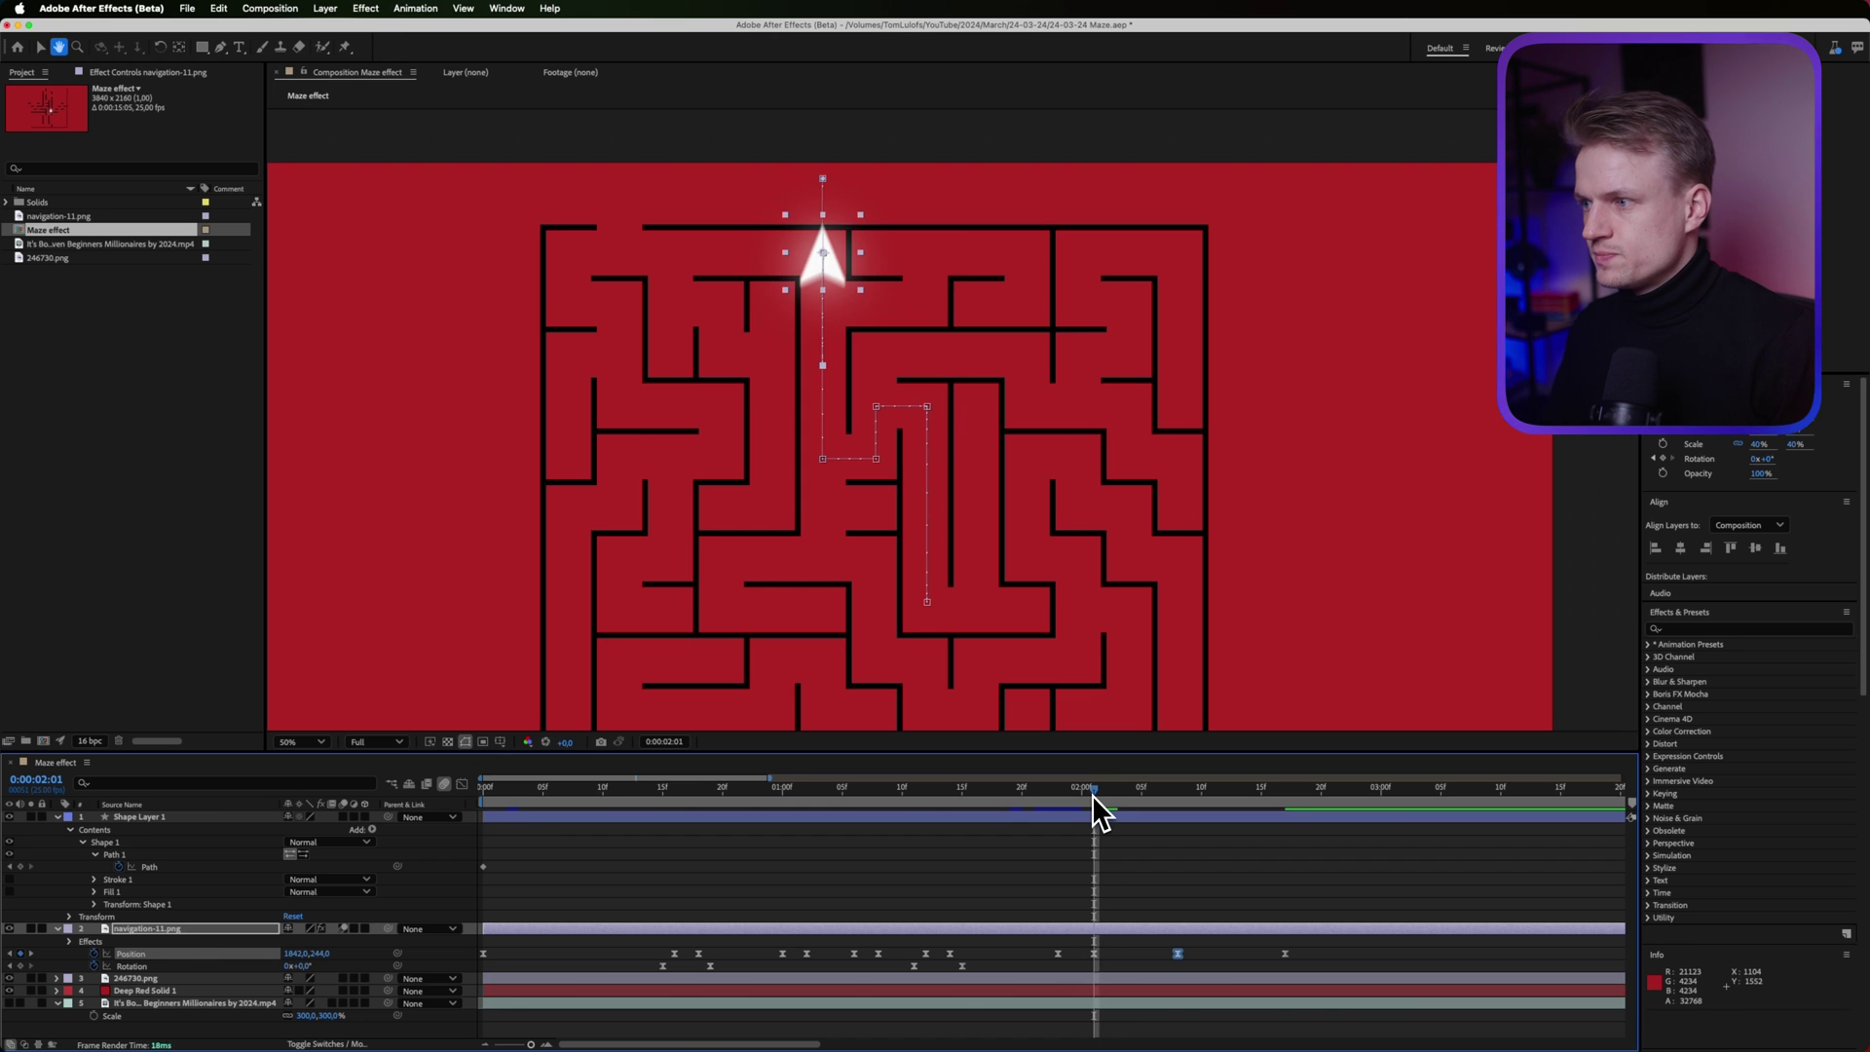
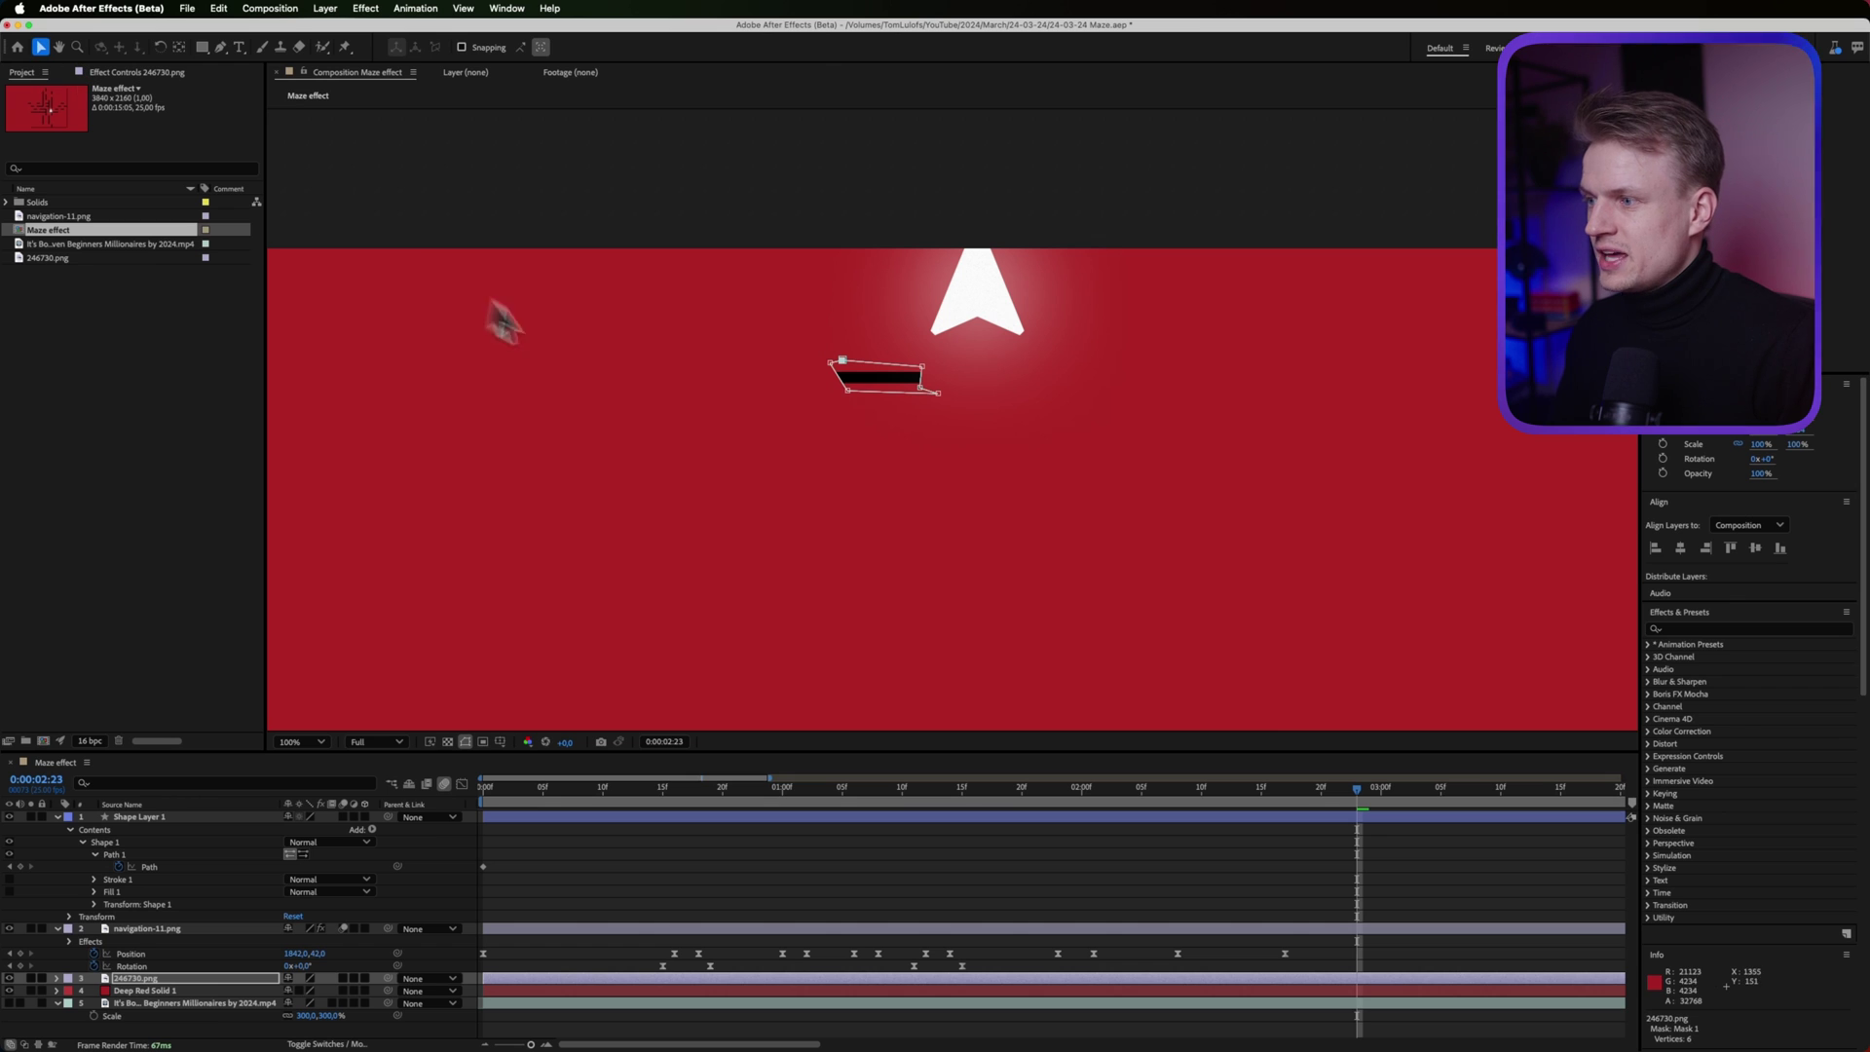
Duplicate the wall-section mask on the 246730.png layer, list the layer's masks and select the copy
{"action": "double_click", "coordinate": [894, 391]}
{"action": "key", "text": "super+d"}
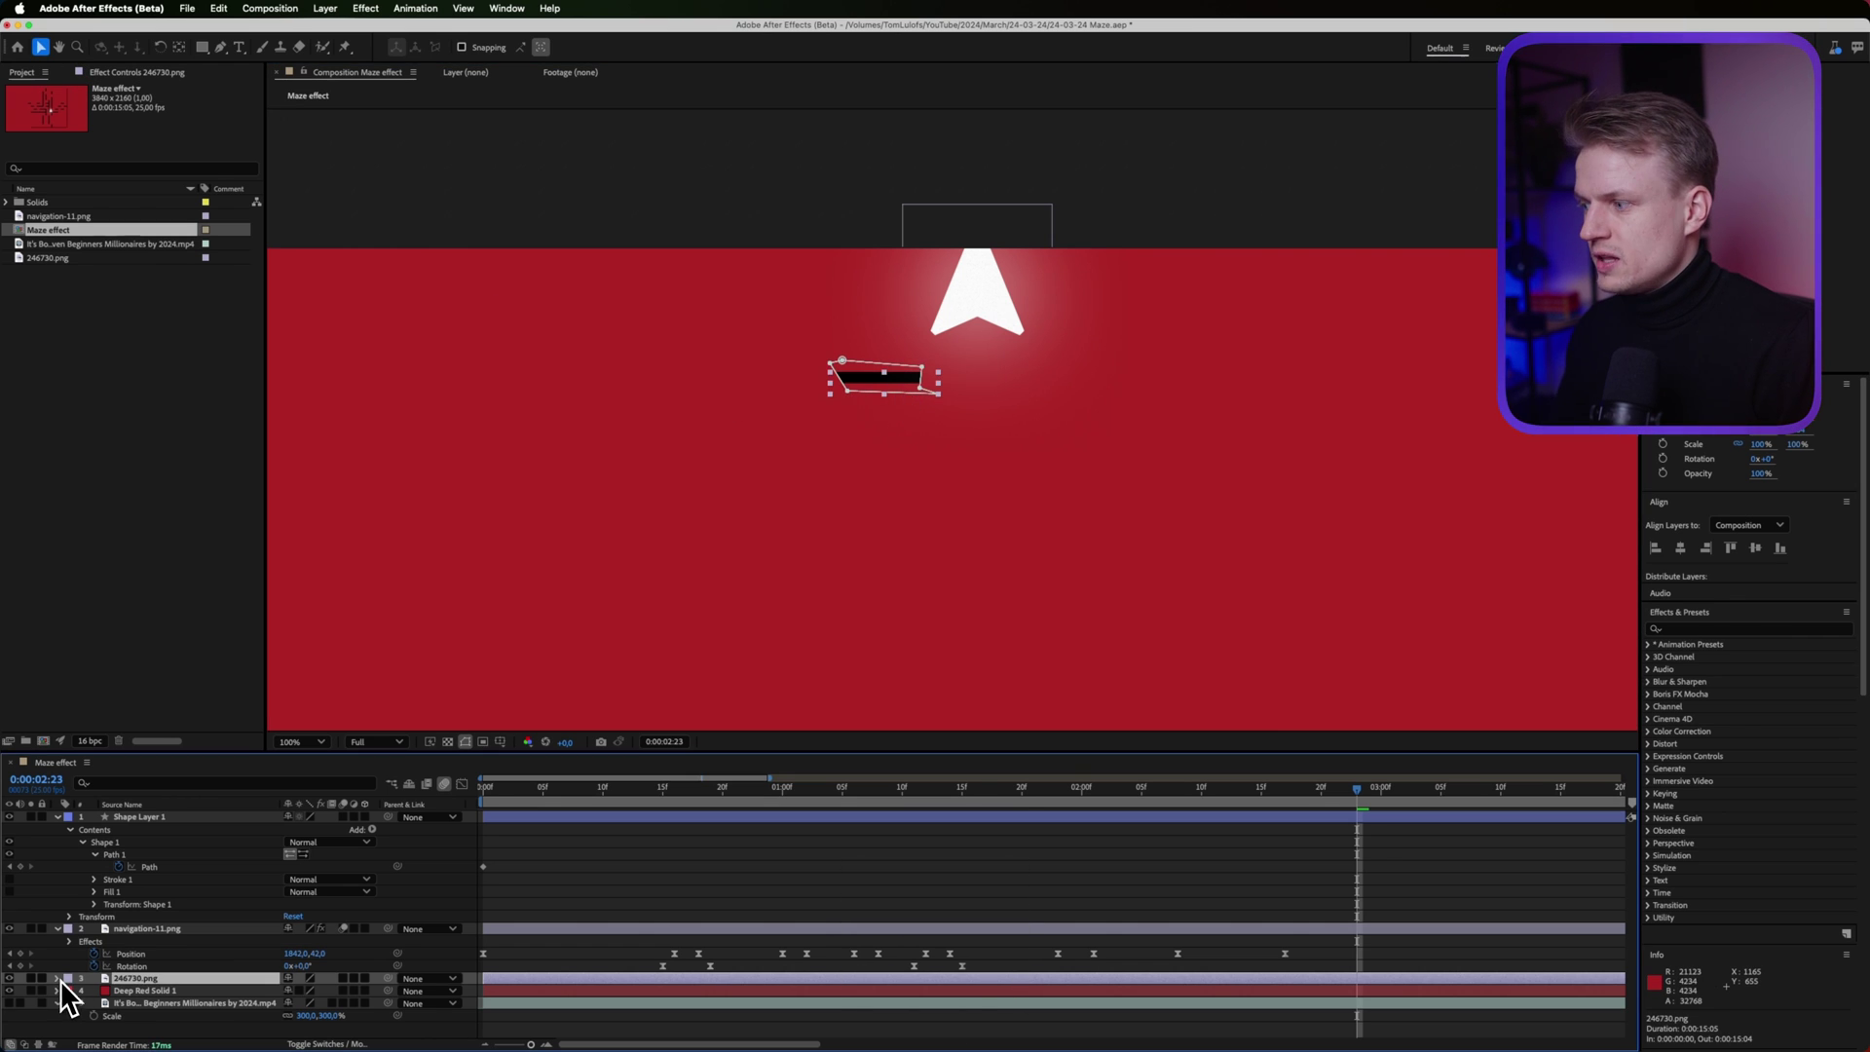
{"action": "left_click", "coordinate": [58, 978]}
{"action": "left_click", "coordinate": [69, 991]}
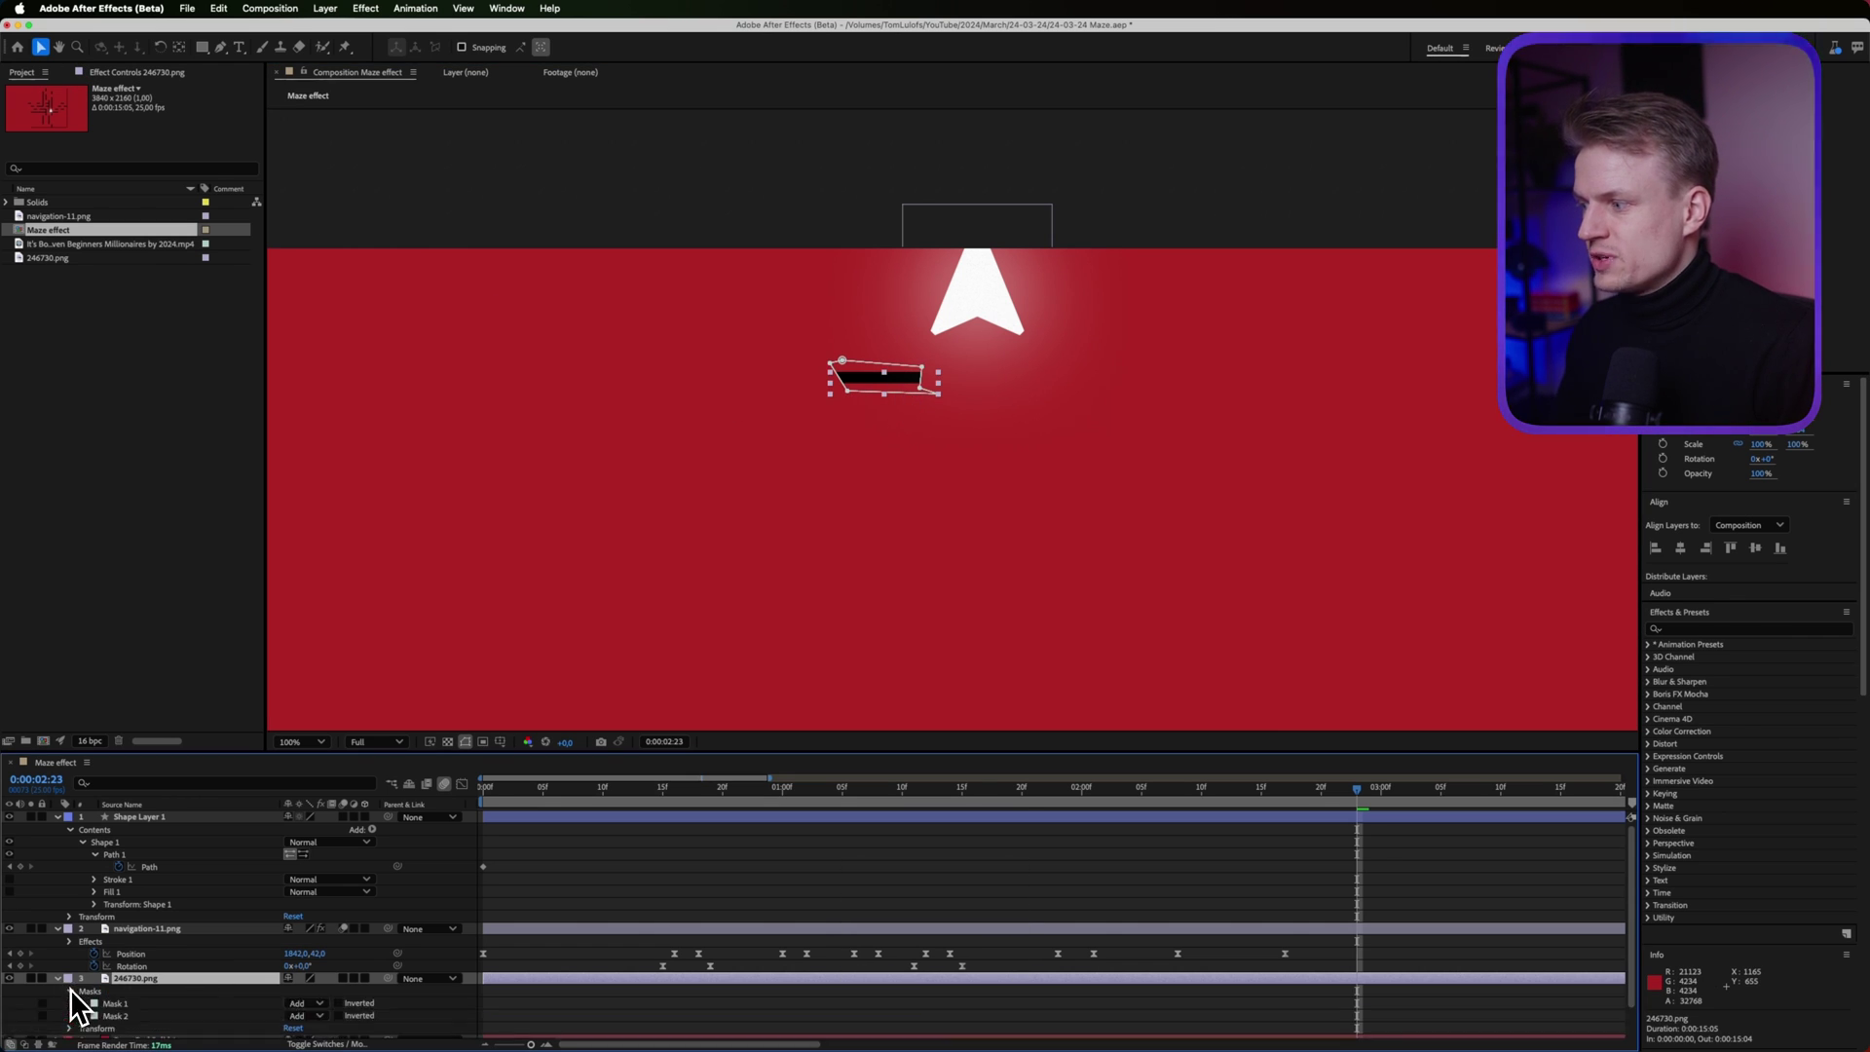
{"action": "left_click", "coordinate": [117, 1015]}
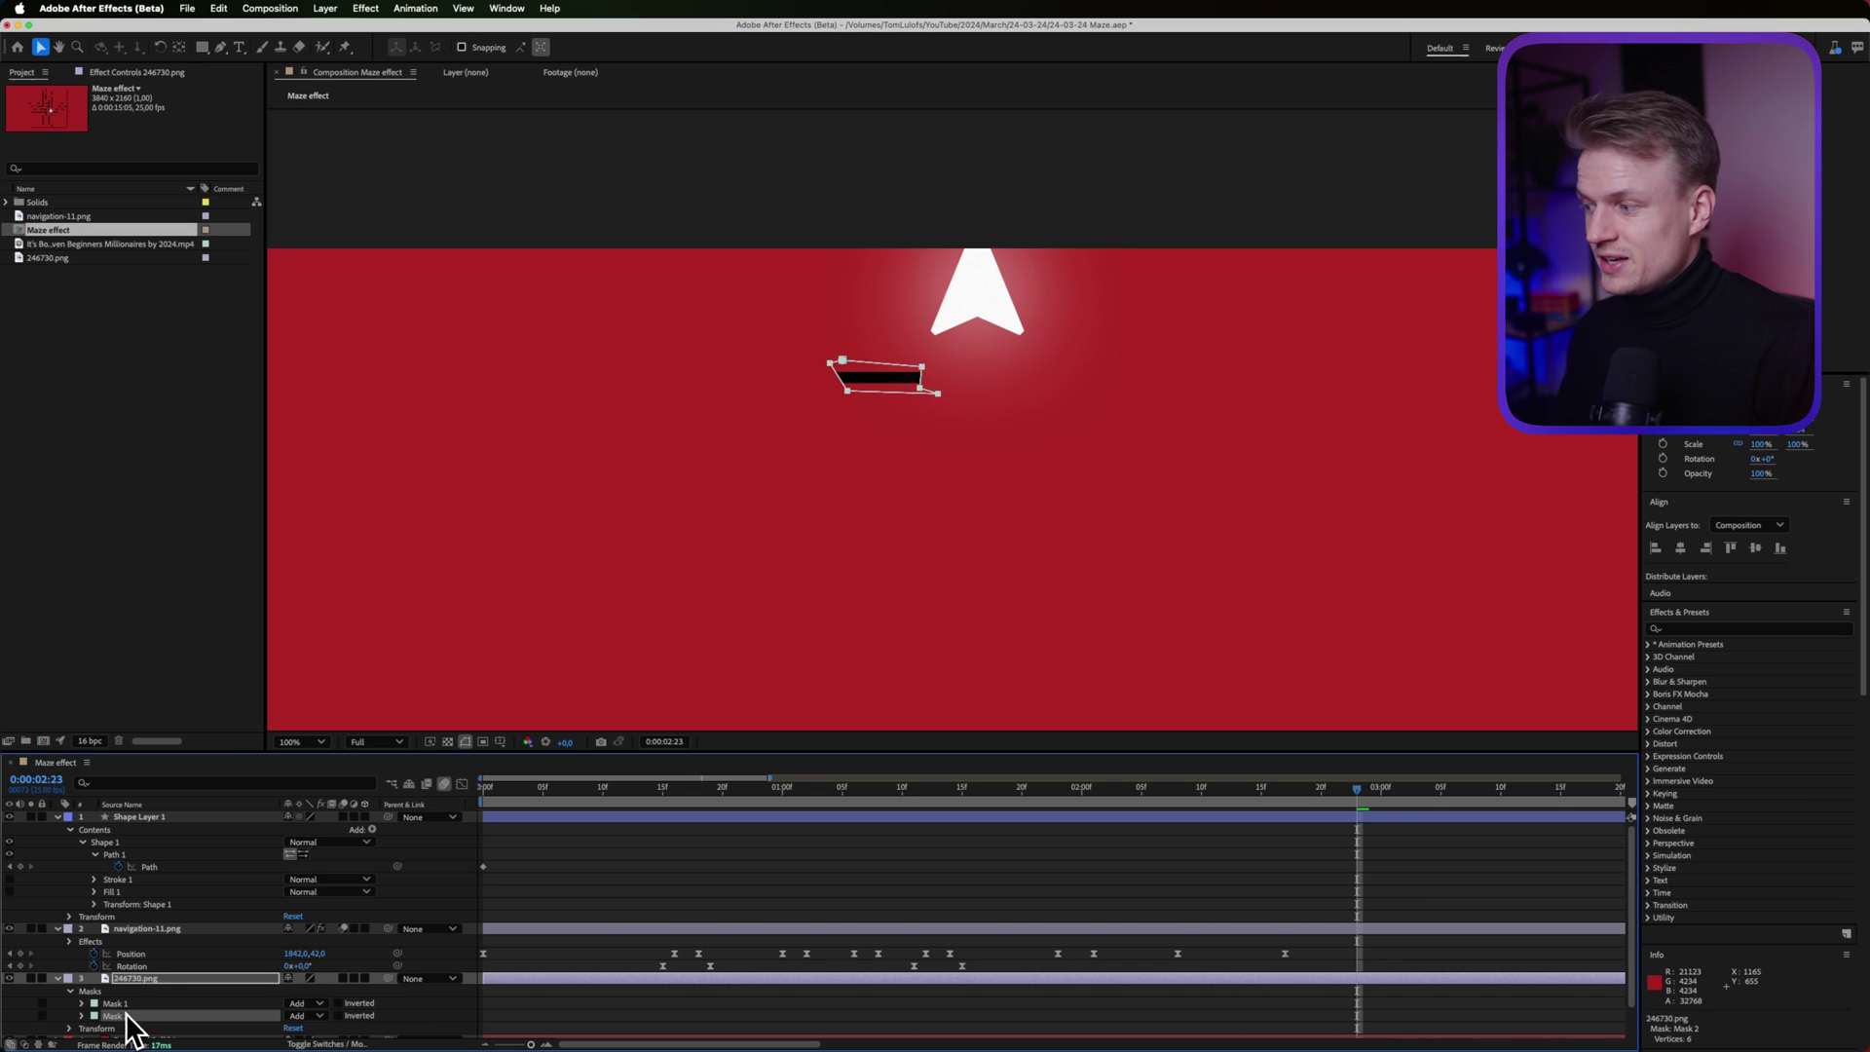
Try to flip the duplicated mask horizontally
{"action": "double_click", "coordinate": [894, 391]}
{"action": "right_click", "coordinate": [902, 394]}
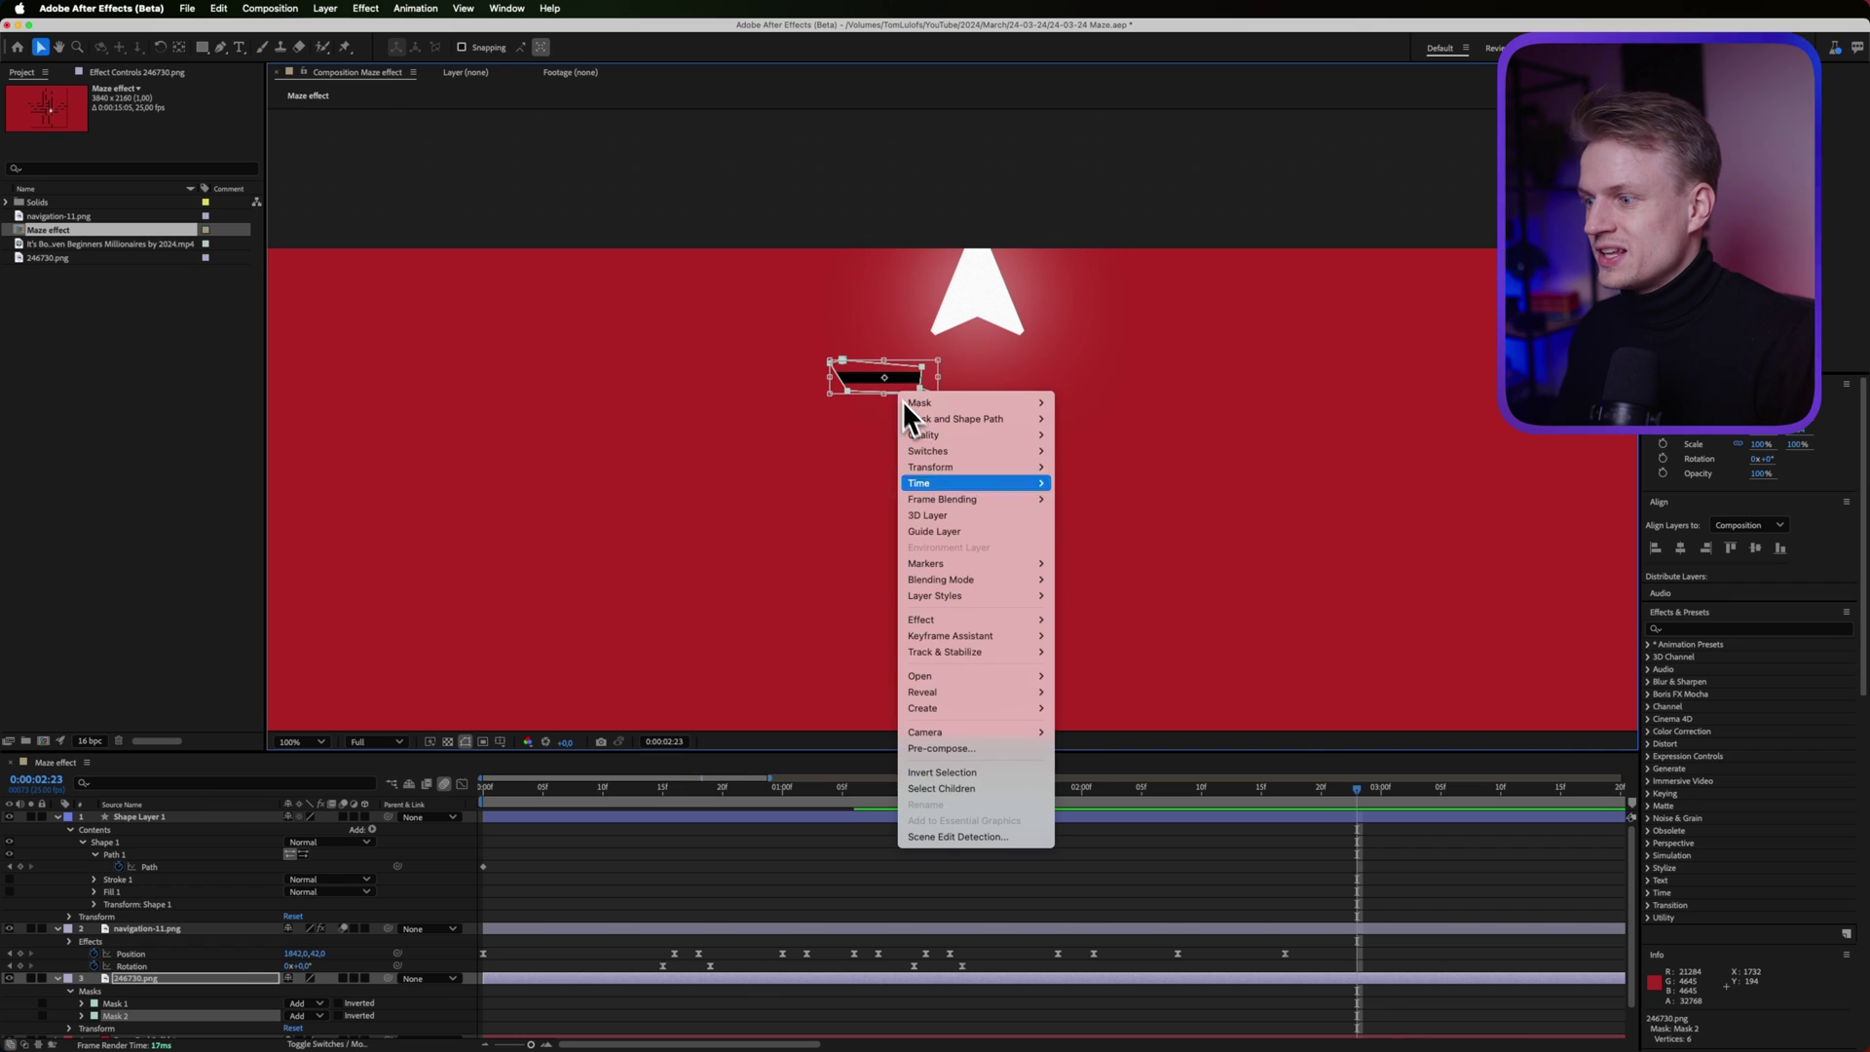
{"action": "mouse_move", "coordinate": [1014, 463]}
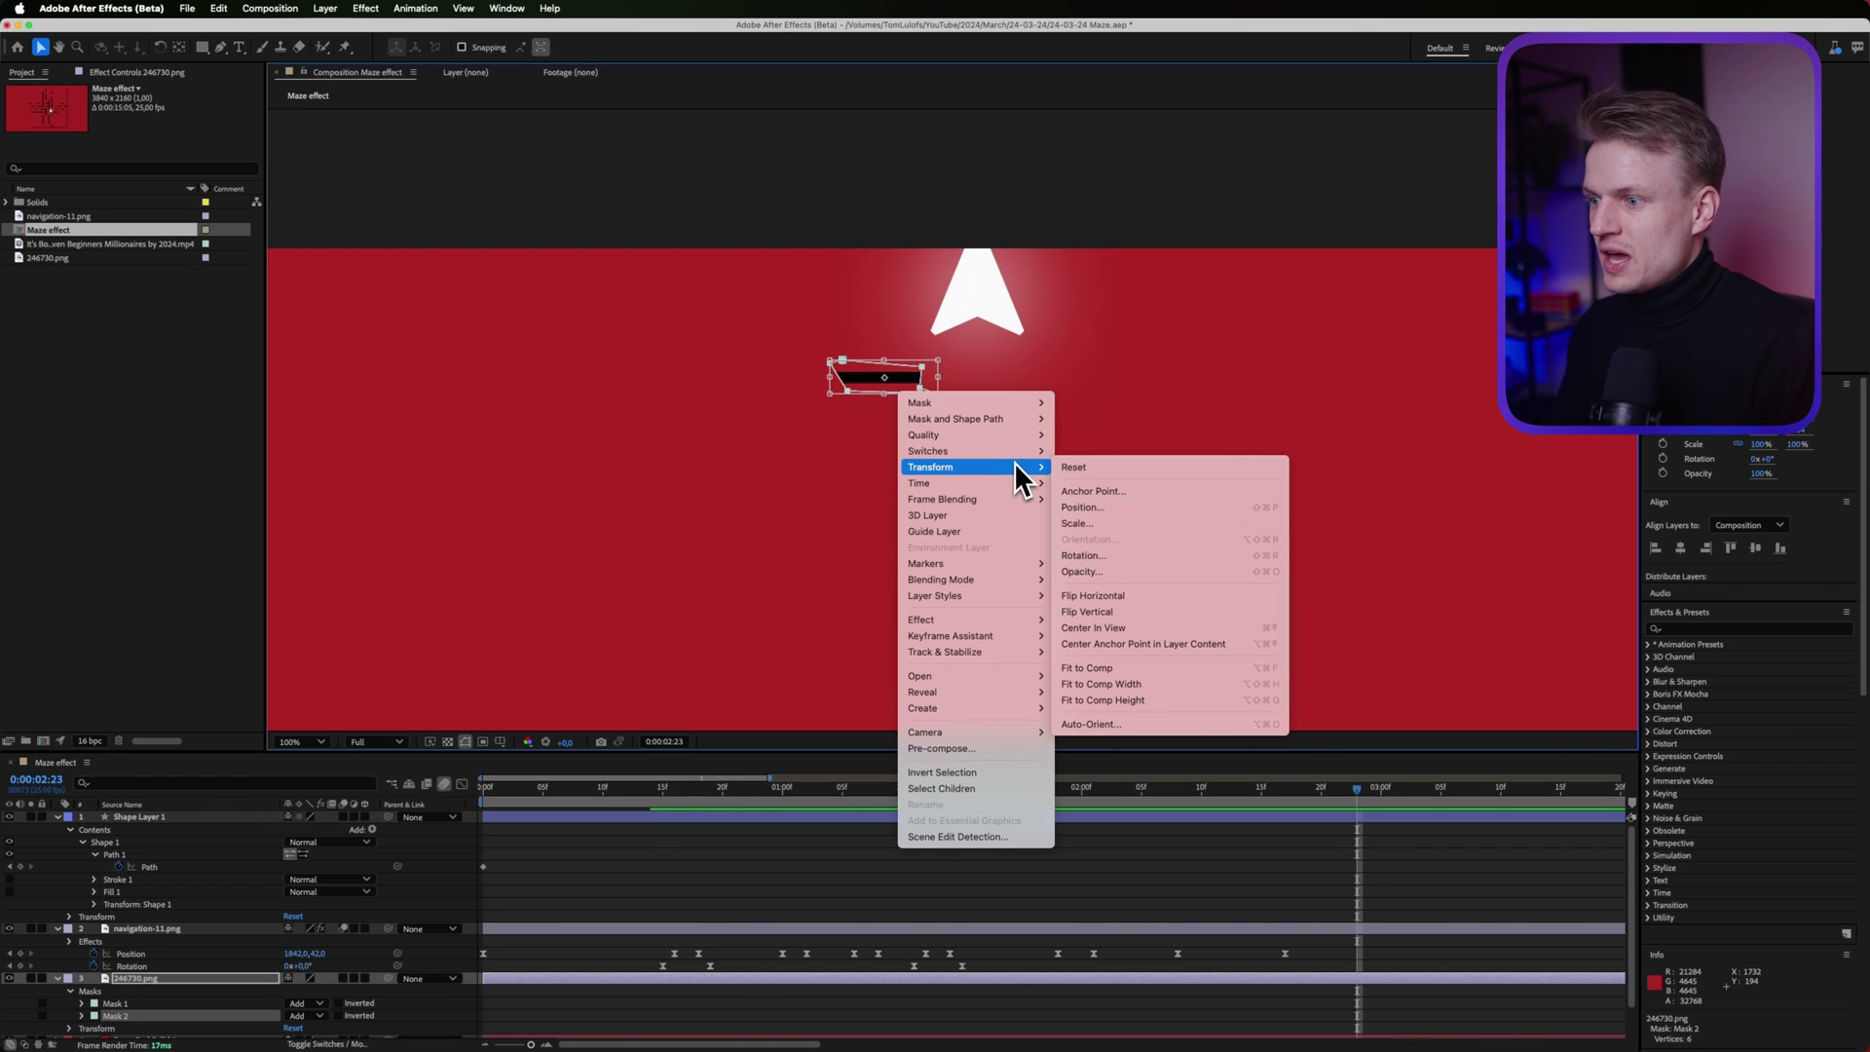
{"action": "left_click", "coordinate": [1136, 596]}
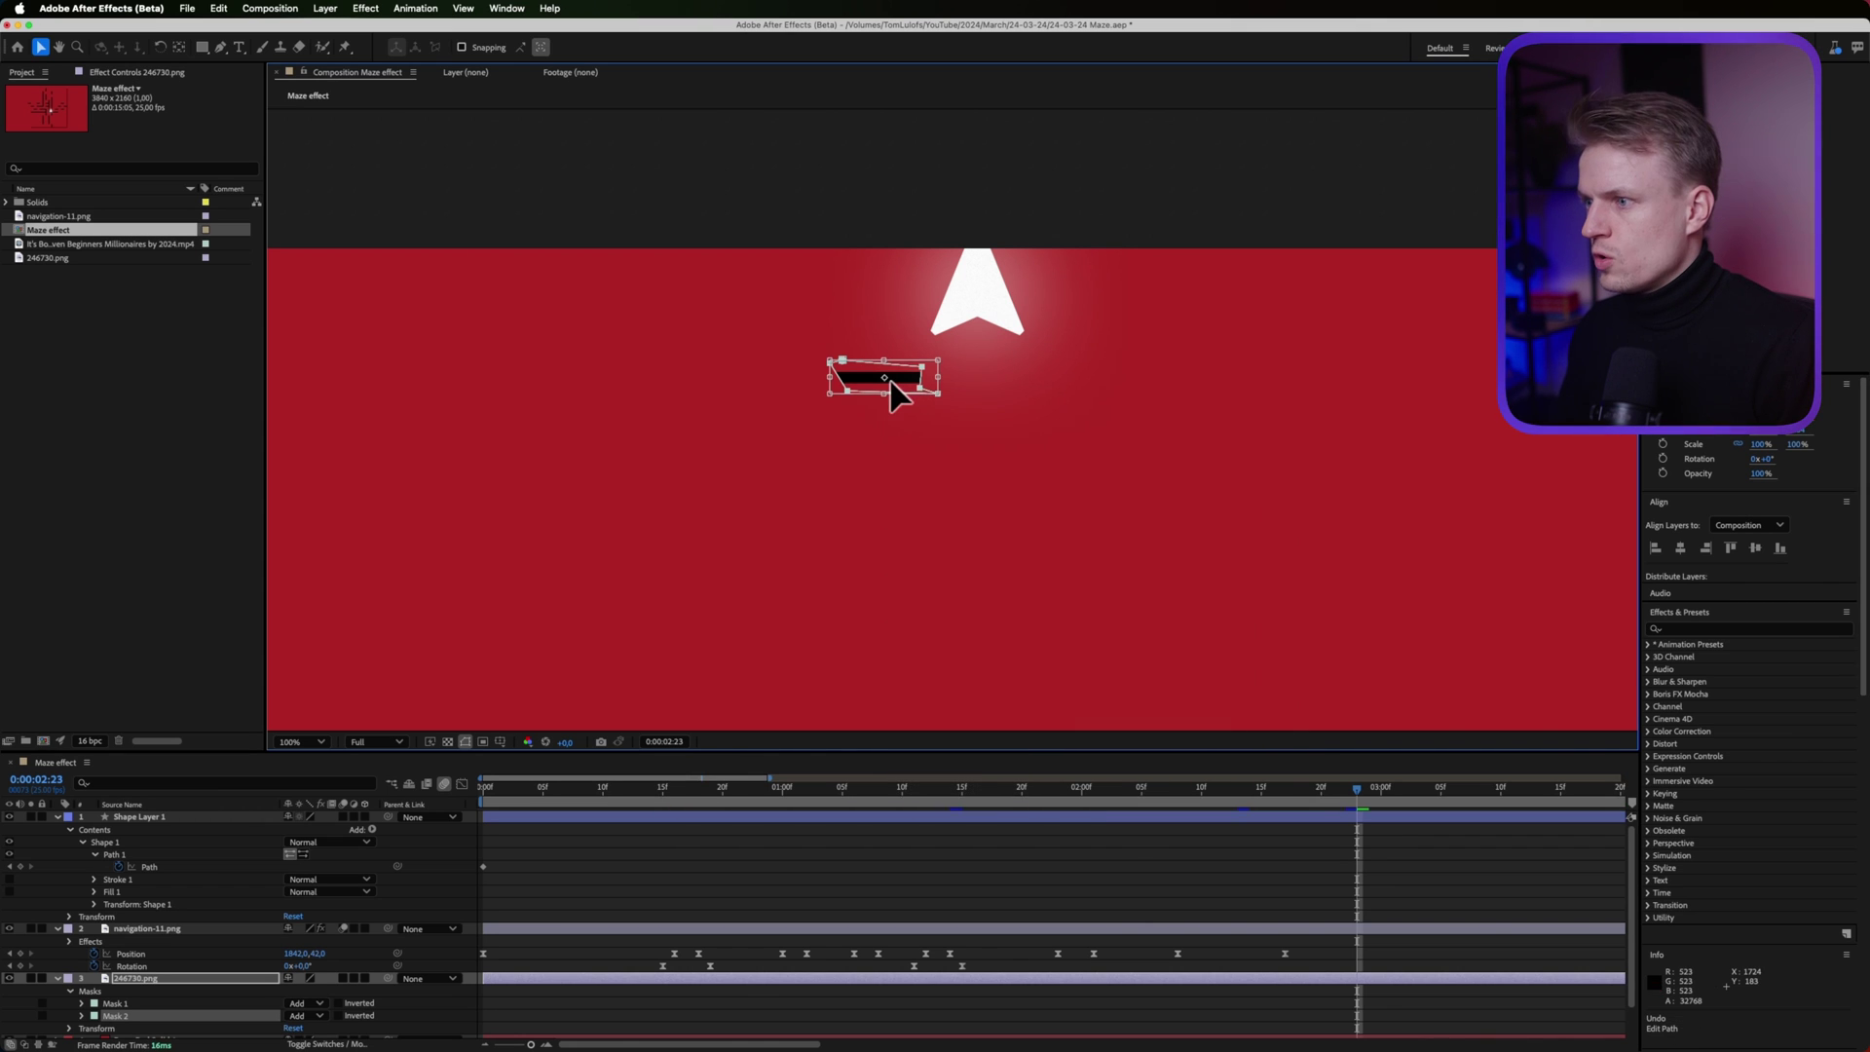
Move the duplicated mask along the wall so it covers the section directly right of the first mask
{"action": "left_click_drag", "start_coordinate": [894, 395], "coordinate": [965, 557]}
{"action": "scroll", "coordinate": [978, 397], "scroll_direction": "up", "scroll_amount": 4}
{"action": "key", "text": "h"}
{"action": "left_click_drag", "start_coordinate": [1002, 410], "coordinate": [960, 395]}
{"action": "mouse_move", "coordinate": [1173, 460]}
{"action": "left_mouse_down"}
{"action": "mouse_move", "coordinate": [1119, 471]}
{"action": "mouse_move", "coordinate": [1207, 458]}
{"action": "left_mouse_up"}
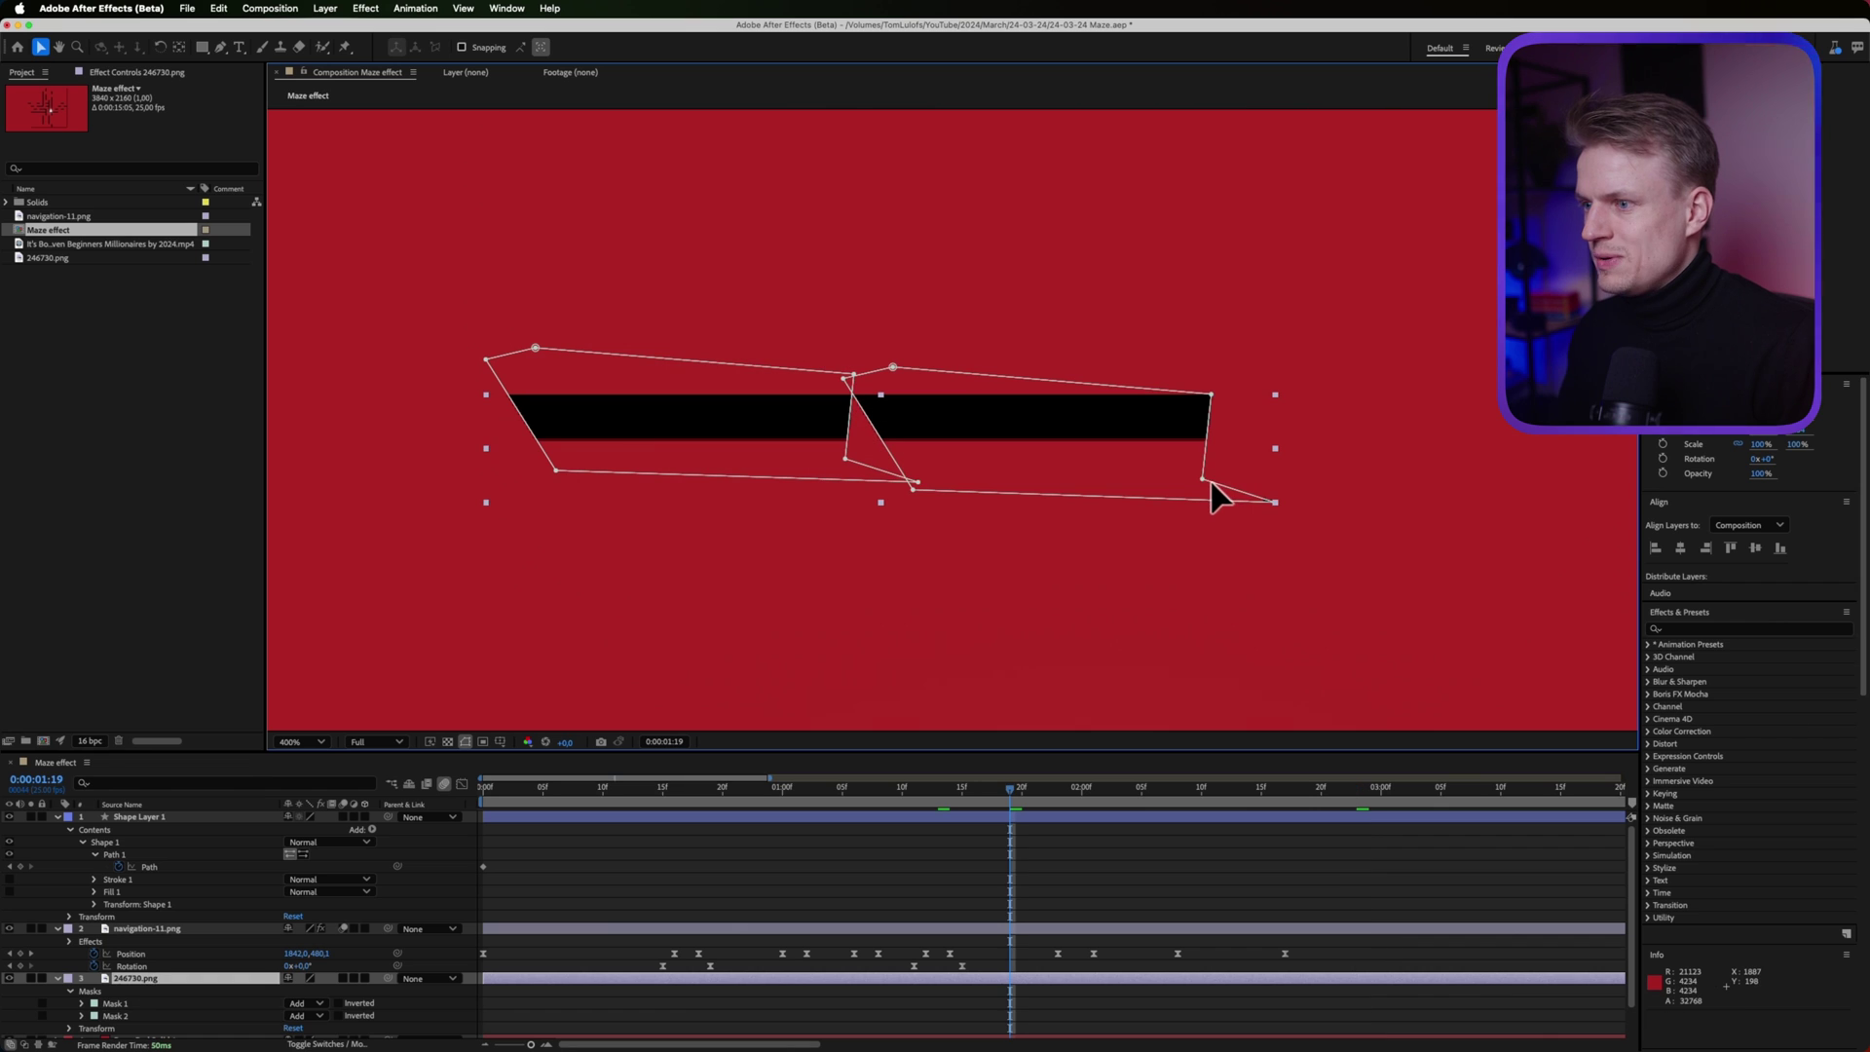
Reshape the second mask's vertices so it encloses the right wall section and its left edge meets the first mask
{"action": "left_click", "coordinate": [1201, 479]}
{"action": "left_click_drag", "start_coordinate": [1274, 501], "coordinate": [1121, 500]}
{"action": "left_click_drag", "start_coordinate": [914, 488], "coordinate": [855, 450]}
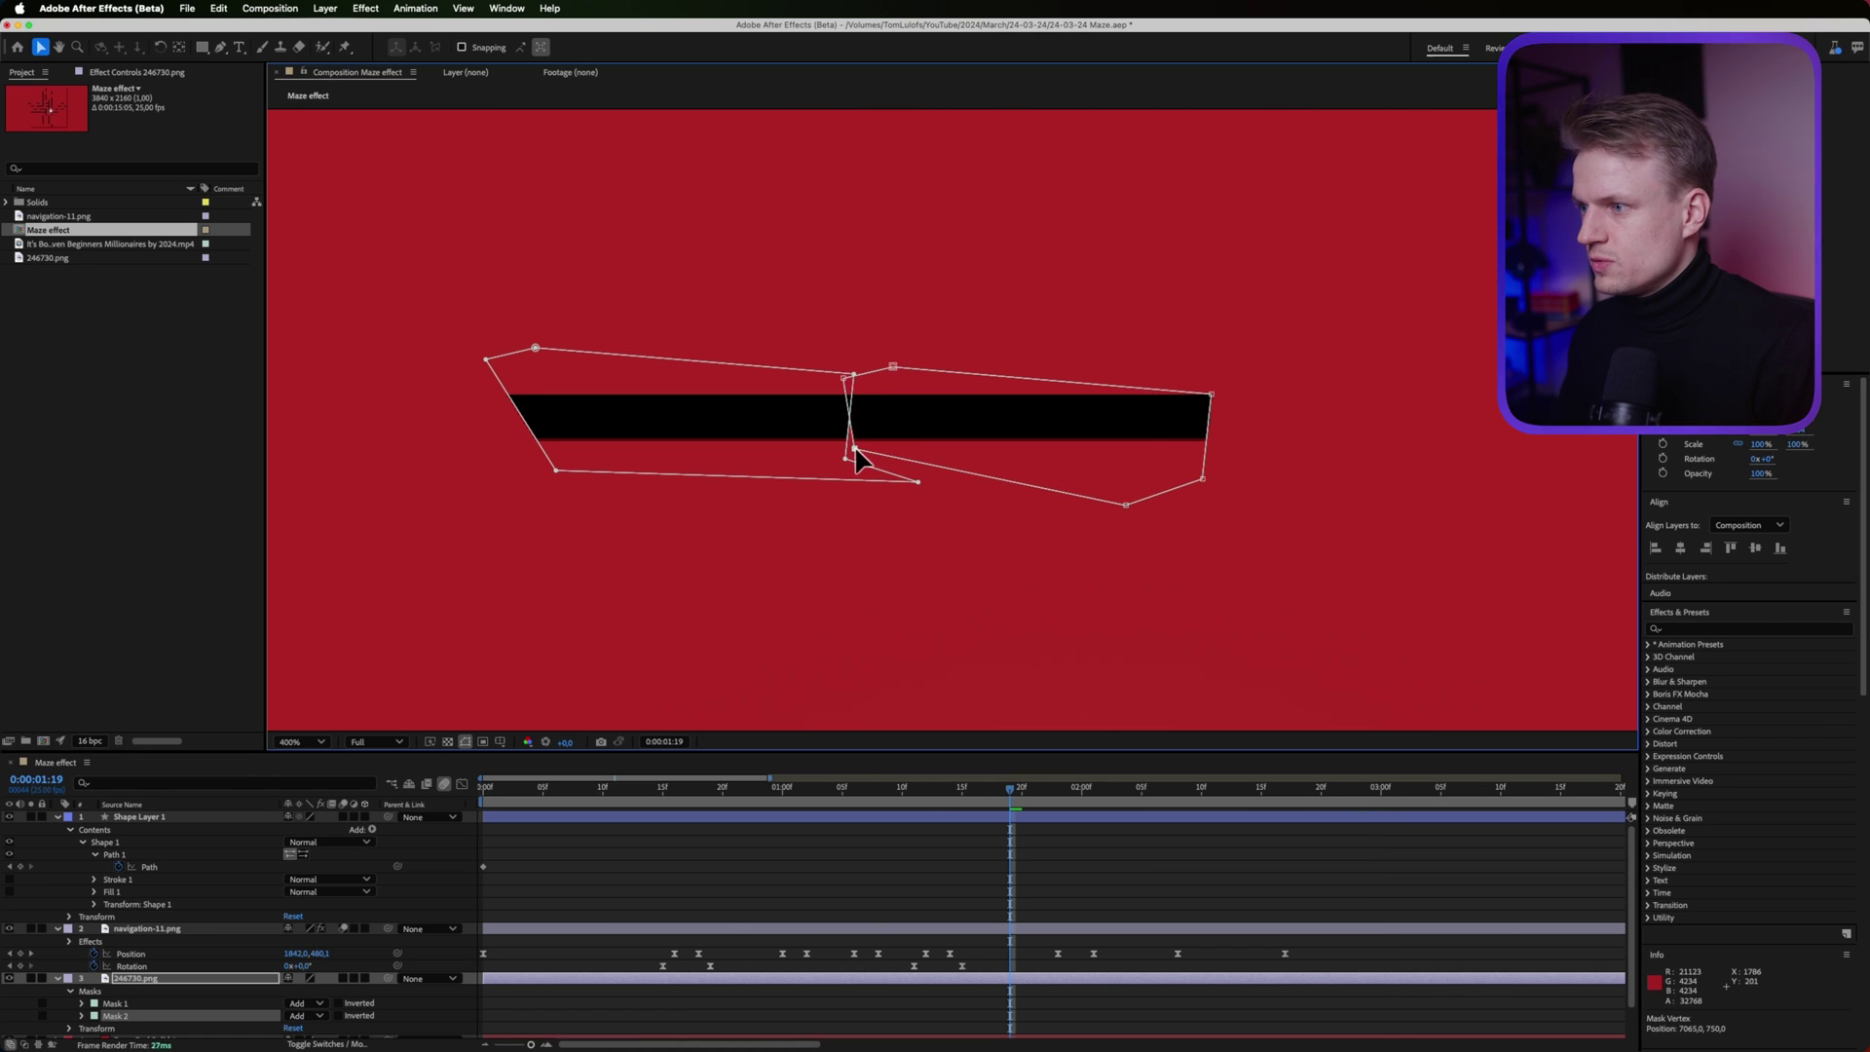
{"action": "left_click_drag", "start_coordinate": [844, 378], "coordinate": [853, 375]}
{"action": "left_click", "coordinate": [1033, 854]}
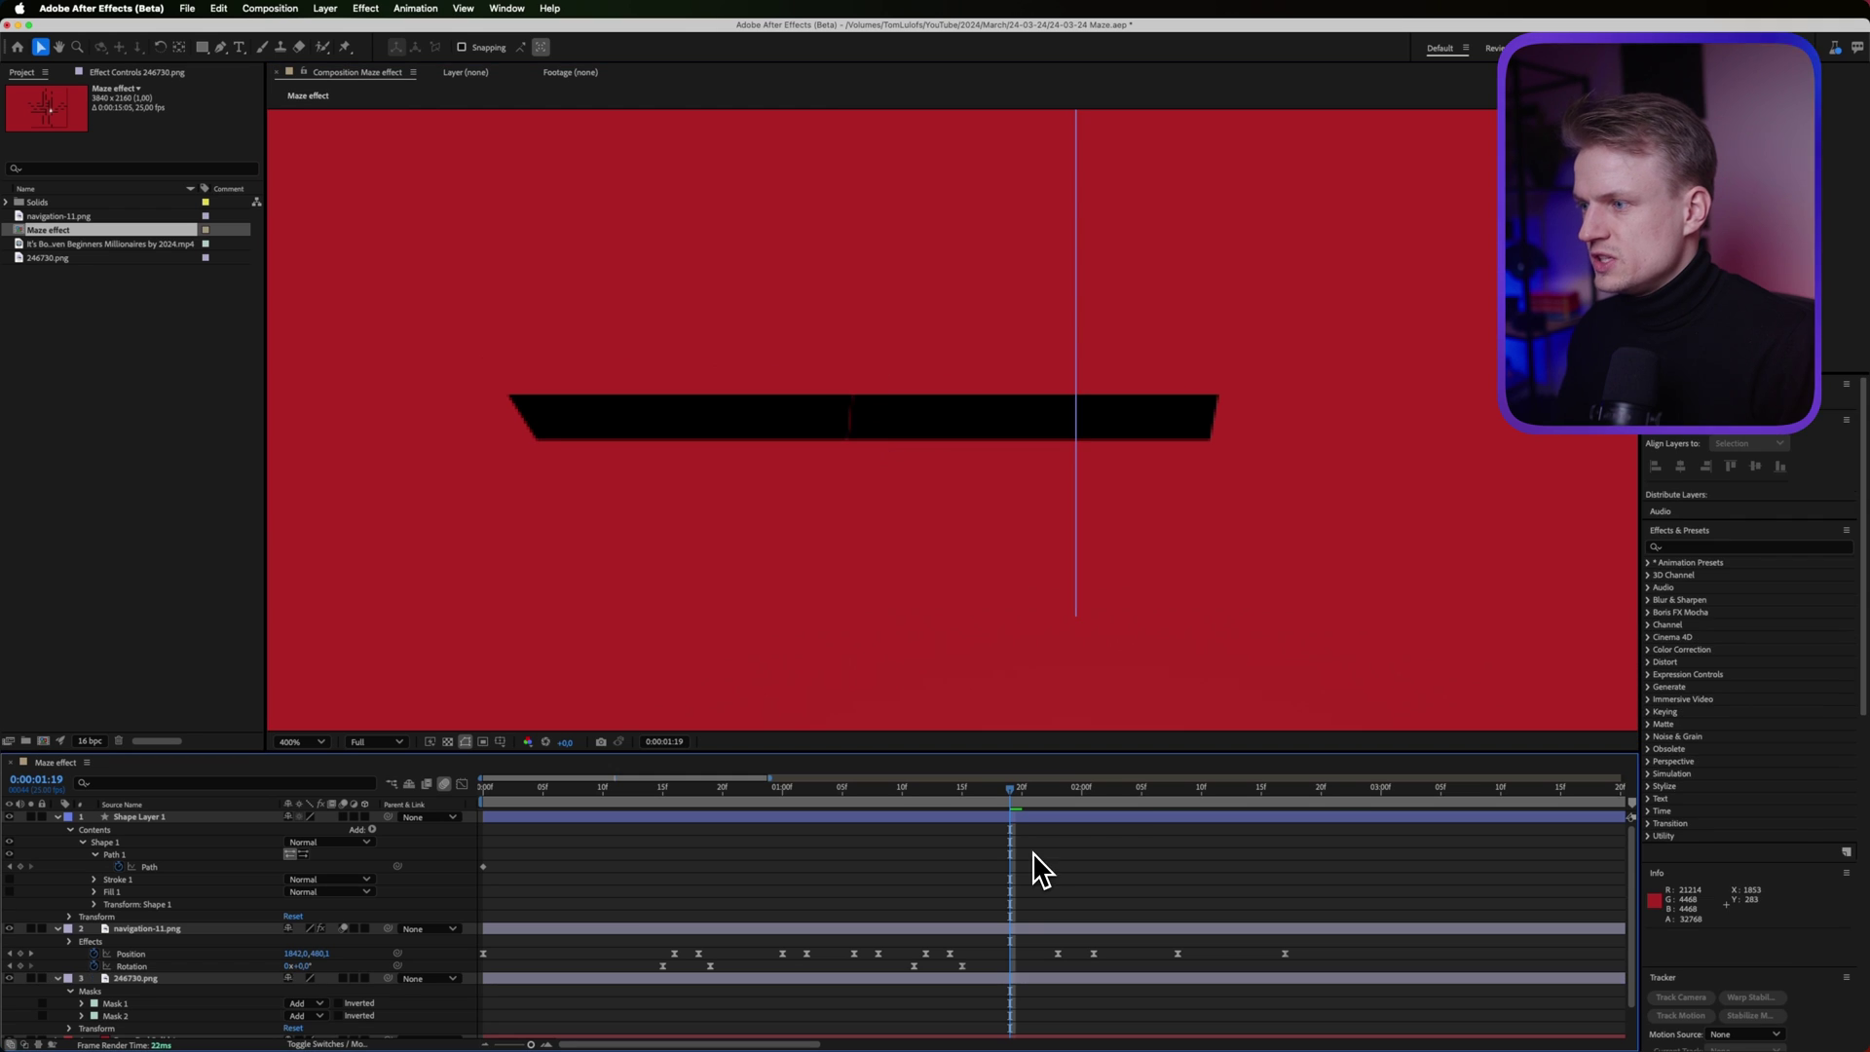
Duplicate the masked 246730.png layer twice
{"action": "left_click", "coordinate": [145, 979]}
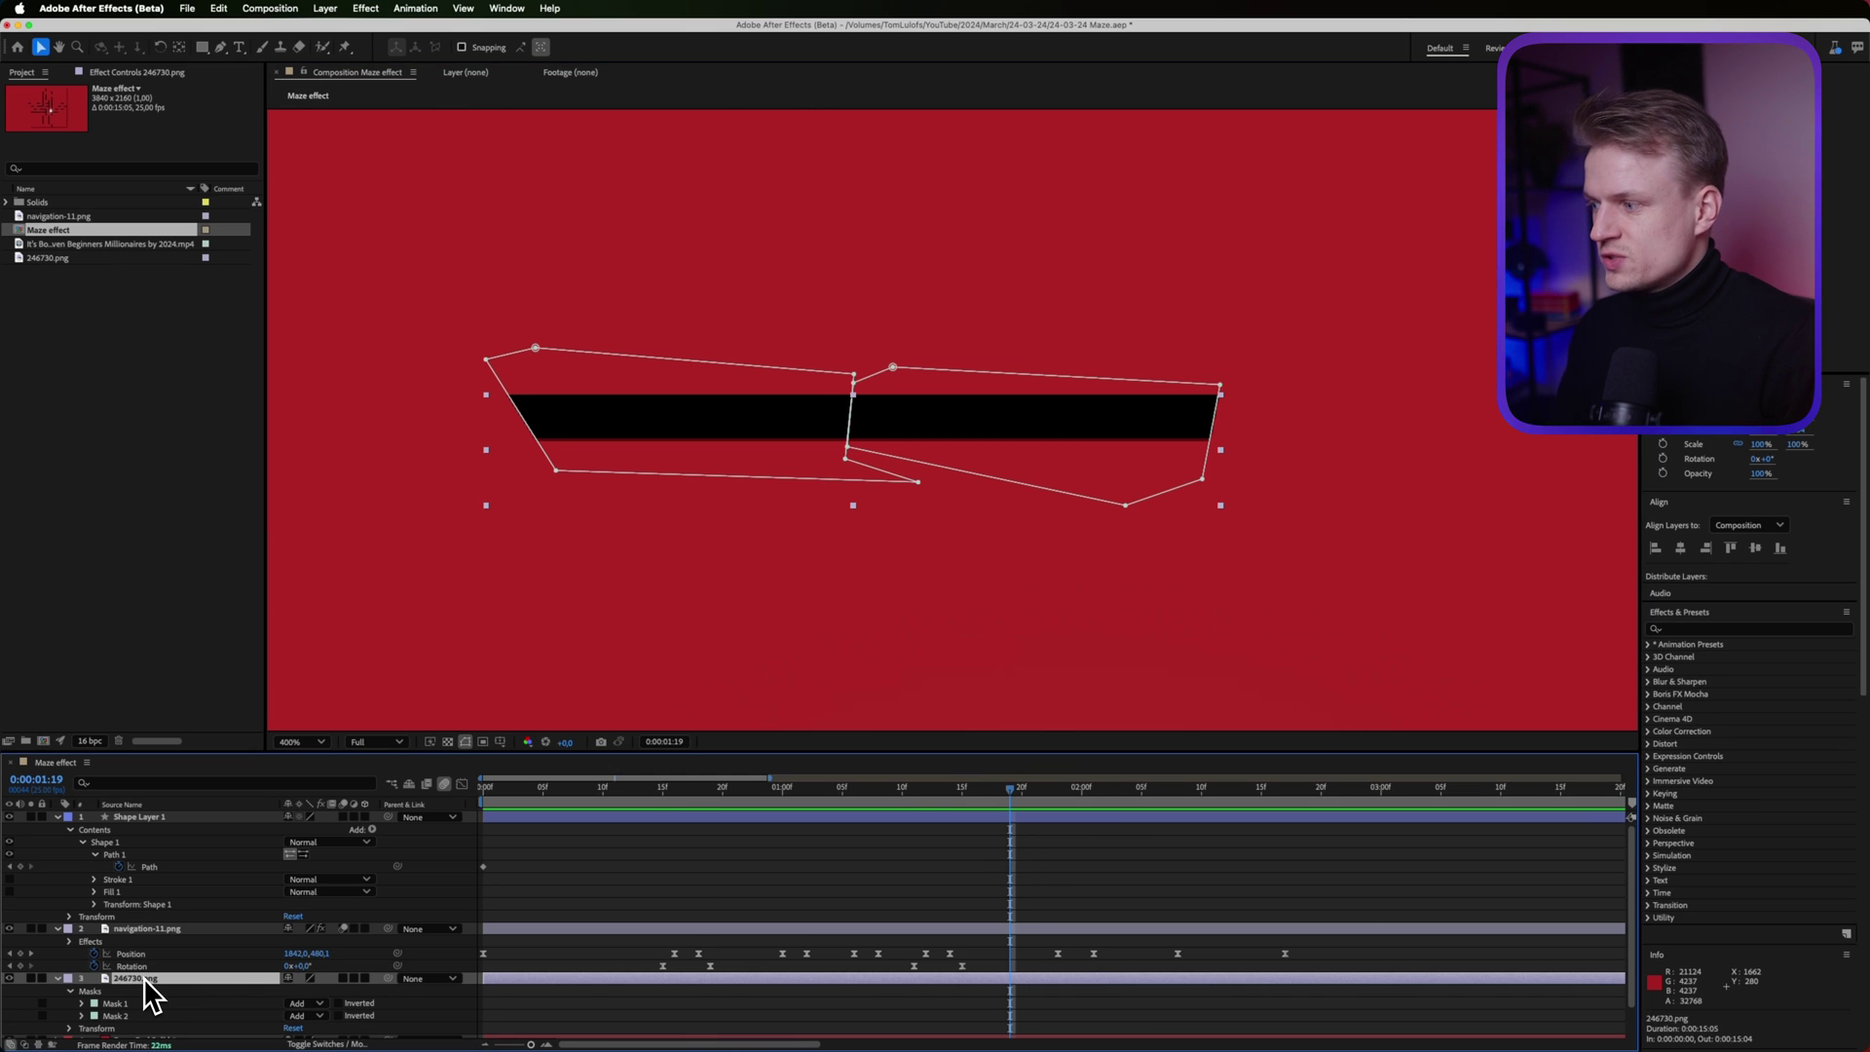
{"action": "key", "text": "super+d"}
{"action": "key", "text": "super+d"}
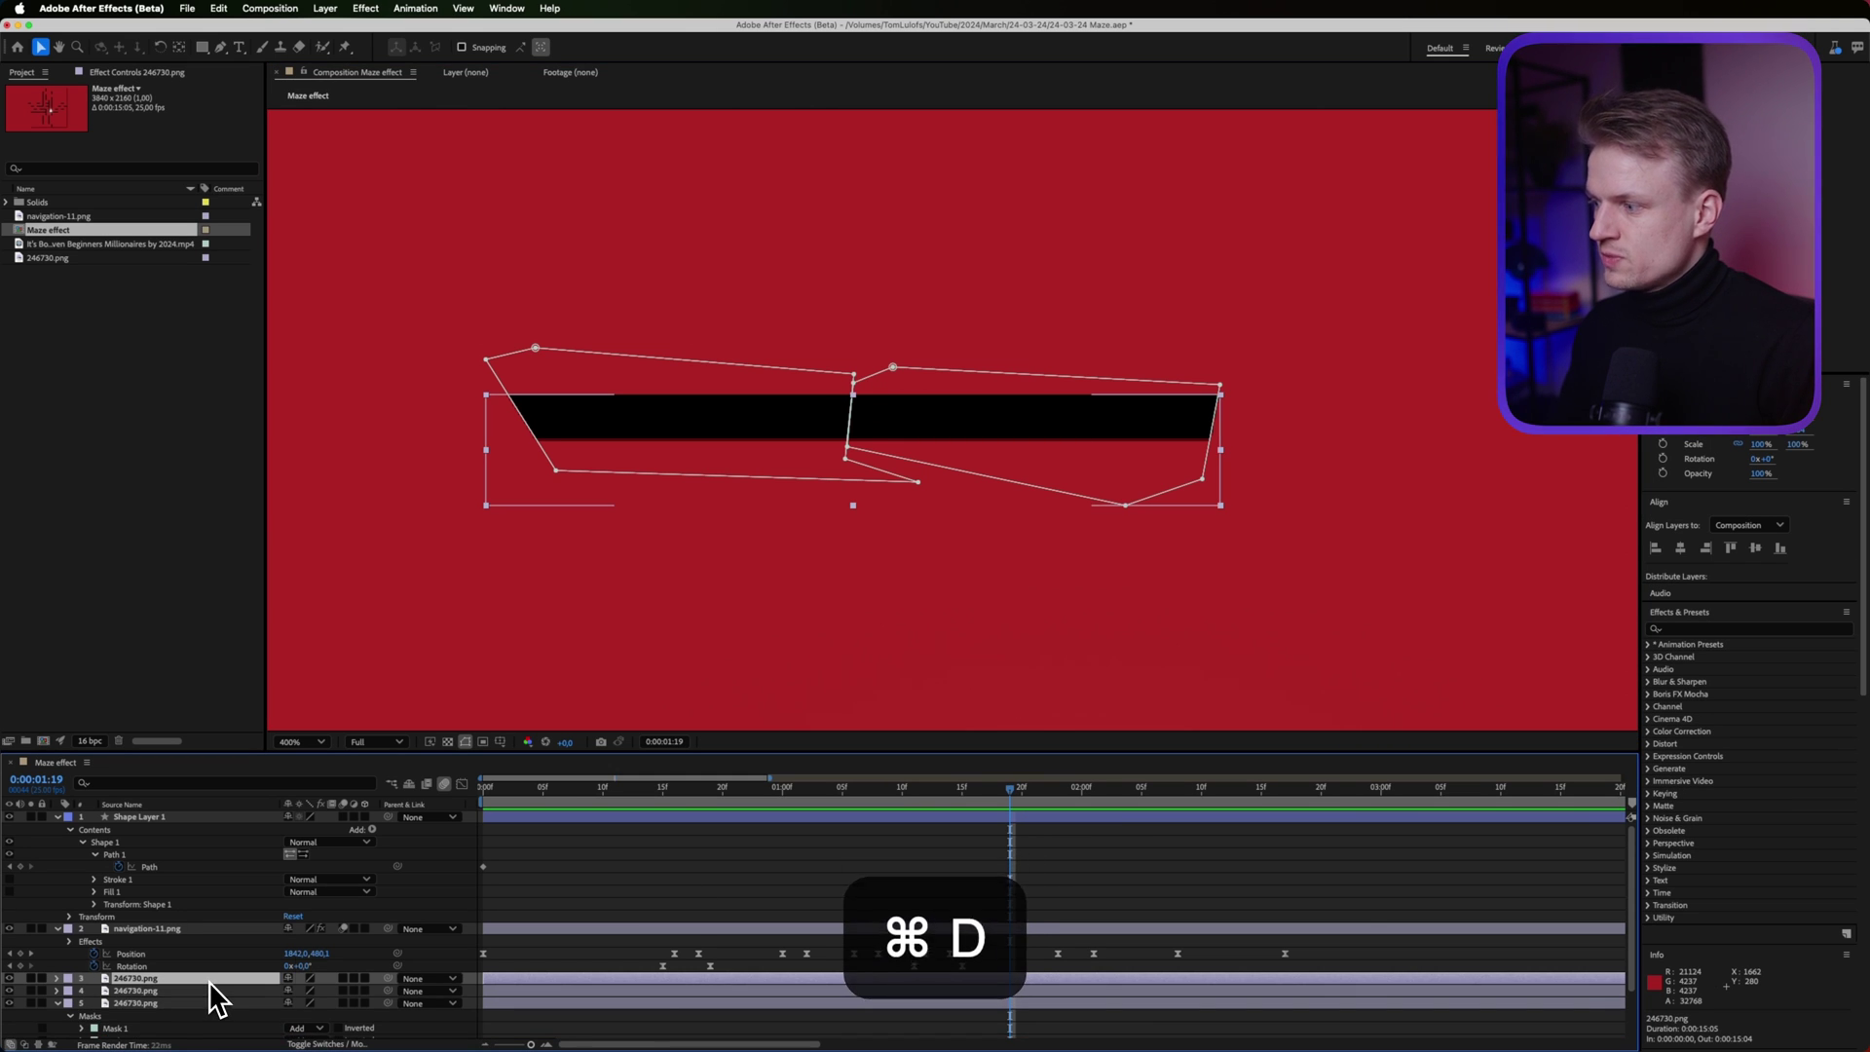
Rename the three 246730.png layers, from upper to lower, as Left piece, Right piece and Maze
{"action": "key", "text": "Return"}
{"action": "type", "text": "Left pie"}
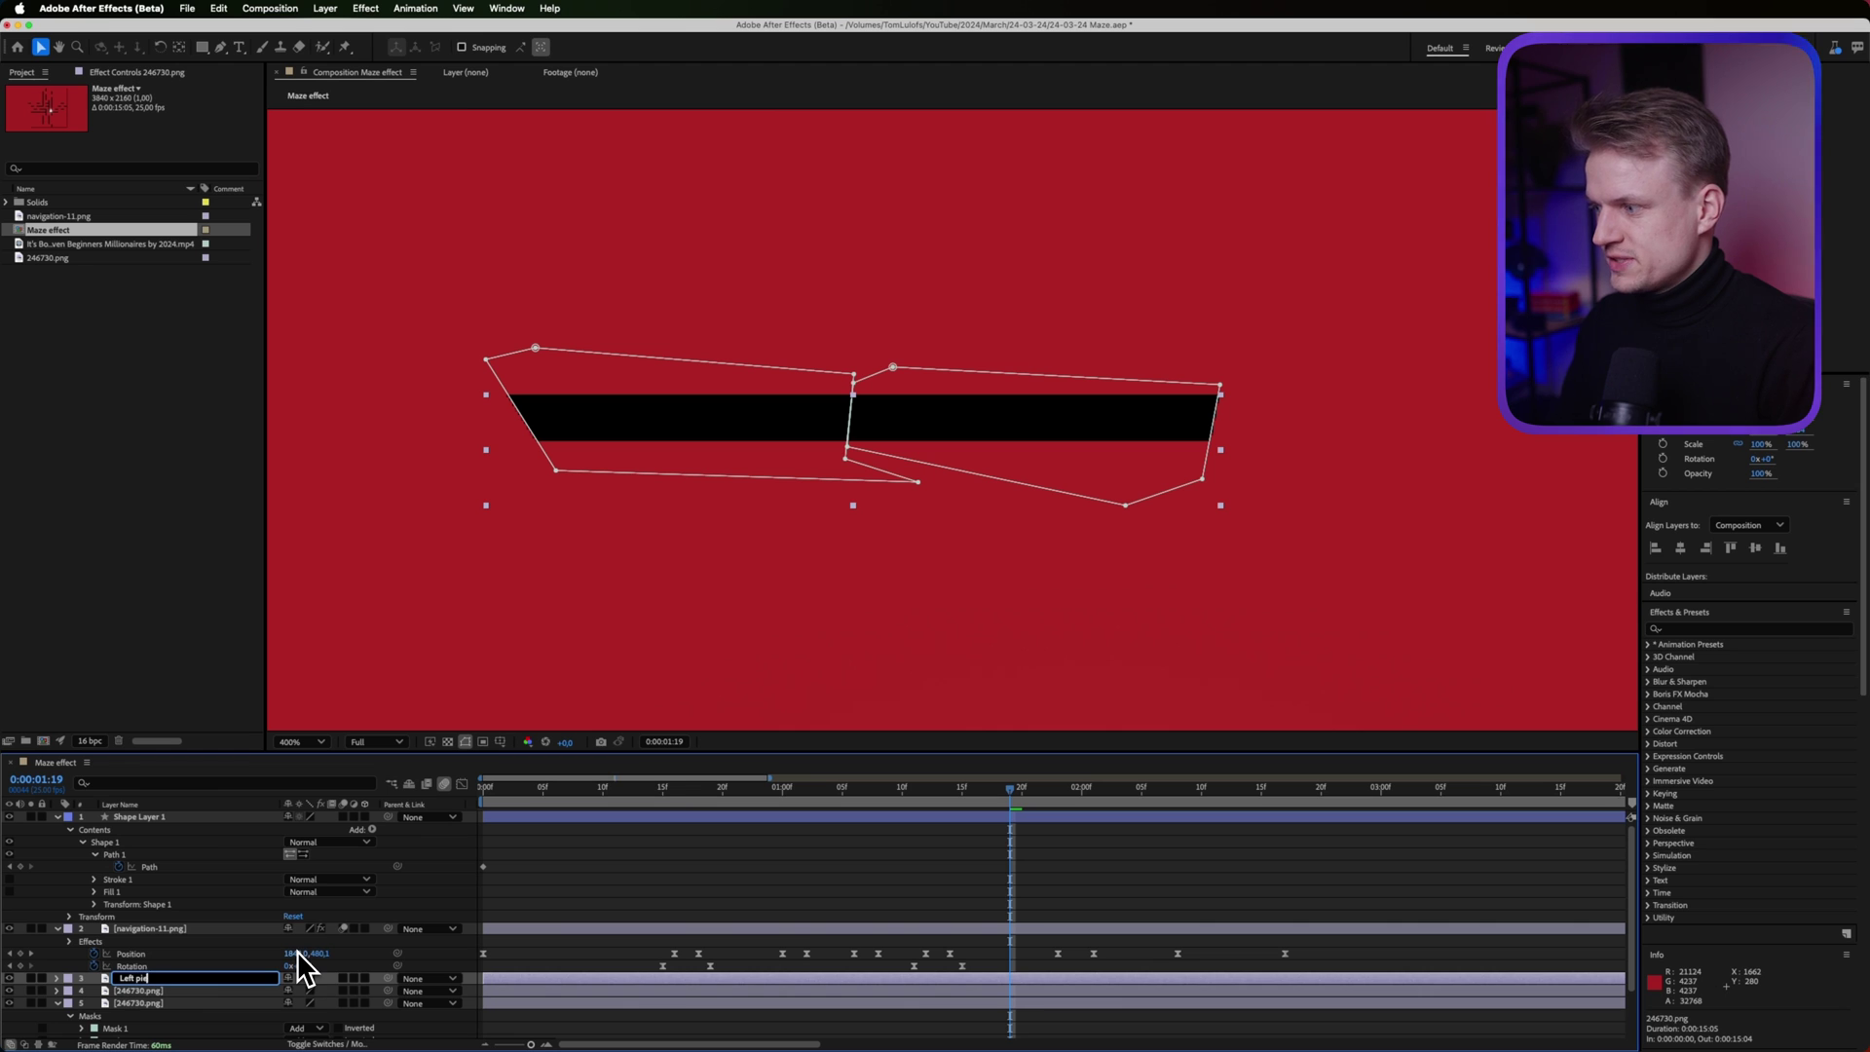
{"action": "type", "text": "ce"}
{"action": "key", "text": "Tab"}
{"action": "type", "text": "Right piece"}
{"action": "key", "text": "Tab"}
{"action": "type", "text": "Maze"}
{"action": "key", "text": "Return"}
Set both masks on the Maze layer to Subtract
{"action": "left_click", "coordinate": [315, 979]}
{"action": "left_click", "coordinate": [318, 971]}
{"action": "left_click", "coordinate": [311, 991]}
{"action": "left_click", "coordinate": [314, 976]}
Delete Mask 1 from the Right piece layer so only the mask around the right wall section remains
{"action": "left_click", "coordinate": [155, 942]}
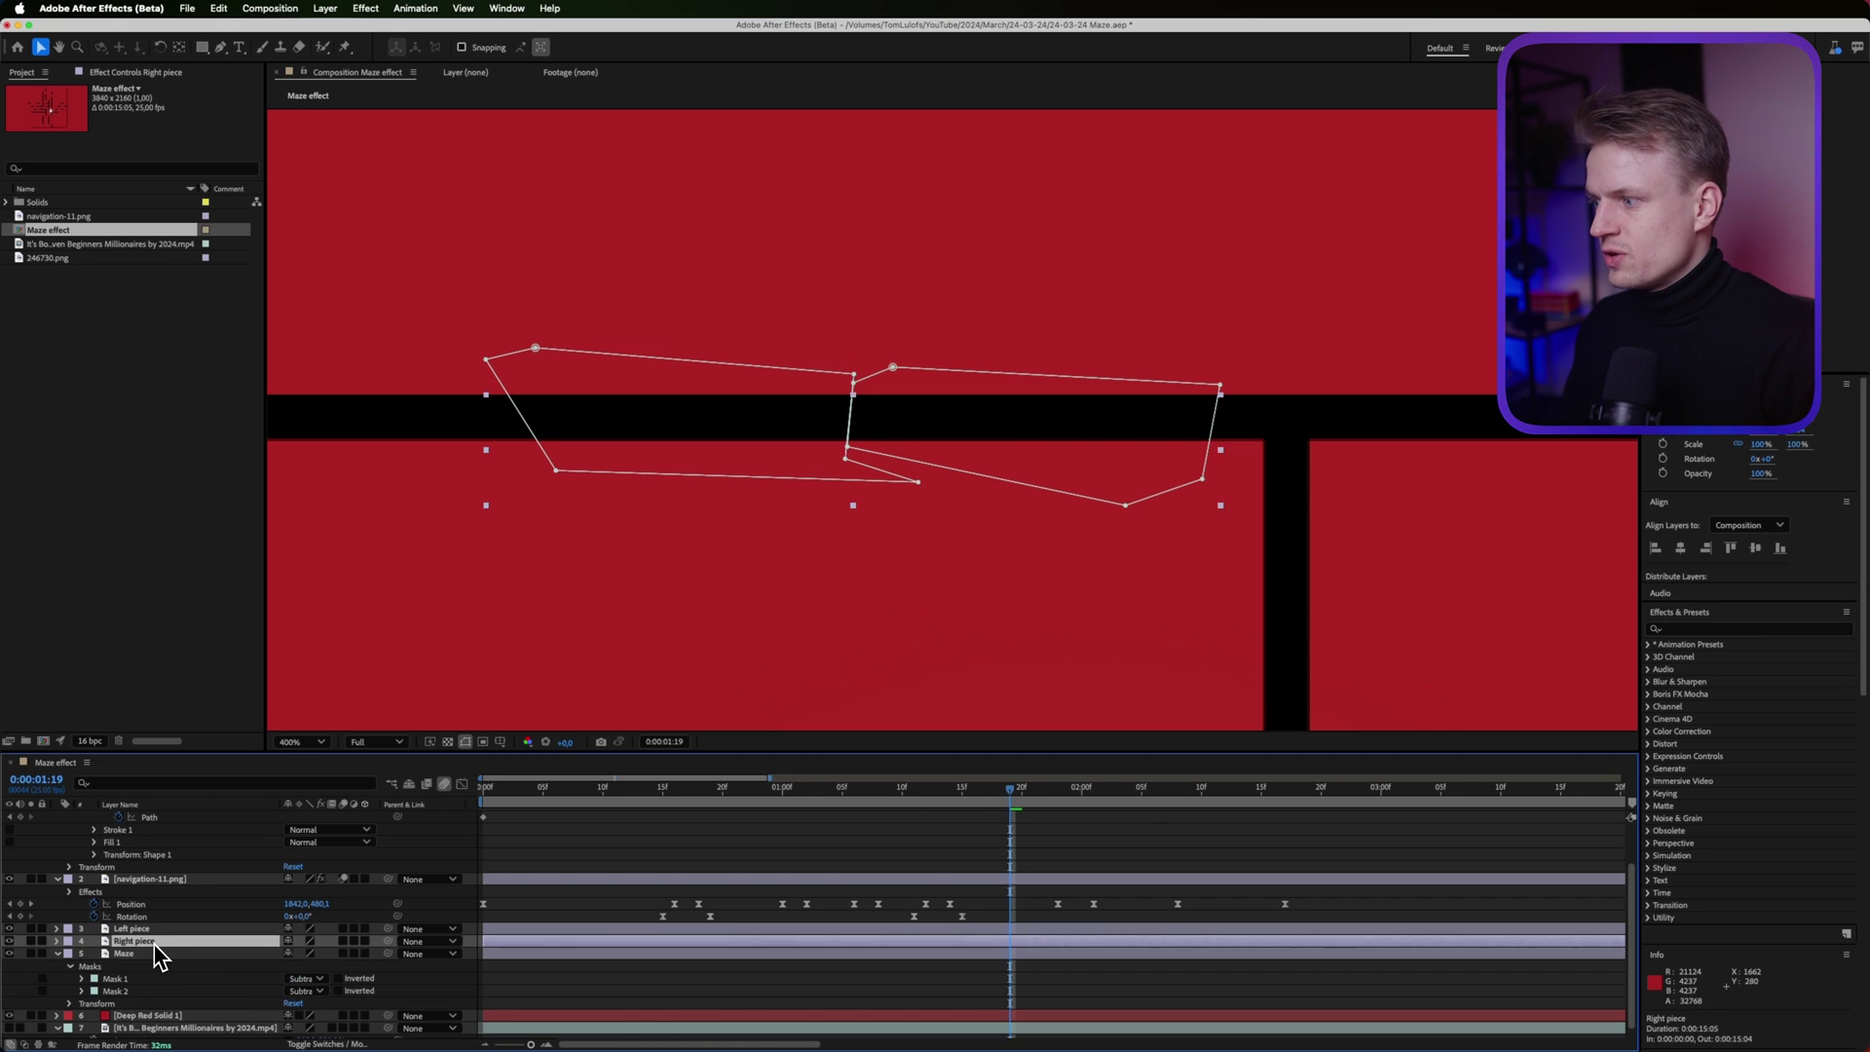
{"action": "left_click", "coordinate": [57, 941]}
{"action": "left_click", "coordinate": [70, 954]}
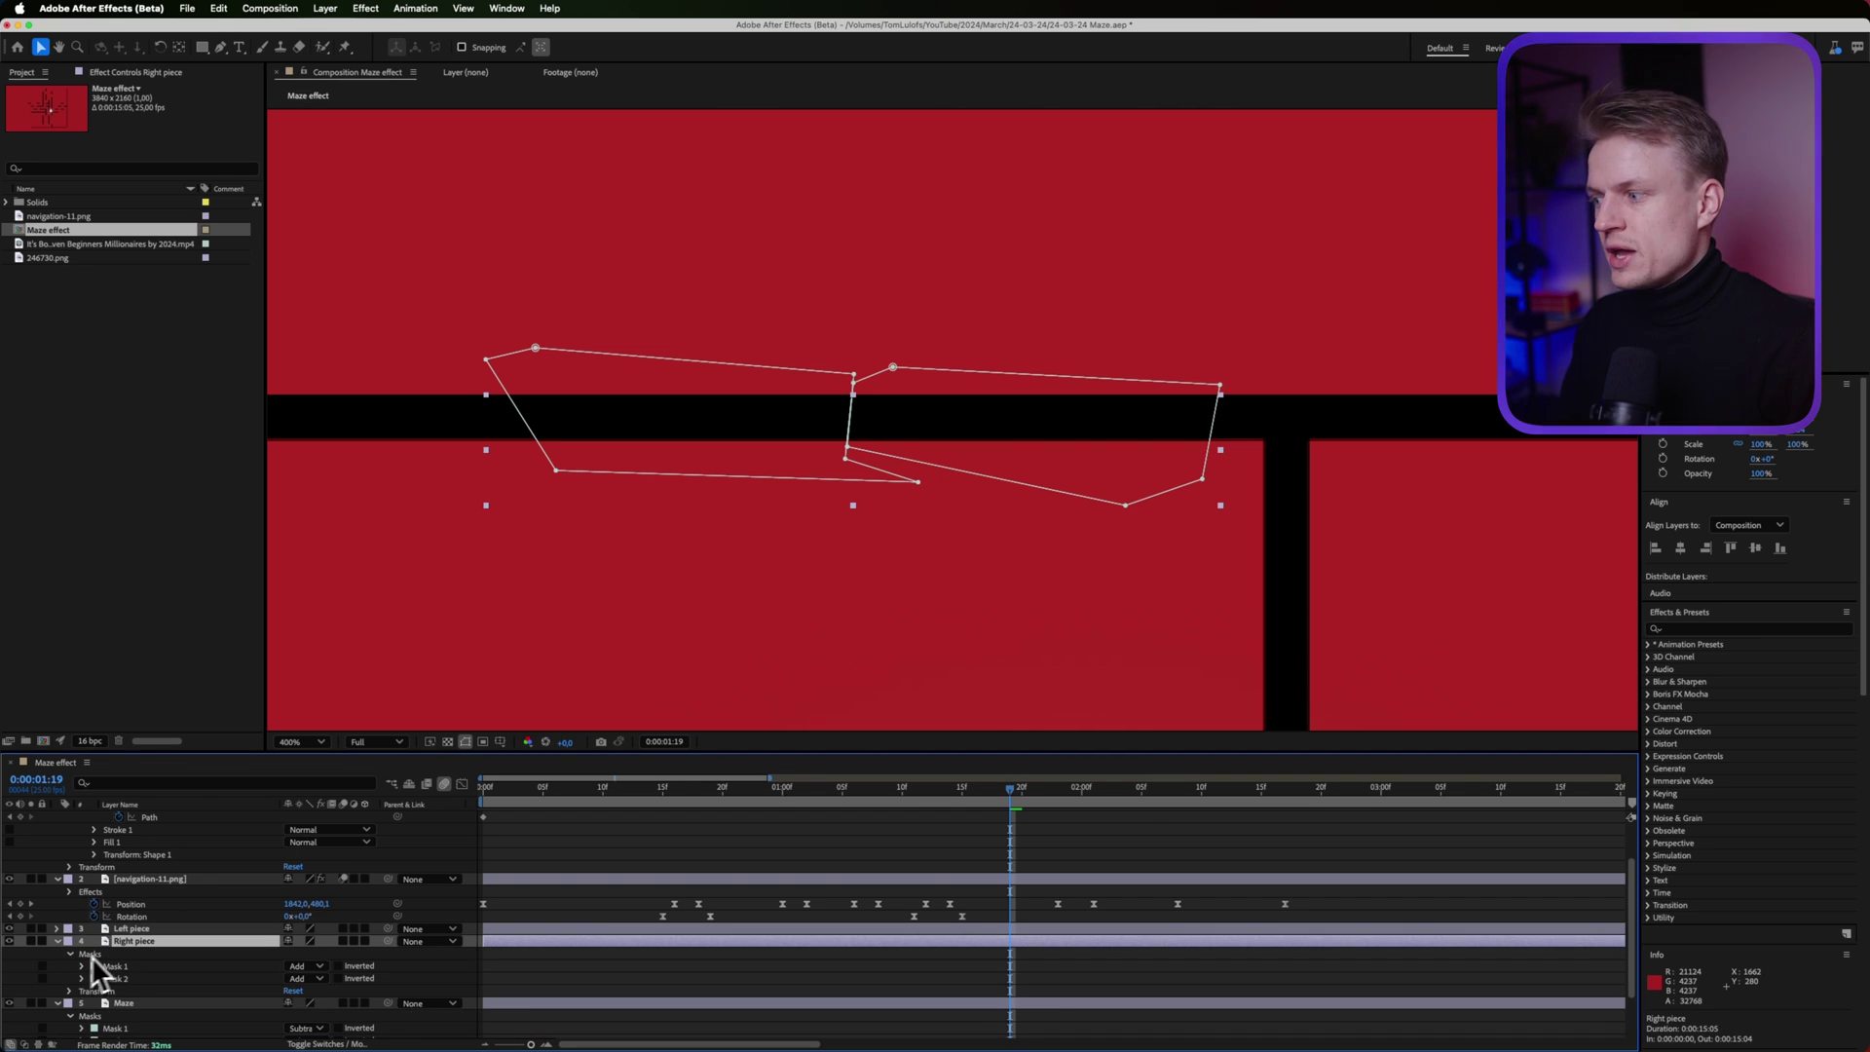
{"action": "left_click", "coordinate": [121, 969]}
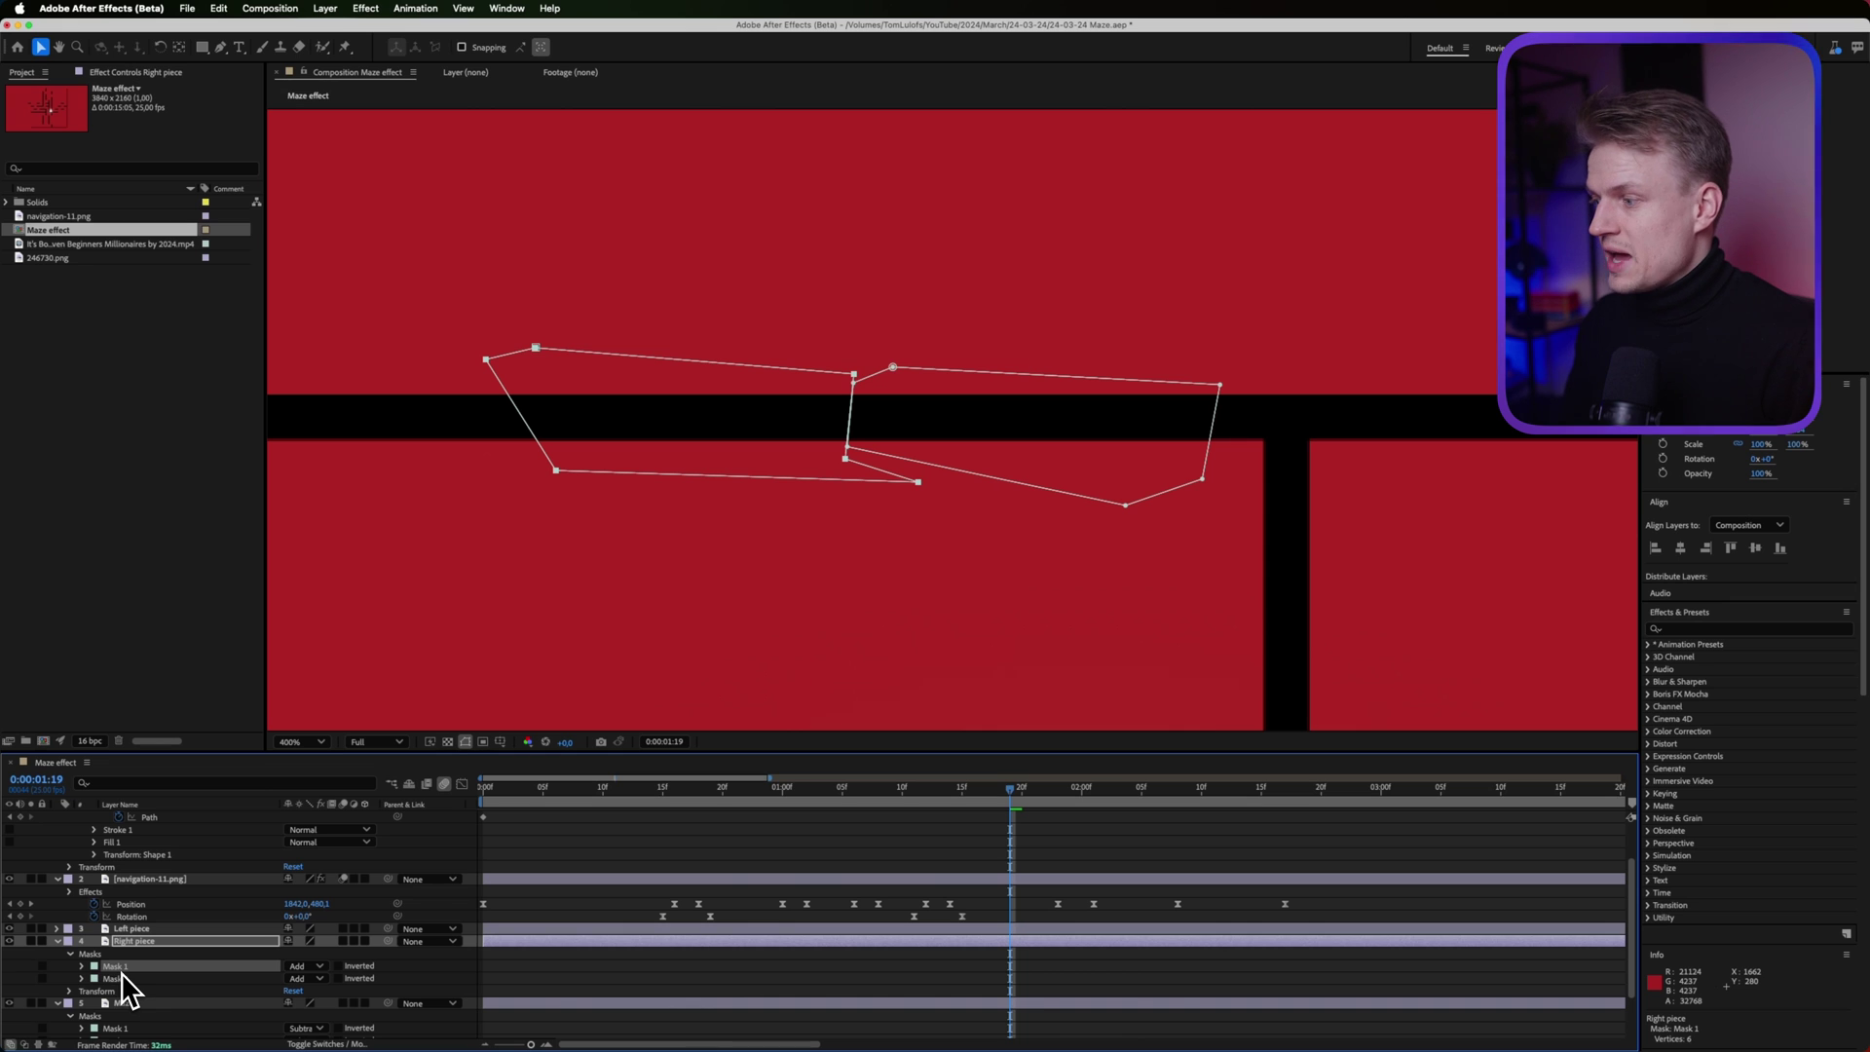
{"action": "left_click", "coordinate": [117, 979]}
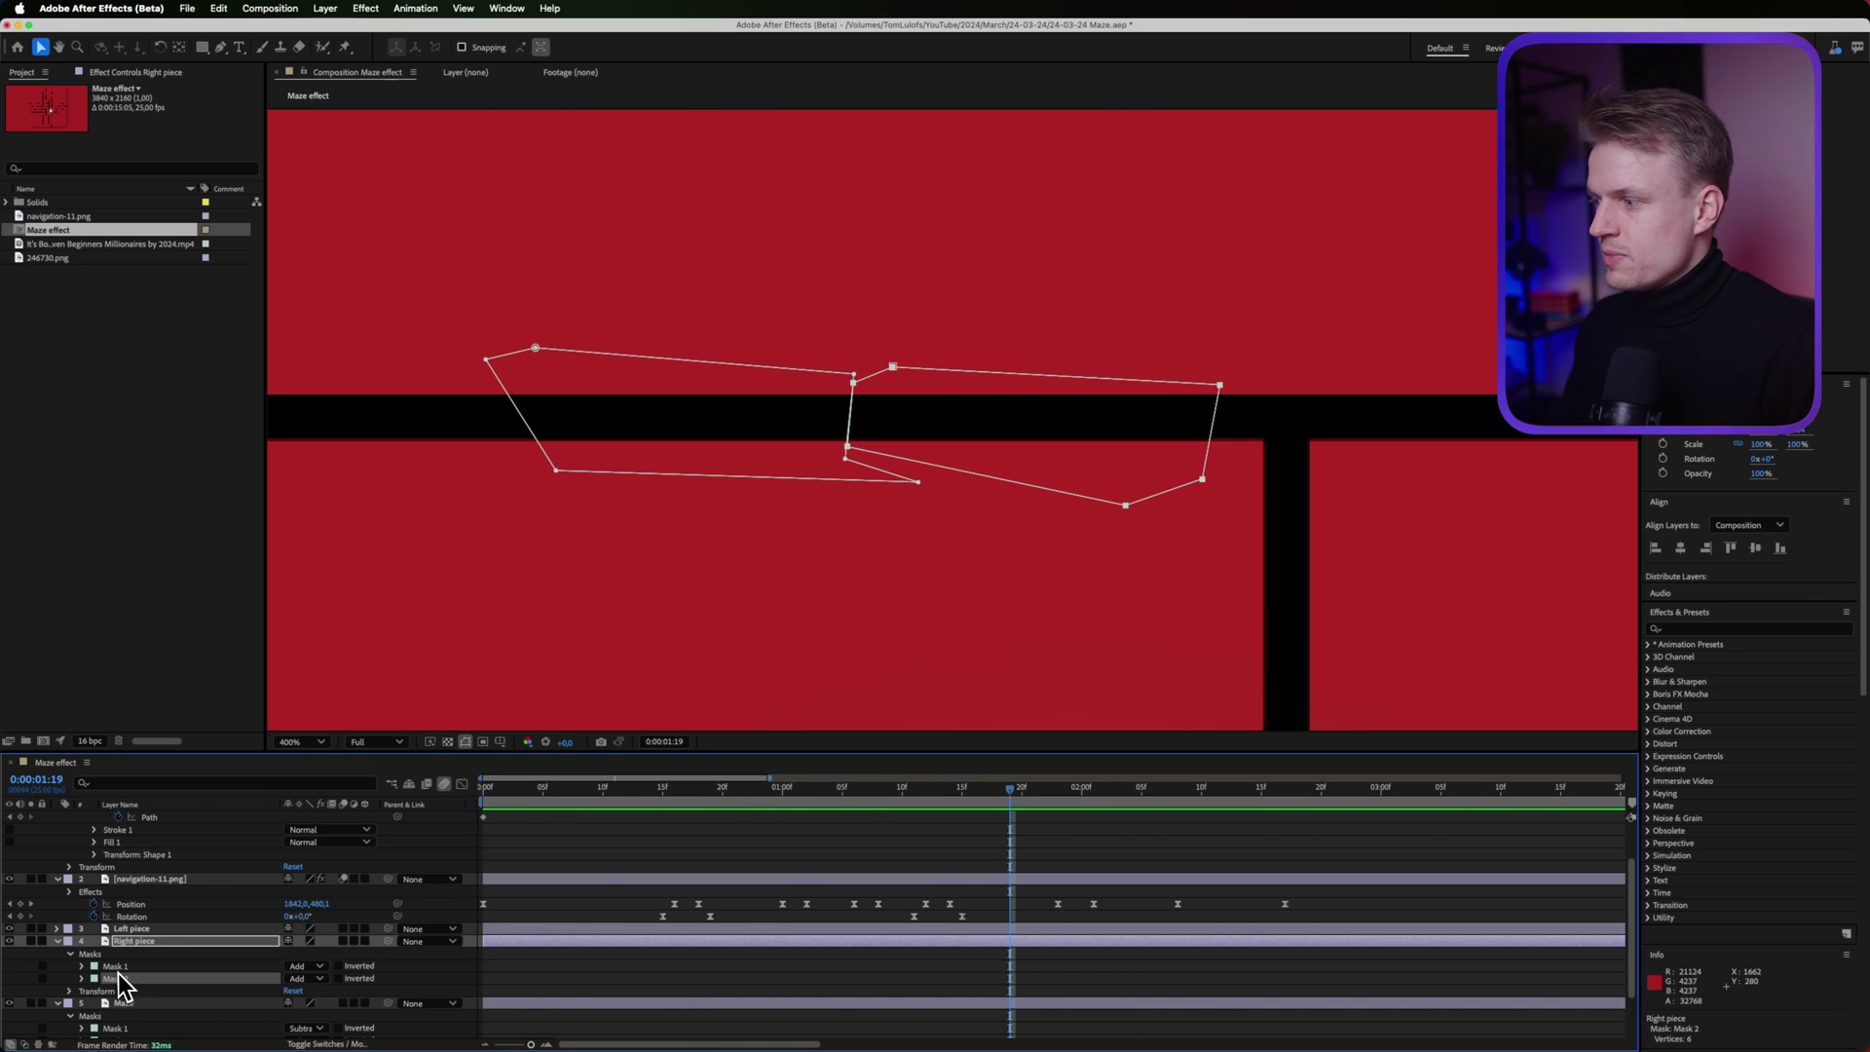
{"action": "left_click", "coordinate": [120, 969]}
{"action": "key", "text": "BackSpace"}
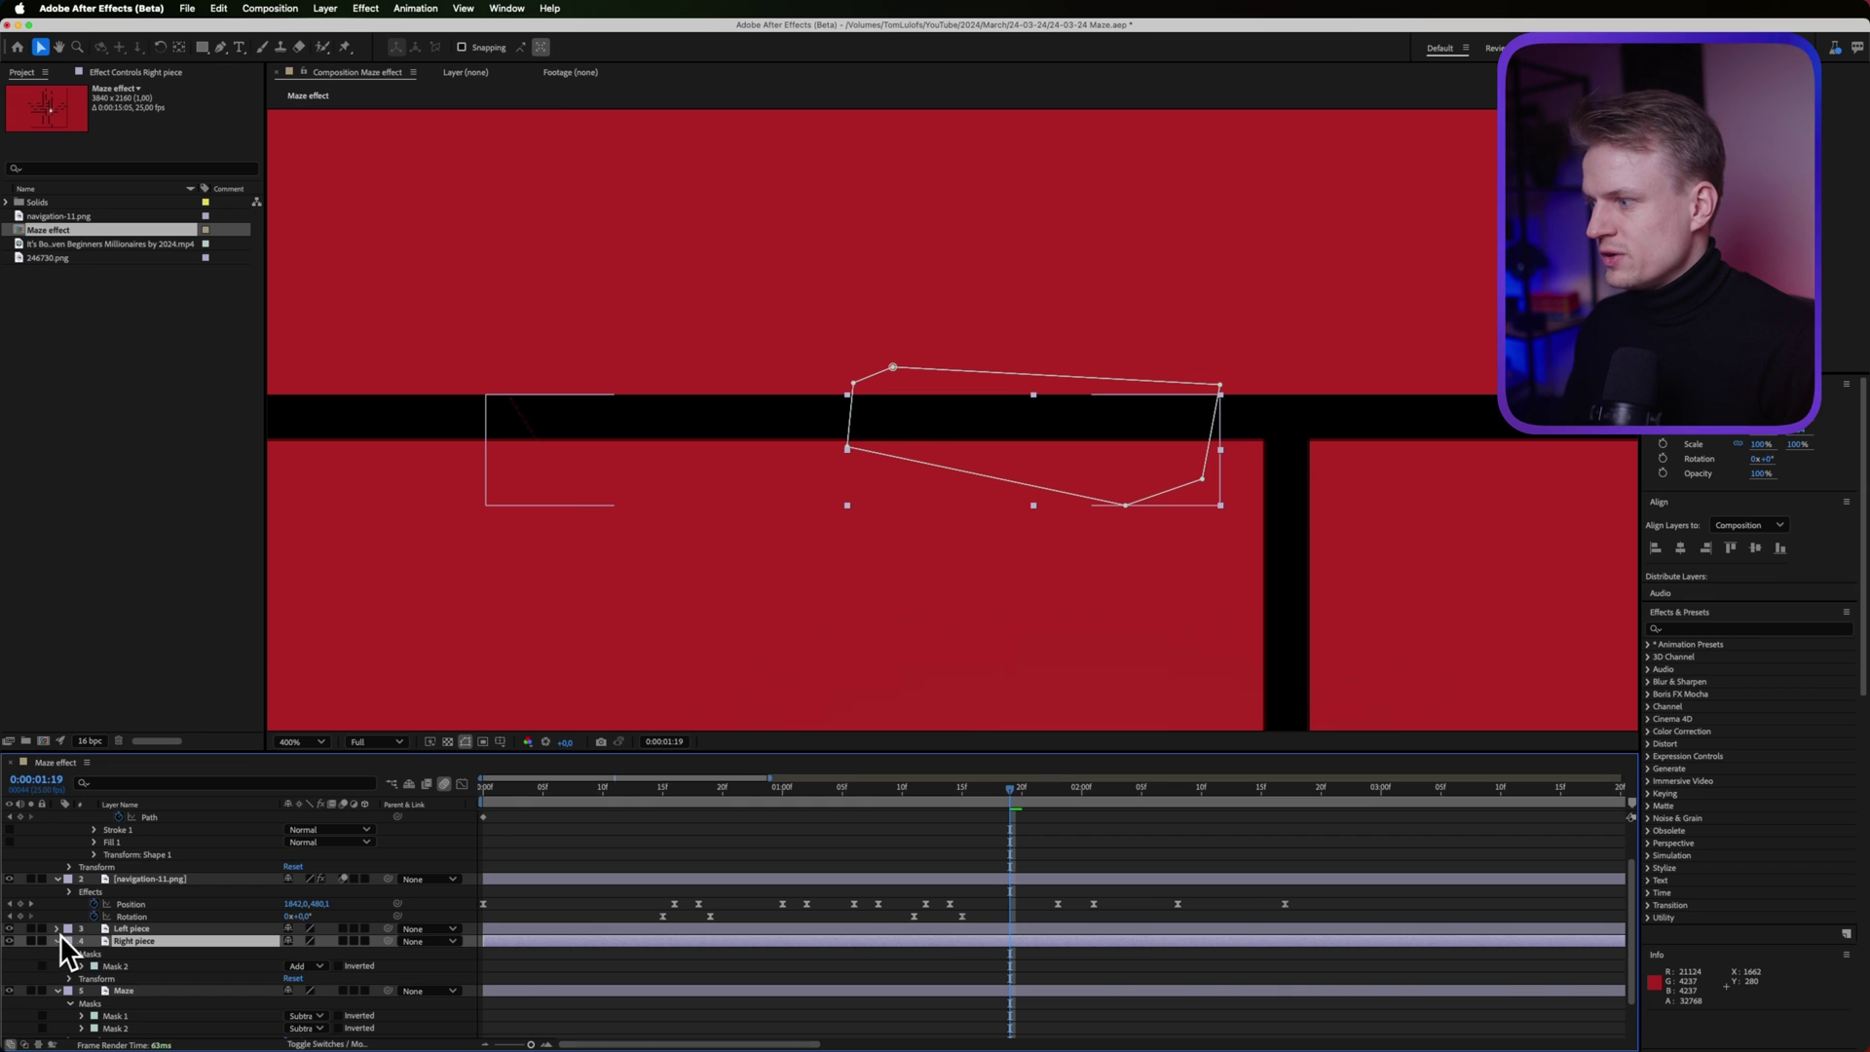
Delete Mask 2 from the Left piece layer and collapse the properties of both piece layers
{"action": "left_click", "coordinate": [58, 929]}
{"action": "left_click", "coordinate": [69, 940]}
{"action": "left_click", "coordinate": [109, 966]}
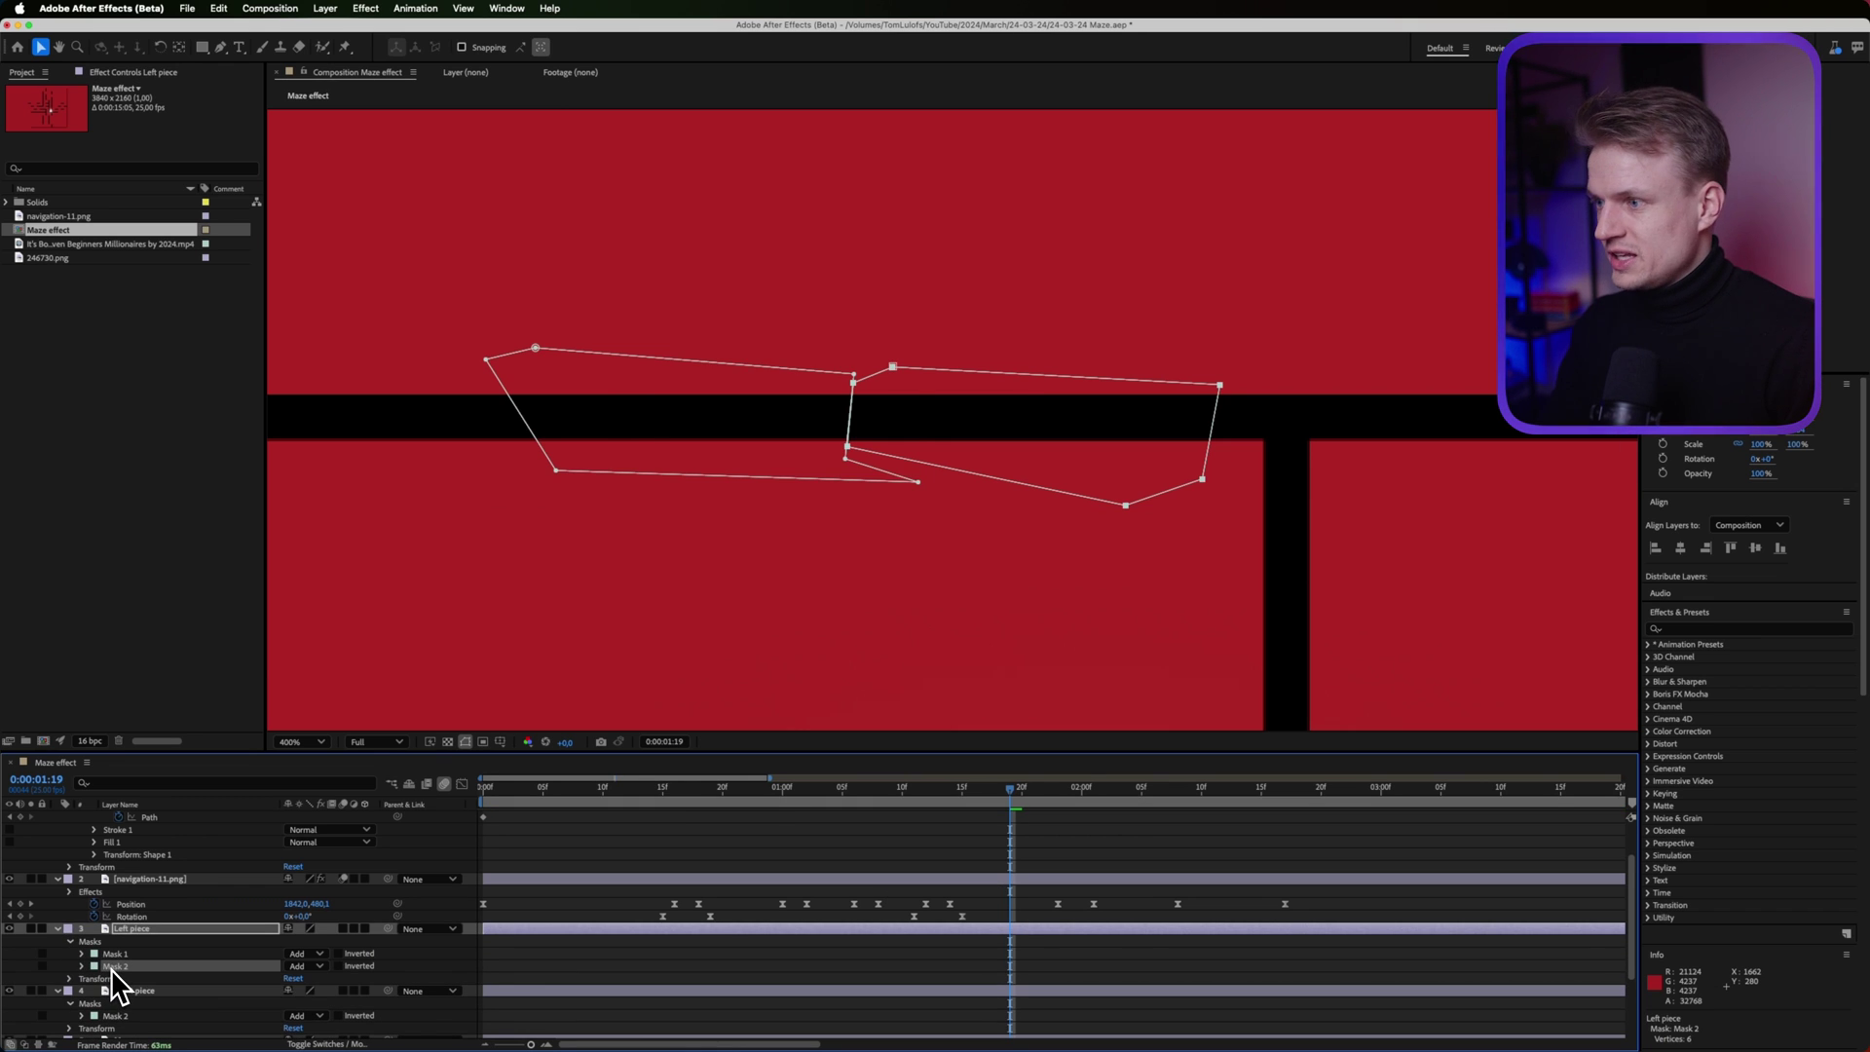
{"action": "key", "text": "BackSpace"}
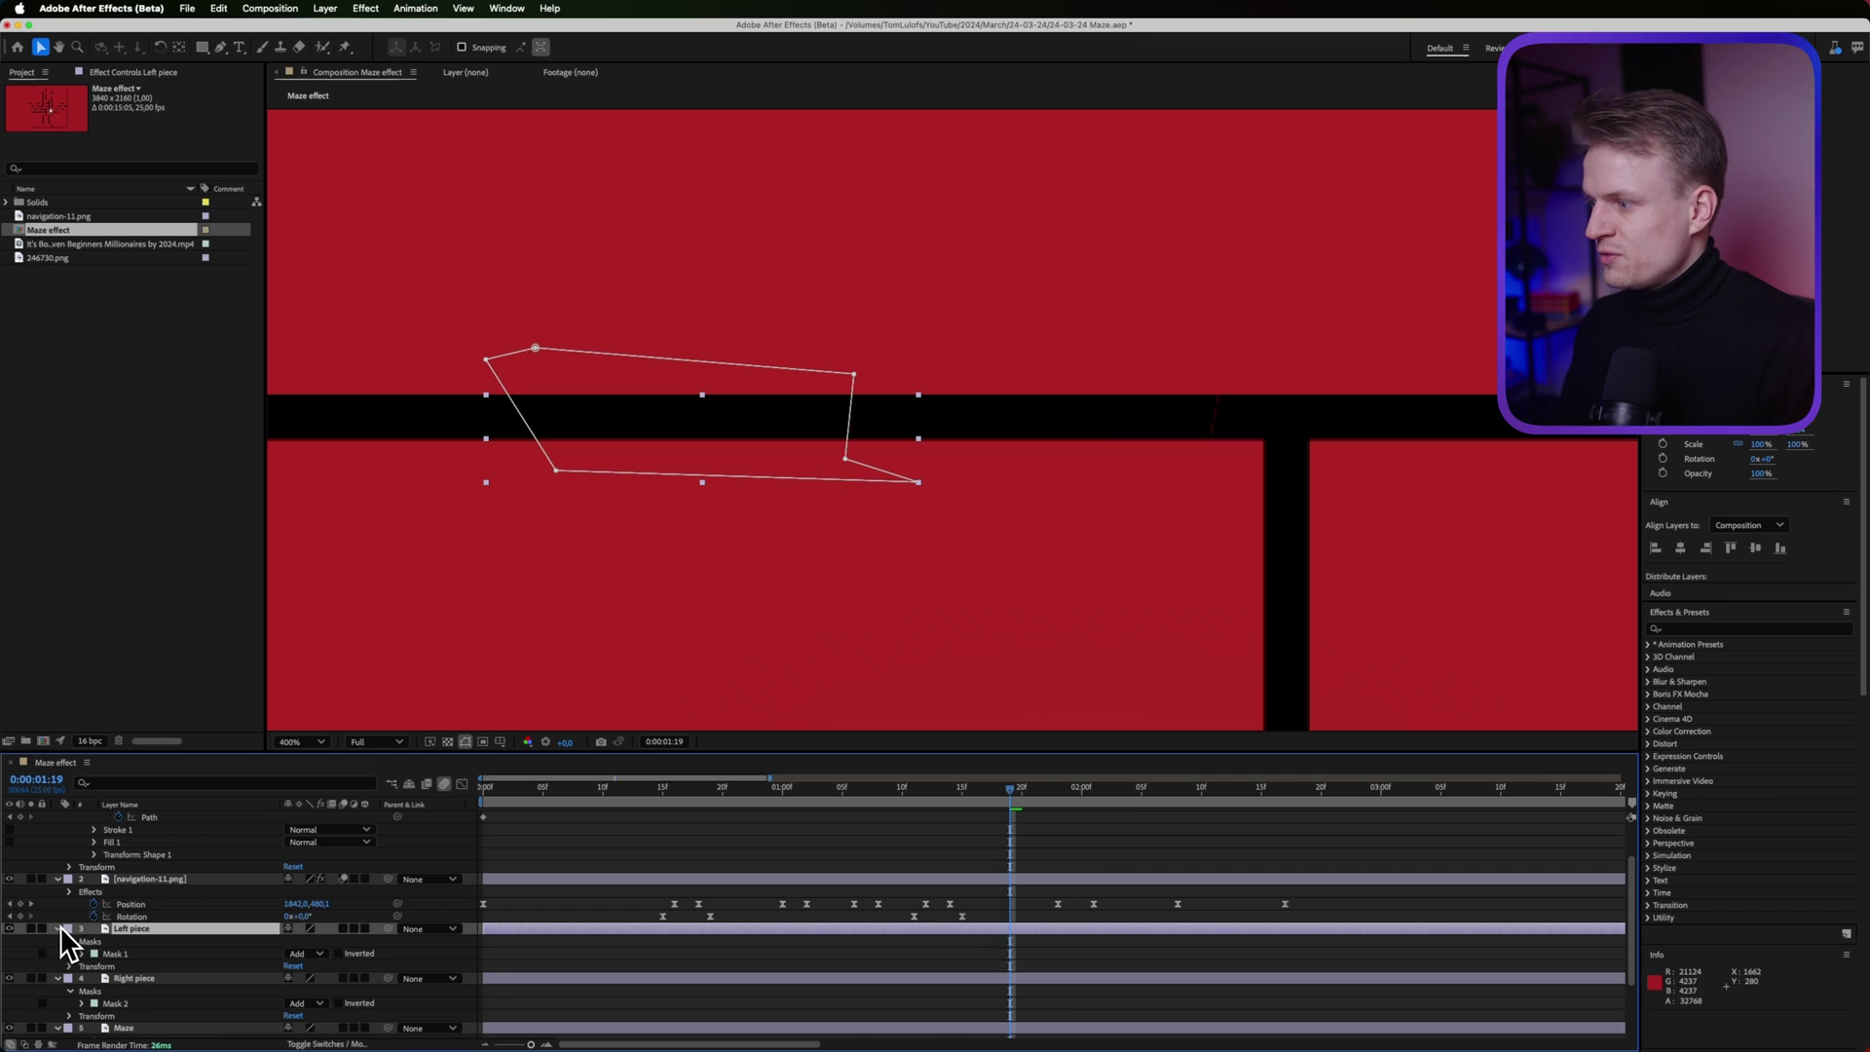
{"action": "left_click", "coordinate": [59, 928]}
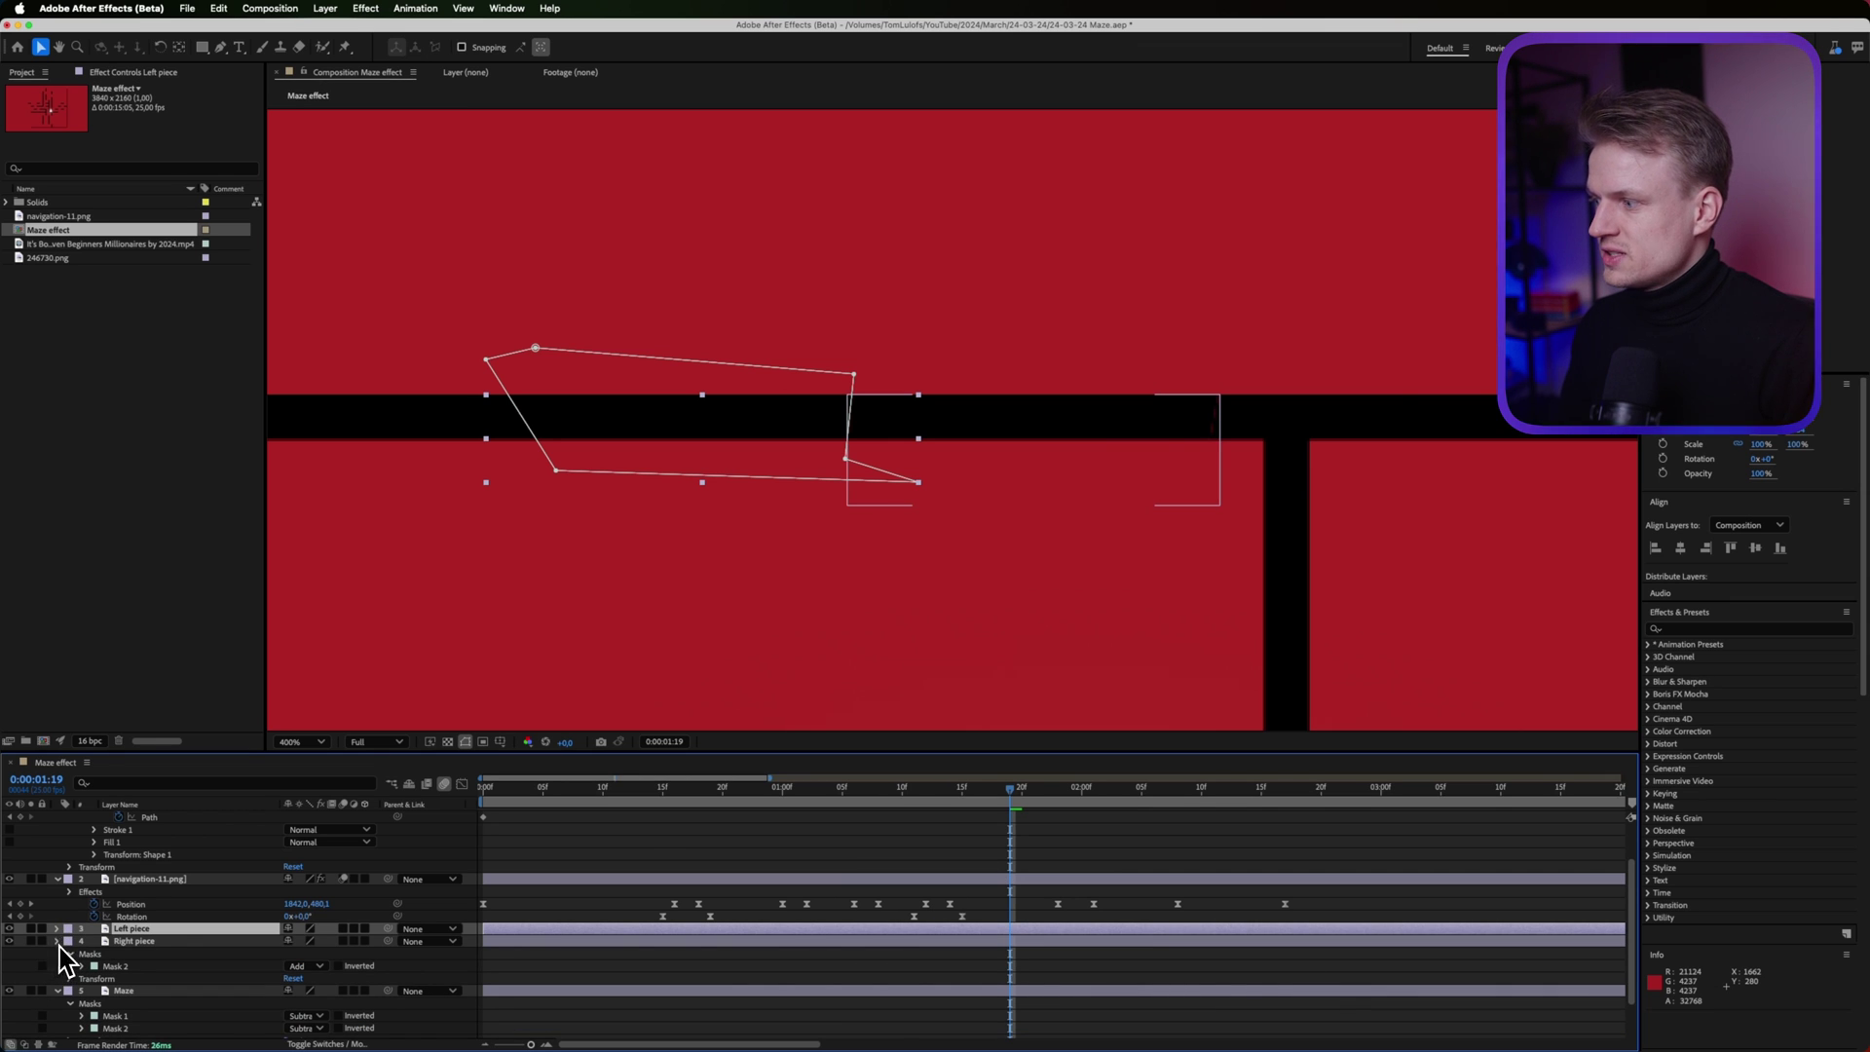
{"action": "left_click", "coordinate": [57, 940]}
Toggle the Left piece layer's visibility off and on to check the separated wall section
{"action": "left_click", "coordinate": [10, 930]}
{"action": "left_click", "coordinate": [9, 930]}
{"action": "left_click", "coordinate": [10, 930]}
{"action": "left_click", "coordinate": [10, 930]}
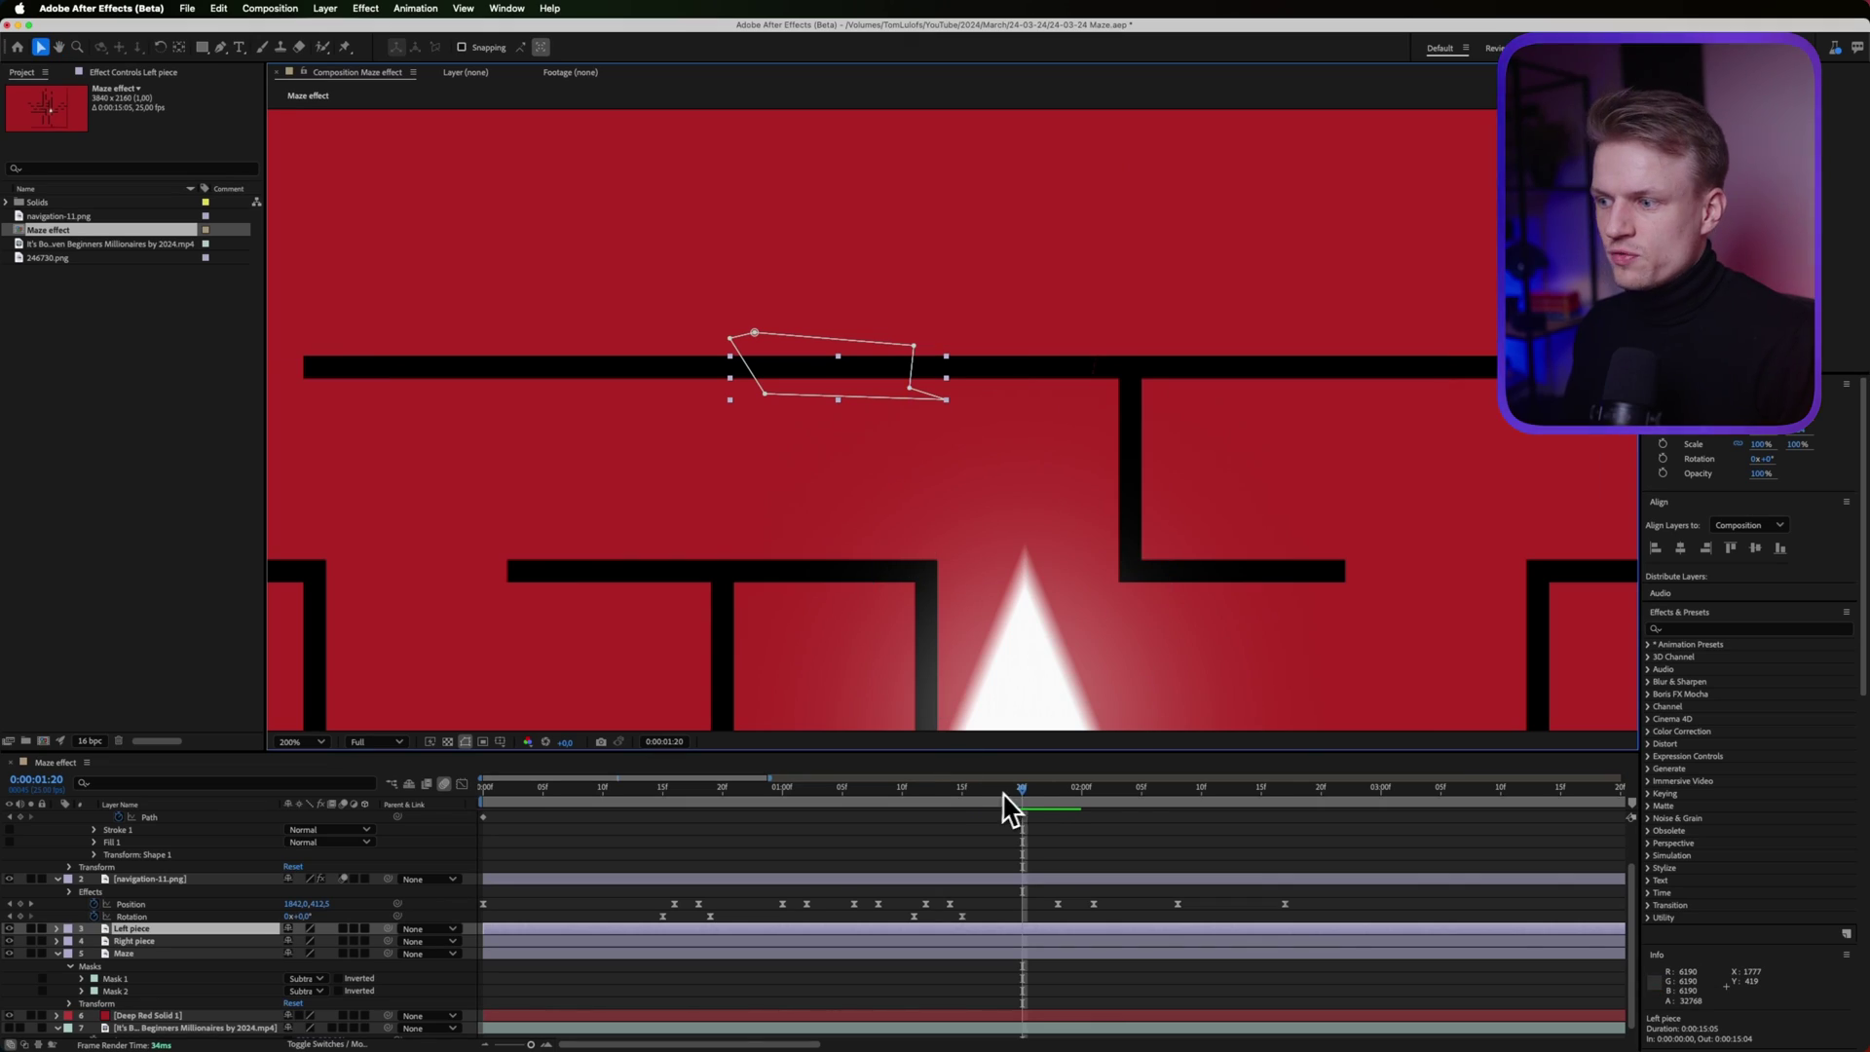
At 0:00:01:23, set the navigation arrow's vertical Position to 300 so it stops below the wall
{"action": "left_click_drag", "start_coordinate": [1004, 794], "coordinate": [1060, 779]}
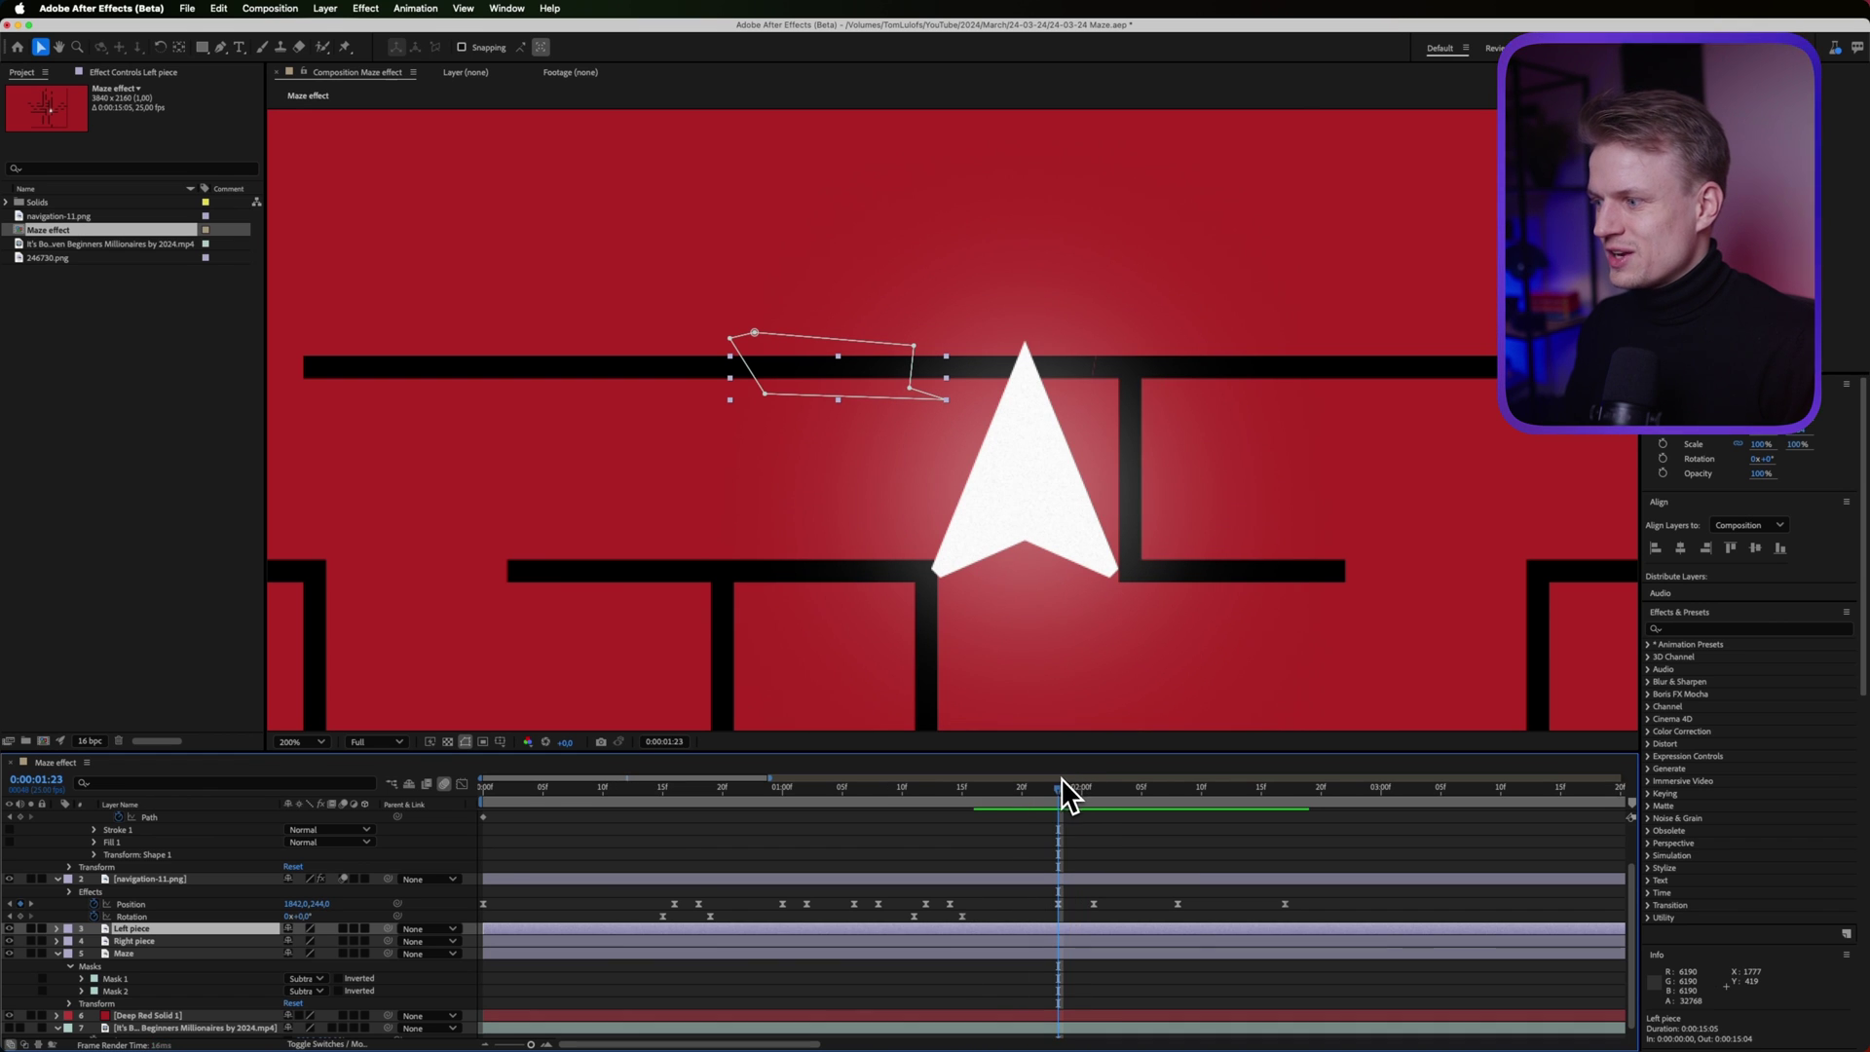
{"action": "left_click", "coordinate": [201, 880]}
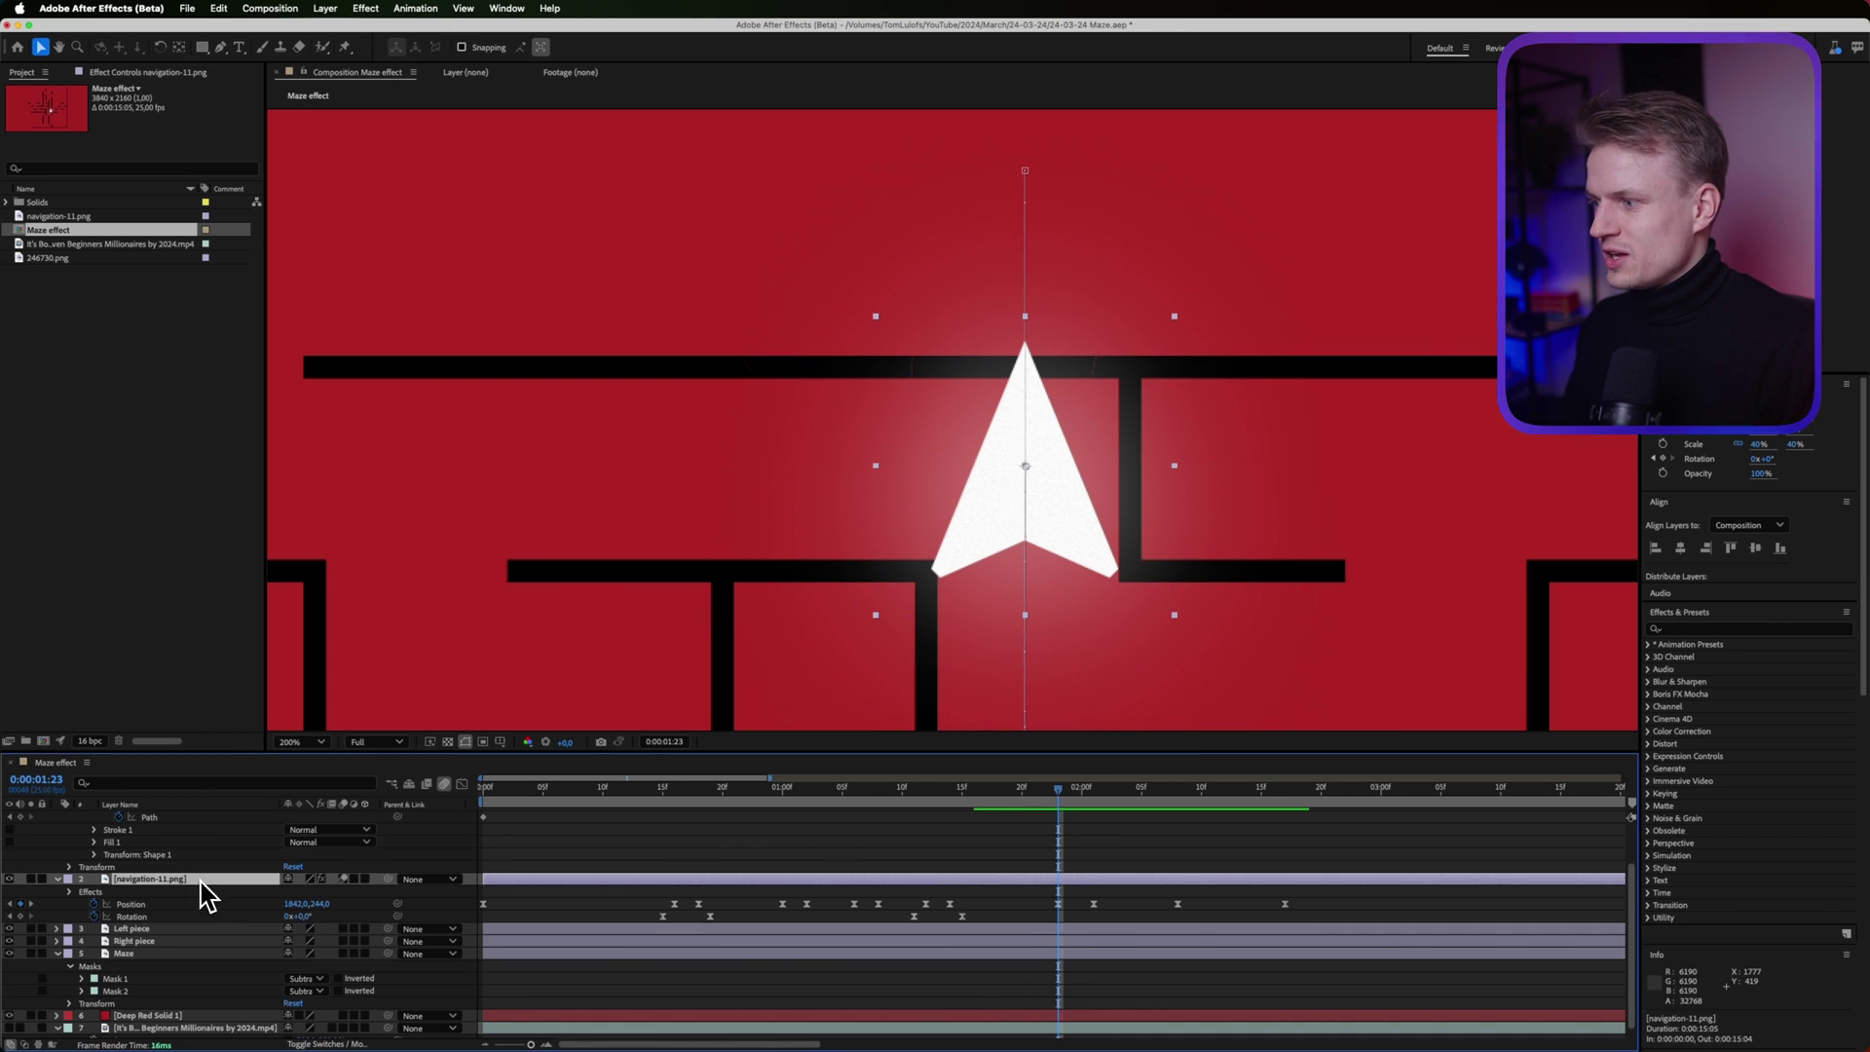
{"action": "left_click_drag", "start_coordinate": [321, 905], "coordinate": [364, 904]}
{"action": "left_click", "coordinate": [325, 904]}
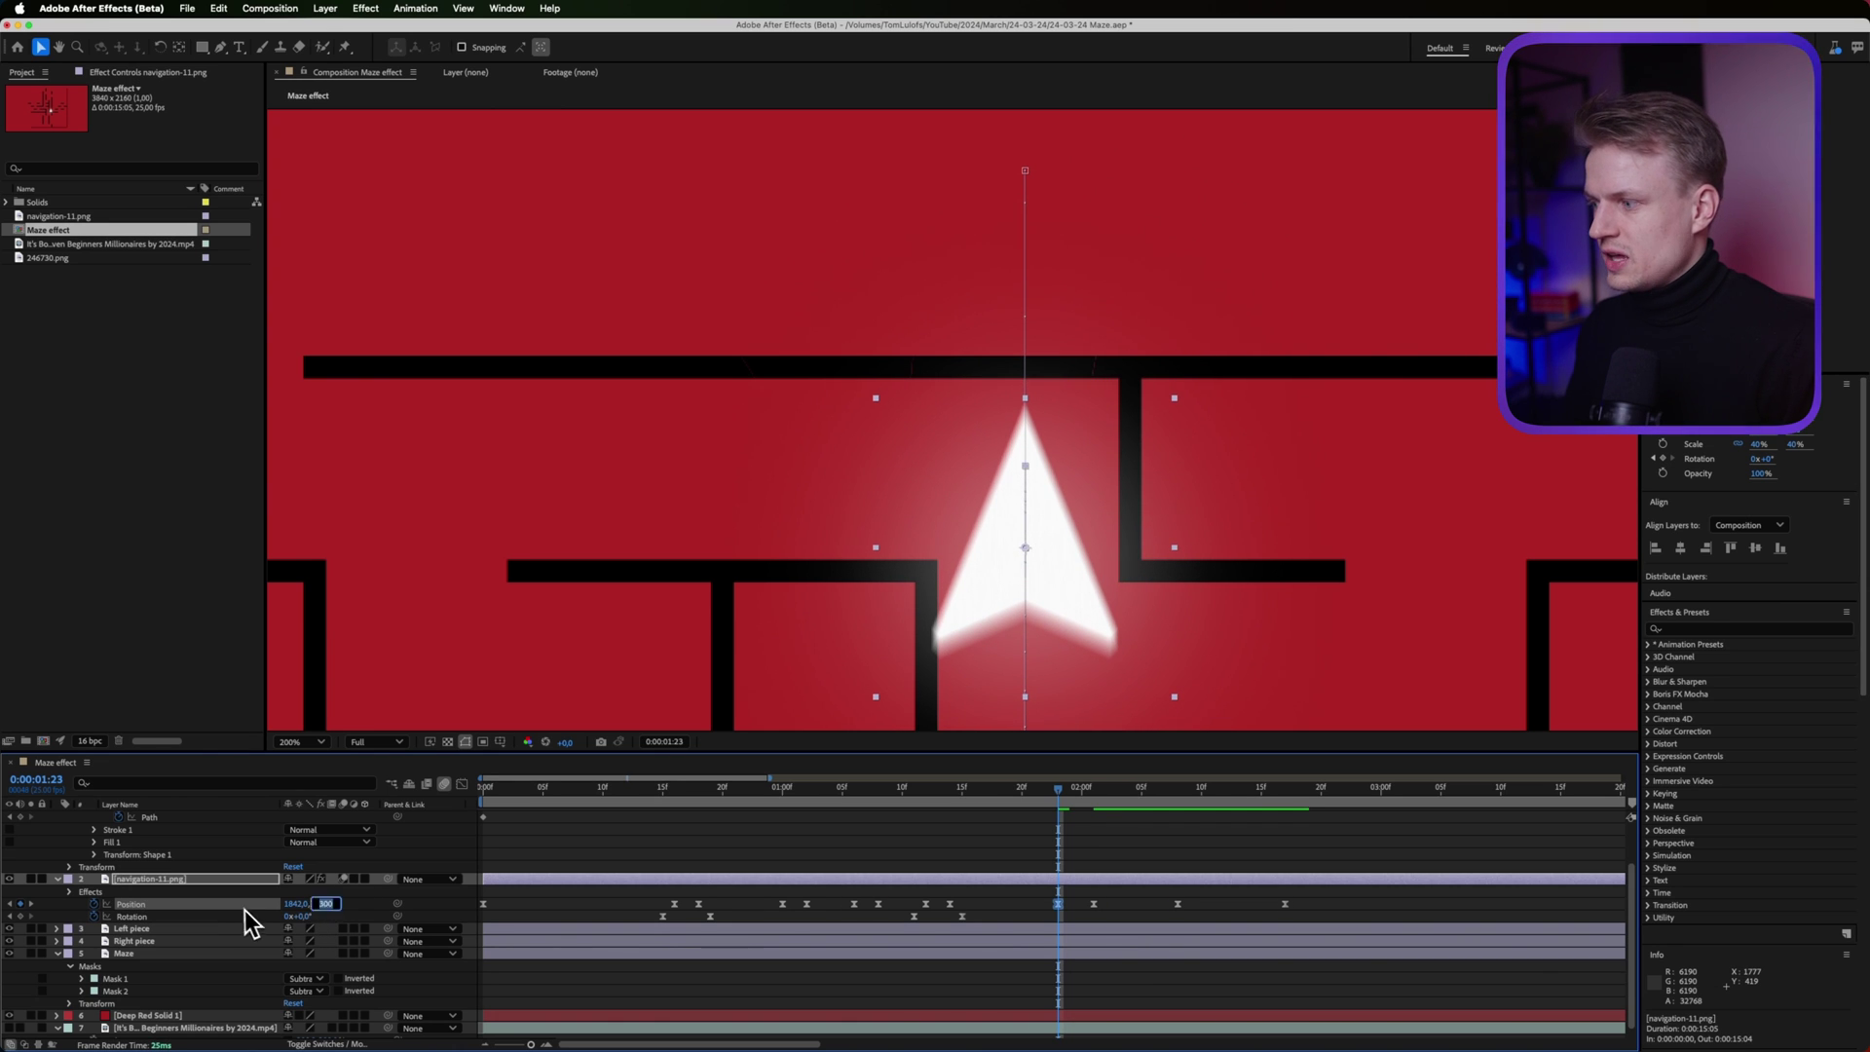
{"action": "left_click", "coordinate": [1048, 892]}
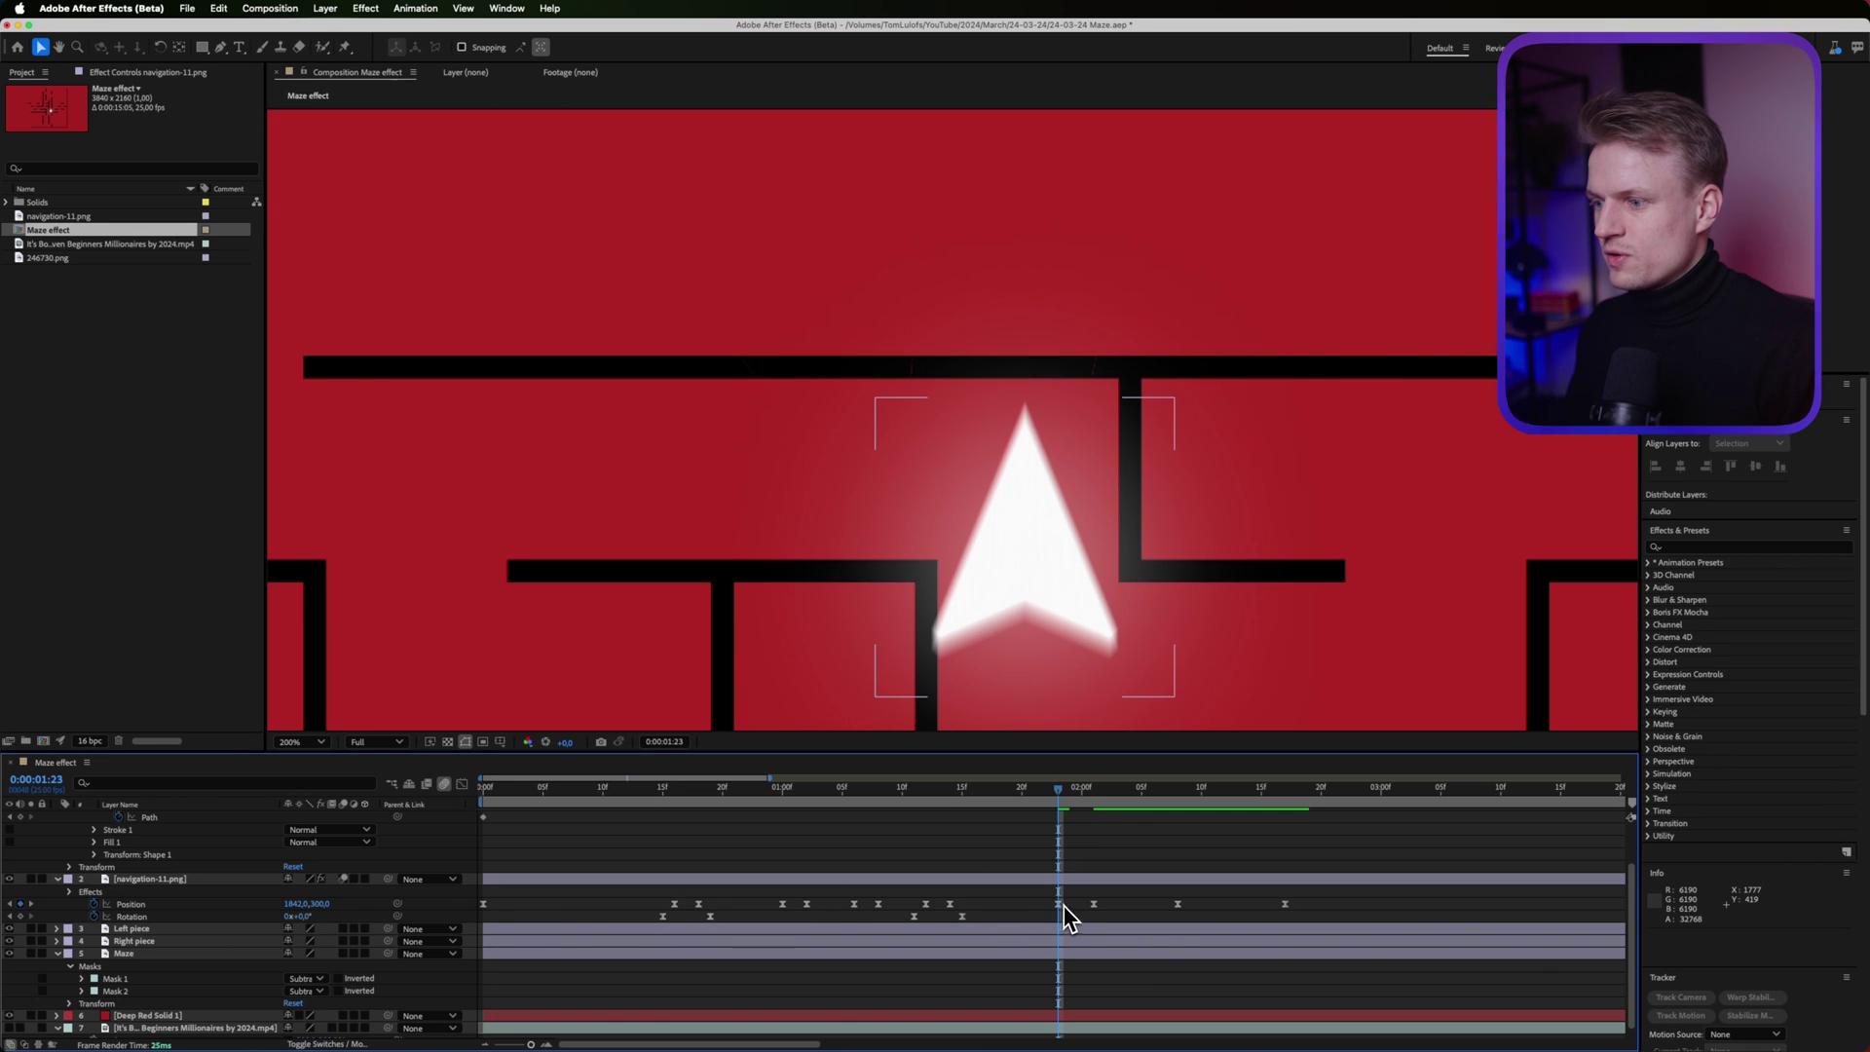
Copy the arrow's Position keyframe at 0:00:01:23 and paste it over the next one at 0:00:02:01
{"action": "left_click", "coordinate": [1058, 906]}
{"action": "key", "text": "super+c"}
{"action": "left_click", "coordinate": [1078, 799]}
{"action": "left_click", "coordinate": [1092, 802]}
{"action": "key", "text": "super+v"}
At 0:00:02:14, where the arrow passes through the wall, start Position keyframes on the Right piece and Left piece layers
{"action": "left_click_drag", "start_coordinate": [1092, 801], "coordinate": [1249, 808]}
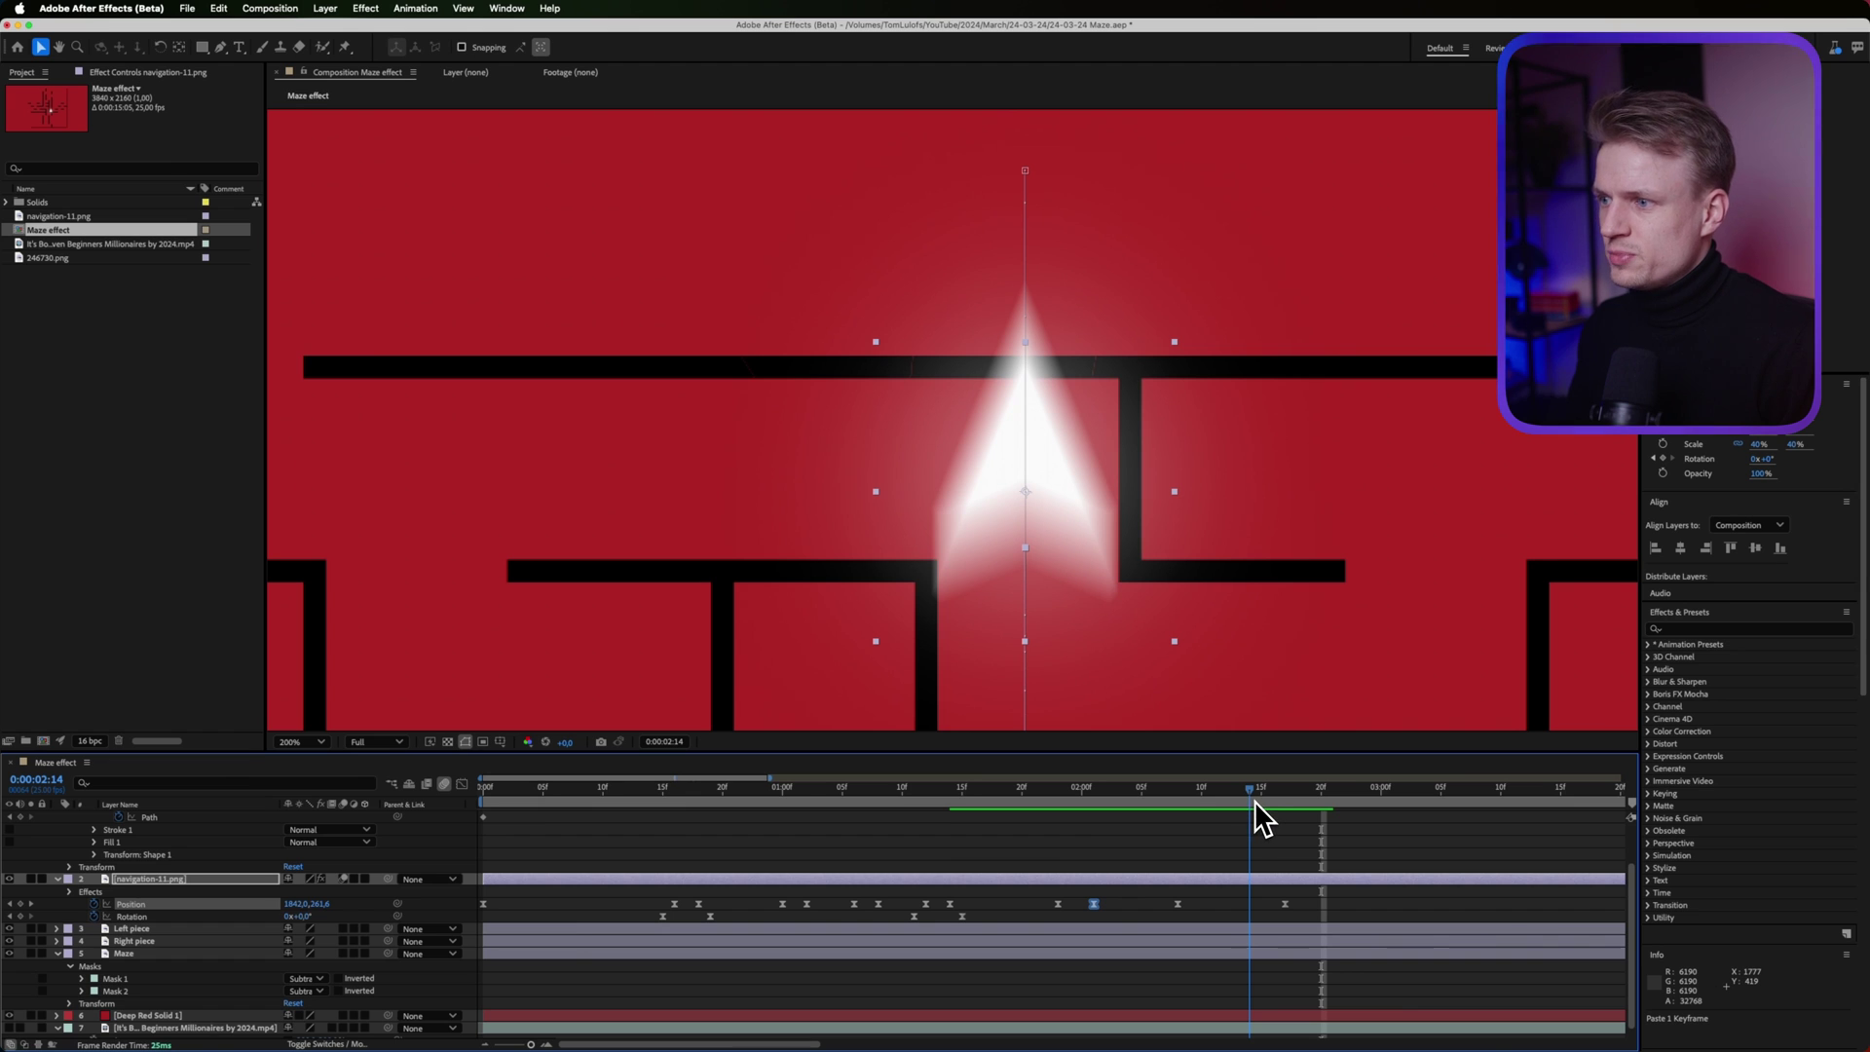
{"action": "left_click", "coordinate": [216, 941]}
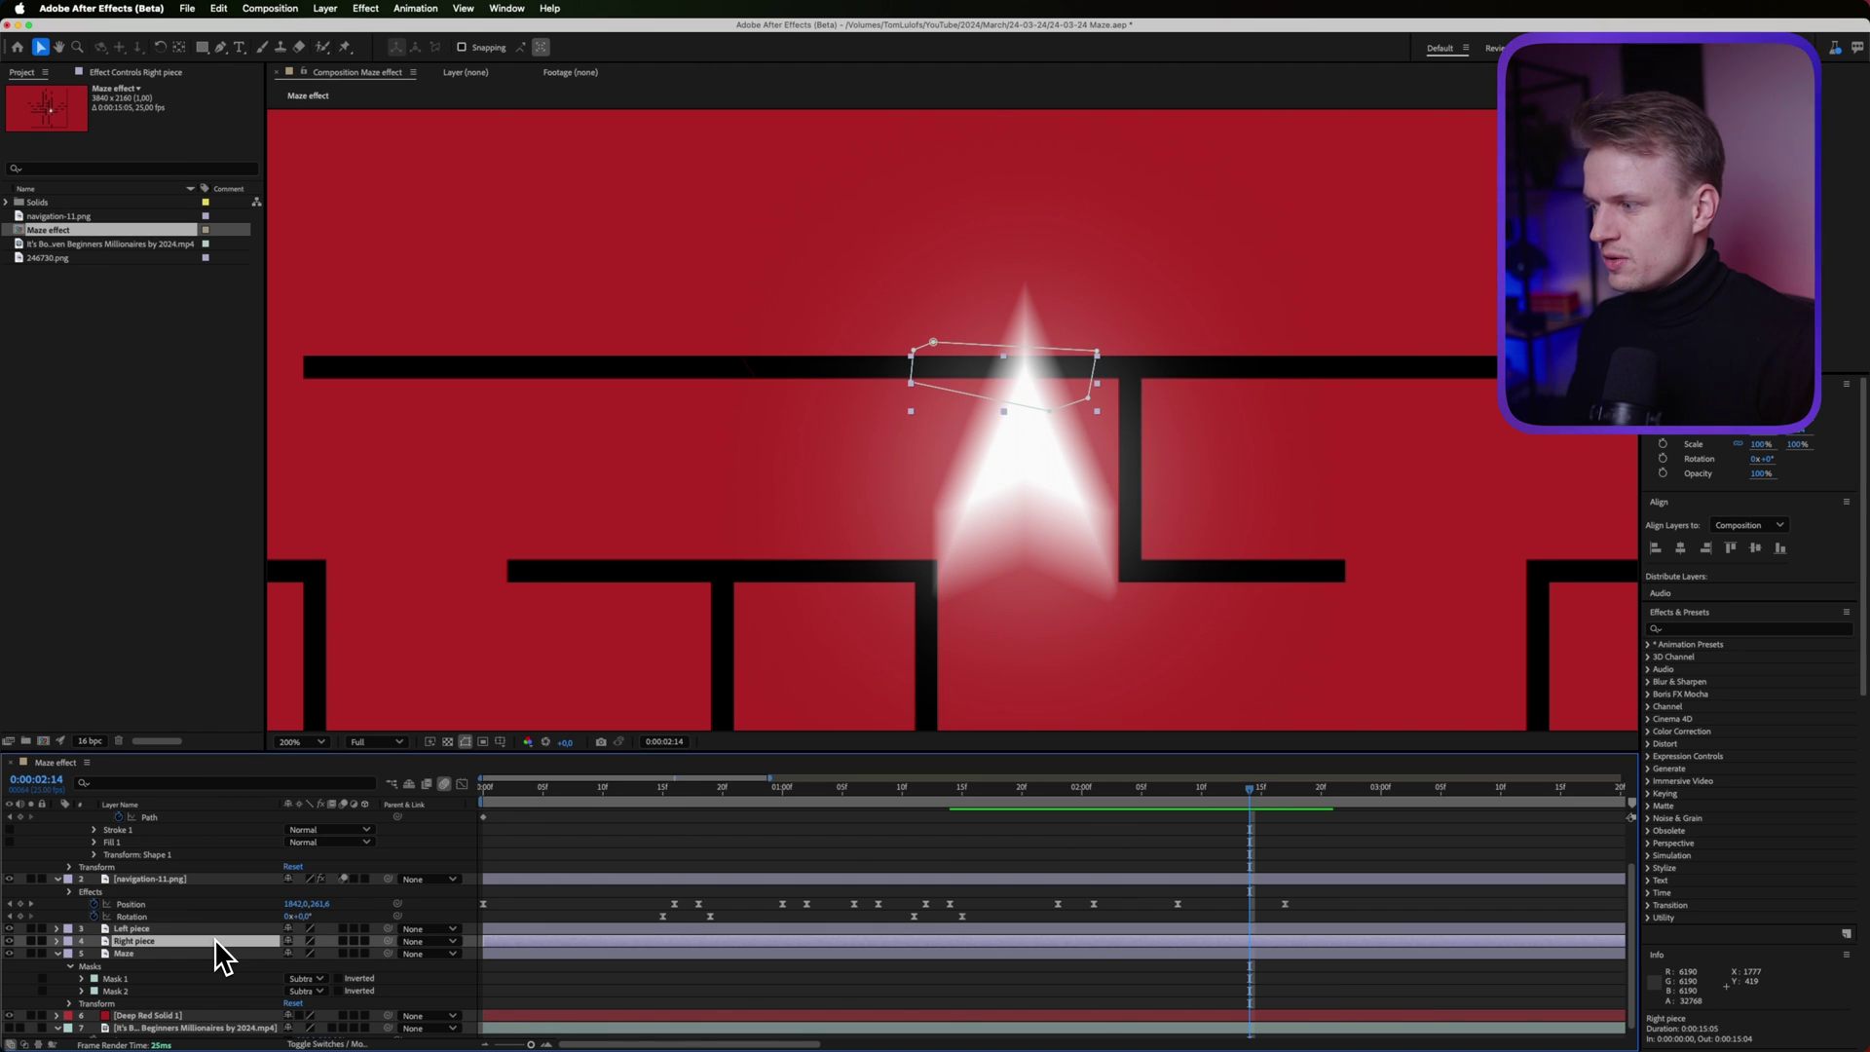
{"action": "key", "text": "p"}
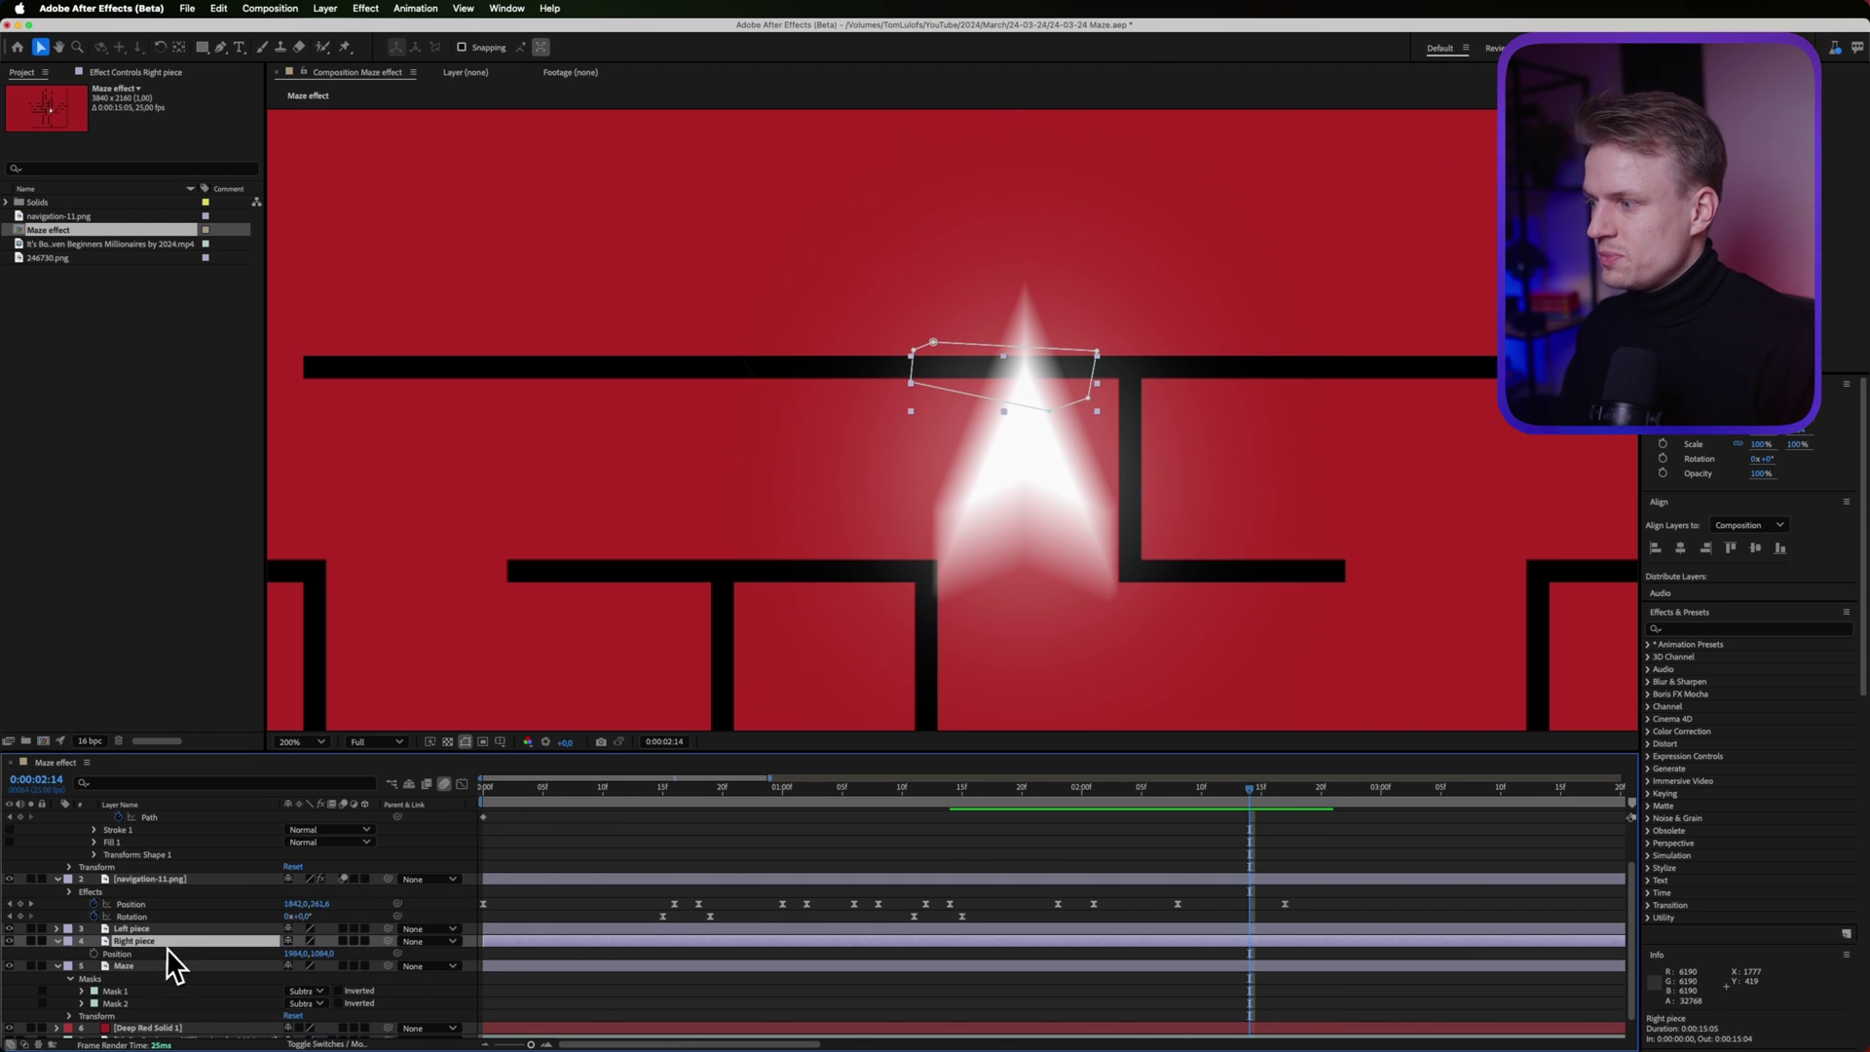
{"action": "left_click", "coordinate": [95, 954]}
{"action": "left_click", "coordinate": [131, 928]}
{"action": "key", "text": "p"}
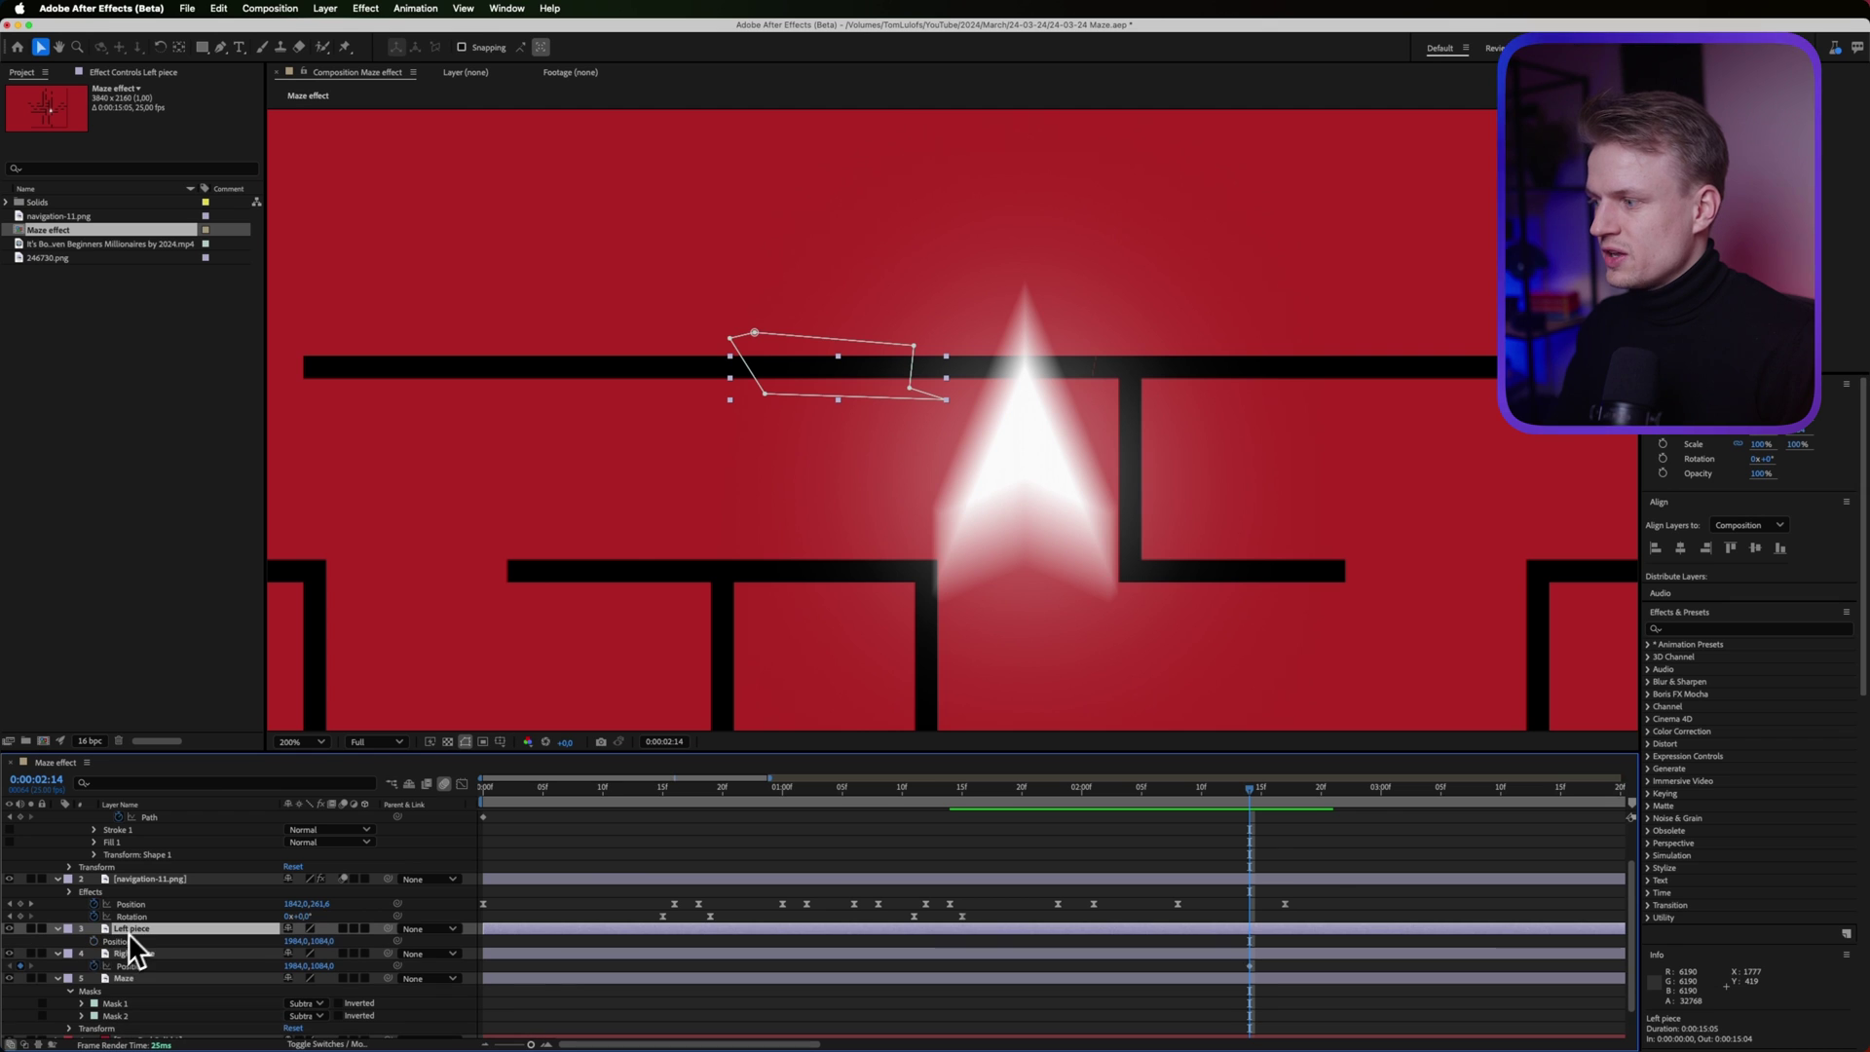
{"action": "left_click", "coordinate": [95, 945]}
Start Rotation keyframes on the Left piece and Right piece layers at 0:00:02:14
{"action": "key", "text": "r"}
{"action": "left_click", "coordinate": [138, 954]}
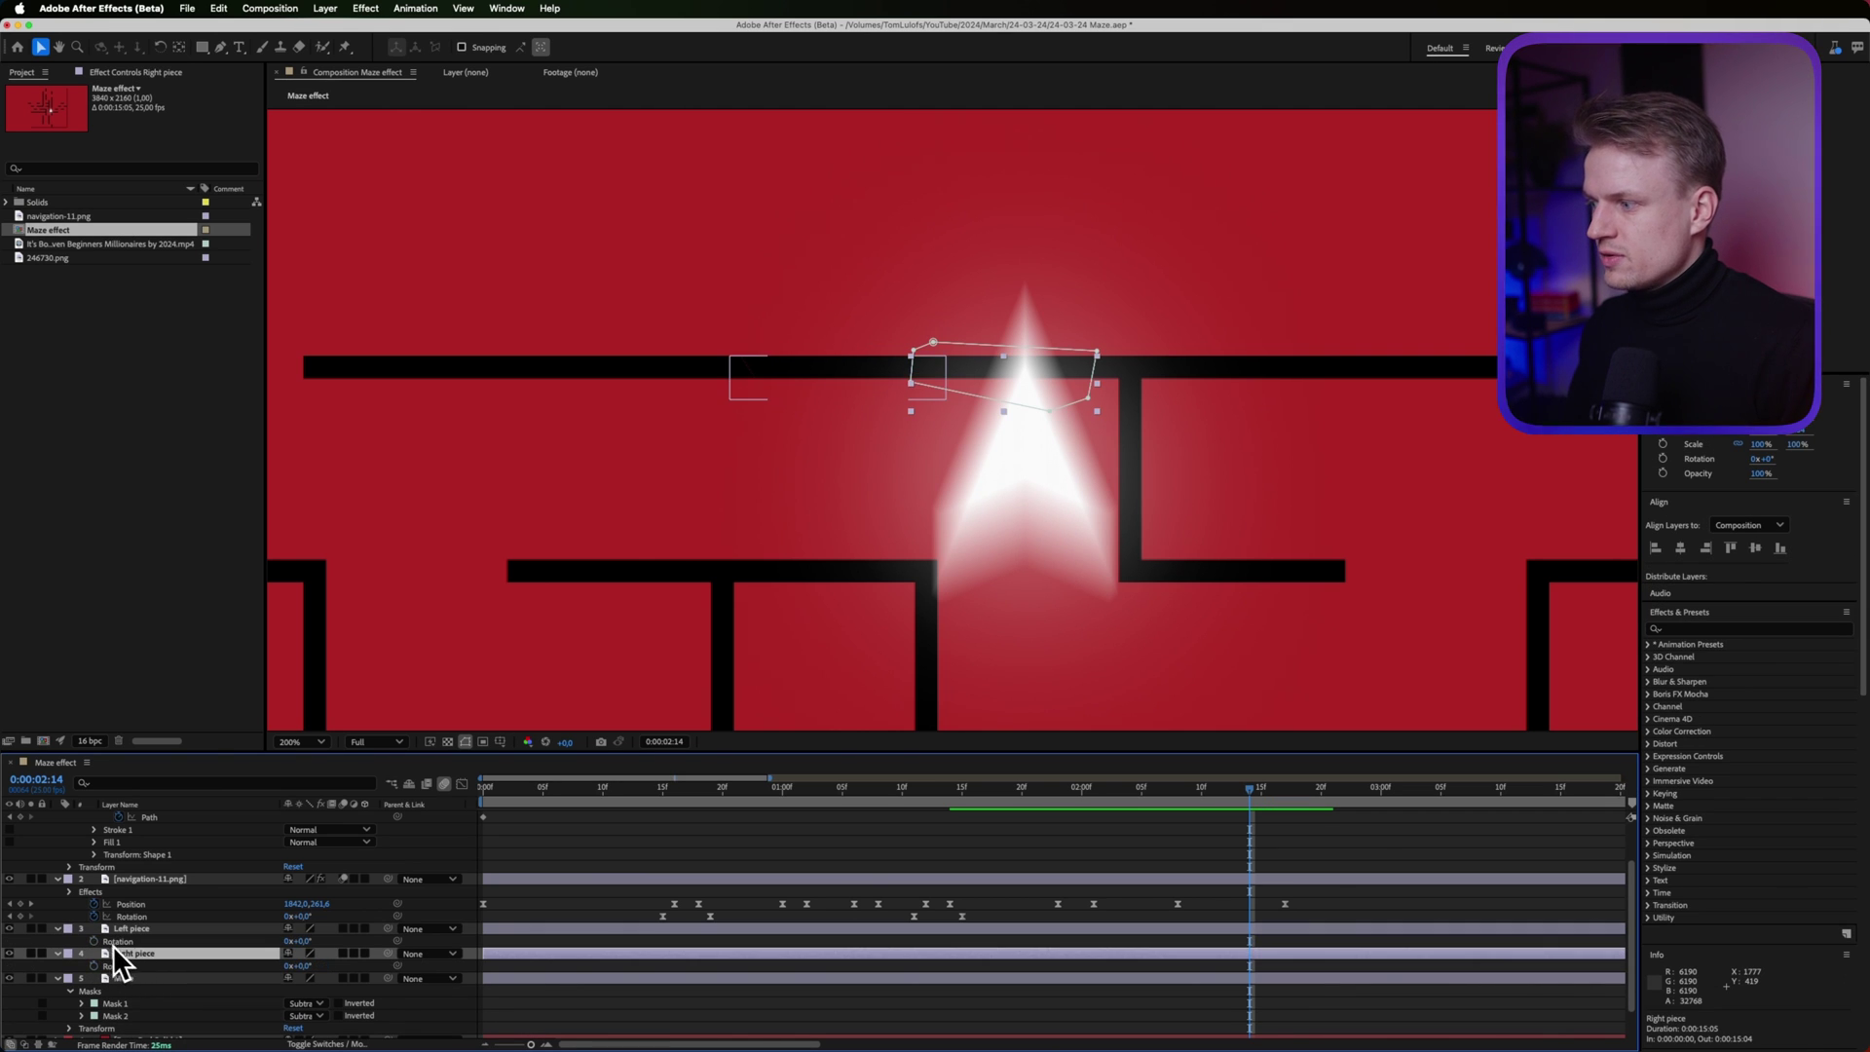
{"action": "left_click", "coordinate": [94, 941]}
{"action": "left_click", "coordinate": [185, 950]}
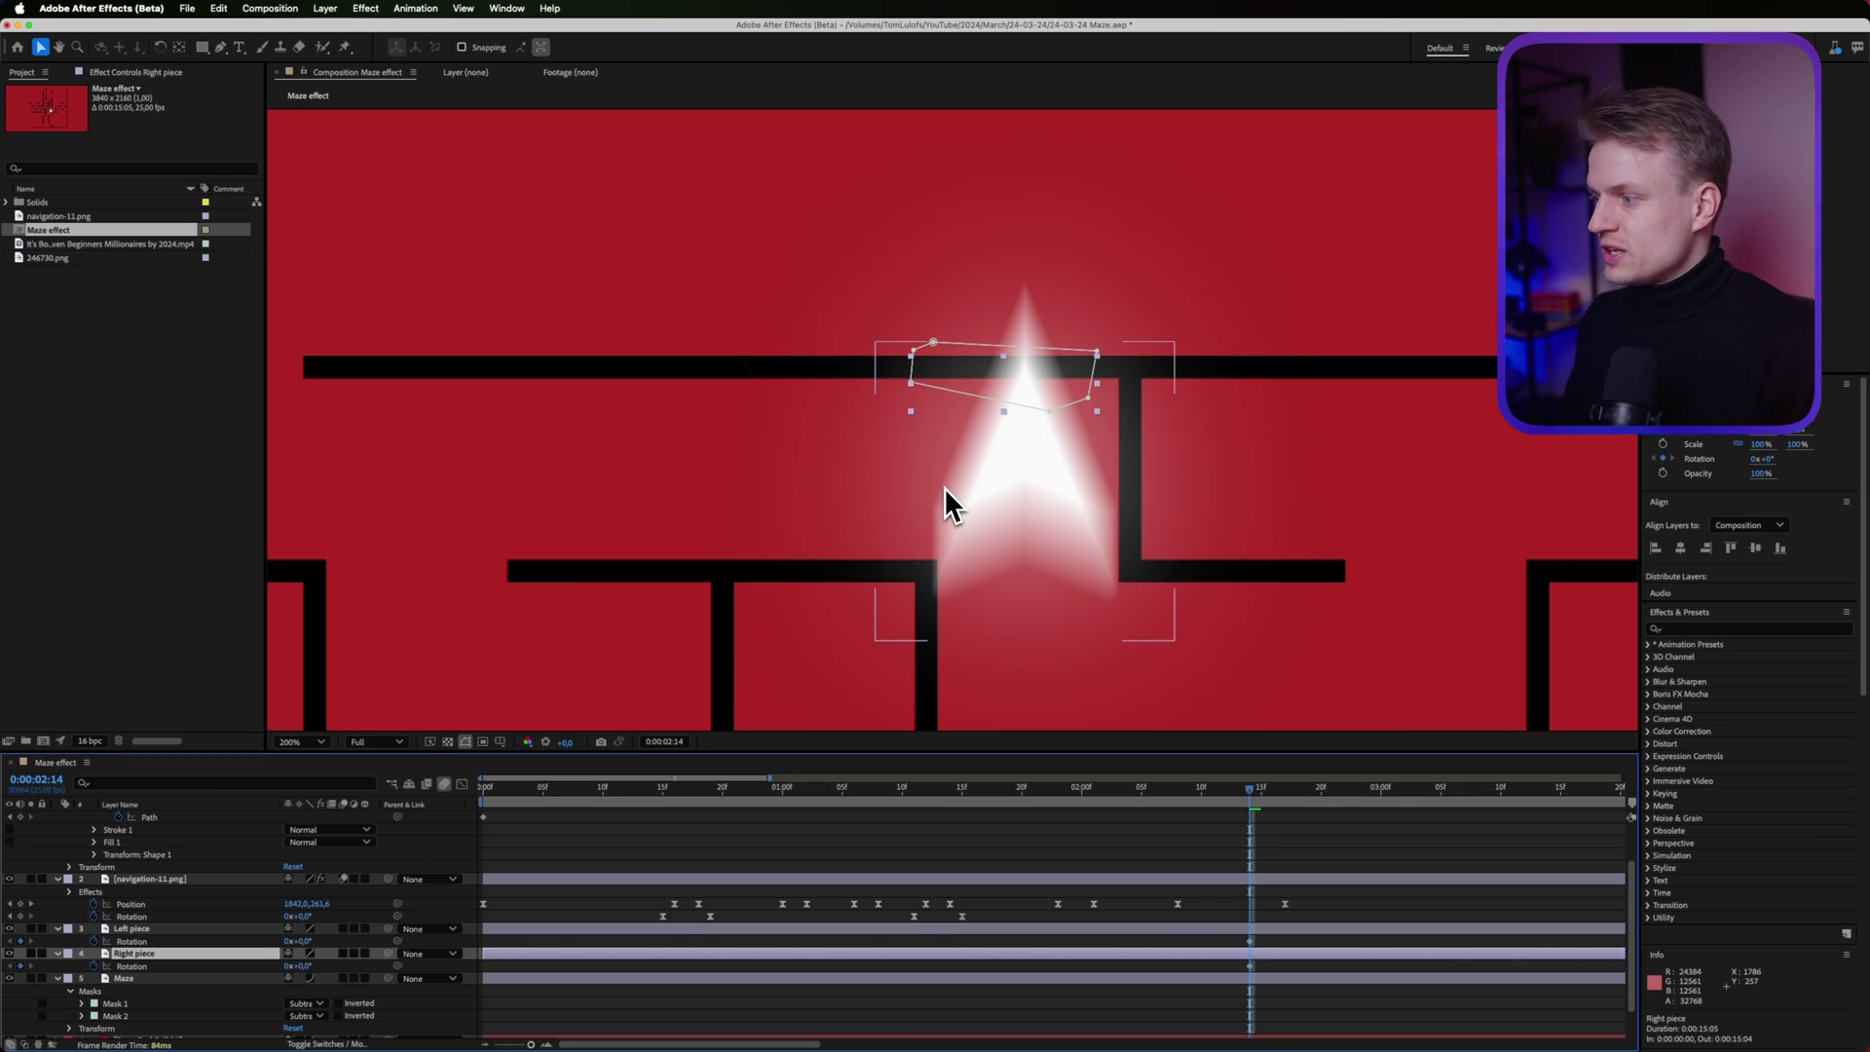
Try to rotate the Right piece layer around its current anchor point
{"action": "mouse_move", "coordinate": [294, 967]}
{"action": "left_mouse_down"}
{"action": "mouse_move", "coordinate": [320, 971]}
{"action": "mouse_move", "coordinate": [302, 970]}
{"action": "left_mouse_up"}
{"action": "key", "text": "super+z"}
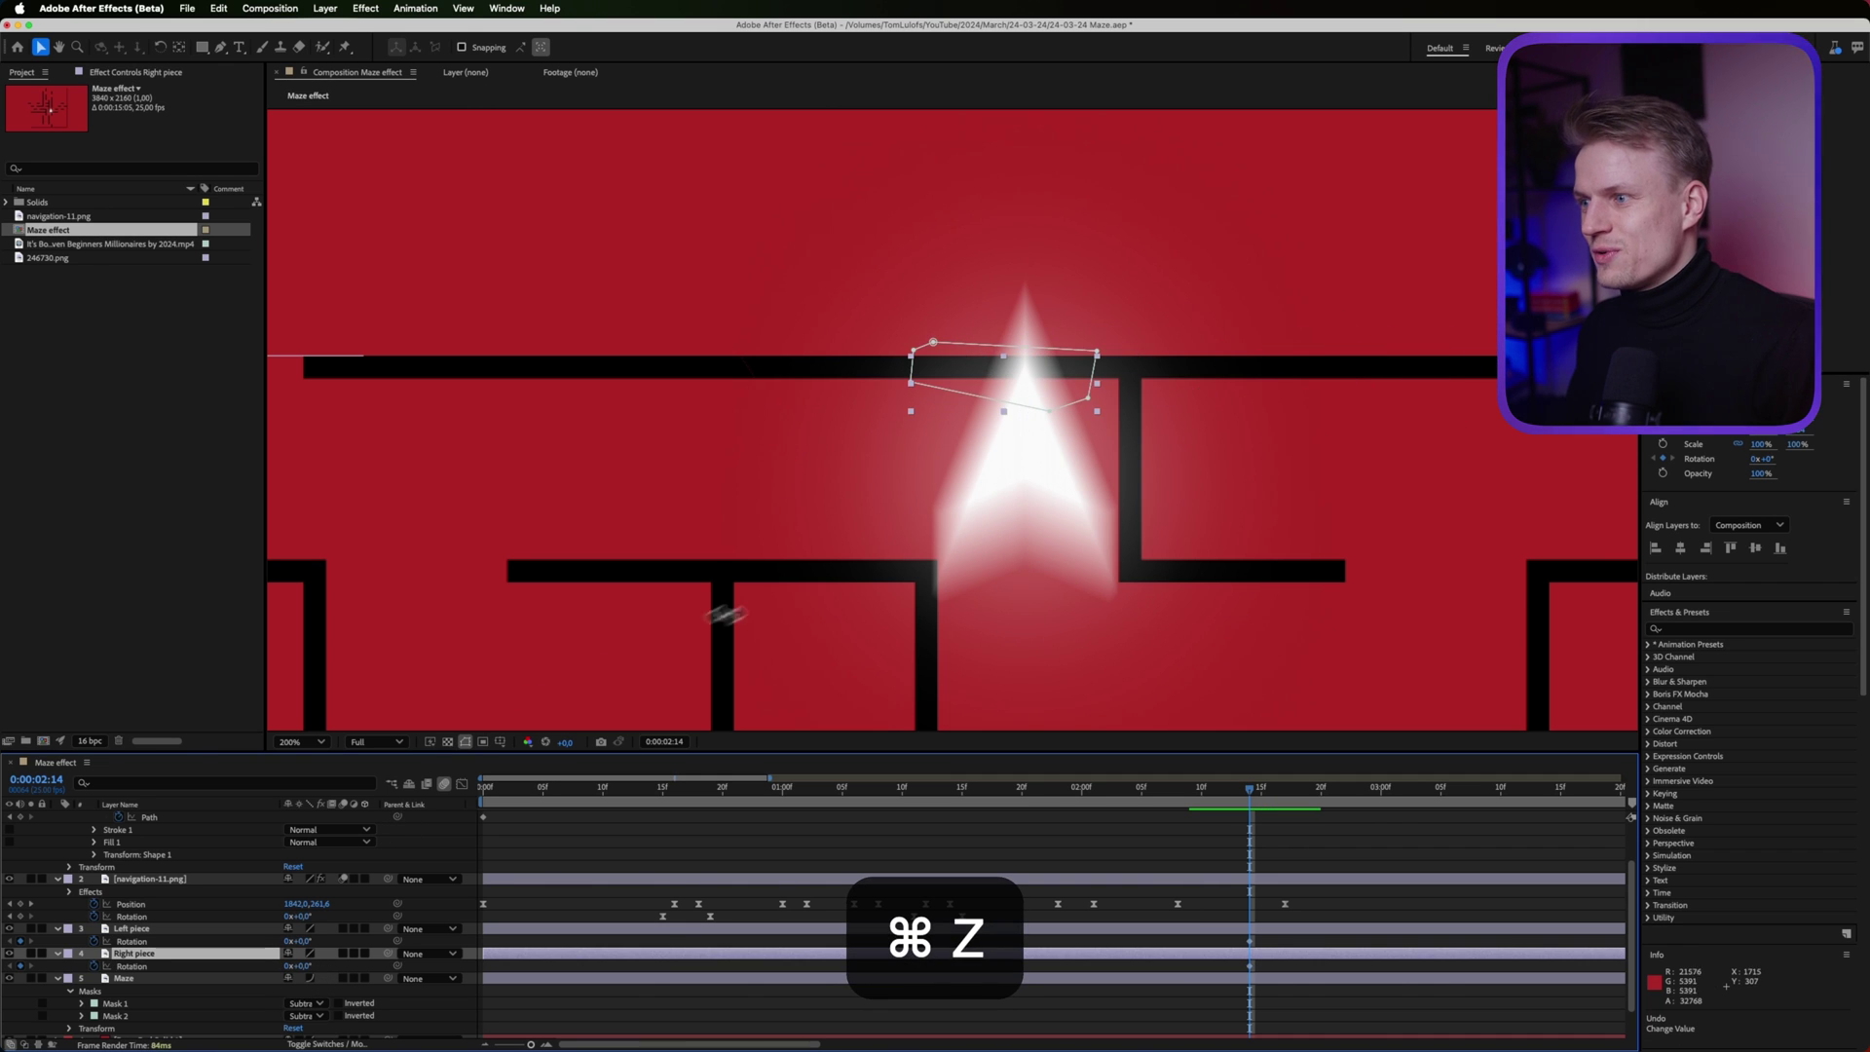
Examine where the Right piece layer's anchor point lies in the maze relative to its masked wall section
{"action": "scroll", "coordinate": [722, 613], "scroll_direction": "down", "scroll_amount": 2}
{"action": "left_click_drag", "start_coordinate": [970, 575], "coordinate": [960, 440]}
{"action": "key", "text": "v"}
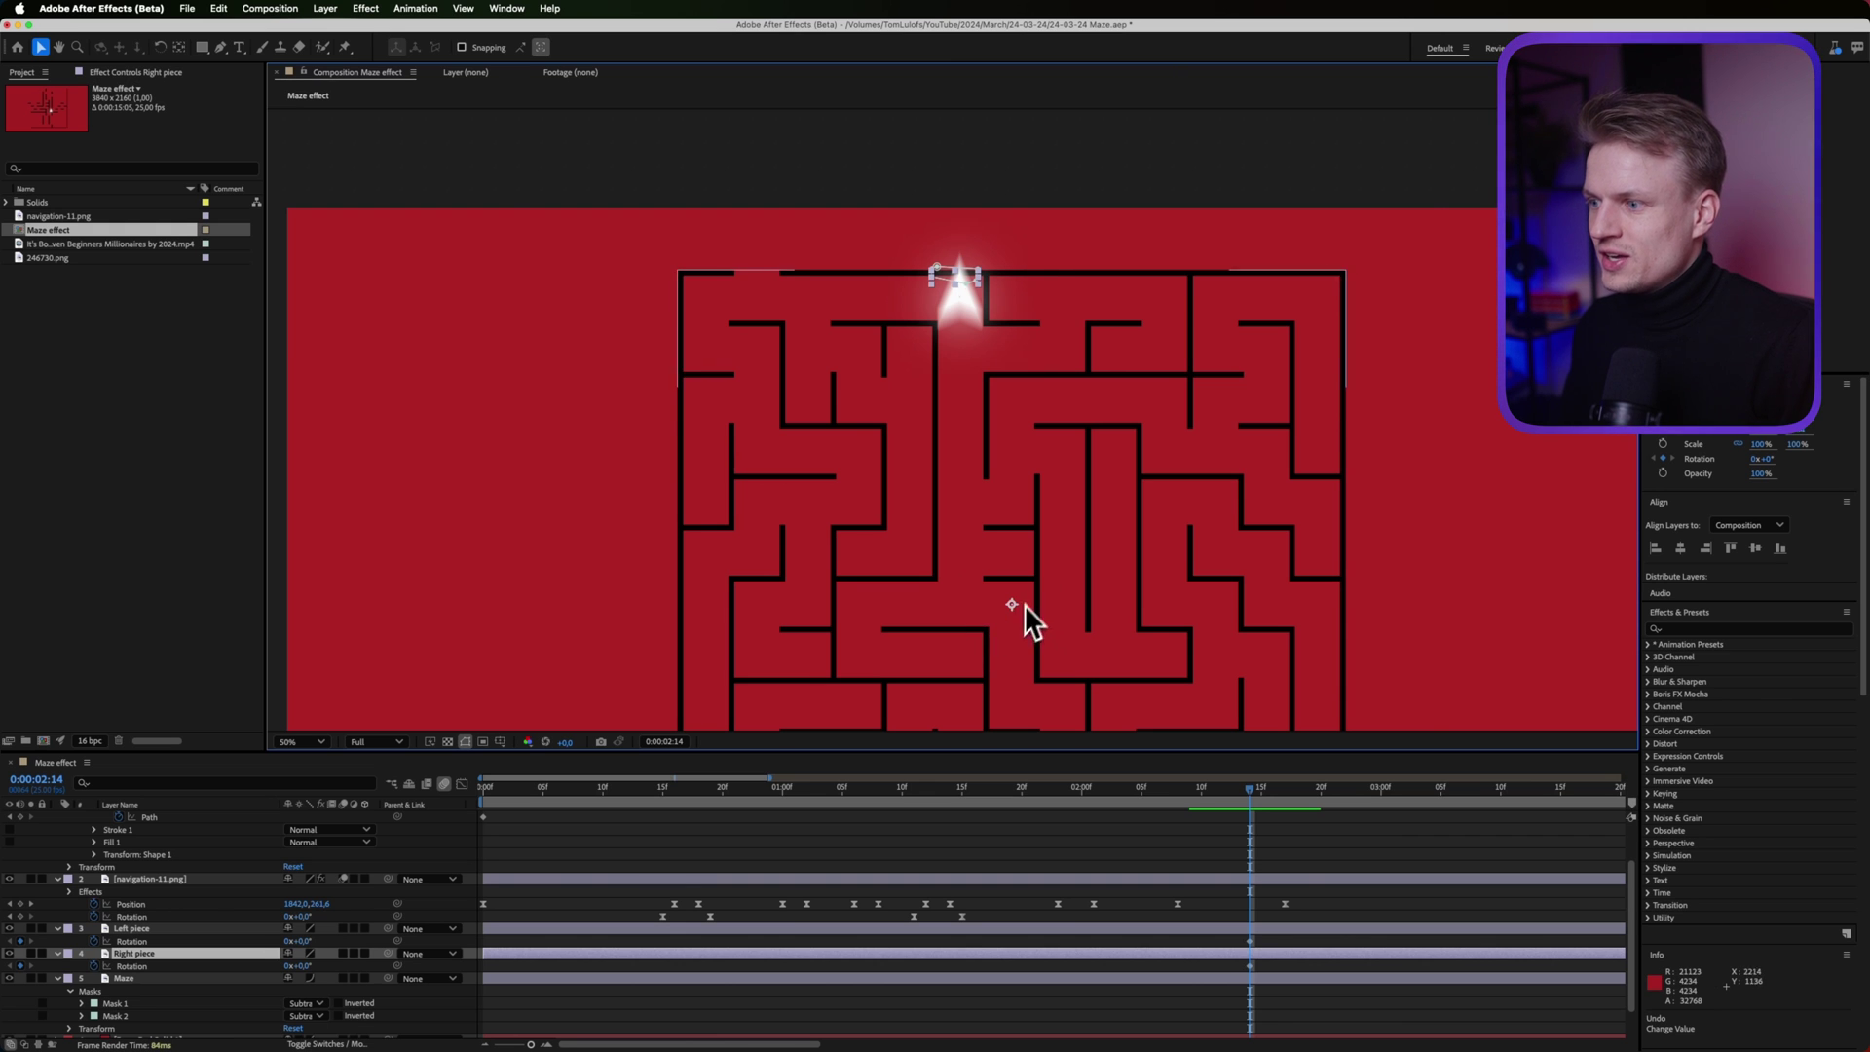
{"action": "scroll", "coordinate": [1022, 643], "scroll_direction": "up", "scroll_amount": 2}
{"action": "key", "text": "h"}
{"action": "left_click_drag", "start_coordinate": [969, 517], "coordinate": [1009, 464]}
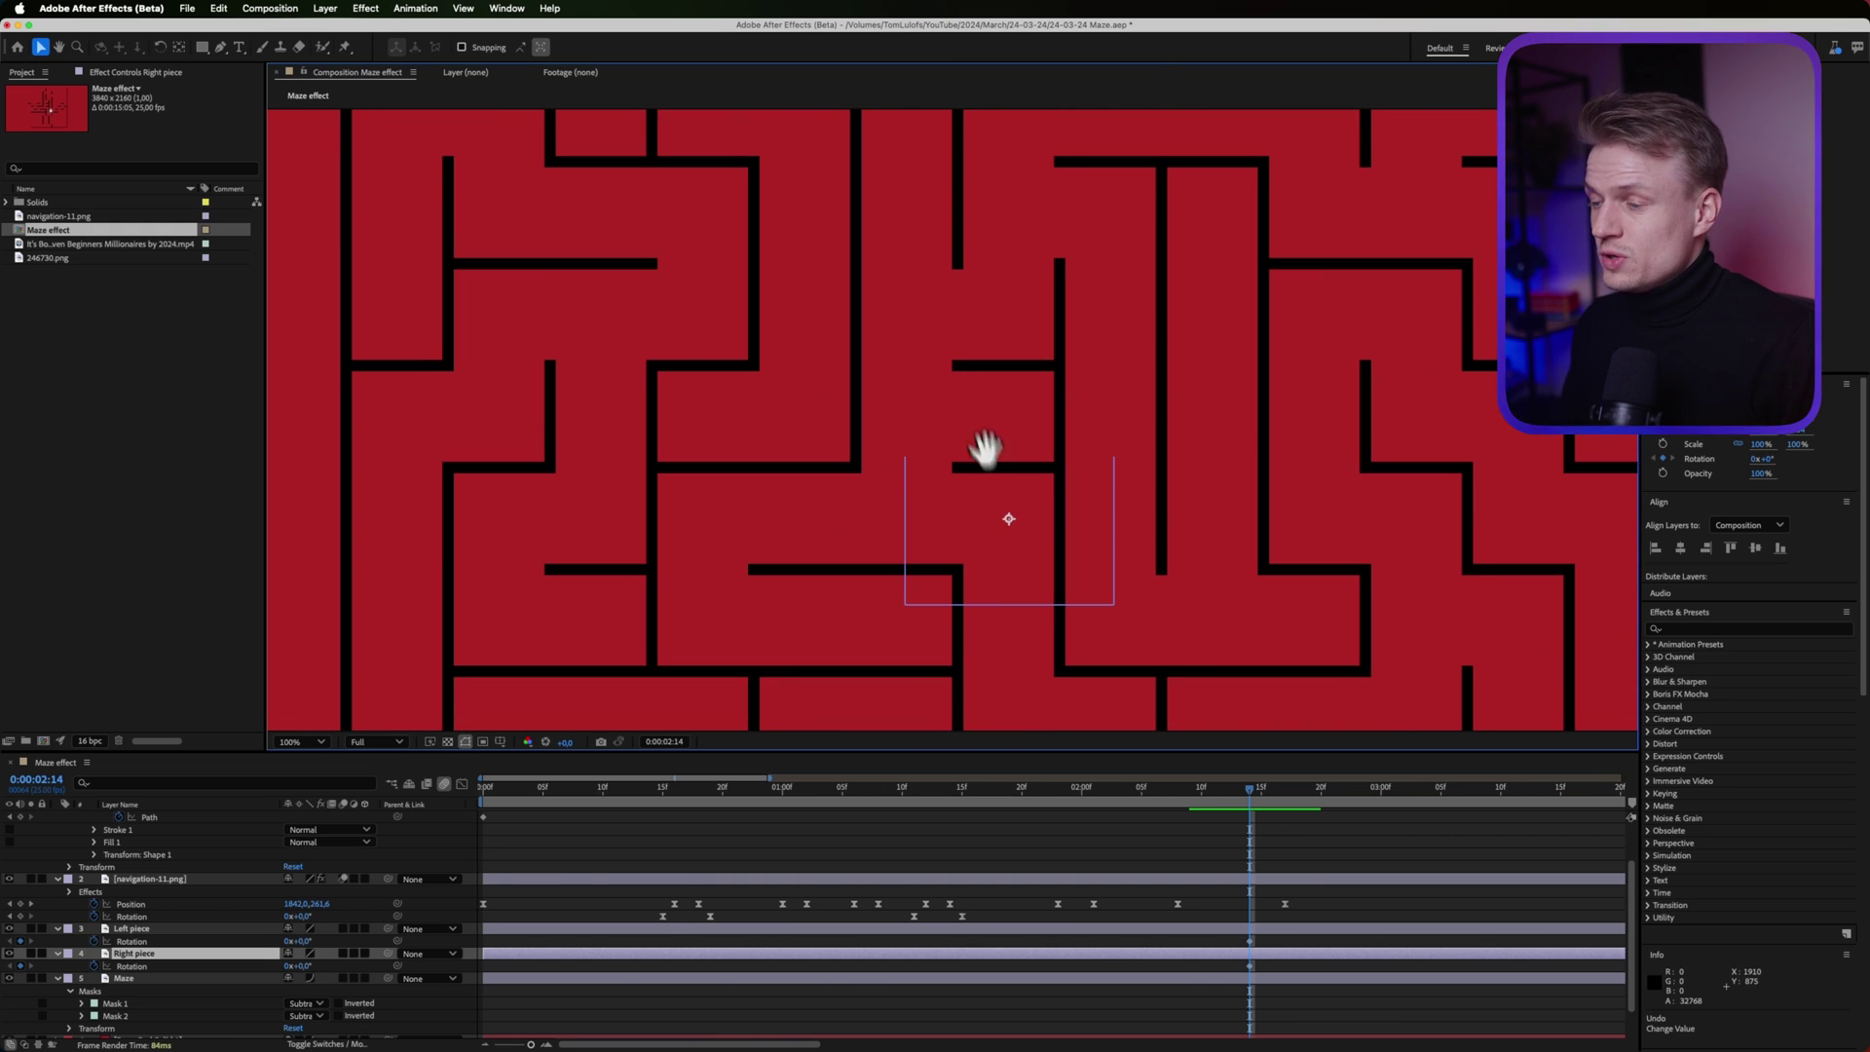
{"action": "left_click_drag", "start_coordinate": [954, 364], "coordinate": [1001, 534]}
{"action": "scroll", "coordinate": [1002, 534], "scroll_direction": "down", "scroll_amount": 1}
{"action": "scroll", "coordinate": [1001, 534], "scroll_direction": "up", "scroll_amount": 1}
{"action": "scroll", "coordinate": [964, 340], "scroll_direction": "down", "scroll_amount": 1}
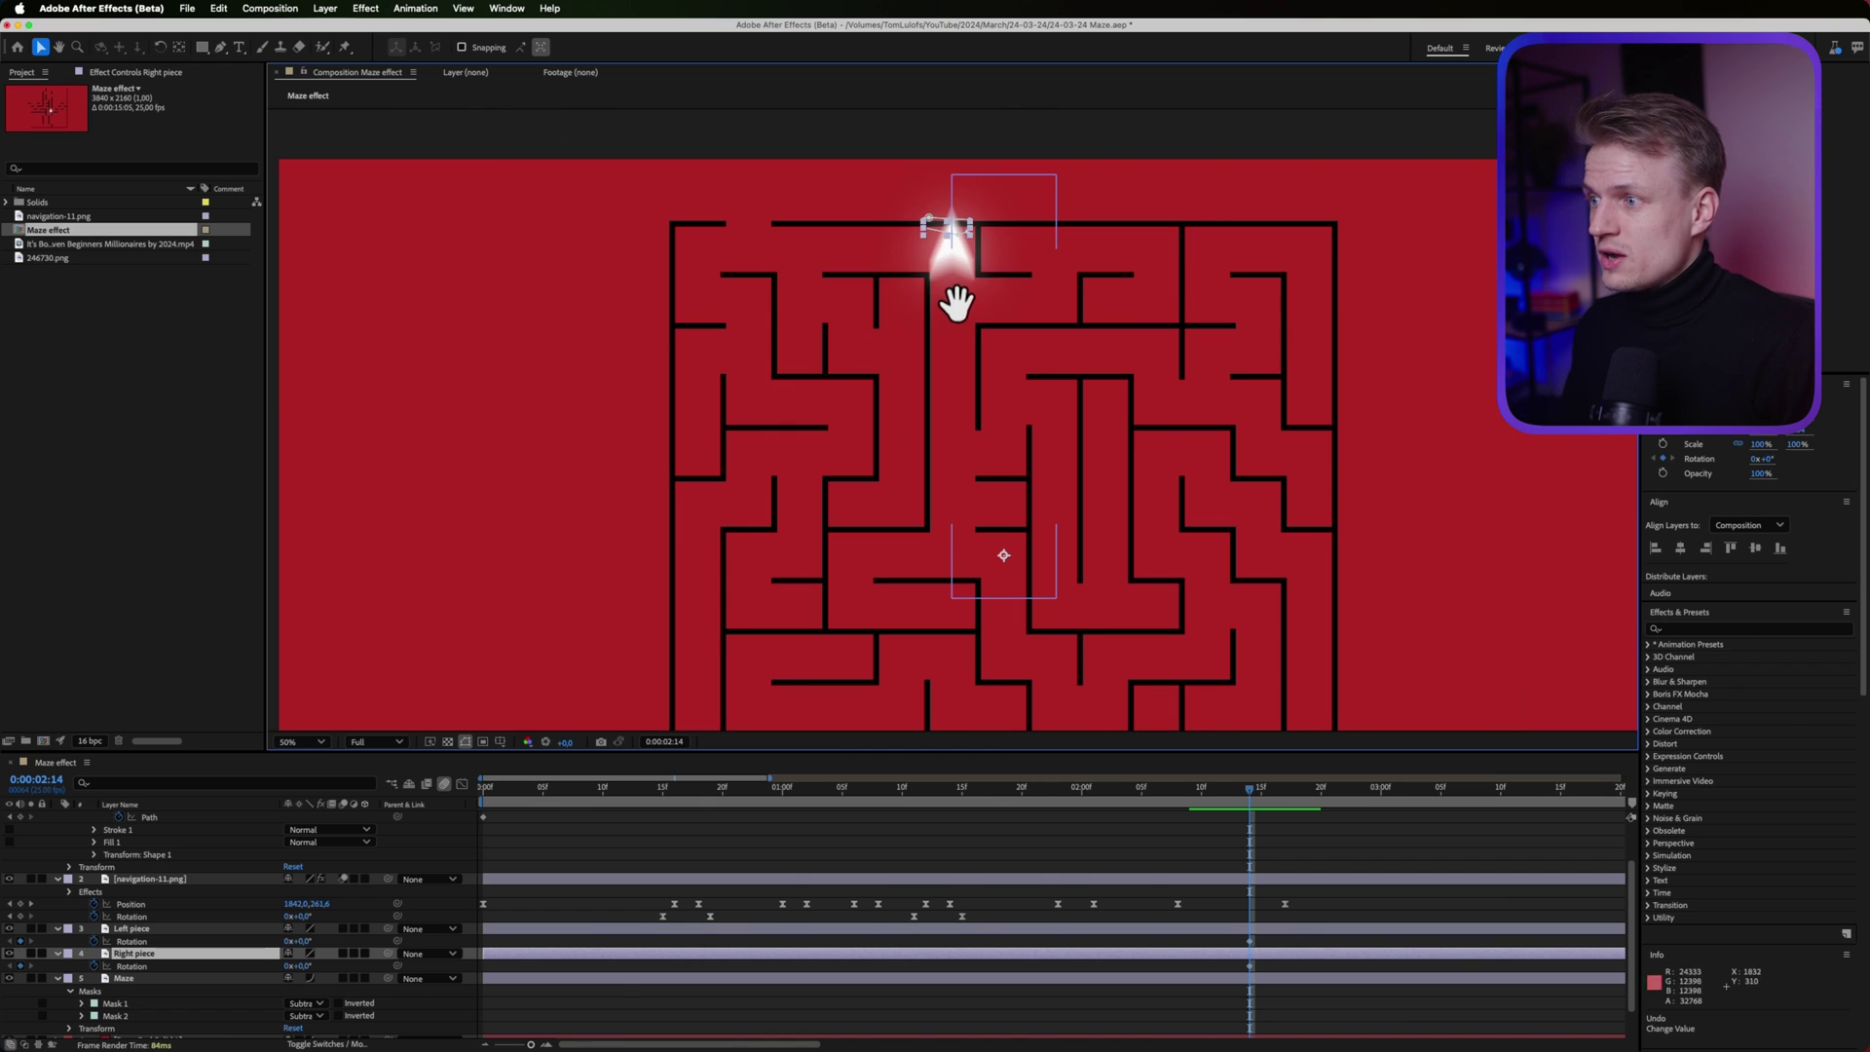
Move the Right piece layer's anchor point to the right end of its masked wall section
{"action": "left_click", "coordinate": [179, 47]}
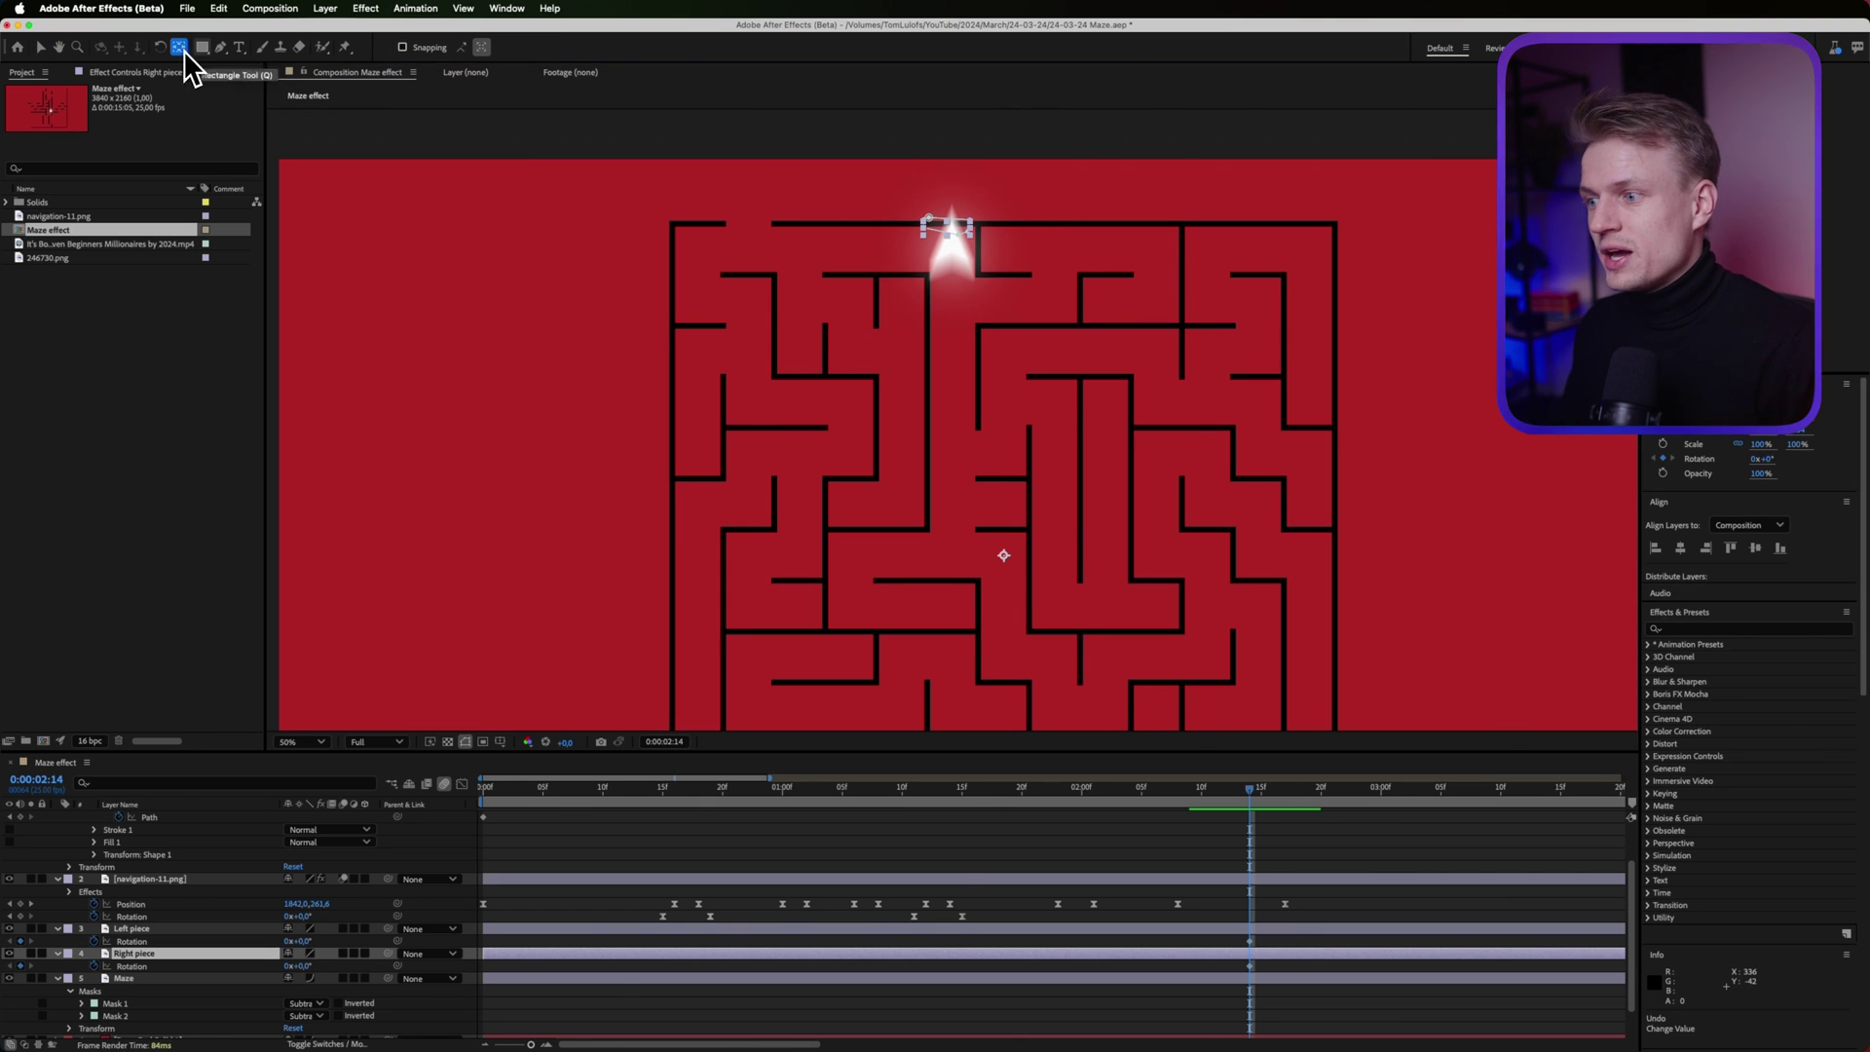
{"action": "left_click_drag", "start_coordinate": [1003, 557], "coordinate": [962, 231]}
{"action": "scroll", "coordinate": [957, 216], "scroll_direction": "up", "scroll_amount": 4}
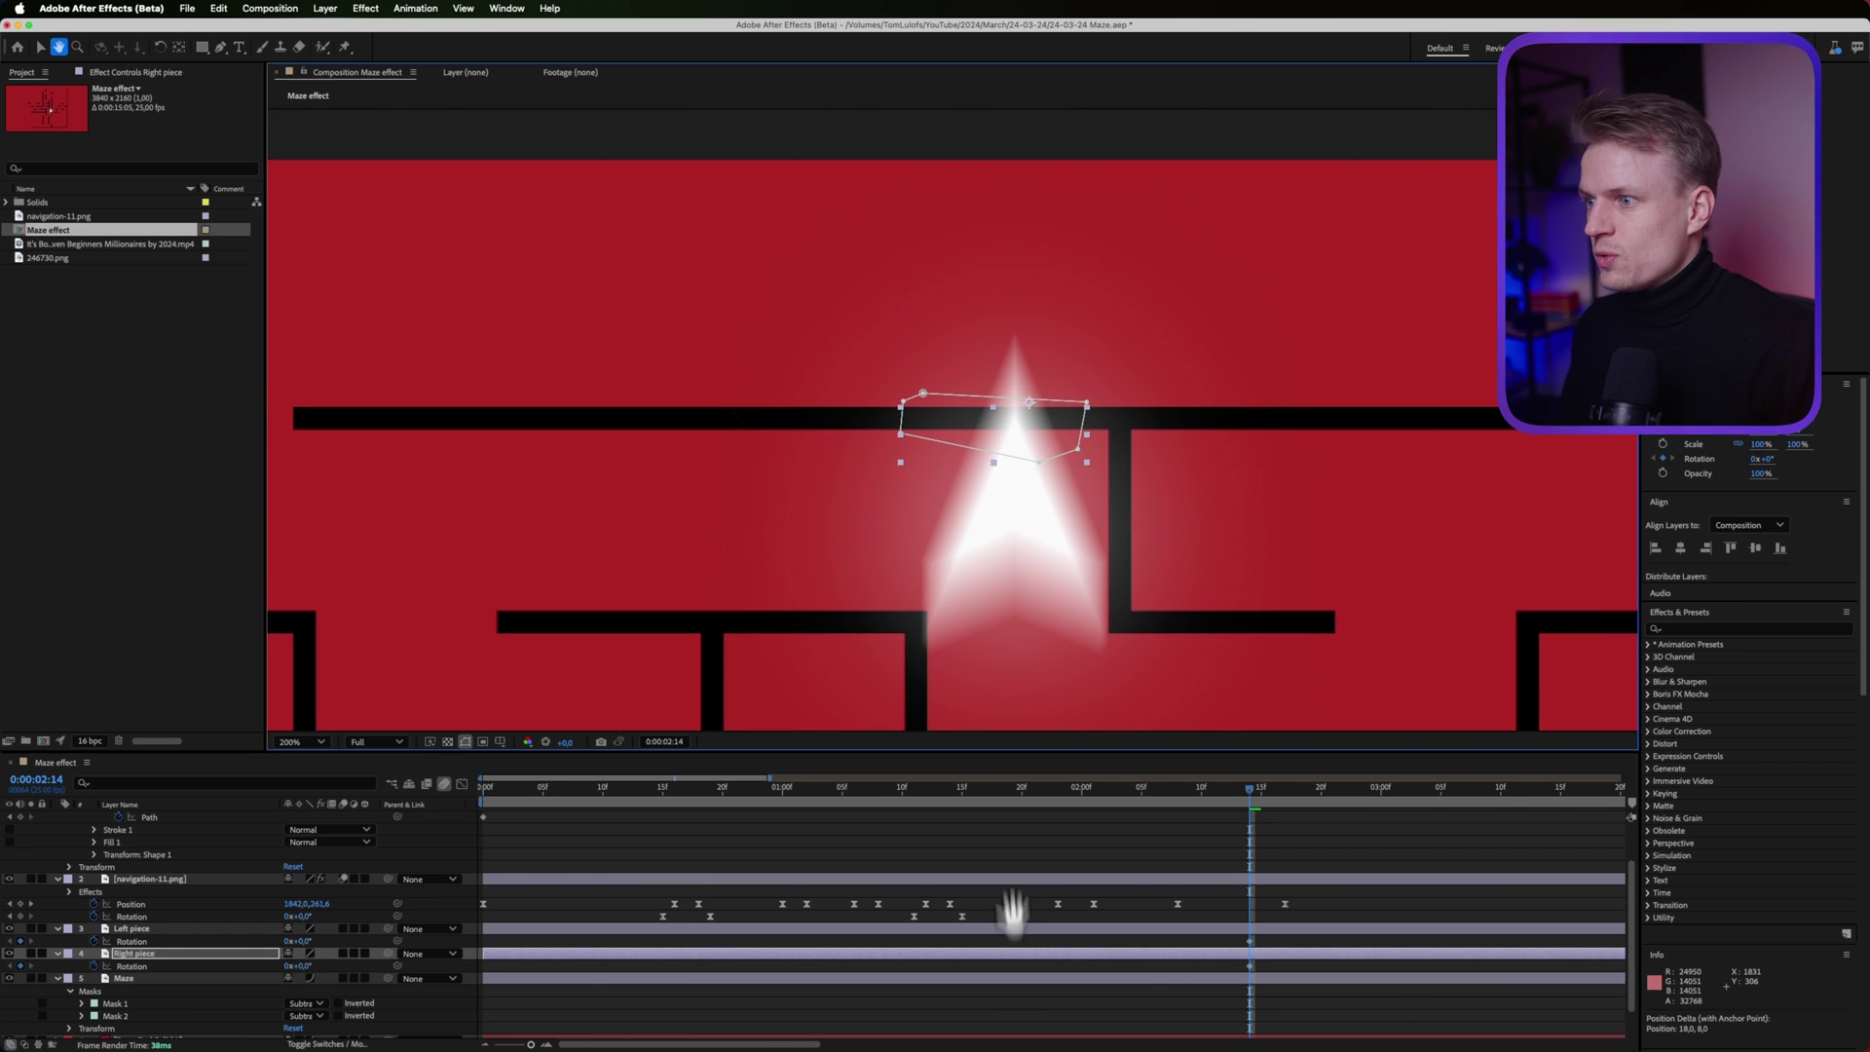
{"action": "left_click_drag", "start_coordinate": [1029, 402], "coordinate": [1083, 412]}
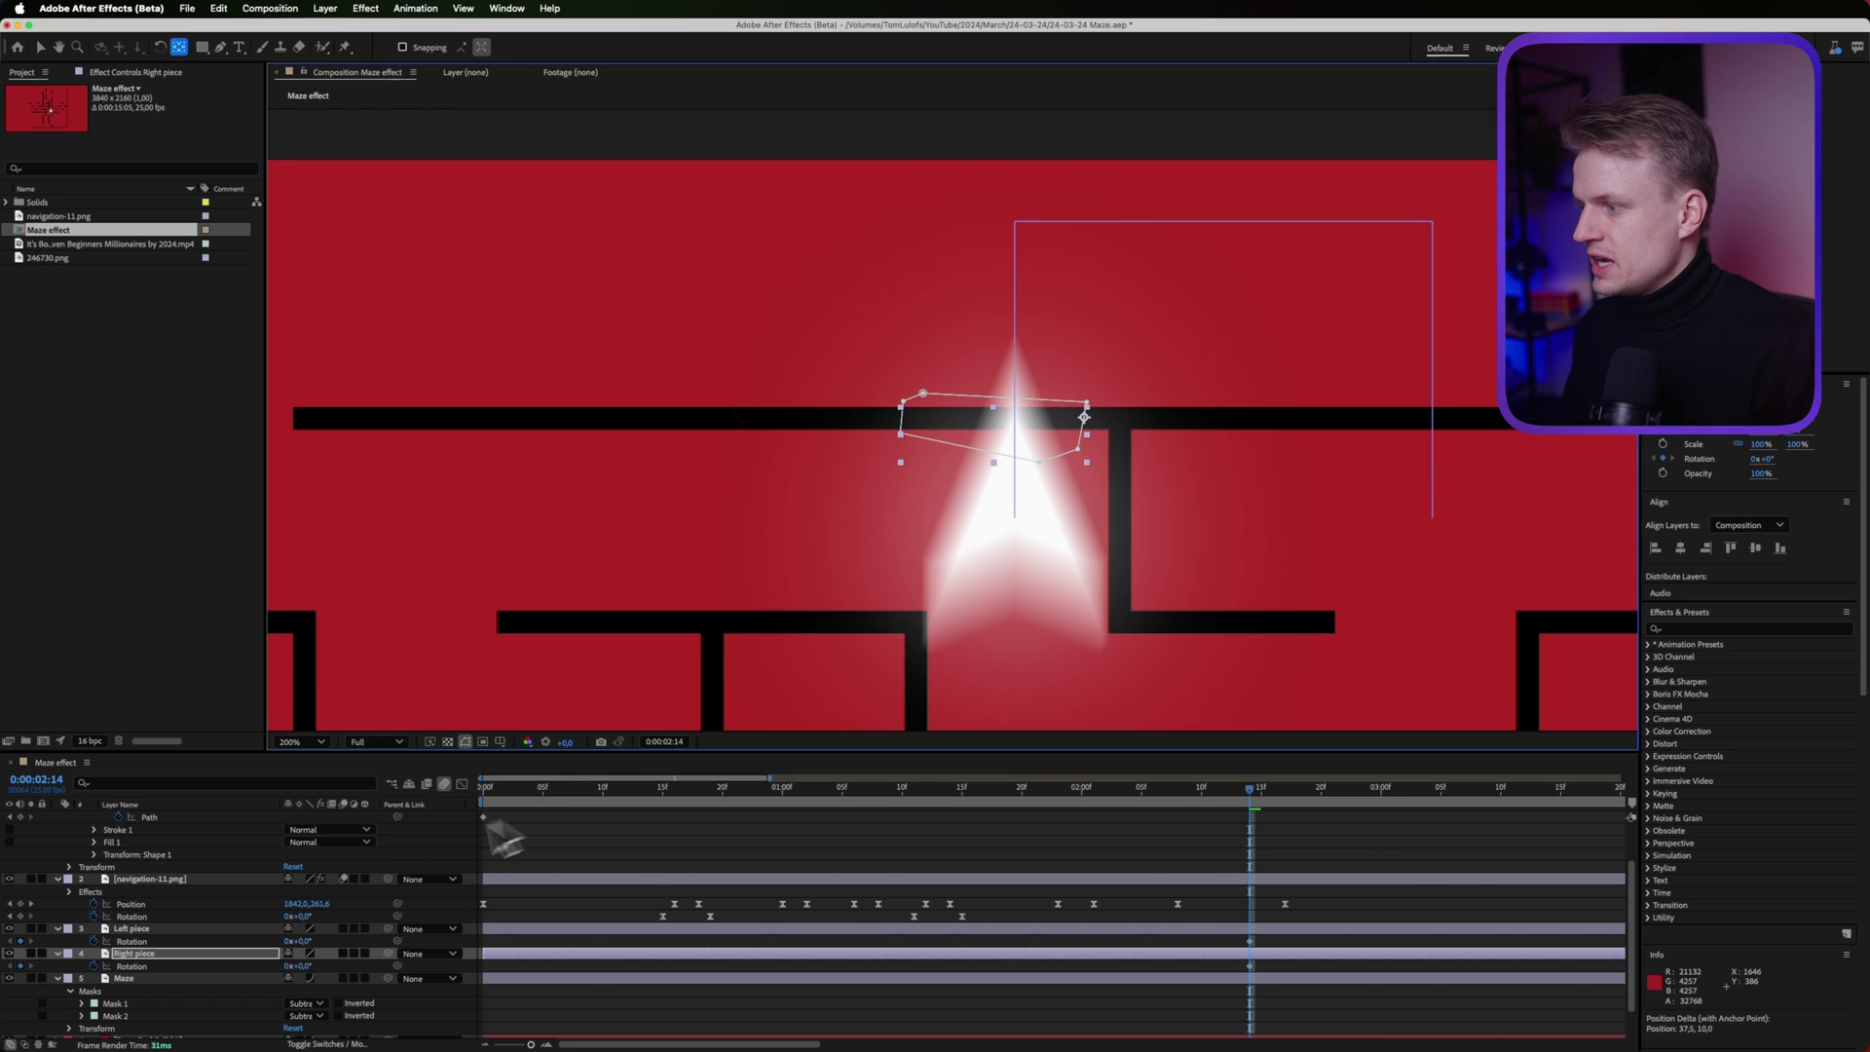
Move the Left piece layer's anchor point to the left end of its wall section and test its rotation
{"action": "left_click", "coordinate": [217, 930]}
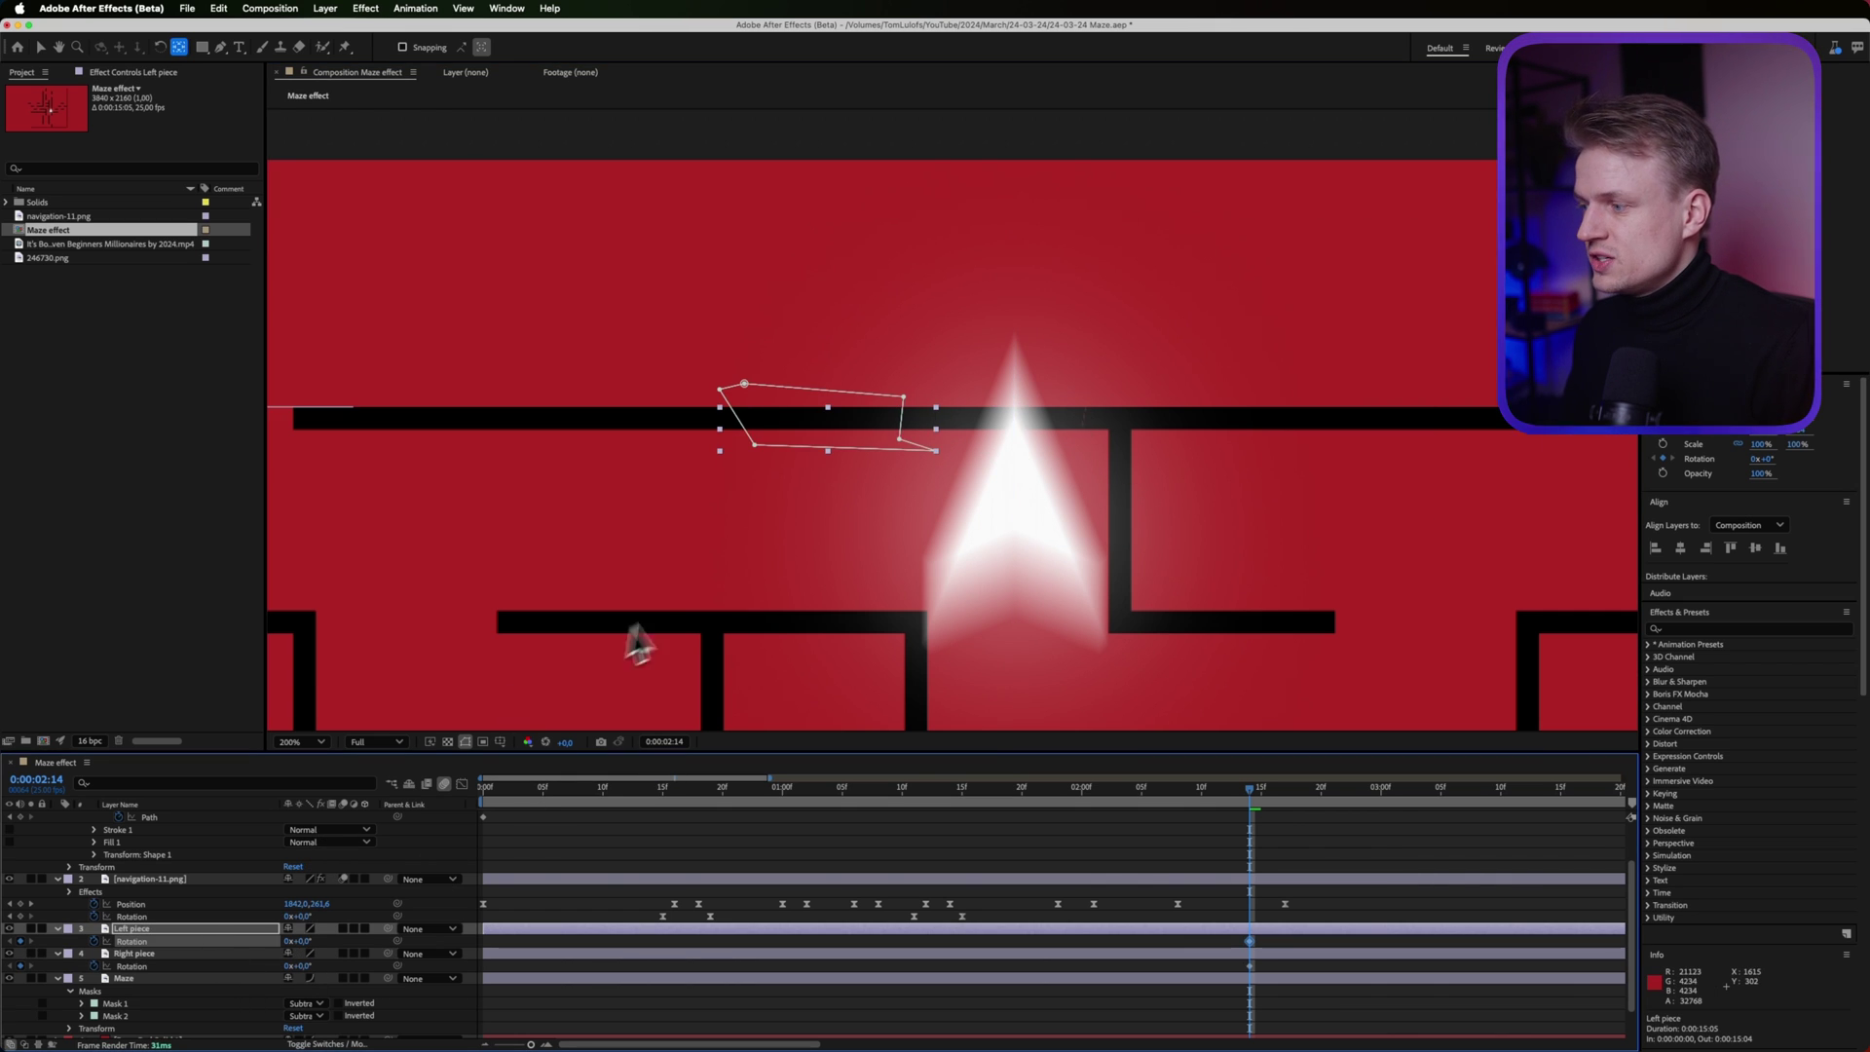
{"action": "key", "text": "comma"}
{"action": "key", "text": "comma"}
{"action": "key", "text": "comma"}
{"action": "key", "text": "comma"}
{"action": "scroll", "coordinate": [878, 577], "scroll_direction": "down", "scroll_amount": 2}
{"action": "left_click_drag", "start_coordinate": [1023, 628], "coordinate": [820, 419]}
{"action": "scroll", "coordinate": [925, 365], "scroll_direction": "up", "scroll_amount": 2}
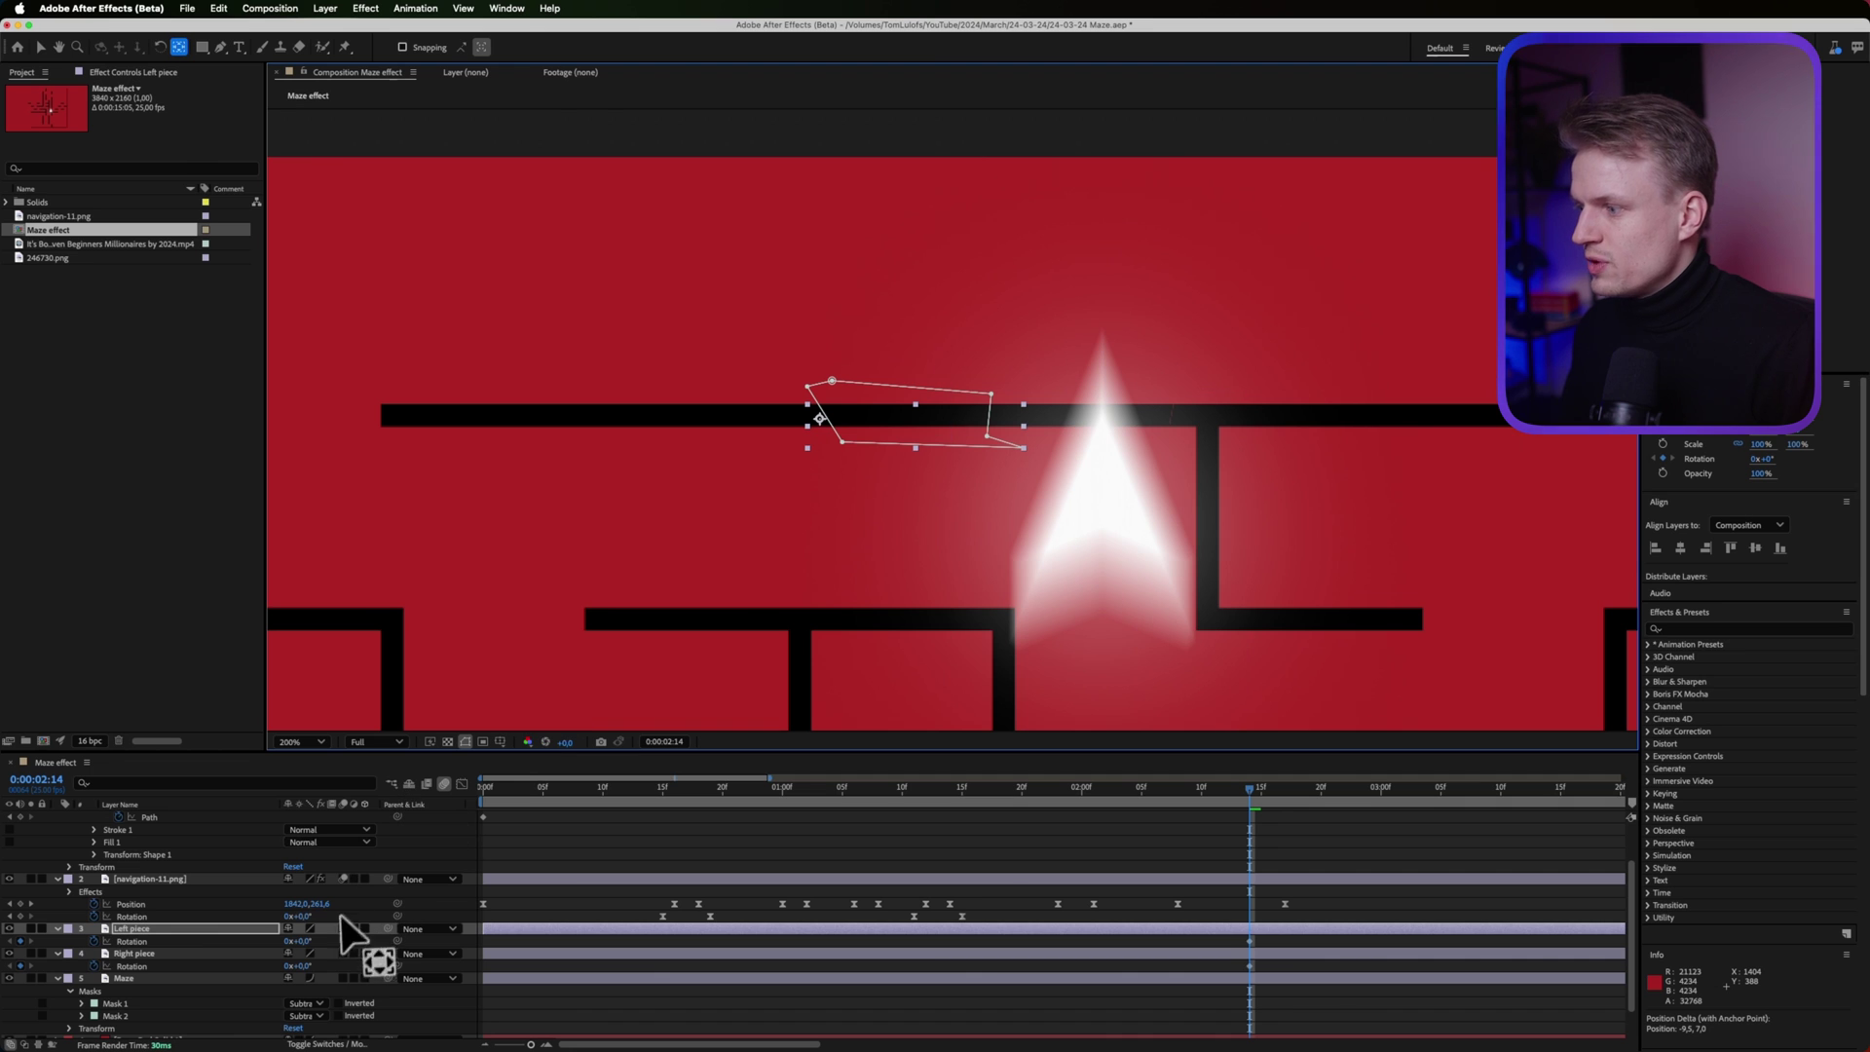
{"action": "left_click_drag", "start_coordinate": [298, 941], "coordinate": [292, 940]}
{"action": "key", "text": "super+z"}
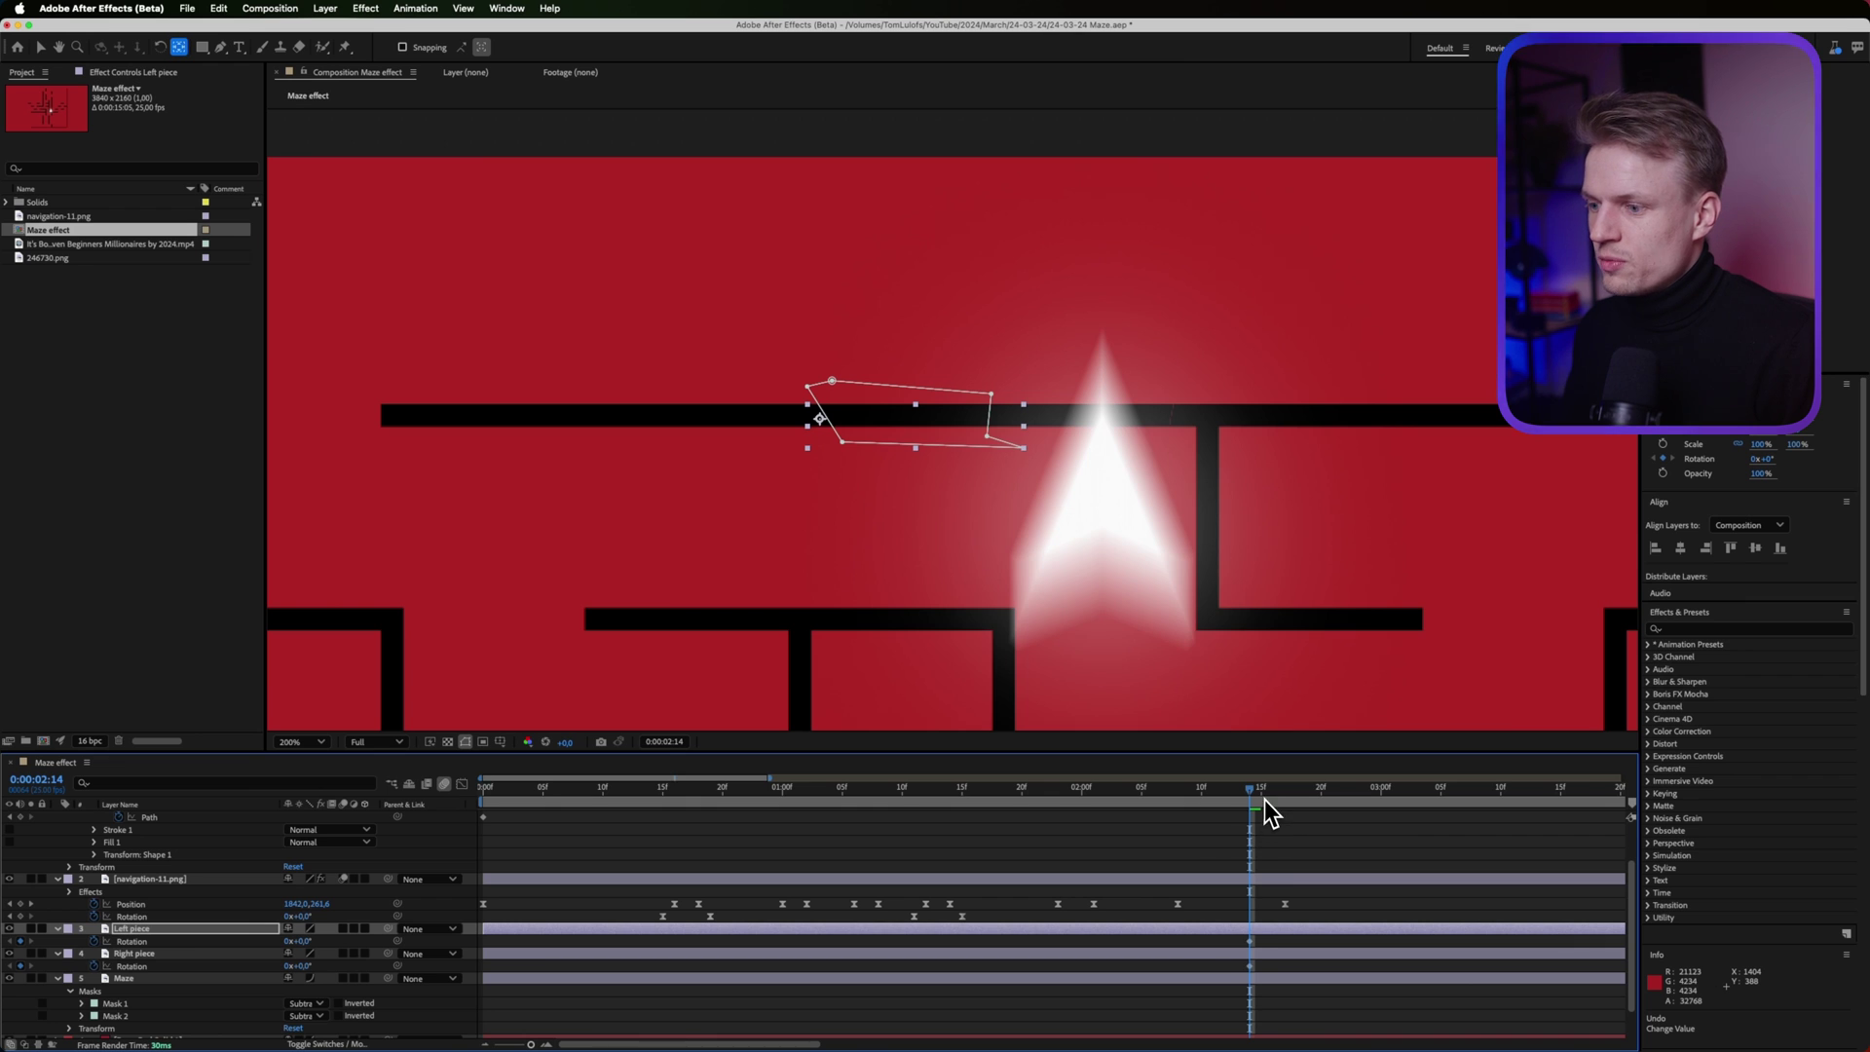
At 0:00:02:17, move the Left piece up and left out of the wall and rotate it to -38°
{"action": "left_click_drag", "start_coordinate": [1265, 799], "coordinate": [1281, 801]}
{"action": "key", "text": "v"}
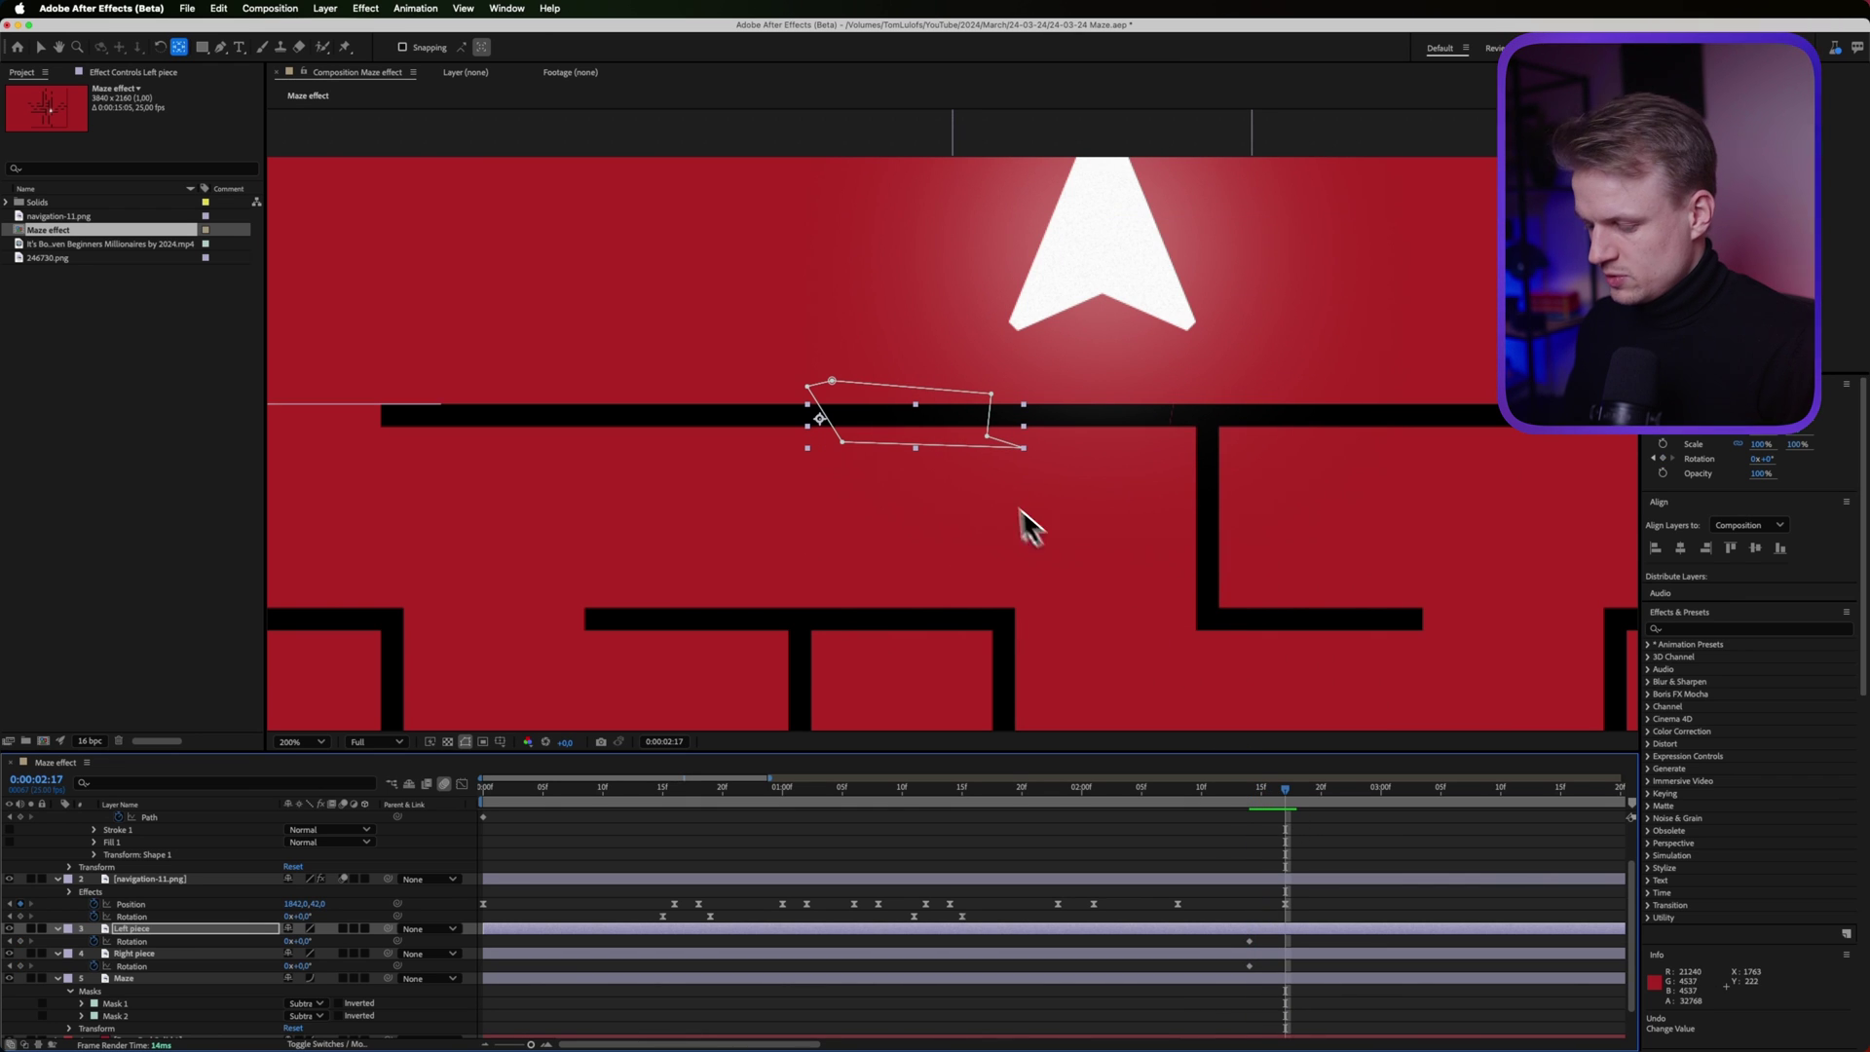
{"action": "left_click_drag", "start_coordinate": [929, 424], "coordinate": [846, 295]}
{"action": "key", "text": "r"}
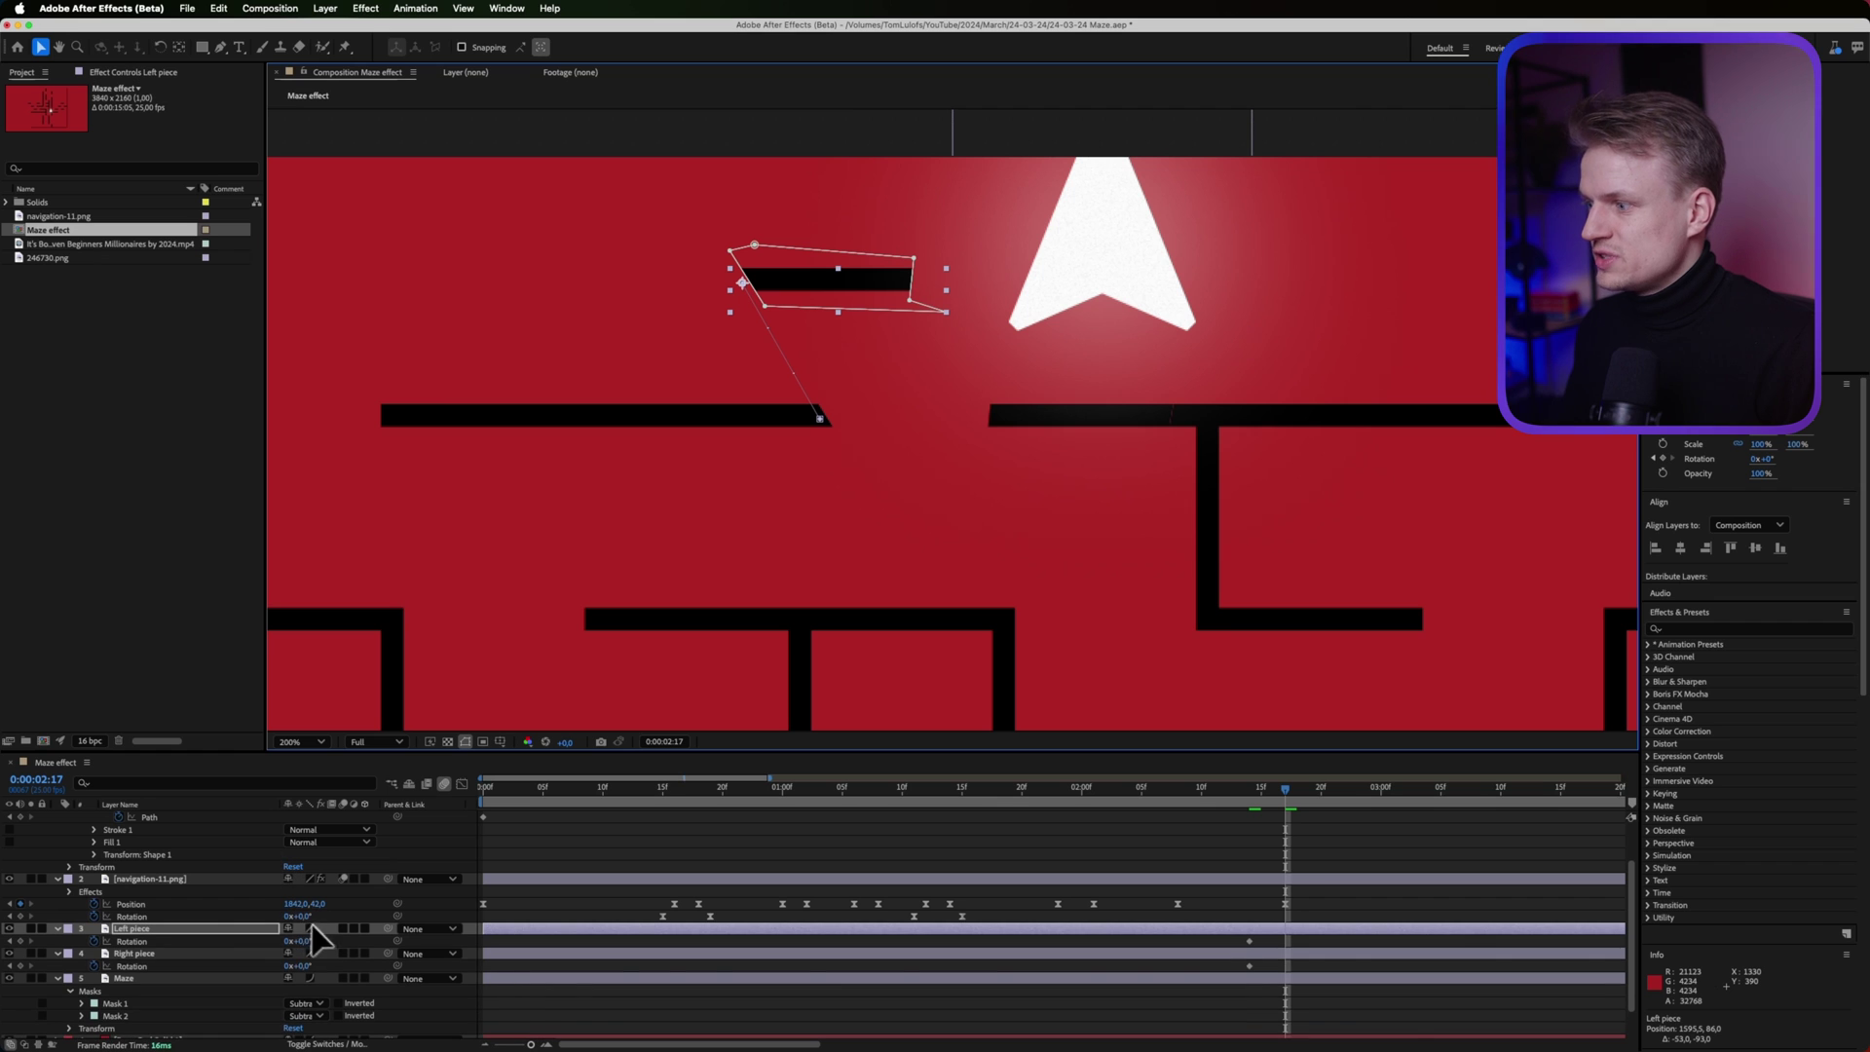
{"action": "left_click_drag", "start_coordinate": [297, 941], "coordinate": [273, 939]}
{"action": "left_click_drag", "start_coordinate": [796, 243], "coordinate": [814, 290]}
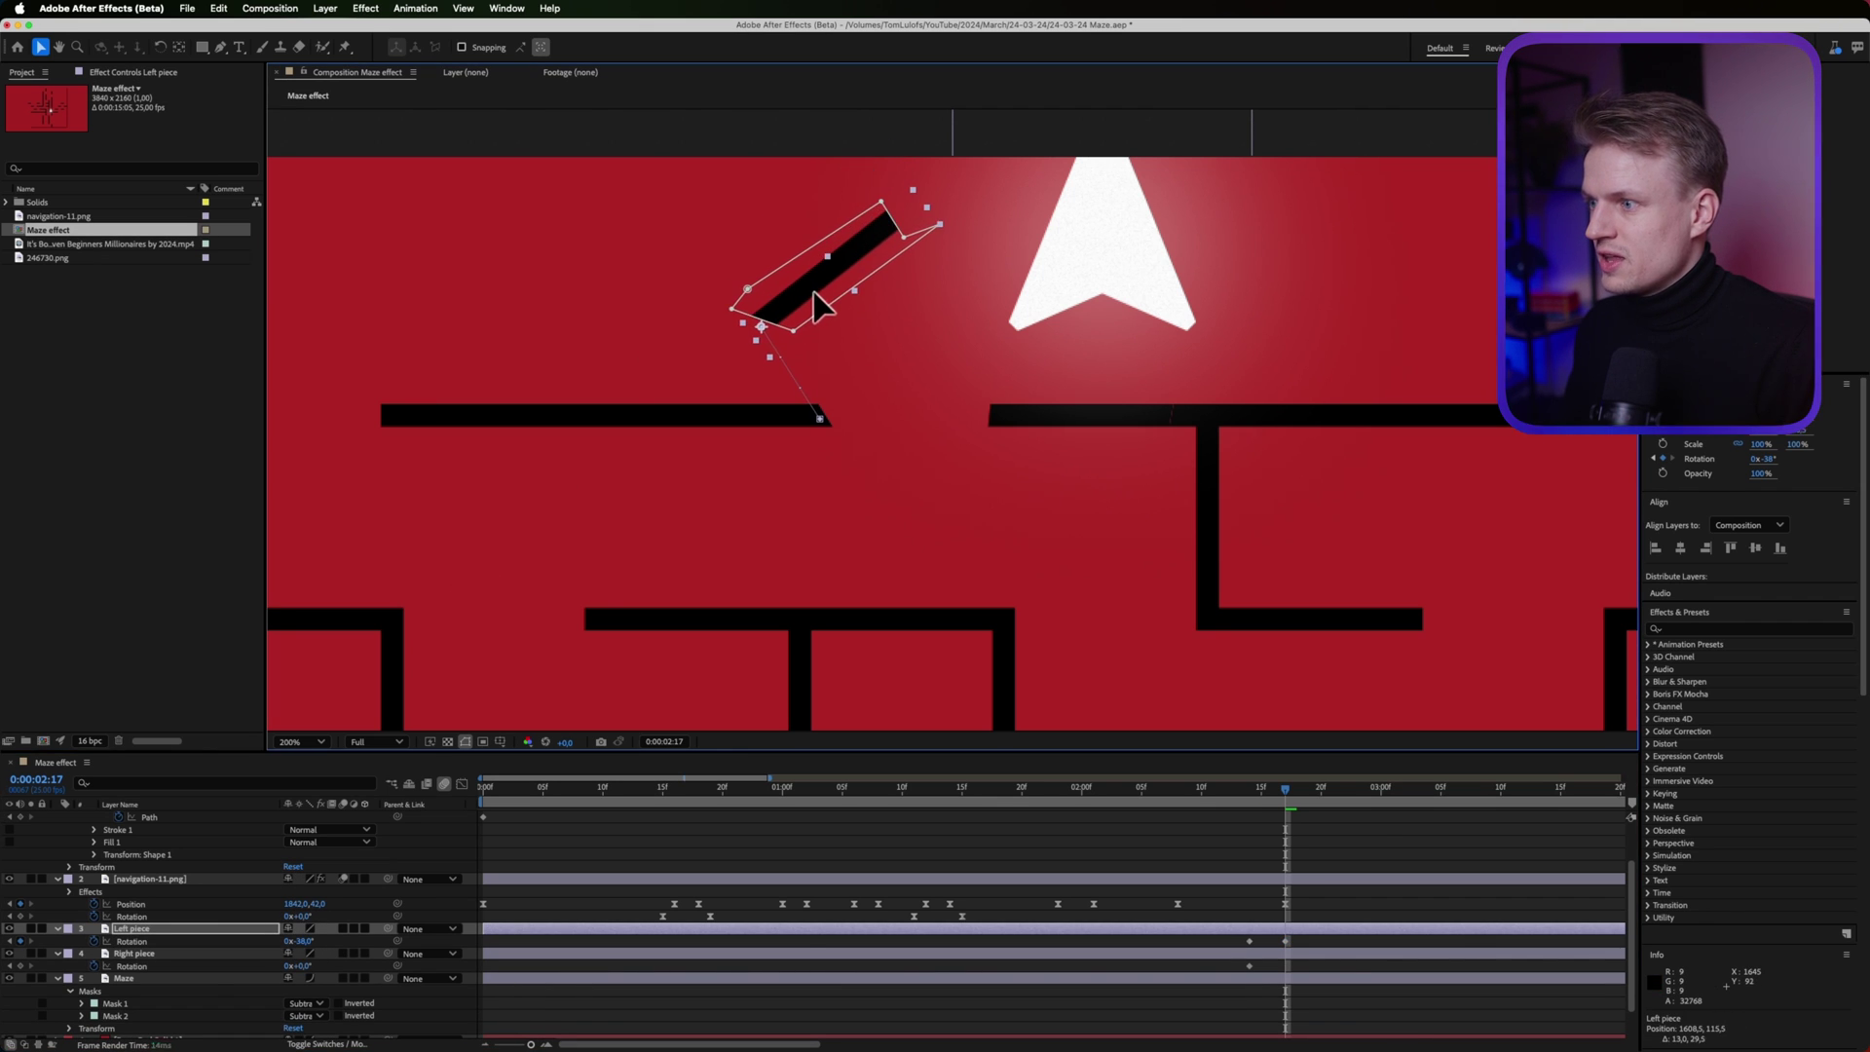
Reveal the Left piece layer's keyframes and apply Easy Ease to all its Position and Rotation keyframes
{"action": "left_click", "coordinate": [1341, 945]}
{"action": "left_click", "coordinate": [1330, 930]}
{"action": "key", "text": "u"}
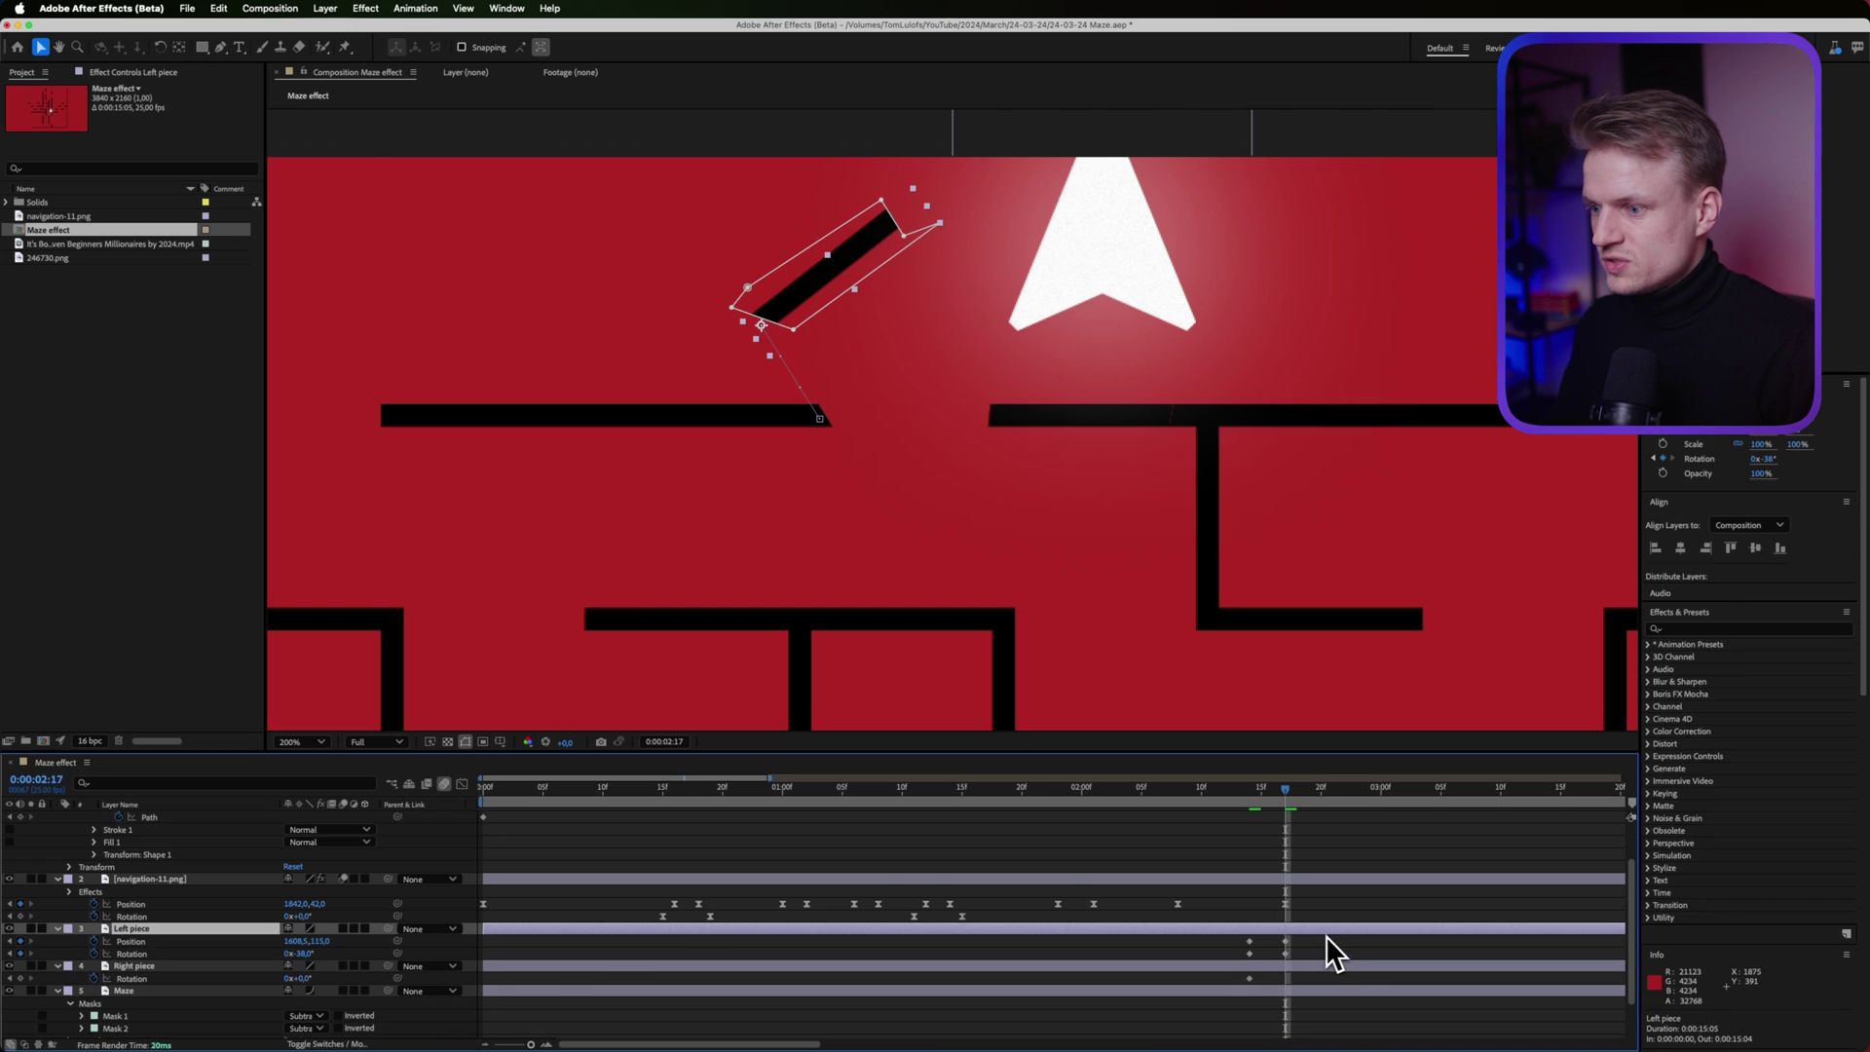
{"action": "left_click_drag", "start_coordinate": [1300, 940], "coordinate": [1224, 974]}
{"action": "right_click", "coordinate": [1248, 959]}
{"action": "left_click", "coordinate": [1219, 952]}
{"action": "right_click", "coordinate": [1250, 953]}
{"action": "mouse_move", "coordinate": [1334, 1035]}
{"action": "left_click", "coordinate": [1458, 942]}
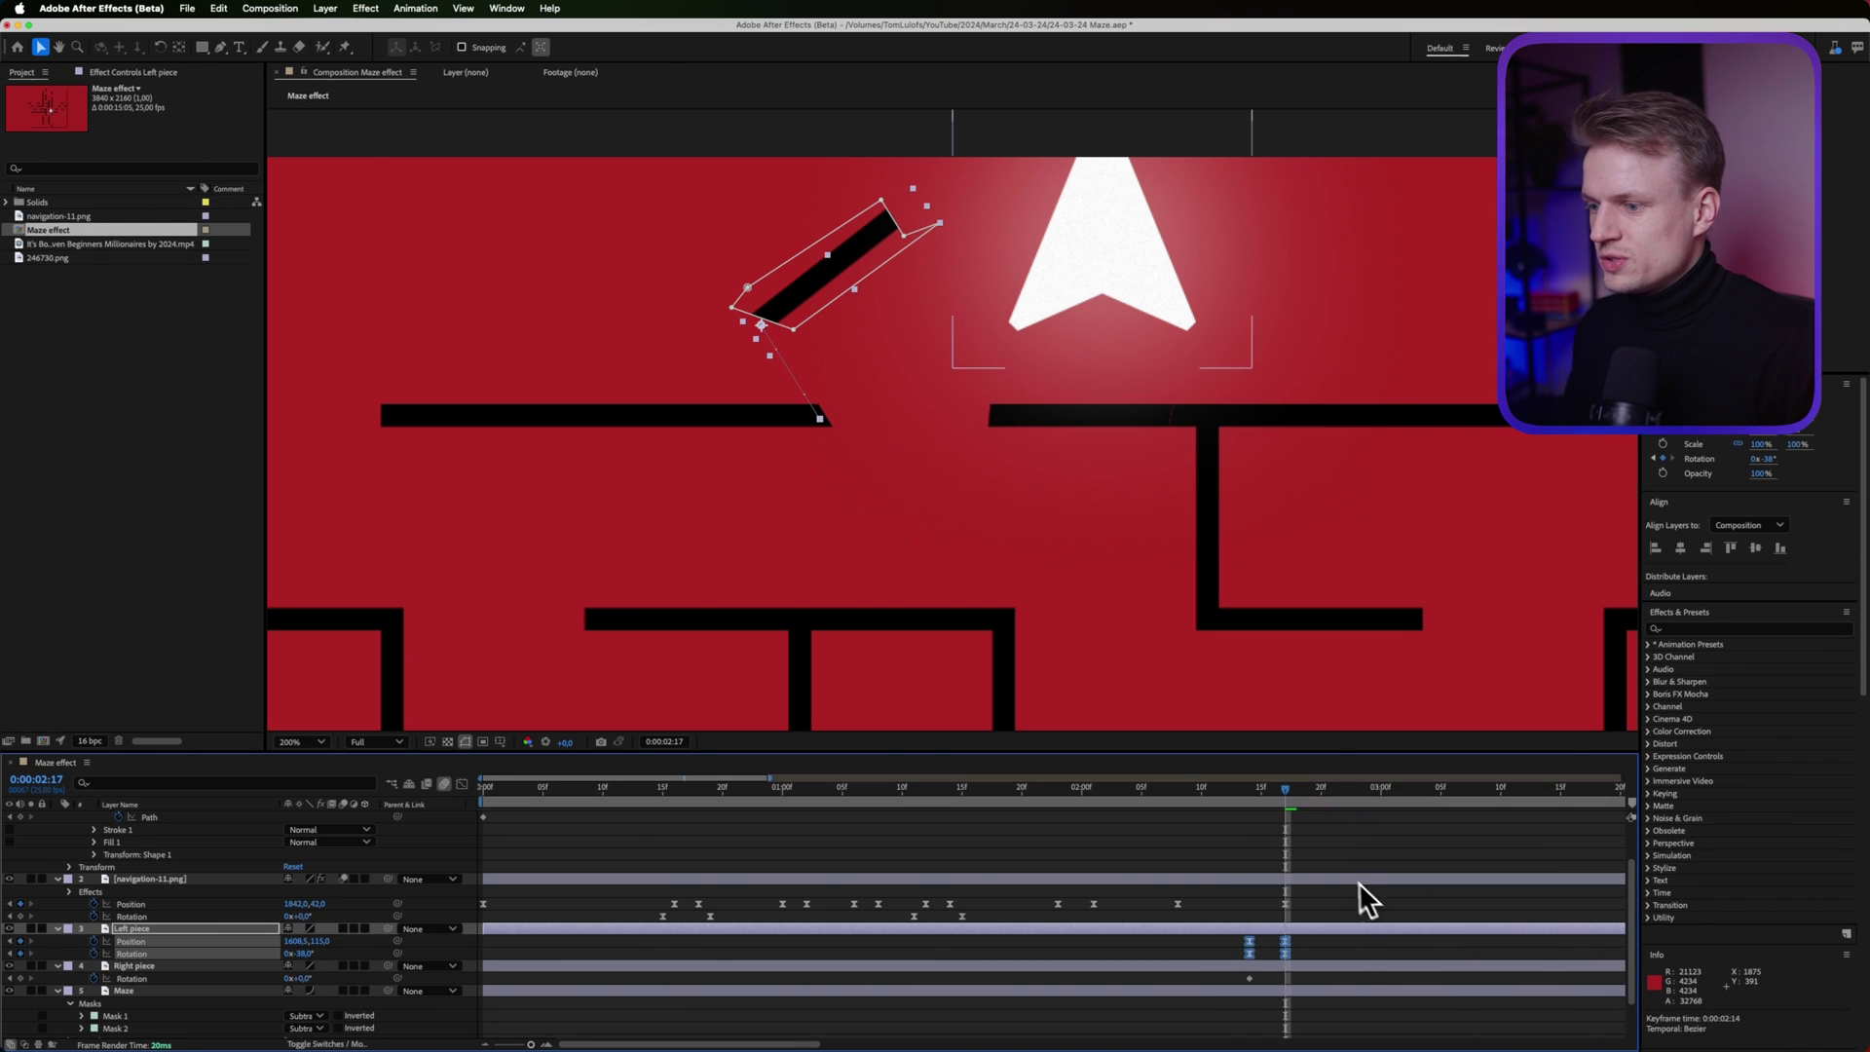
{"action": "left_click", "coordinate": [1339, 971]}
Shape the Left piece's Position speed curve for a fast start and soft ease-out, and enable the layer's motion blur
{"action": "left_click", "coordinate": [130, 941]}
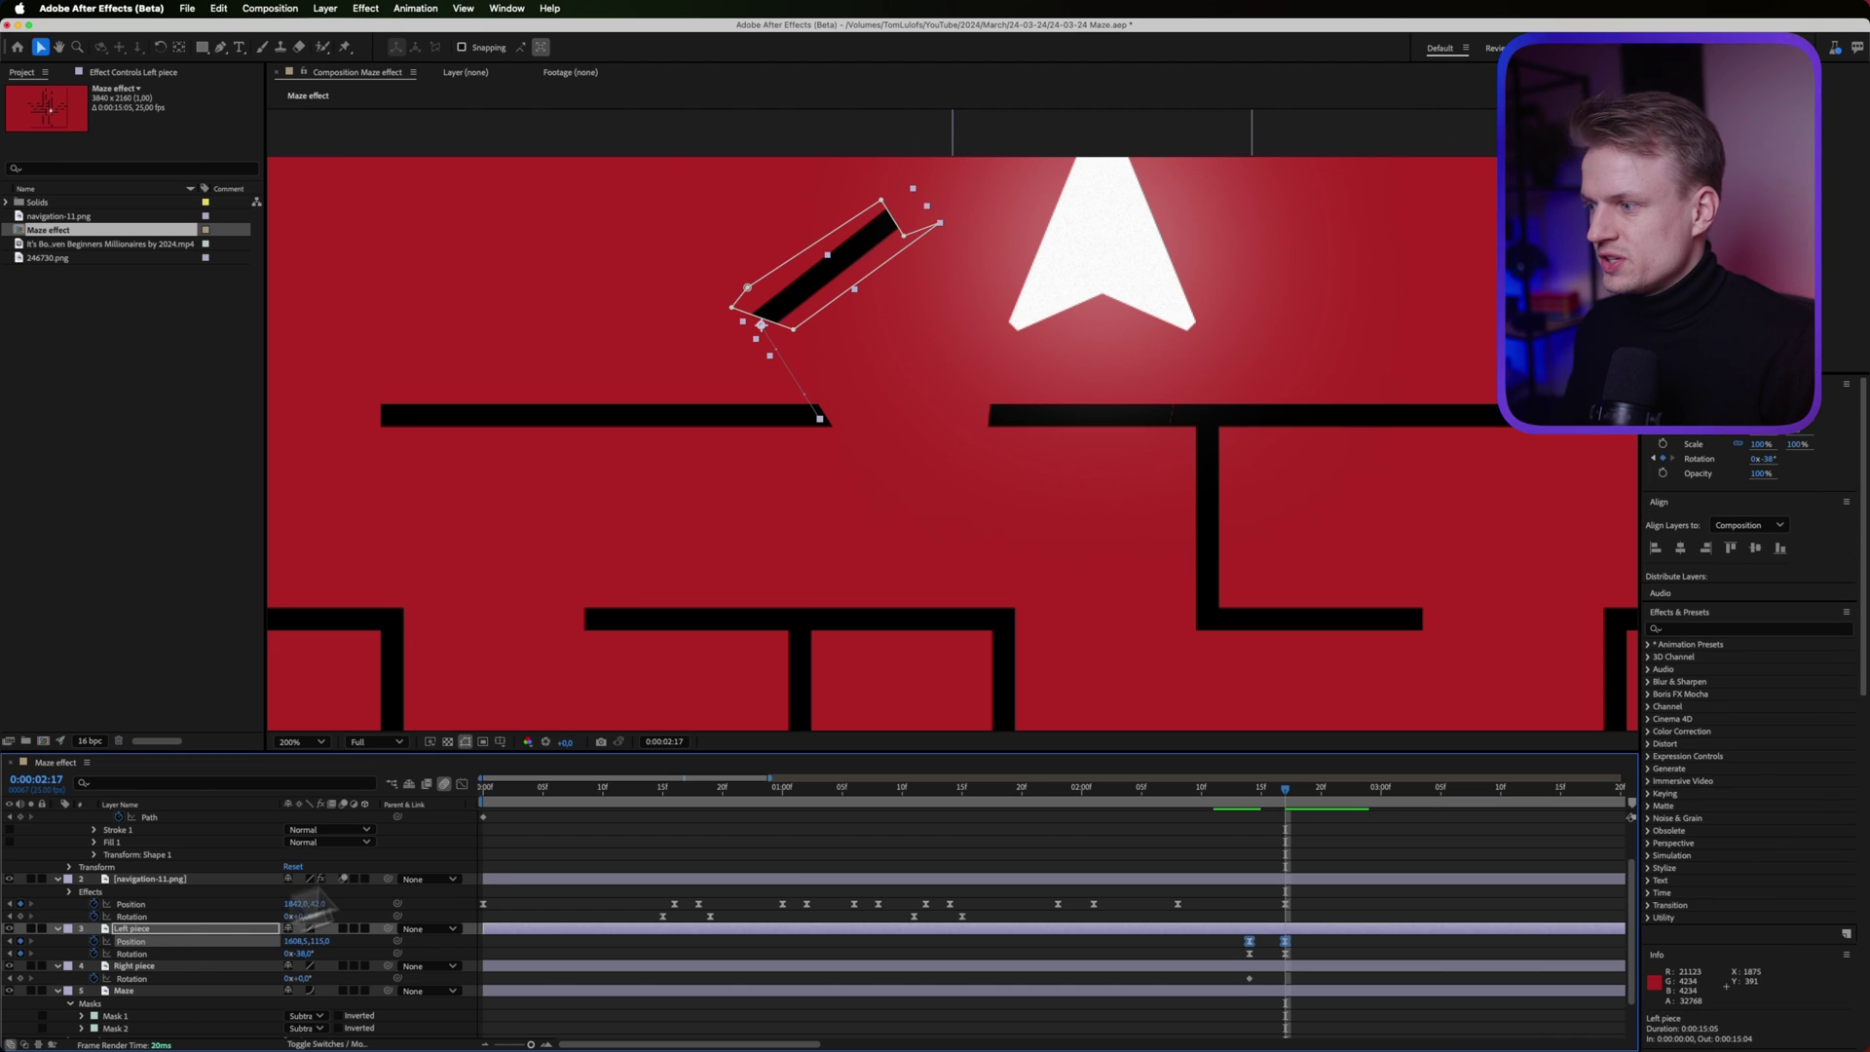
{"action": "left_click", "coordinate": [462, 785]}
{"action": "left_click_drag", "start_coordinate": [1312, 980], "coordinate": [1257, 1003]}
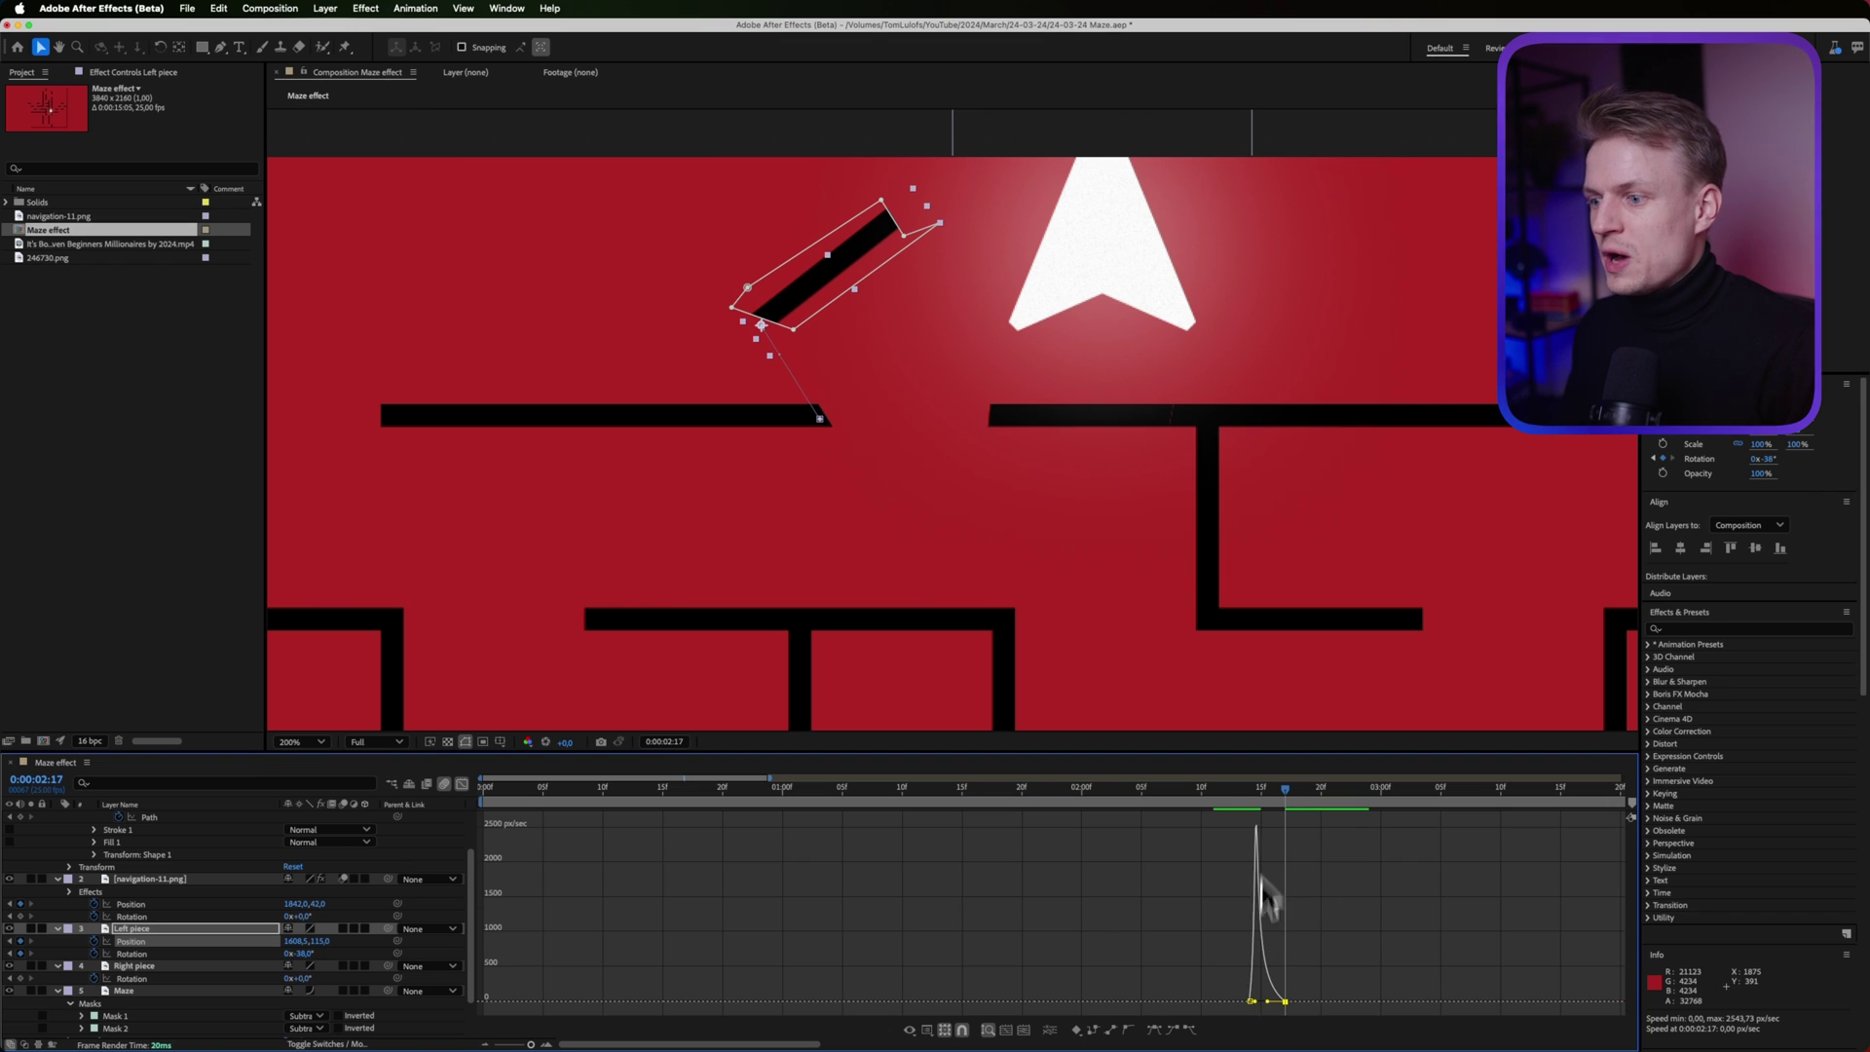
{"action": "left_click", "coordinate": [1255, 795]}
{"action": "mouse_move", "coordinate": [1256, 794]}
{"action": "left_mouse_down"}
{"action": "mouse_move", "coordinate": [1242, 802]}
{"action": "mouse_move", "coordinate": [1301, 814]}
{"action": "mouse_move", "coordinate": [1239, 811]}
{"action": "left_mouse_up"}
{"action": "key", "text": "shift+F3"}
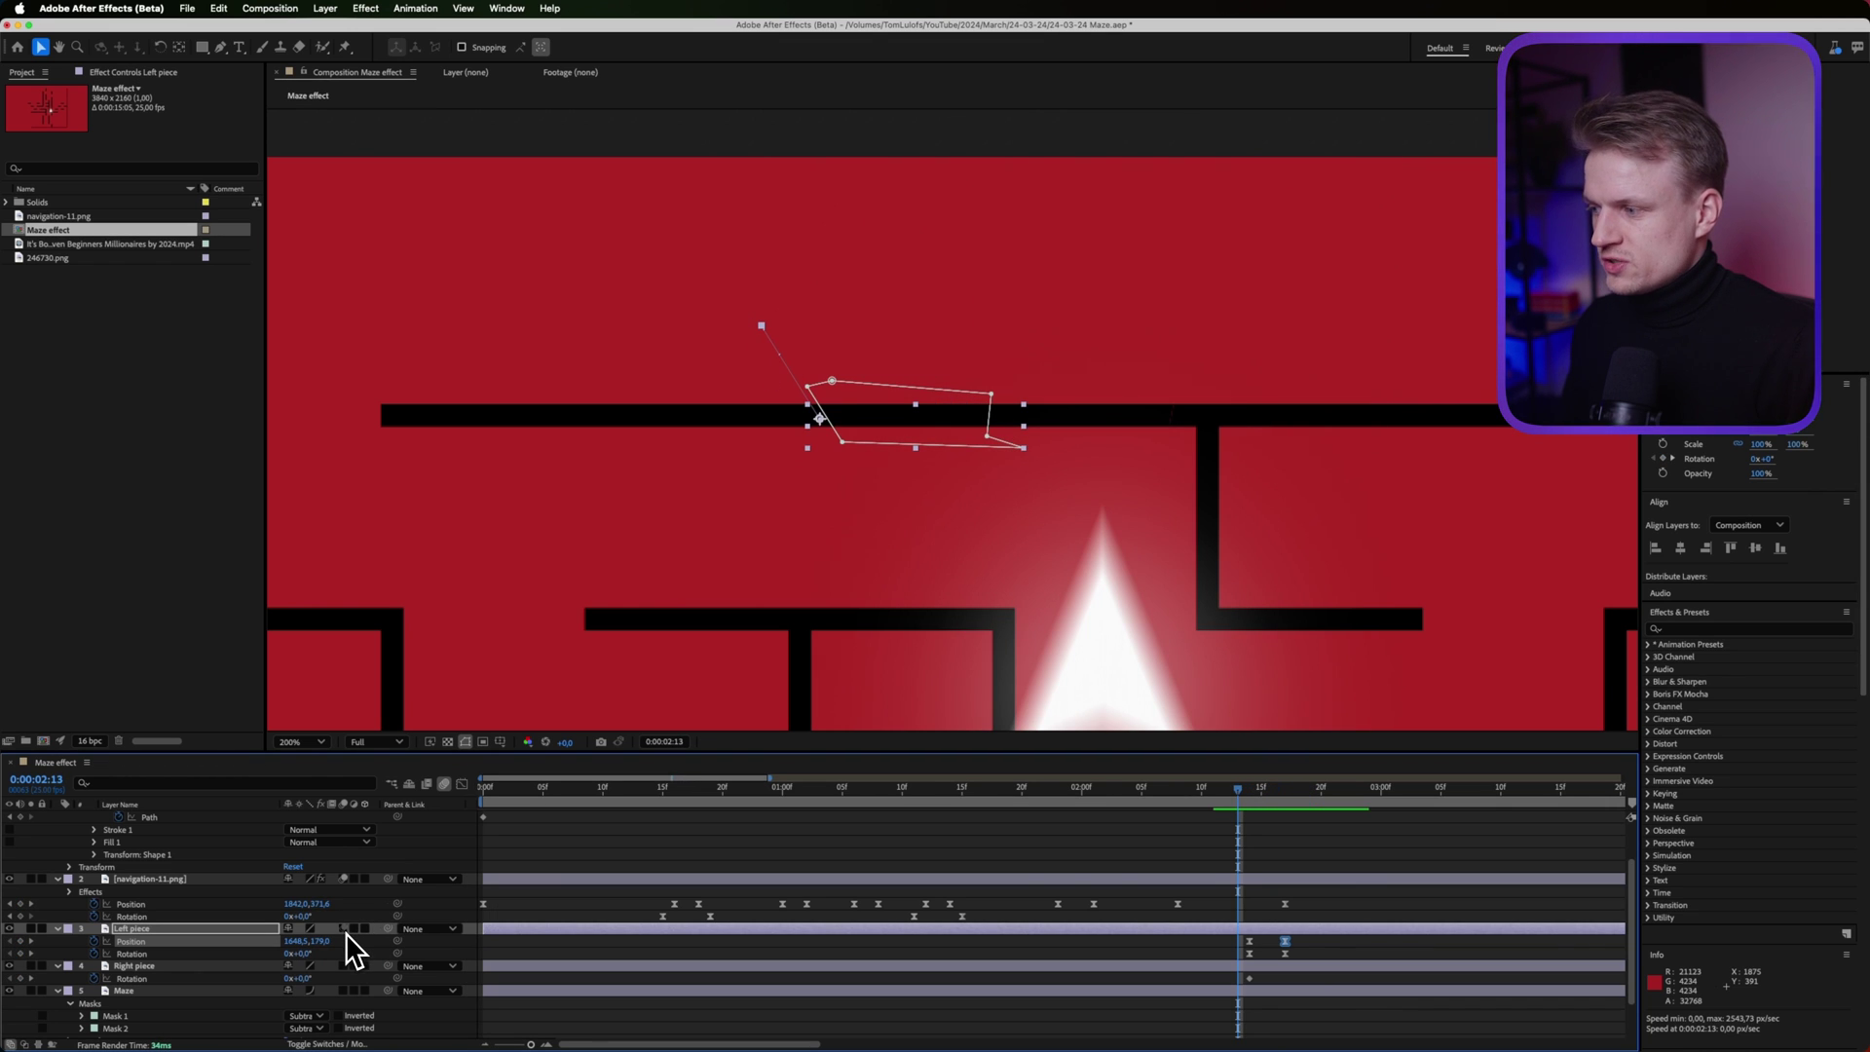
{"action": "left_click", "coordinate": [1255, 889]}
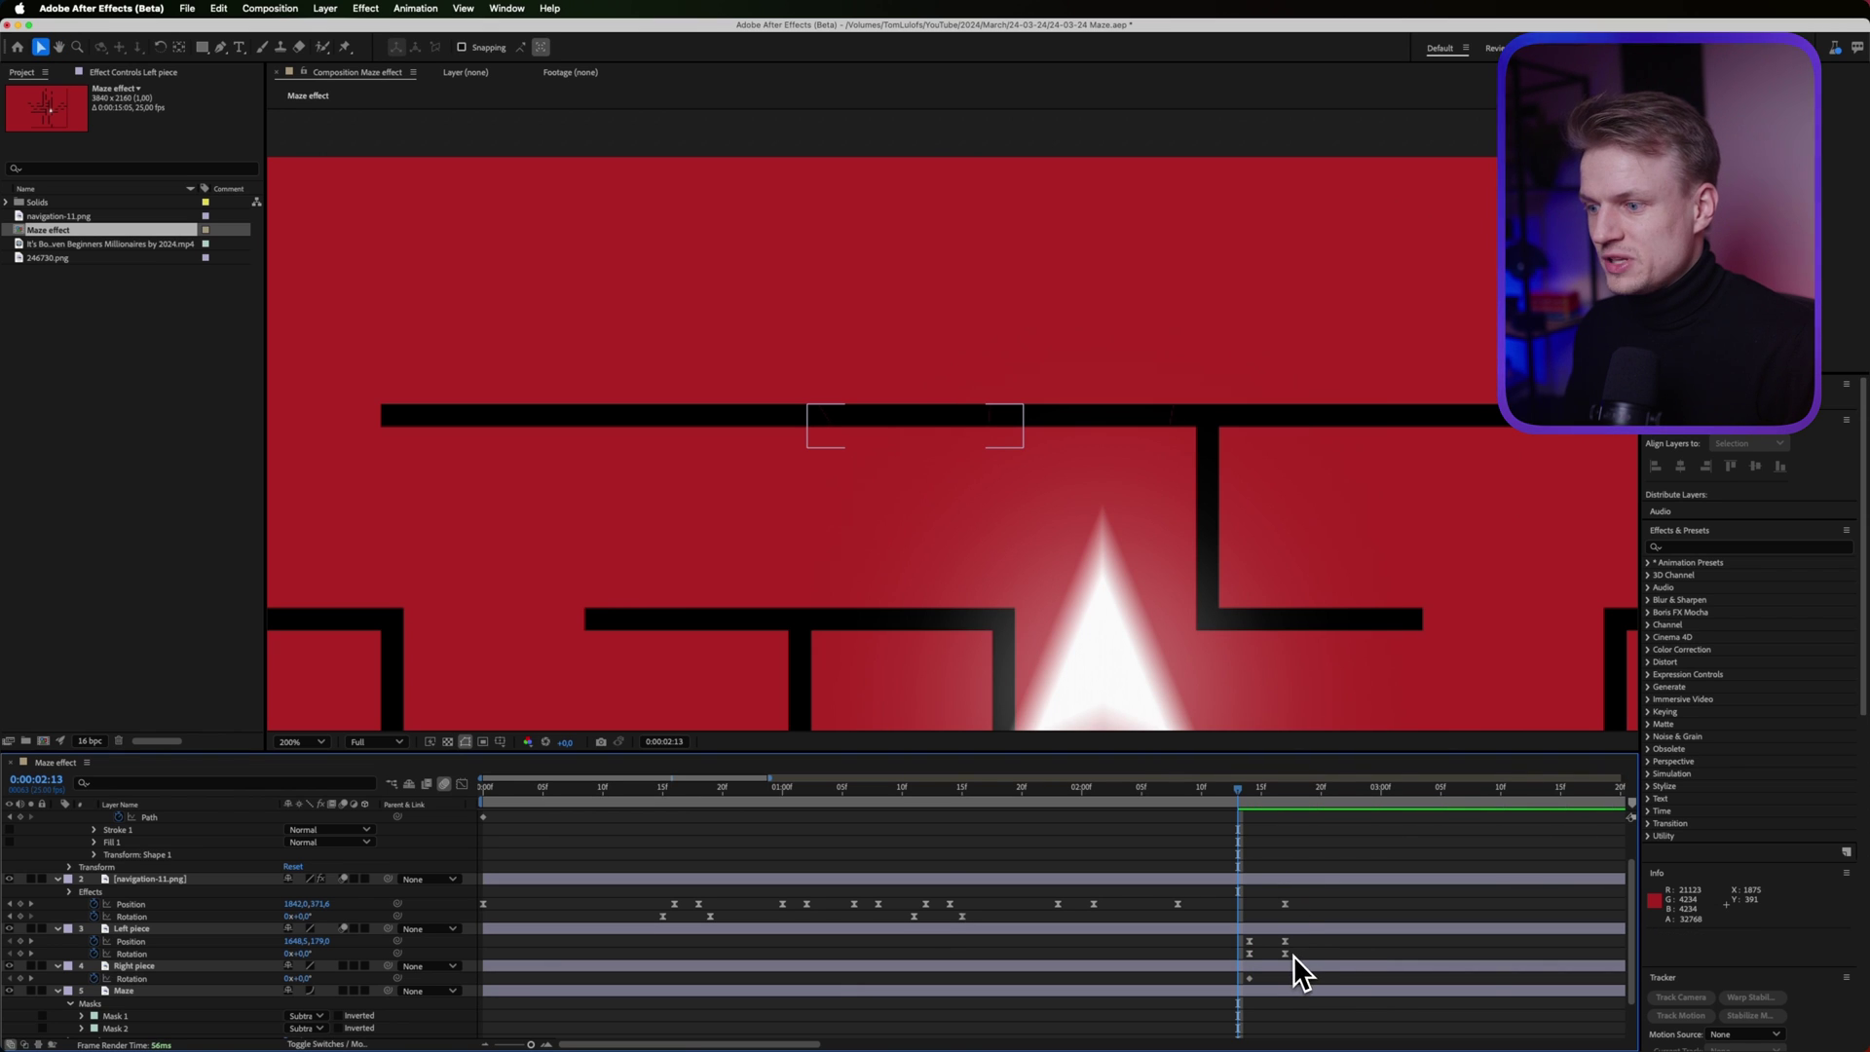
Delay the Left piece's ending Position and Rotation keyframes to about 0:00:02:23 and preview the break
{"action": "left_click_drag", "start_coordinate": [1285, 942], "coordinate": [1357, 954]}
{"action": "left_click", "coordinate": [1251, 798]}
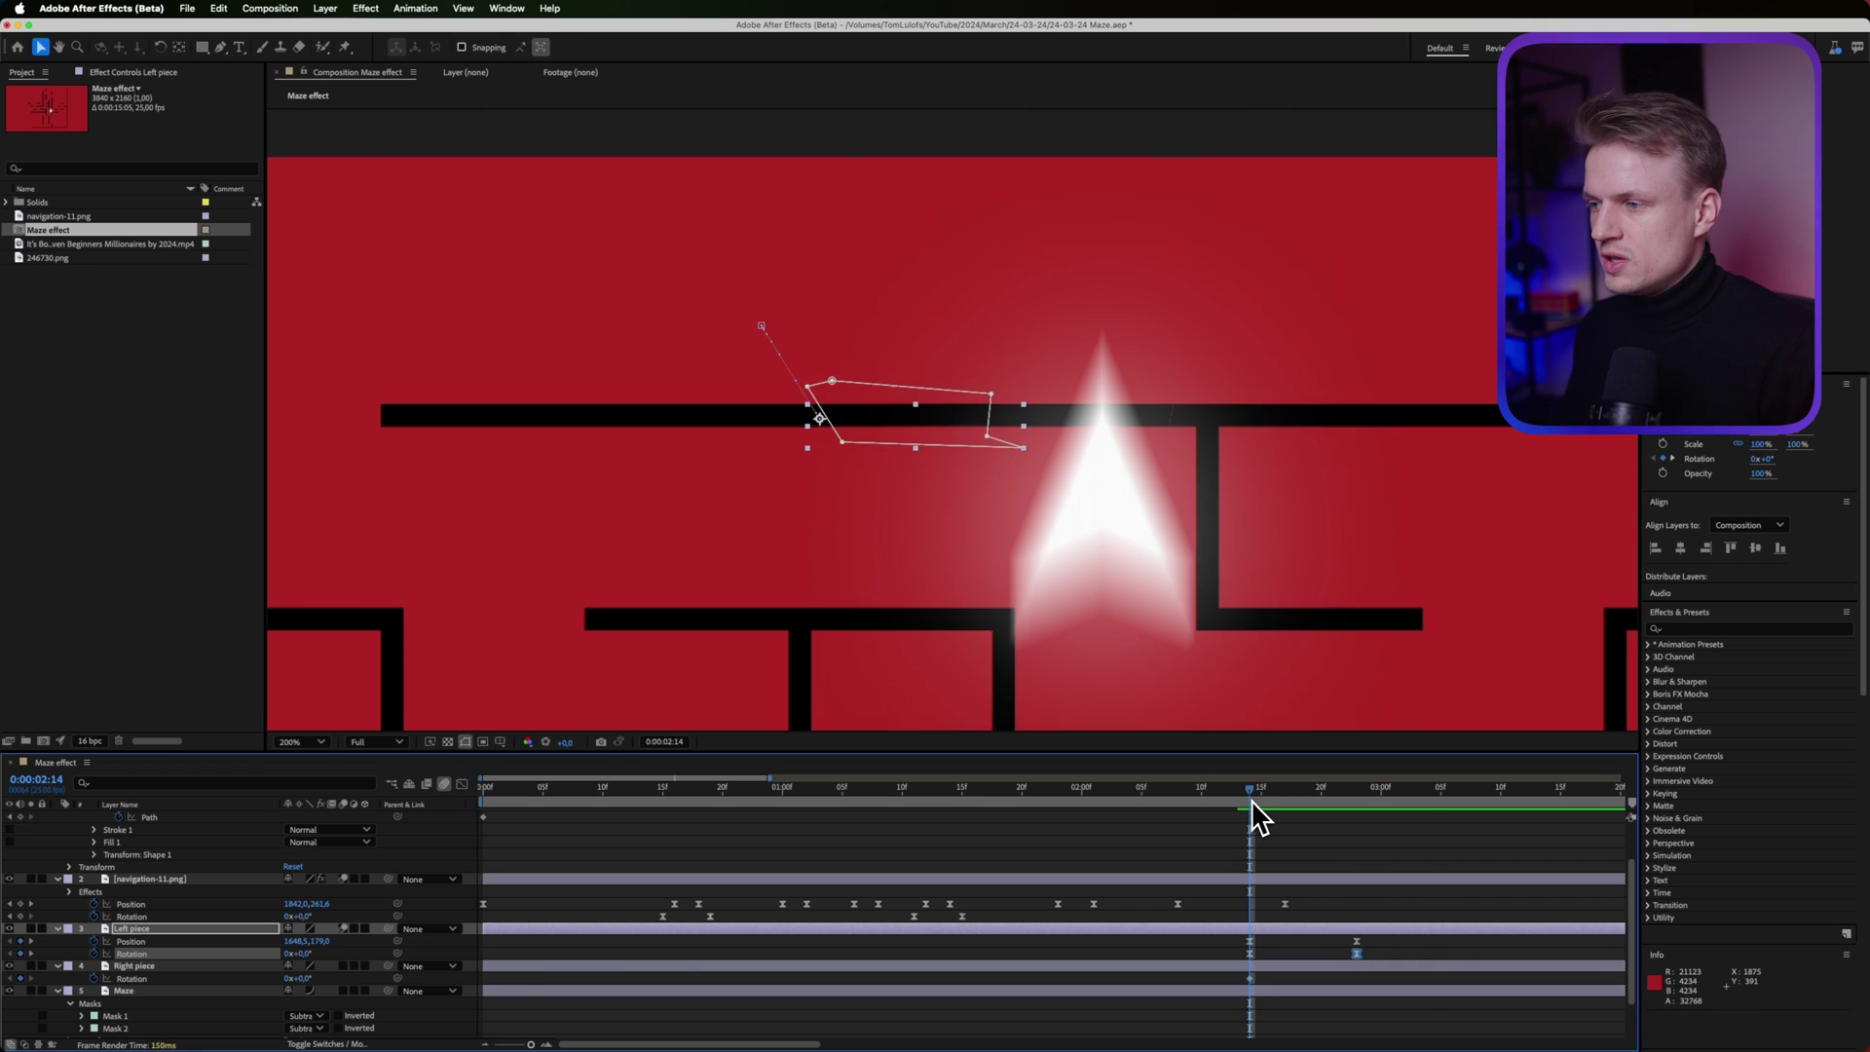
{"action": "key", "text": "space"}
{"action": "key", "text": "space"}
{"action": "left_click_drag", "start_coordinate": [1253, 801], "coordinate": [1250, 801]}
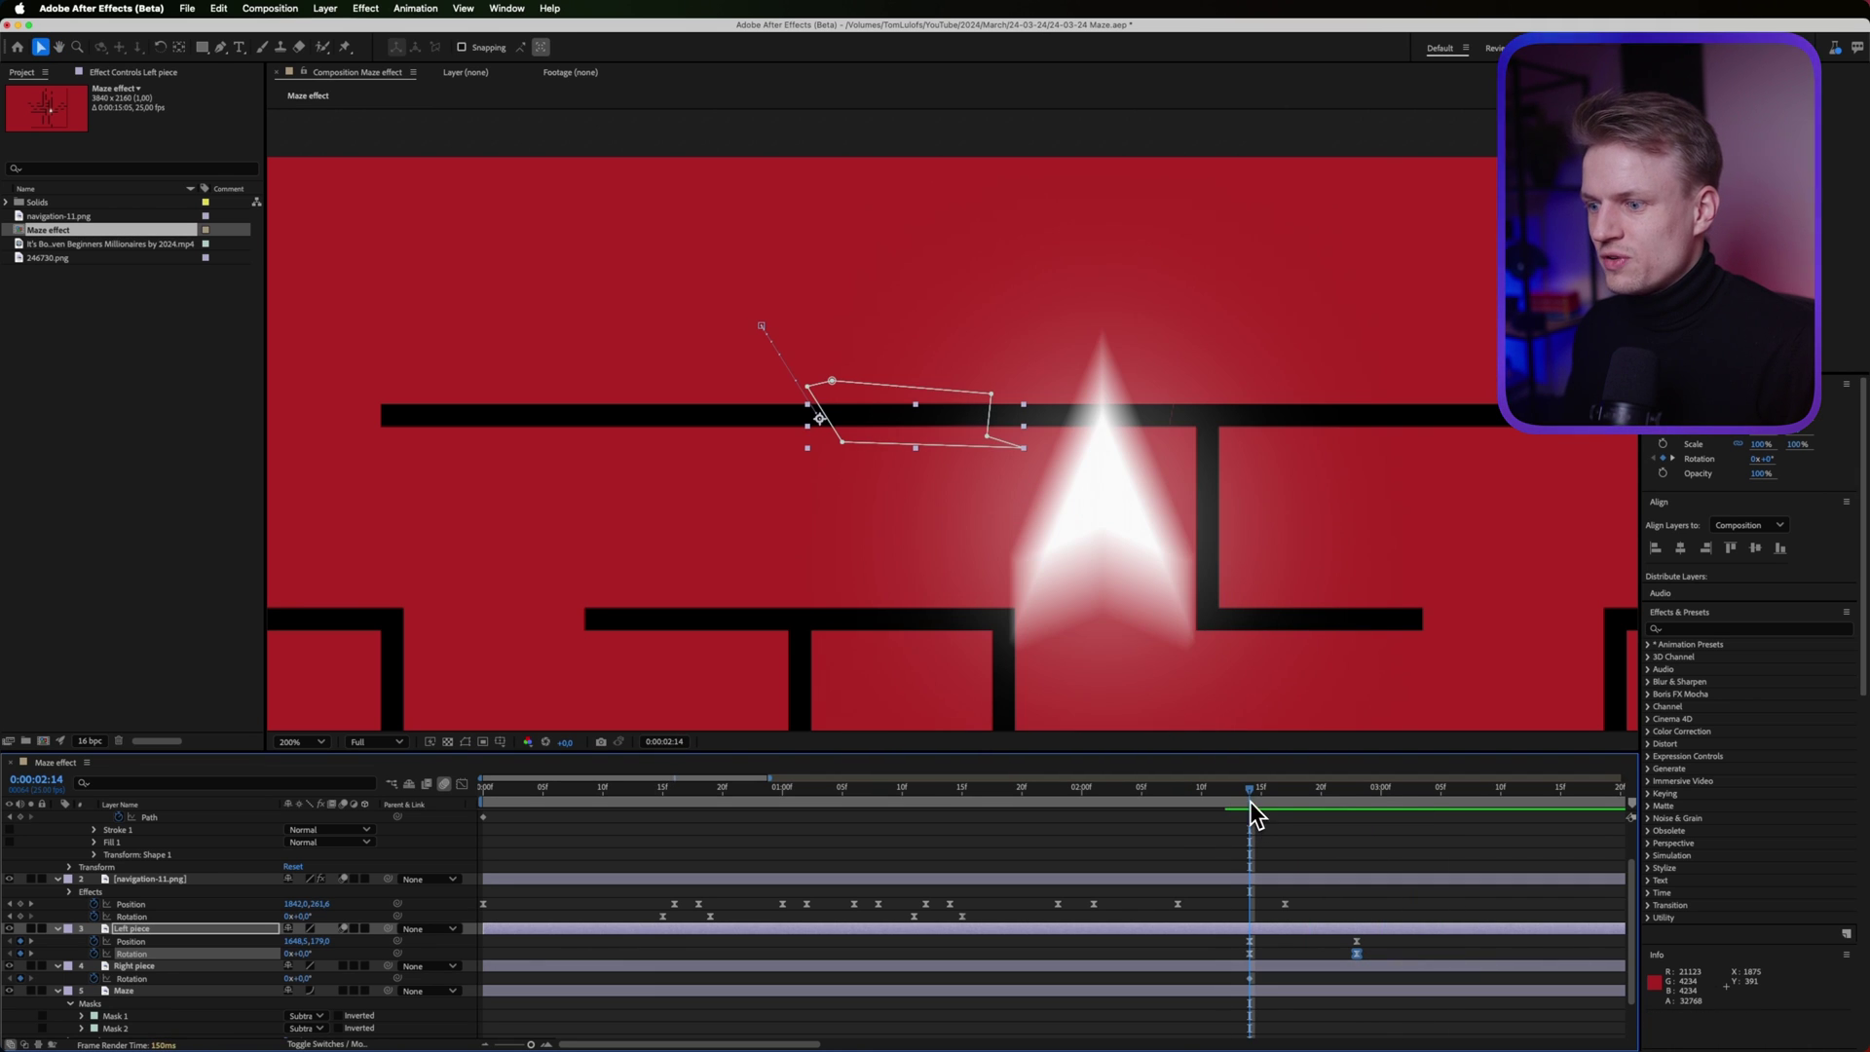
Move the Left piece's ending Position keyframe to 0:00:03:03 and reshape its speed curve with an early peak and long ease-out
{"action": "left_click", "coordinate": [1357, 941]}
{"action": "mouse_move", "coordinate": [1383, 943]}
{"action": "left_mouse_down"}
{"action": "mouse_move", "coordinate": [1356, 951]}
{"action": "mouse_move", "coordinate": [1417, 941]}
{"action": "left_mouse_up"}
{"action": "left_click", "coordinate": [1356, 944]}
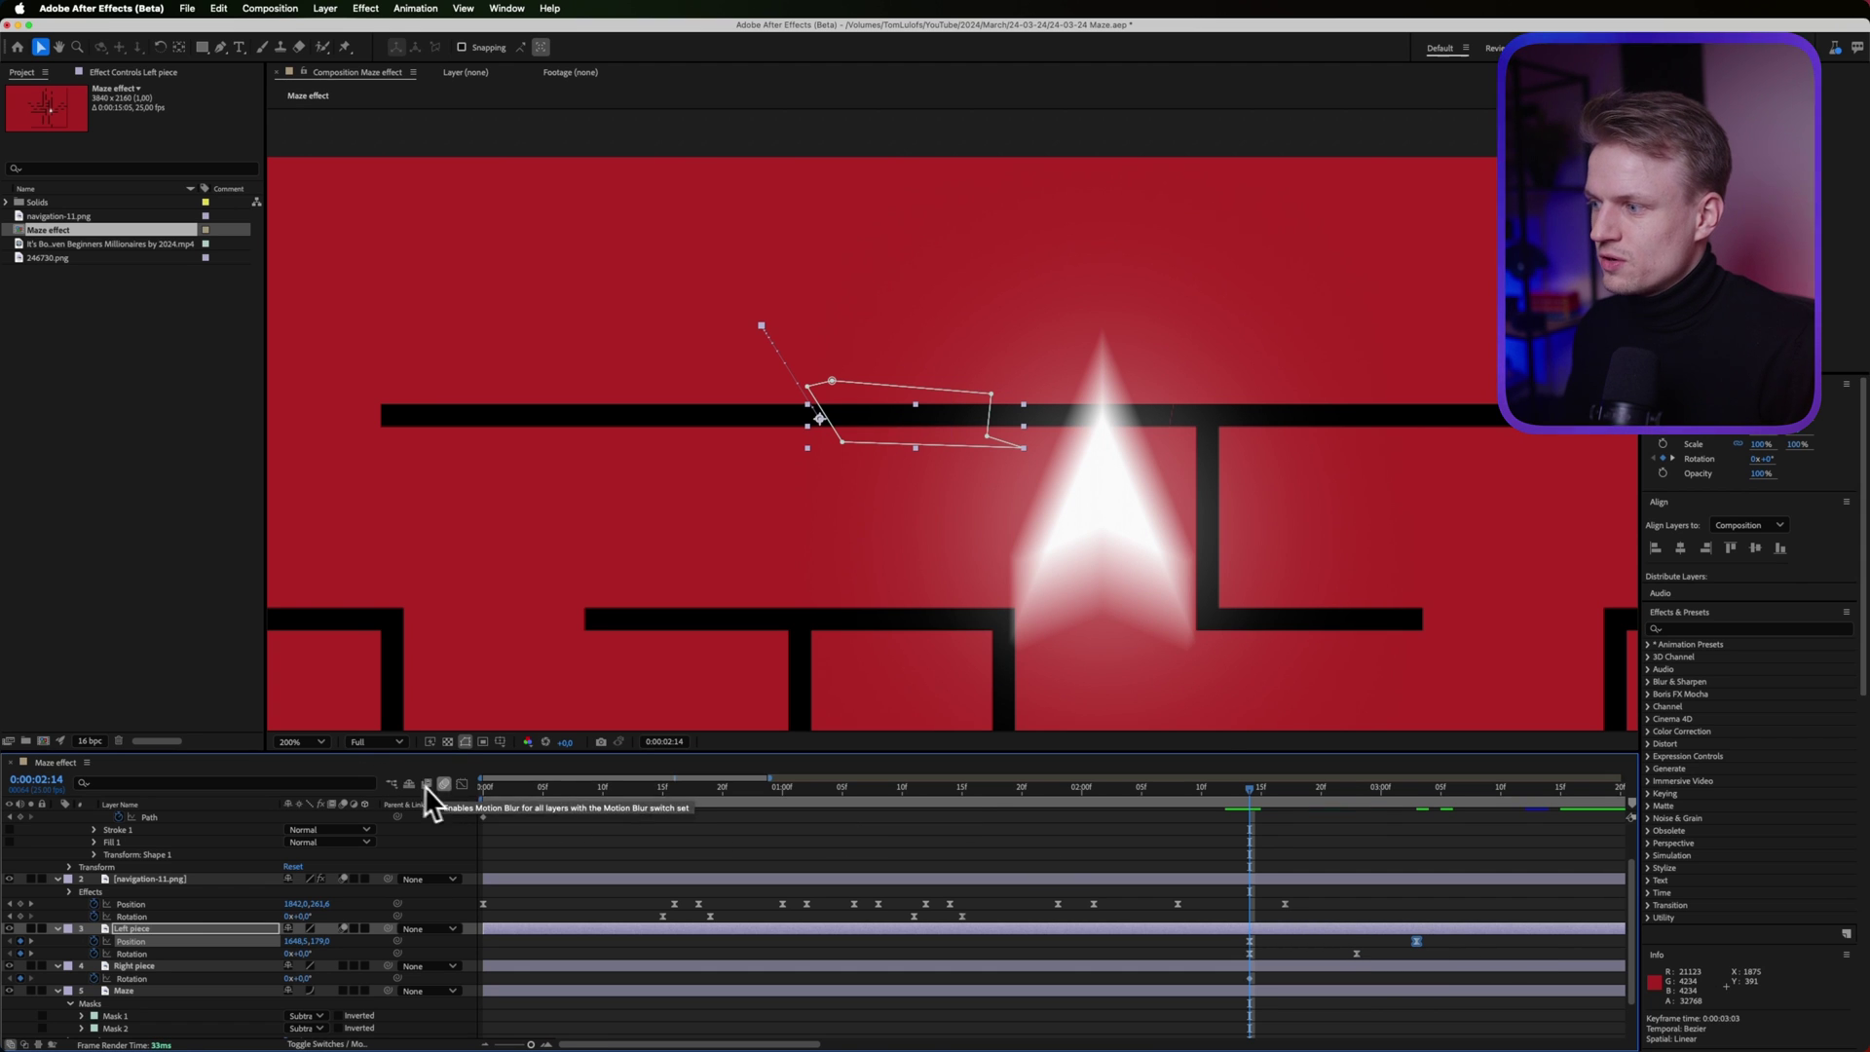
{"action": "left_click", "coordinate": [461, 784]}
{"action": "left_click_drag", "start_coordinate": [1334, 1003], "coordinate": [1254, 1004]}
{"action": "left_click_drag", "start_coordinate": [1244, 793], "coordinate": [1400, 828]}
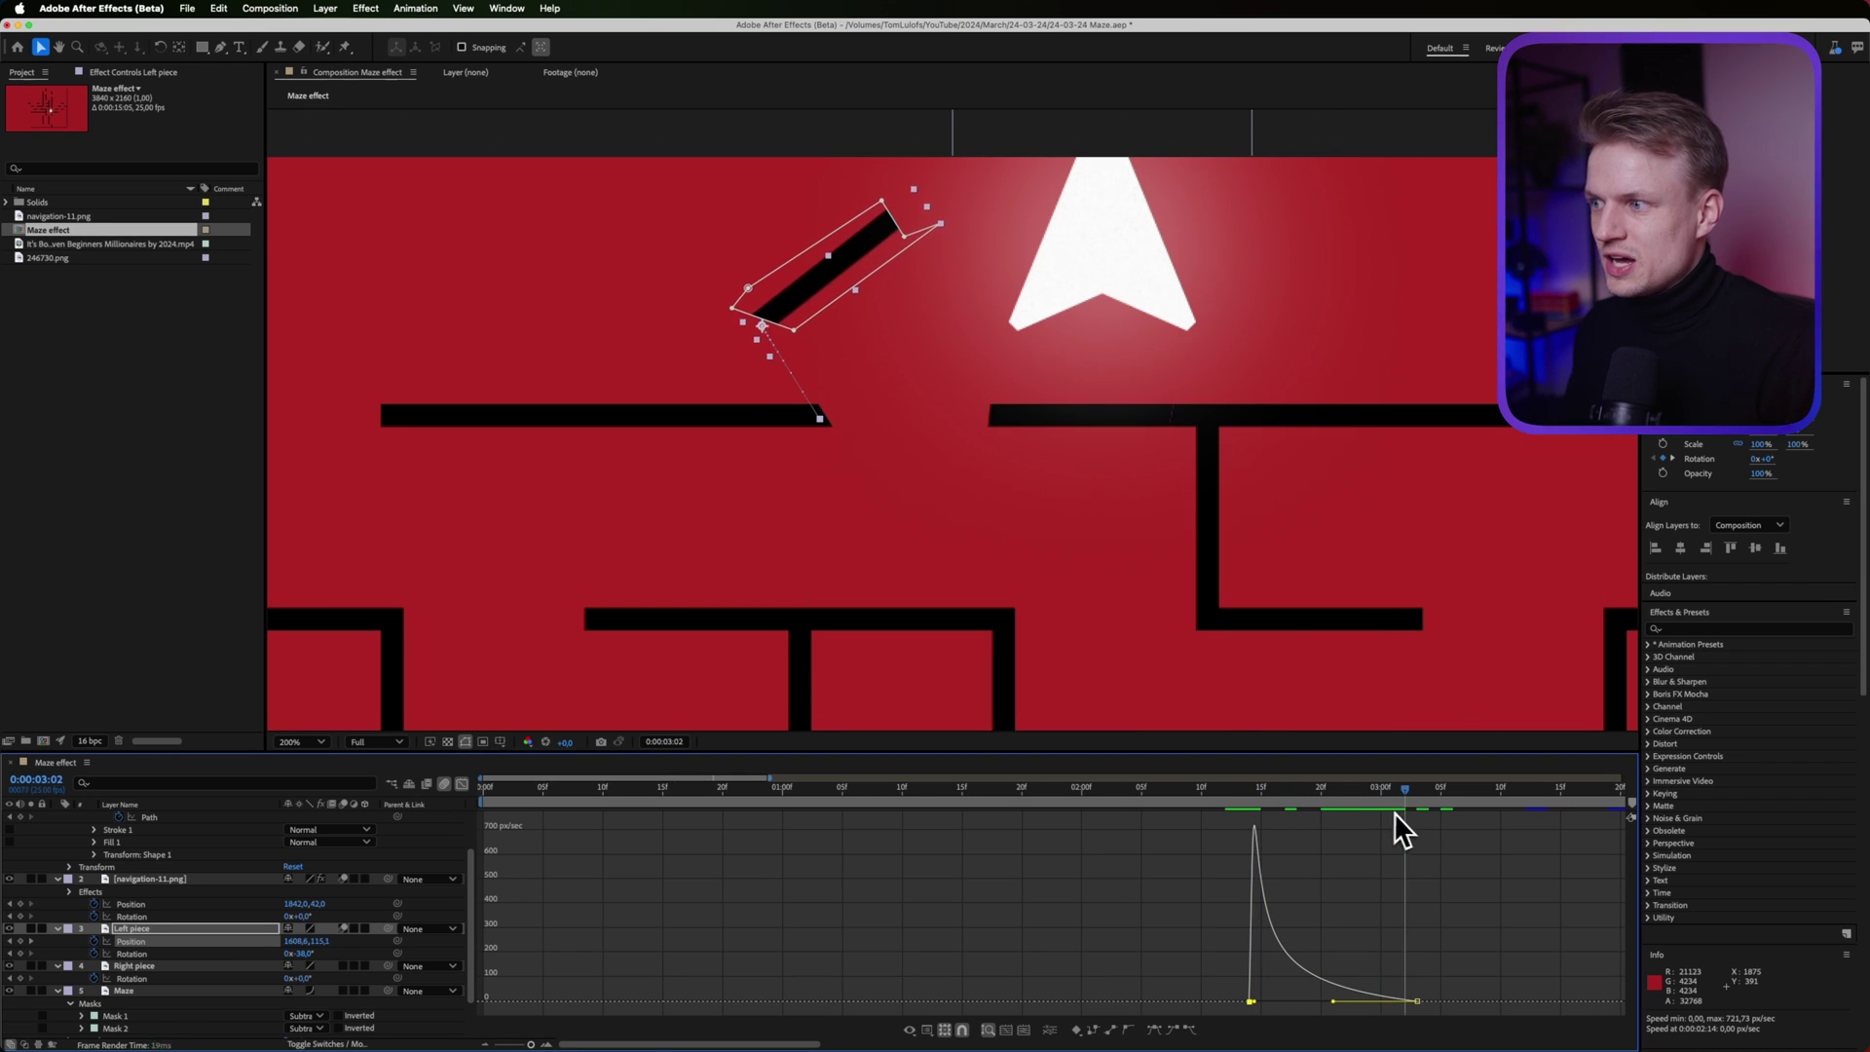
{"action": "left_click", "coordinate": [461, 784]}
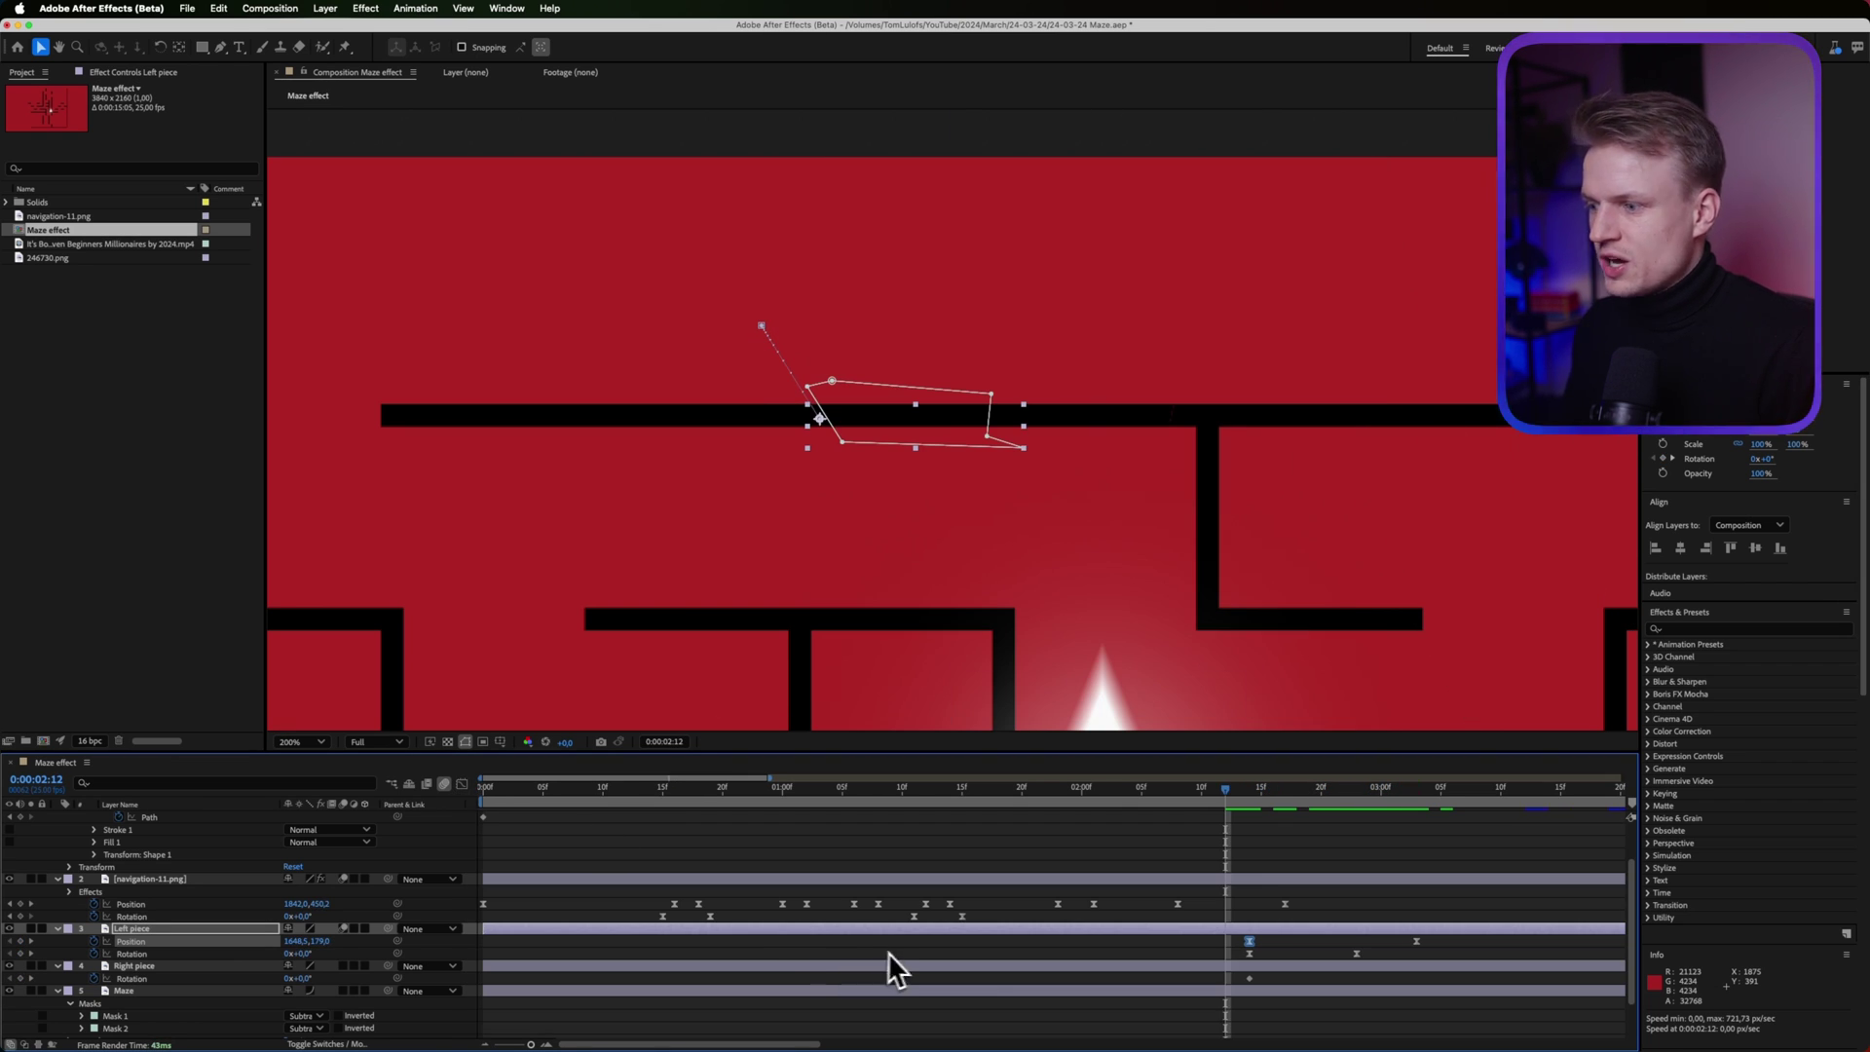
At 0:00:03:03, move the Right piece up and right out of the wall and rotate it to 38°
{"action": "left_click", "coordinate": [892, 964]}
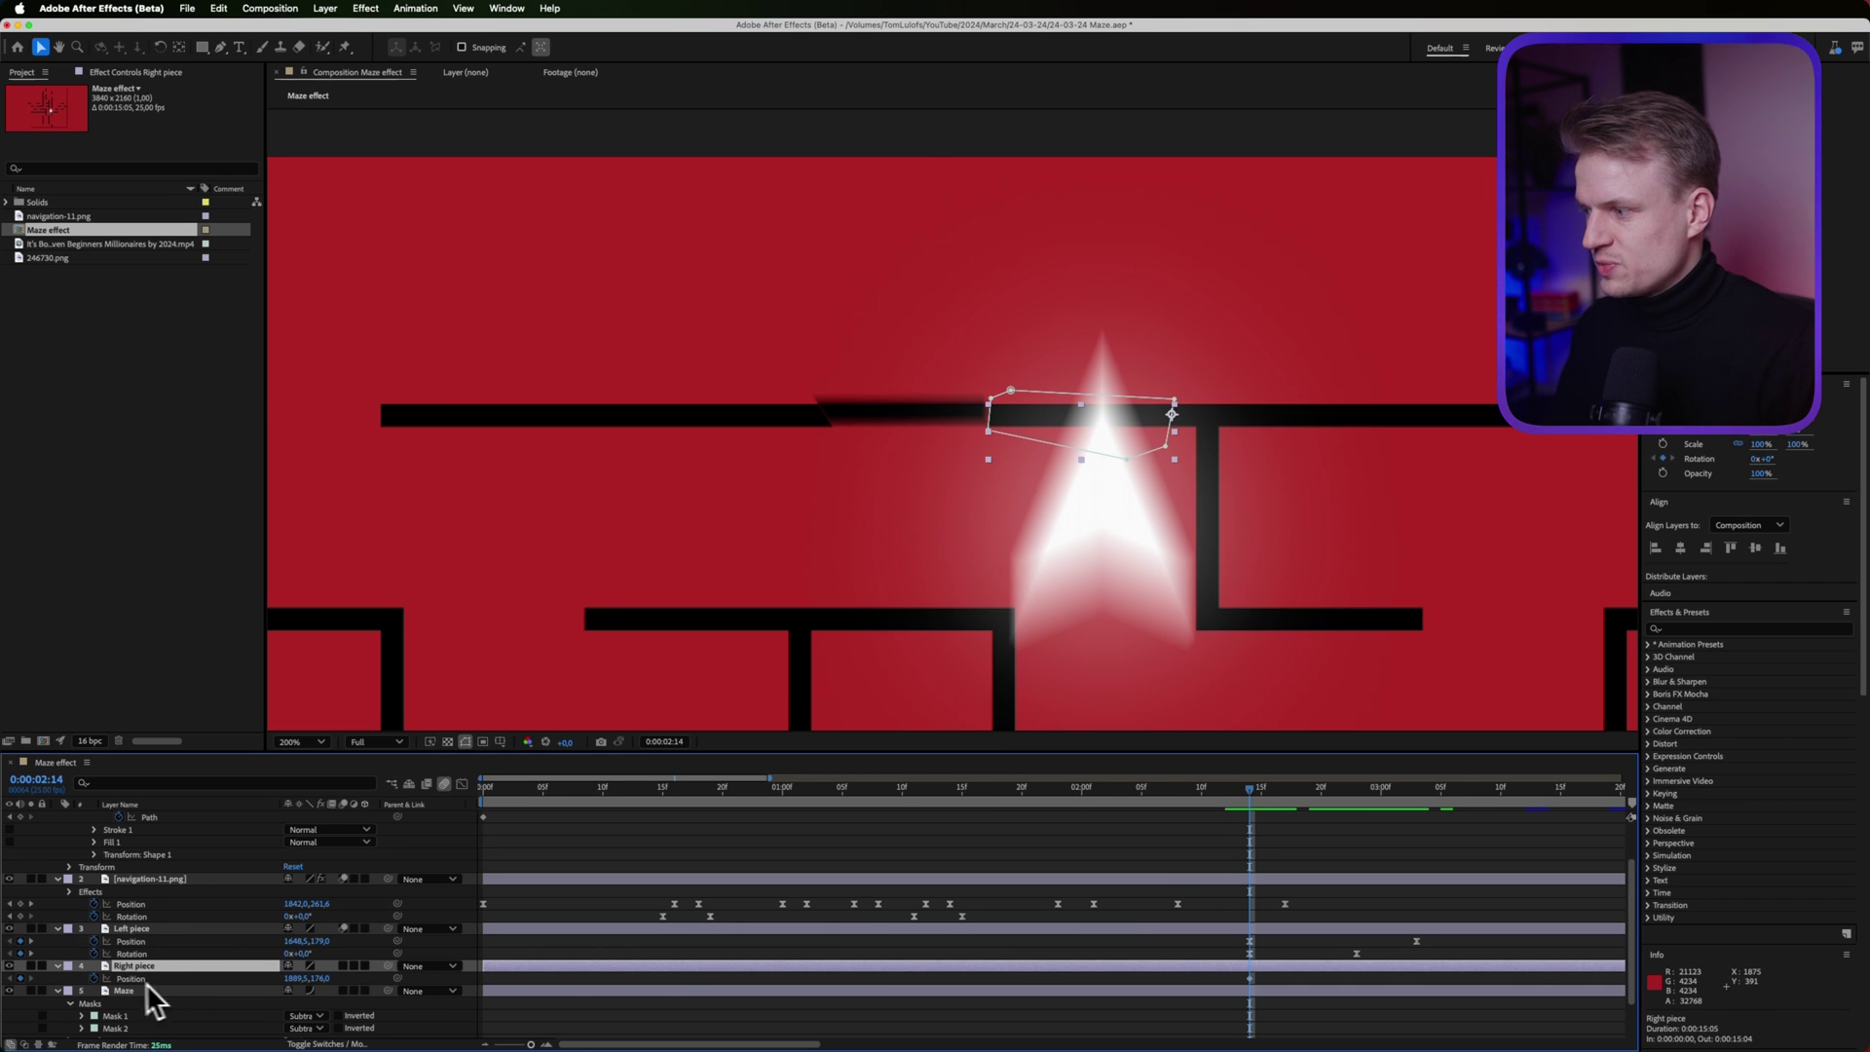
{"action": "key", "text": "u"}
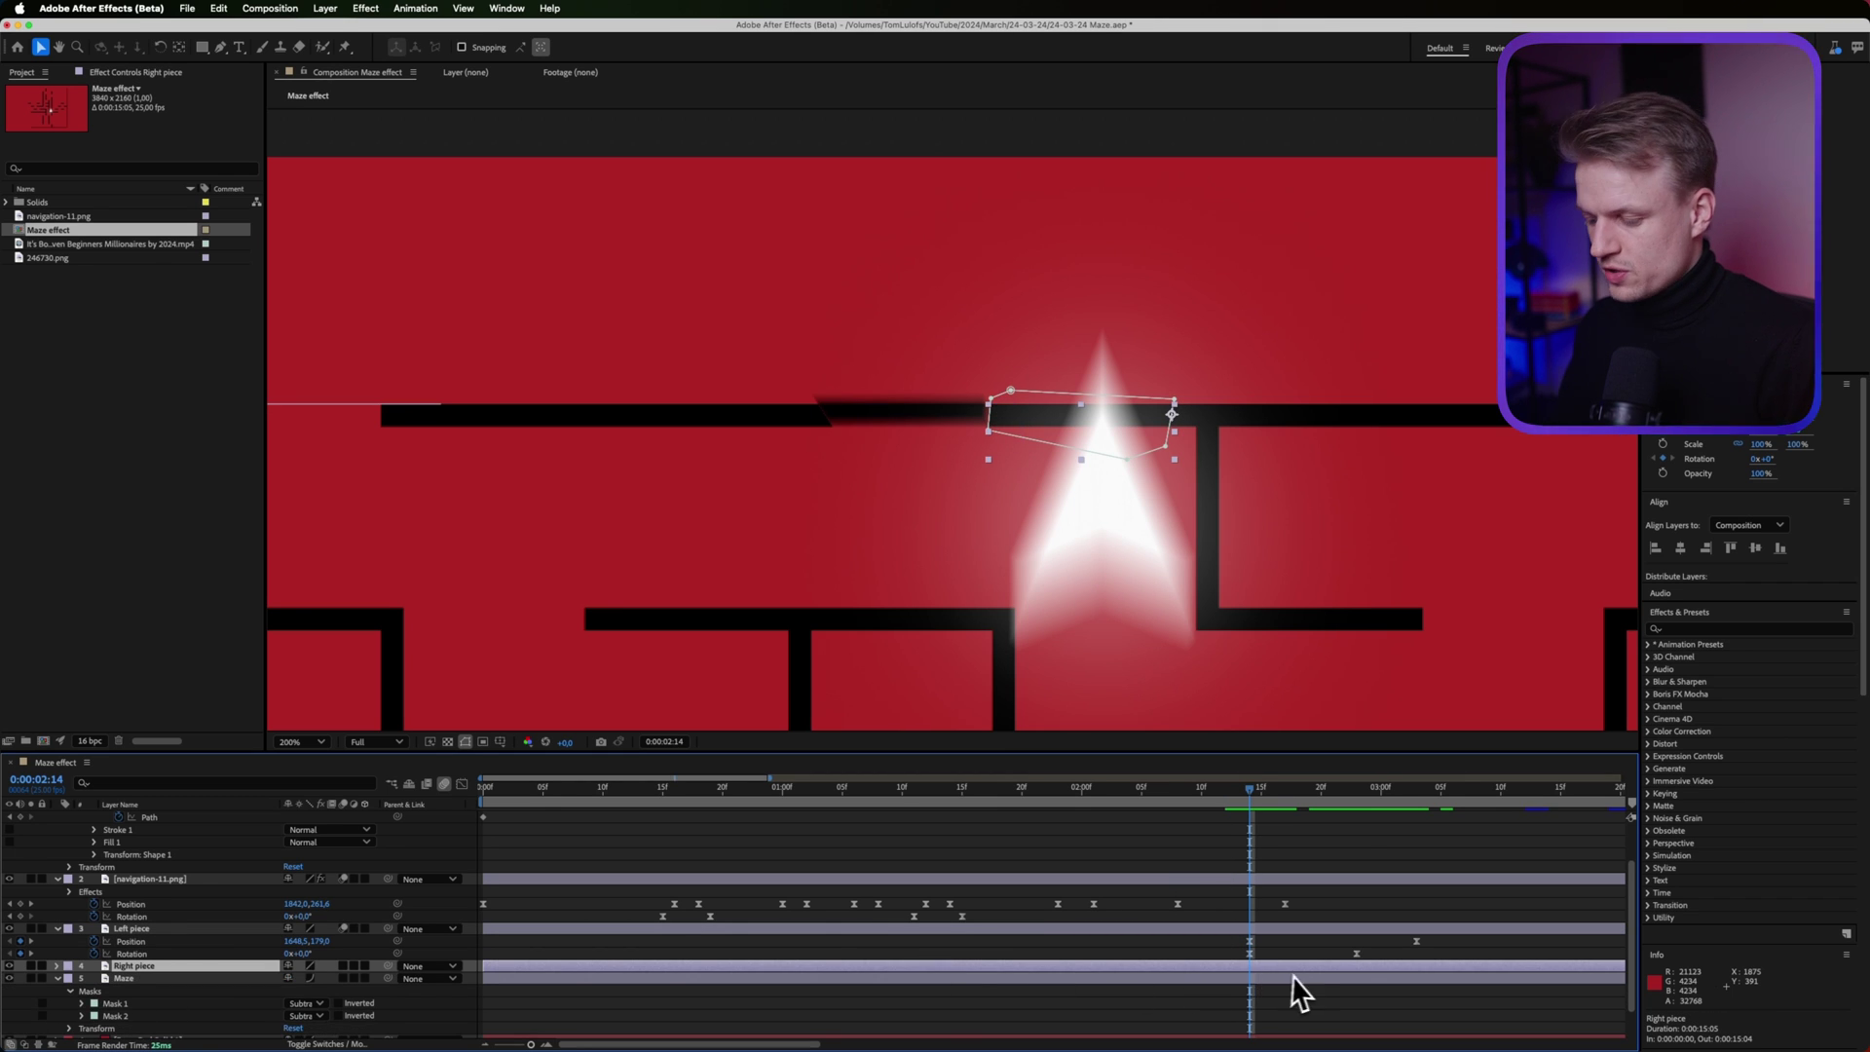
{"action": "key", "text": "u"}
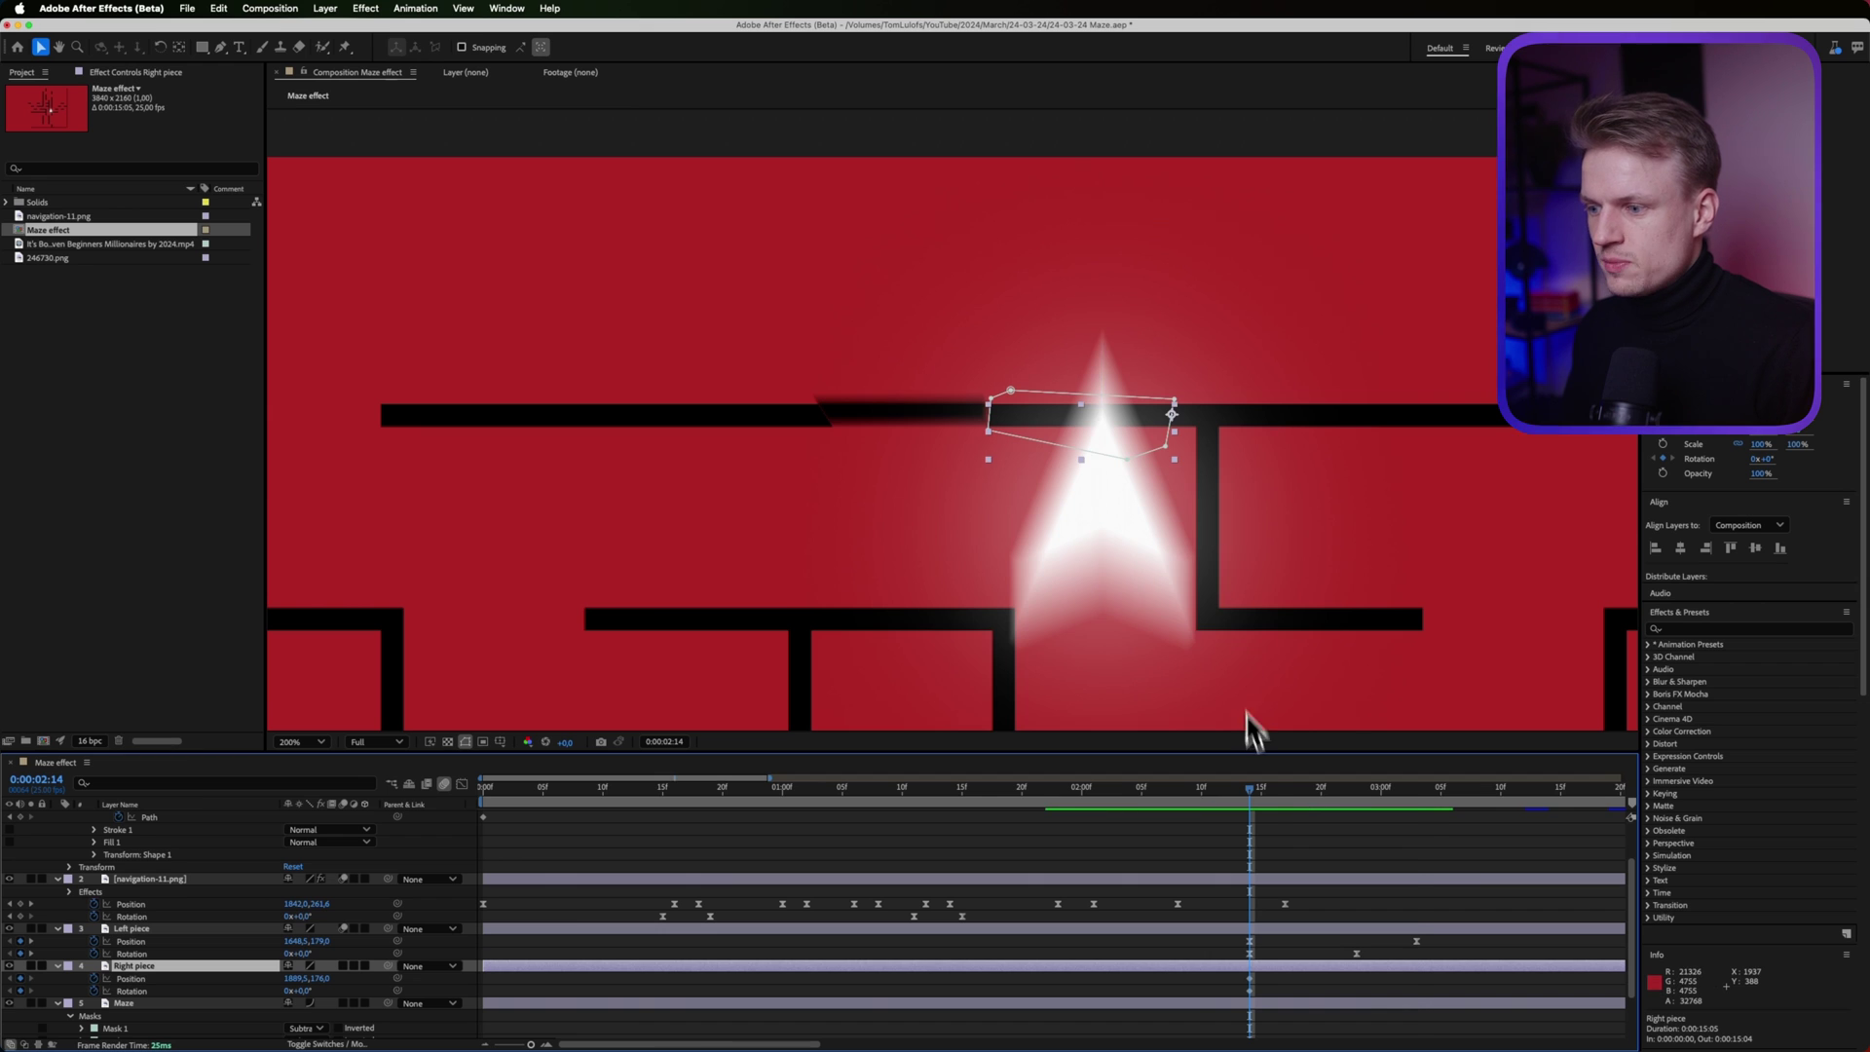
{"action": "left_click_drag", "start_coordinate": [1250, 789], "coordinate": [1418, 827]}
{"action": "left_click_drag", "start_coordinate": [1097, 425], "coordinate": [1302, 301]}
{"action": "left_click_drag", "start_coordinate": [300, 990], "coordinate": [336, 991]}
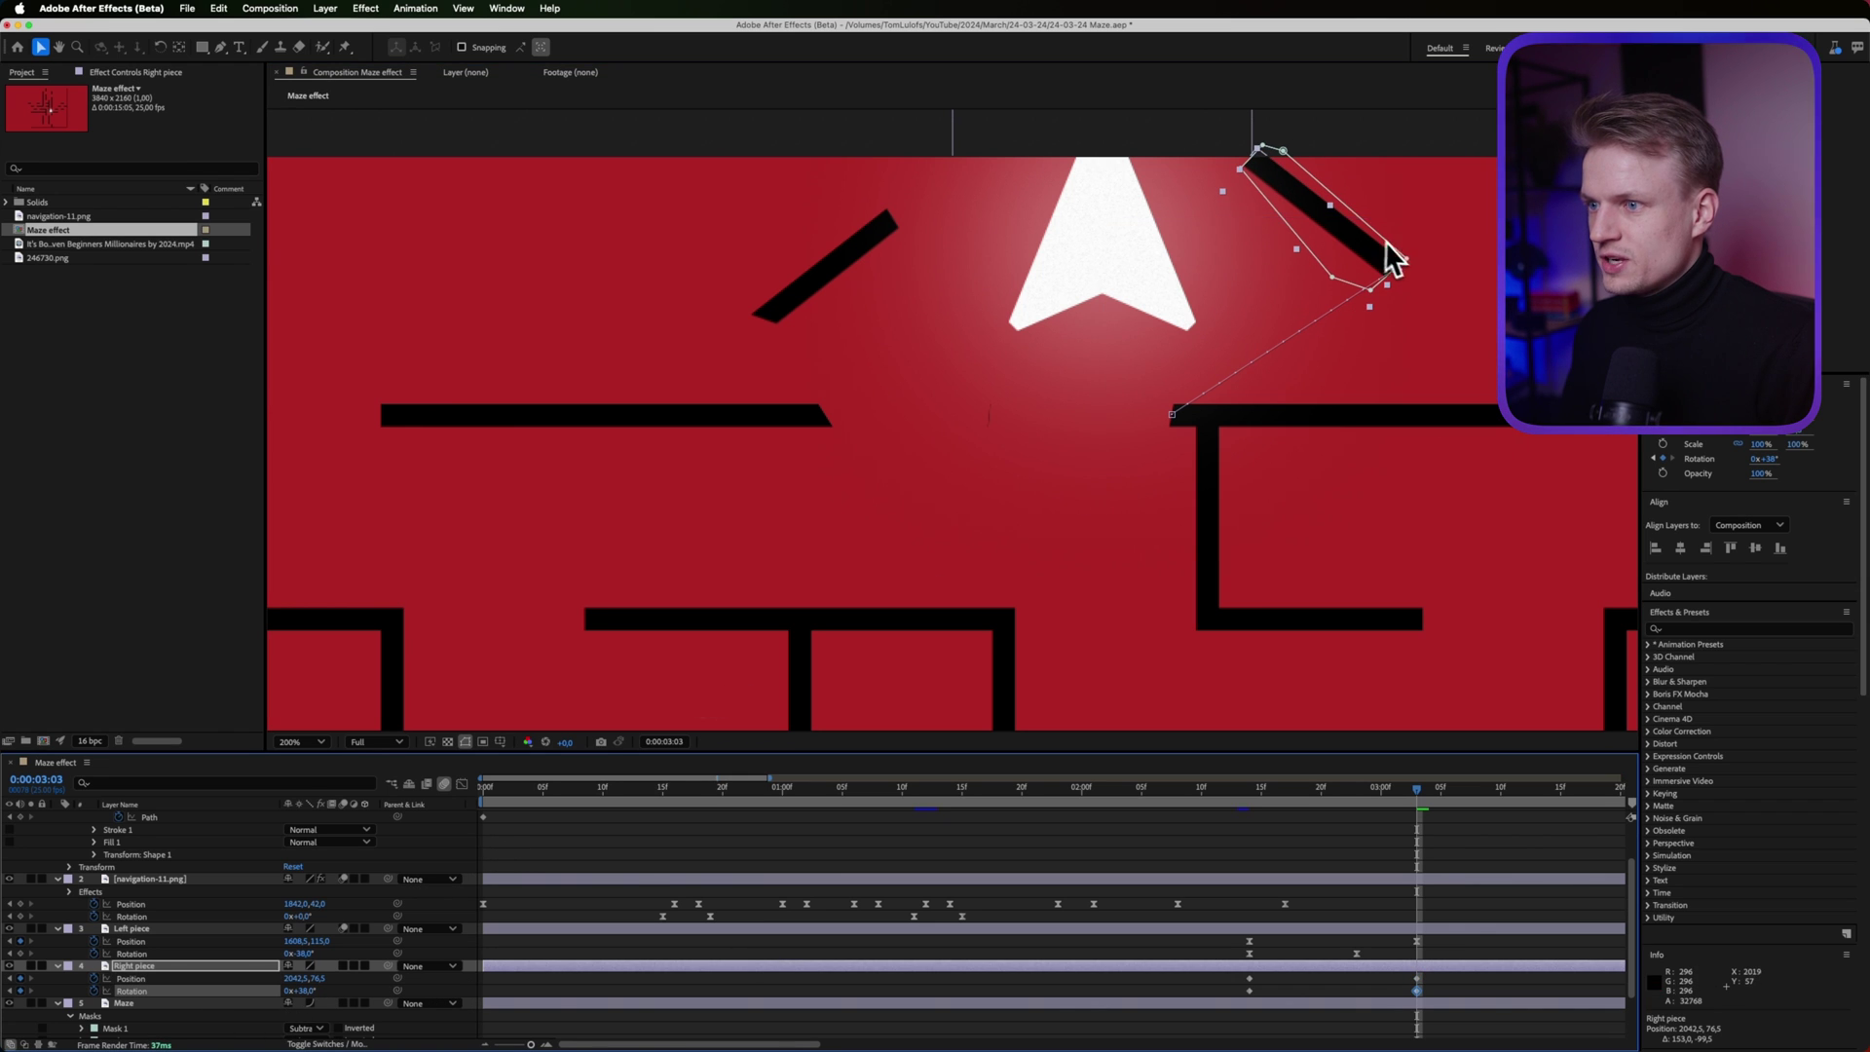
{"action": "left_click_drag", "start_coordinate": [1394, 258], "coordinate": [1390, 297]}
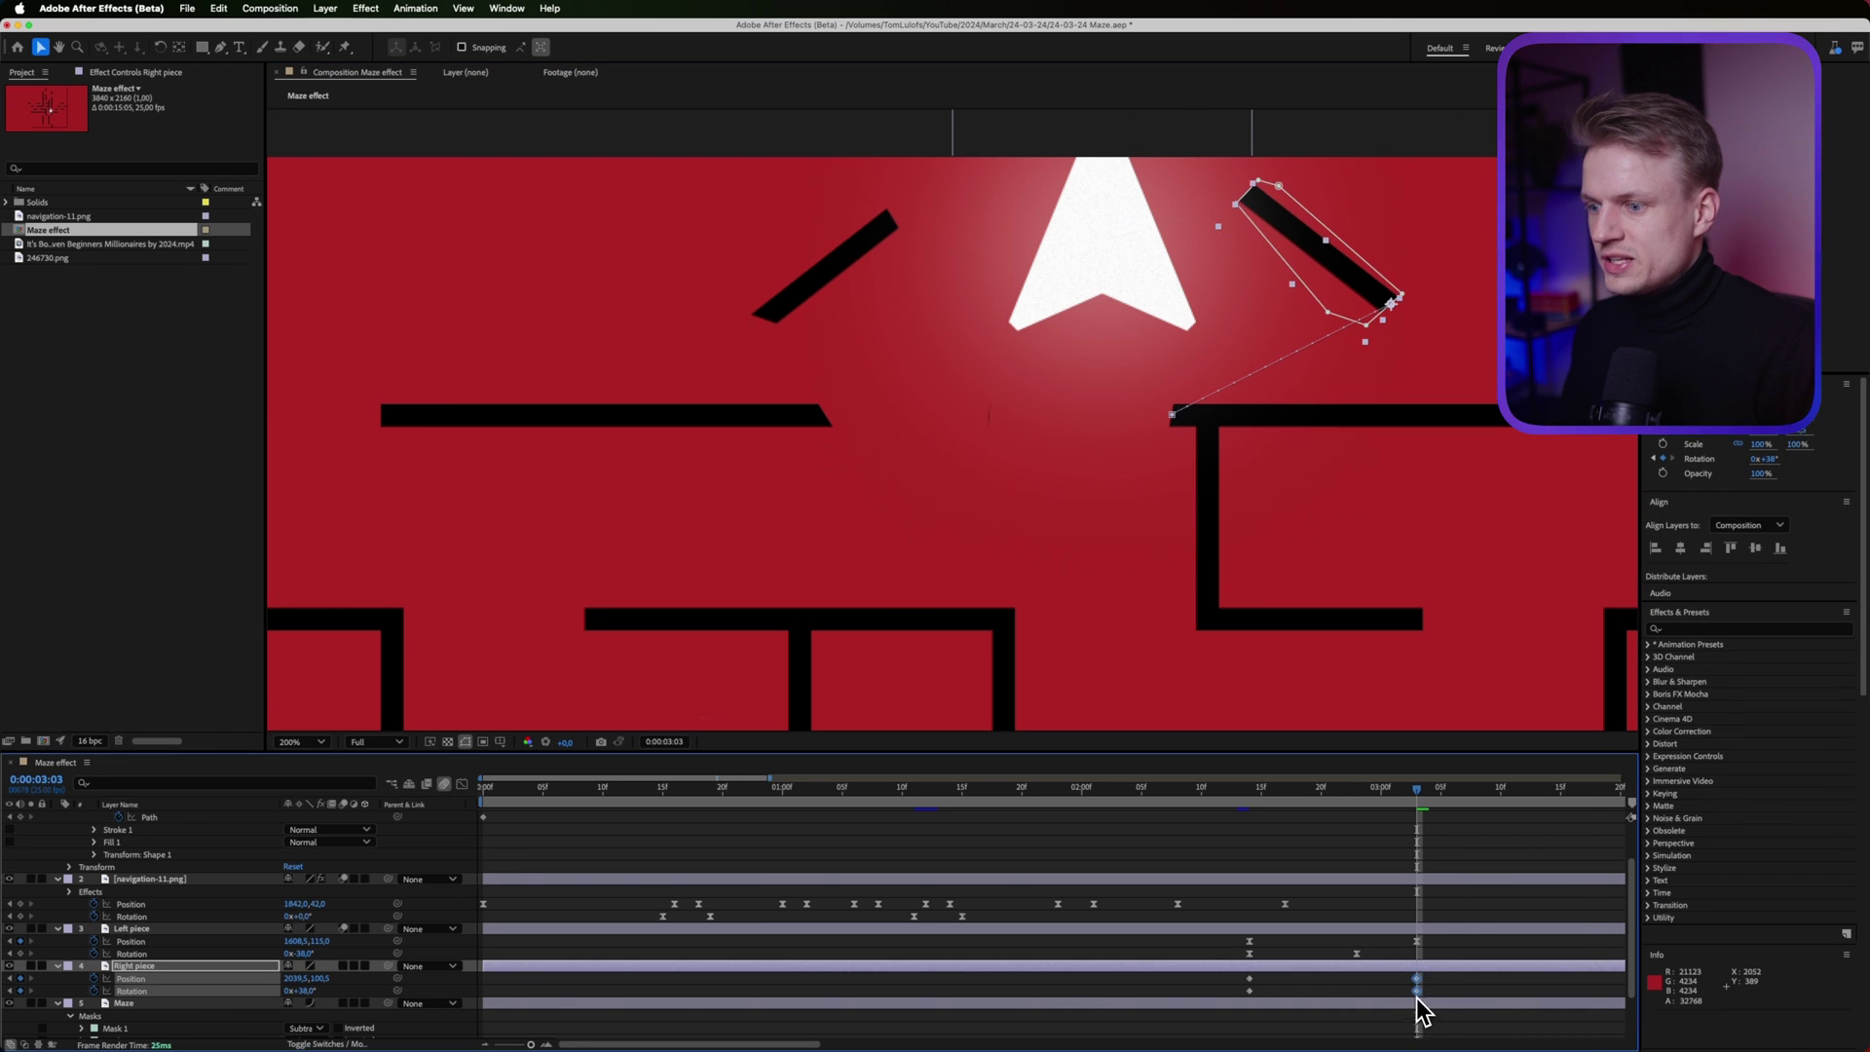
Apply Easy Ease to the Right piece's ending Position and Rotation keyframes
{"action": "right_click", "coordinate": [1418, 999]}
{"action": "mouse_move", "coordinate": [1519, 1030]}
{"action": "left_click", "coordinate": [1611, 938]}
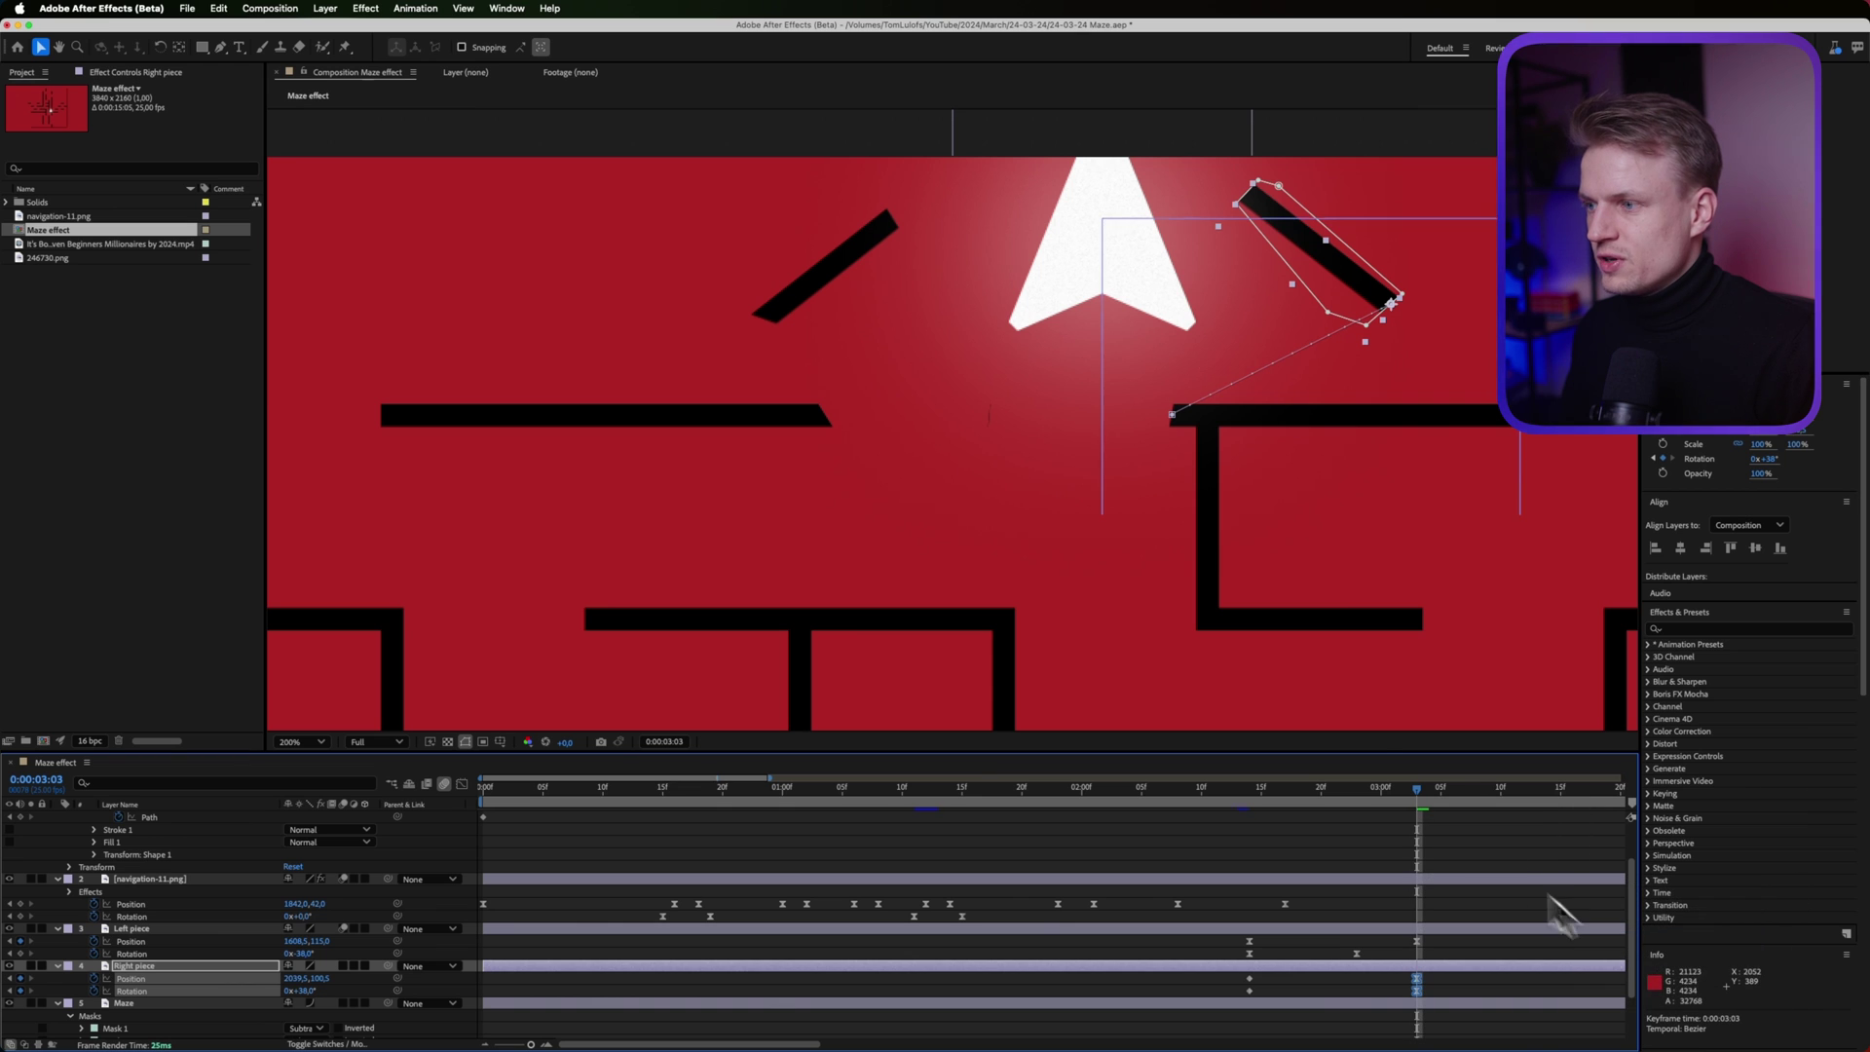
Extend the right edge of the Maze layer's Mask 1 over Mask 2 to remove the leftover wall sliver
{"action": "key", "text": "period"}
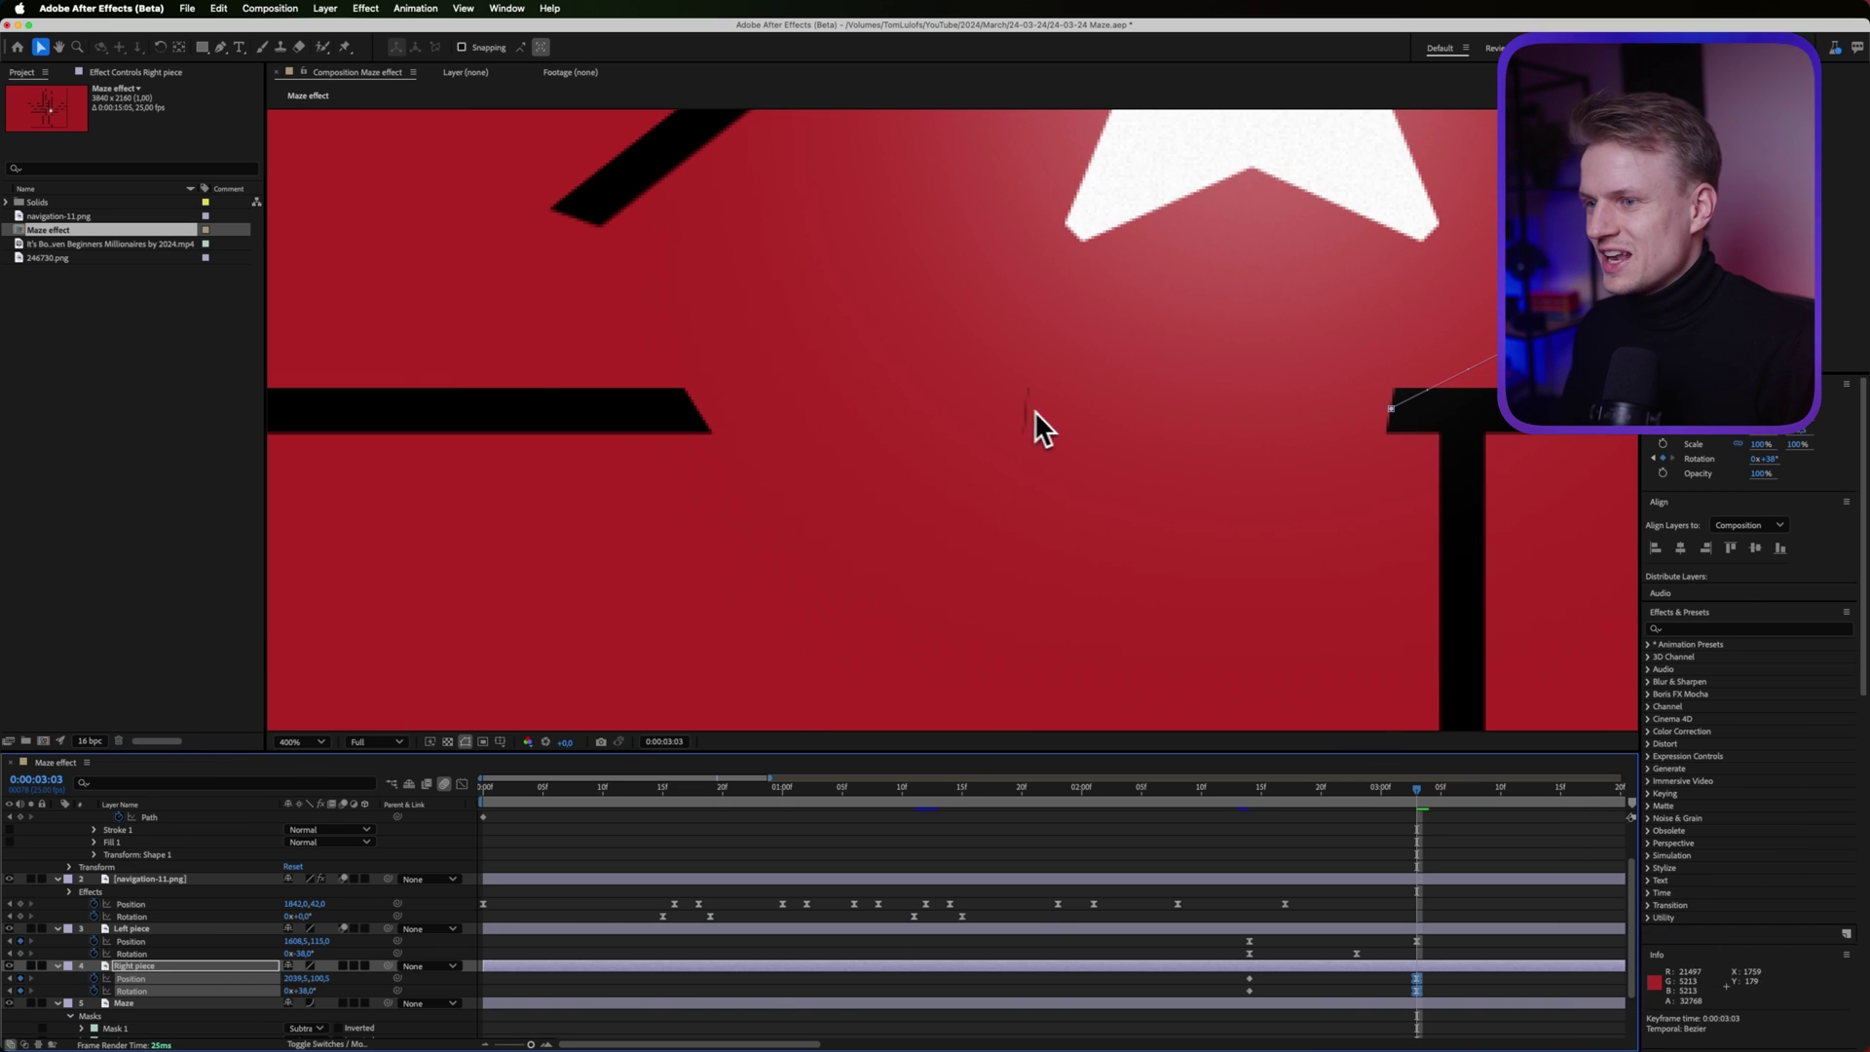
{"action": "left_click", "coordinate": [179, 1018]}
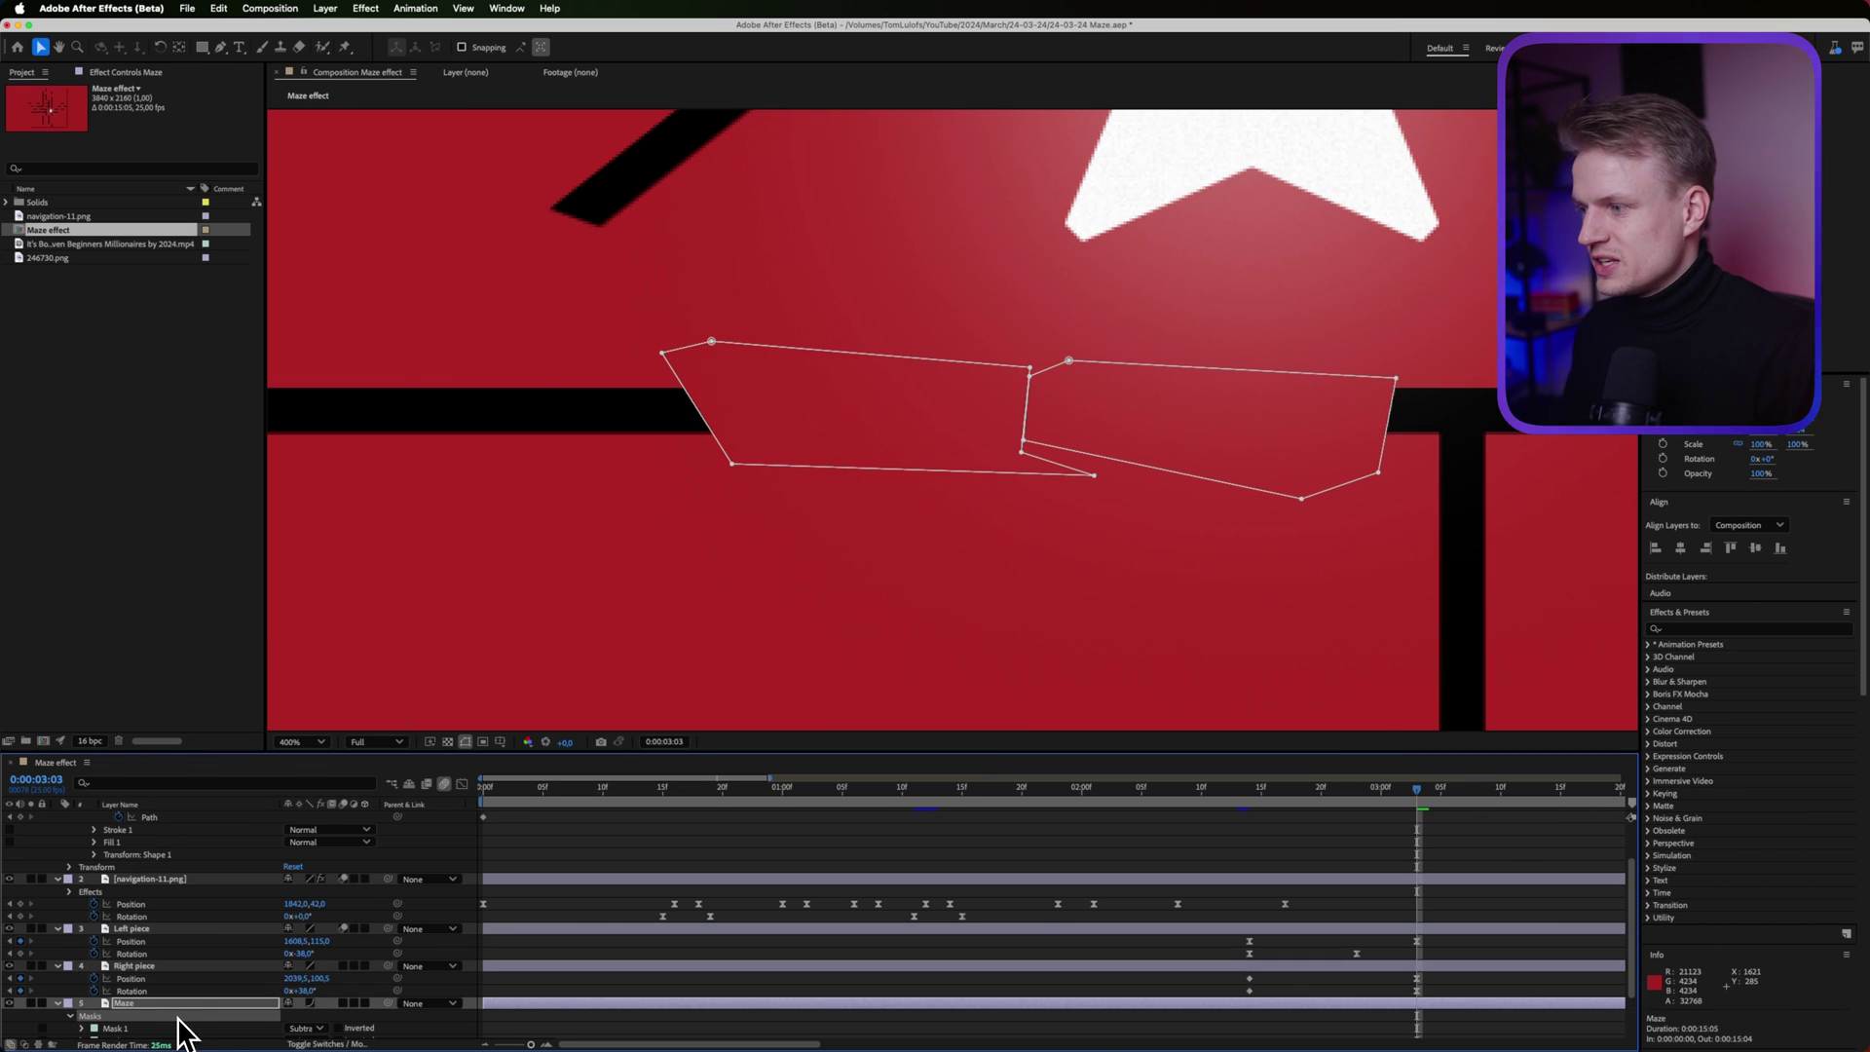
{"action": "left_click", "coordinate": [188, 993]}
{"action": "left_click", "coordinate": [186, 1002]}
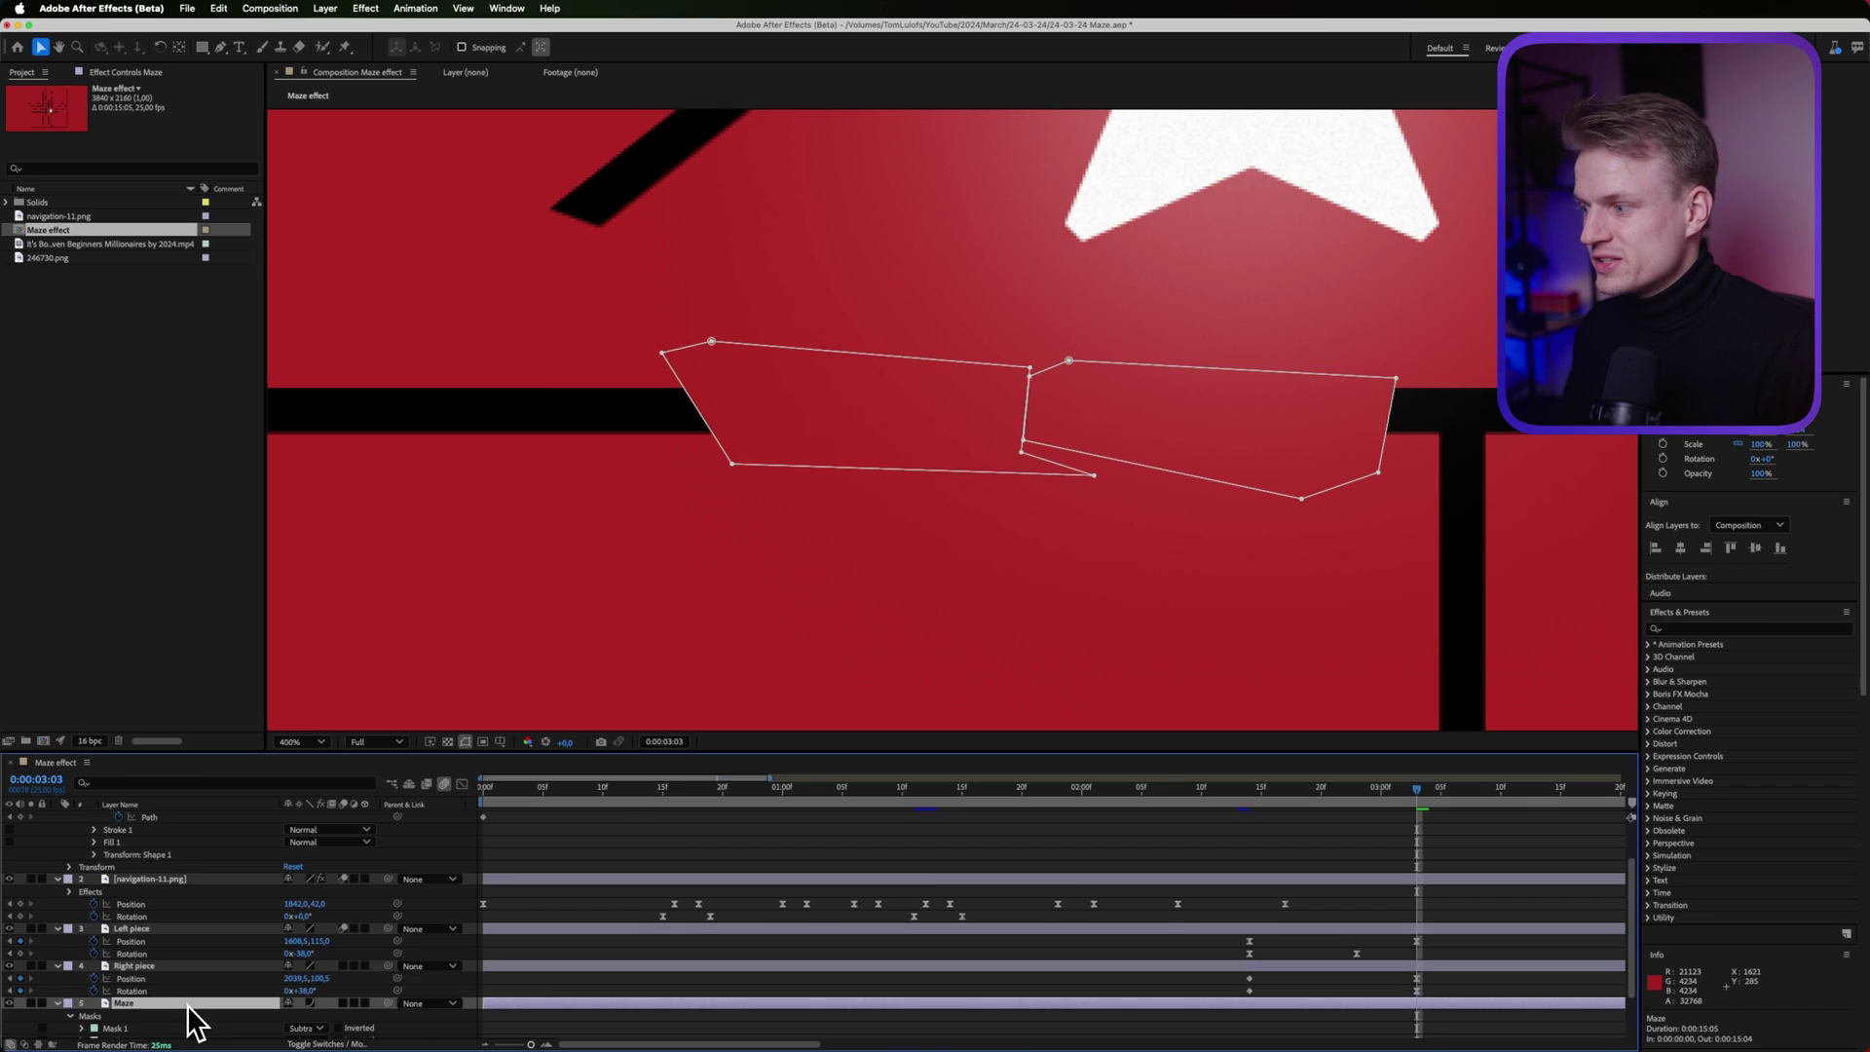
{"action": "scroll", "coordinate": [191, 1006], "scroll_direction": "down", "scroll_amount": 2}
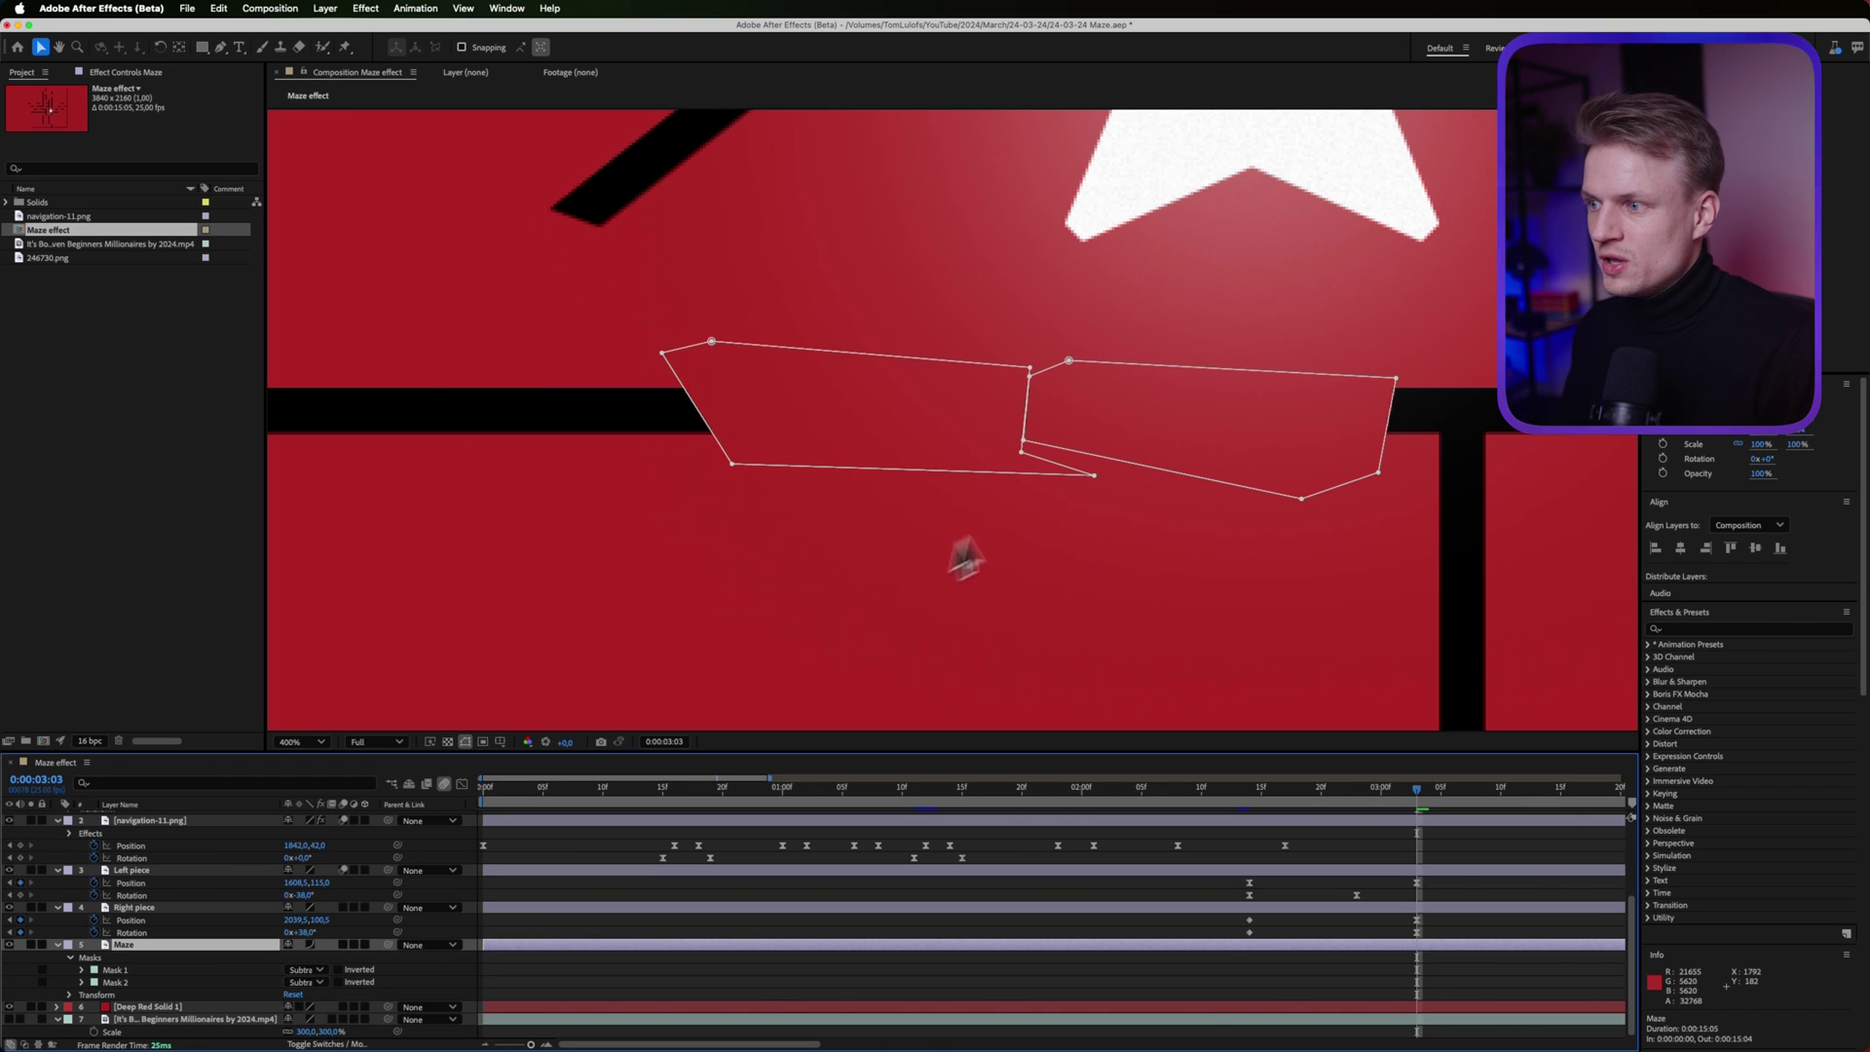
{"action": "key", "text": "period"}
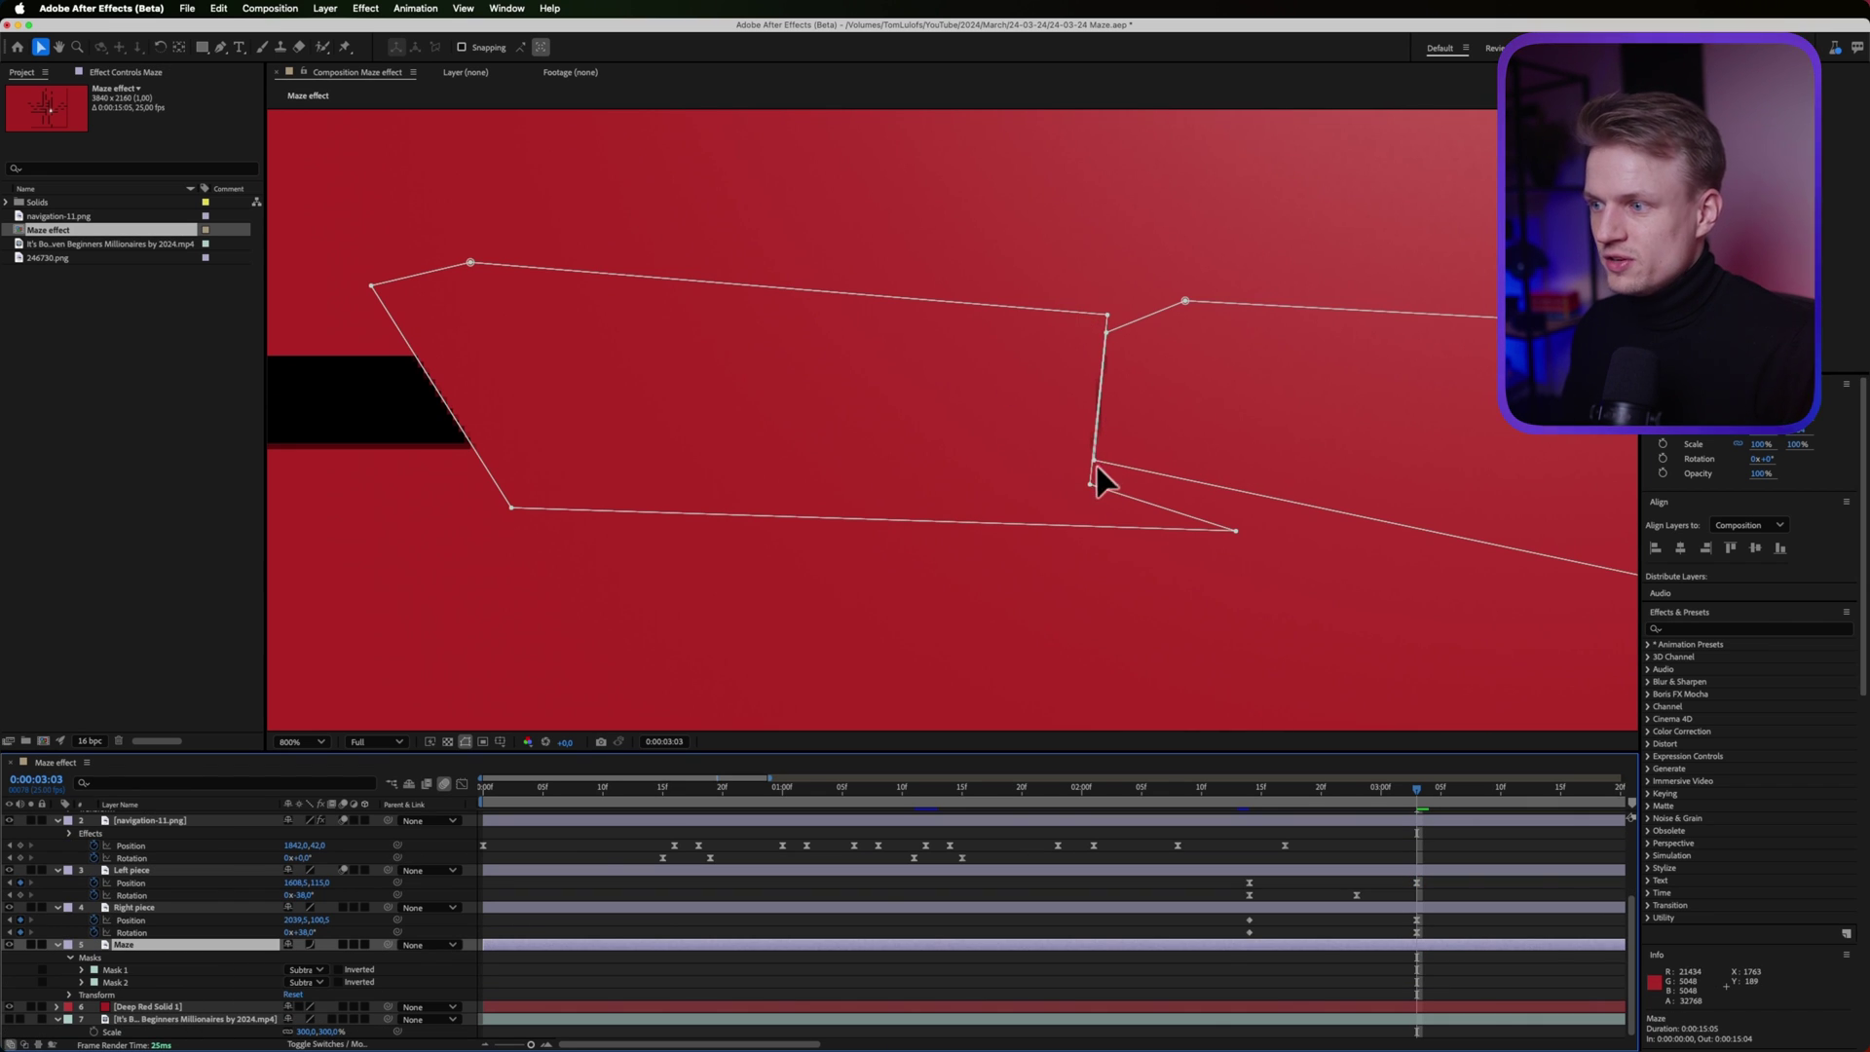
{"action": "mouse_move", "coordinate": [1093, 455]}
{"action": "left_mouse_down"}
{"action": "mouse_move", "coordinate": [1078, 459]}
{"action": "mouse_move", "coordinate": [1127, 454]}
{"action": "left_mouse_up"}
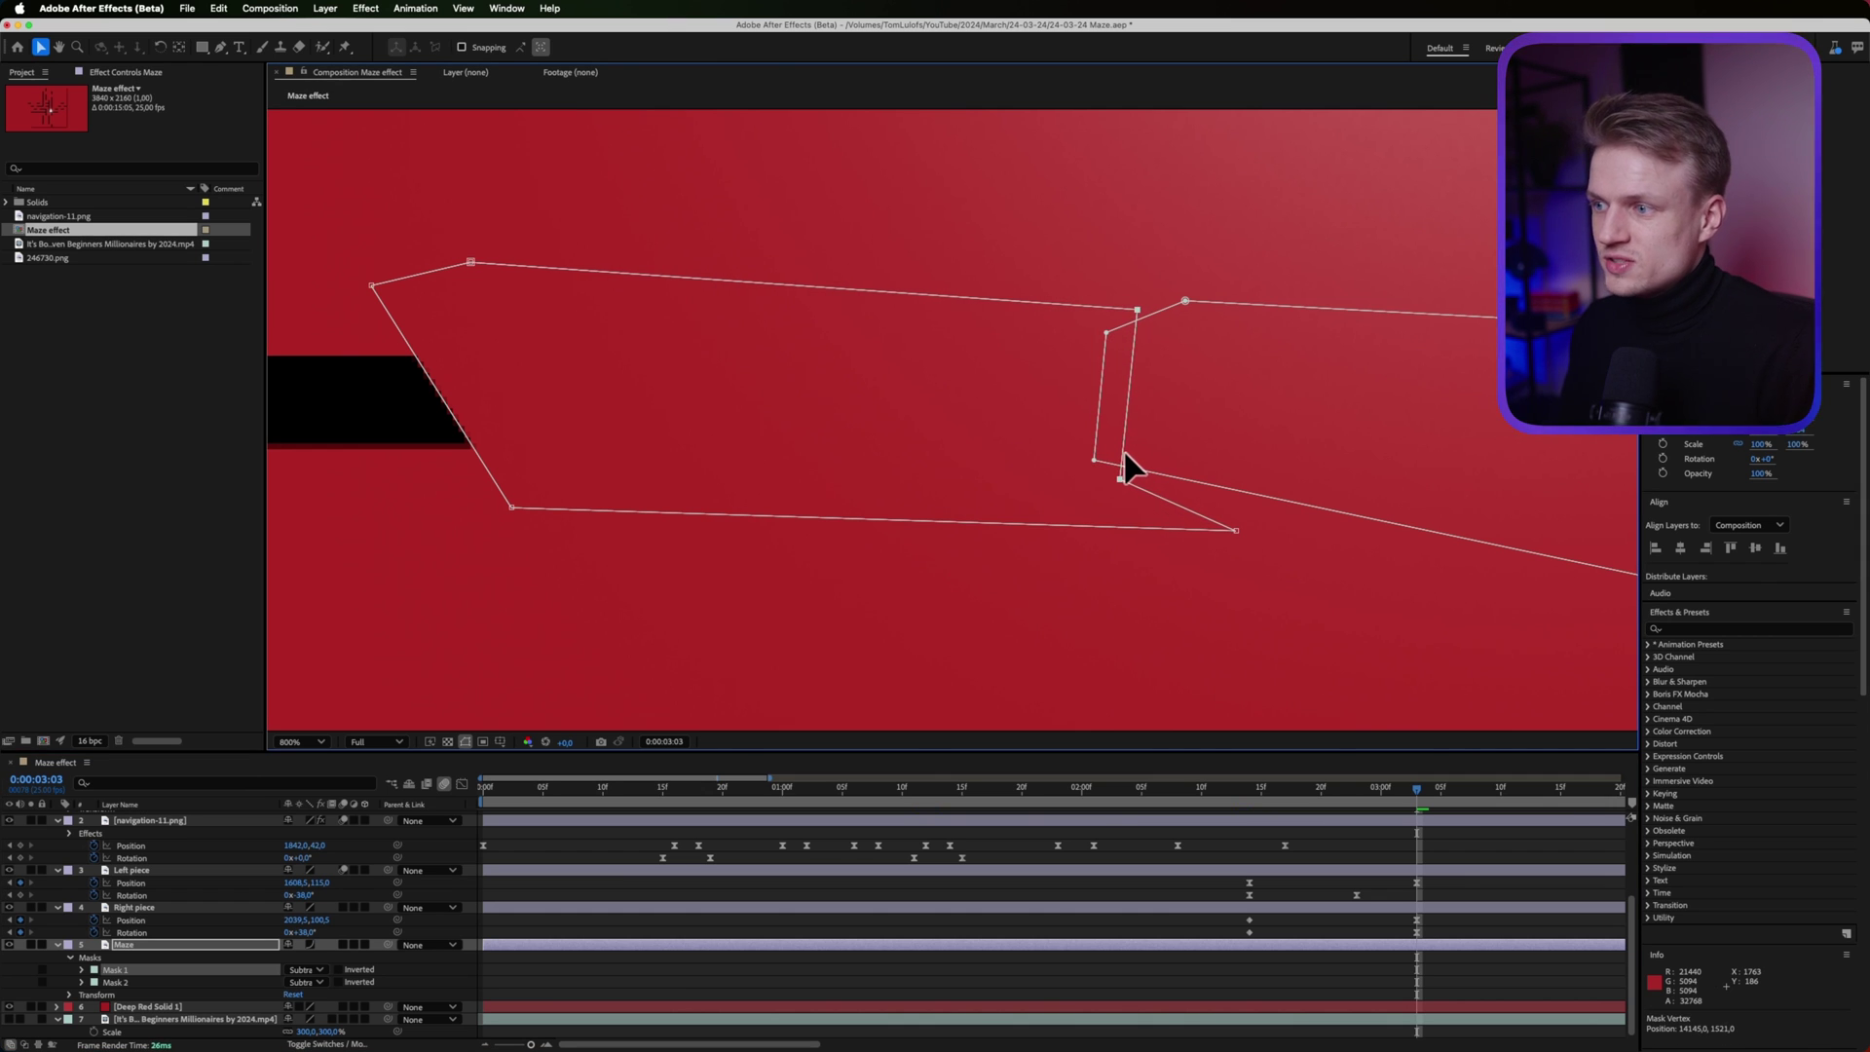
{"action": "key", "text": "comma"}
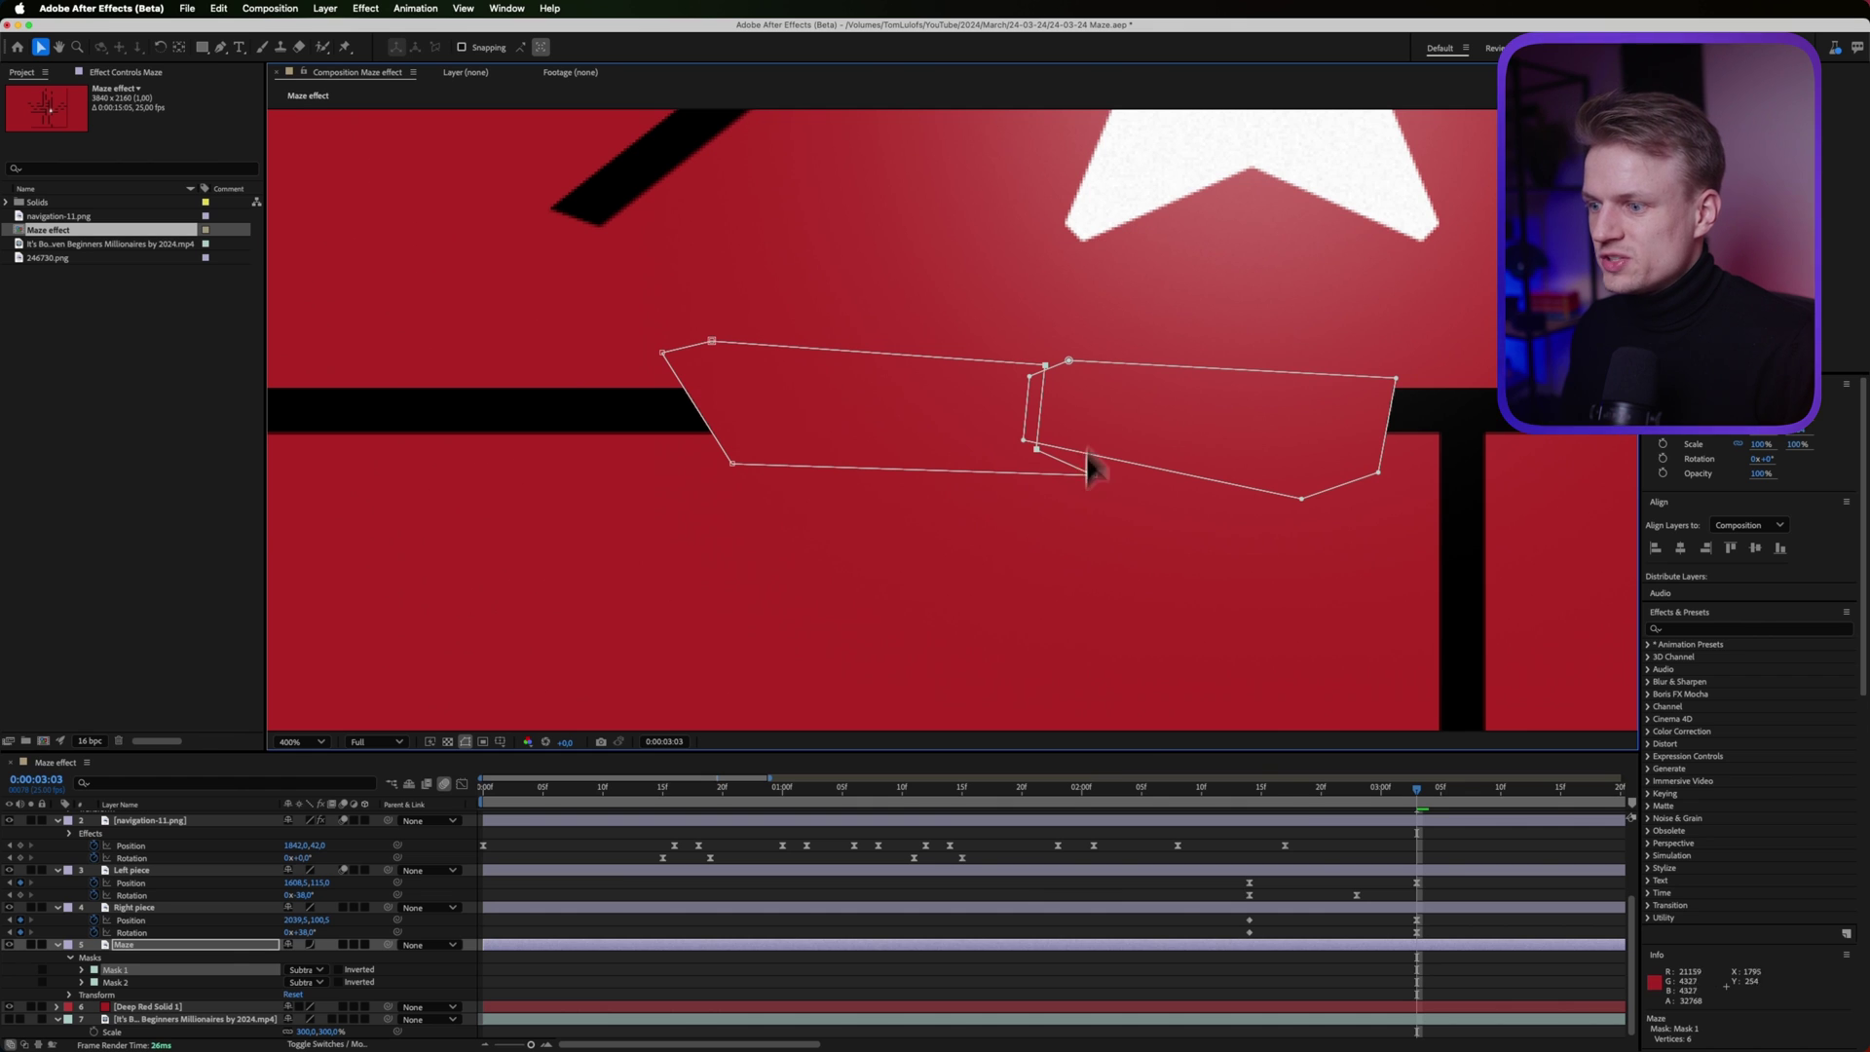
{"action": "key", "text": "comma"}
Enable motion blur on the Right piece layer and scrub through the wall break to check the animation
{"action": "mouse_move", "coordinate": [1363, 804]}
{"action": "left_mouse_down"}
{"action": "mouse_move", "coordinate": [1257, 803]}
{"action": "mouse_move", "coordinate": [1364, 798]}
{"action": "left_mouse_up"}
{"action": "left_click", "coordinate": [342, 945]}
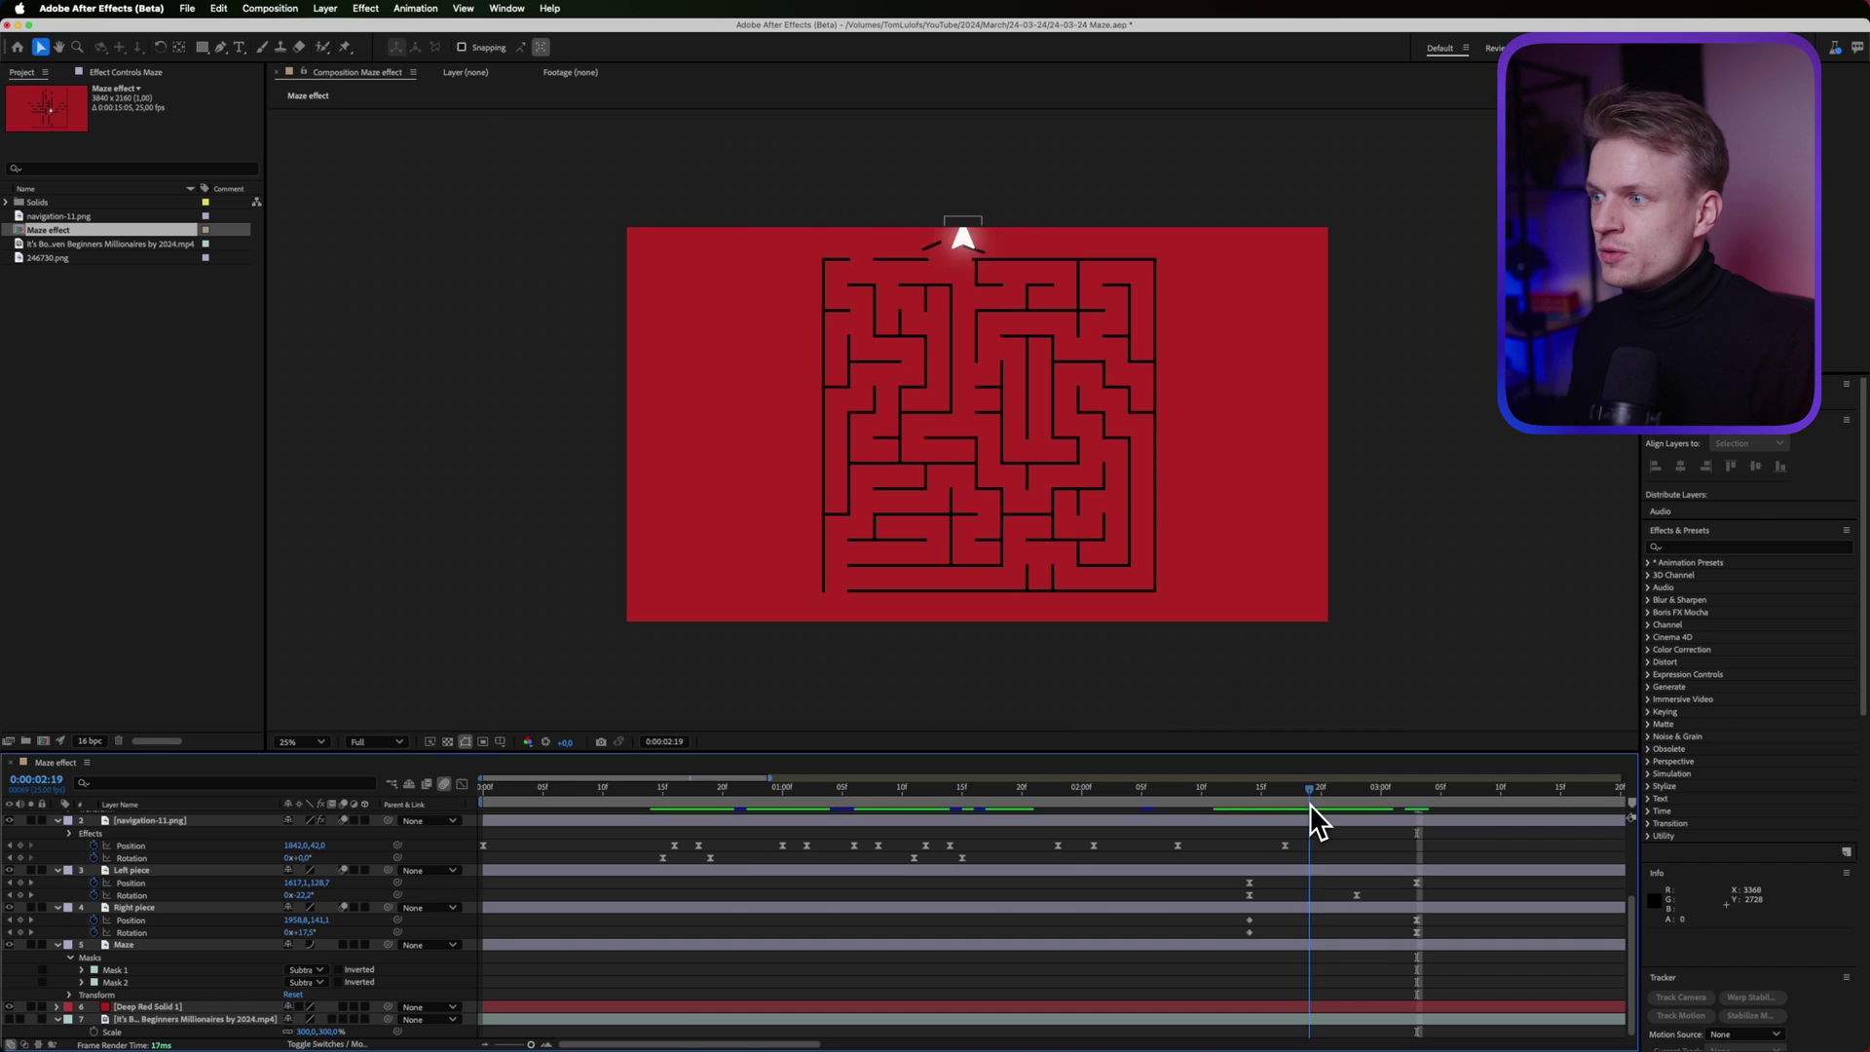
{"action": "left_click_drag", "start_coordinate": [1310, 805], "coordinate": [1240, 792]}
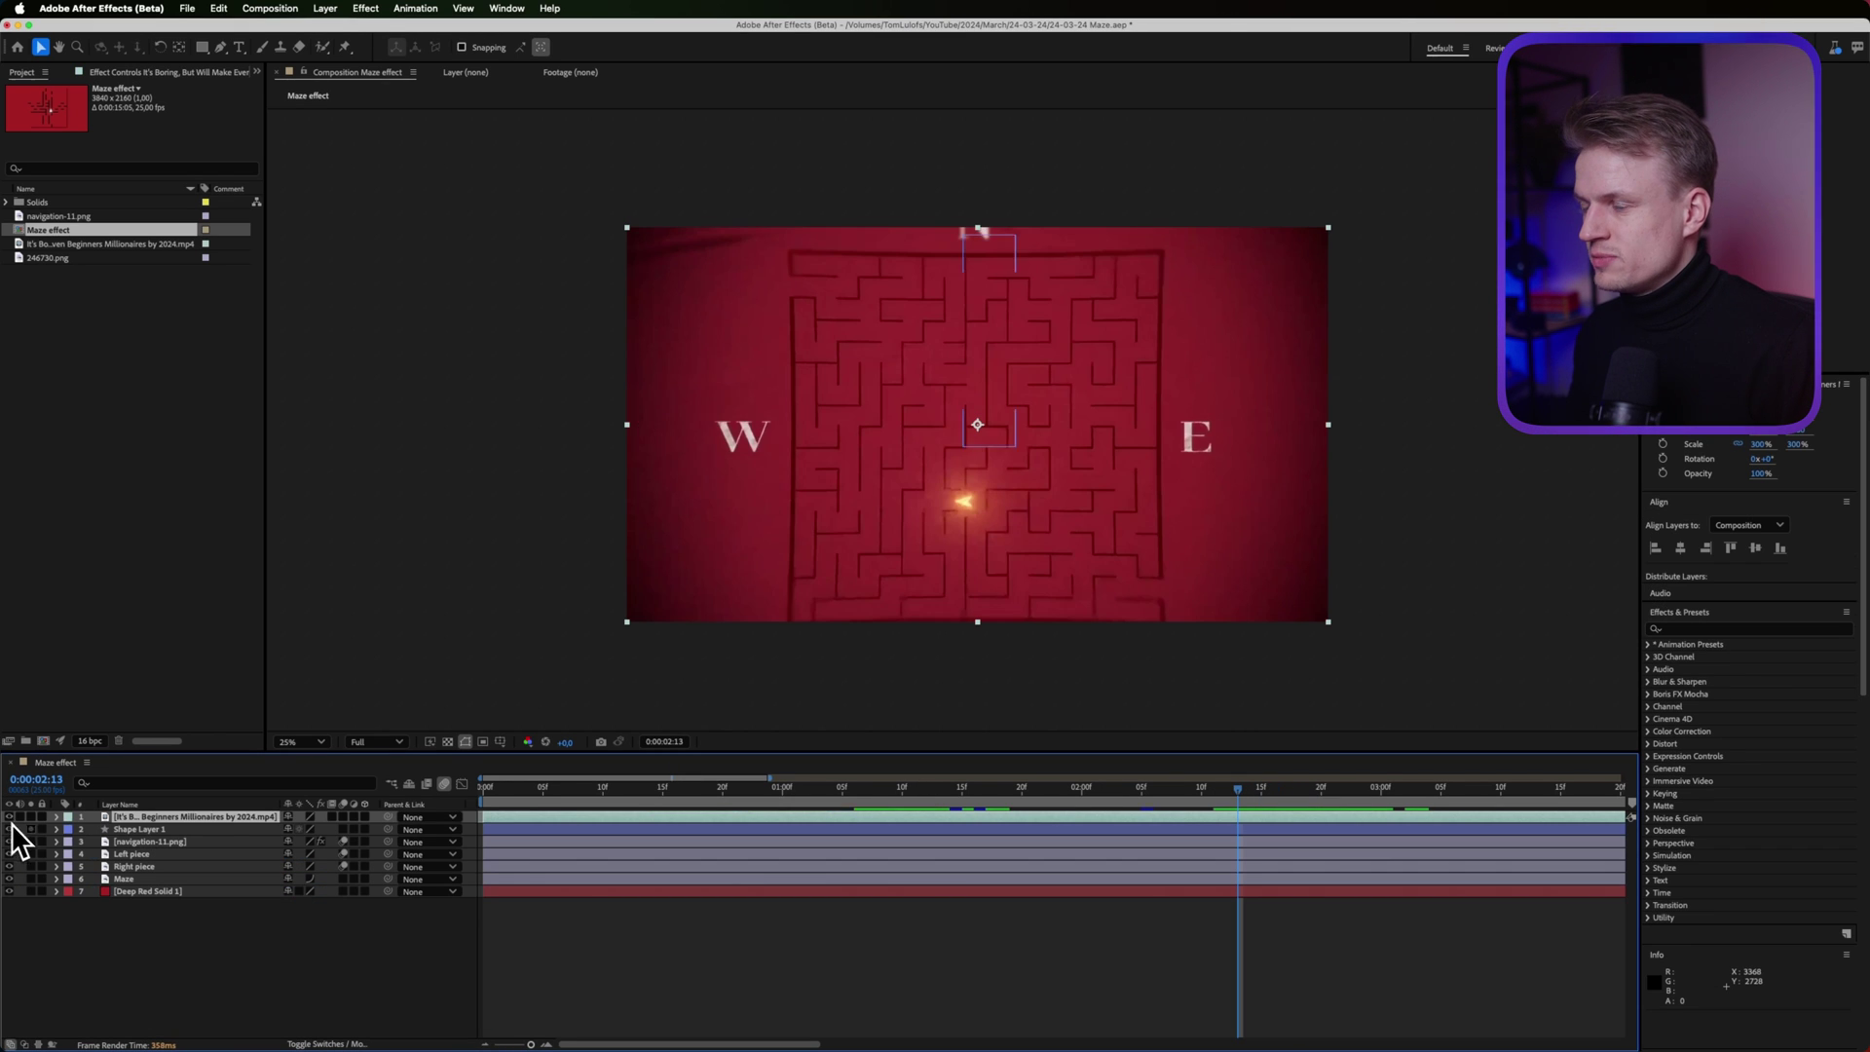
Scrub through the reference video layer to examine its maze, arrow and compass letters
{"action": "left_click_drag", "start_coordinate": [1141, 806], "coordinate": [555, 809]}
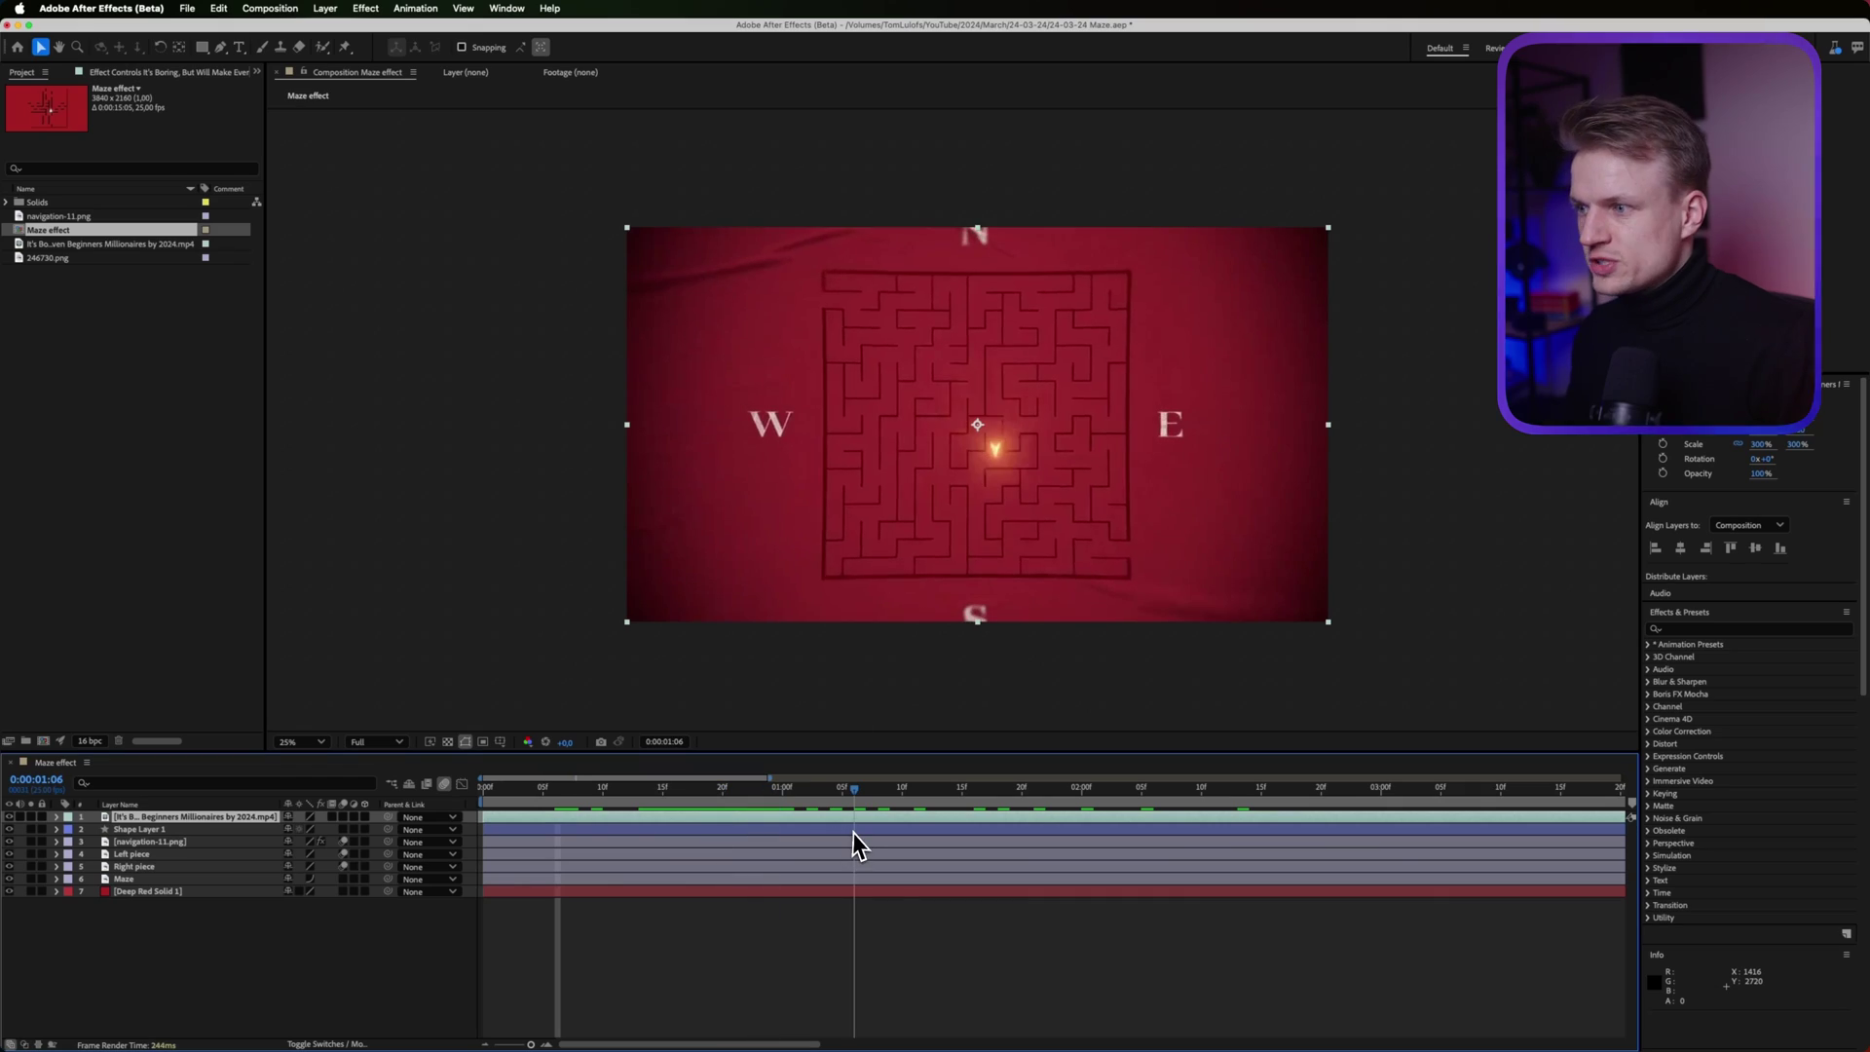
{"action": "left_click_drag", "start_coordinate": [854, 833], "coordinate": [926, 818]}
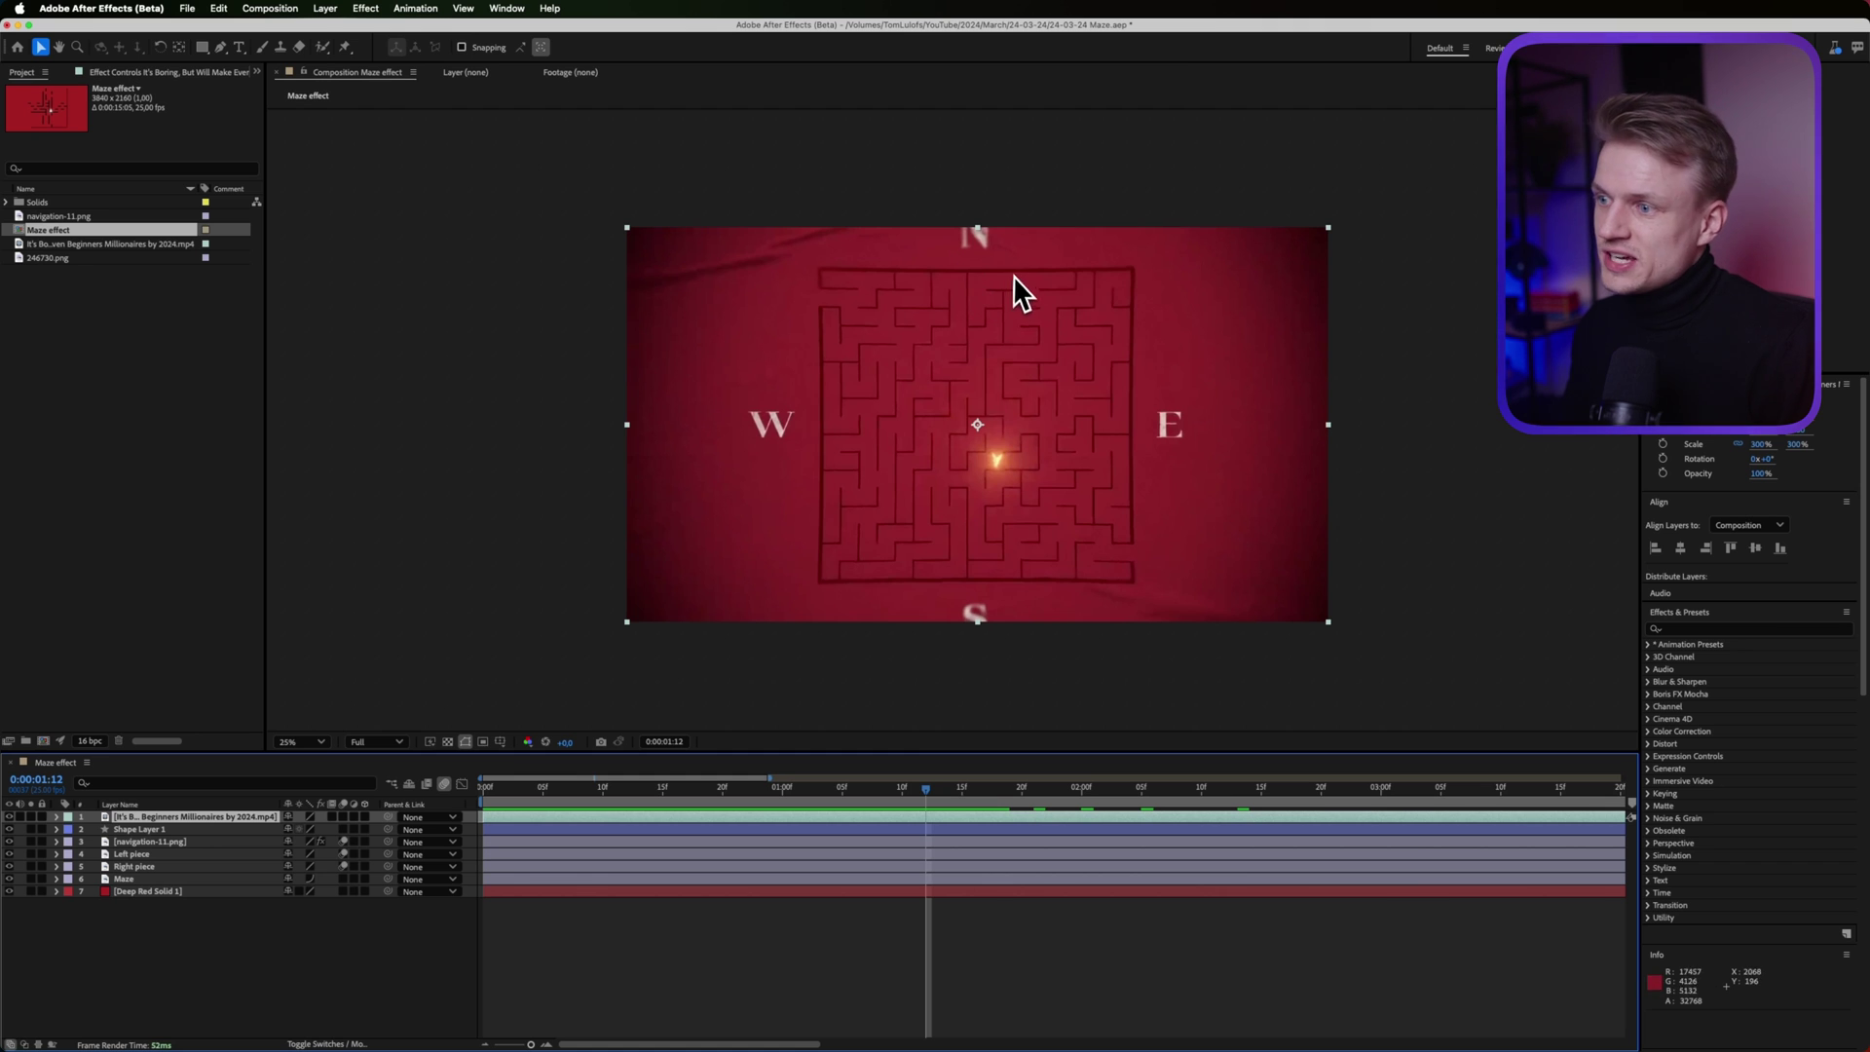
Scrub the reference video up to 0:00:05:00, hide its layer and return the playhead to 0:00:02:21
{"action": "left_click_drag", "start_coordinate": [719, 797], "coordinate": [1377, 814]}
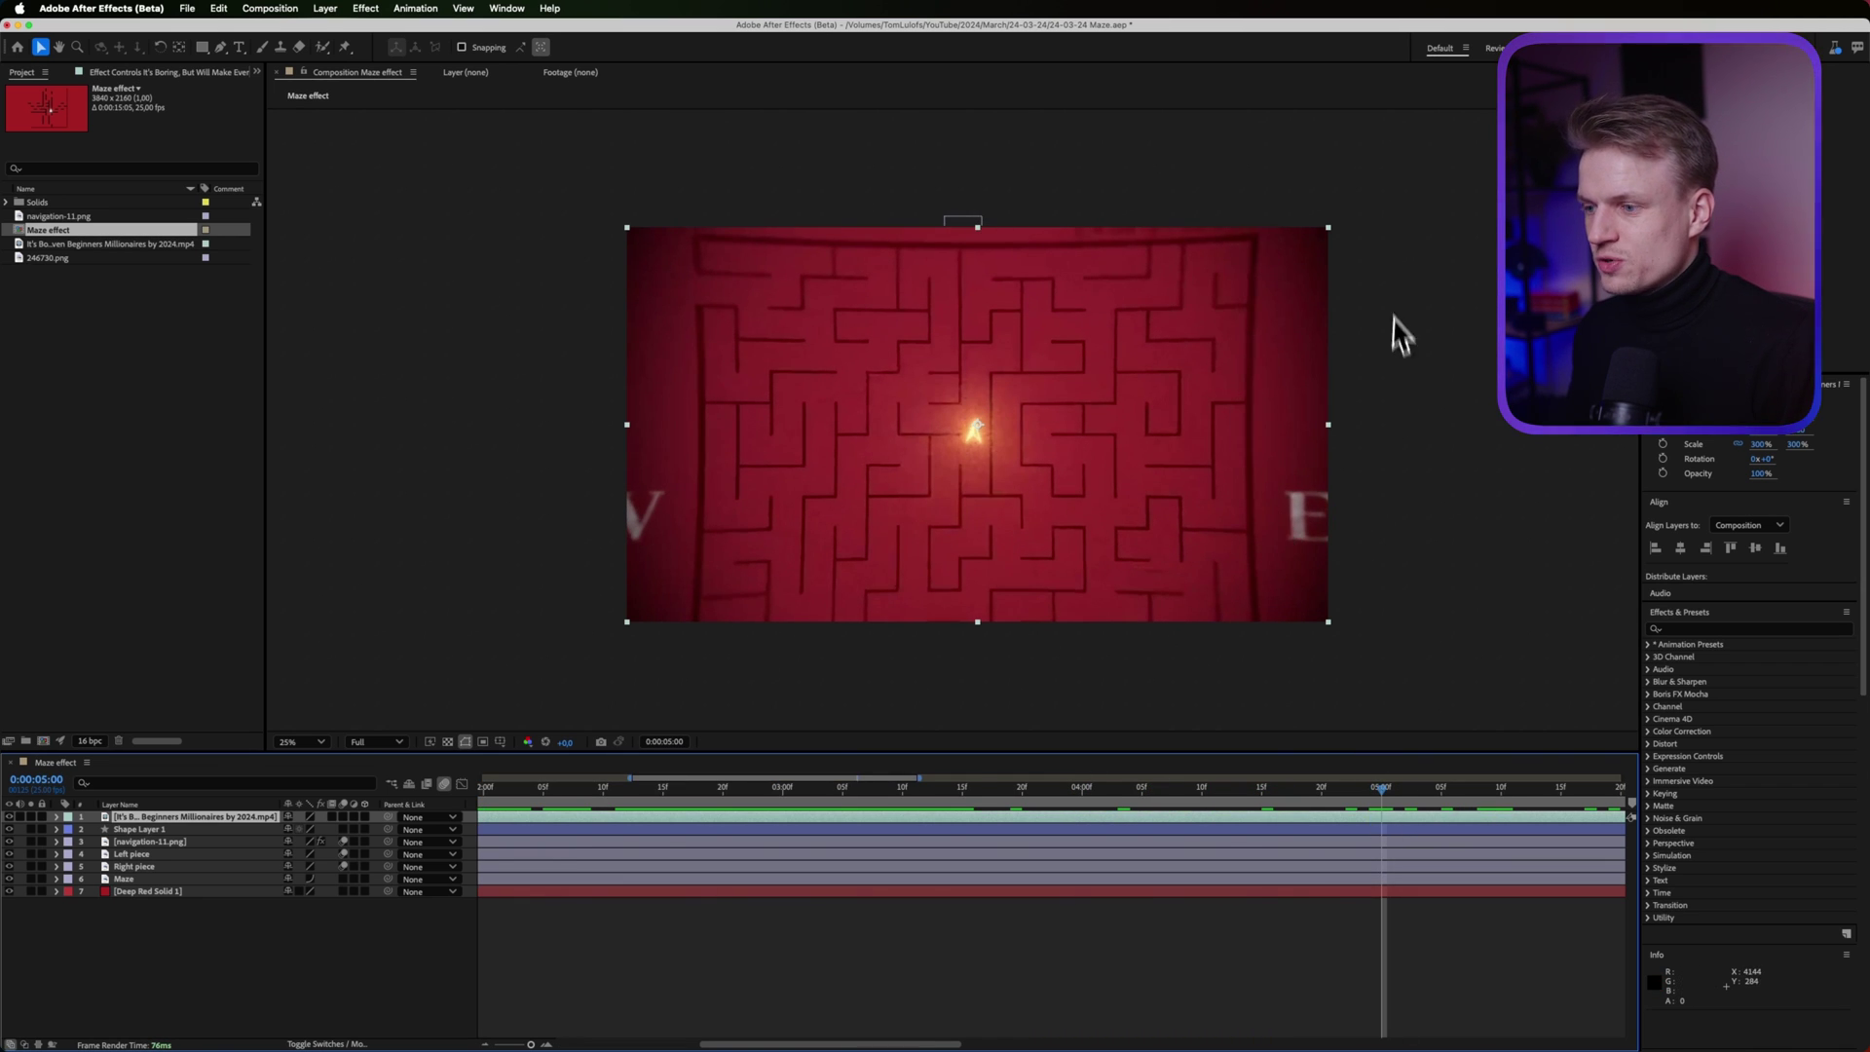
{"action": "left_click", "coordinate": [10, 817]}
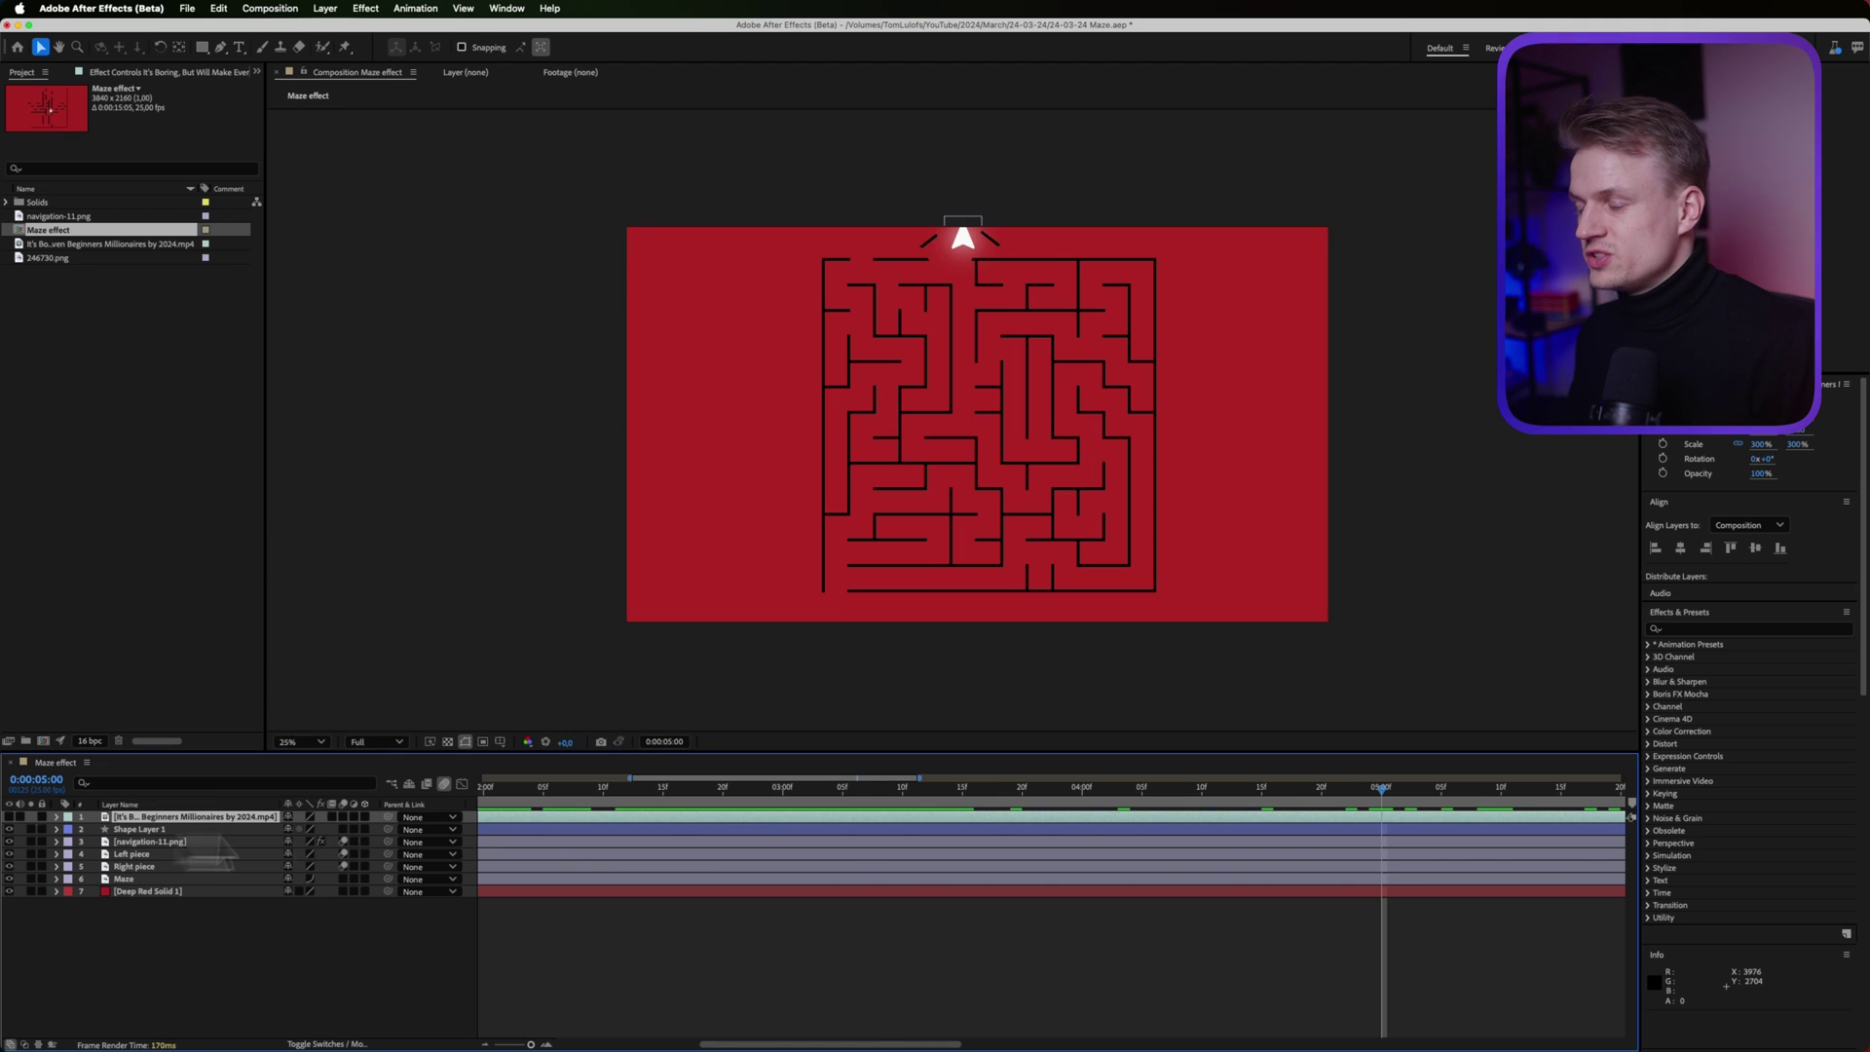
{"action": "left_click_drag", "start_coordinate": [806, 787], "coordinate": [737, 786]}
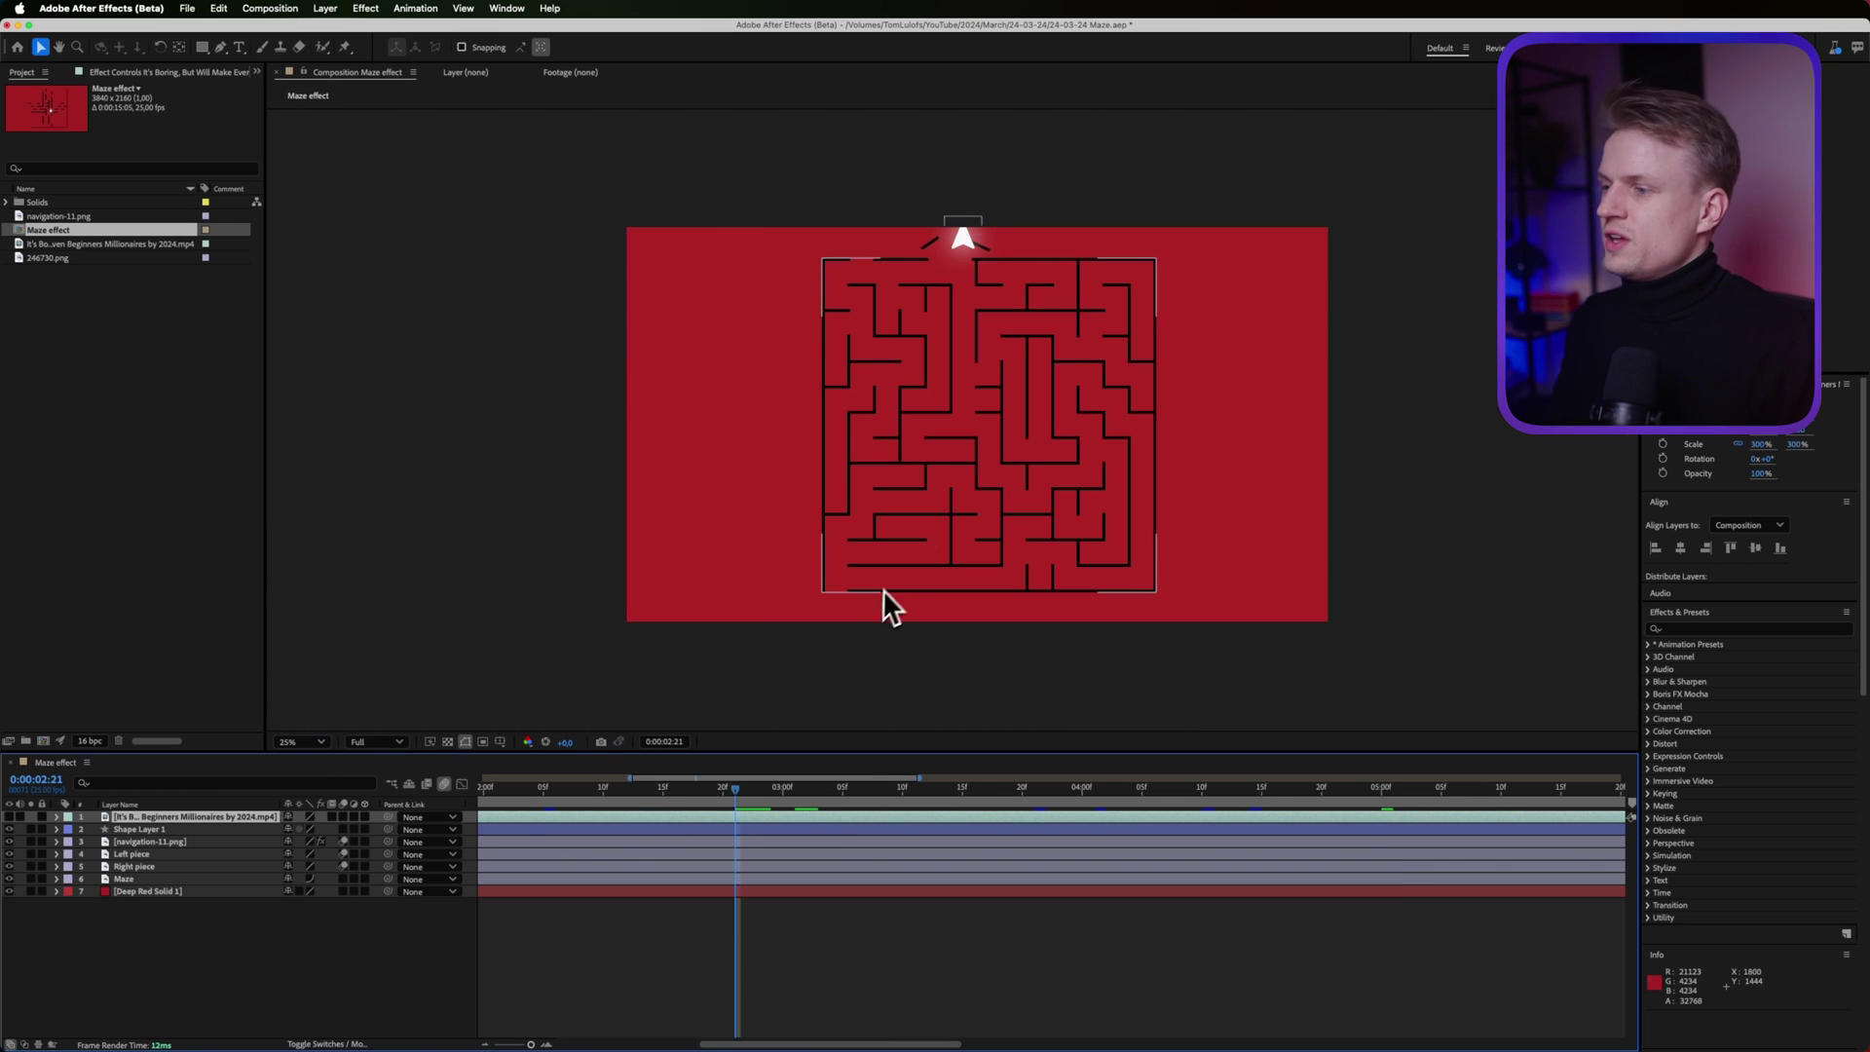
{"action": "left_click", "coordinate": [870, 88]}
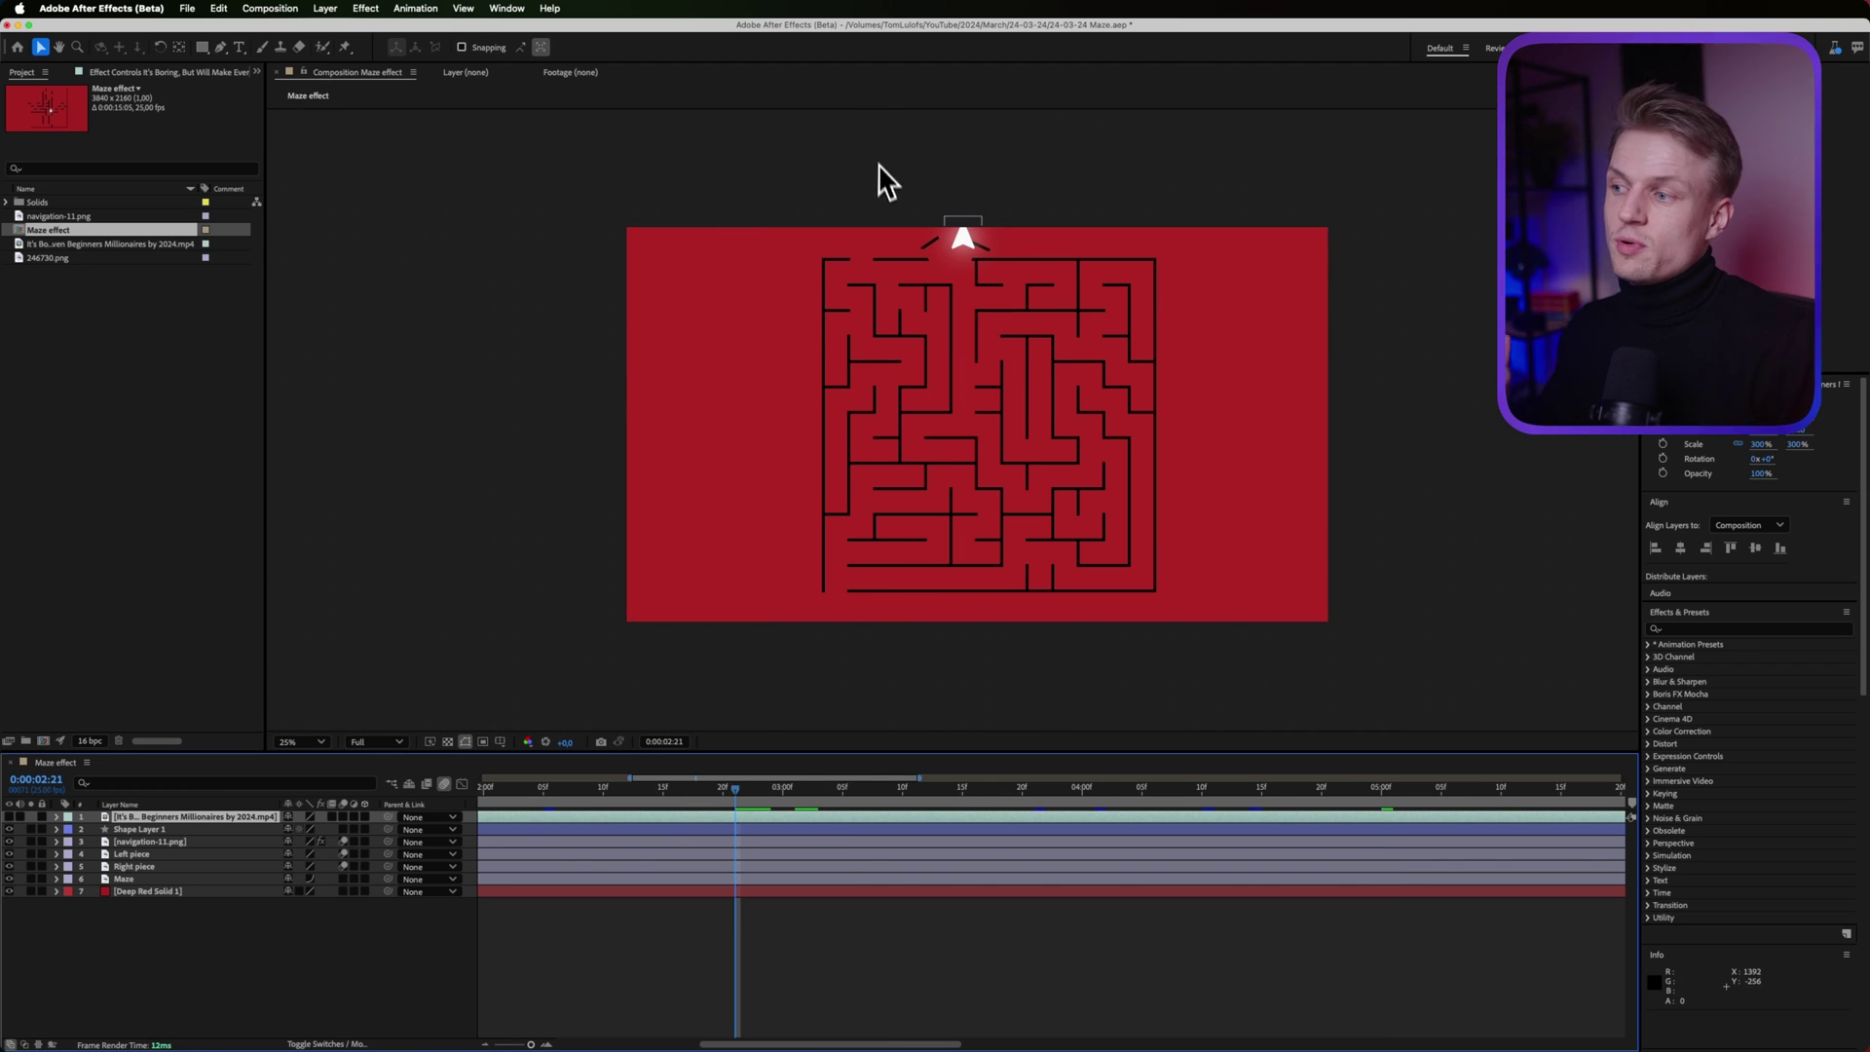
{"action": "left_click", "coordinate": [910, 259]}
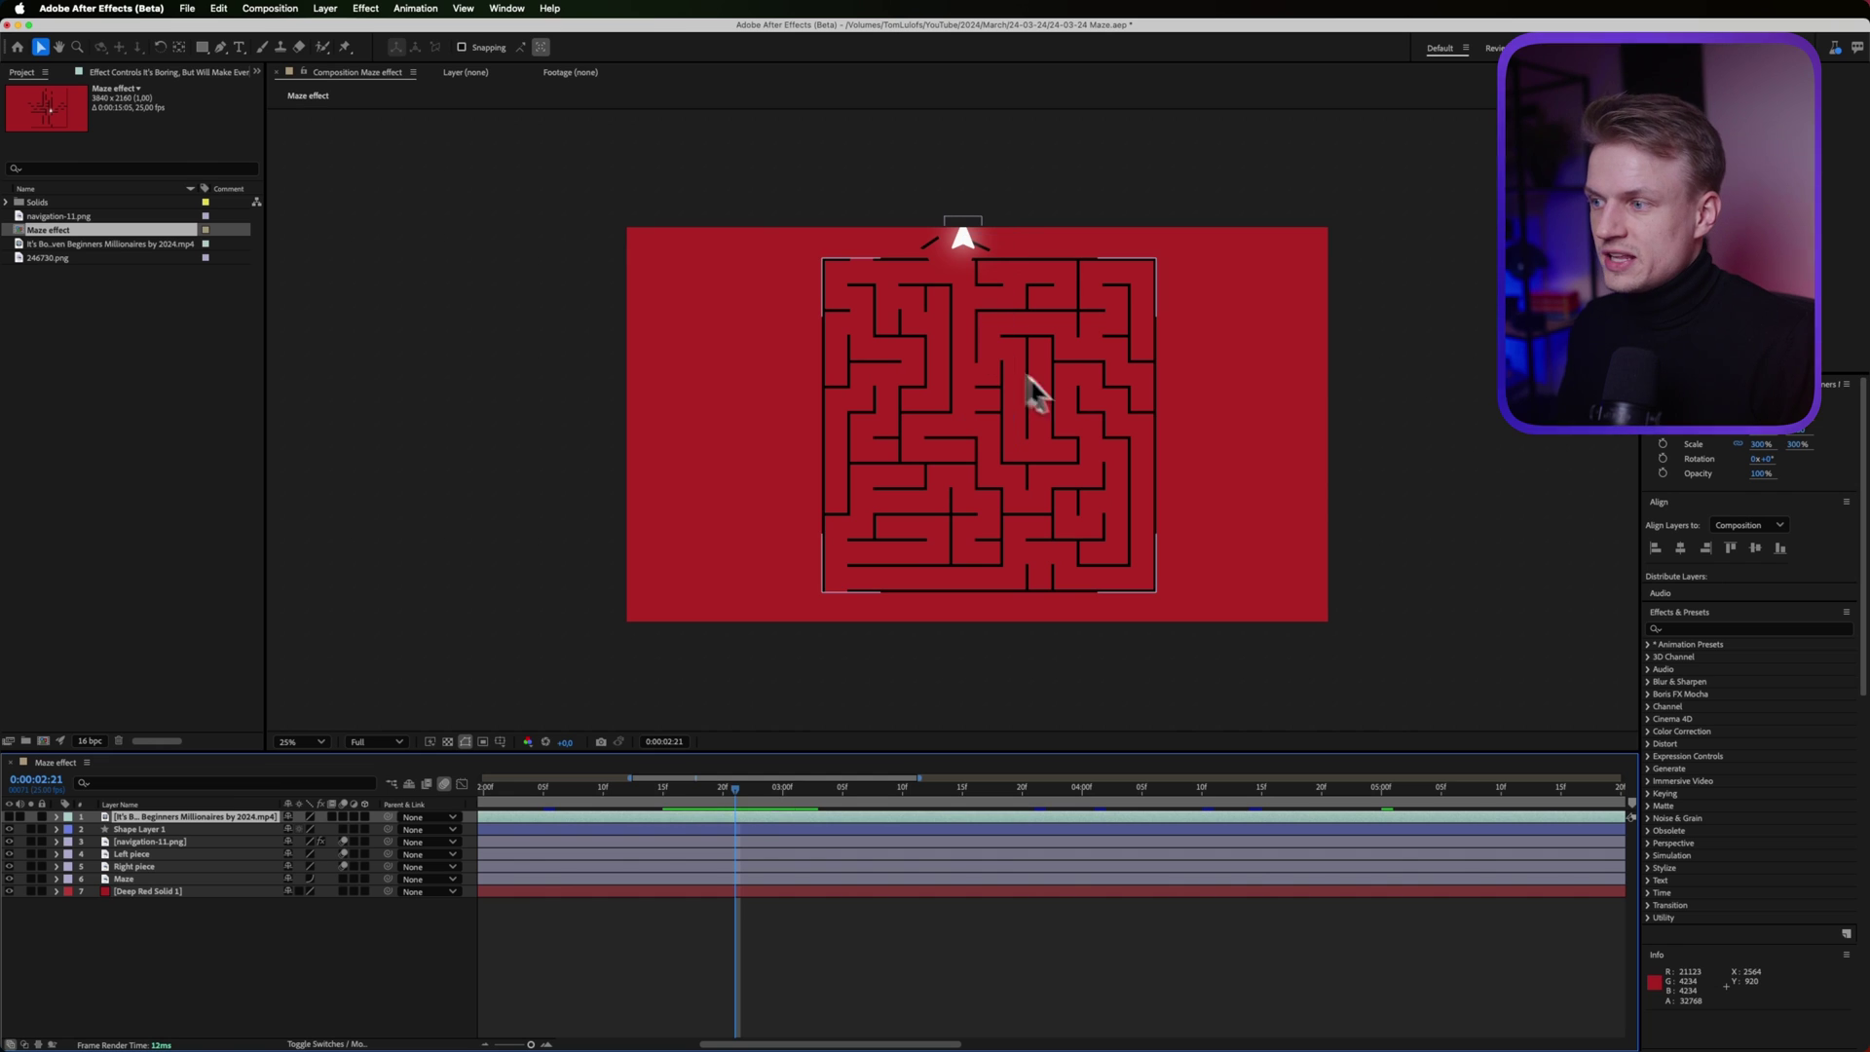
Create a null object and place its layer directly below the reference video layer
{"action": "left_click", "coordinate": [1095, 400]}
{"action": "left_click", "coordinate": [324, 8]}
{"action": "mouse_move", "coordinate": [384, 32]}
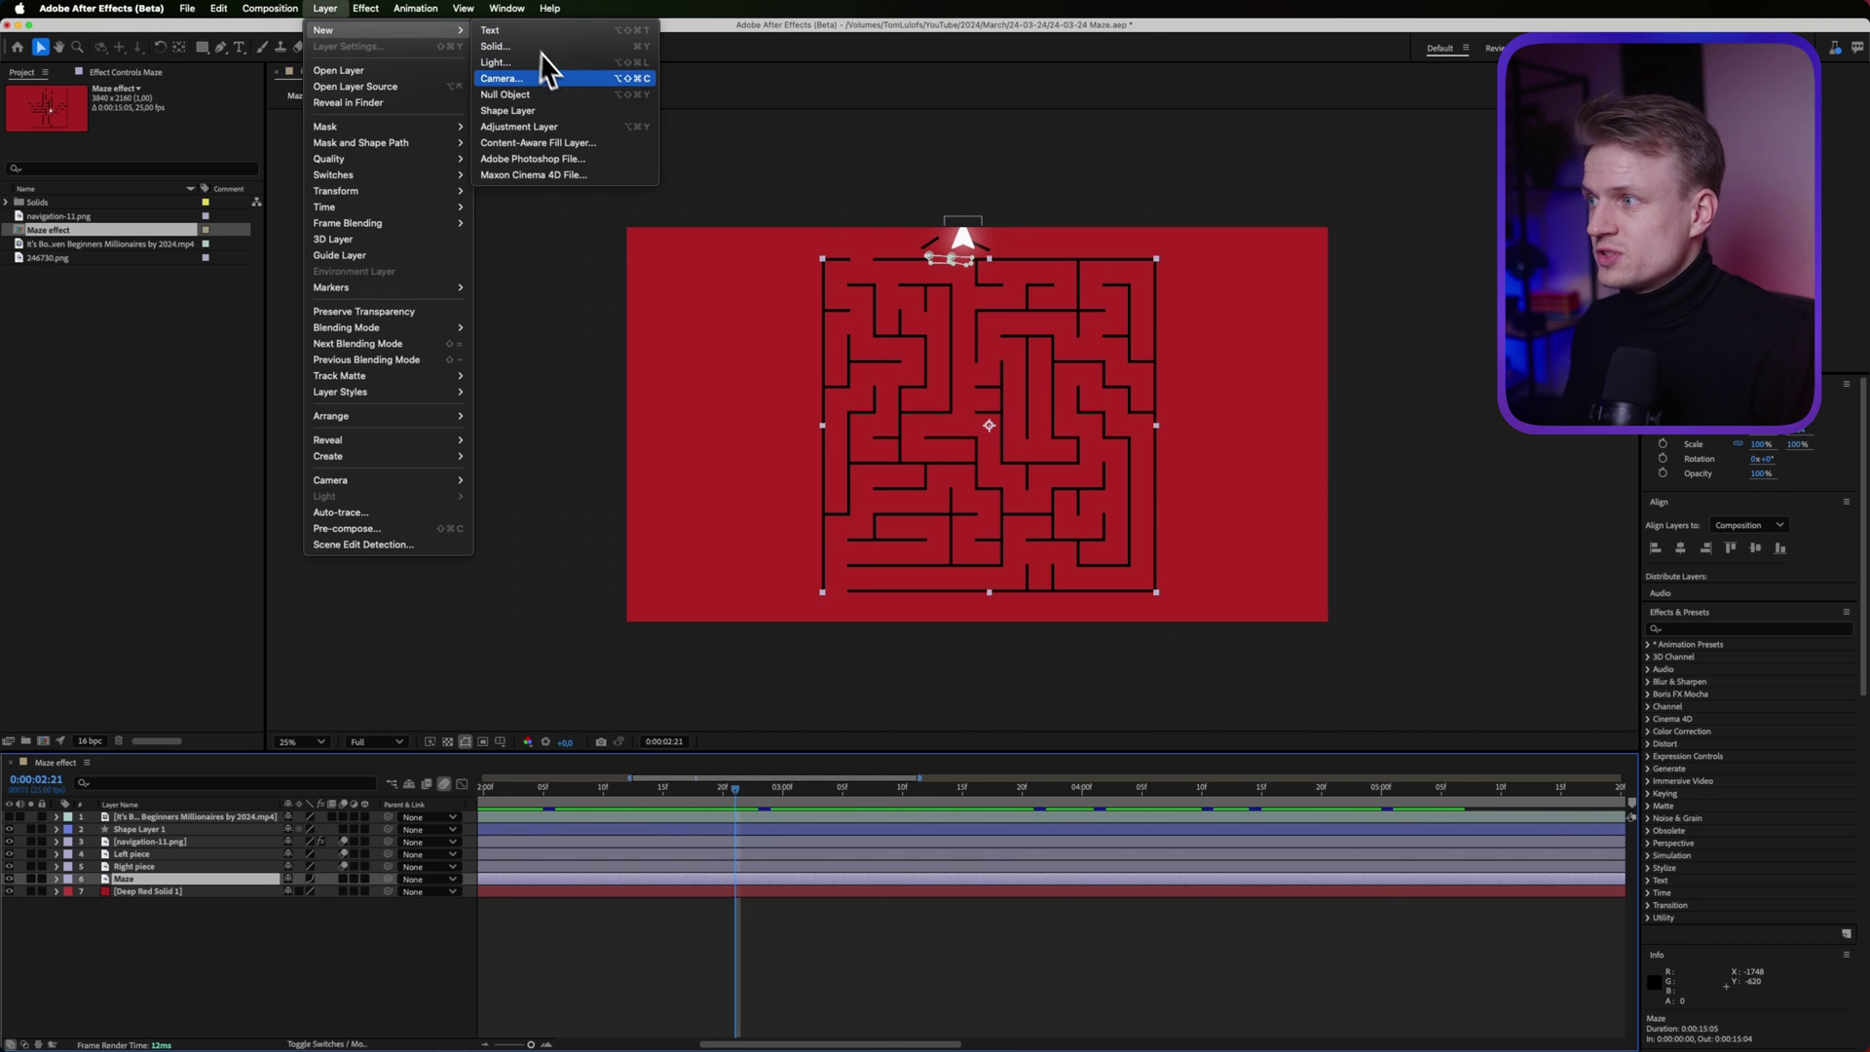
{"action": "left_click", "coordinate": [553, 93]}
{"action": "left_click_drag", "start_coordinate": [166, 885], "coordinate": [182, 830]}
Parent all layers from Shape Layer 1 down to Deep Red Solid 1 to the null
{"action": "left_click", "coordinate": [180, 903]}
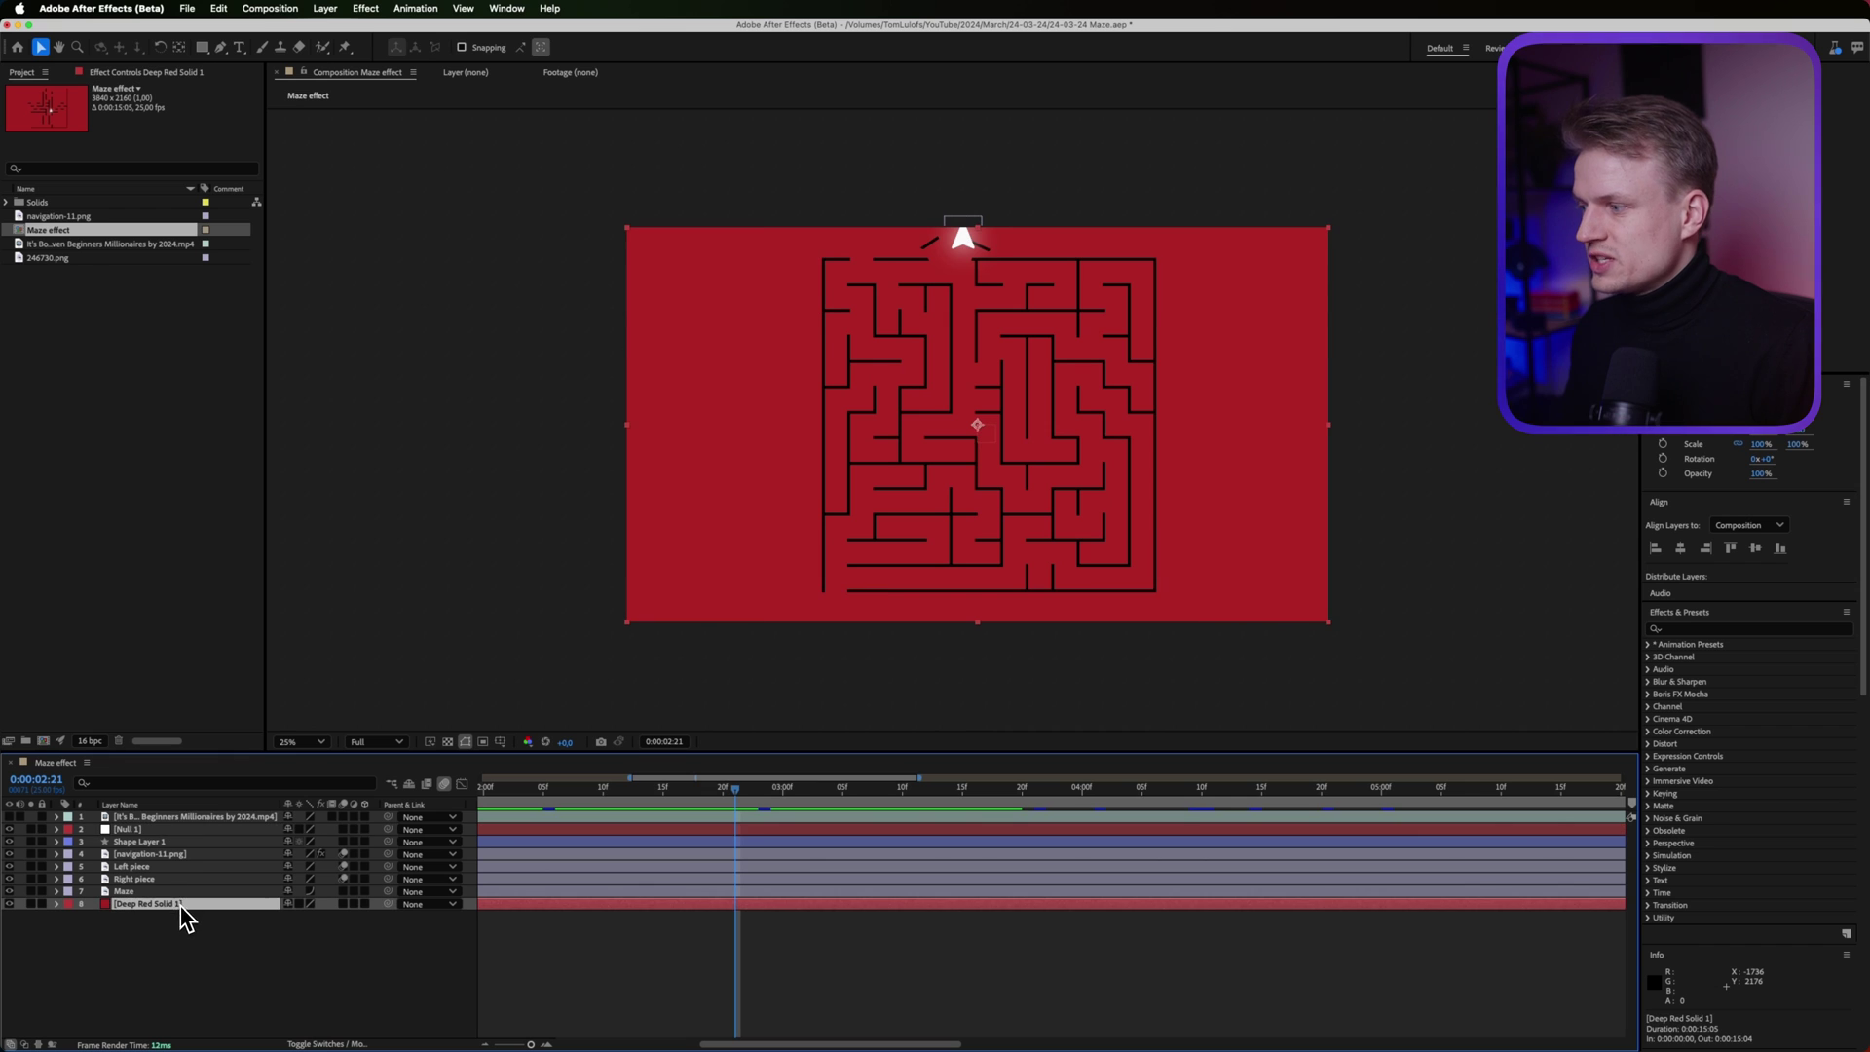
{"action": "left_click", "coordinate": [179, 841], "text": "shift"}
{"action": "left_click_drag", "start_coordinate": [388, 849], "coordinate": [152, 828]}
Keyframe the null's Scale at 0:00:00:03 and enlarge it to about 127.8% at 0:00:00:23
{"action": "left_click", "coordinate": [152, 828]}
{"action": "key", "text": "s"}
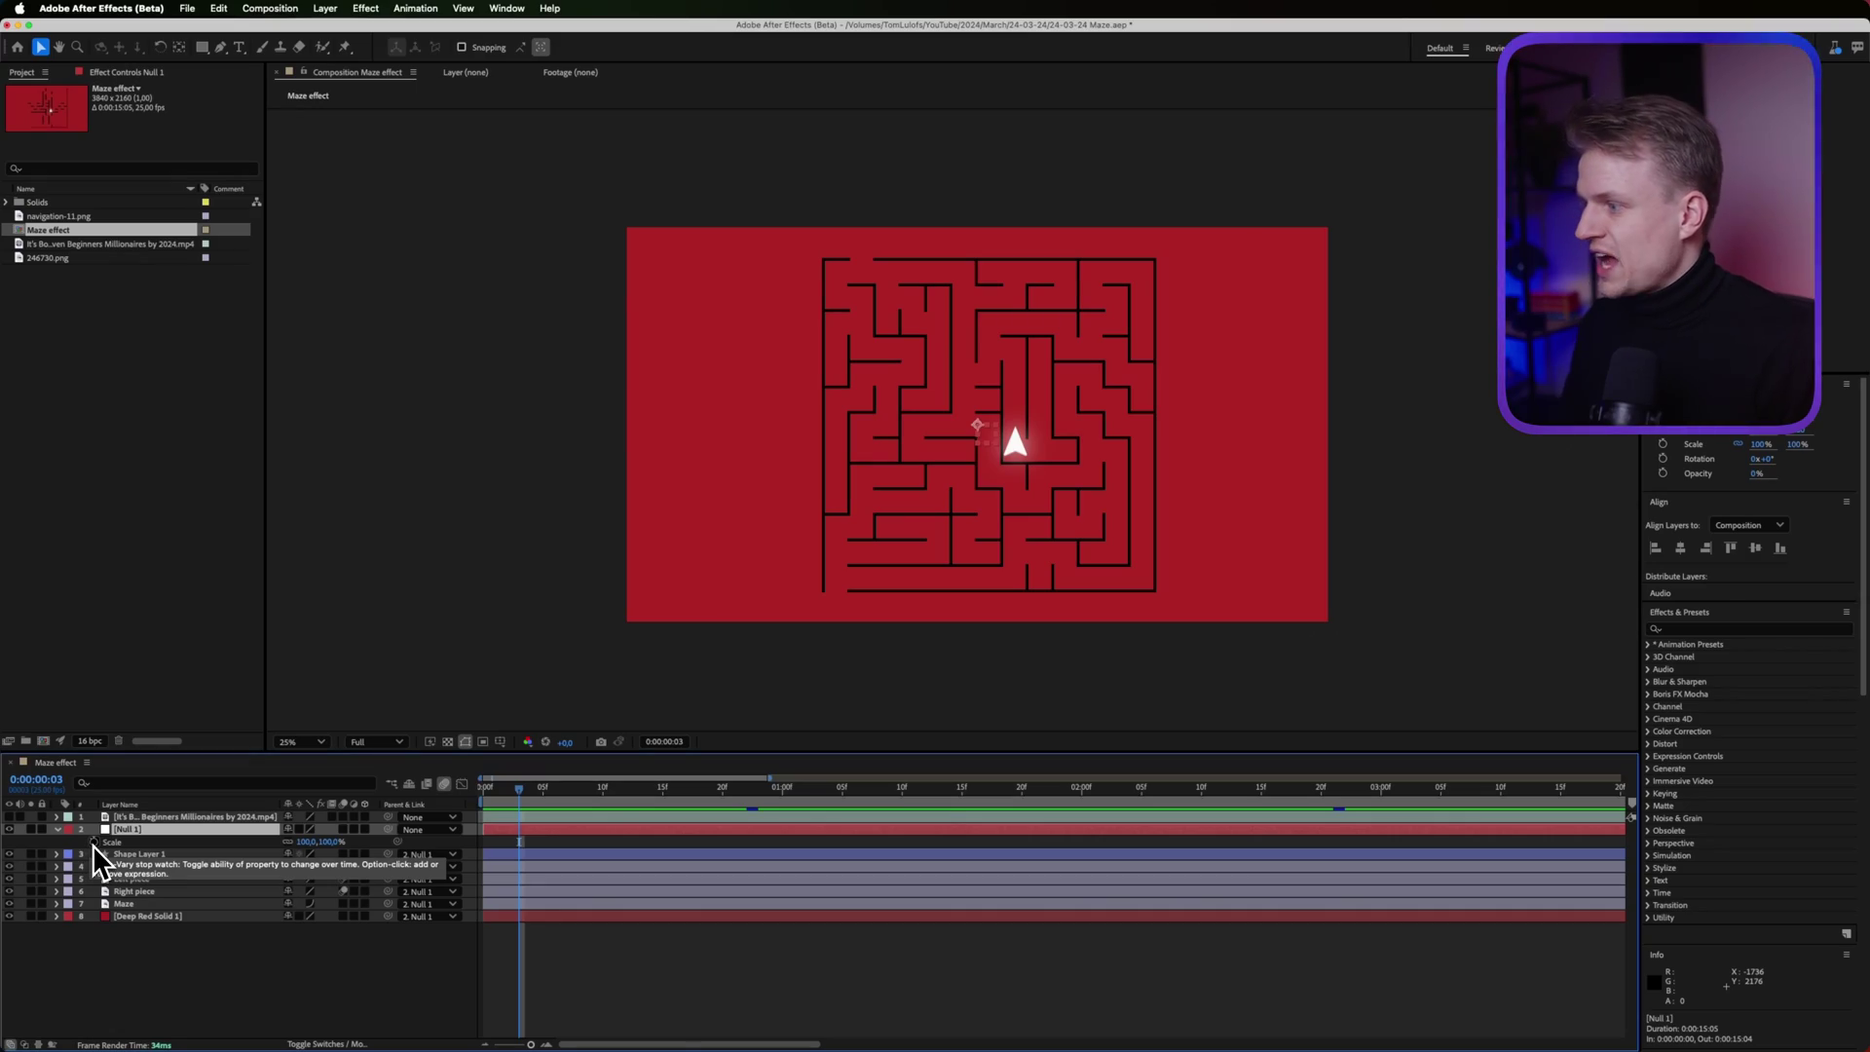
{"action": "left_click", "coordinate": [92, 844]}
{"action": "left_click_drag", "start_coordinate": [536, 806], "coordinate": [759, 806]}
{"action": "left_click_drag", "start_coordinate": [327, 843], "coordinate": [330, 843]}
{"action": "key", "text": "super+z"}
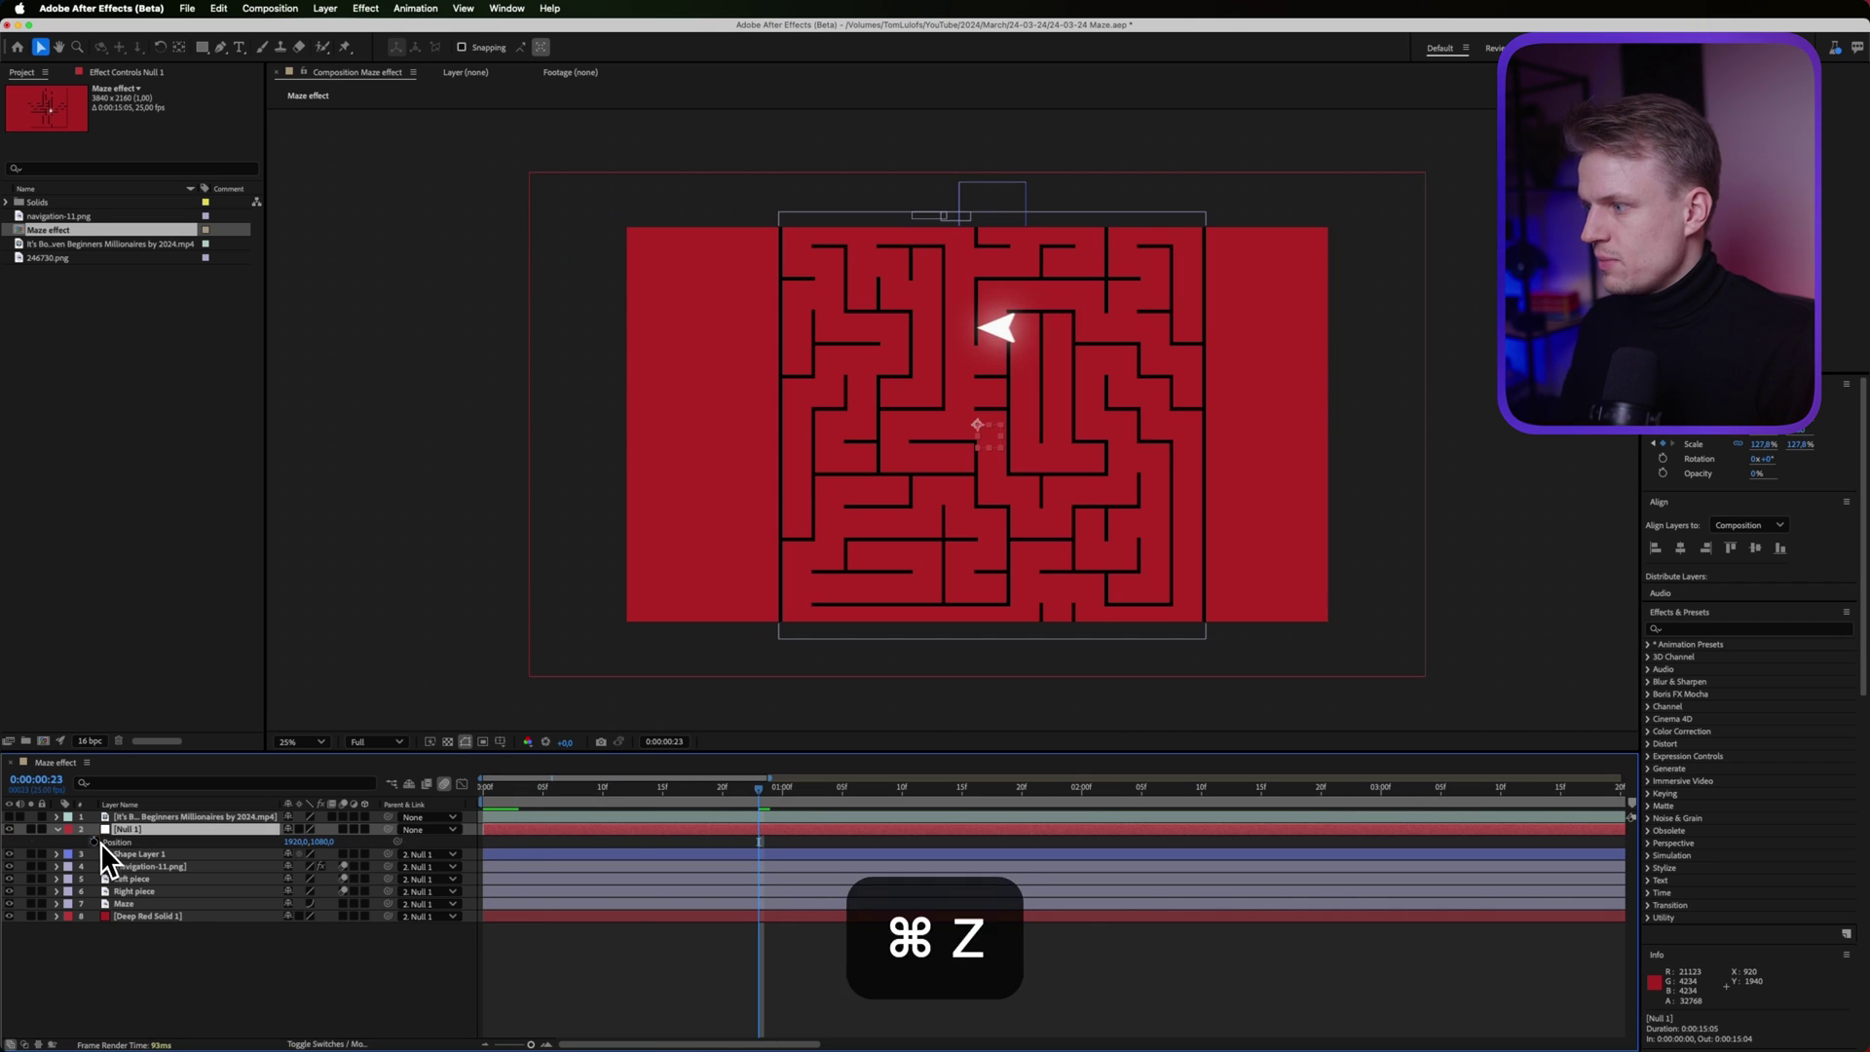
Keyframe the null's Position to move the maze downward, reaching a Y value of about 1526 at 0:00:00:23
{"action": "mouse_move", "coordinate": [545, 799]}
{"action": "left_mouse_down"}
{"action": "mouse_move", "coordinate": [596, 796]}
{"action": "mouse_move", "coordinate": [575, 796]}
{"action": "left_mouse_up"}
{"action": "left_click", "coordinate": [20, 842]}
{"action": "left_click", "coordinate": [30, 841]}
{"action": "left_click_drag", "start_coordinate": [329, 843], "coordinate": [695, 791]}
{"action": "left_click", "coordinate": [431, 441]}
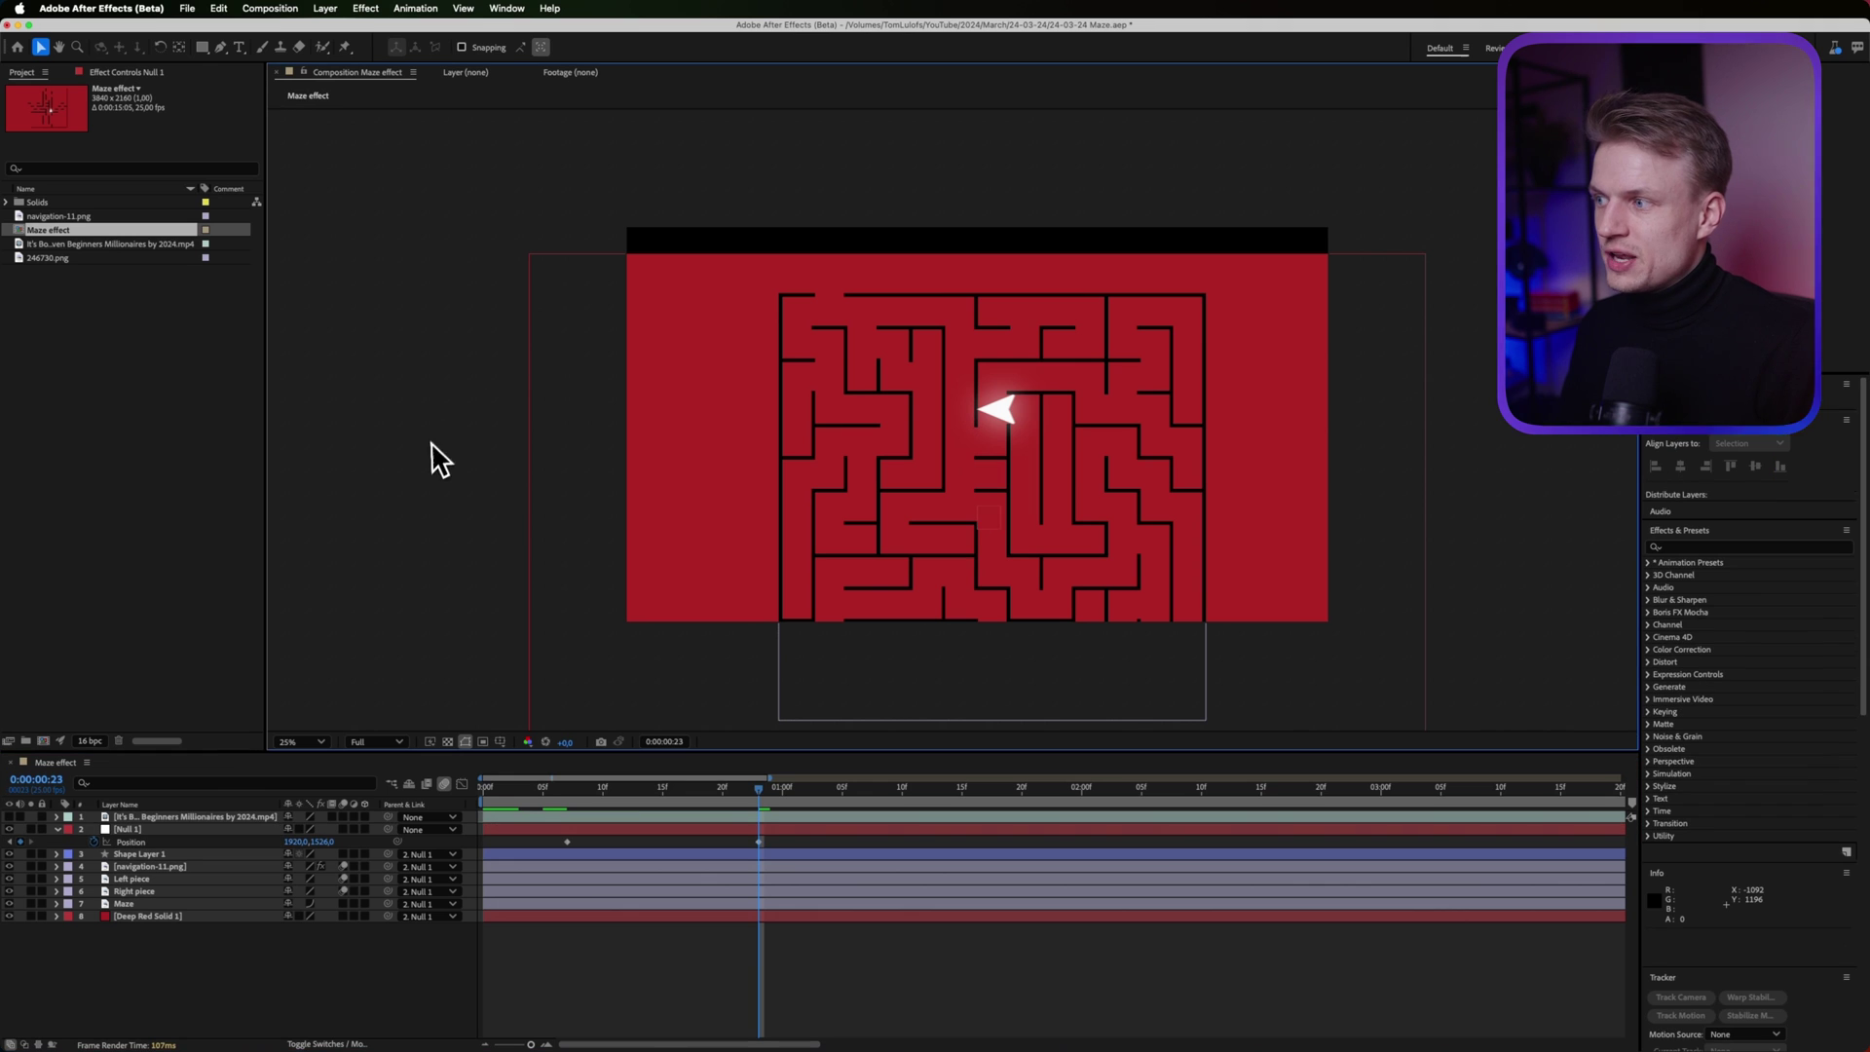
Stretch Deep Red Solid 1 vertically to about 134% so it covers the black gap above the maze
{"action": "left_click", "coordinate": [588, 517]}
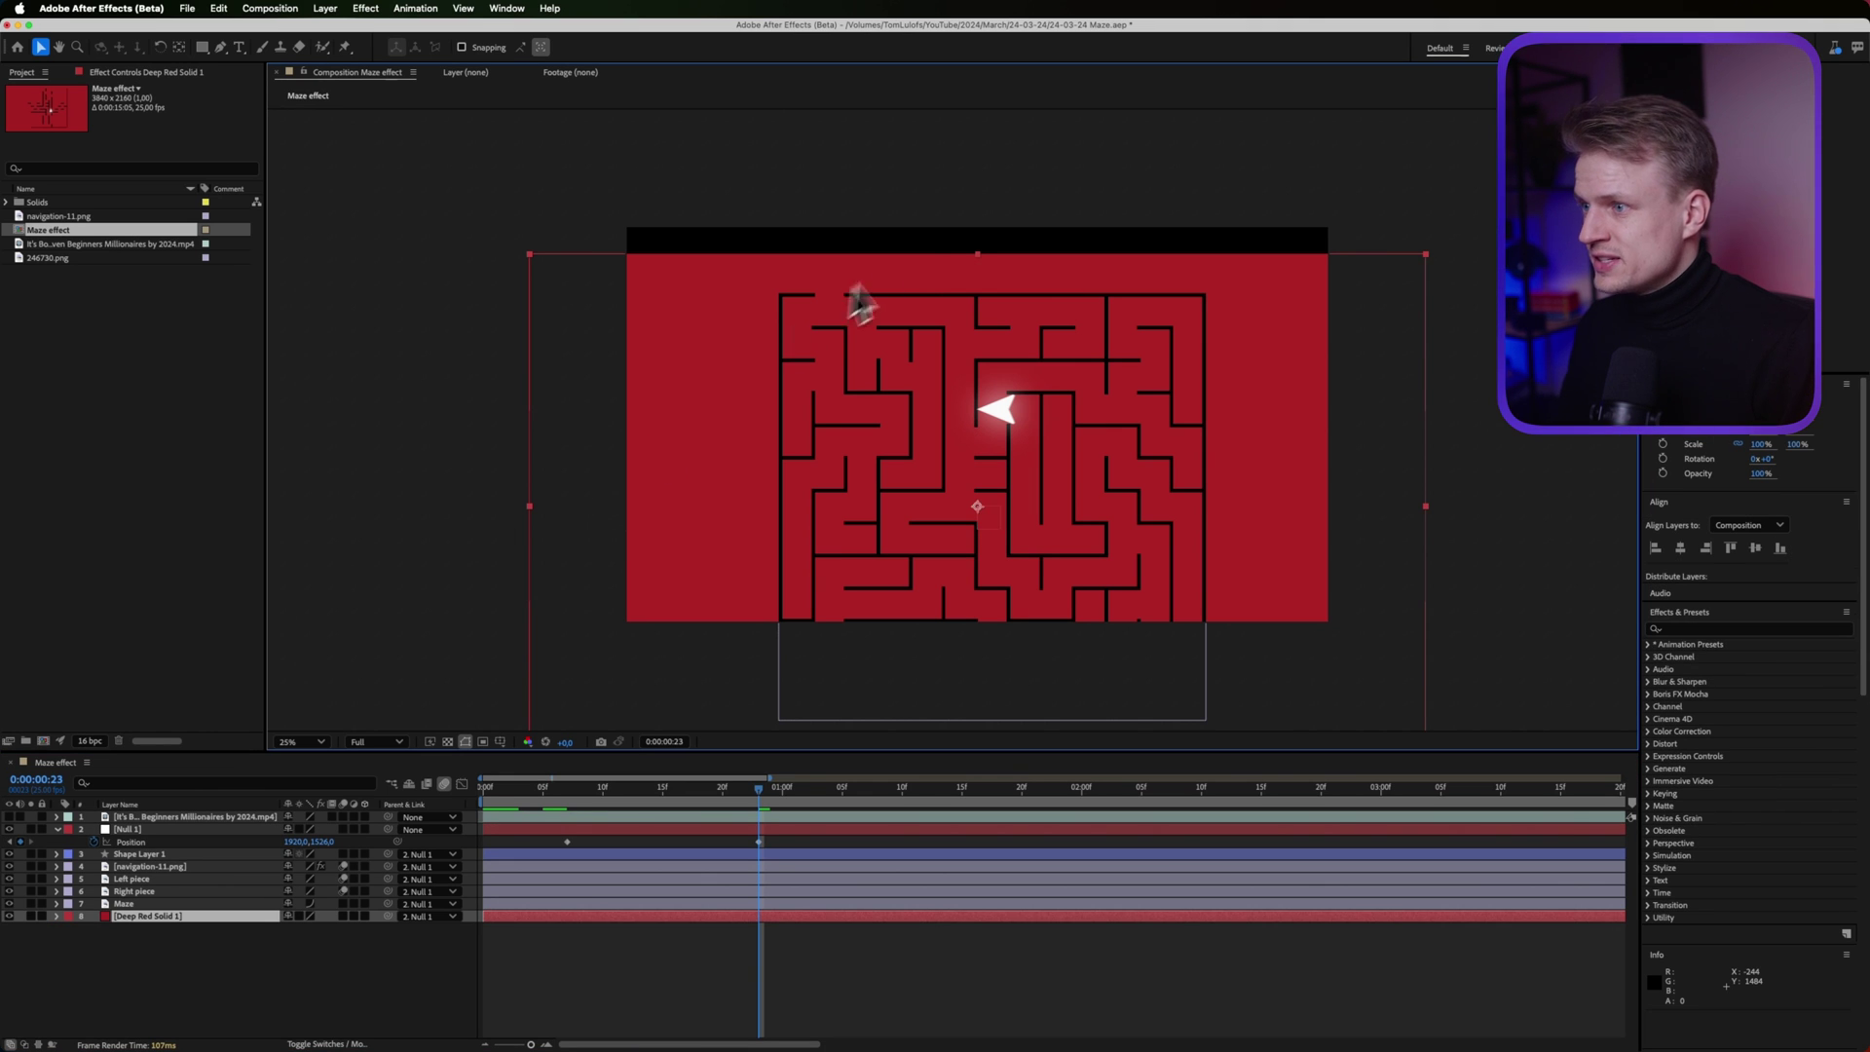
{"action": "left_click_drag", "start_coordinate": [977, 253], "coordinate": [983, 167]}
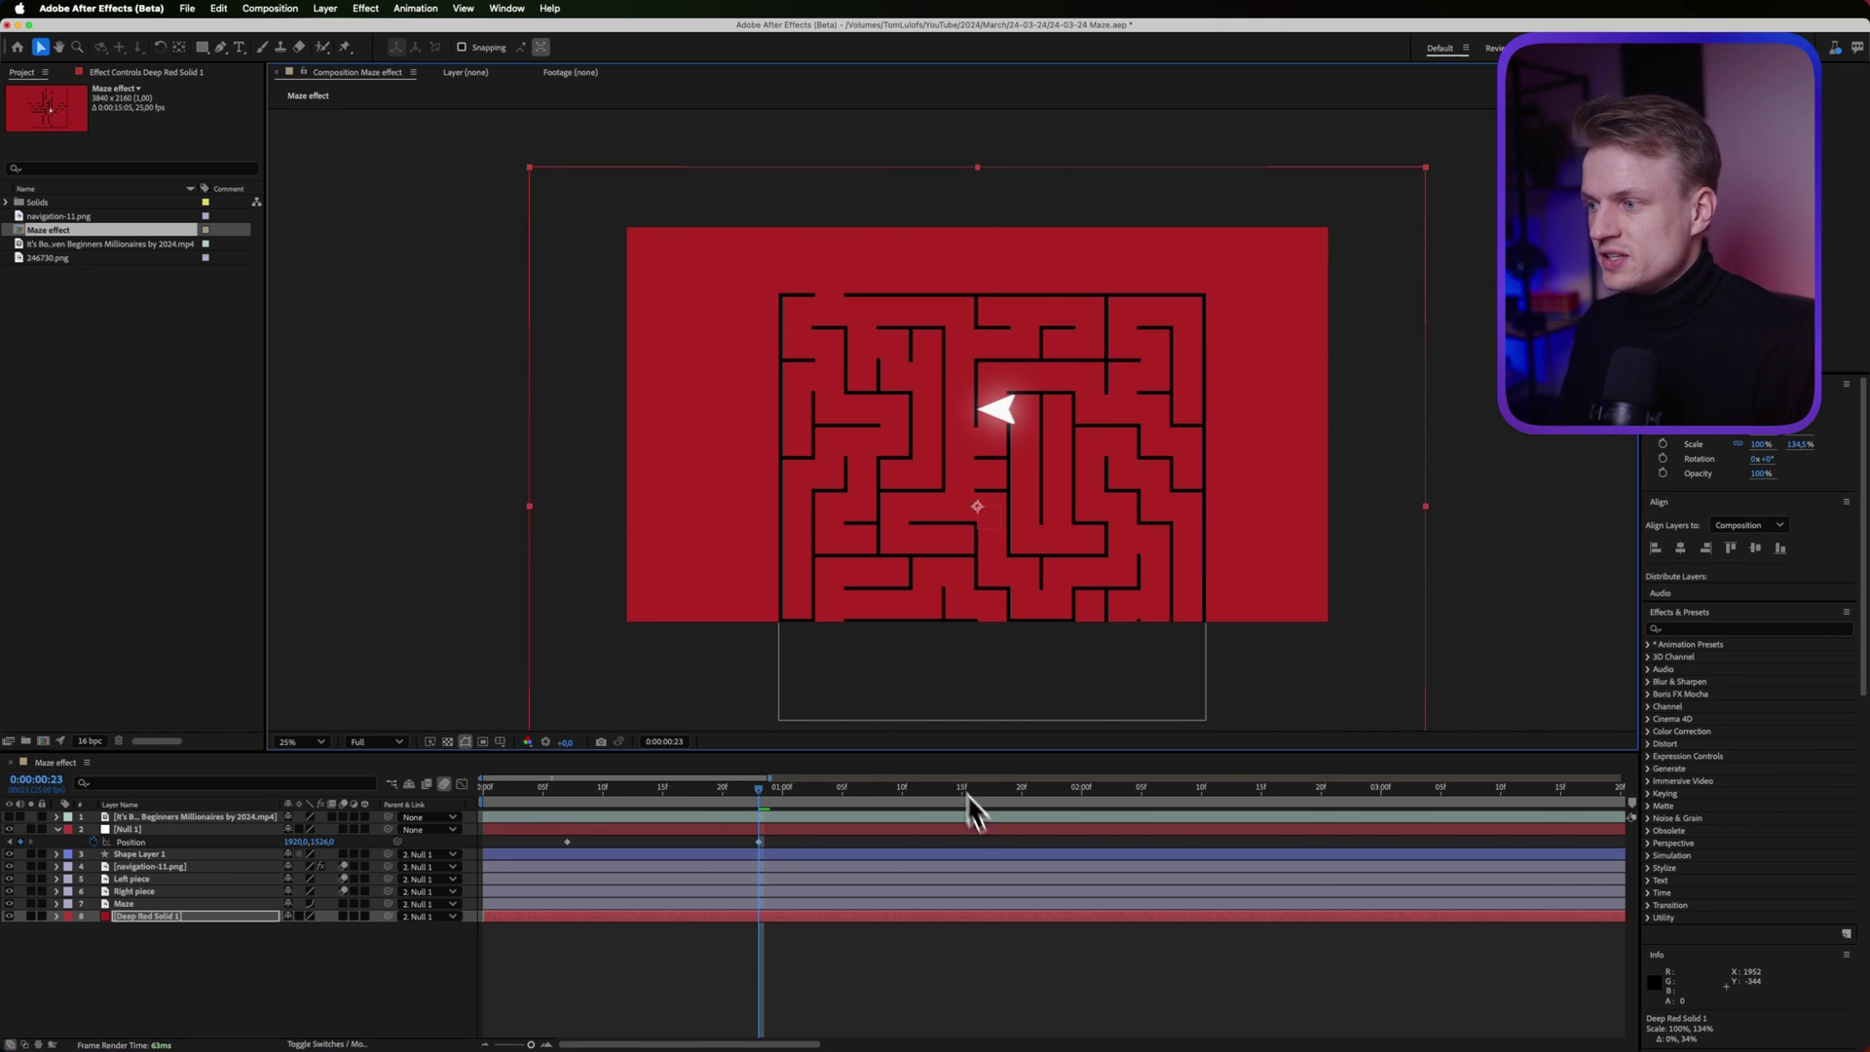
{"action": "left_click", "coordinate": [854, 925]}
Add a text layer reading N above the maze at the first frame and center it horizontally in the composition
{"action": "key", "text": "Home"}
{"action": "left_click", "coordinate": [239, 47]}
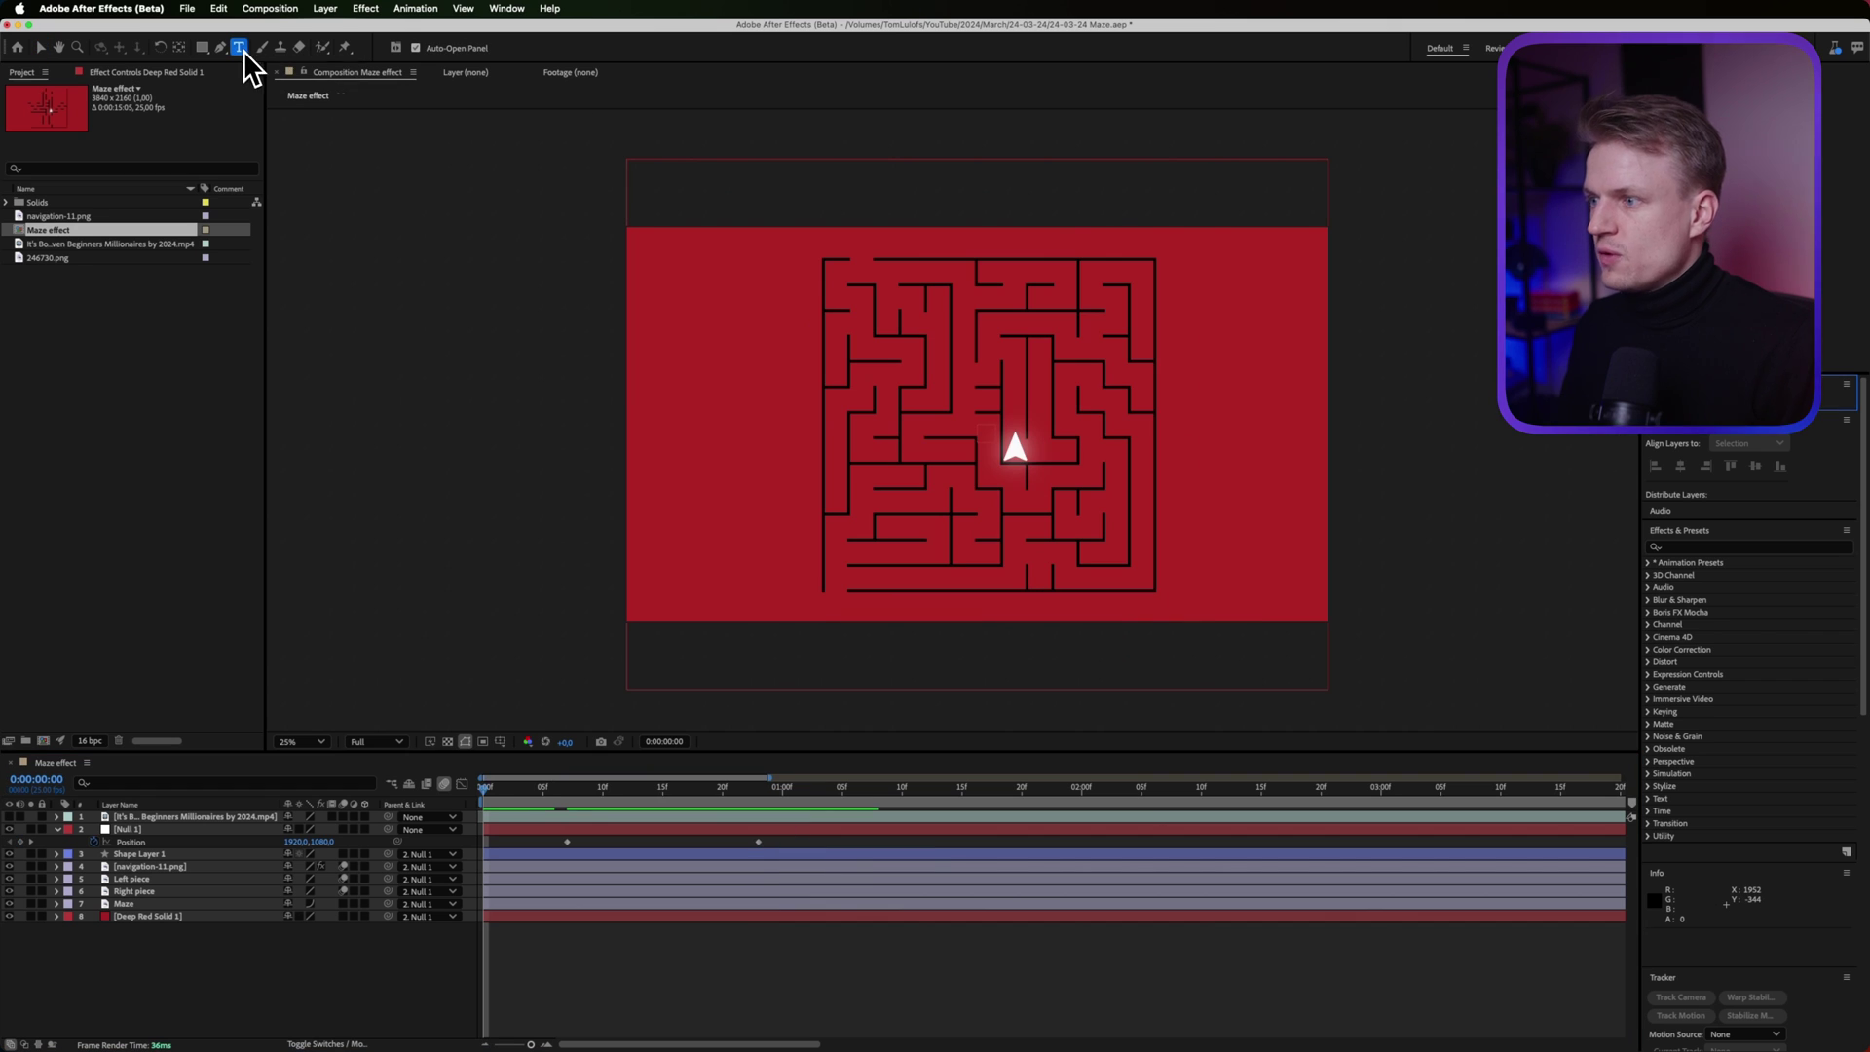
{"action": "left_click", "coordinate": [996, 242]}
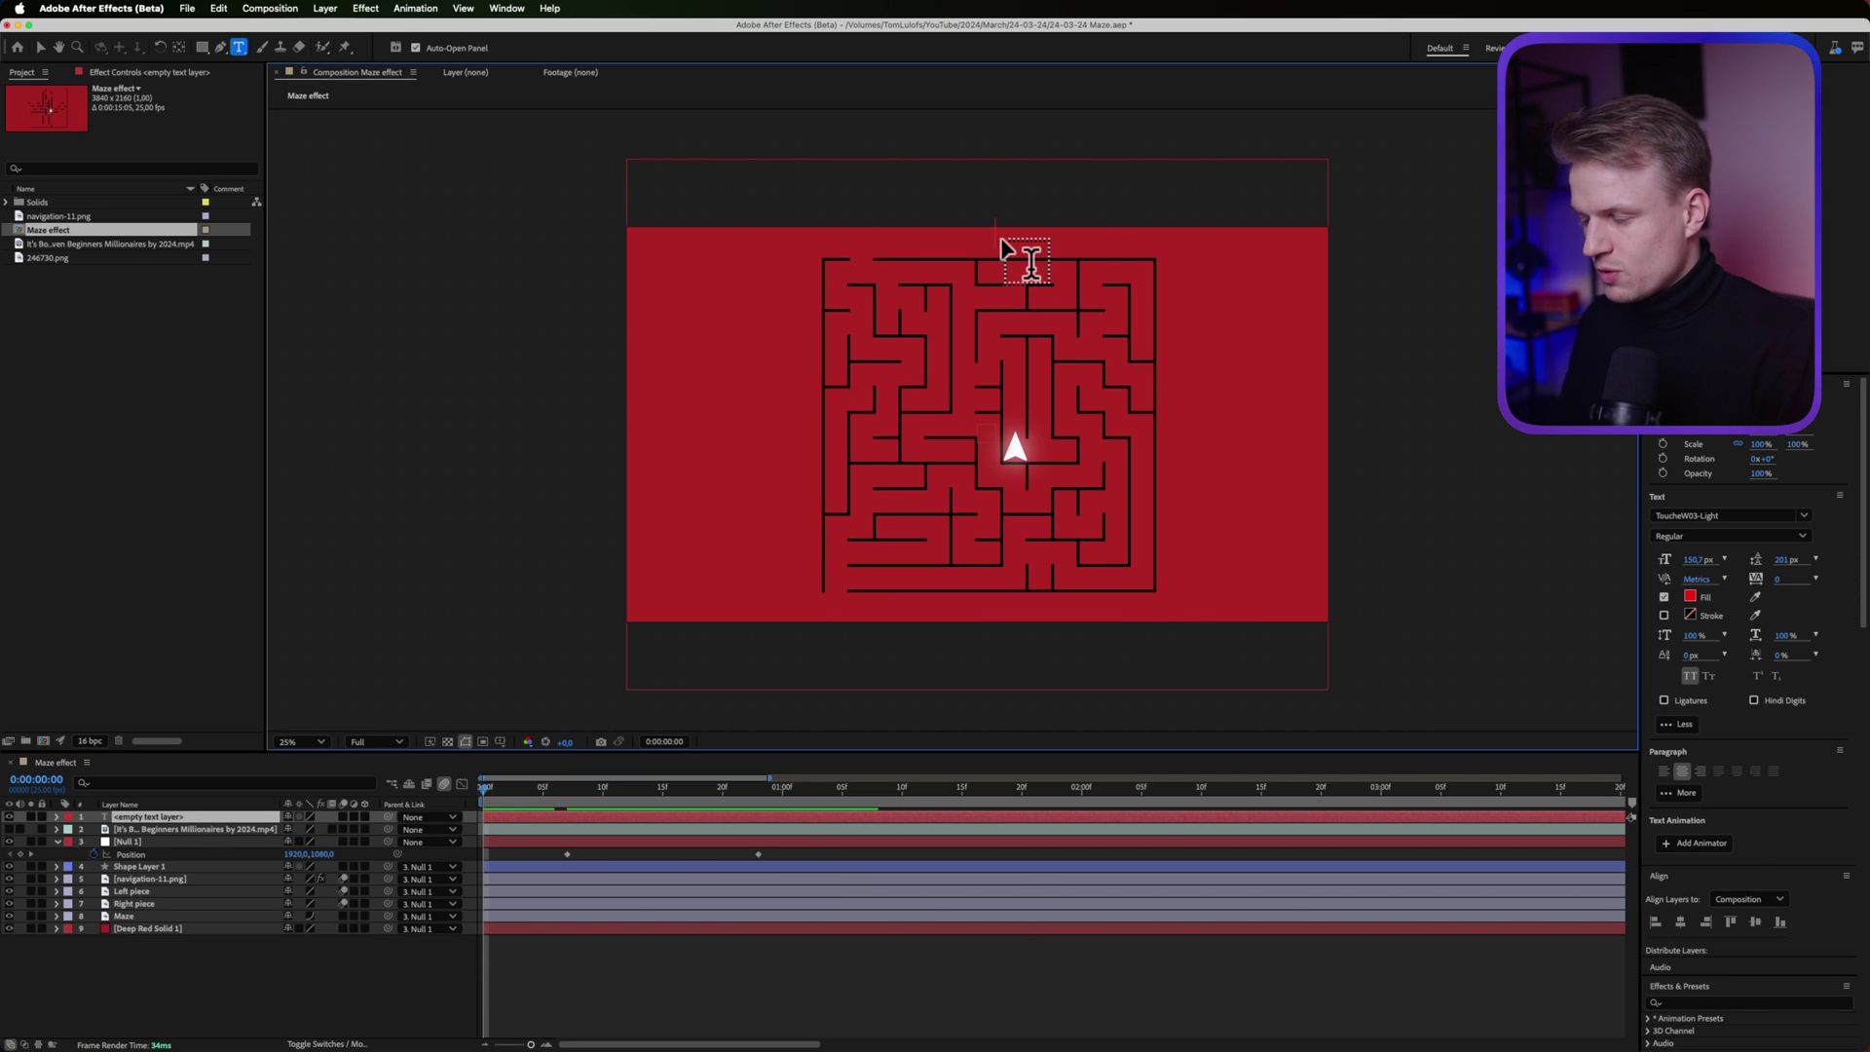
{"action": "type", "text": "N"}
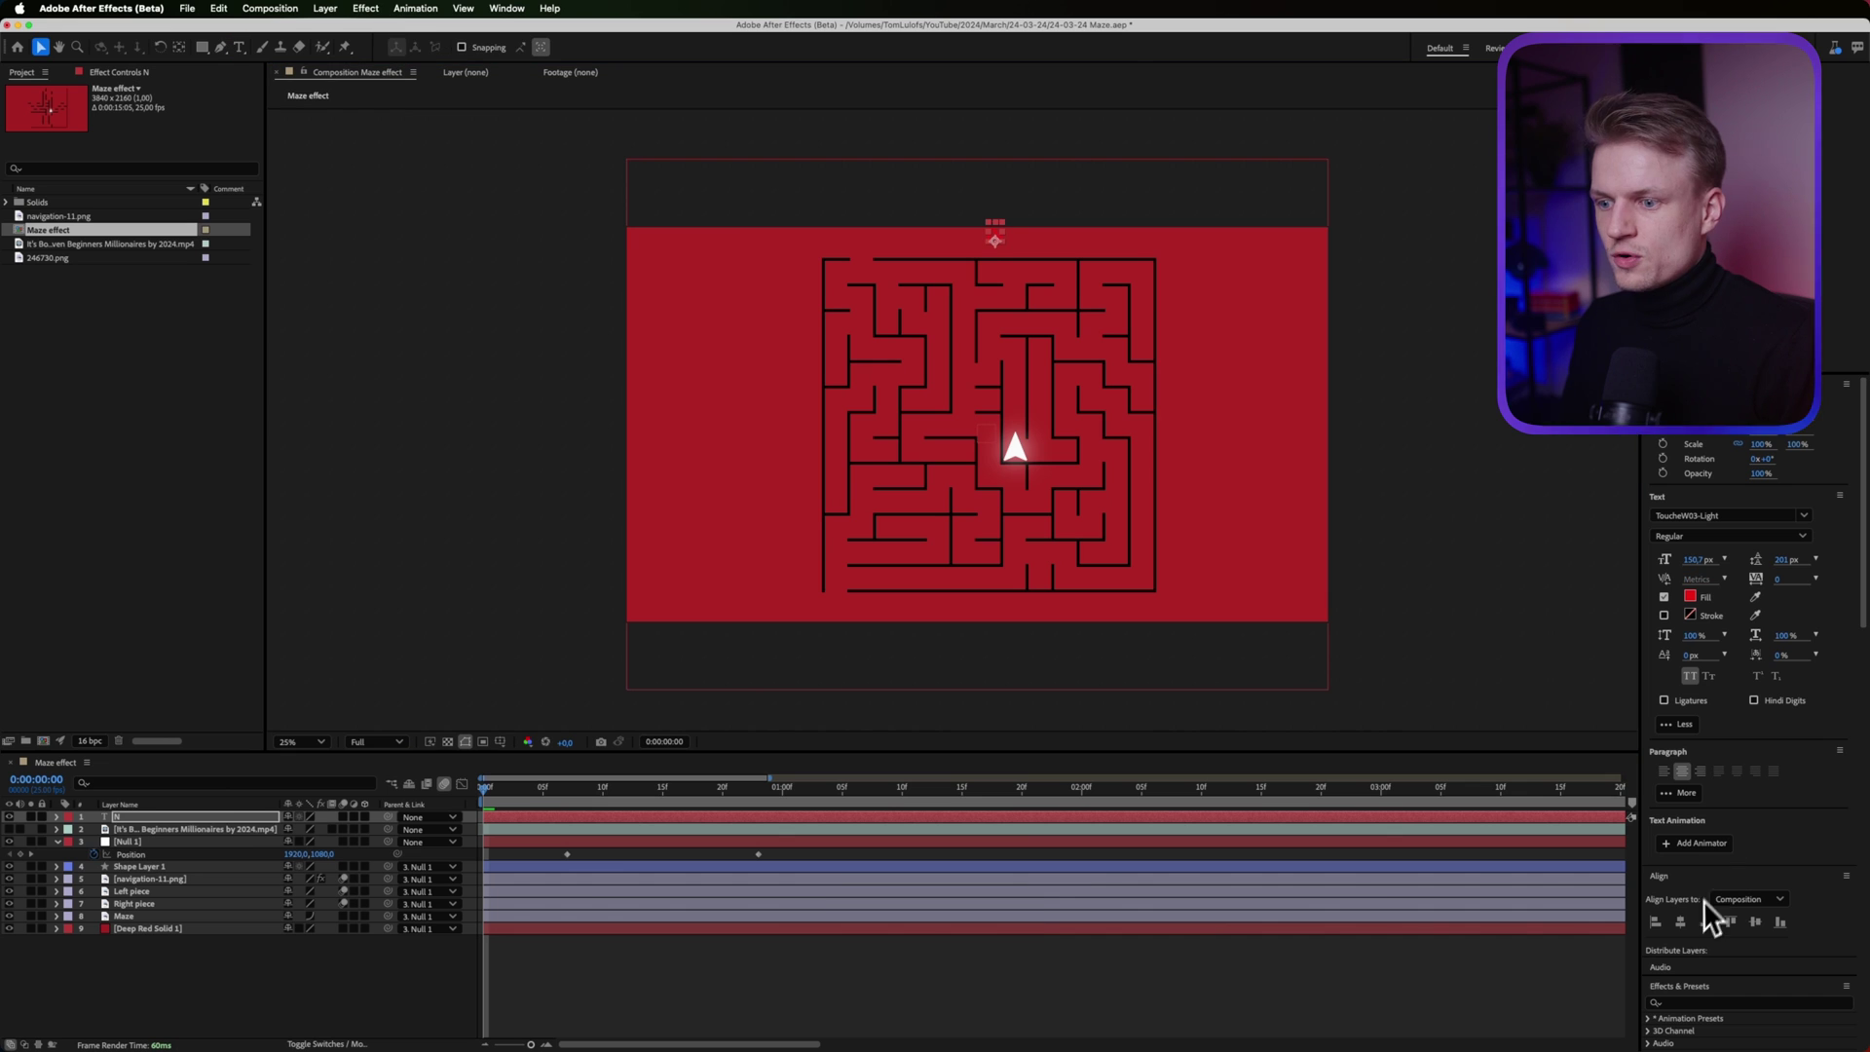
{"action": "left_click", "coordinate": [1682, 922]}
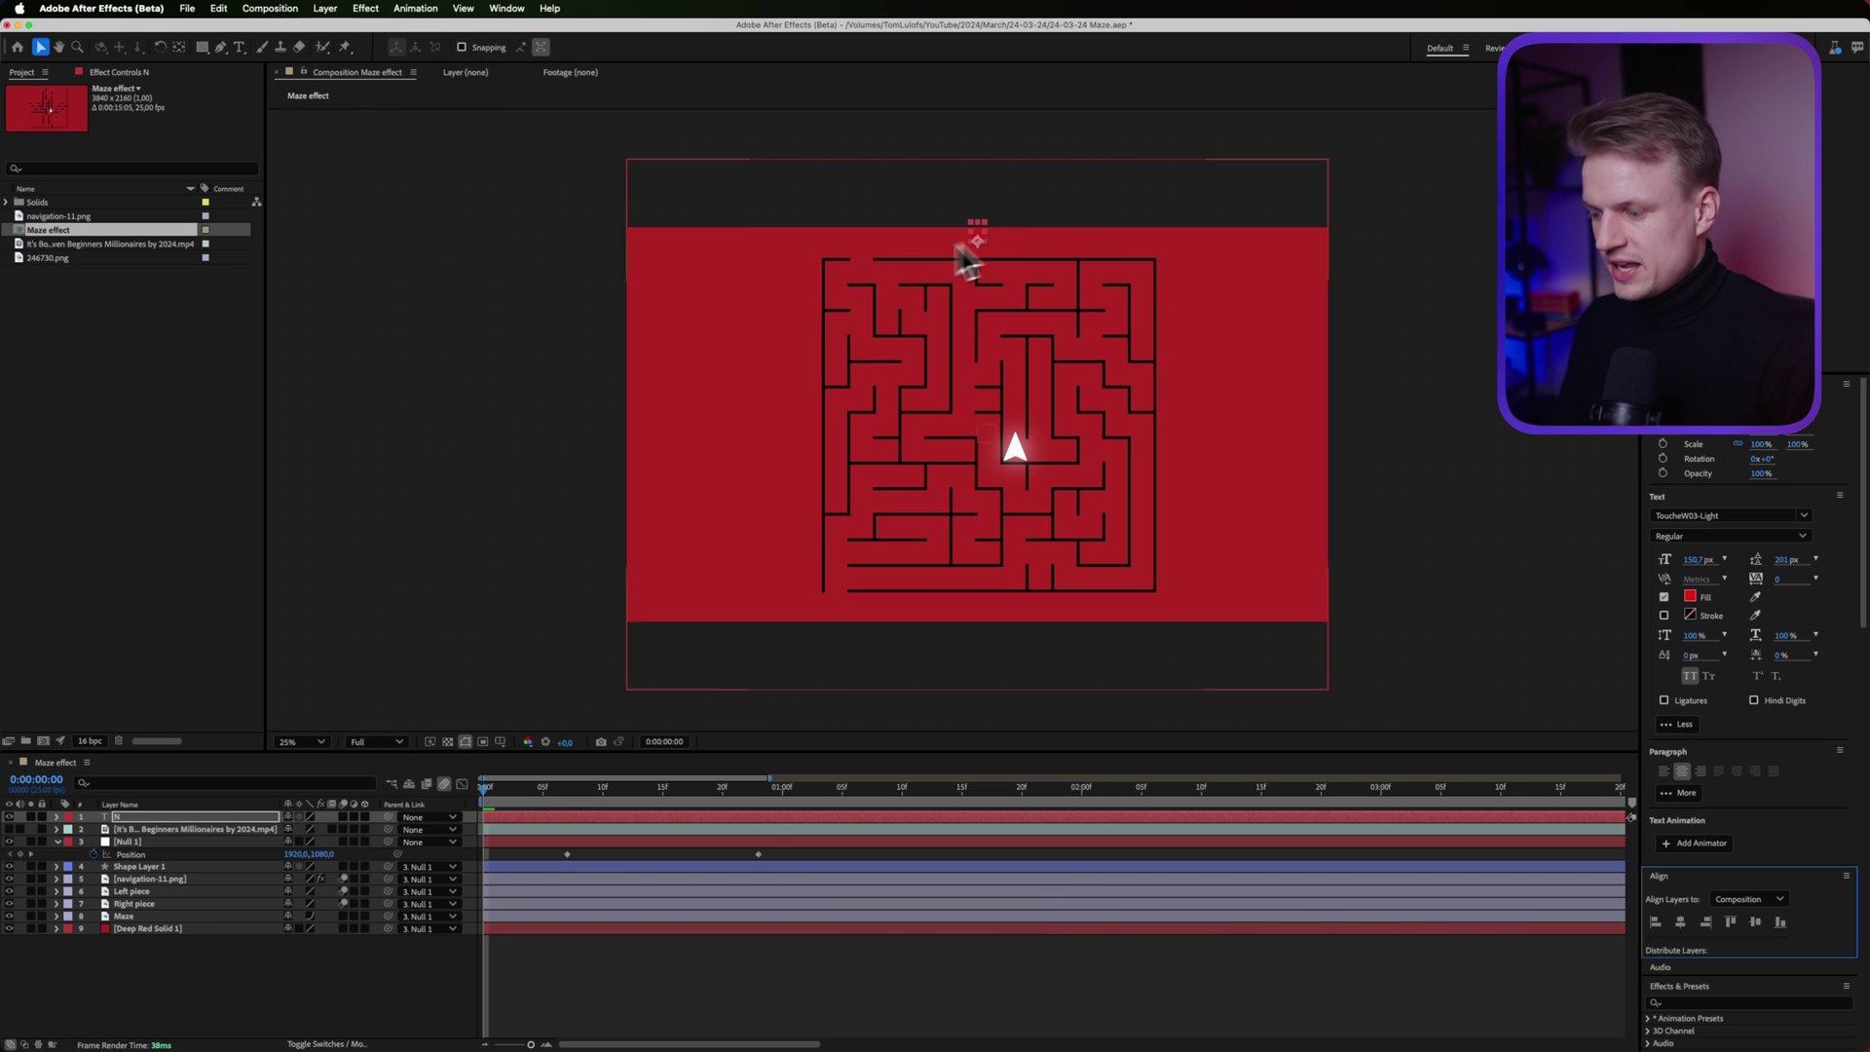
Keyframe the N layer's Position so the letter slides down from above the frame between 0:00:00:00 and 0:00:00:24
{"action": "key", "text": "p"}
{"action": "left_click", "coordinate": [94, 828]}
{"action": "left_click_drag", "start_coordinate": [633, 840], "coordinate": [770, 828]}
{"action": "left_click_drag", "start_coordinate": [318, 829], "coordinate": [196, 838]}
Set the N text's fill to near-white E7DEDE and parent its layer to the null
{"action": "left_click", "coordinate": [1689, 596]}
{"action": "left_click_drag", "start_coordinate": [1079, 528], "coordinate": [1014, 498]}
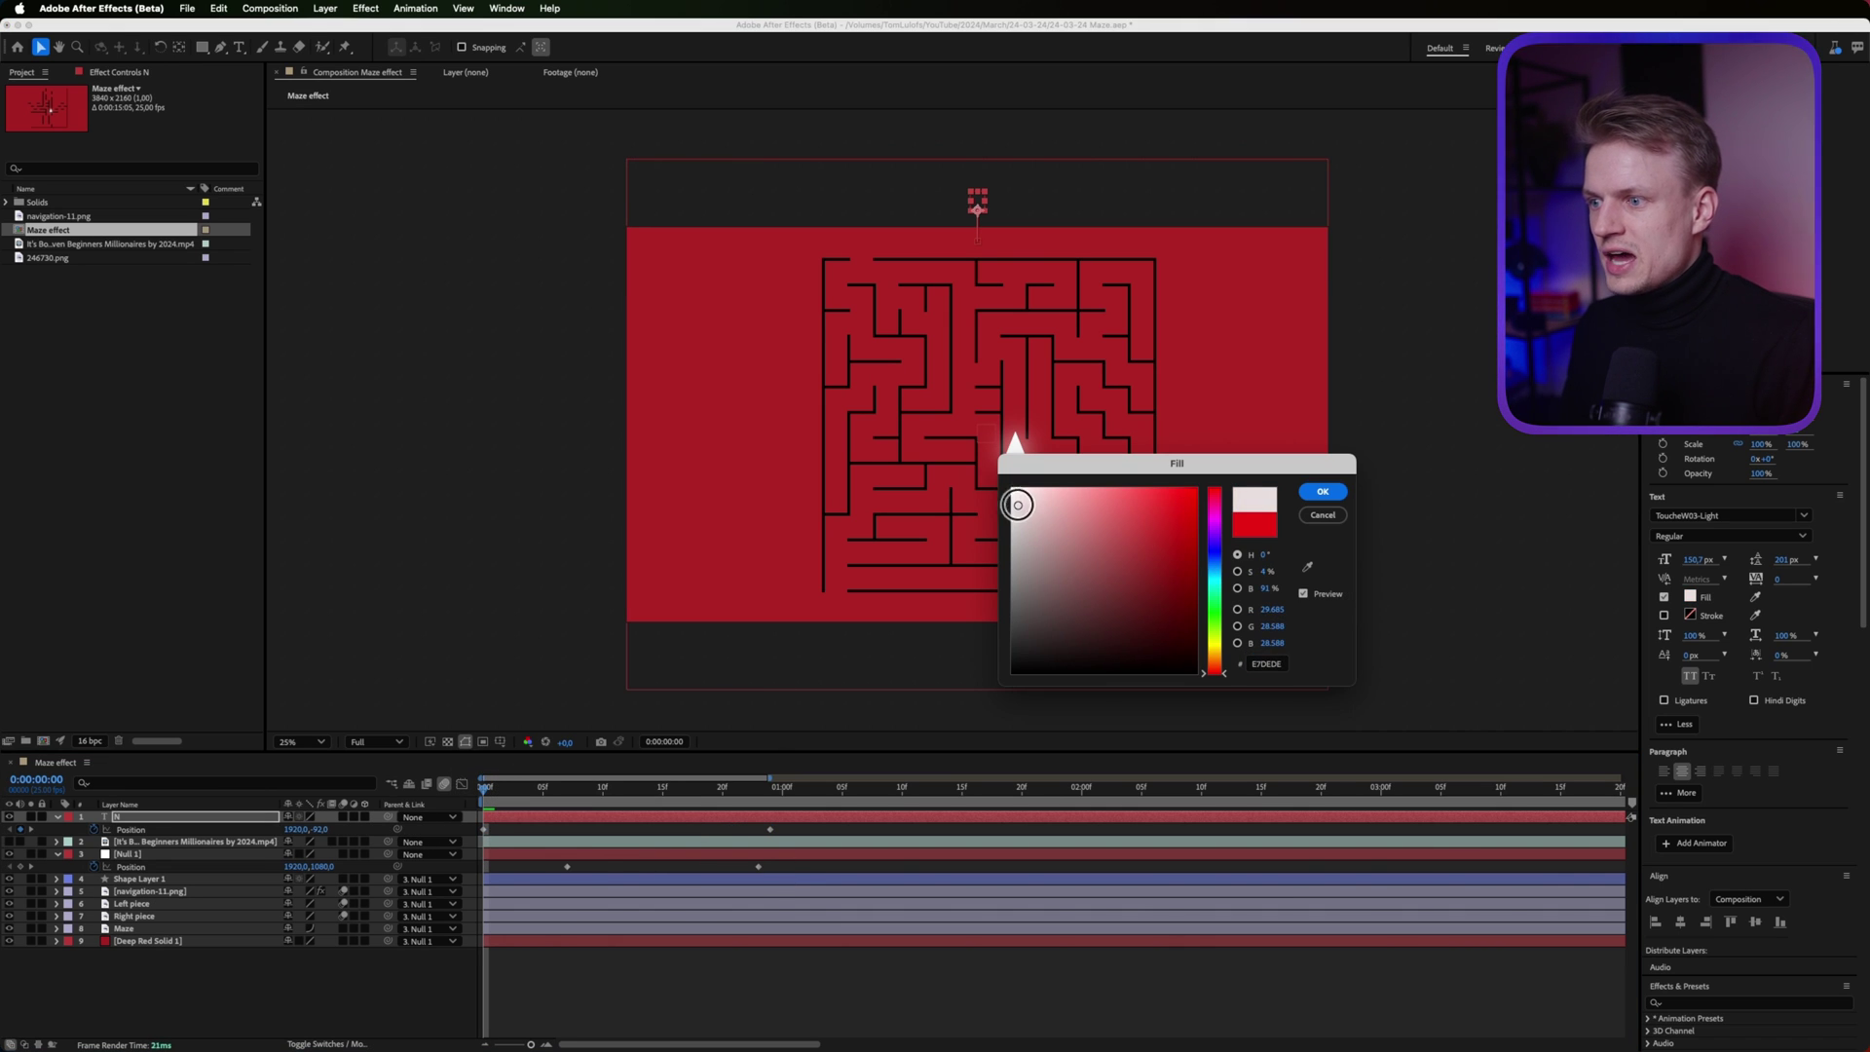
{"action": "left_click", "coordinate": [1317, 490]}
{"action": "left_click_drag", "start_coordinate": [877, 779], "coordinate": [785, 791]}
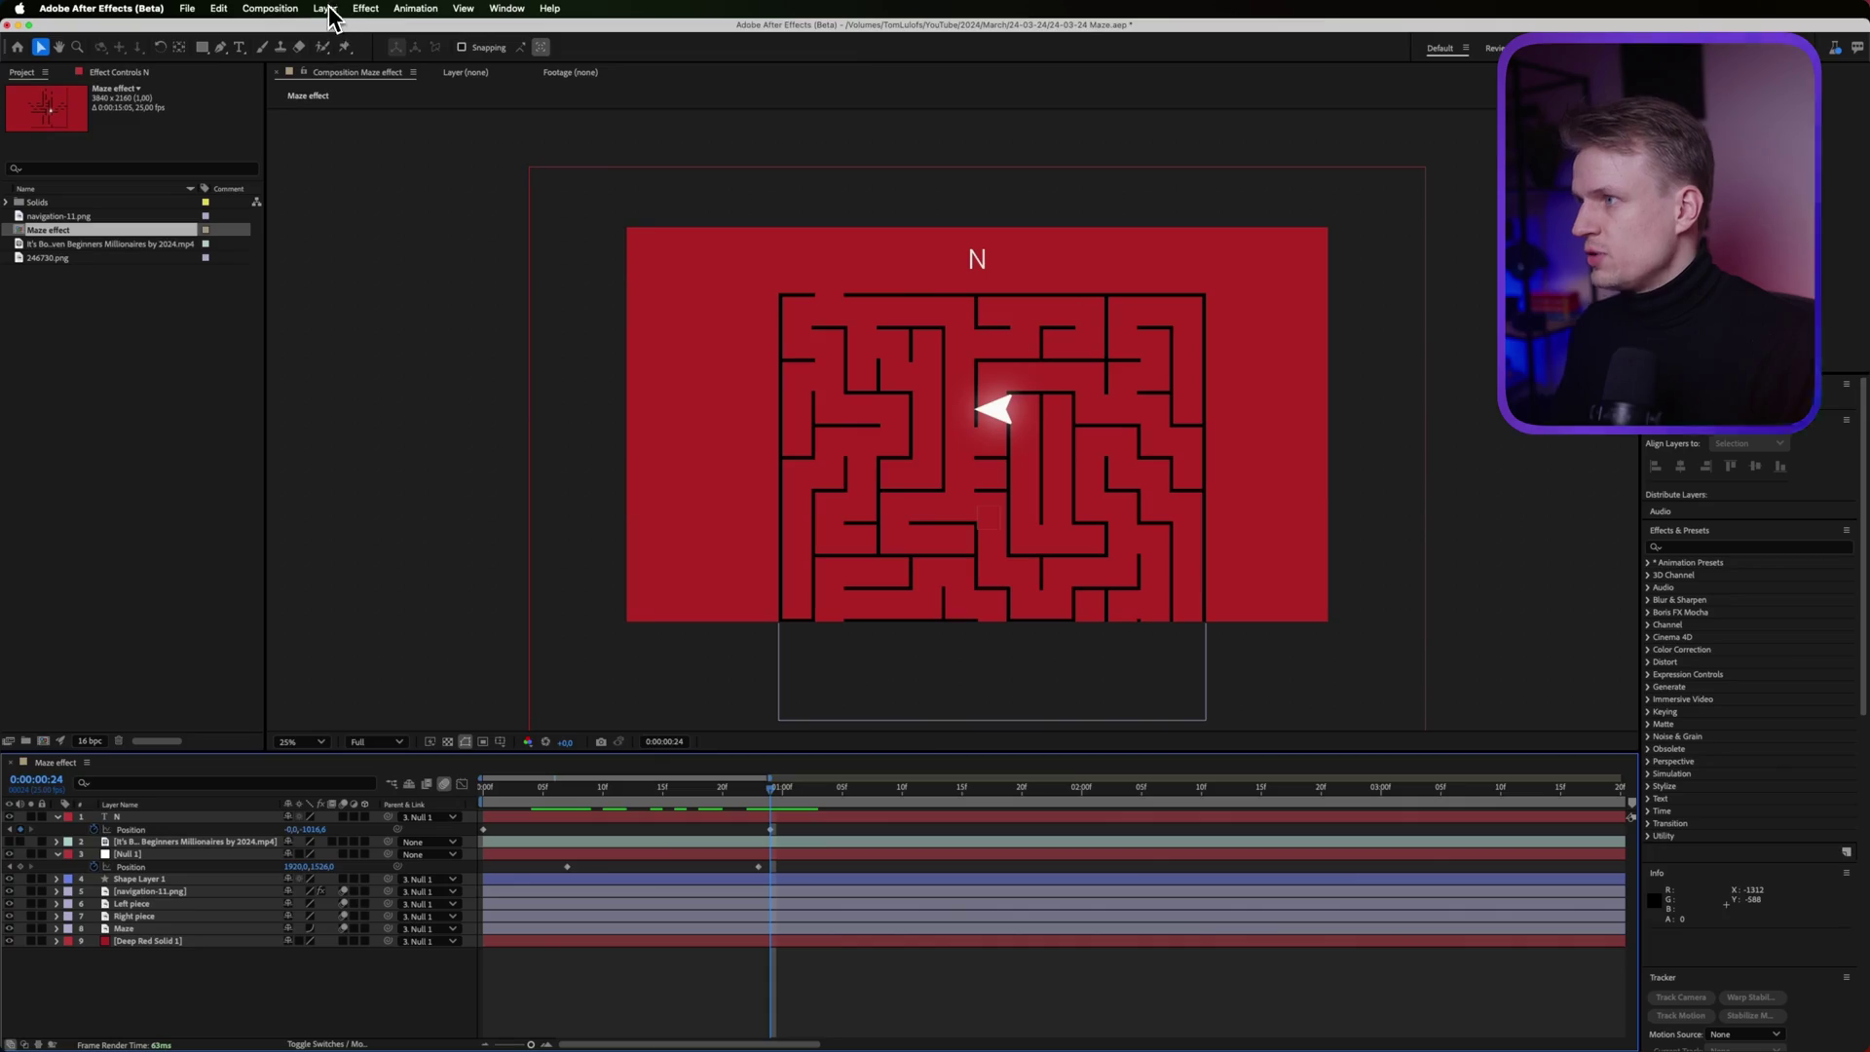
Create an adjustment layer and apply a Glow effect with a raised Glow Threshold and a larger Glow Radius
{"action": "left_click", "coordinate": [327, 10]}
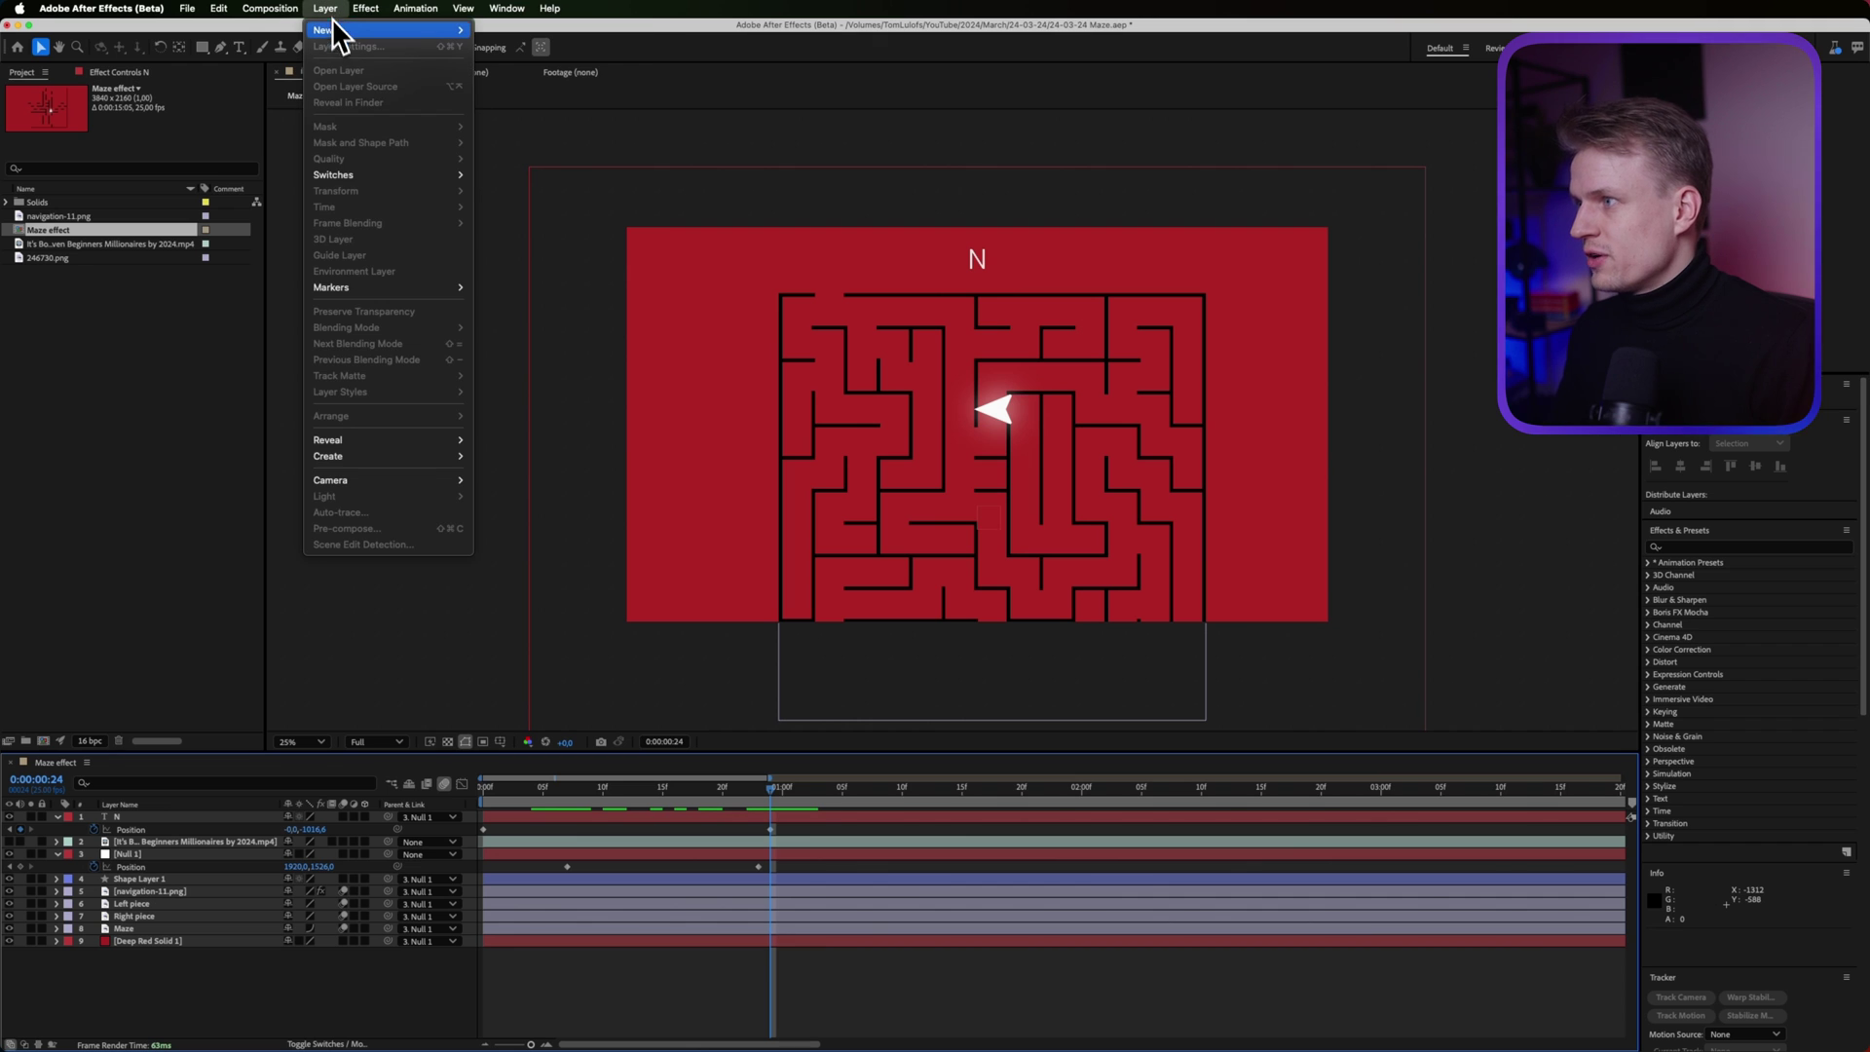
{"action": "mouse_move", "coordinate": [338, 33]}
{"action": "left_click", "coordinate": [541, 126]}
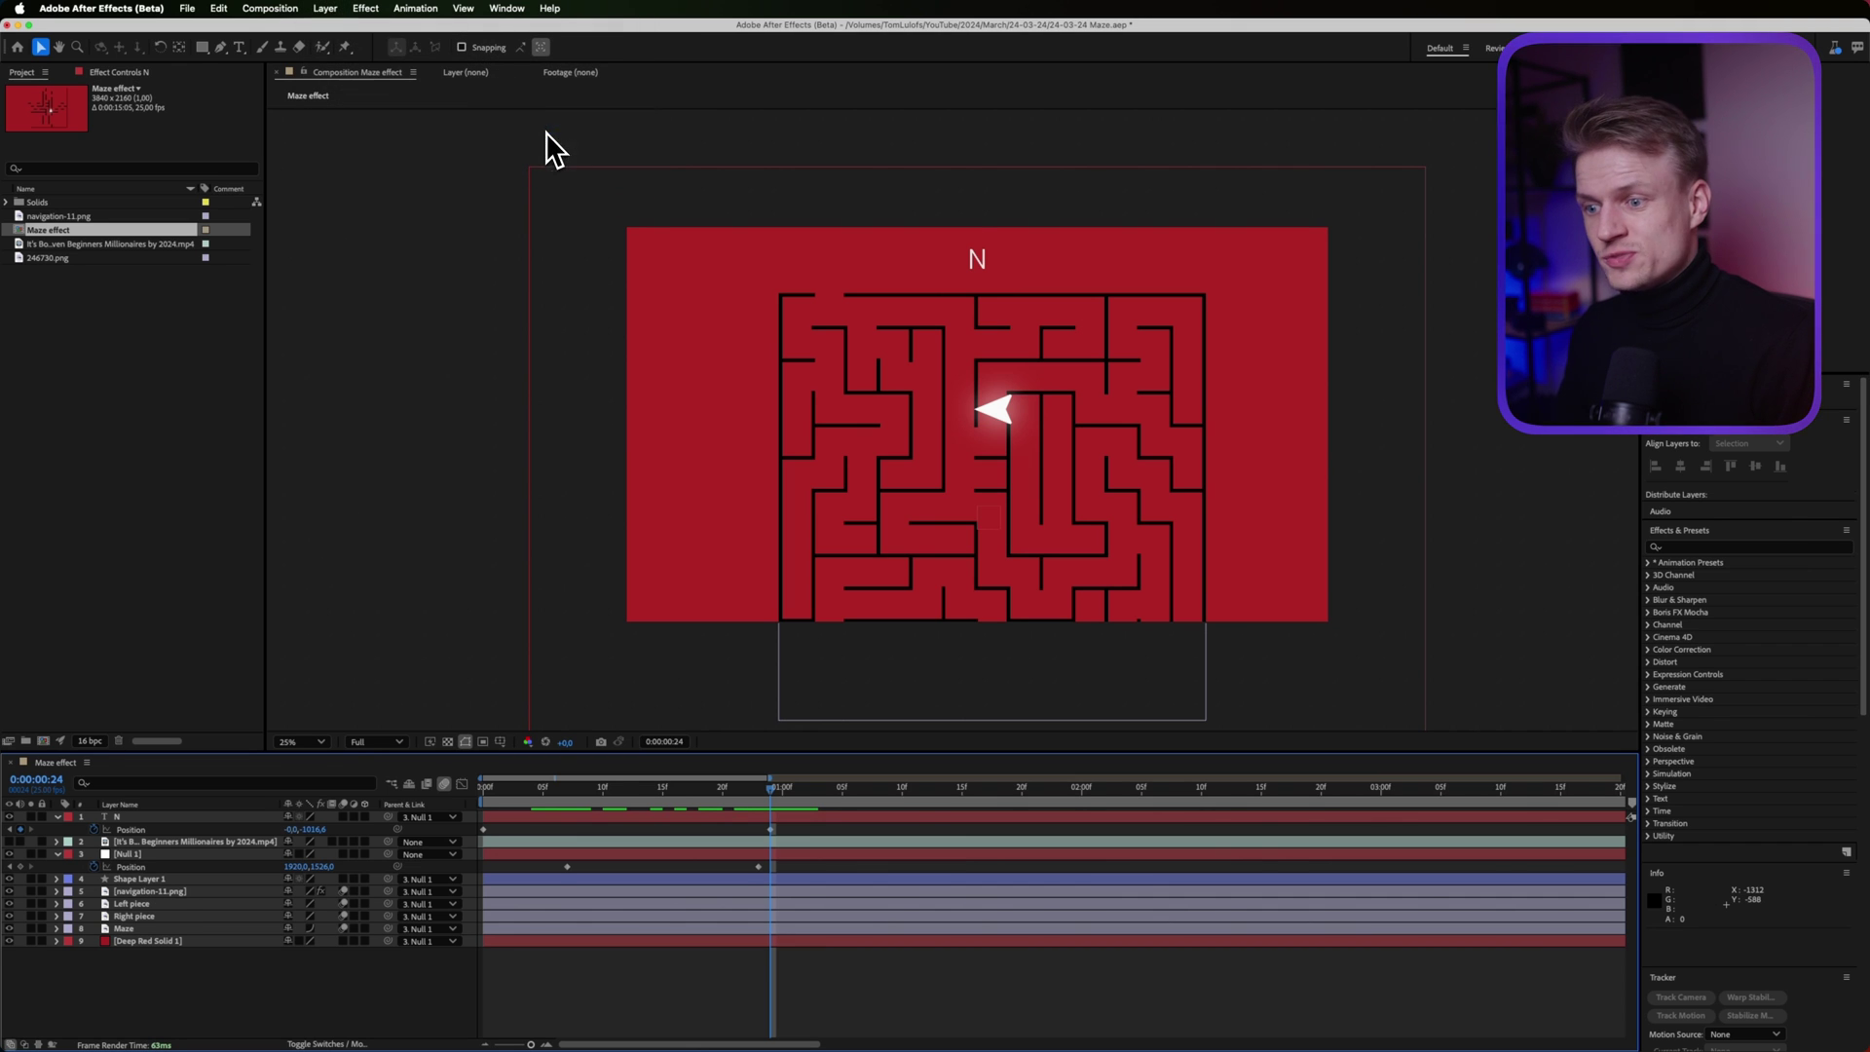
{"action": "left_click", "coordinate": [1703, 629]}
{"action": "type", "text": "glow"}
{"action": "double_click", "coordinate": [1703, 720]}
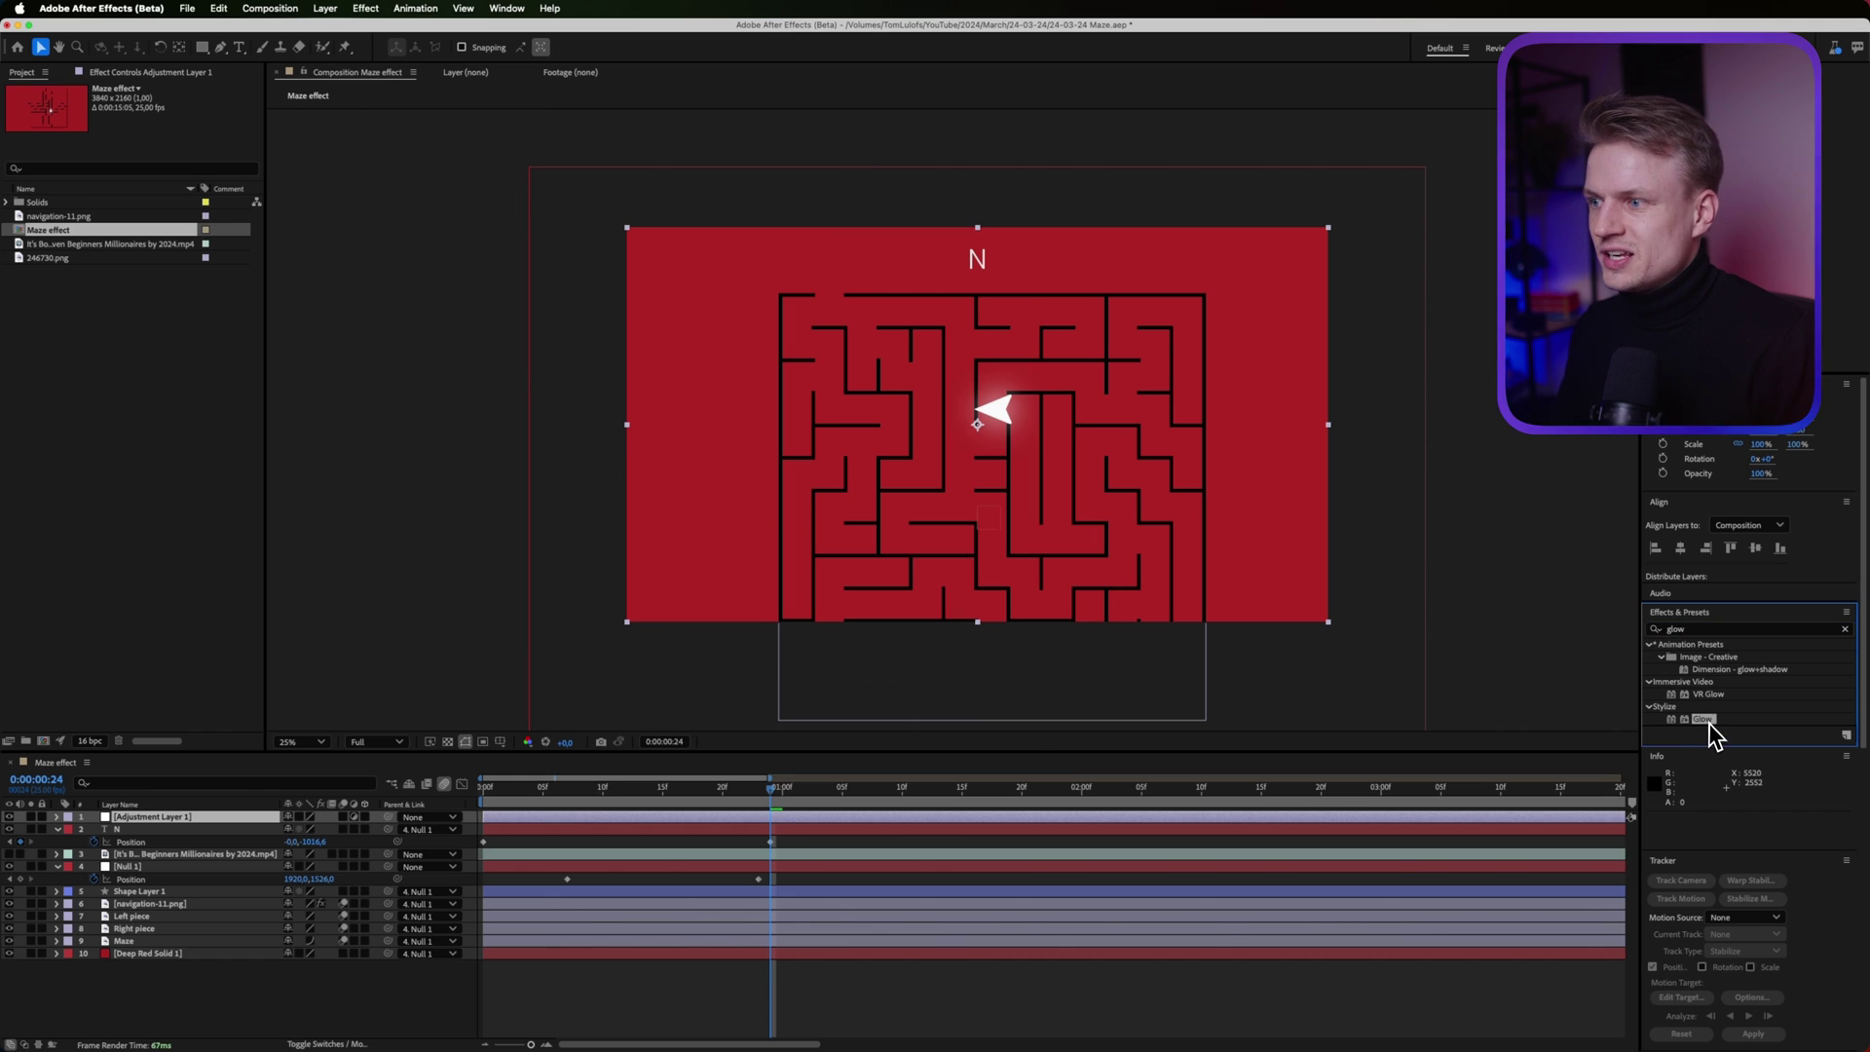
{"action": "left_click_drag", "start_coordinate": [155, 126], "coordinate": [278, 114]}
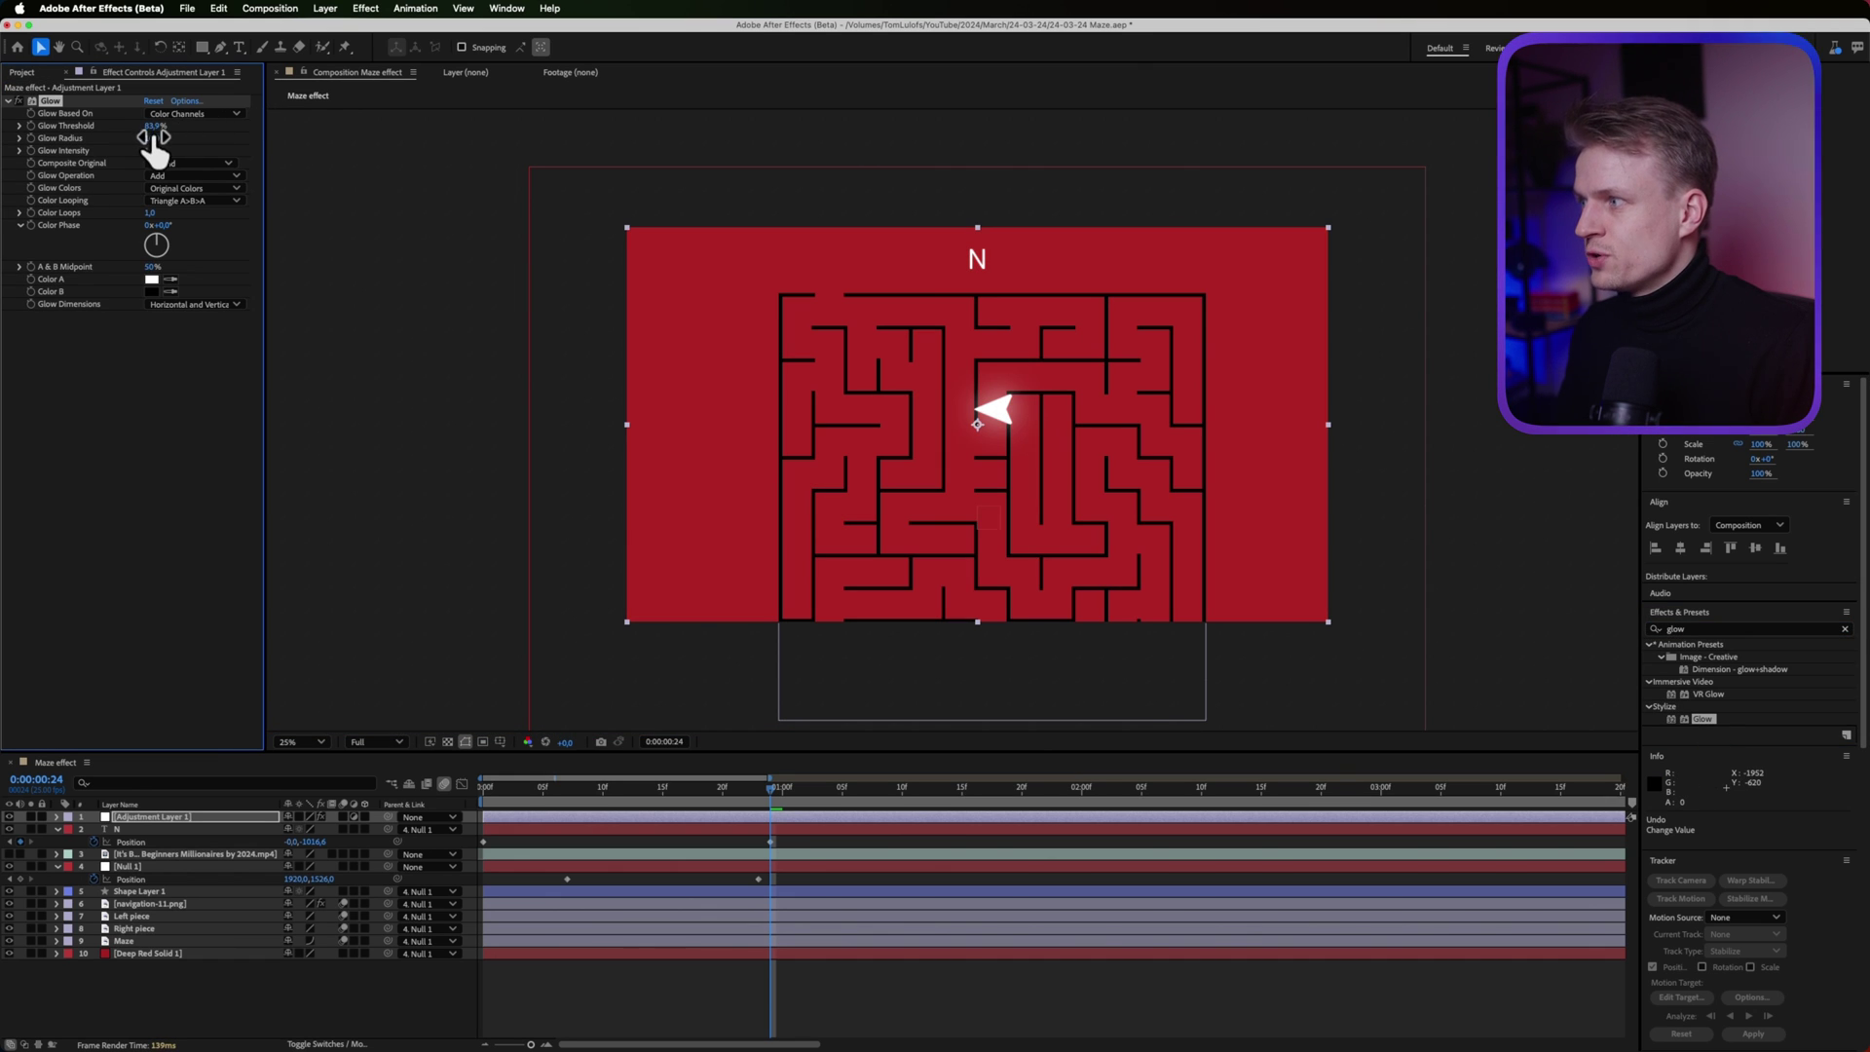
{"action": "left_click_drag", "start_coordinate": [196, 140], "coordinate": [376, 117]}
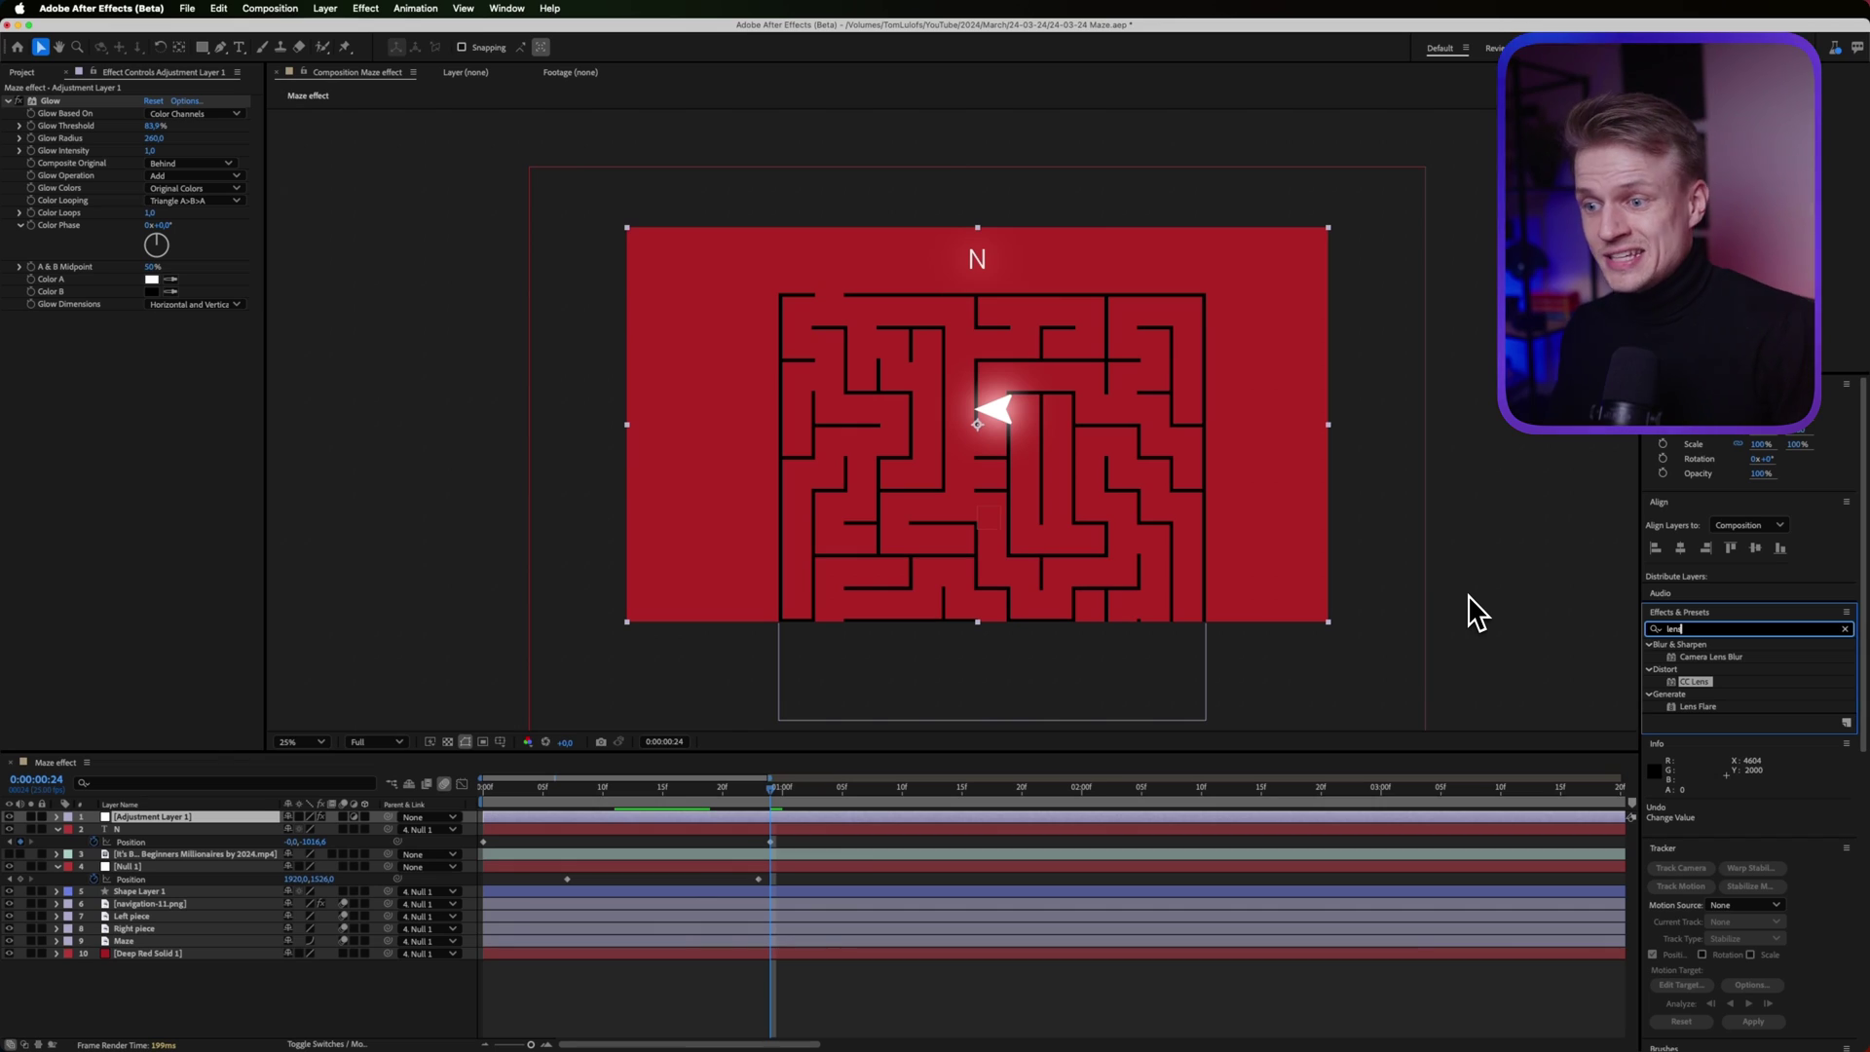
Try a CC Lens distortion on the adjustment layer with its Size set to 300
{"action": "double_click", "coordinate": [1677, 681]}
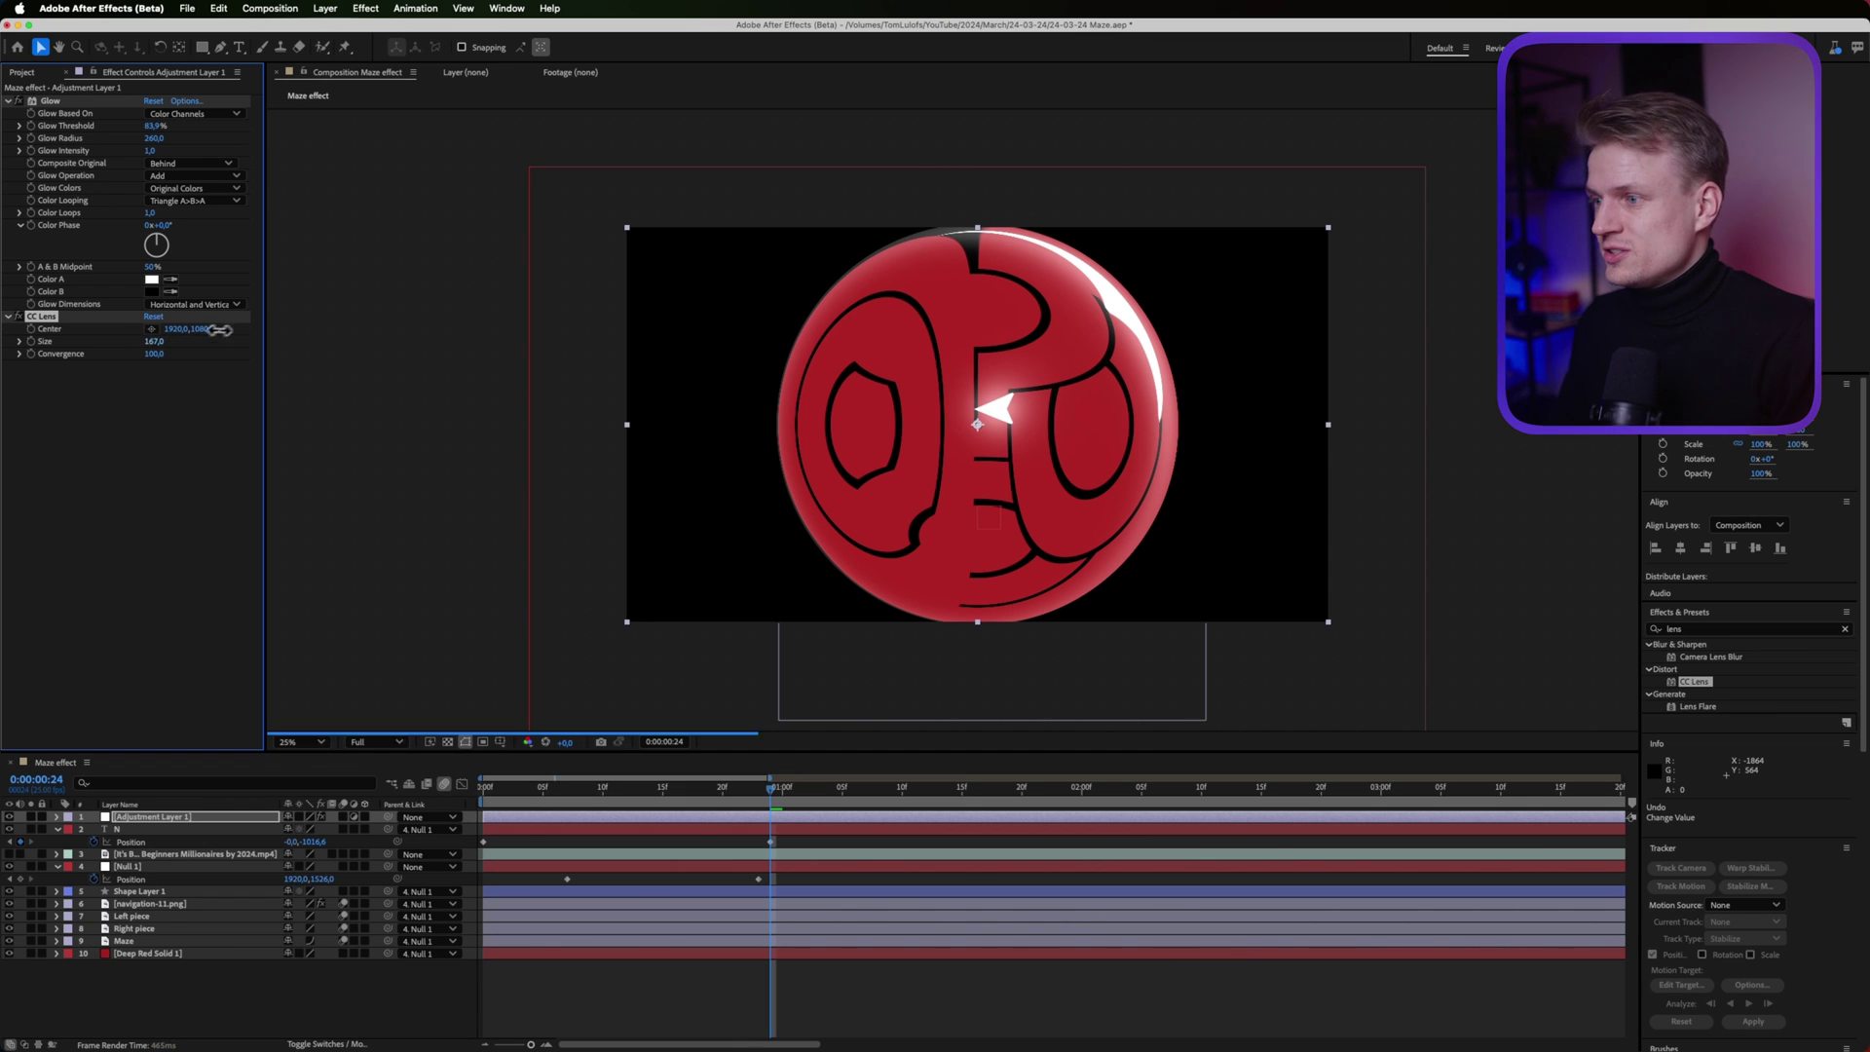
{"action": "left_click_drag", "start_coordinate": [362, 317], "coordinate": [418, 309]}
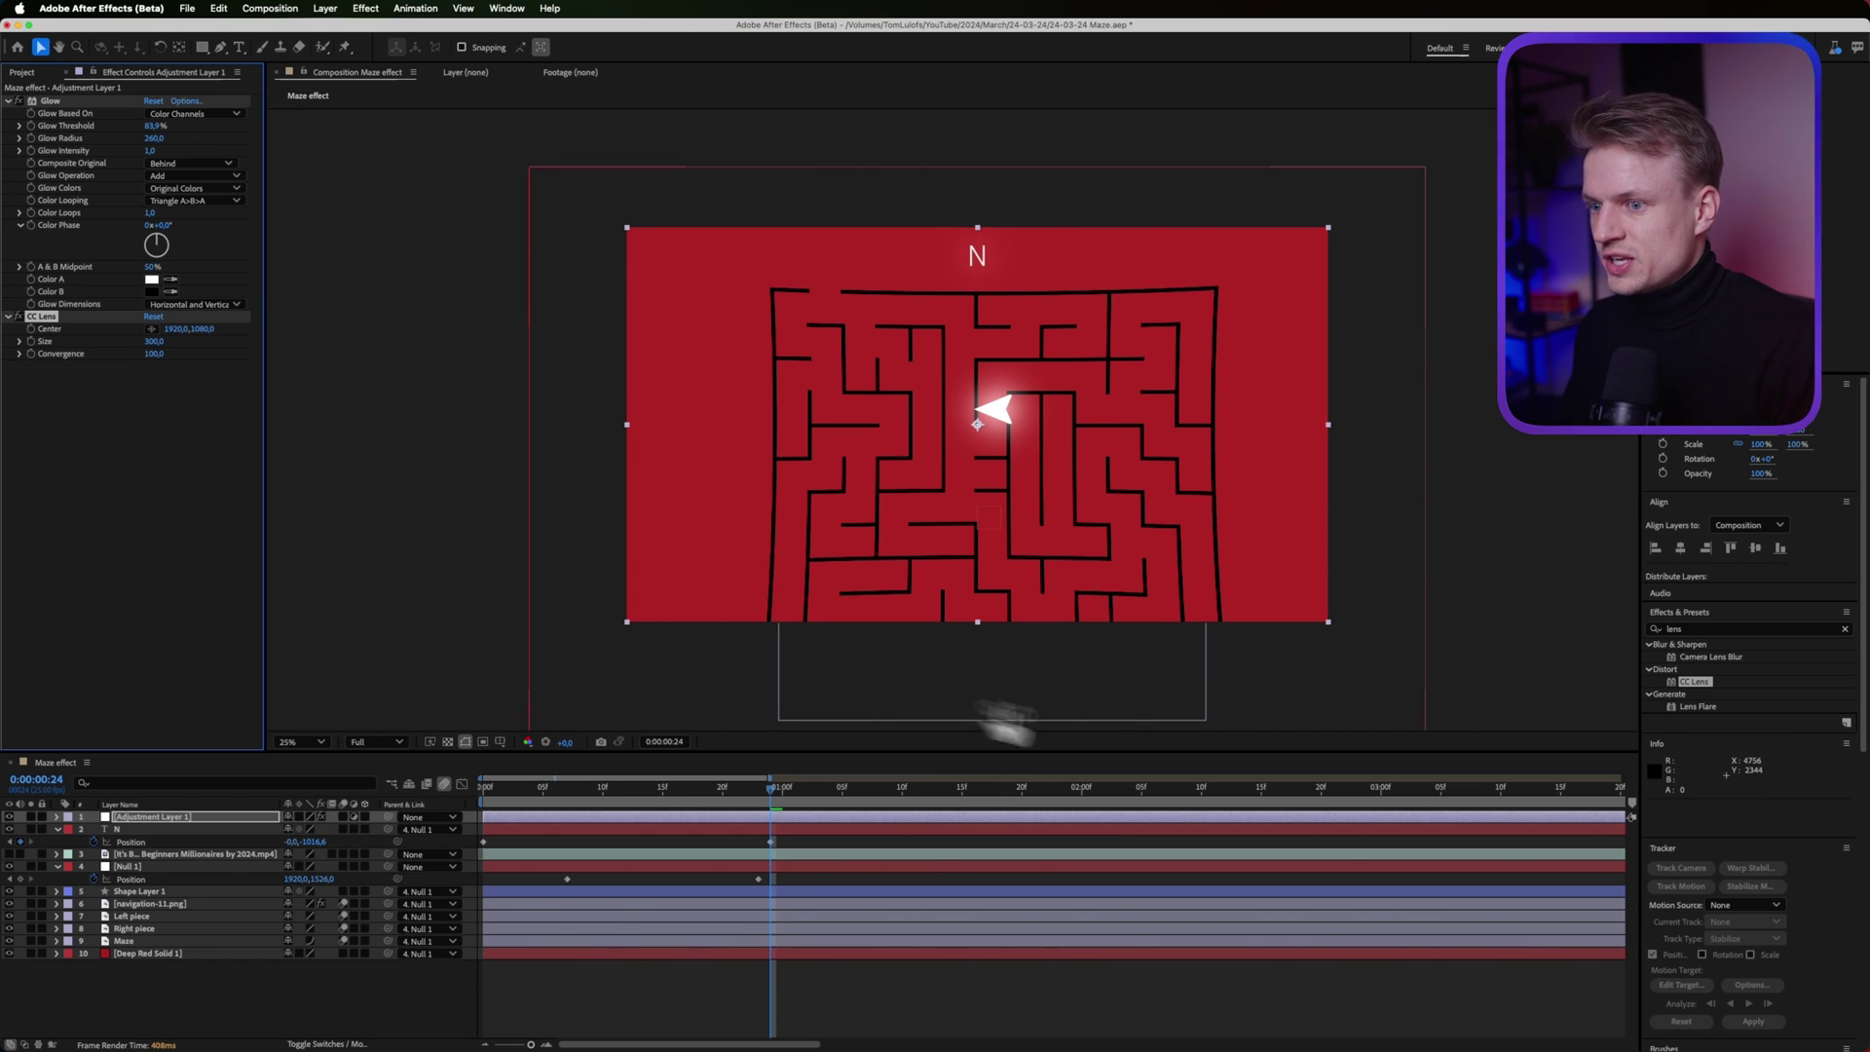
Replace CC Lens with VR Chromatic Aberrations on the adjustment layer, using Aberration Red -10 and Blue 10
{"action": "key", "text": "super+7"}
{"action": "type", "text": "chrom"}
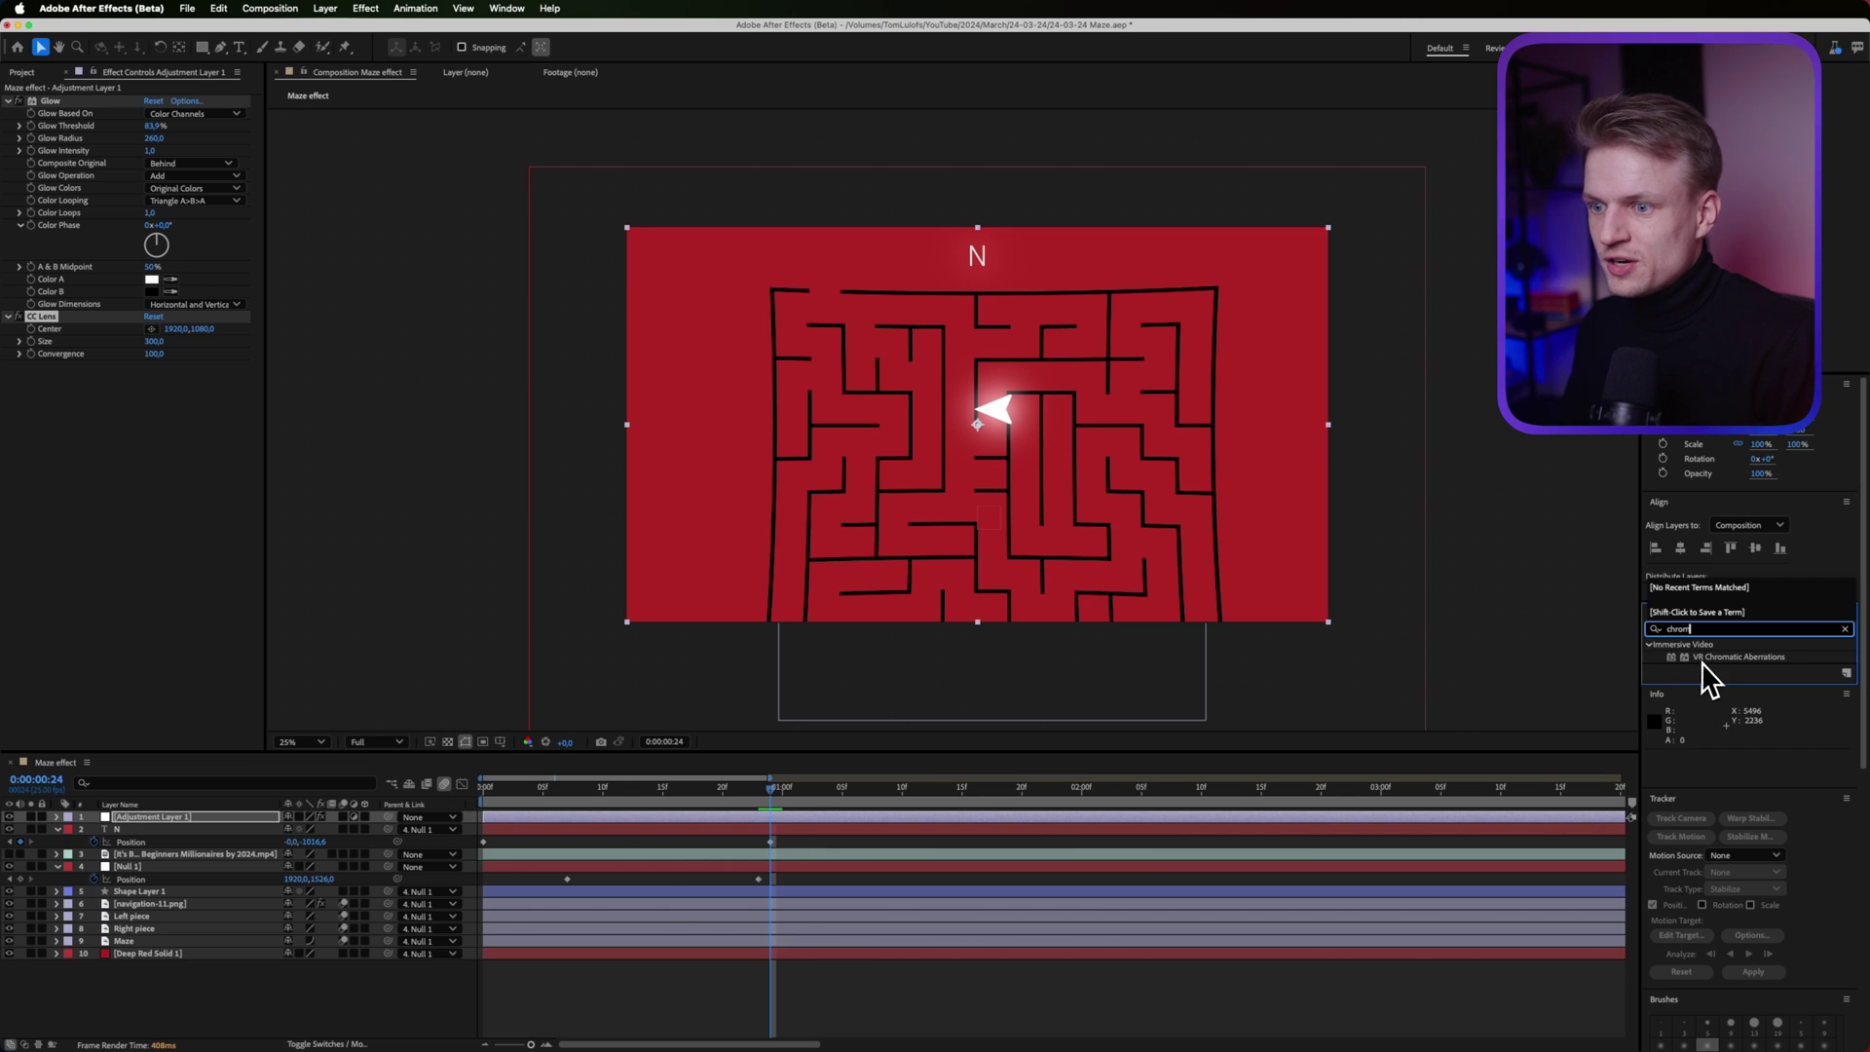
{"action": "double_click", "coordinate": [1706, 658]}
{"action": "left_click", "coordinate": [48, 320]}
{"action": "key", "text": "BackSpace"}
{"action": "left_click", "coordinate": [160, 477]}
{"action": "key", "text": "Return"}
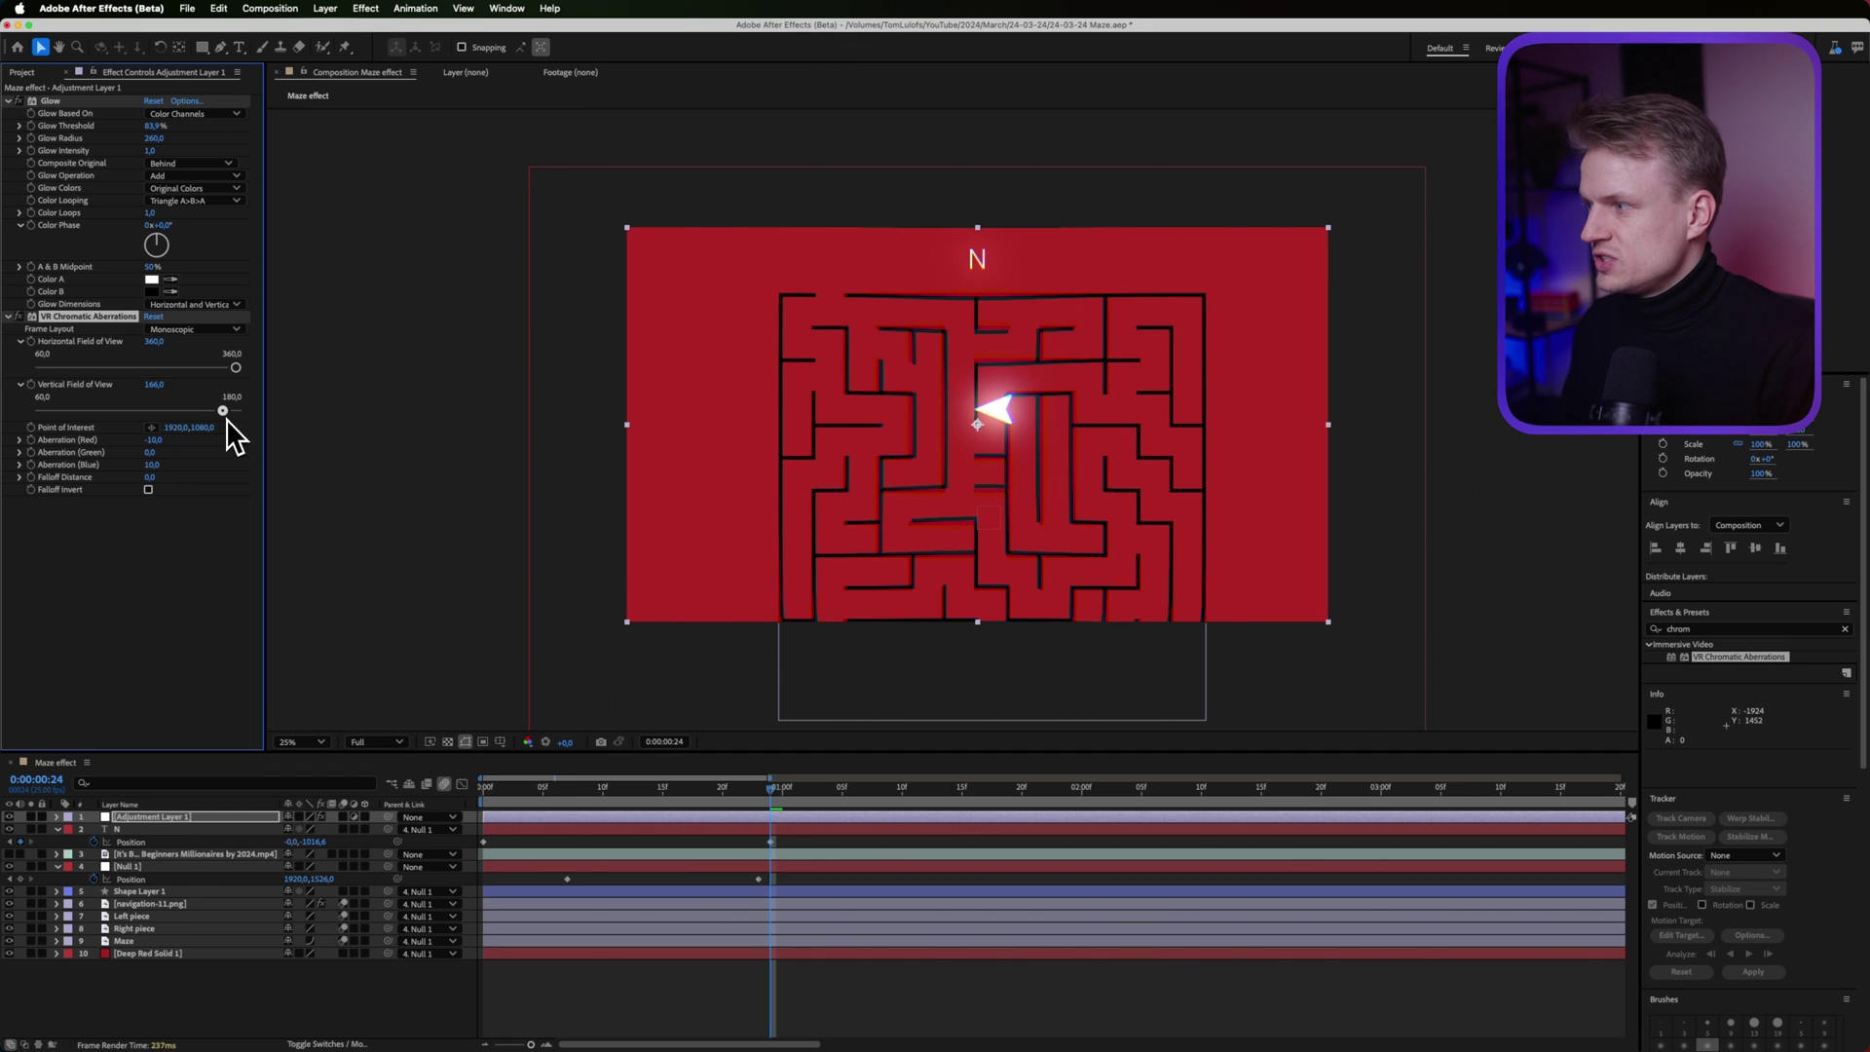
Try different vertical and horizontal fields of view for VR Chromatic Aberrations and remove the effect
{"action": "left_click_drag", "start_coordinate": [231, 420], "coordinate": [264, 420]}
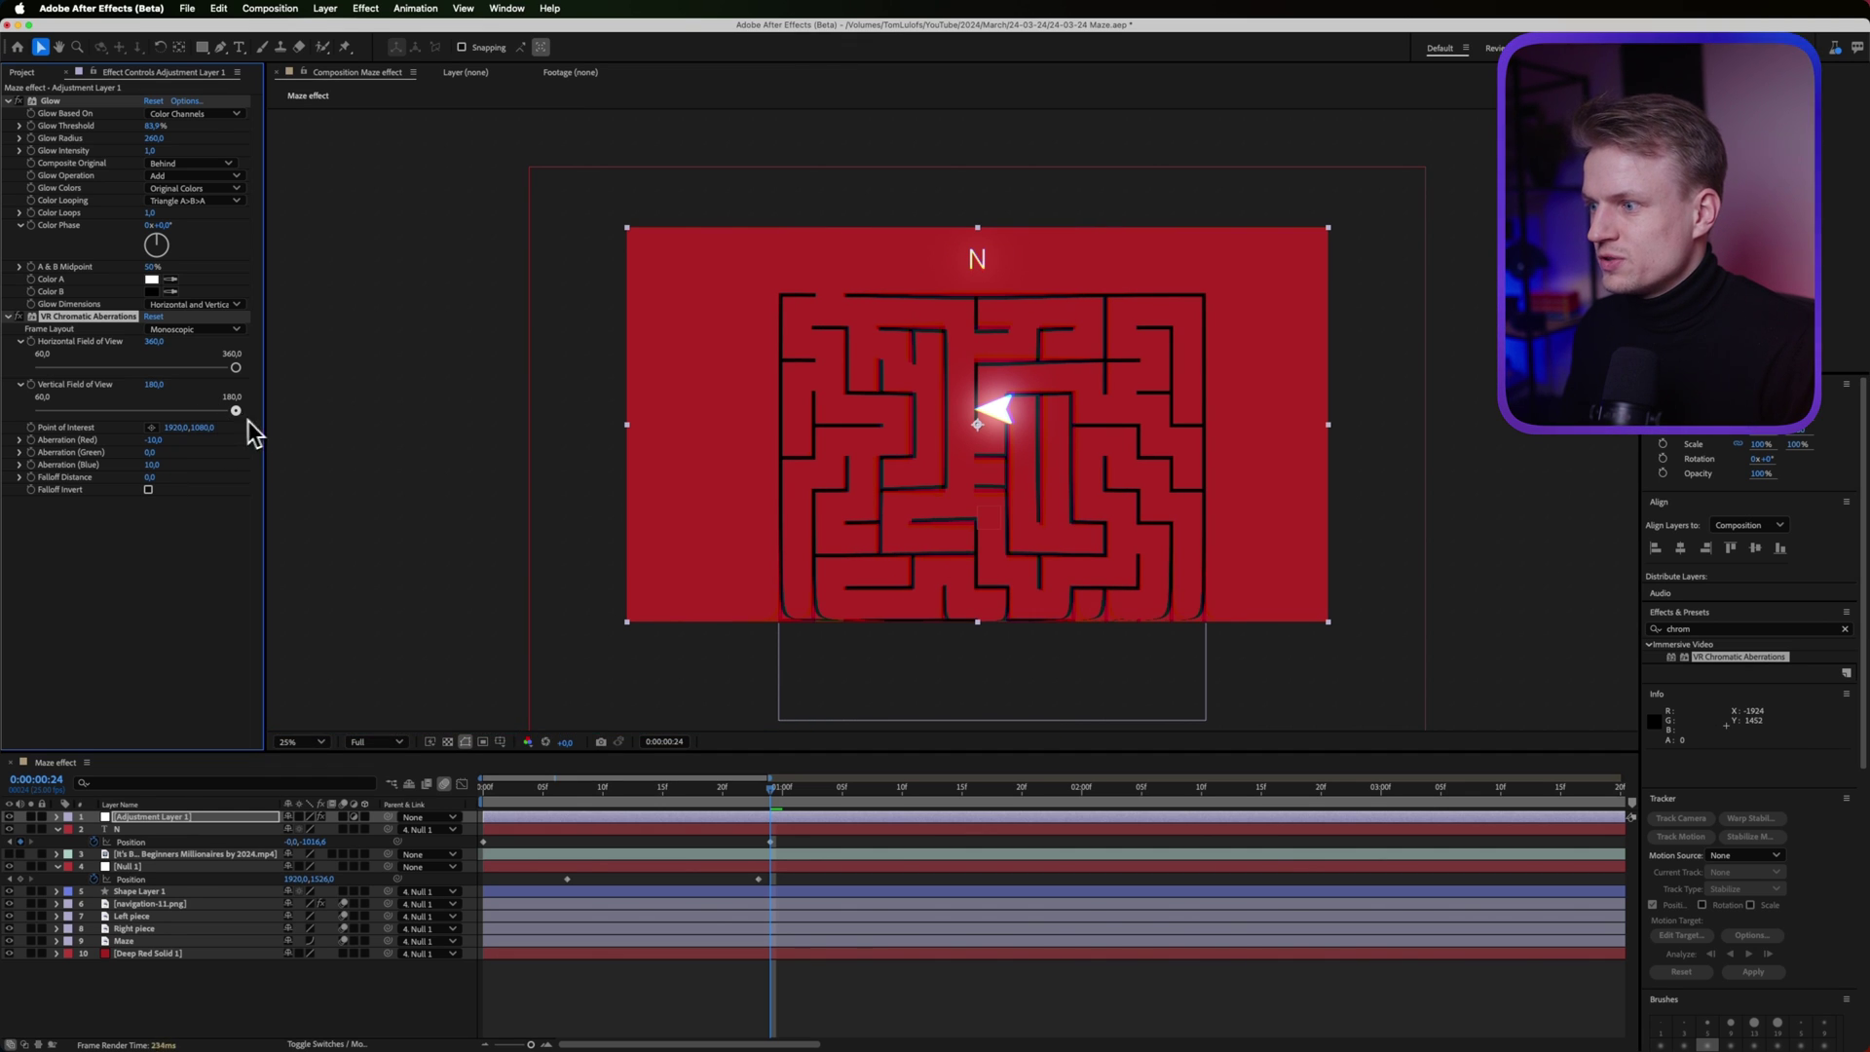
{"action": "key", "text": "super+z"}
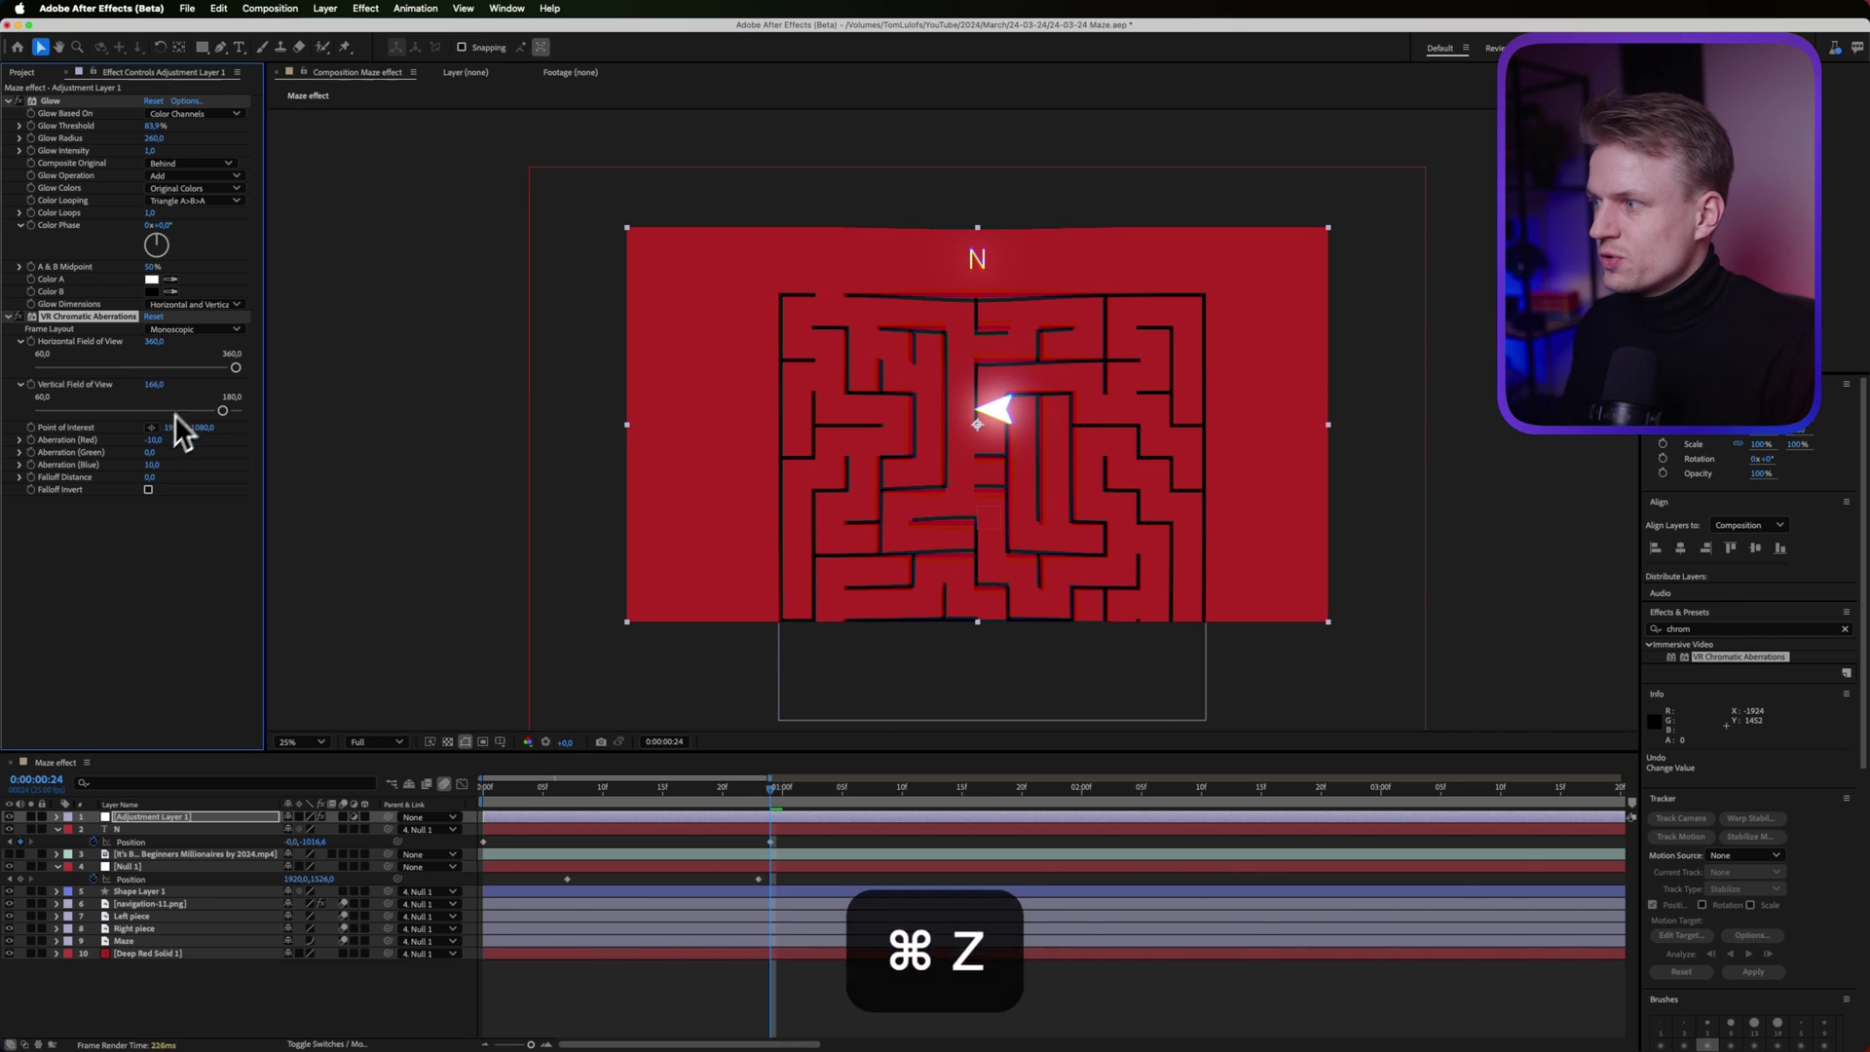
{"action": "left_click_drag", "start_coordinate": [235, 367], "coordinate": [153, 389]}
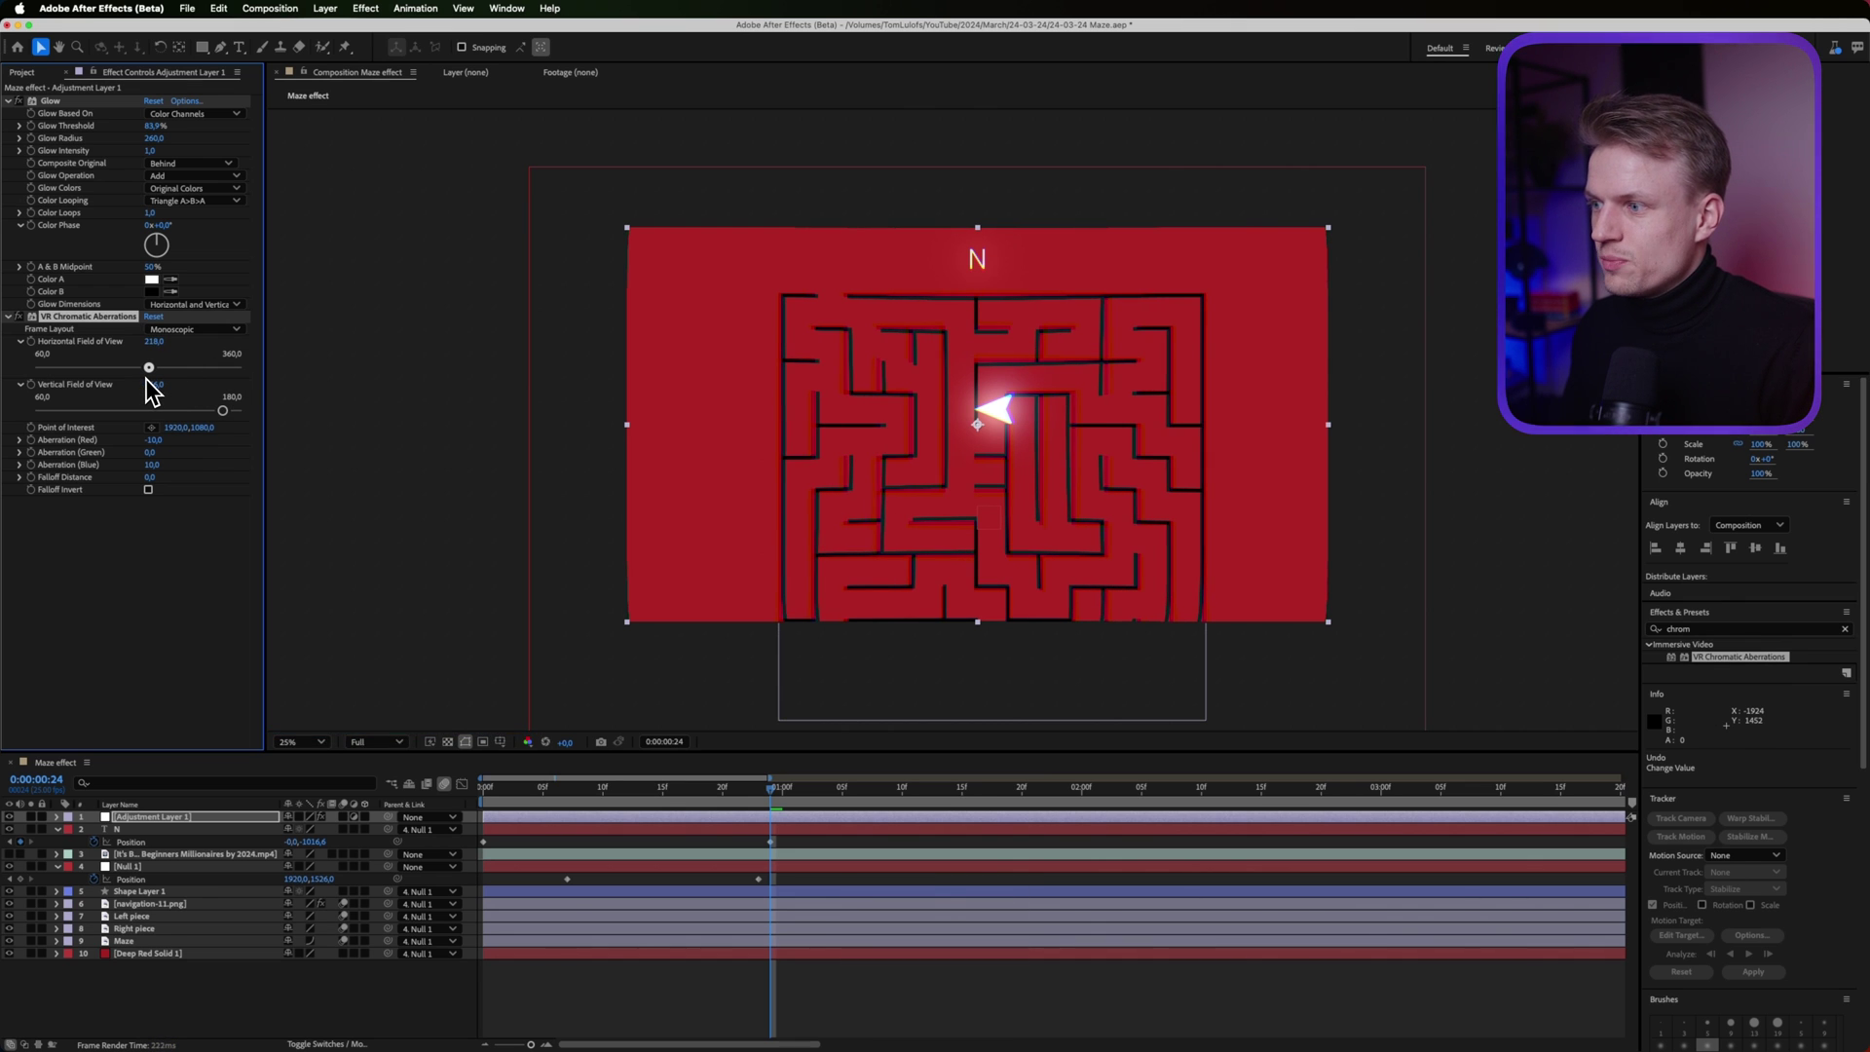
{"action": "left_click_drag", "start_coordinate": [110, 383], "coordinate": [139, 383]}
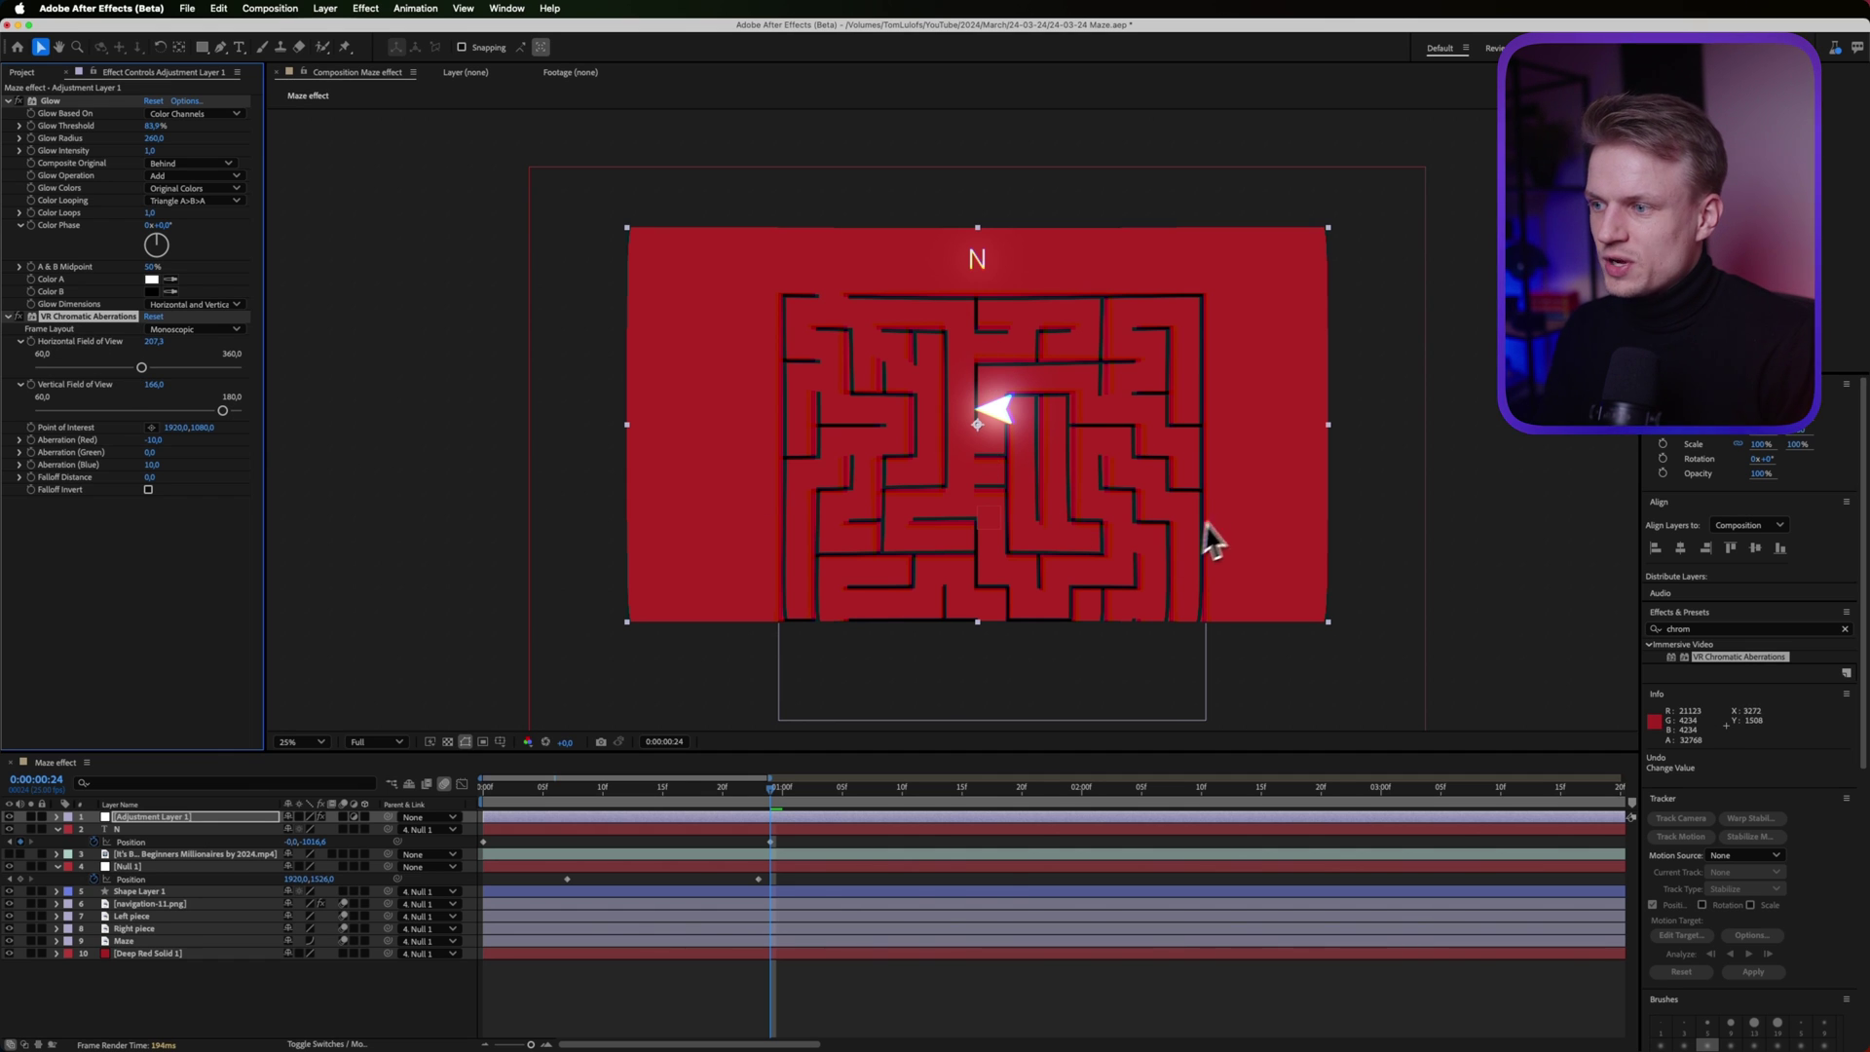
{"action": "key", "text": "BackSpace"}
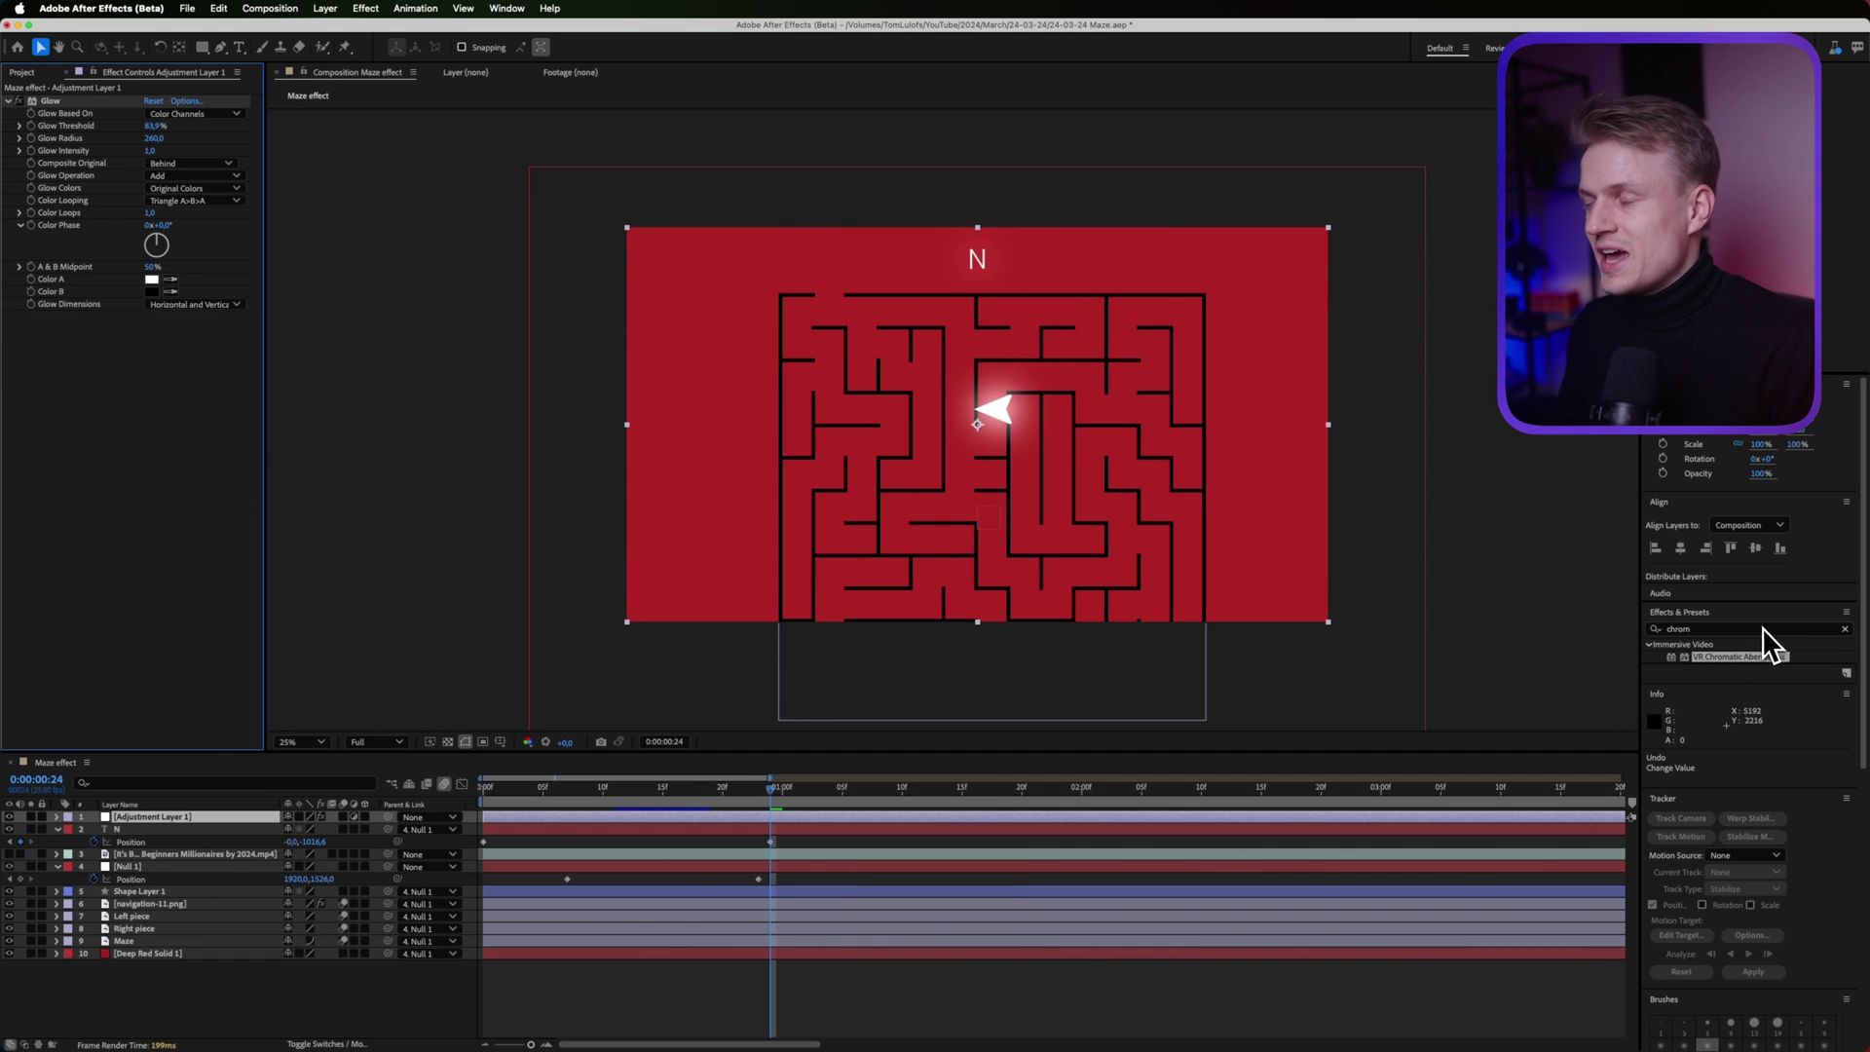
Create a full-frame black solid layer above the adjustment layer
{"action": "left_click", "coordinate": [327, 9]}
{"action": "mouse_move", "coordinate": [329, 32]}
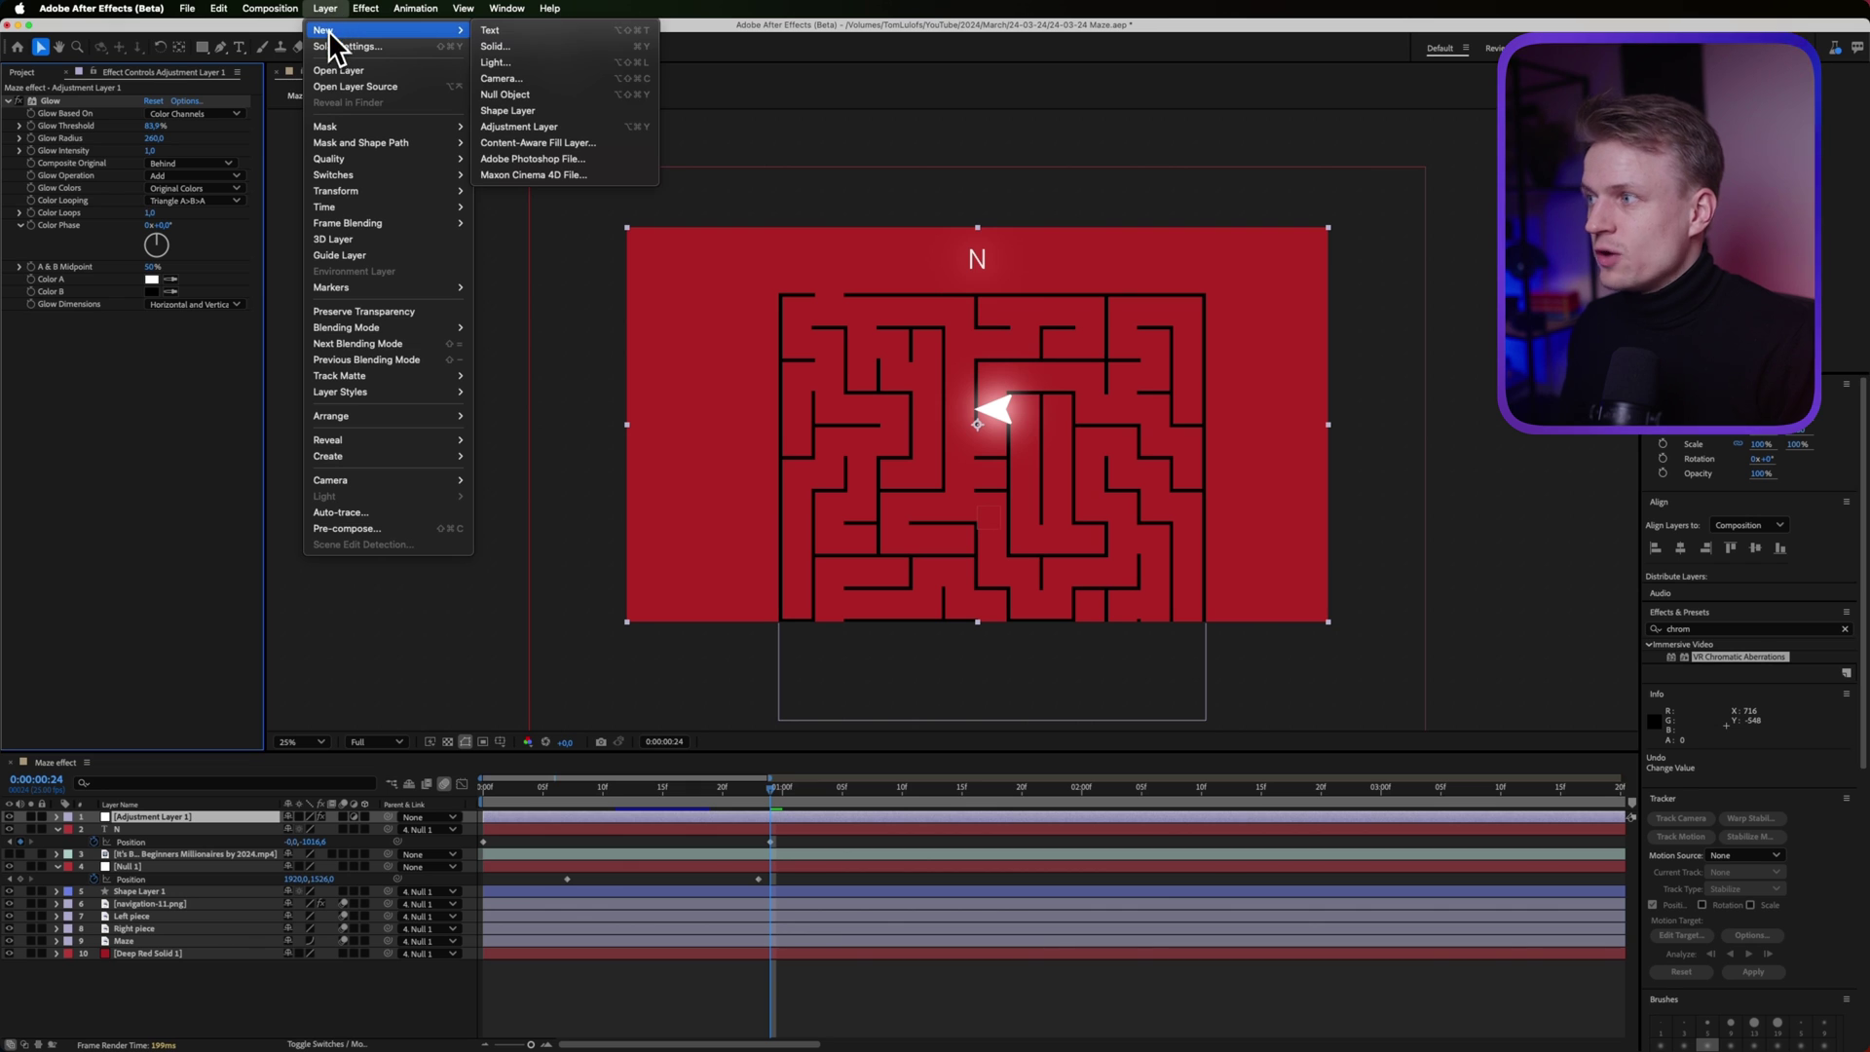
{"action": "left_click", "coordinate": [526, 49]}
{"action": "left_click", "coordinate": [1324, 602]}
{"action": "left_click_drag", "start_coordinate": [1081, 648], "coordinate": [931, 730]}
{"action": "left_click", "coordinate": [1325, 495]}
{"action": "key", "text": "Return"}
Add a full-frame elliptical mask to the black solid, invert it and feather it by about 1435 pixels
{"action": "left_click_drag", "start_coordinate": [208, 47], "coordinate": [263, 81]}
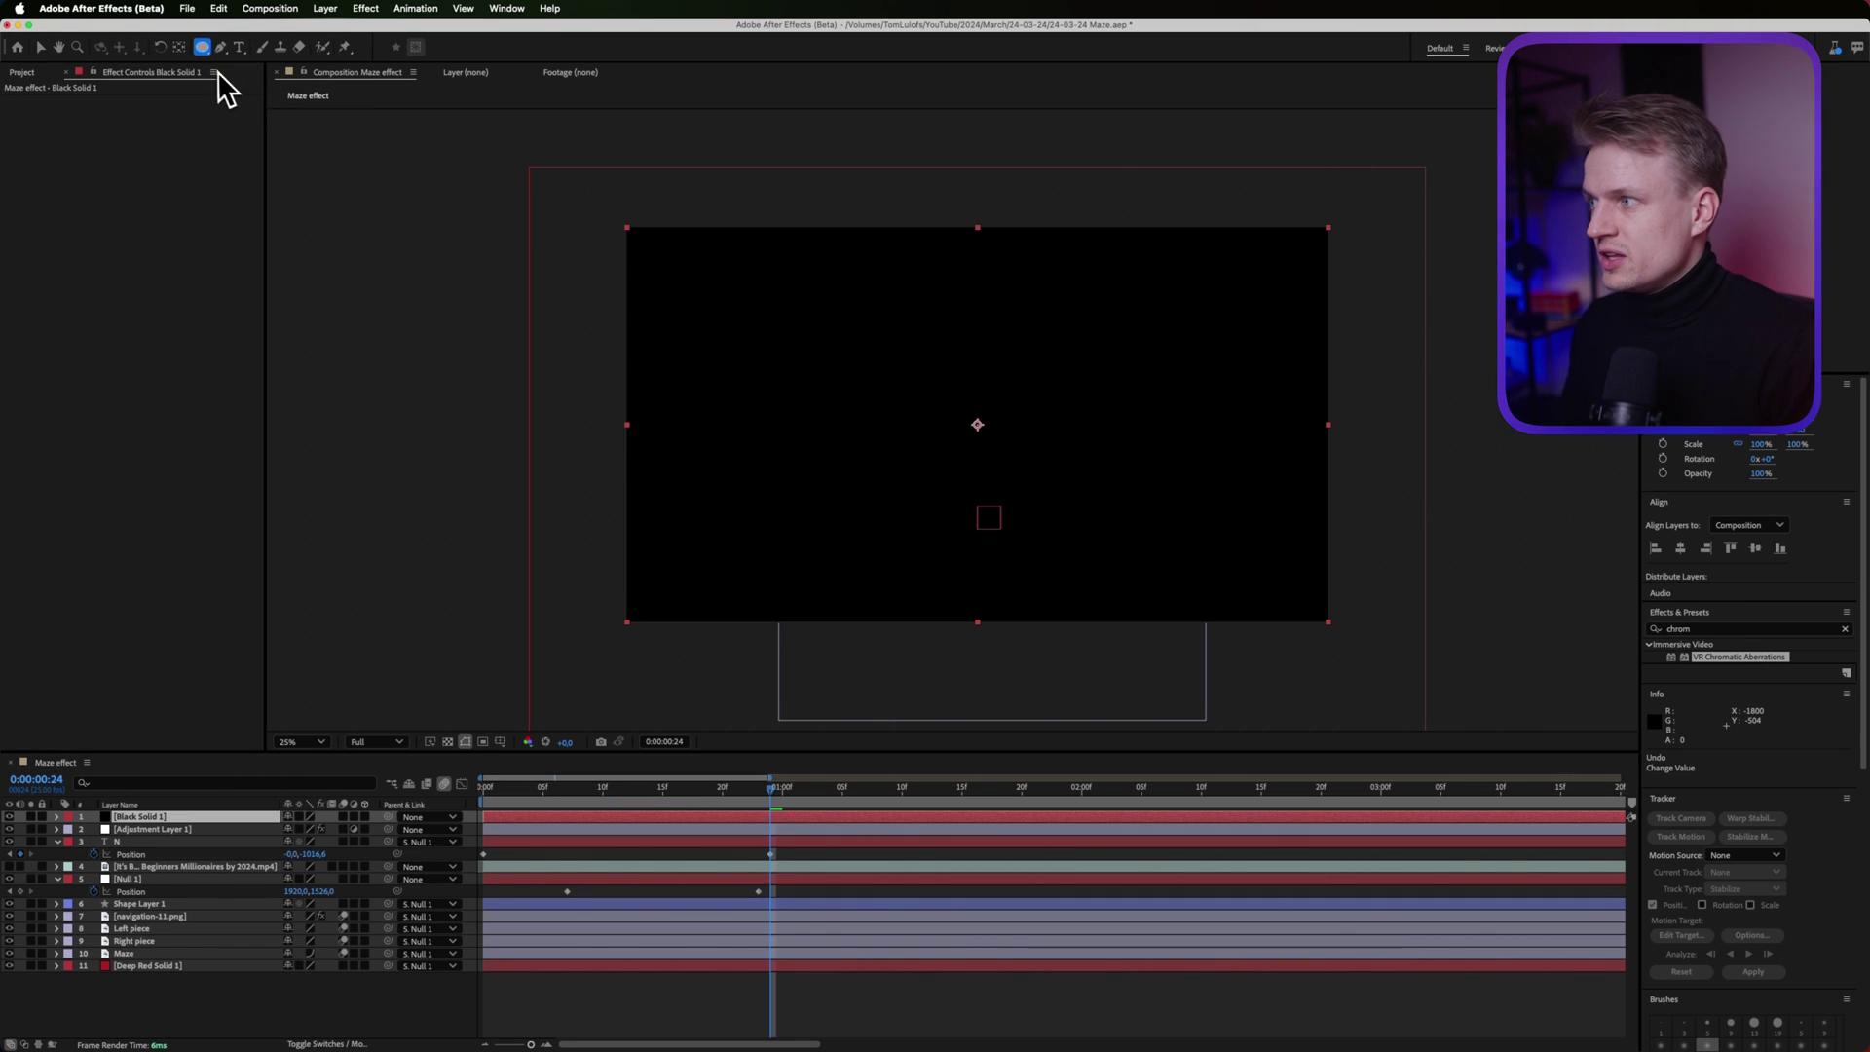
{"action": "double_click", "coordinate": [203, 48]}
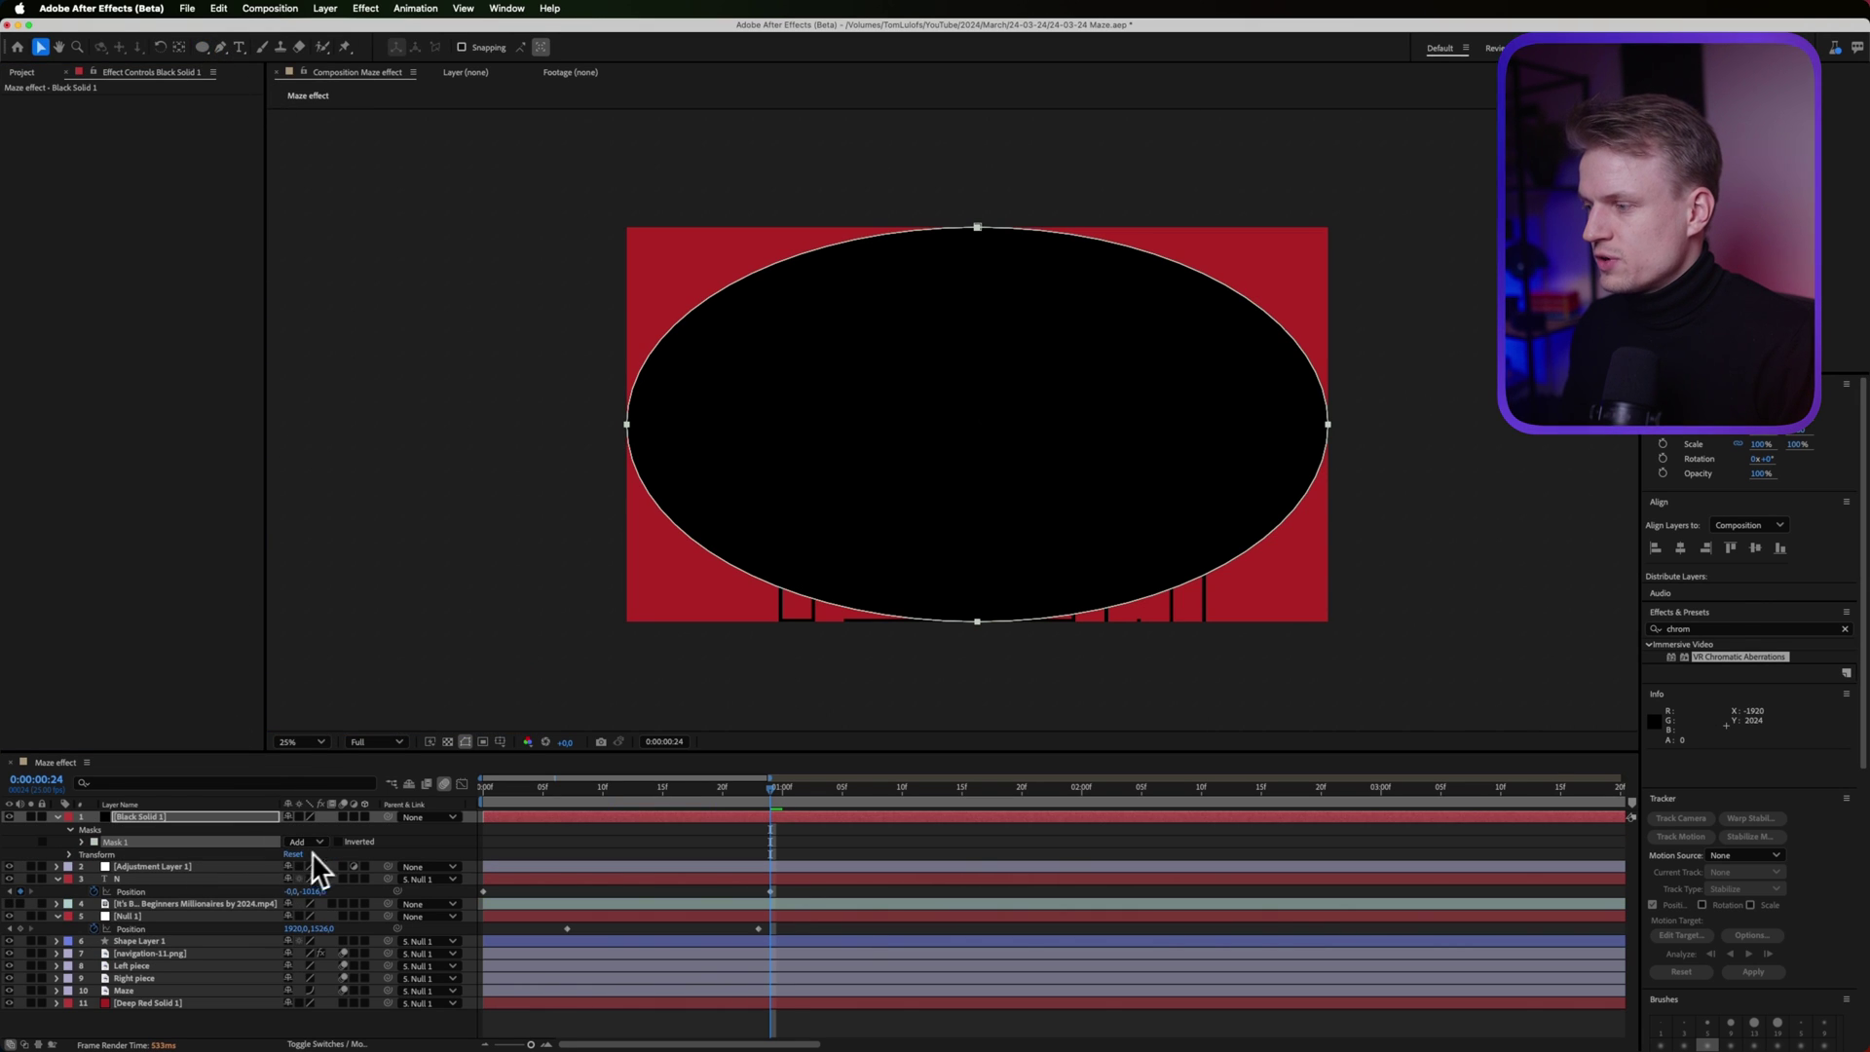
{"action": "left_click", "coordinate": [339, 842]}
{"action": "key", "text": "f"}
{"action": "left_click_drag", "start_coordinate": [329, 840], "coordinate": [1305, 794]}
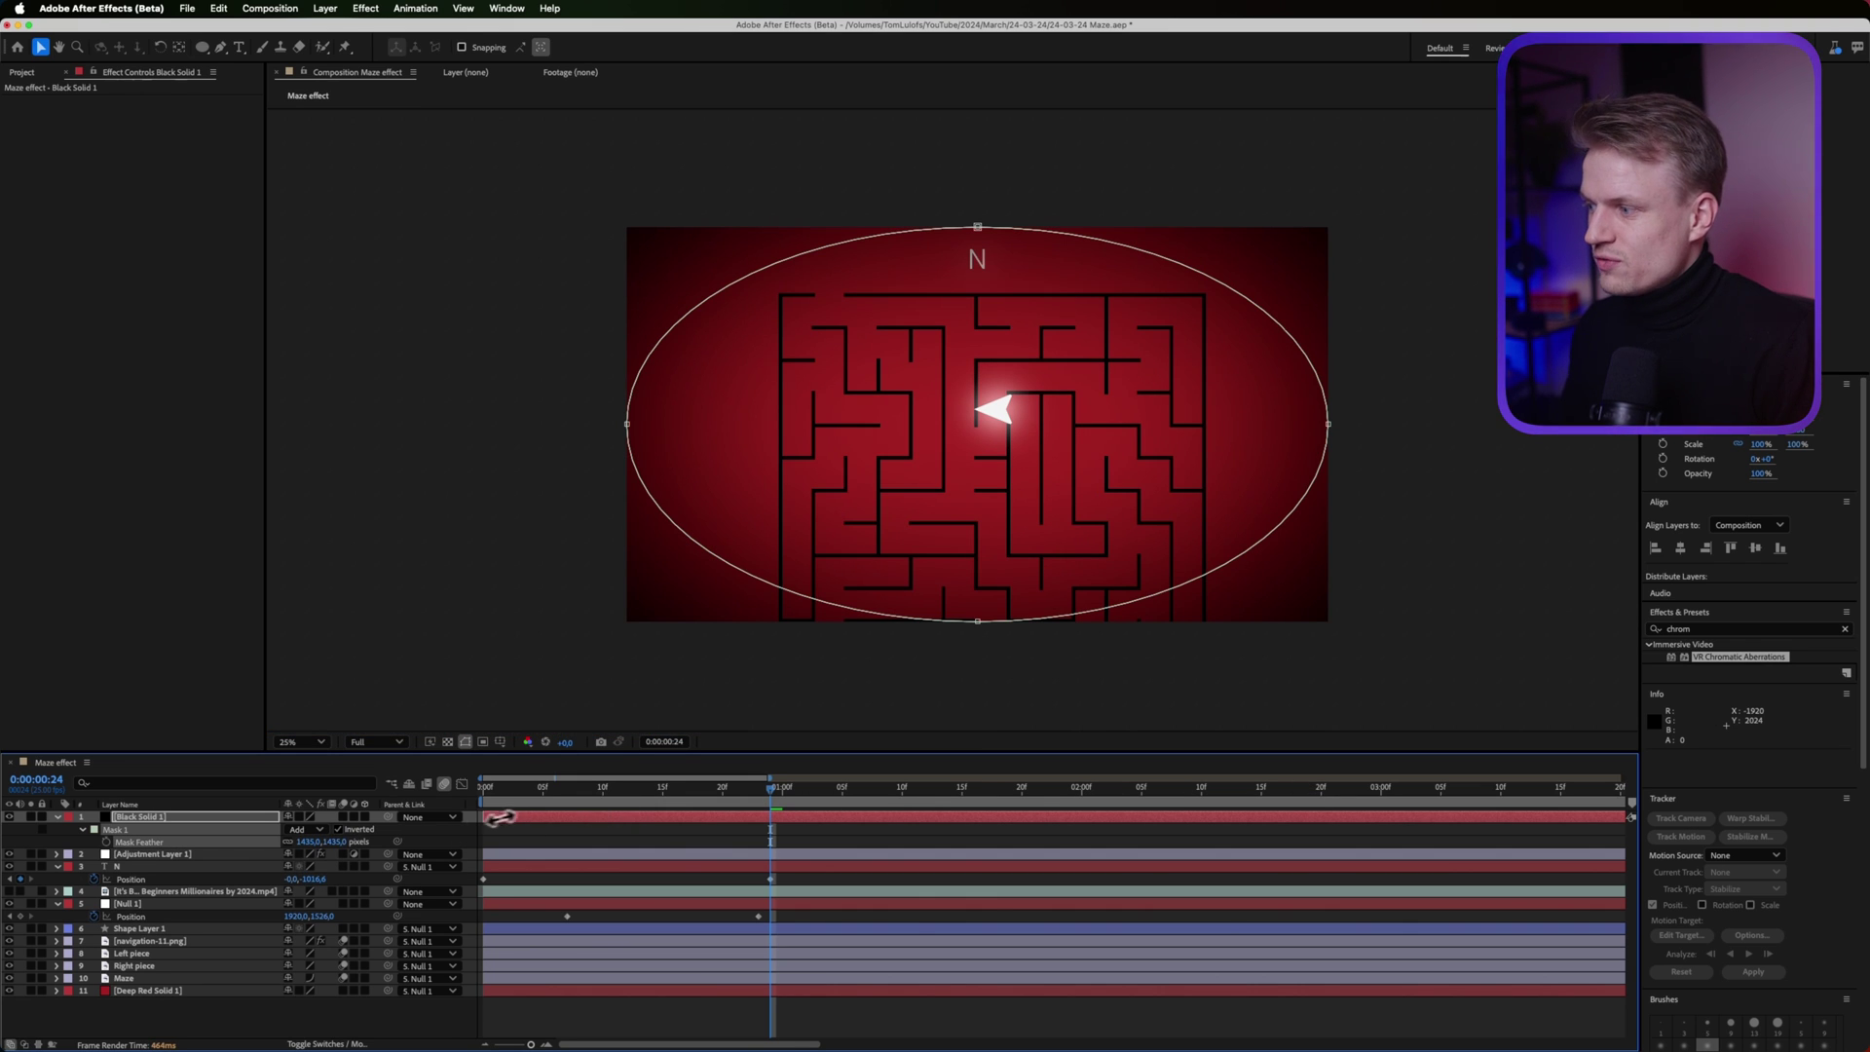
Set the black solid's Mask Expansion to about 625 pixels to soften the vignette
{"action": "left_click", "coordinate": [84, 831]}
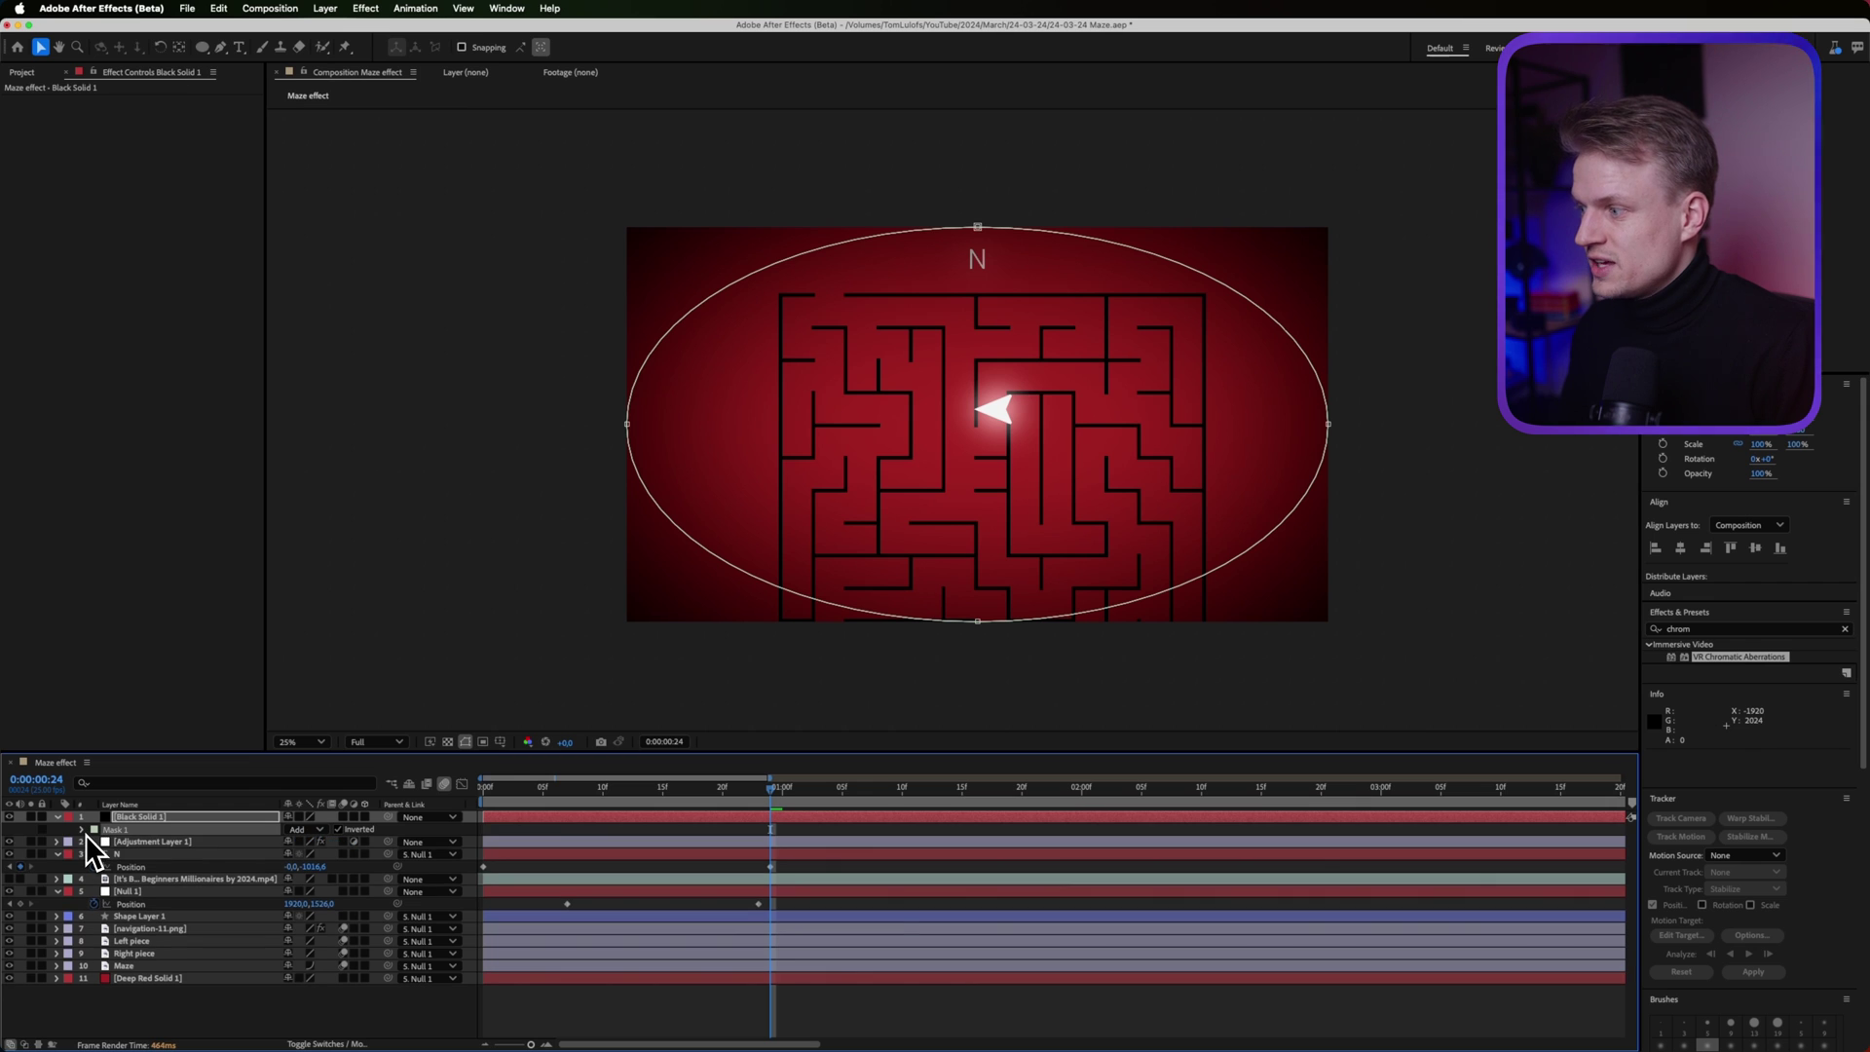
{"action": "left_click", "coordinate": [84, 831]}
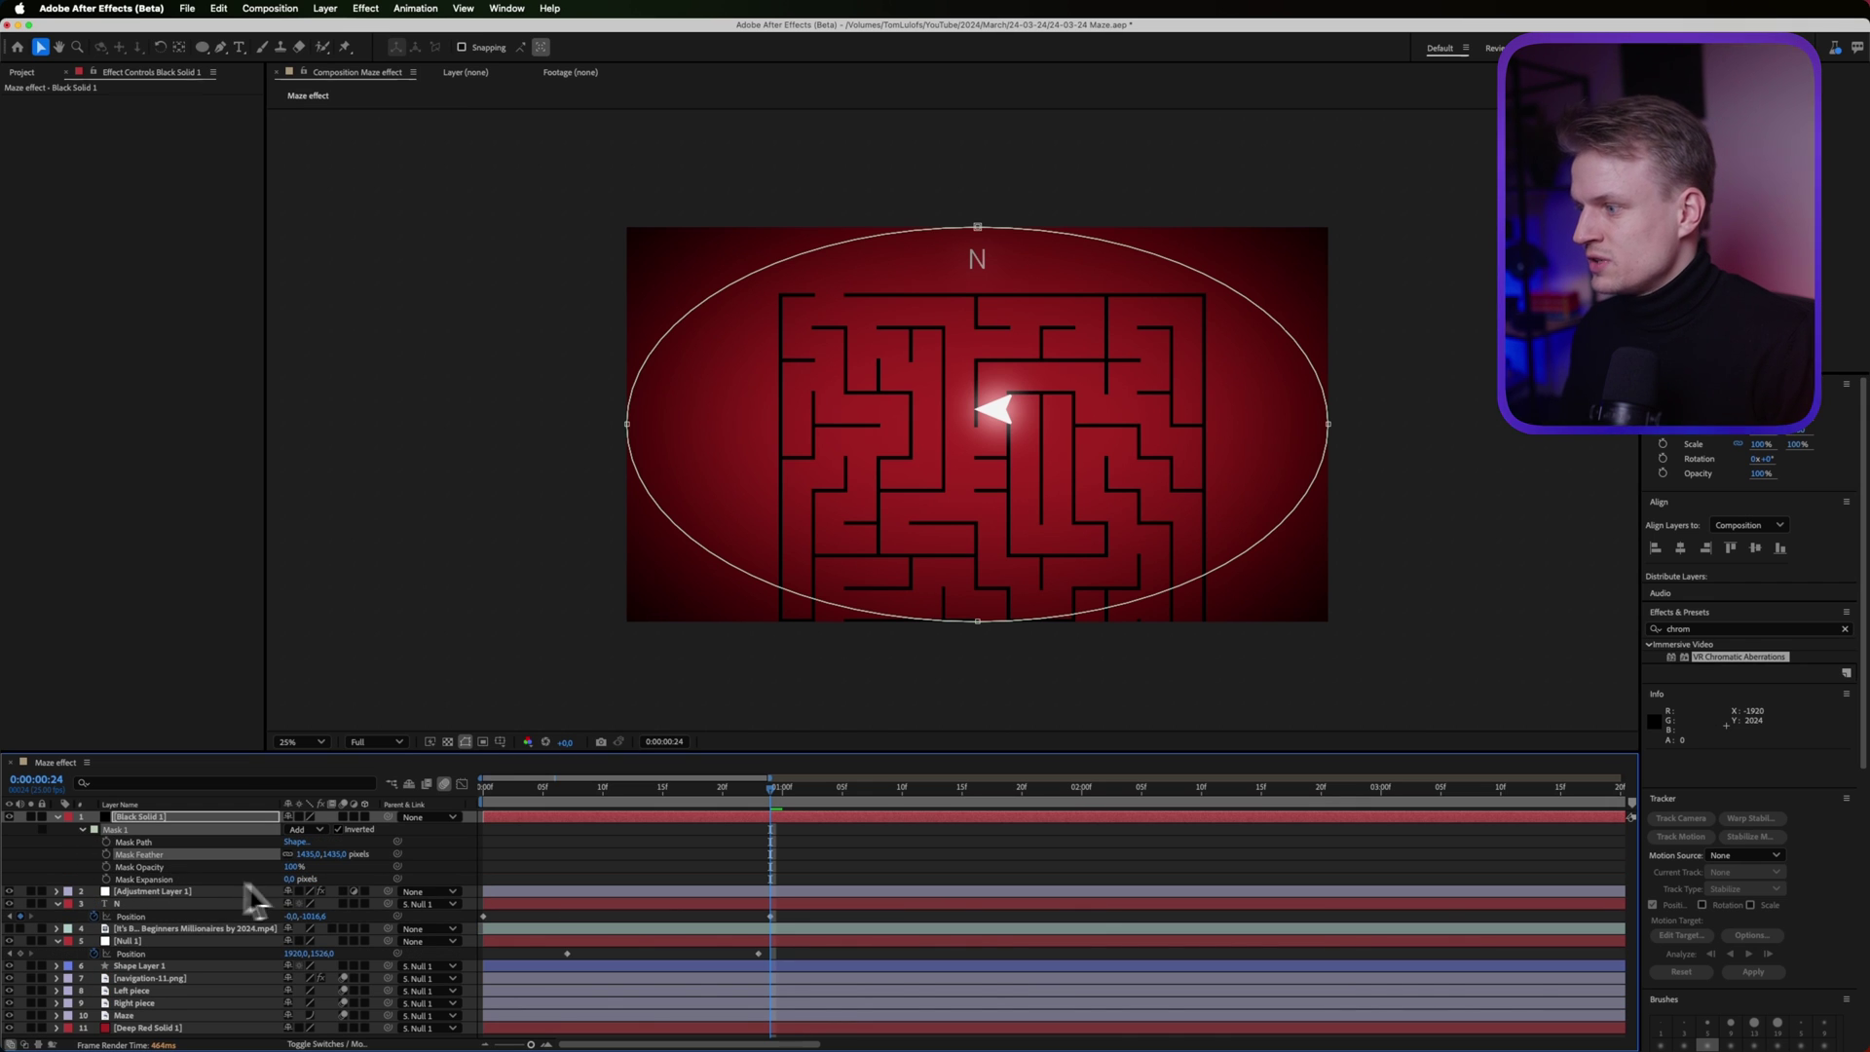
{"action": "left_click_drag", "start_coordinate": [285, 881], "coordinate": [484, 856]}
{"action": "left_click_drag", "start_coordinate": [632, 843], "coordinate": [687, 834]}
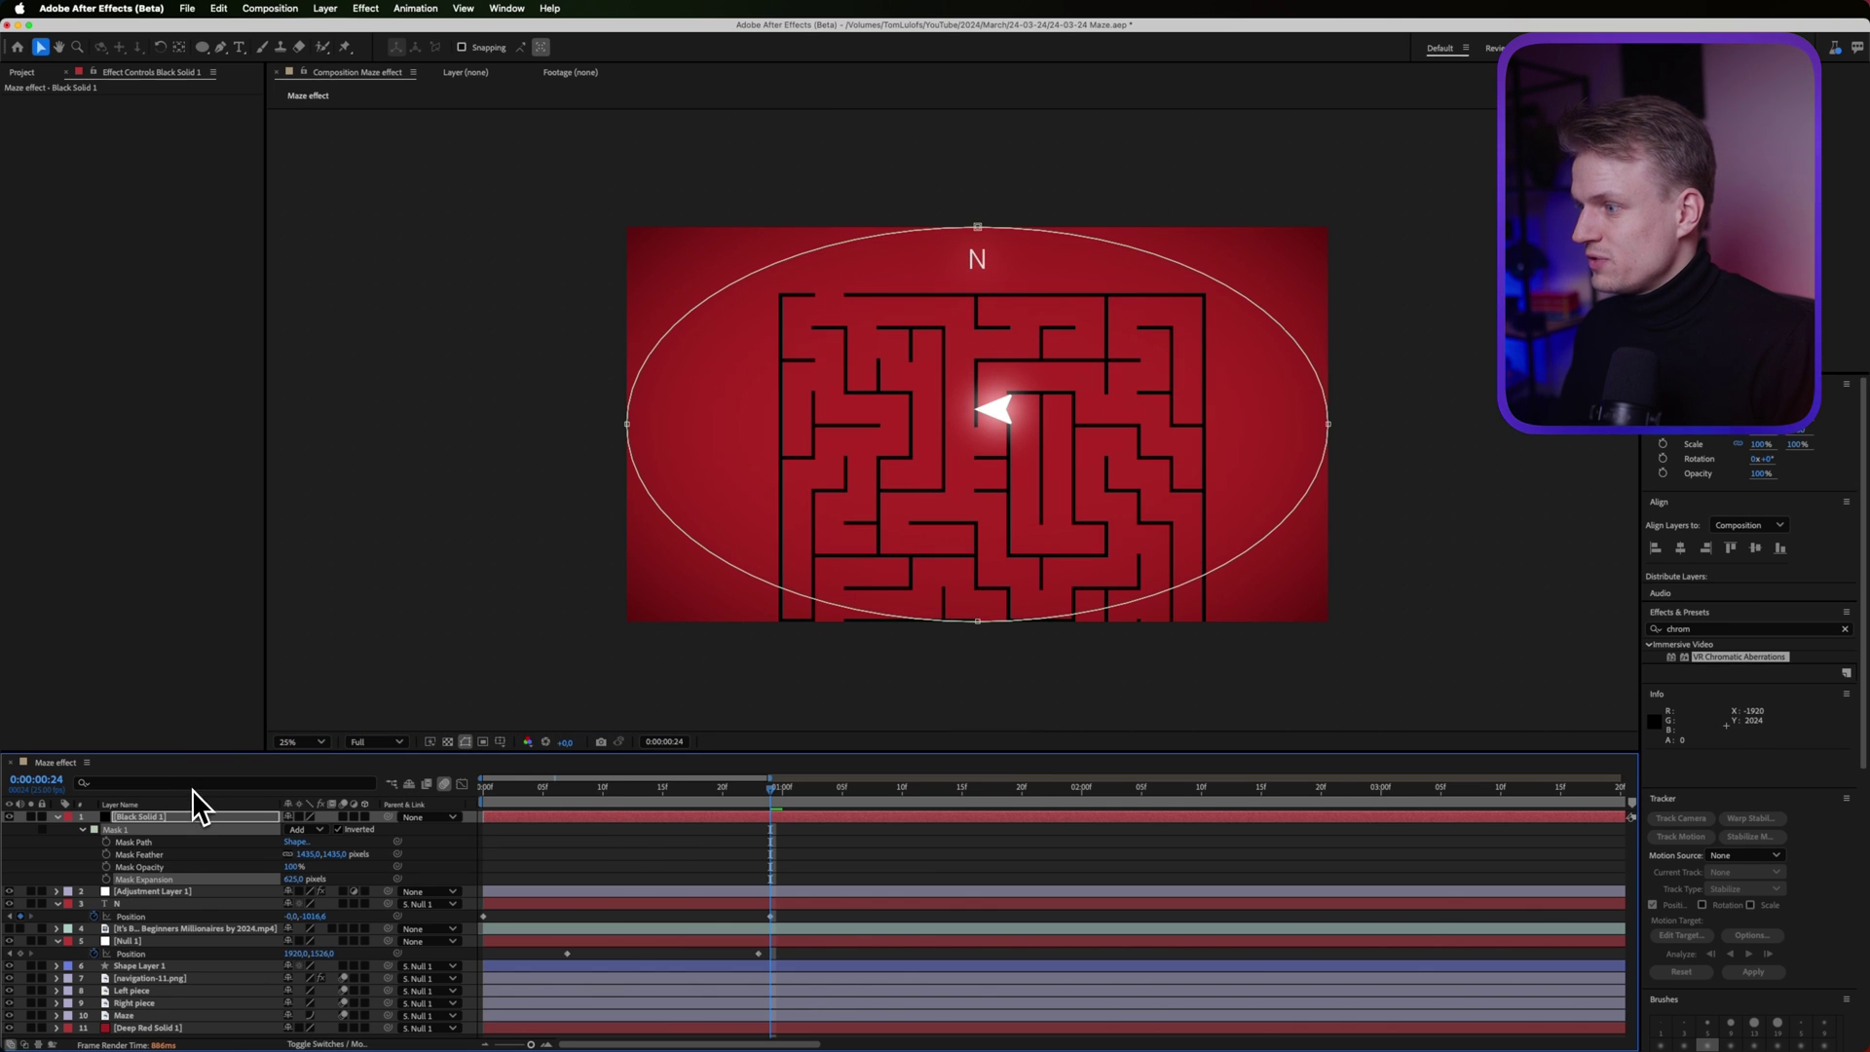
Reveal the black vignette solid's Opacity property
{"action": "left_click", "coordinate": [222, 818]}
{"action": "key", "text": "t"}
{"action": "left_click", "coordinate": [151, 841]}
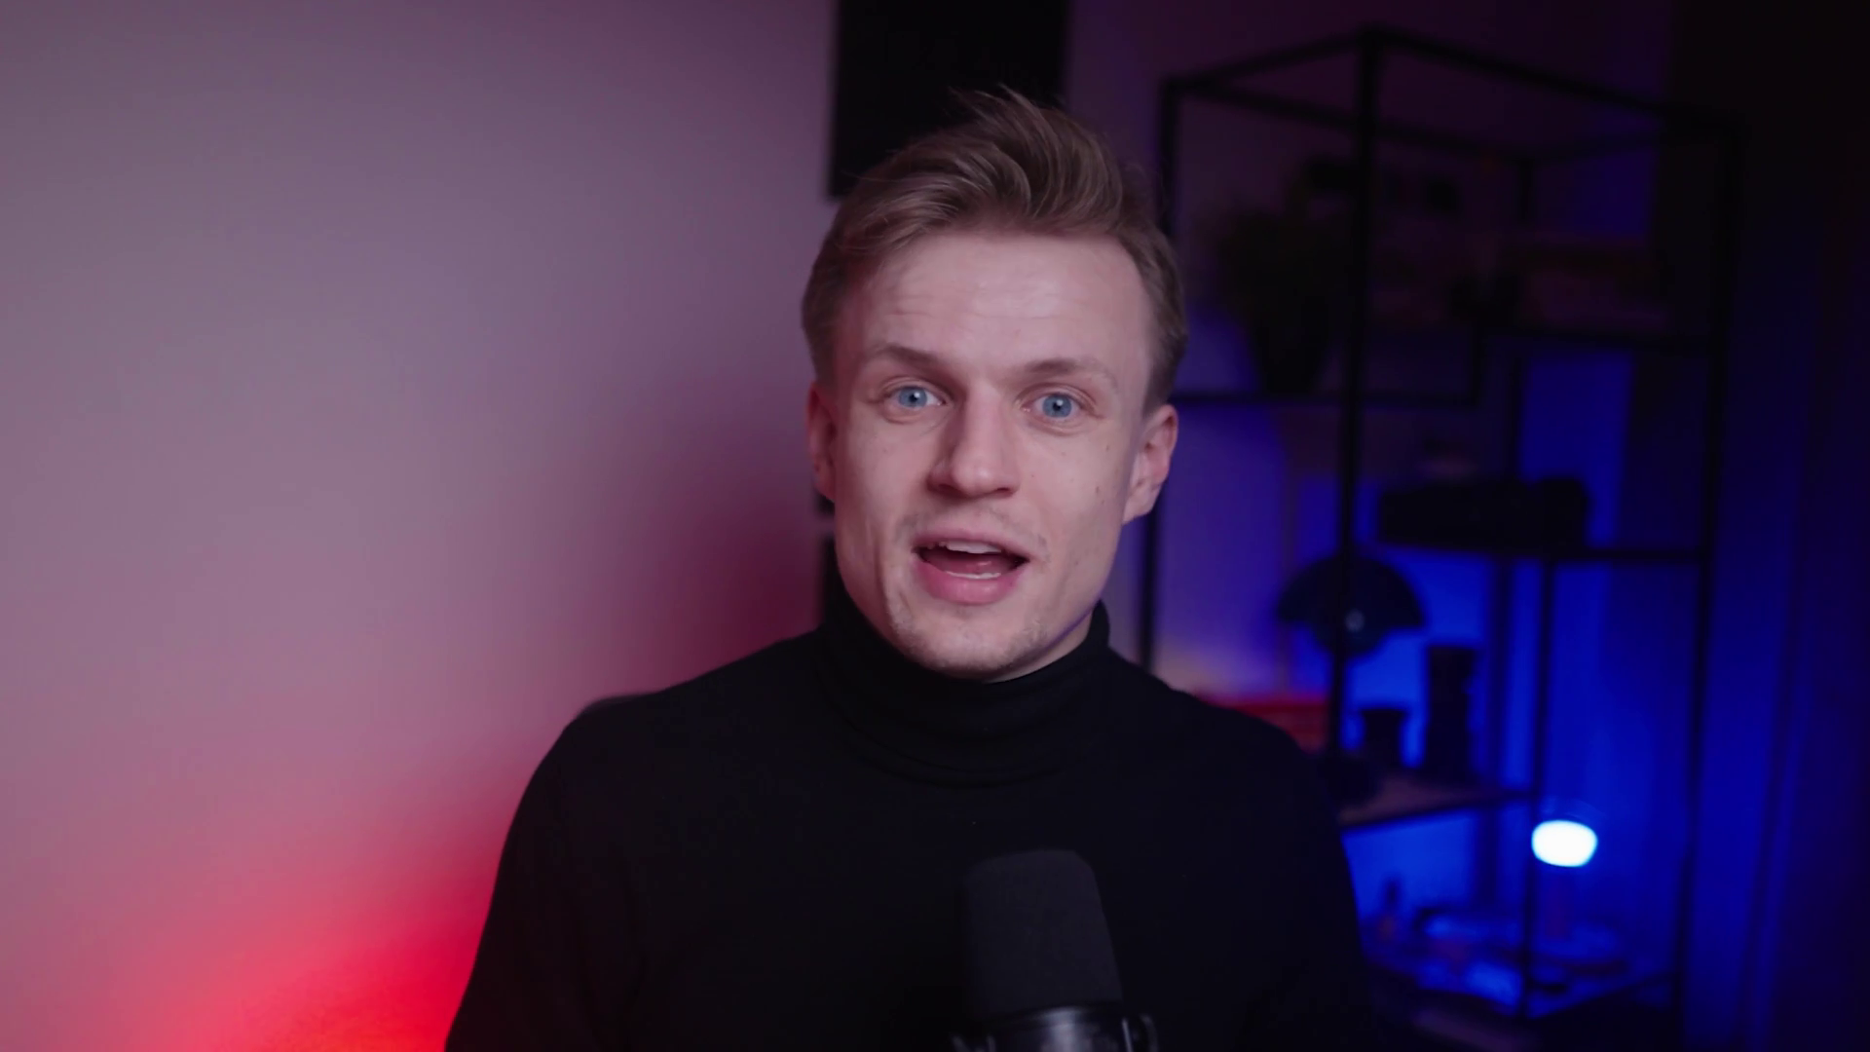